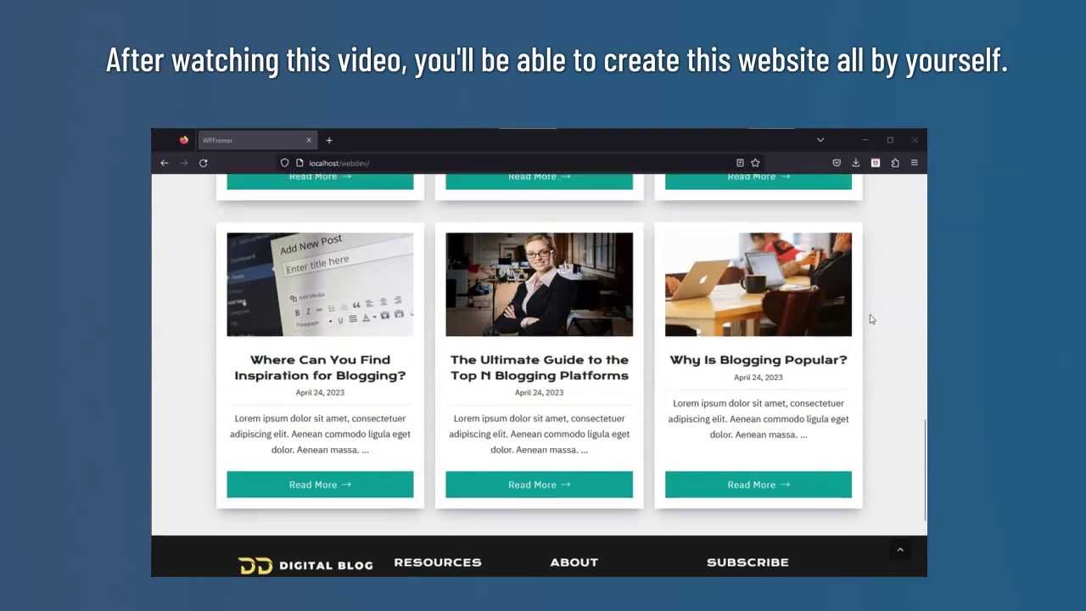
# Step: View the finished demo site's blog post about making content stand out, down to its comment form and footer
pyautogui.click(541, 369)
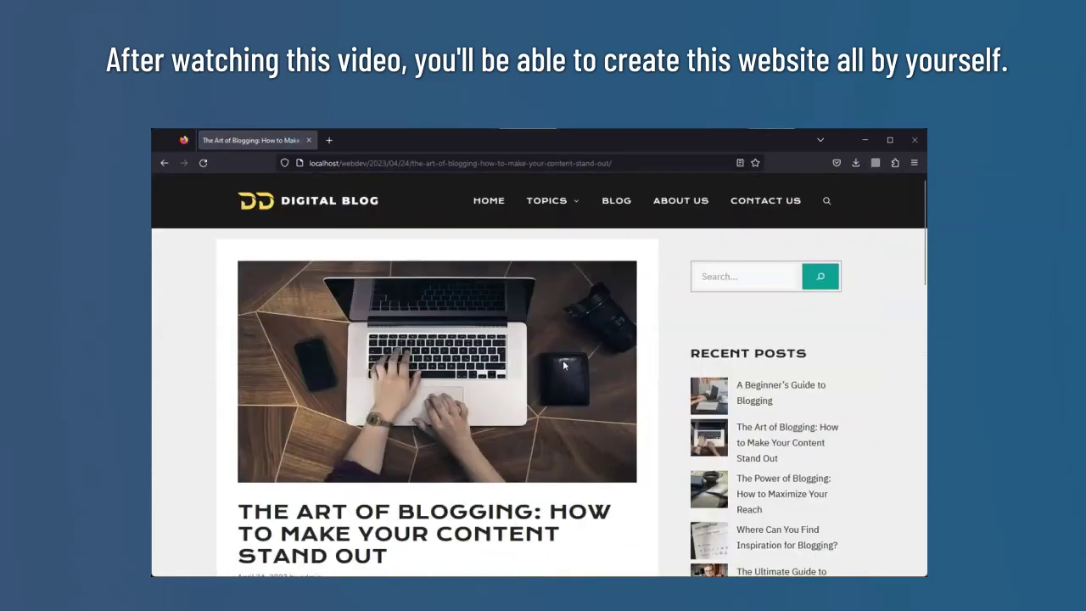
pyautogui.scroll(-5, 563, 365)
pyautogui.scroll(-5, 564, 365)
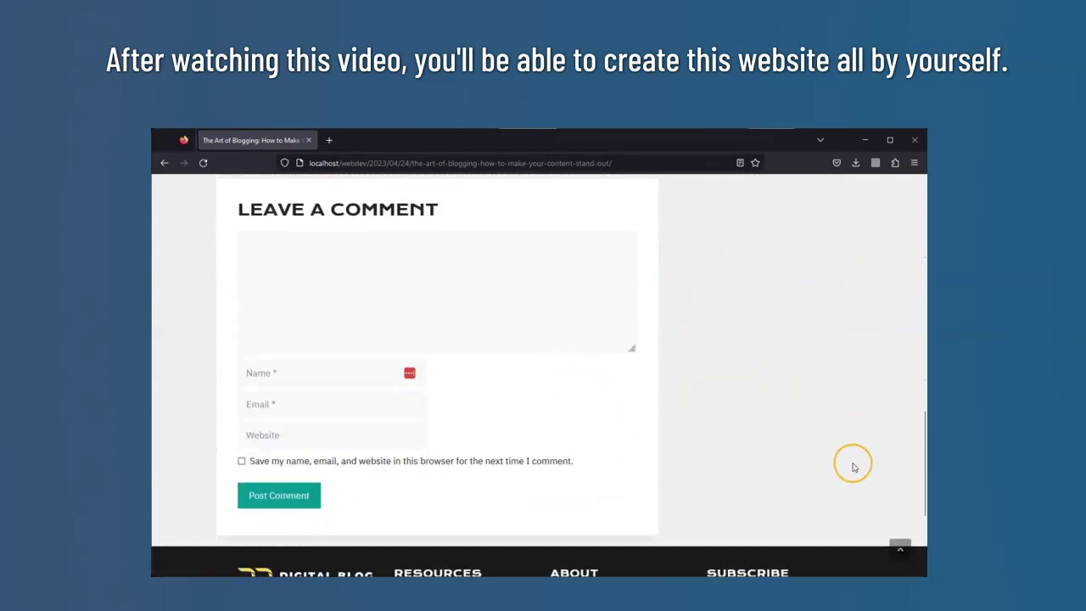
pyautogui.moveTo(921, 460); pyautogui.dragTo(923, 520)
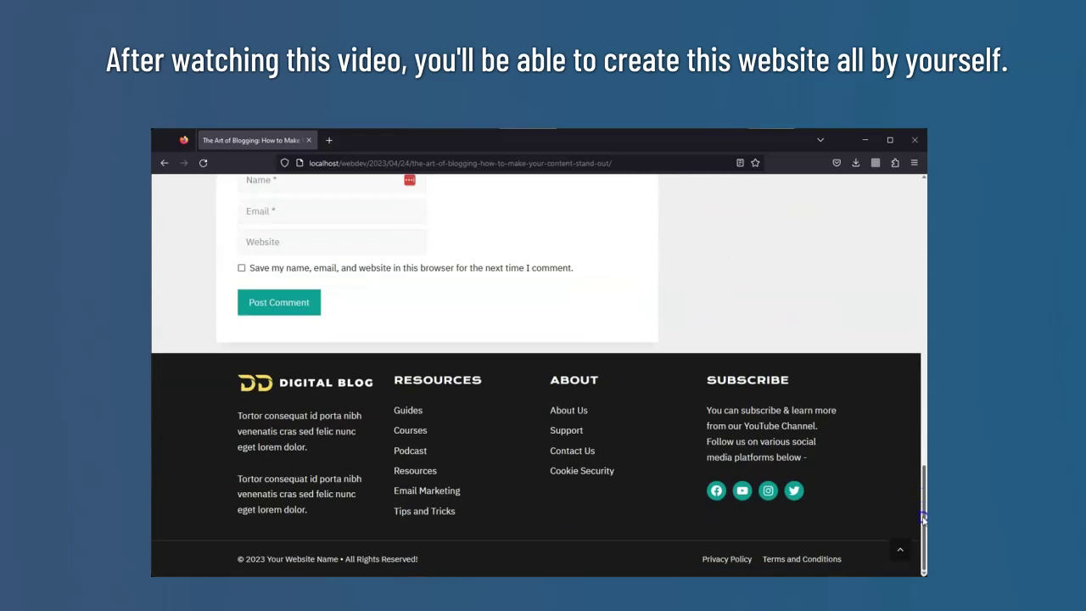
pyautogui.click(900, 548)
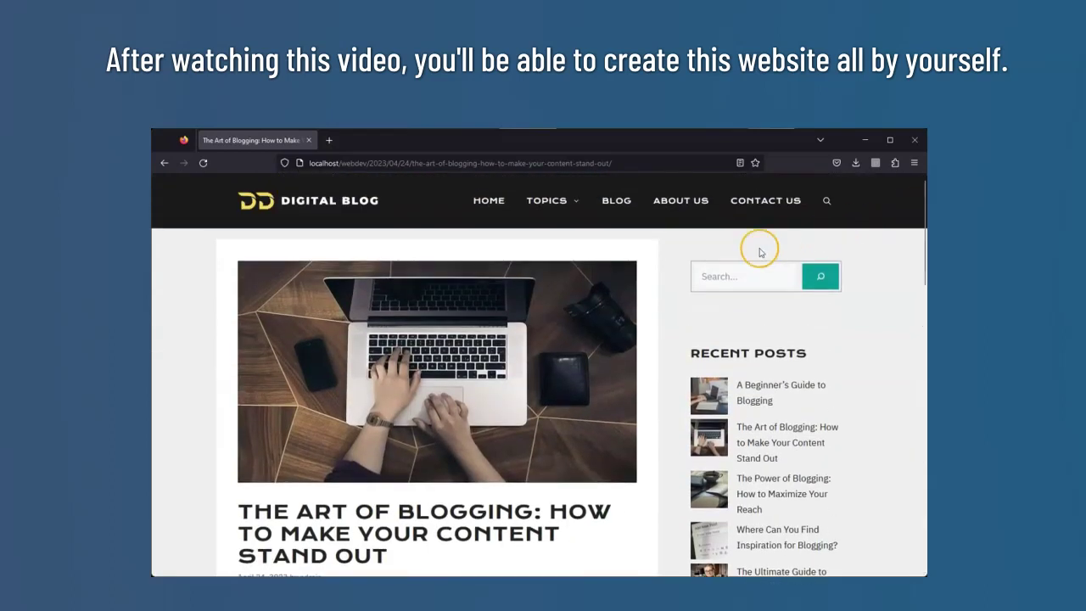
# Step: Look over the demo site's Topics submenu and Contact Us page, and return to its home page
pyautogui.moveTo(547, 206)
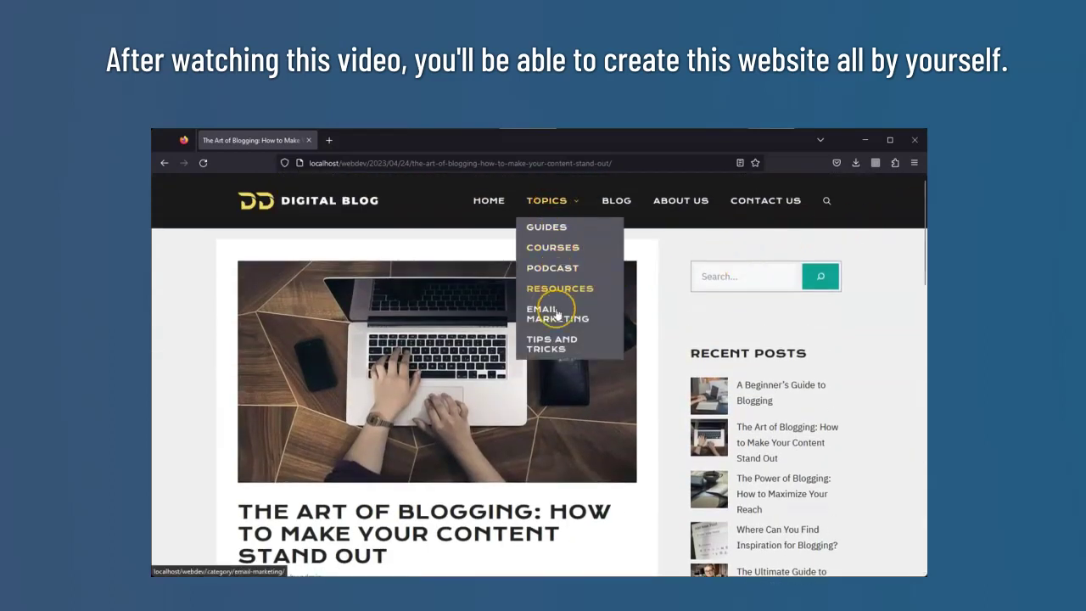
pyautogui.click(789, 200)
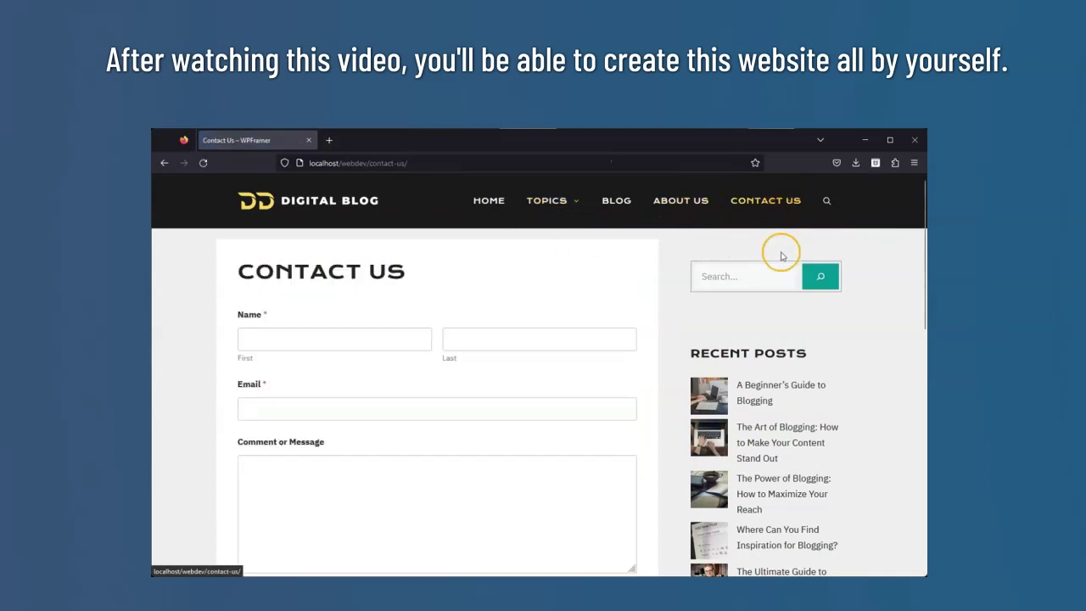
pyautogui.scroll(-5, 781, 254)
pyautogui.scroll(5, 764, 272)
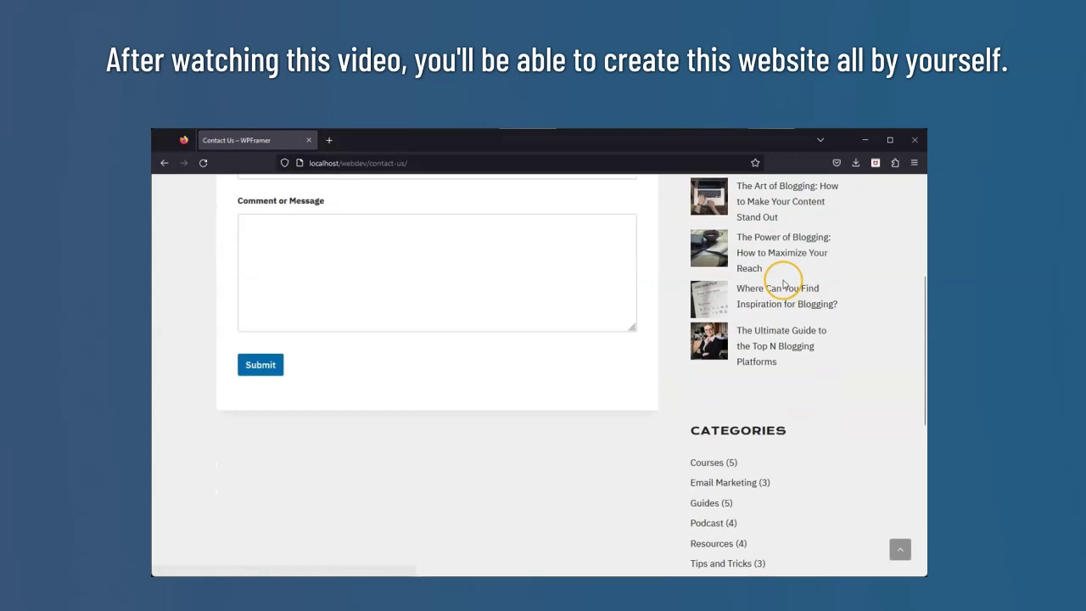
pyautogui.click(490, 202)
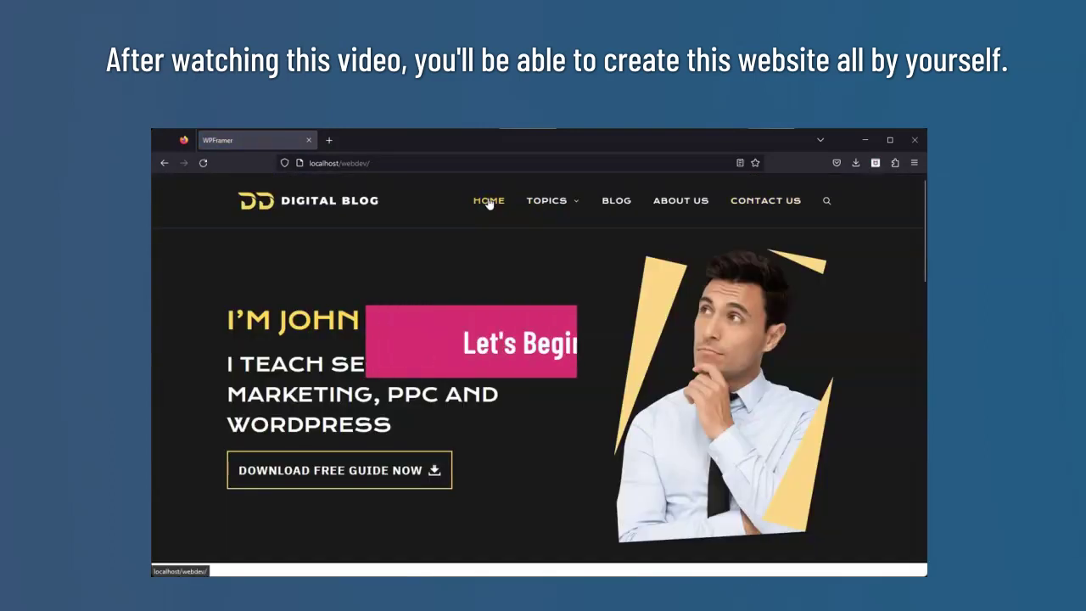
pyautogui.click(494, 344)
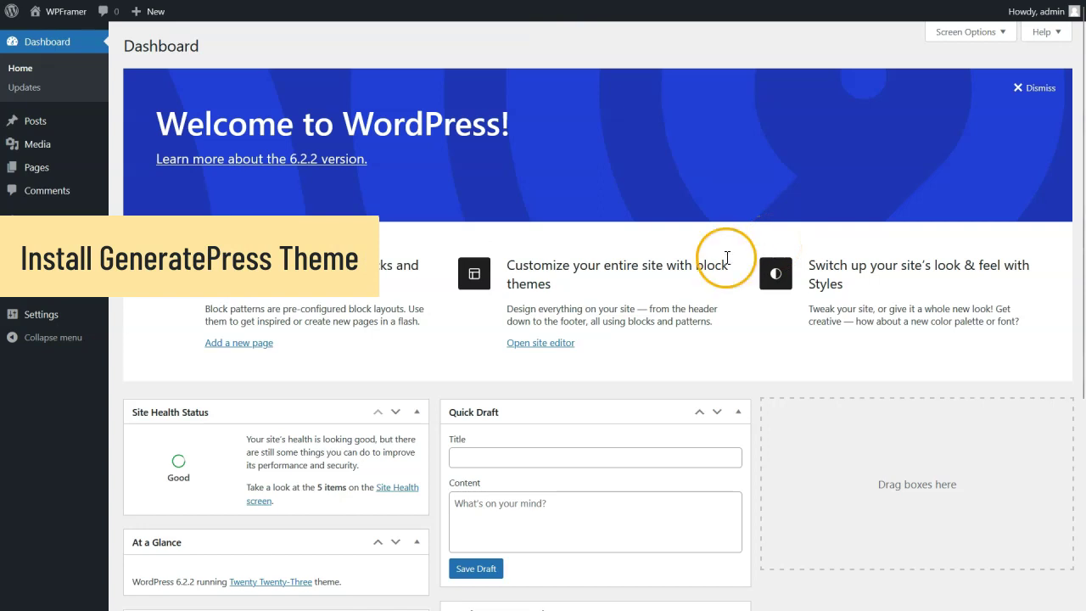
# Step: Find the GeneratePress theme by searching for generatepress among new themes, install it and activate it
pyautogui.moveTo(83, 239)
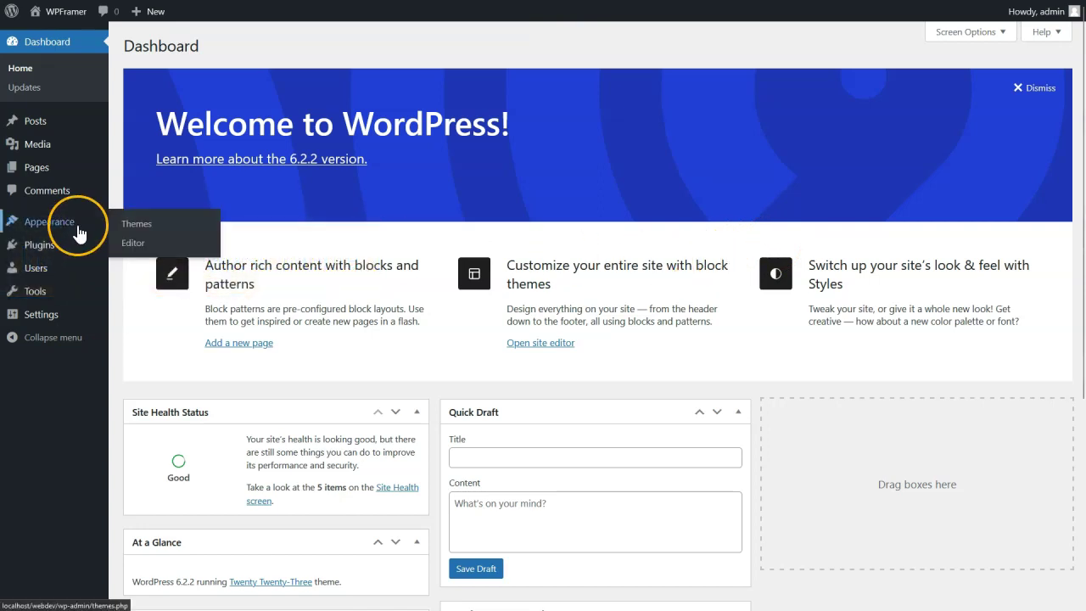
pyautogui.click(149, 232)
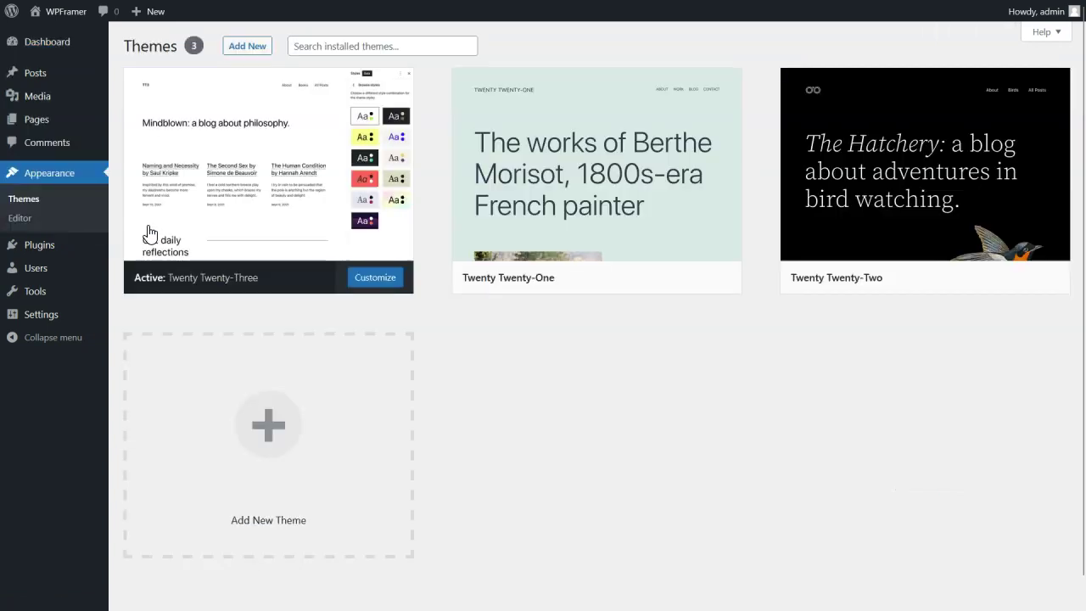
pyautogui.click(250, 49)
pyautogui.click(903, 85)
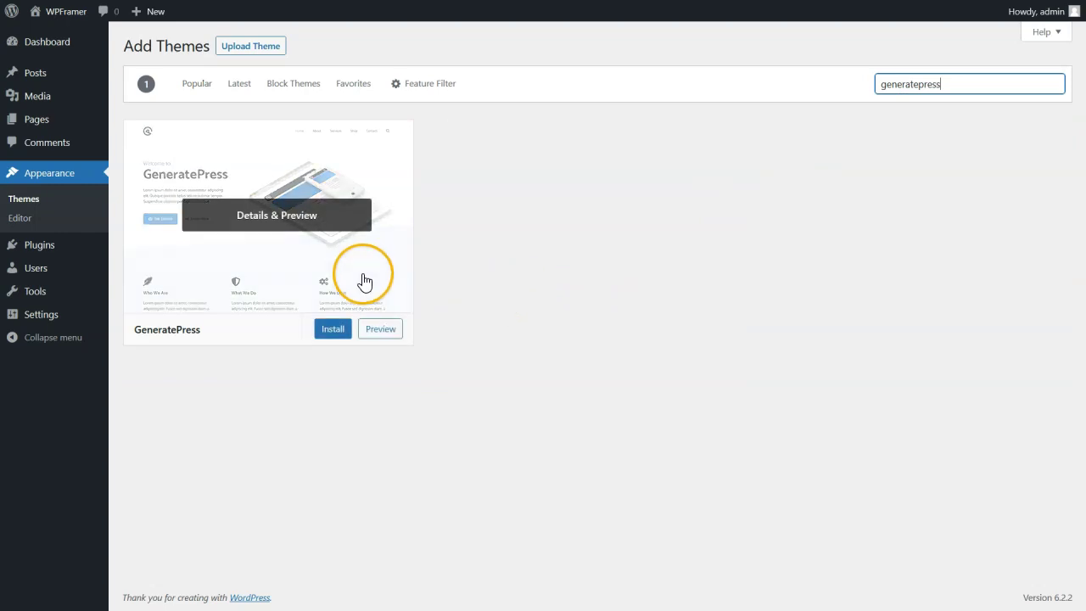
pyautogui.click(333, 330)
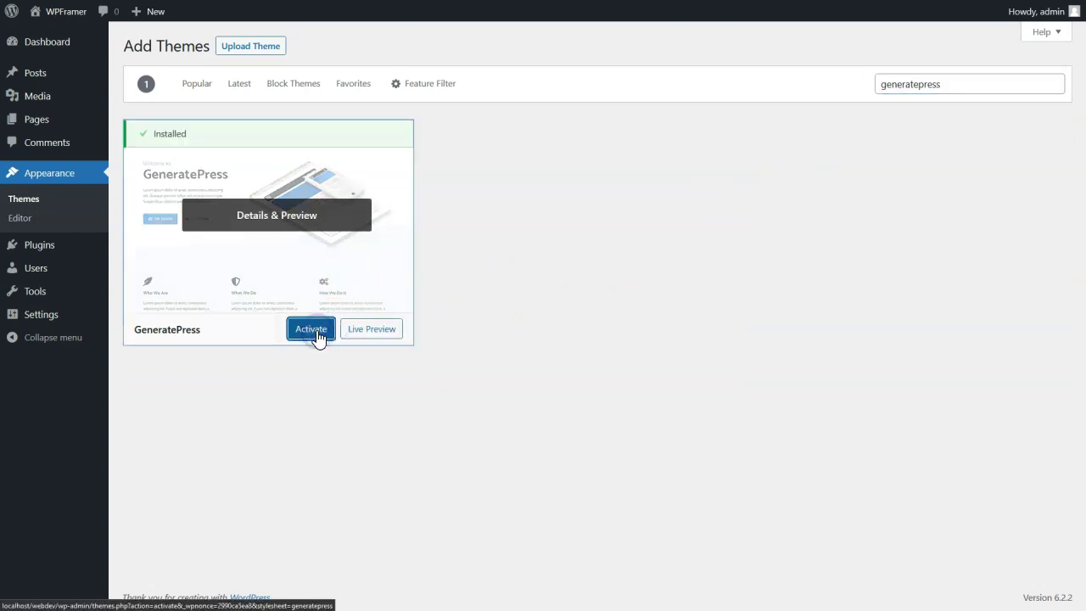
pyautogui.click(311, 329)
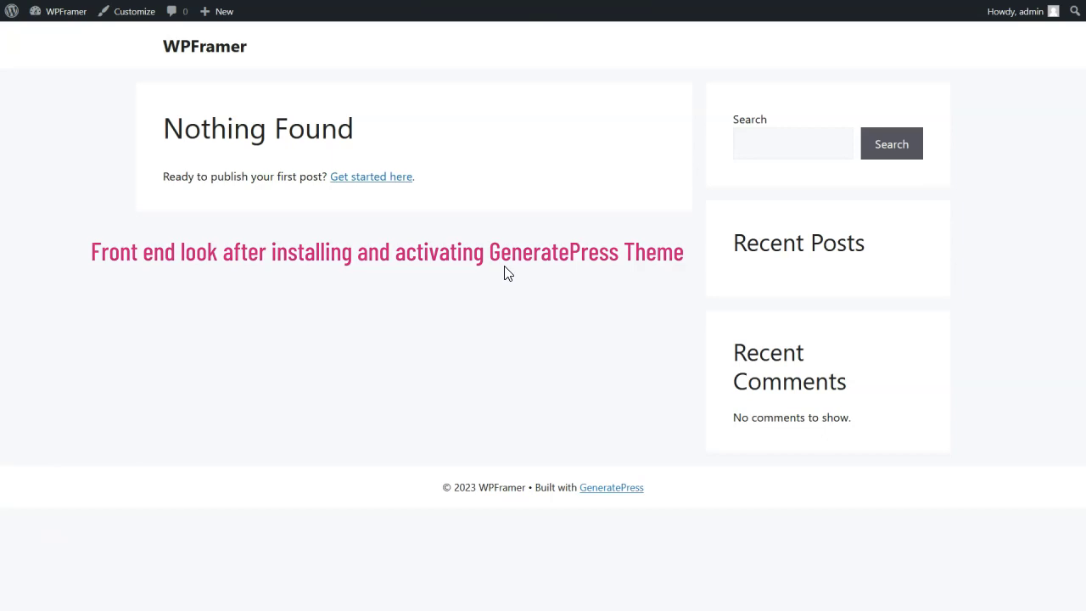
pyautogui.click(880, 371)
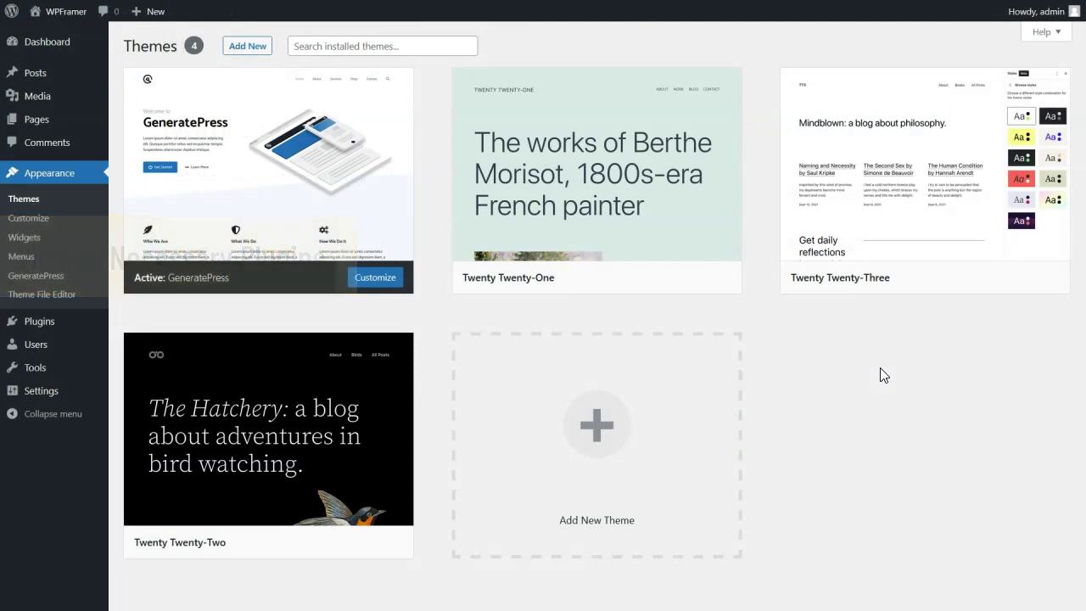
# Step: Search the plugin directory for generateblocks and install the GenerateBlocks plugin
pyautogui.moveTo(47, 318)
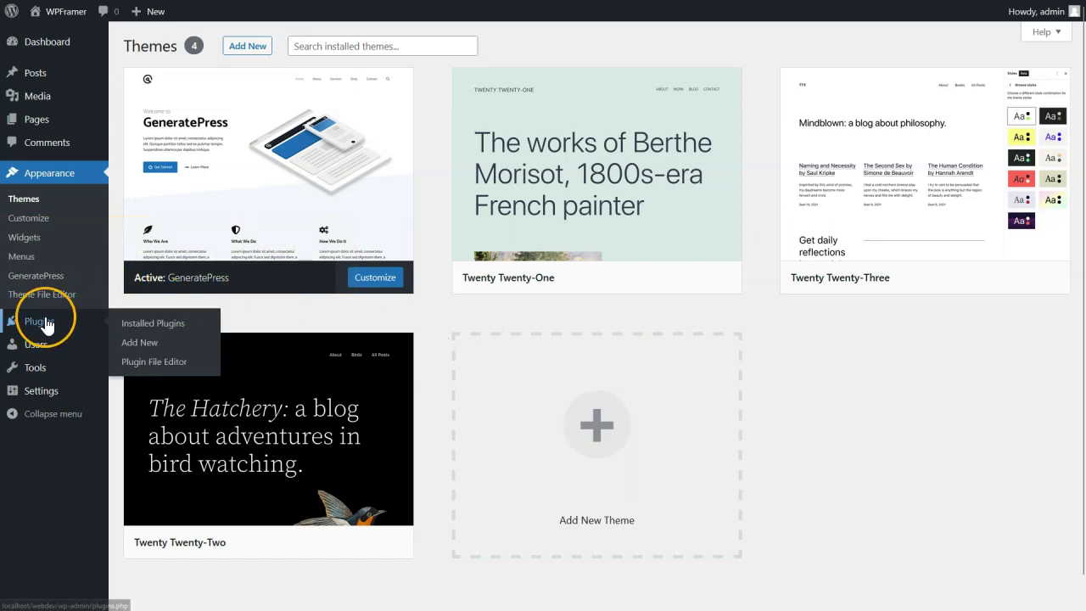
pyautogui.click(147, 345)
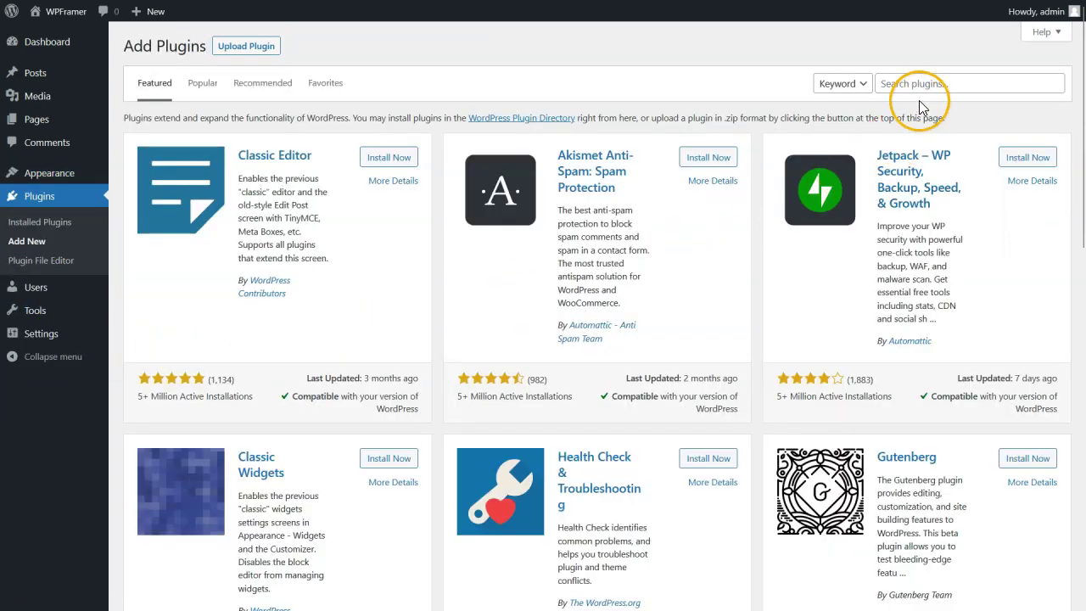
pyautogui.click(924, 84)
pyautogui.write('ge')
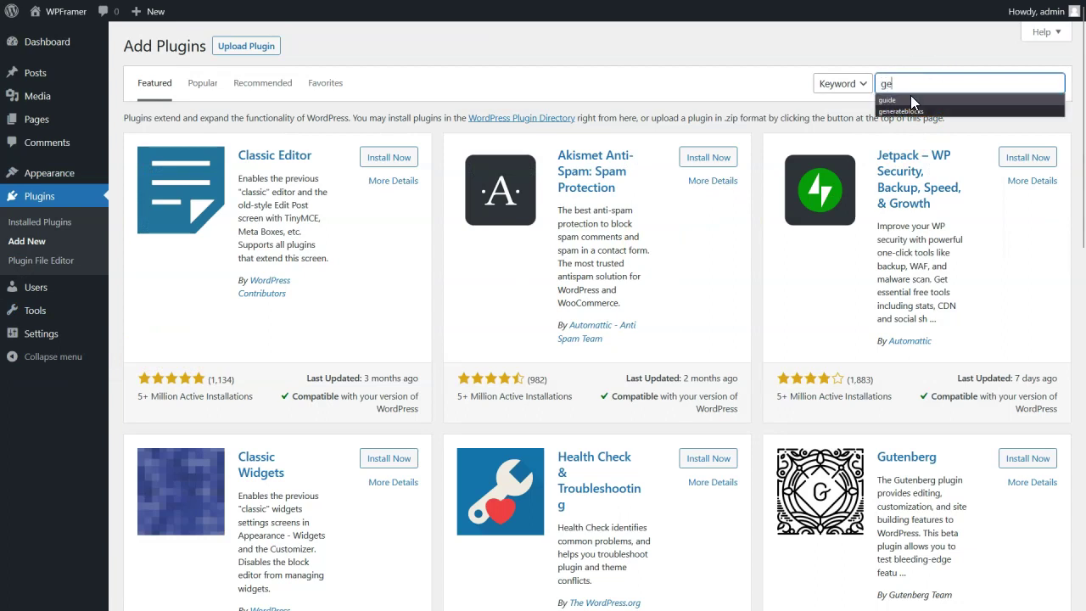
pyautogui.write('nerateblocks')
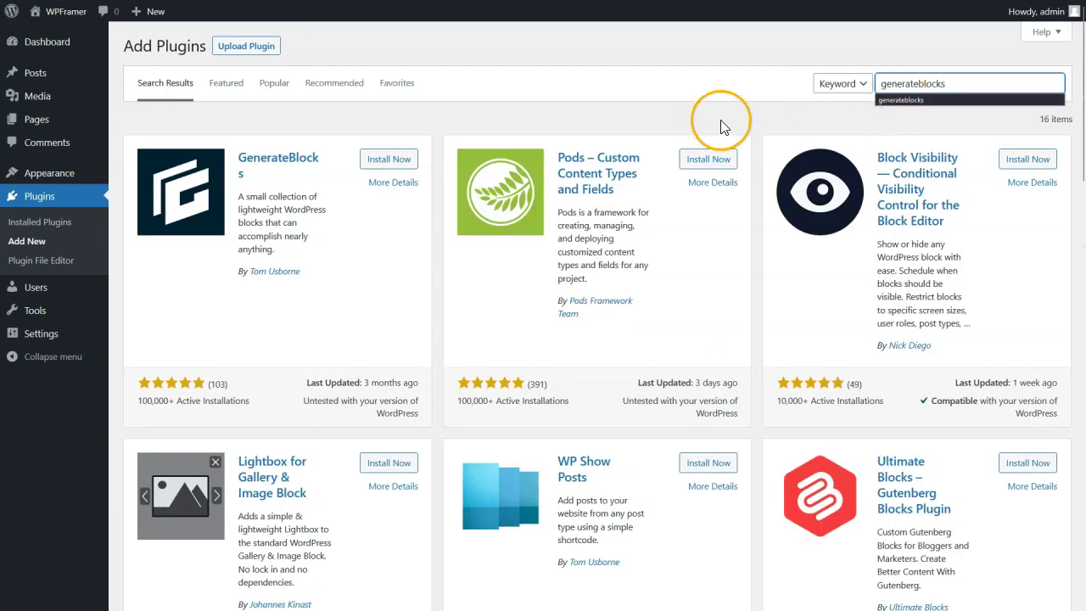
pyautogui.click(396, 161)
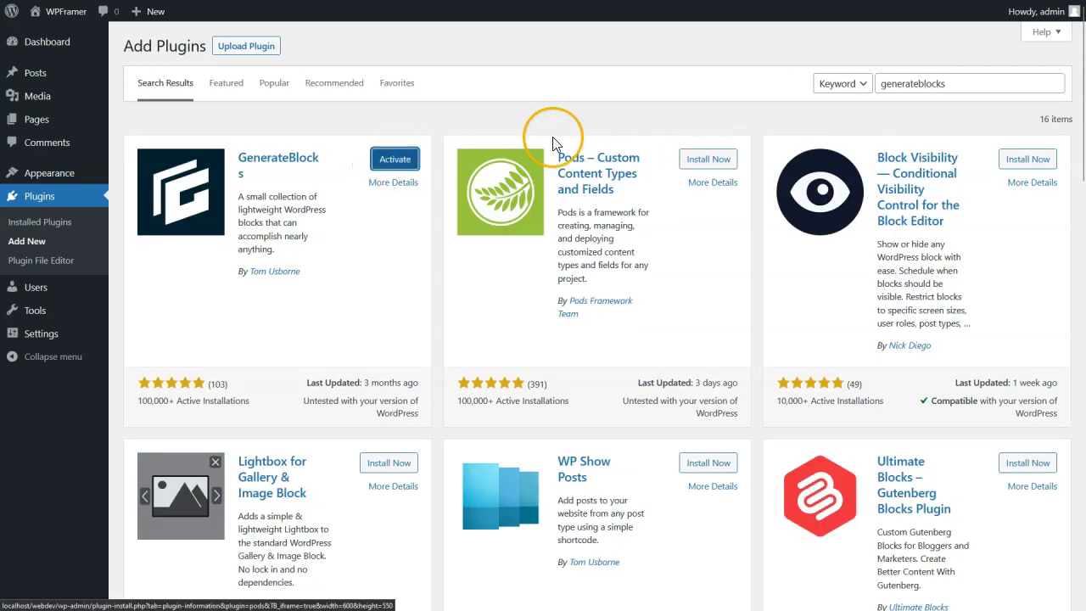
# Step: Search the plugin directory for code snippets and install the Code Snippets plugin
pyautogui.click(904, 86)
pyautogui.doubleClick(904, 85)
pyautogui.write('co')
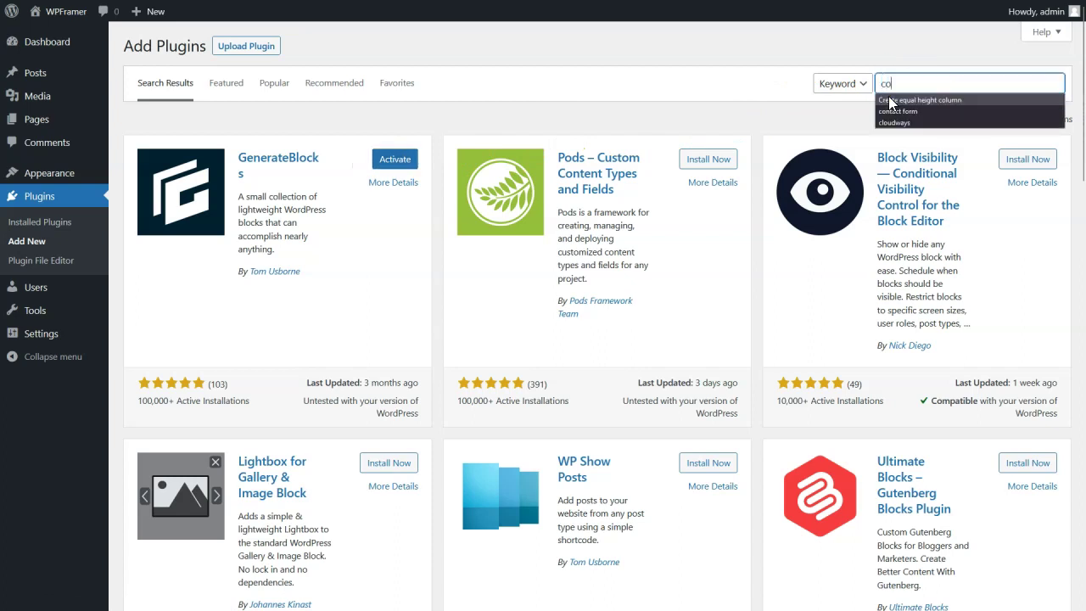
pyautogui.write('de snippets')
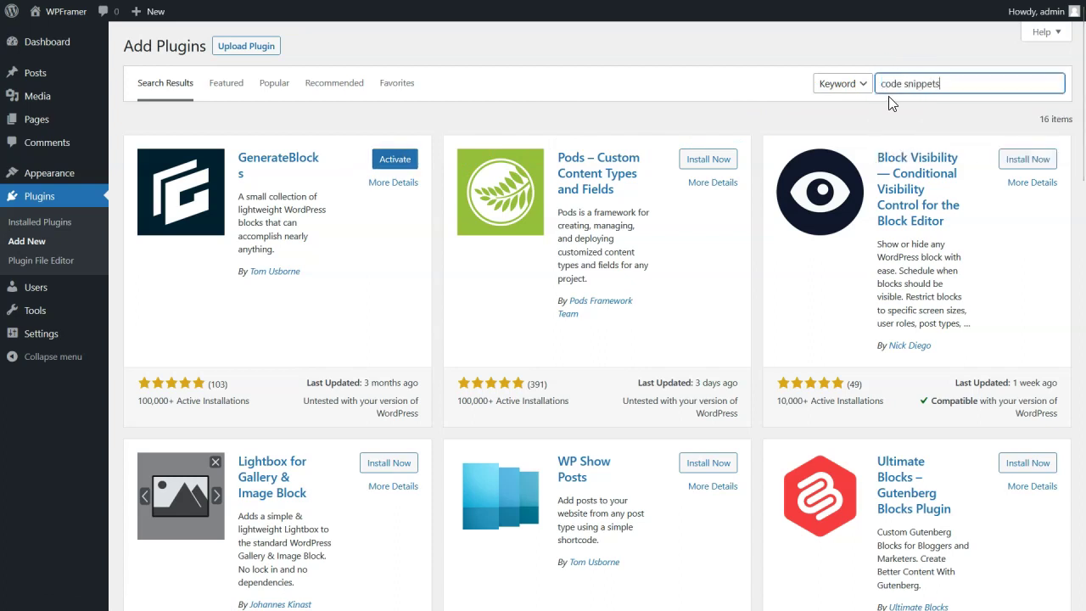
pyautogui.click(716, 163)
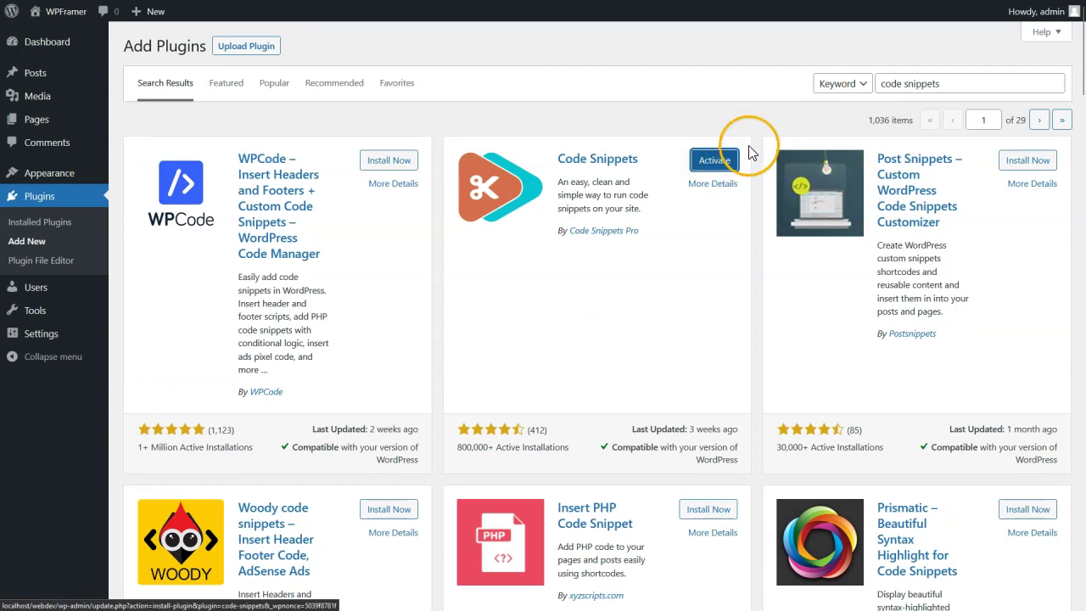
# Step: Install the Shared Counts – Social Media Share Buttons plugin and, searching for wpforms, the Contact Form by WPForms plugin
pyautogui.tripleClick(905, 88)
pyautogui.write('wpforms')
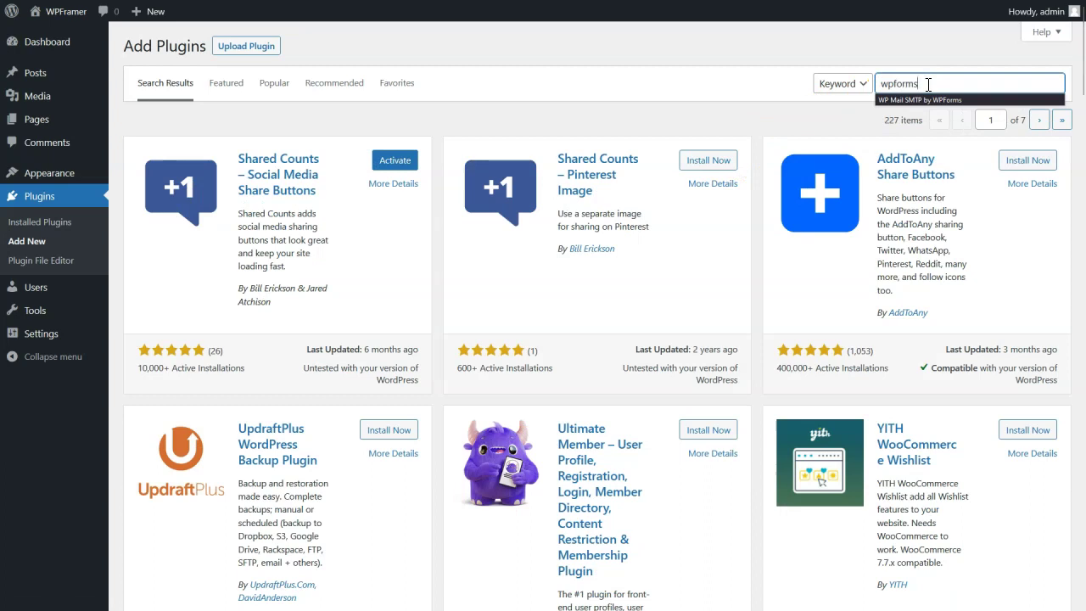
pyautogui.click(924, 84)
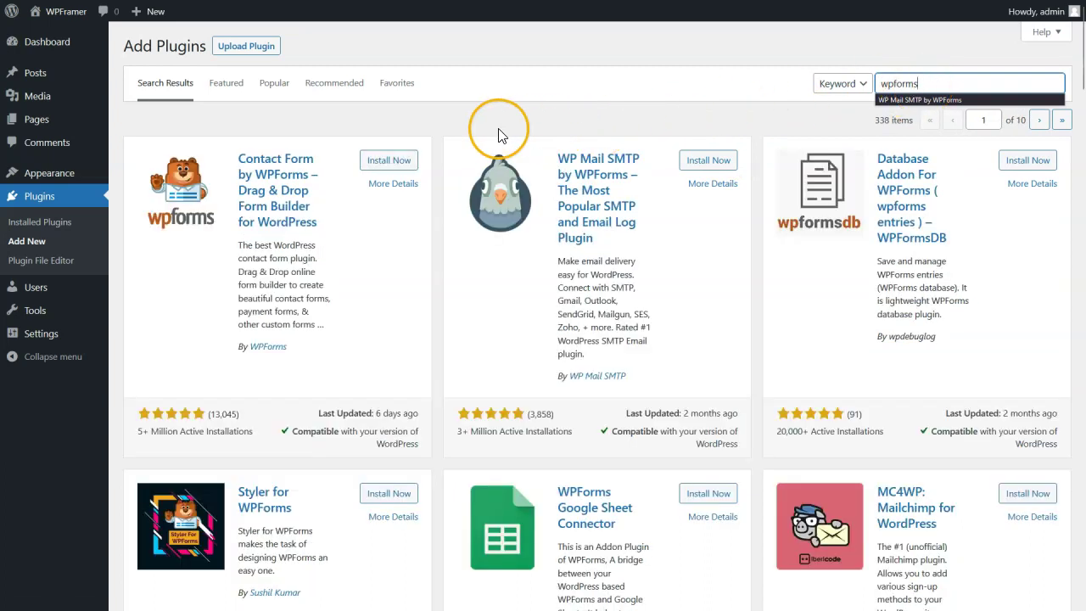
pyautogui.click(397, 160)
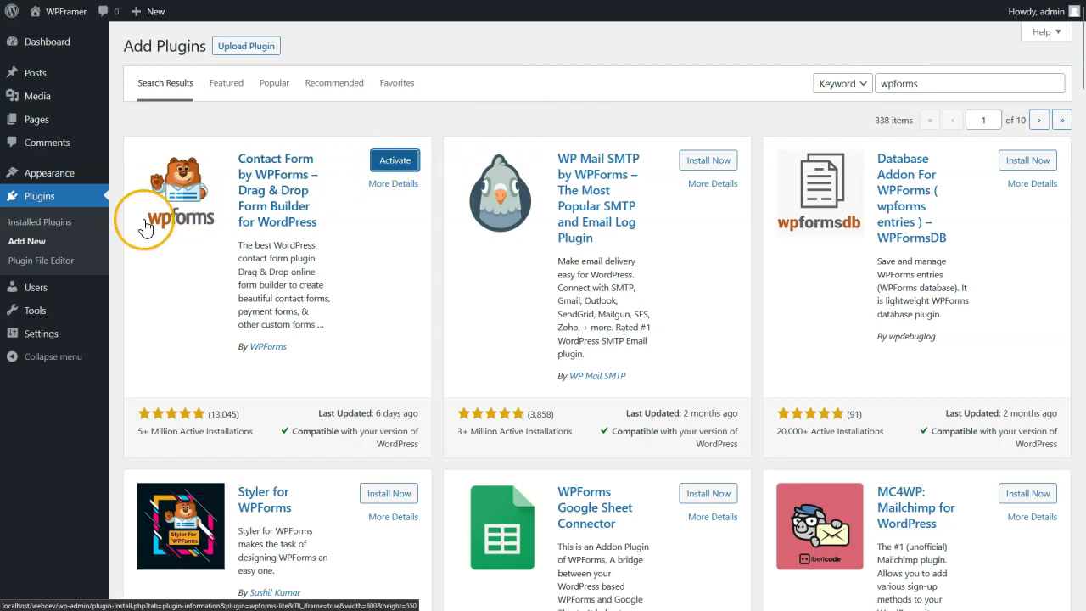
# Step: Bulk-activate all four installed plugins: Code Snippets, GenerateBlocks, Shared Counts and WPForms Lite, and reopen the installed plugins list
pyautogui.click(67, 225)
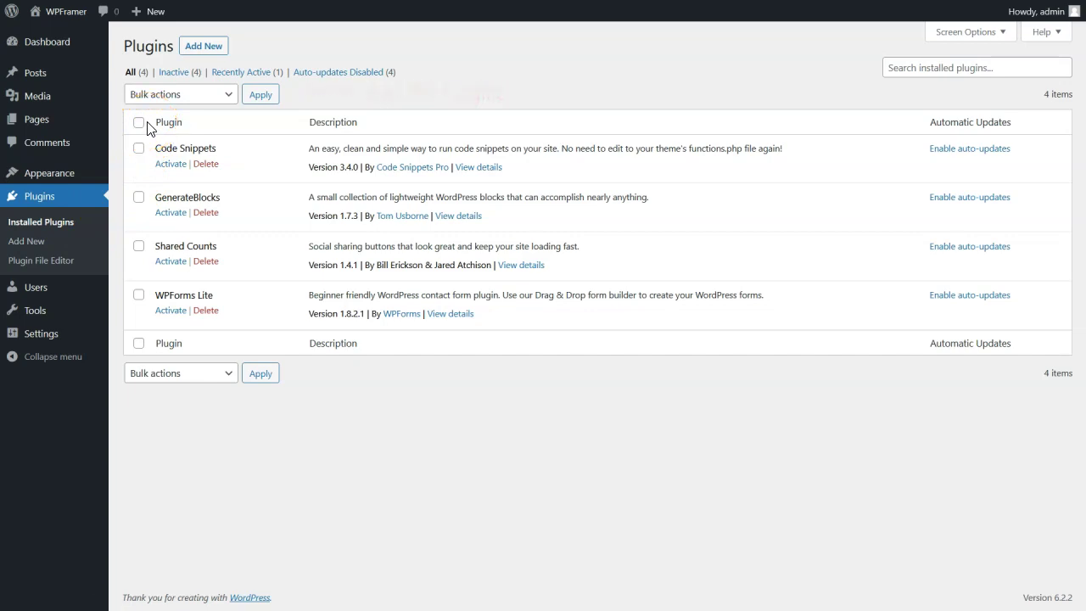
pyautogui.click(186, 96)
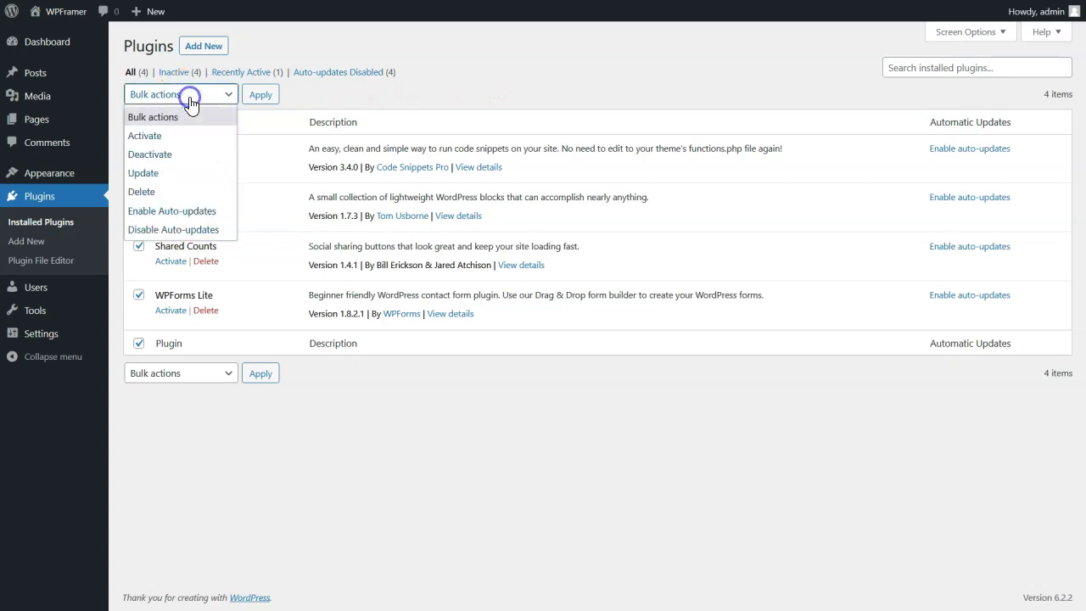
pyautogui.click(172, 137)
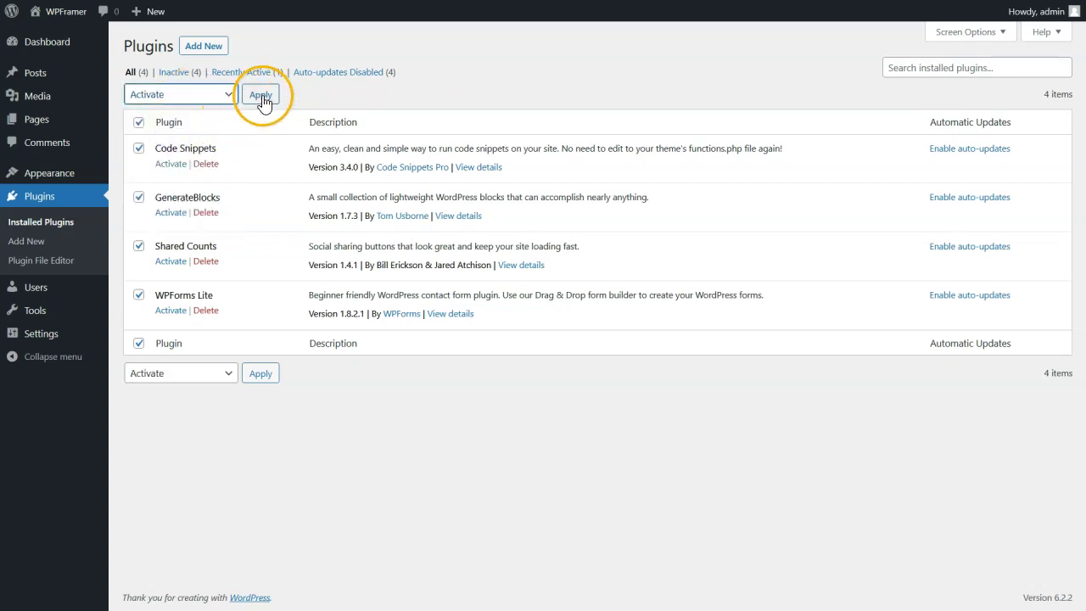
pyautogui.click(262, 98)
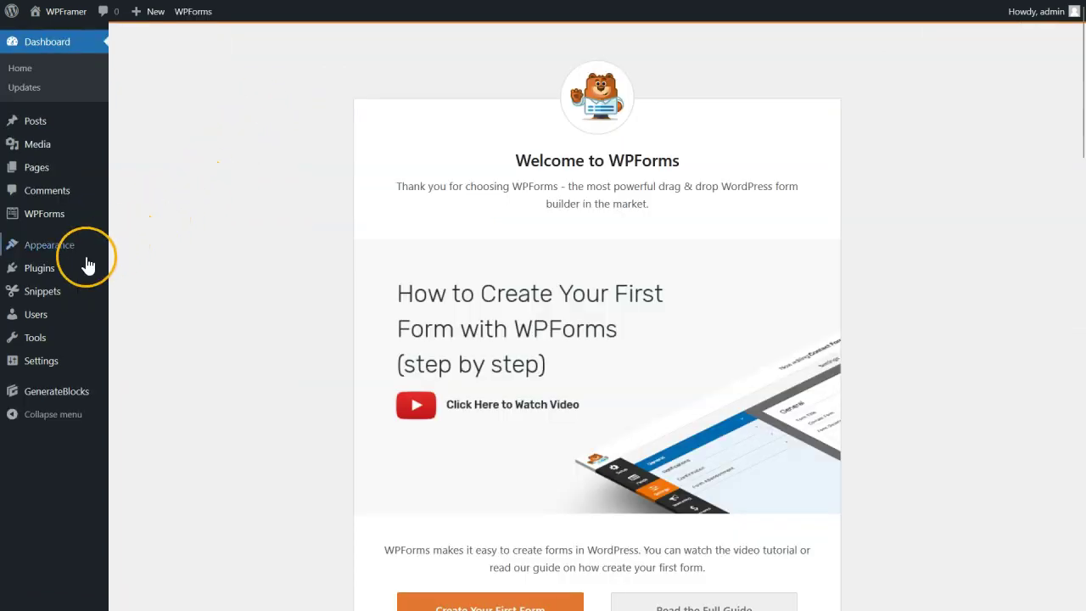
pyautogui.moveTo(73, 272)
pyautogui.click(143, 272)
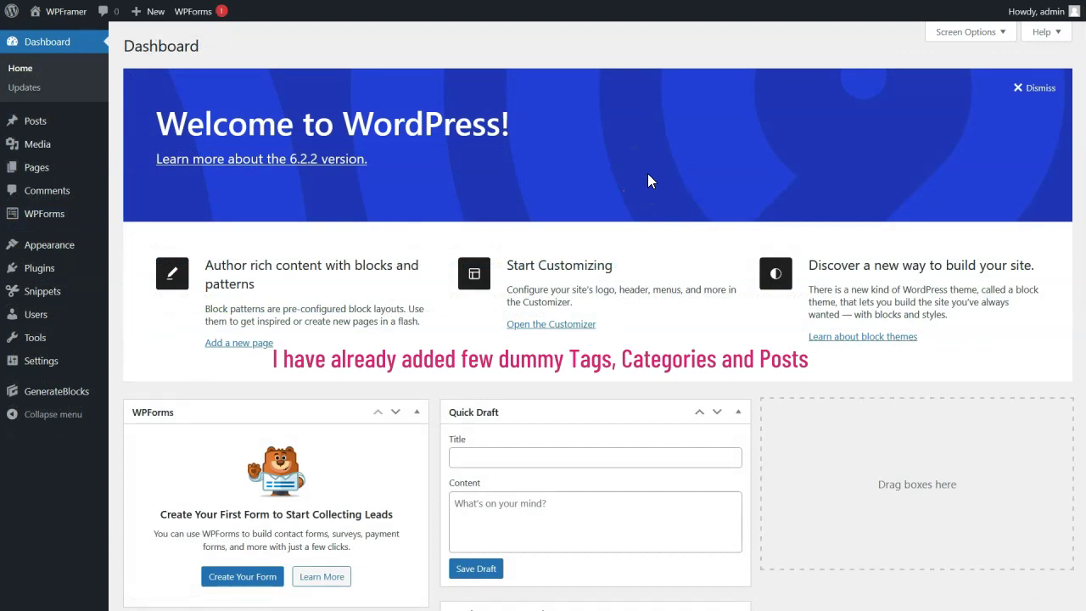
# Step: Review the site's existing tags, categories and posts, and view the posts on the front end
pyautogui.moveTo(64, 125)
pyautogui.click(134, 183)
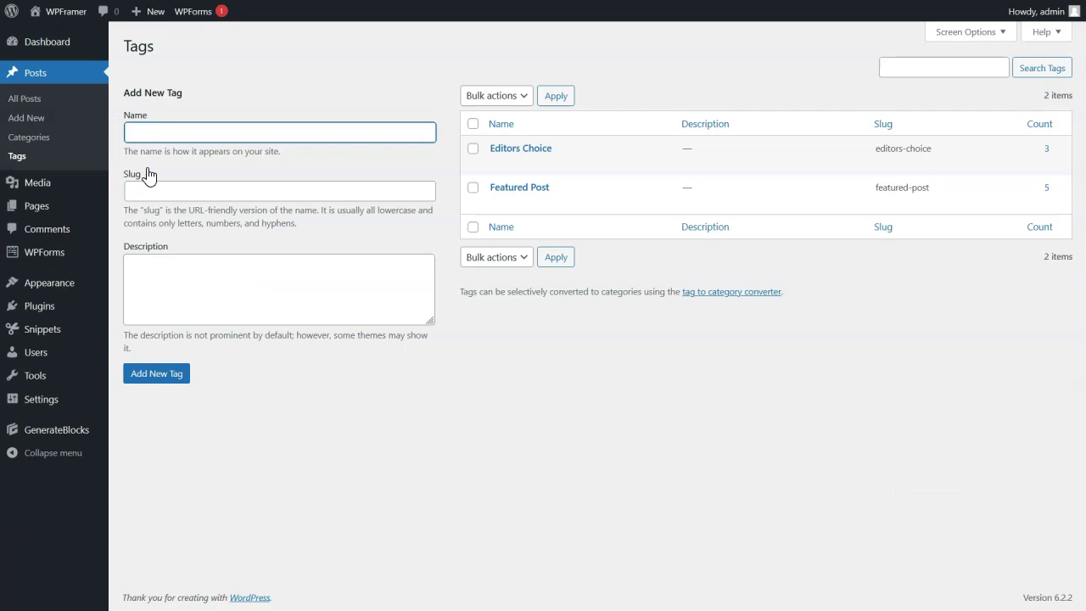
pyautogui.click(46, 141)
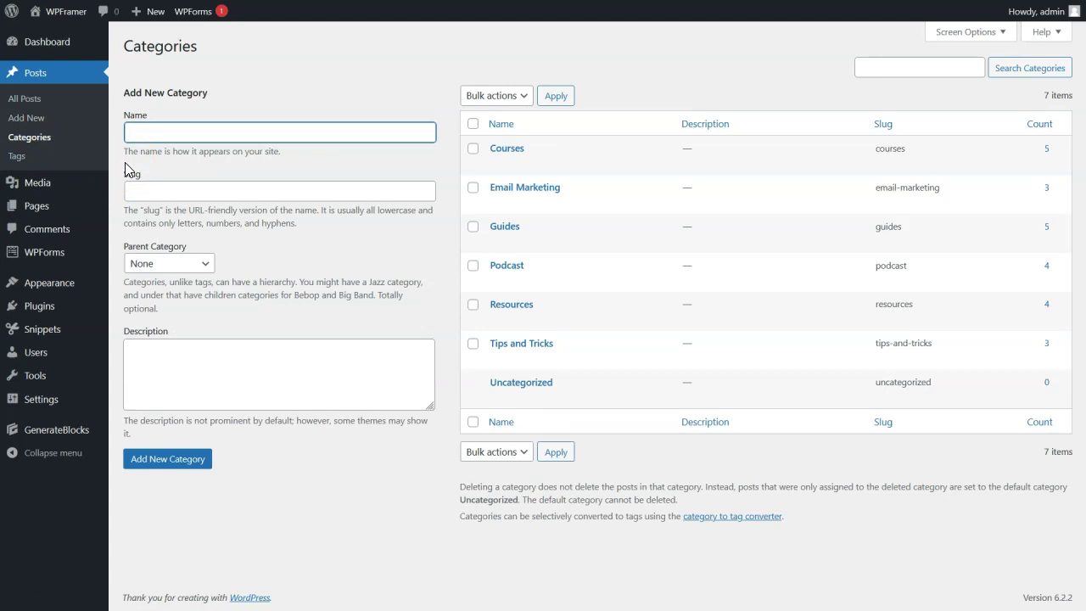
pyautogui.click(34, 101)
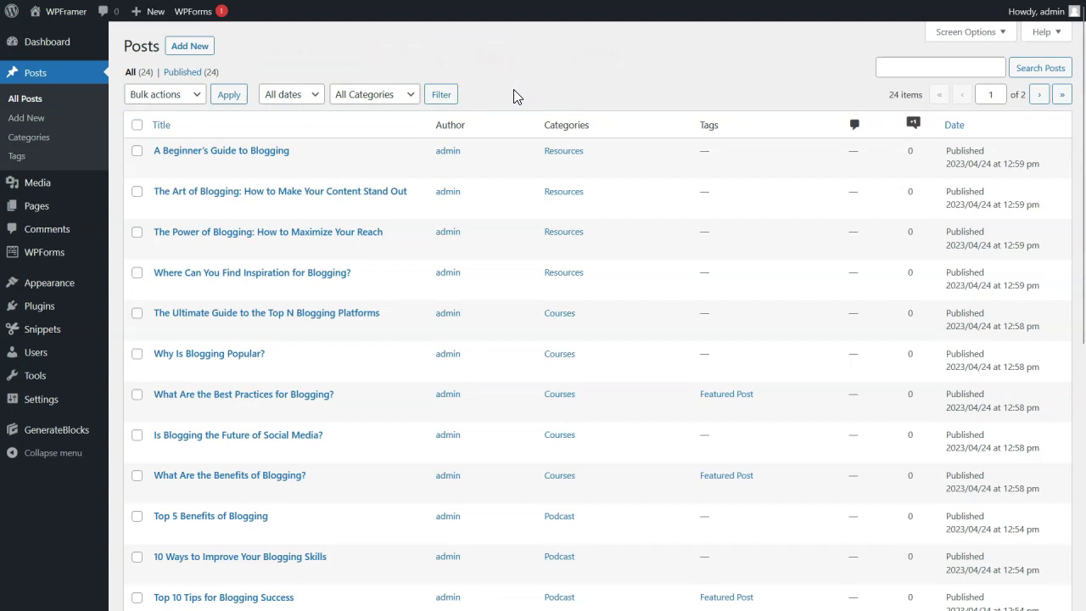
pyautogui.click(531, 134)
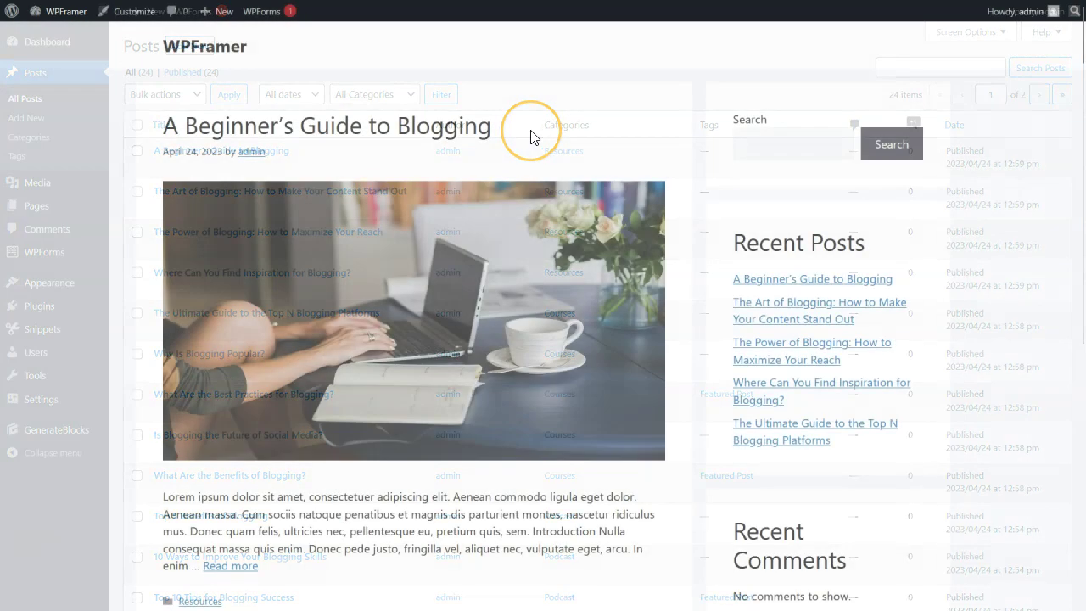
# Step: Look through the blog posts on the front end, checking their featured images, excerpts and the sidebar widgets
pyautogui.click(521, 145)
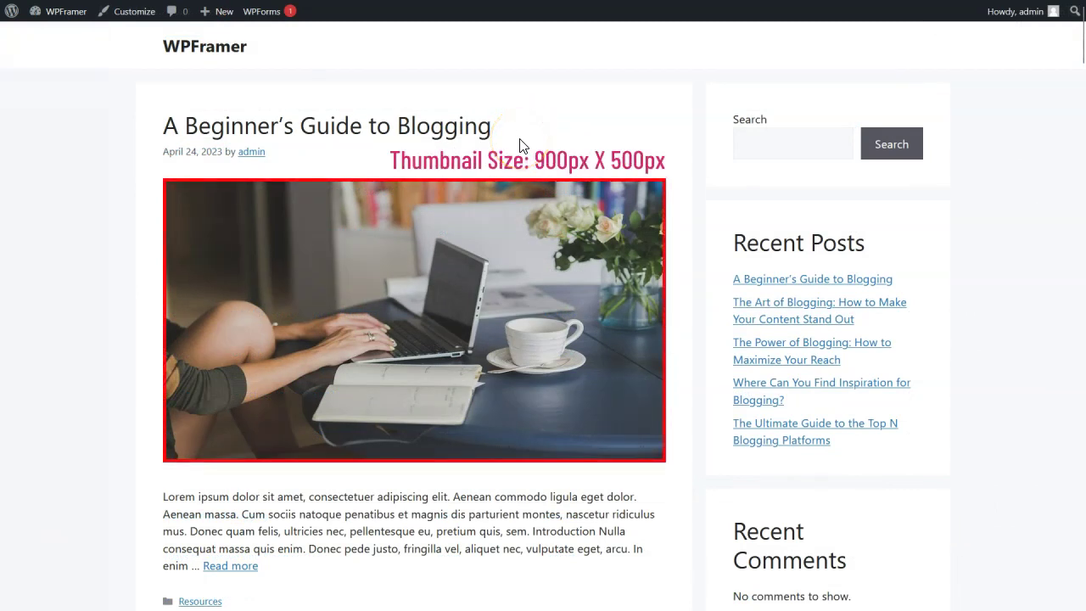
pyautogui.scroll(-3, 520, 146)
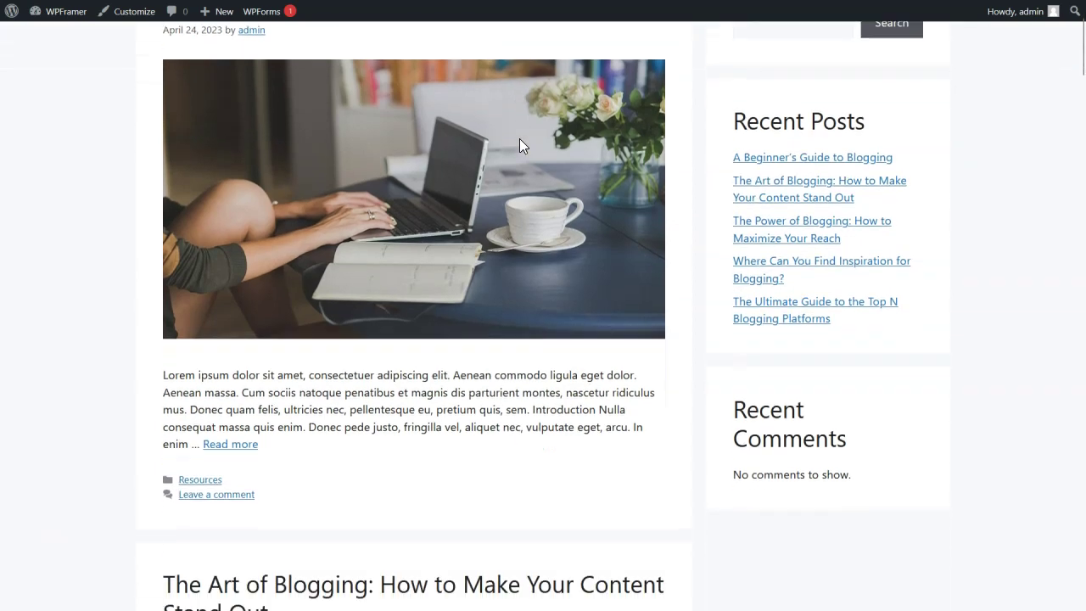
pyautogui.scroll(-5, 521, 147)
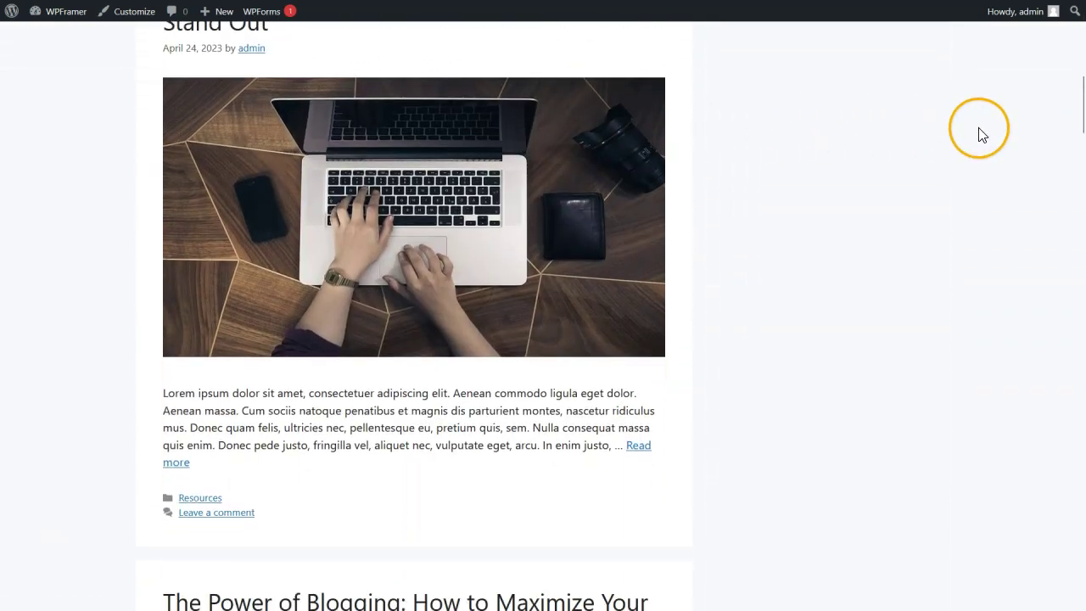
pyautogui.moveTo(1081, 111); pyautogui.dragTo(1082, 31)
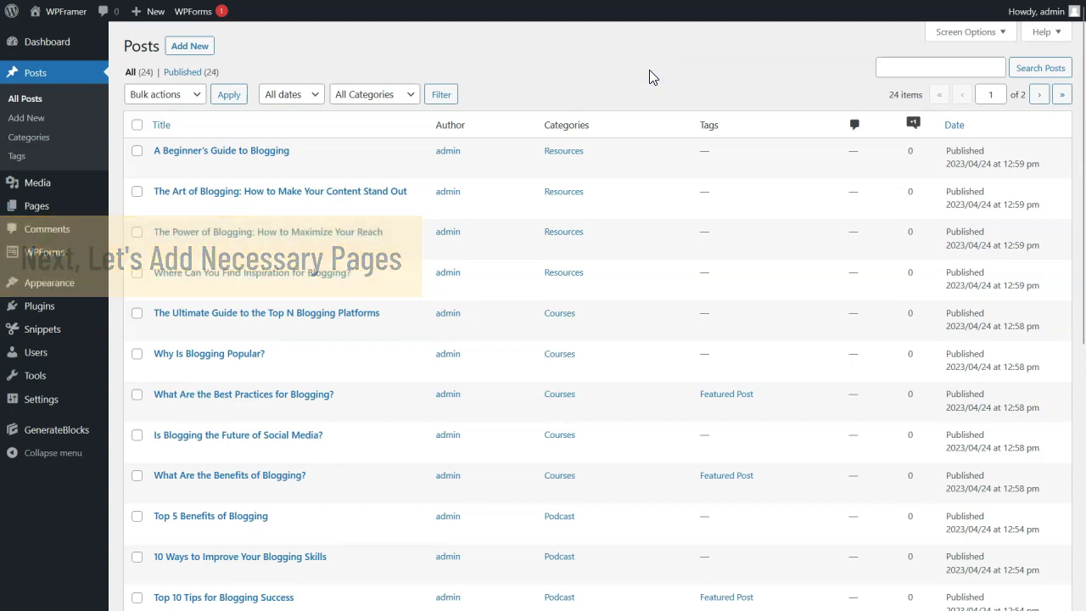
# Step: Create a new page titled Home and publish it with no content
pyautogui.moveTo(32, 214)
pyautogui.click(133, 229)
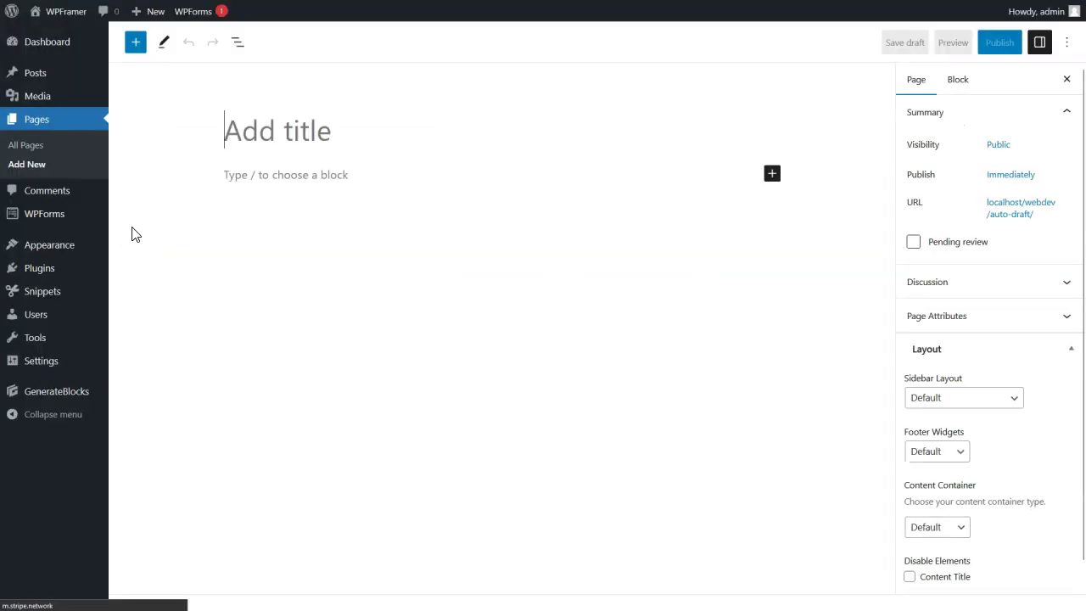
pyautogui.write('Home')
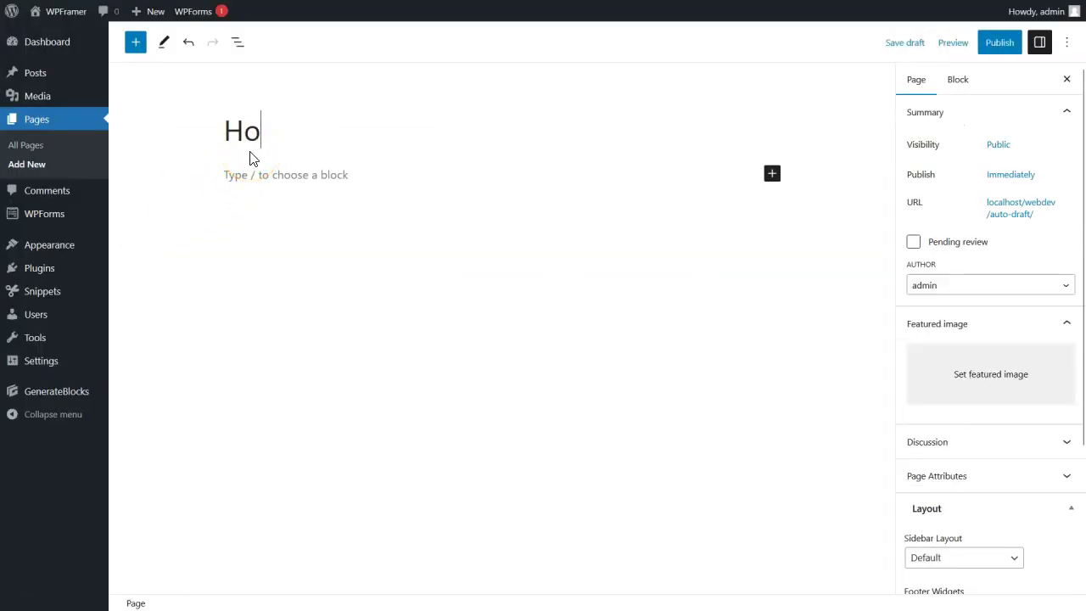
pyautogui.click(999, 42)
pyautogui.click(976, 44)
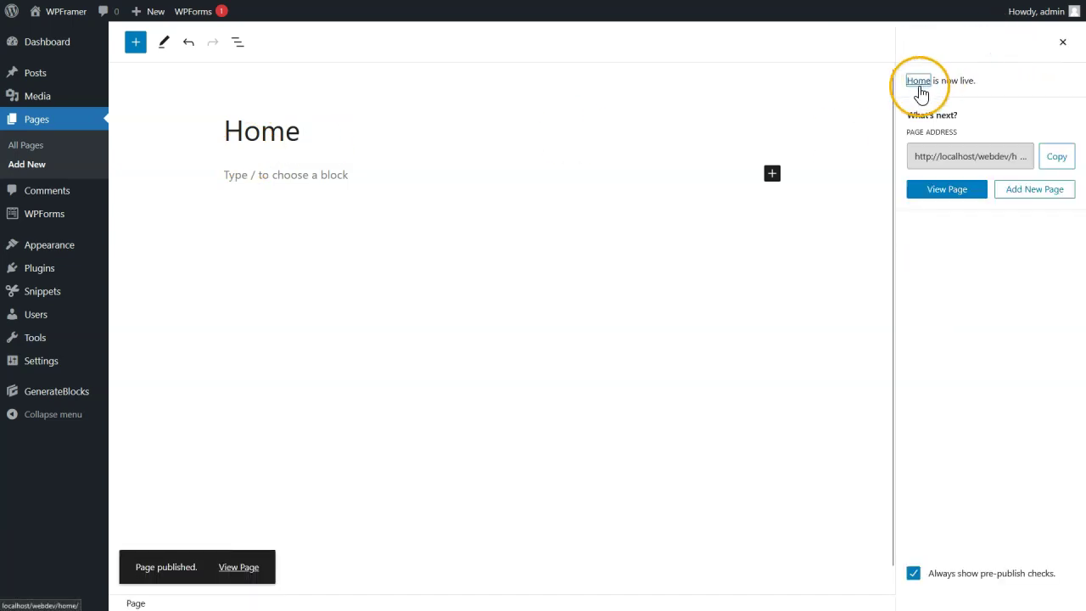
# Step: Add another empty page titled Blog and publish it
pyautogui.click(44, 172)
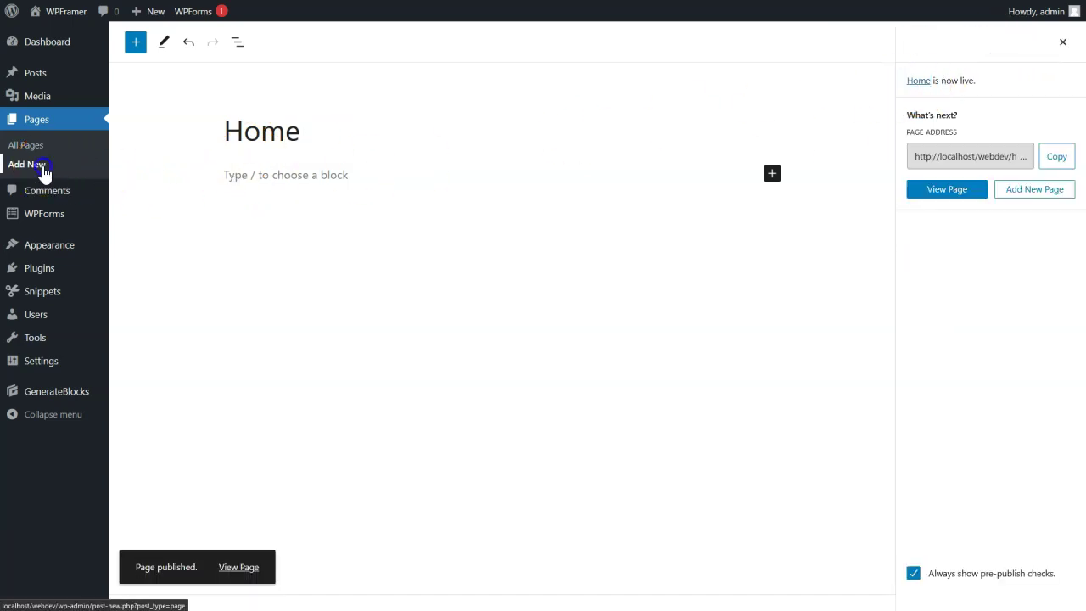
pyautogui.click(229, 135)
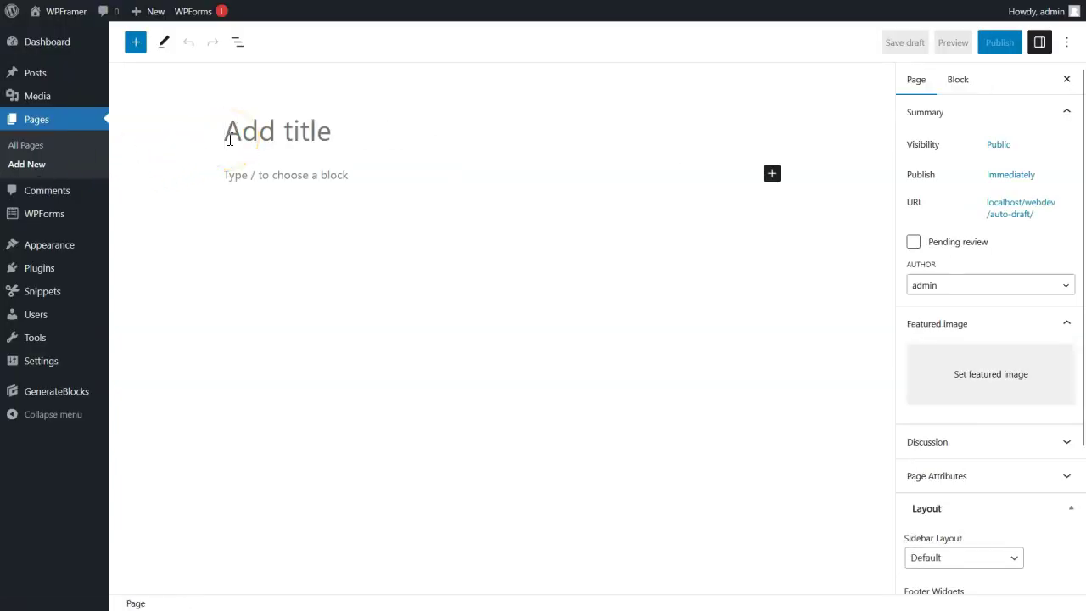
pyautogui.write('B')
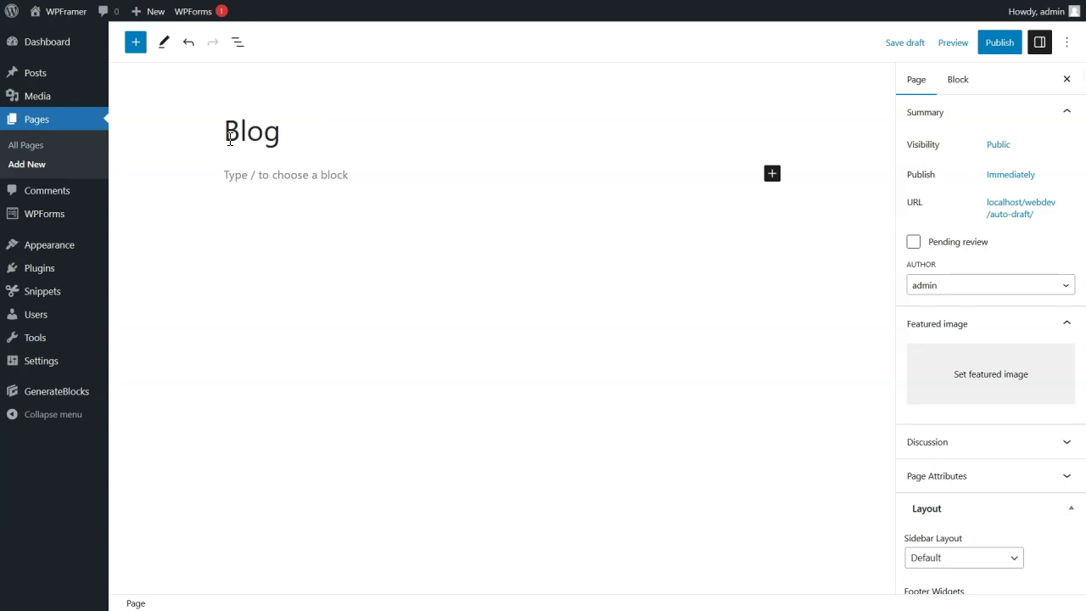
pyautogui.write('log')
pyautogui.click(1009, 43)
pyautogui.click(977, 53)
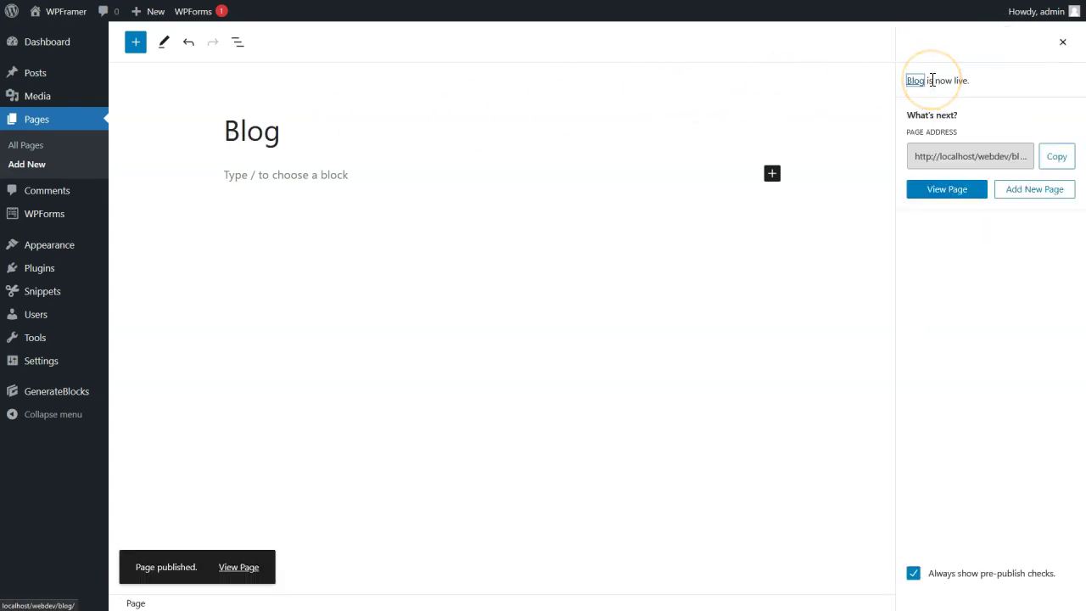
# Step: Create and publish an empty page titled About Us
pyautogui.click(37, 167)
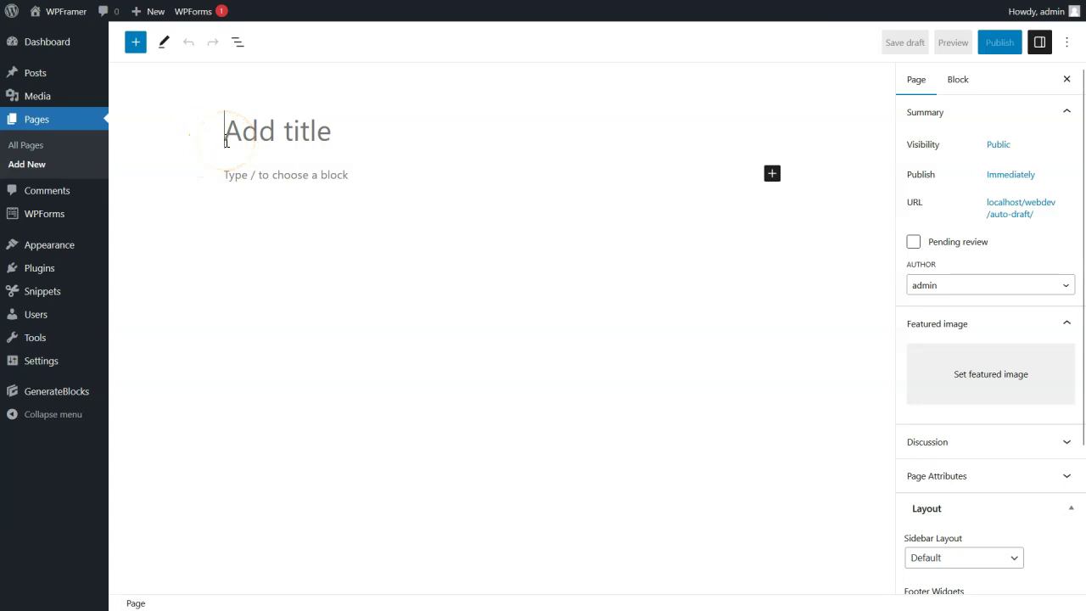
pyautogui.write('About Us')
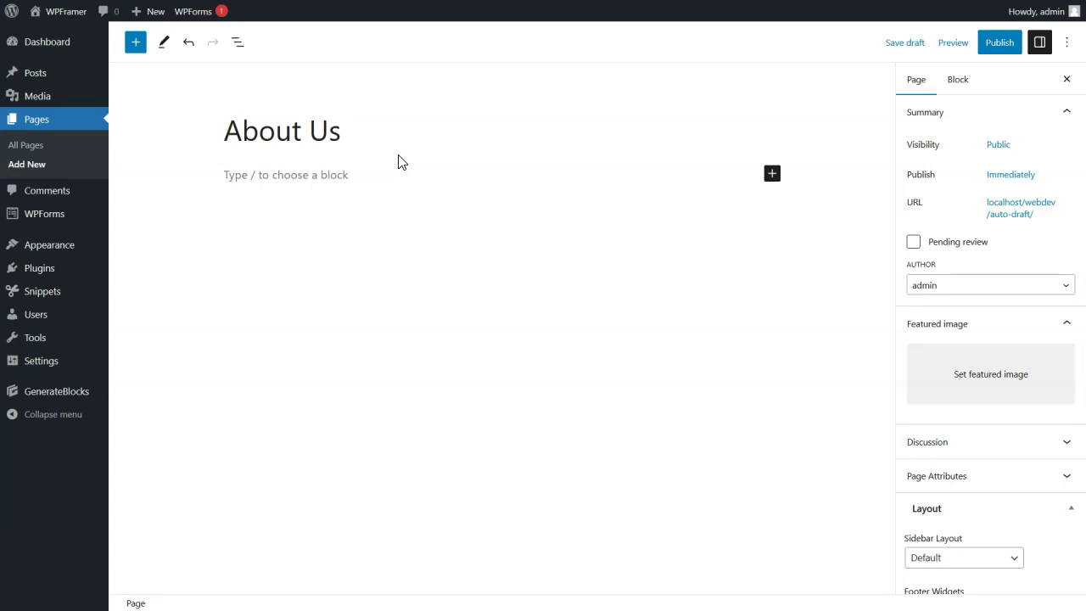
pyautogui.click(999, 42)
pyautogui.click(974, 44)
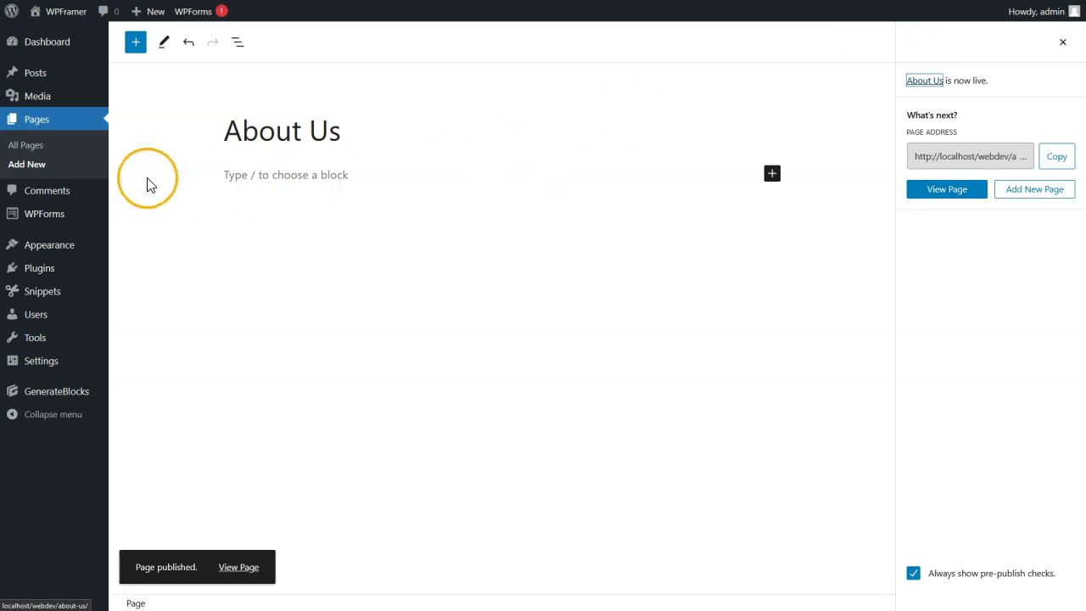
# Step: Create and publish an empty page titled Contact Us
pyautogui.click(31, 167)
pyautogui.click(245, 134)
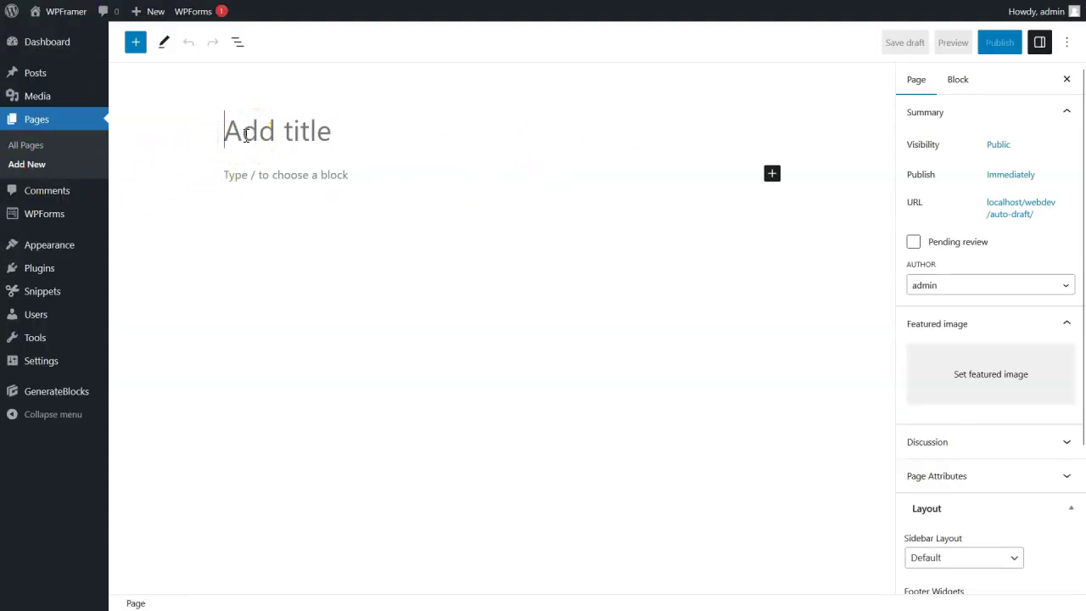
pyautogui.write('Cont')
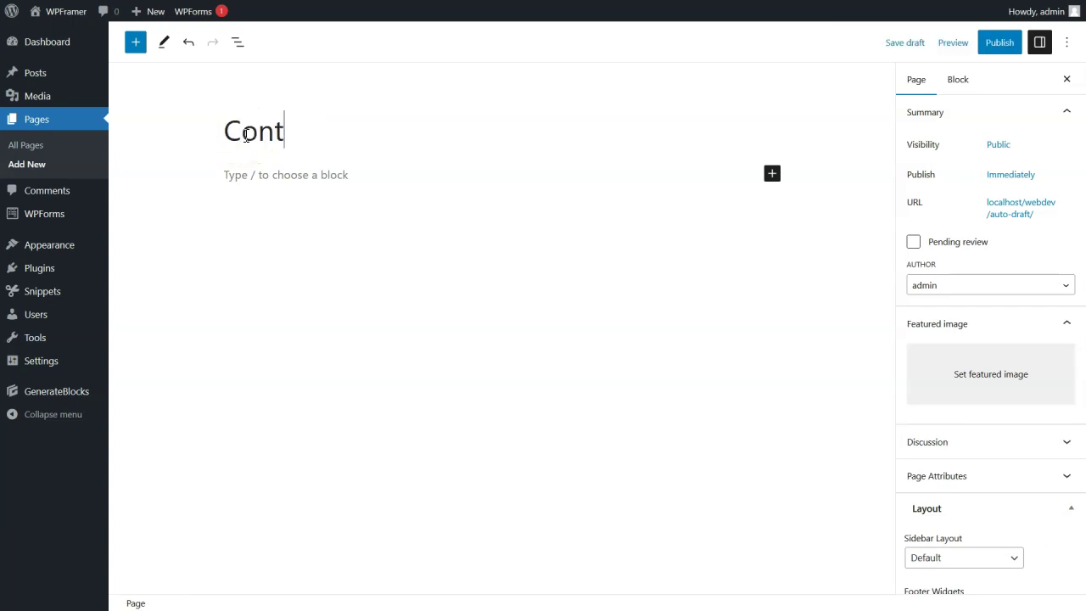
pyautogui.write('act Us')
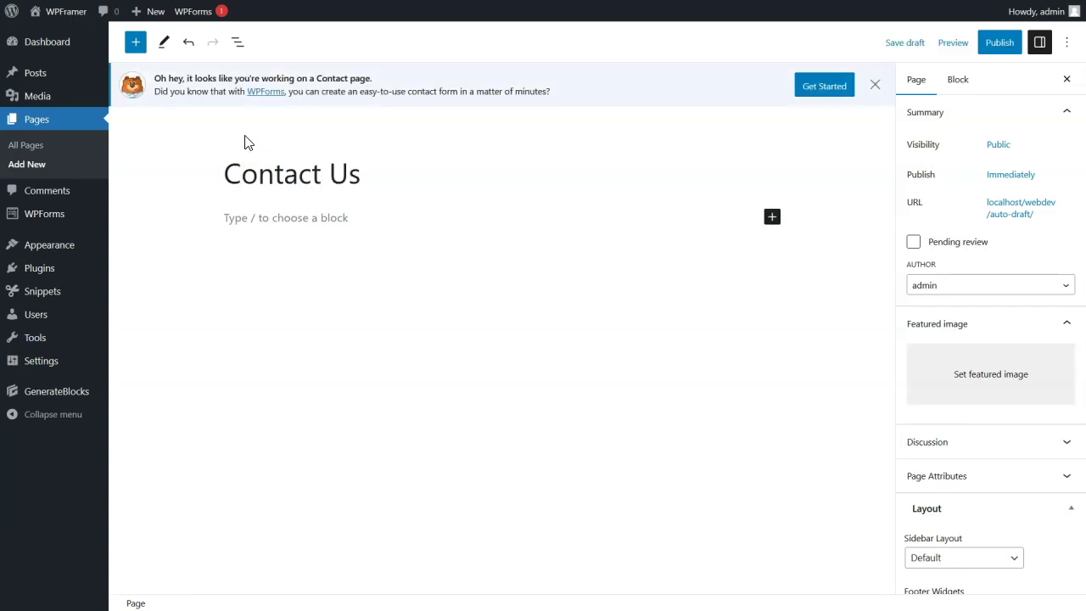
pyautogui.click(1005, 51)
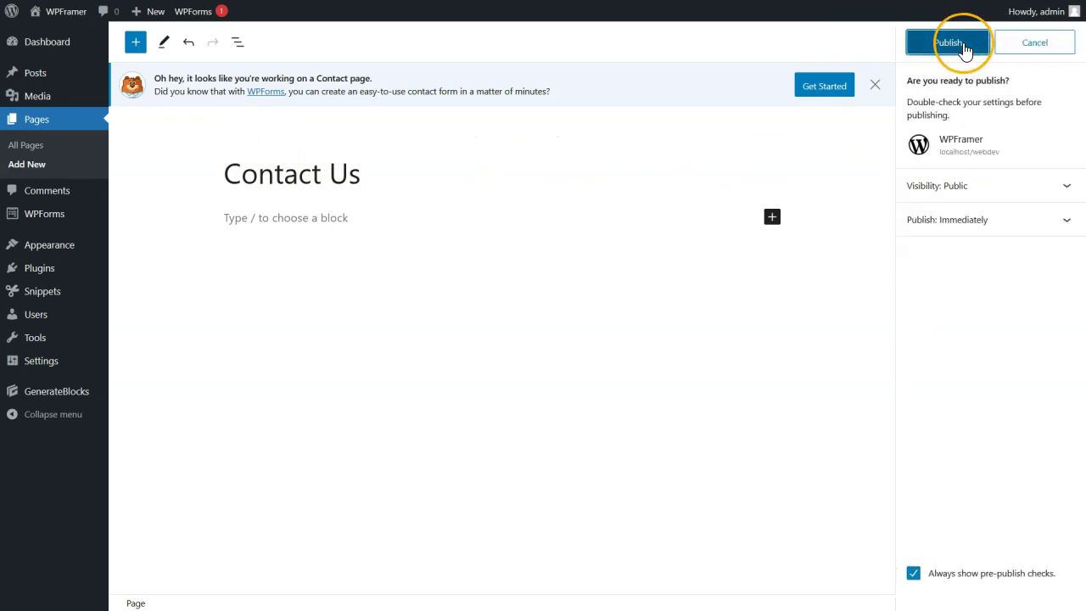
pyautogui.click(965, 44)
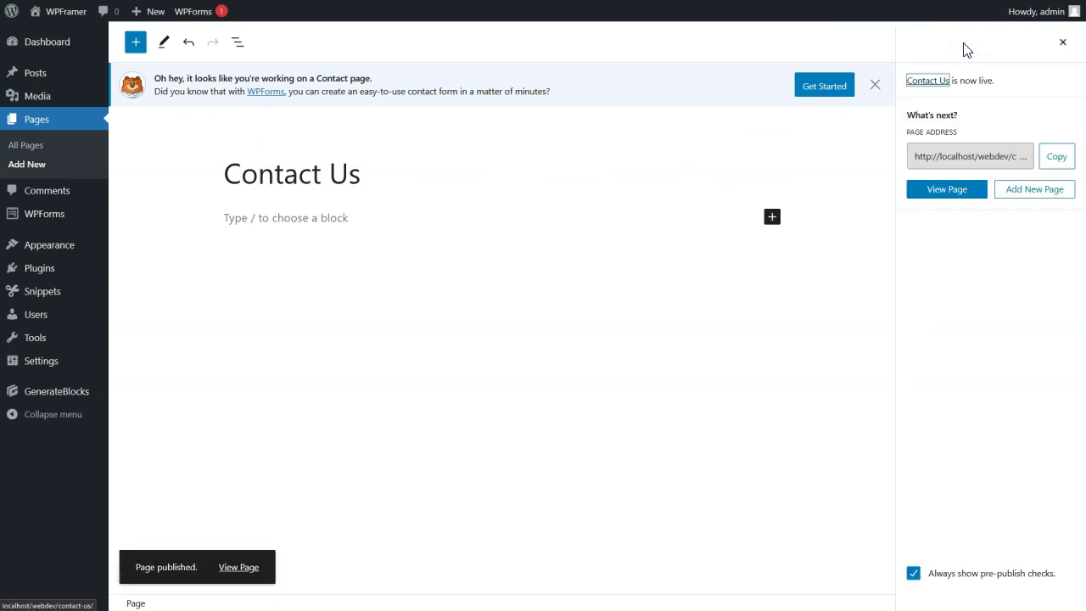
# Step: Create a page titled Privacy Policy, fill its body with five paragraphs of Lorem ipsum placeholder text, and publish it
pyautogui.click(35, 170)
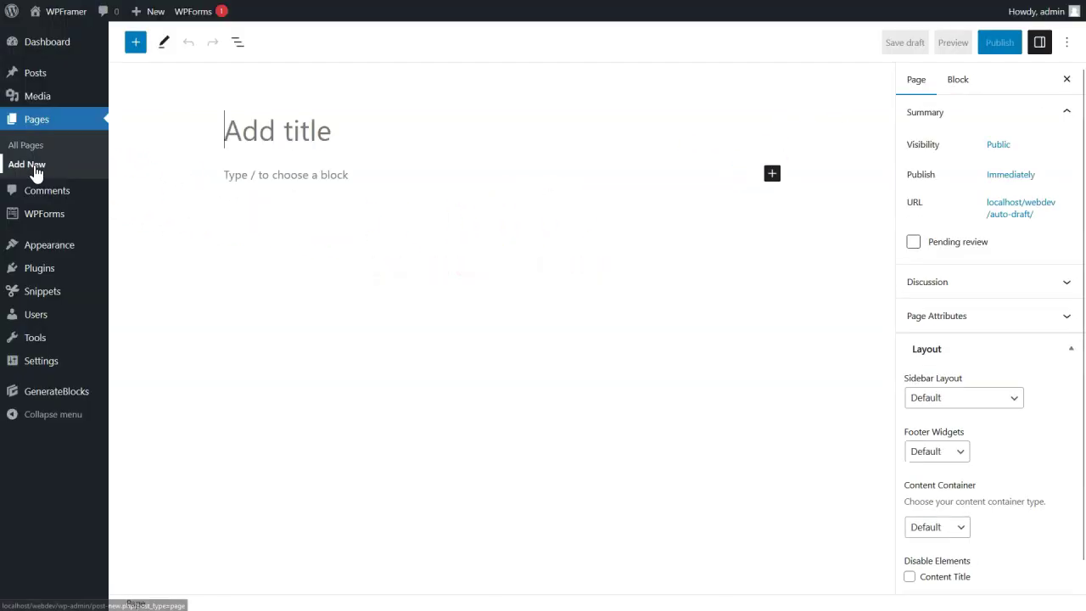
pyautogui.click(226, 138)
pyautogui.write('Privacy Policy')
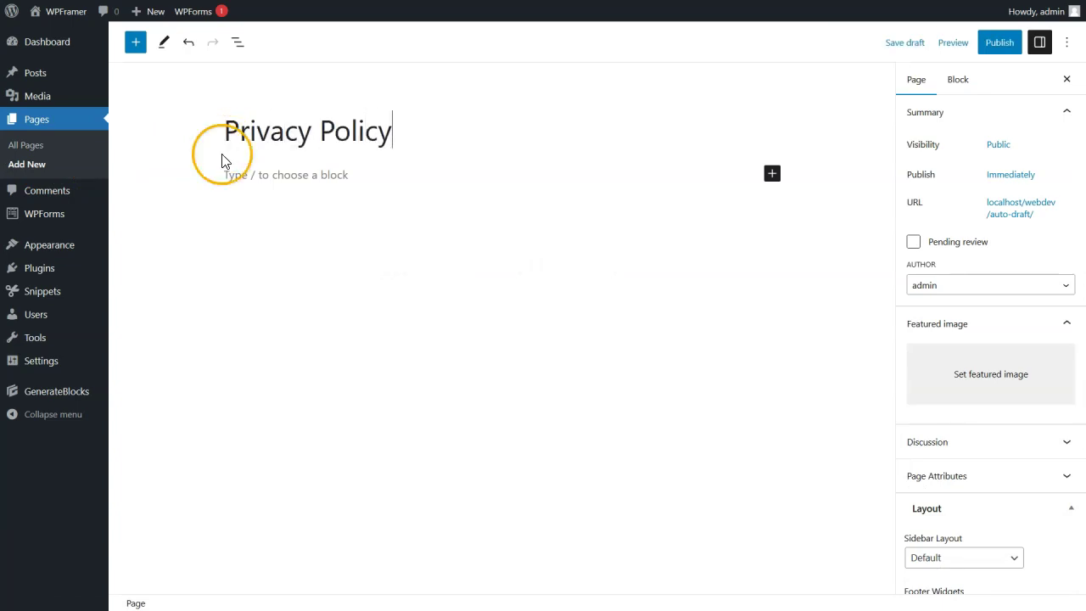
pyautogui.click(229, 174)
pyautogui.write('Lorem ipsum dolor sit amet, consectetuer adipiscing elit. Aenean commodo ligula eget dolor. Aenean massa. Cum sociis natoque penatibus et magnis dis parturient montes, nascetur ridiculus mus. Donec quam felis, ultricies nec, pellentesque eu, pretium quis, sem.  Nulla consequat massa quis enim. Donec pede justo, fringilla vel, aliquet nec, vulputate eget, arcu. In enim justo, rhoncus ut, imperdiet a, venenatis vitae, justo. Nullam dictum felis eu pede mollis pretium. Integer tincidunt. Cras dapibus.  Vivamus elementum semper nisi. Aenean vulputate eleifend tellus. Aenean leo ligula, porttitor eu, consequat vitae, eleifend ac, enim. Aliquam lorem ante, dapibus in, viverra quis, feugiat a, tellus. Phasellus viverra nulla ut metus varius laoreet. Quisque rutrum. Aenean imperdiet.  Etiam ultricies nisi vel augue. Curabitur ullamcorper ultricies nisi. Nam eget dui. Etiam rhoncus. Maecenas tempus, tellus eget condimentum rhoncus, sem quam semper libero, sit amet adipiscing sem neque sed ipsum. Nam quam nunc, blandit vel, luctus pulvinar, hendrerit id, lorem.  Maecenas nec odio et ante tincidunt tempus. Donec vitae sapien ut libero venenatis faucibus. Nullam quis ante. Etiam sit amet orci eget eros faucibus tincidunt. Duis leo. Sed fringilla mauris sit amet nibh. Donec sodales sagittis magna. Sed consequat, leo eget bibendum sodales, augue velit cursus nunc,')
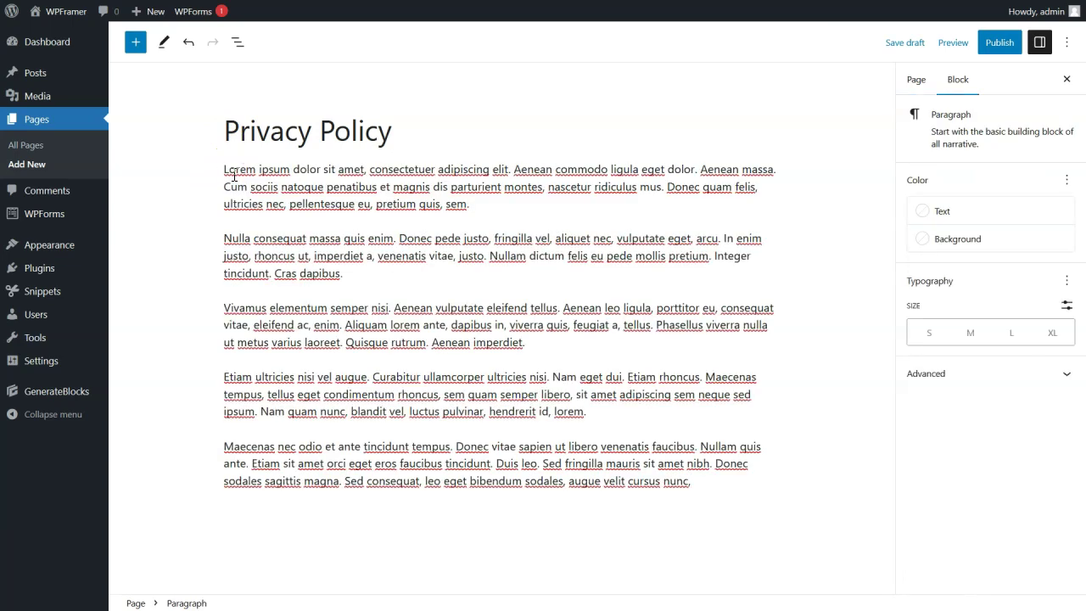
pyautogui.click(997, 47)
pyautogui.click(967, 42)
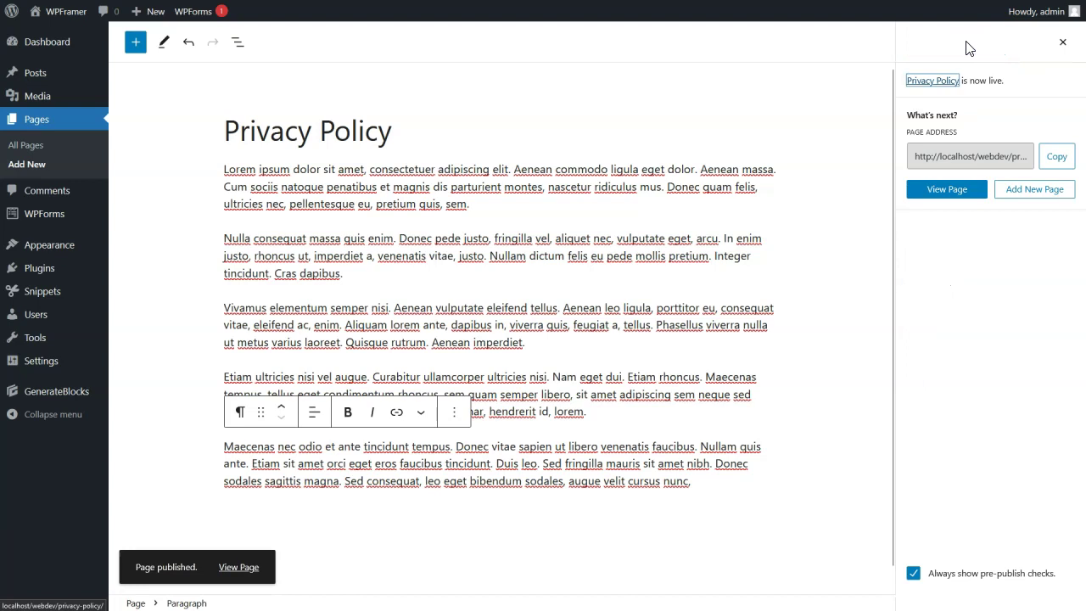
# Step: Publish a Terms and Conditions page containing five paragraphs of Lorem ipsum placeholder text, and open the list of all pages
pyautogui.click(41, 167)
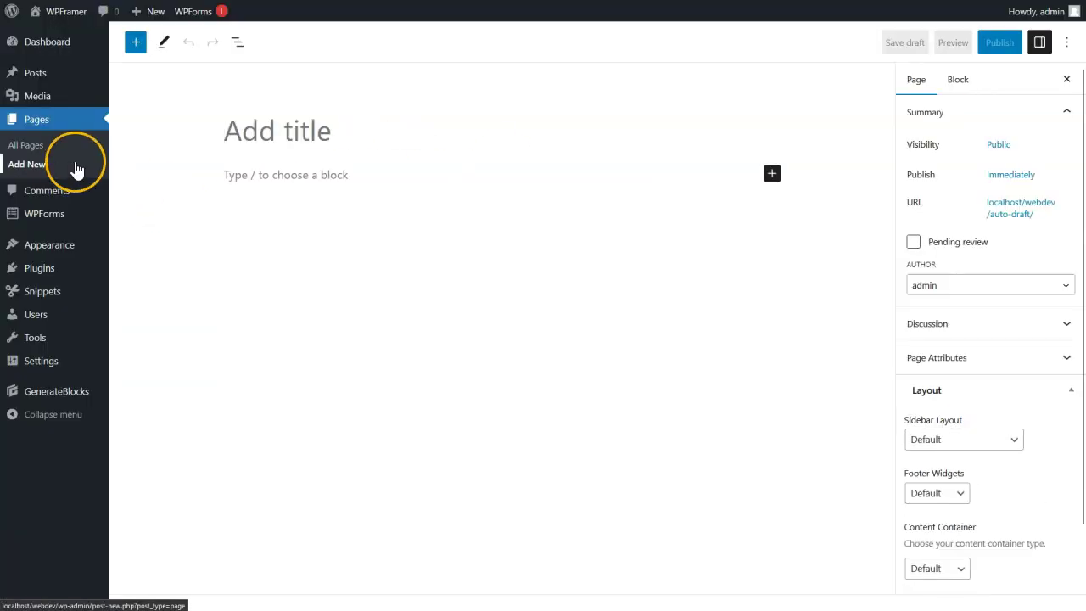
pyautogui.click(230, 134)
pyautogui.write('Terms and Conditions')
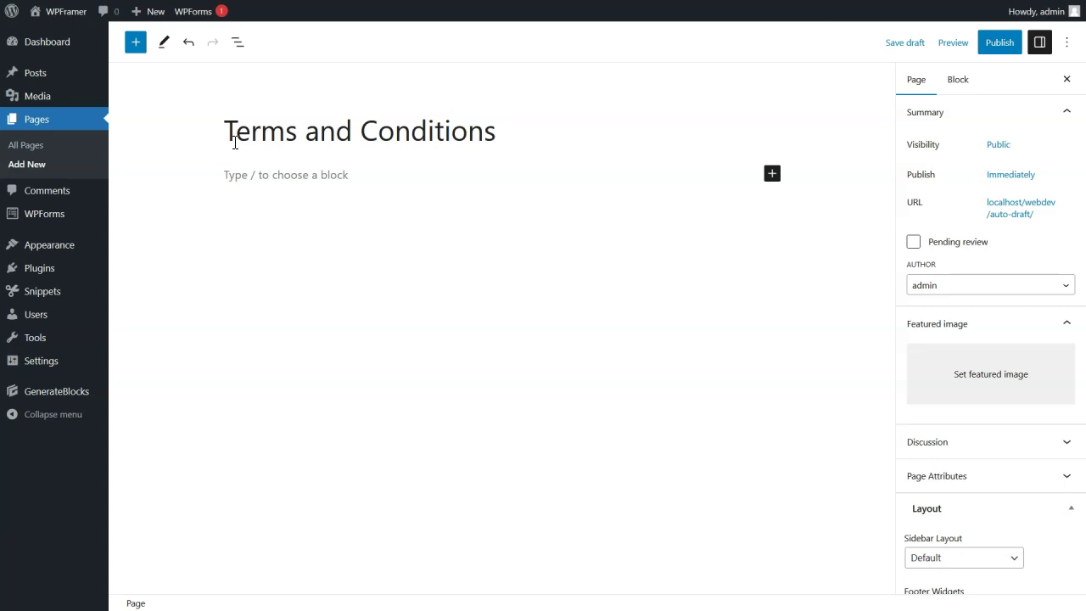
pyautogui.click(225, 173)
pyautogui.write('Lorem ipsum dolor sit amet, consectetuer adipiscing elit. Aenean commodo ligula eget dolor. Aenean massa. Cum sociis natoque penatibus et magnis dis parturient montes, nascetur ridiculus mus. Donec quam felis, ultricies nec, pellentesque eu, pretium quis, sem.  Nulla consequat massa quis enim. Donec pede justo, fringilla vel, aliquet nec, vulputate eget, arcu. In enim justo, rhoncus ut, imperdiet a, venenatis vitae, justo. Nullam dictum felis eu pede mollis pretium. Integer tincidunt. Cras dapibus.  Vivamus elementum semper nisi. Aenean vulputate eleifend tellus. Aenean leo ligula, porttitor eu, consequat vitae, eleifend ac, enim. Aliquam lorem ante, dapibus in, viverra quis, feugiat a, tellus. Phasellus viverra nulla ut metus varius laoreet. Quisque rutrum. Aenean imperdiet.  Etiam ultricies nisi vel augue. Curabitur ullamcorper ultricies nisi. Nam eget dui. Etiam rhoncus. Maecenas tempus, tellus eget condimentum rhoncus, sem quam semper libero, sit amet adipiscing sem neque sed ipsum. Nam quam nunc, blandit vel, luctus pulvinar, hendrerit id, lorem.  Maecenas nec odio et ante tincidunt tempus. Donec vitae sapien ut libero venenatis faucibus. Nullam quis ante. Etiam sit amet orci eget eros faucibus tincidunt. Duis leo. Sed fringilla mauris sit amet nibh. Donec sodales sagittis magna. Sed consequat, leo eget bibendum sodales, augue velit cursus nunc,')
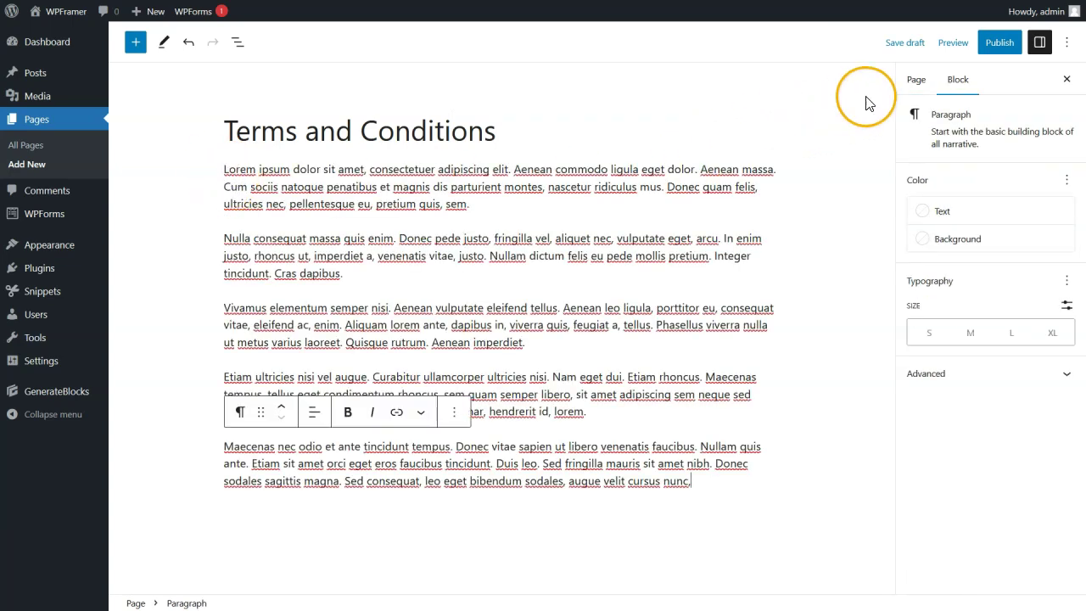
pyautogui.click(999, 42)
pyautogui.click(969, 49)
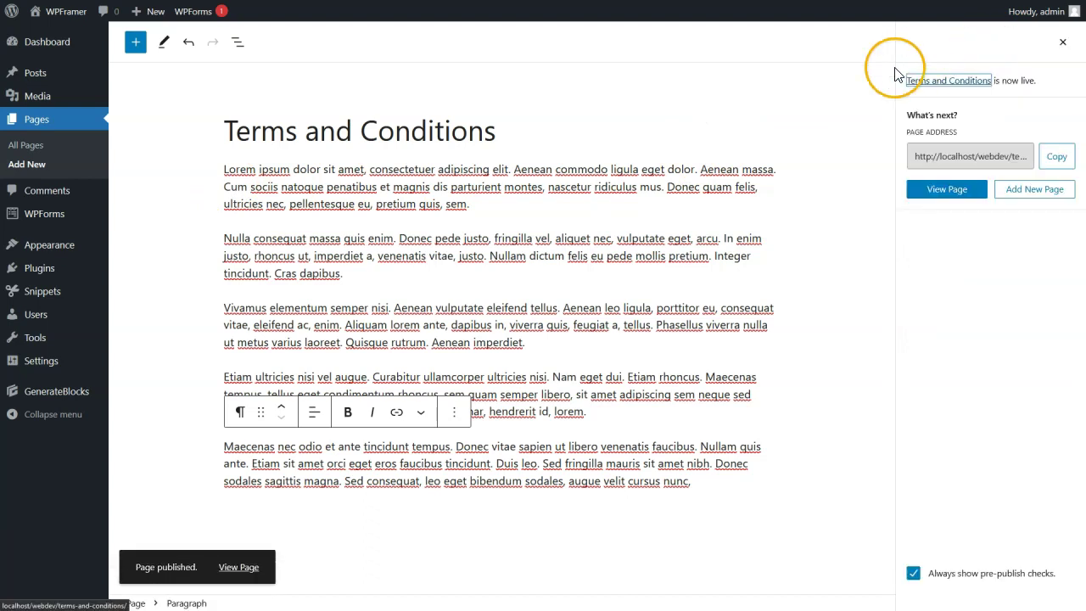
pyautogui.click(45, 151)
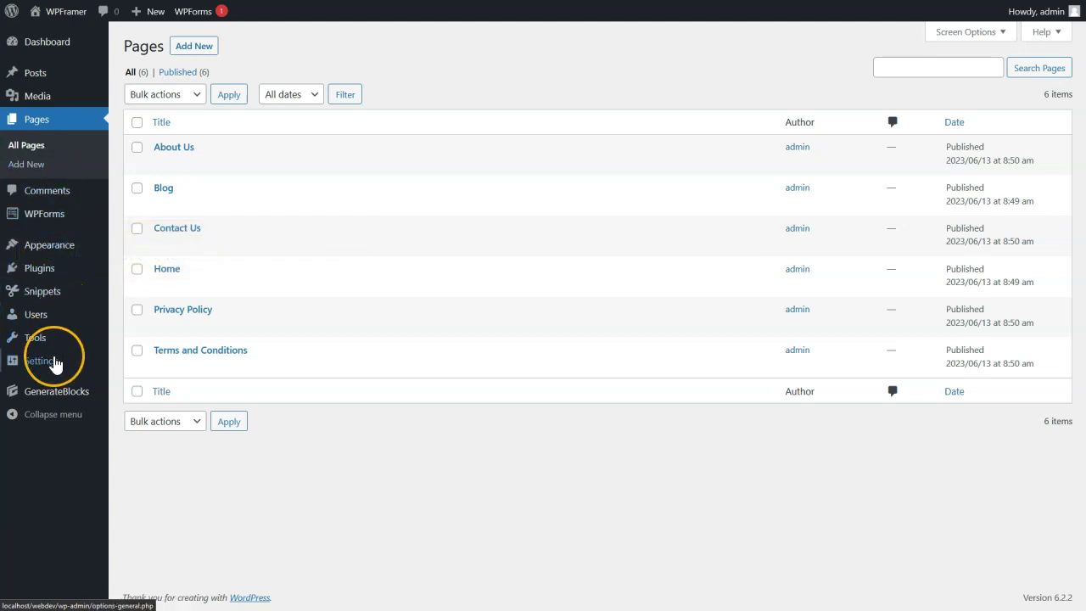
# Step: In the Reading settings, make the homepage a static page with Home as homepage and Blog as posts page, and save
pyautogui.moveTo(55, 371)
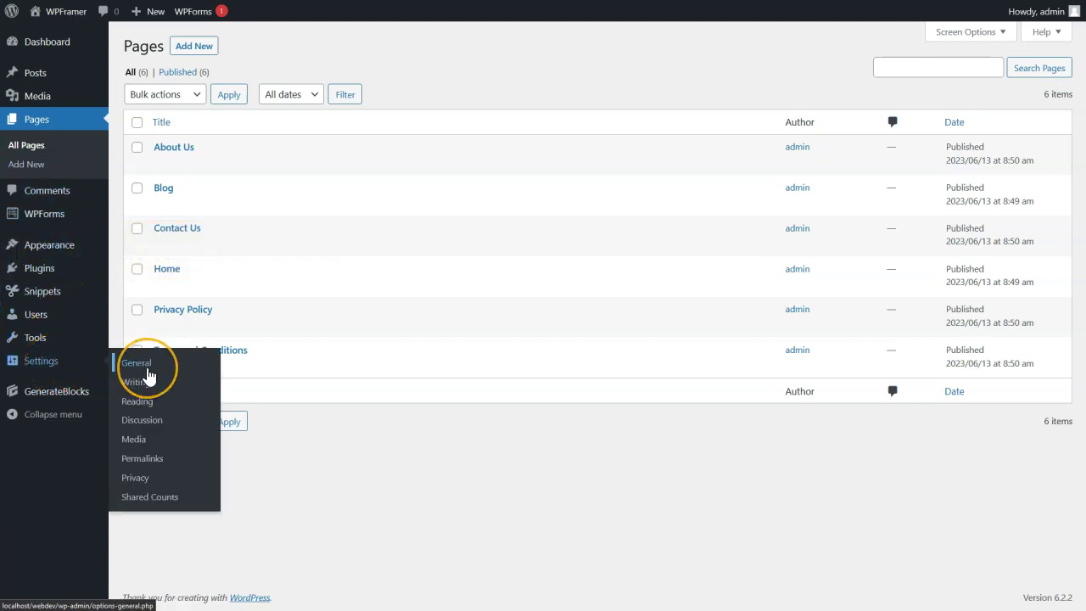
pyautogui.click(146, 404)
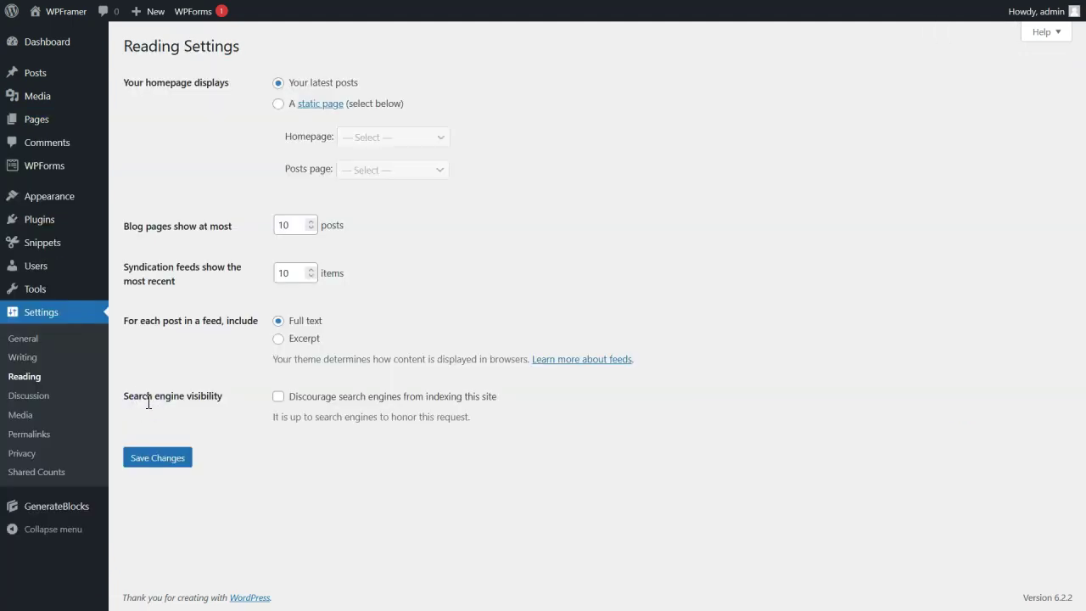
pyautogui.click(279, 104)
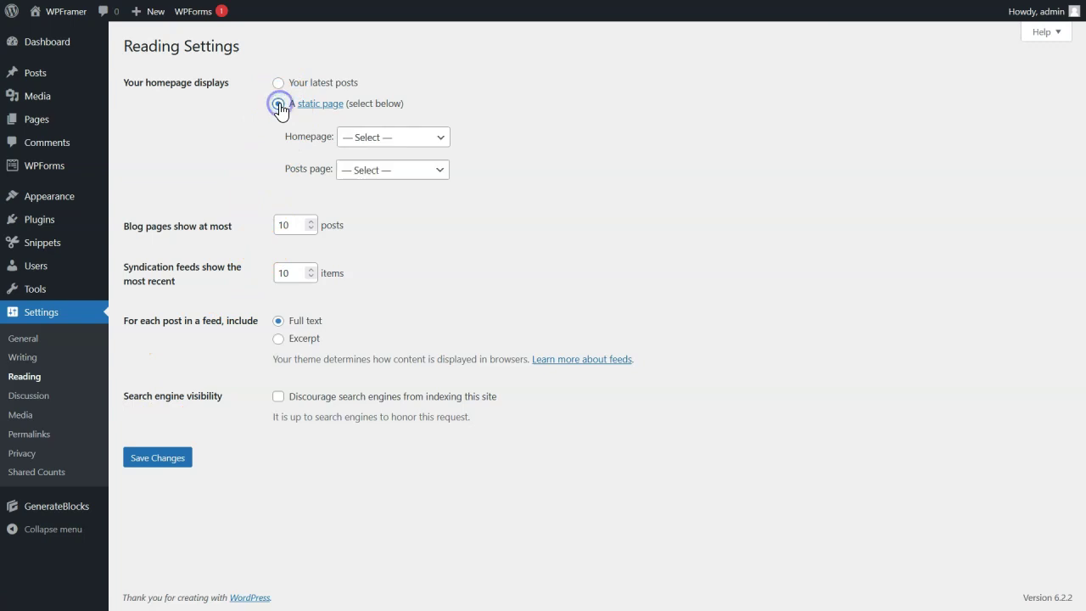
pyautogui.click(378, 141)
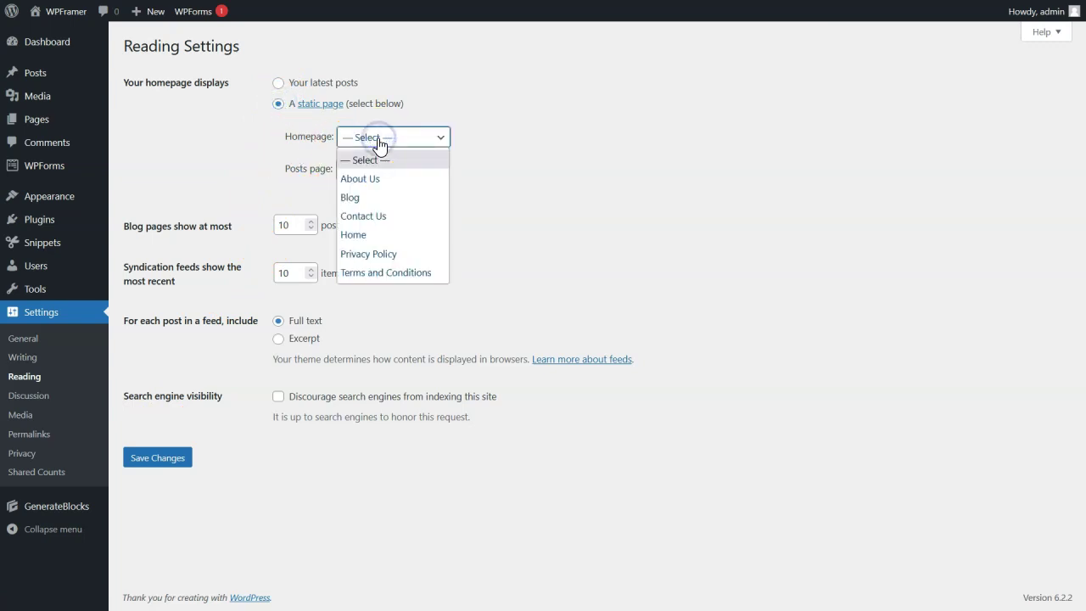
pyautogui.click(379, 234)
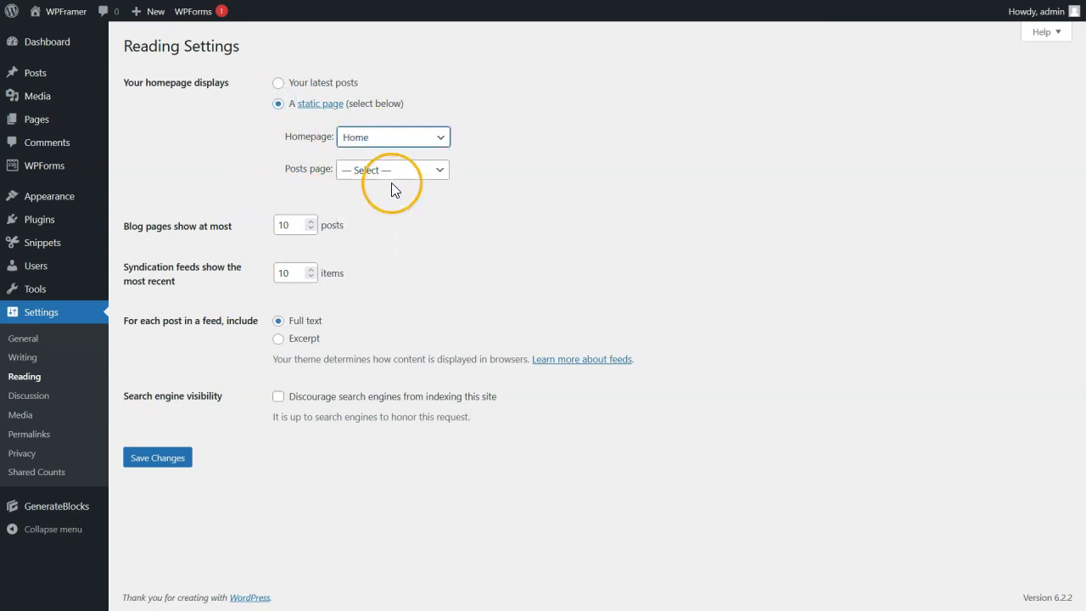
pyautogui.click(391, 174)
pyautogui.click(383, 229)
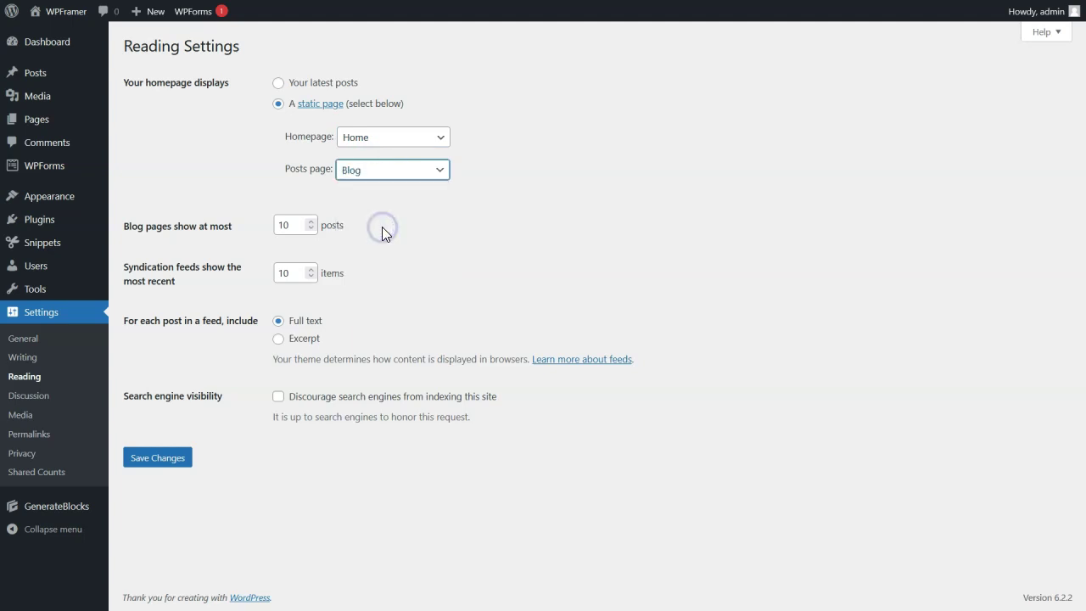
pyautogui.click(151, 459)
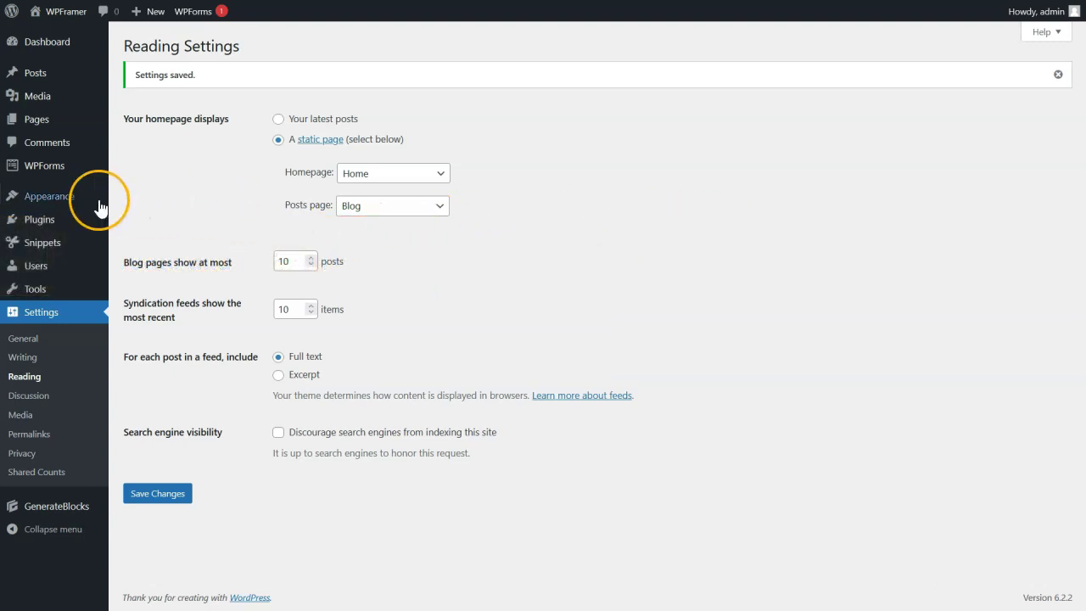
# Step: Create a navigation menu named Primary Menu, keeping the default page items
pyautogui.moveTo(74, 204)
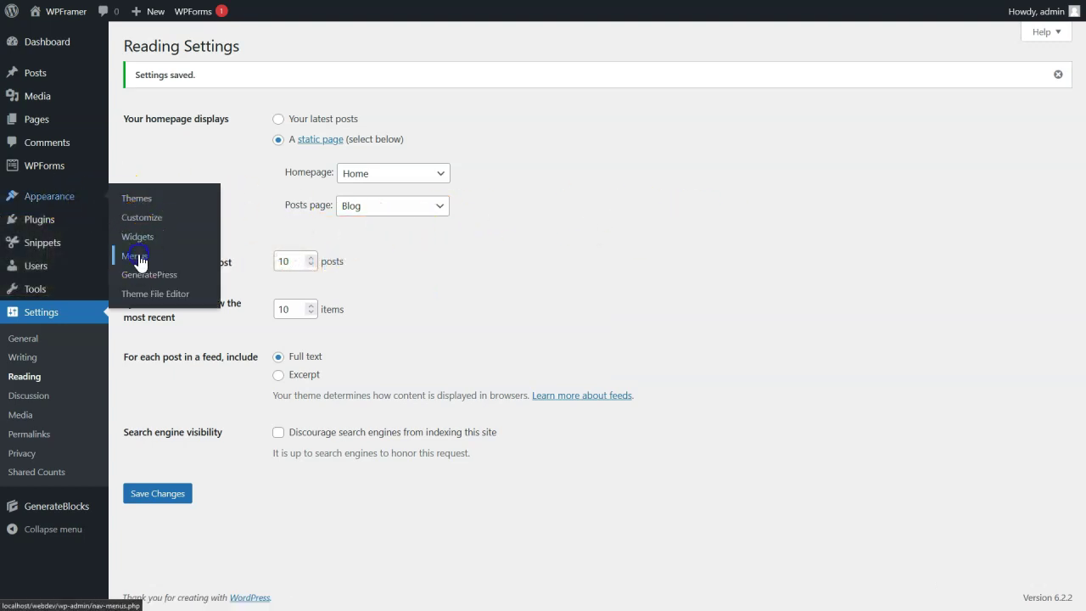
pyautogui.click(134, 257)
pyautogui.doubleClick(457, 200)
pyautogui.click(457, 200)
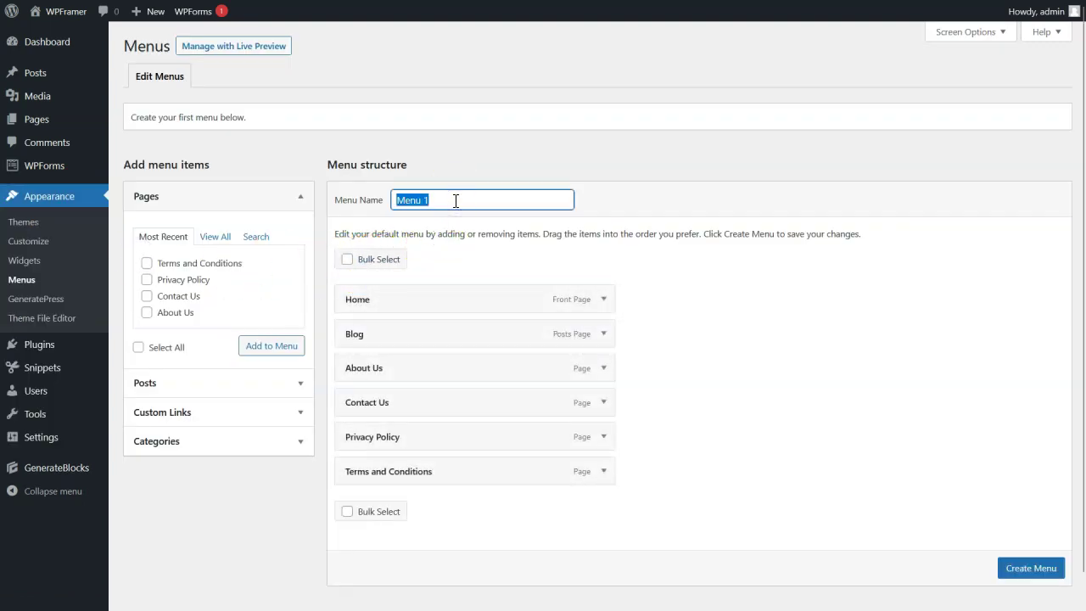
pyautogui.write('Primary')
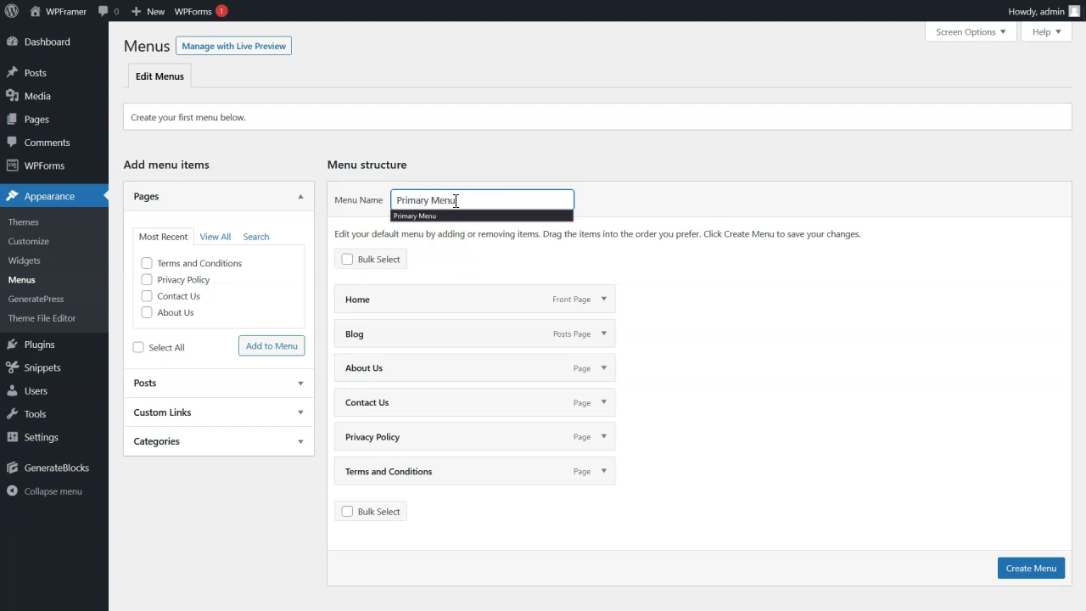
pyautogui.click(495, 238)
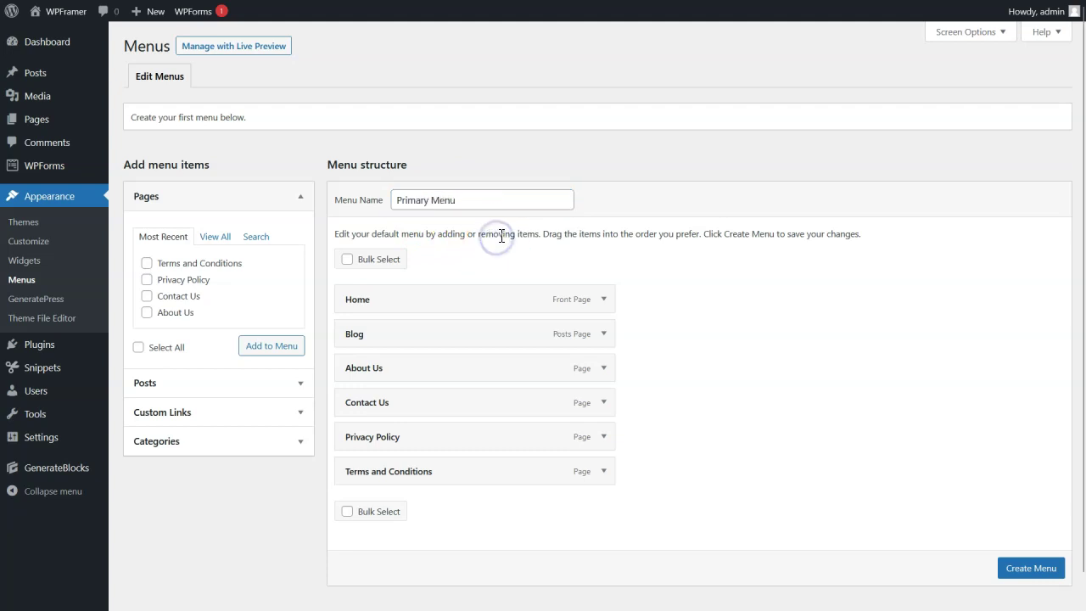
pyautogui.click(1023, 573)
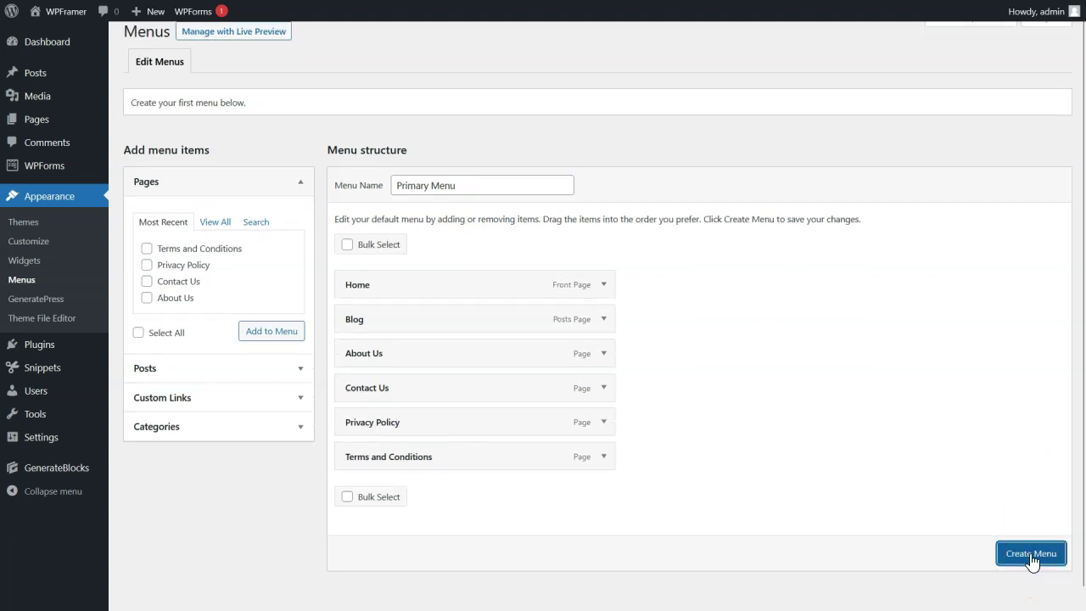
pyautogui.click(1031, 556)
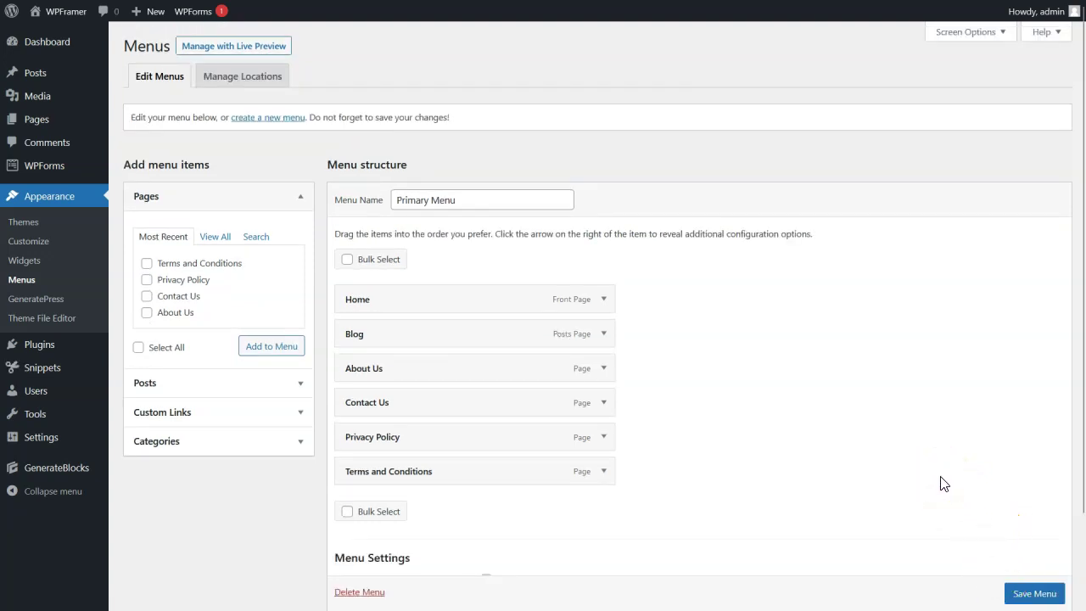
# Step: Assign the menu to the Primary Menu display location and remove its Privacy Policy and Terms and Conditions items
pyautogui.scroll(-2, 943, 484)
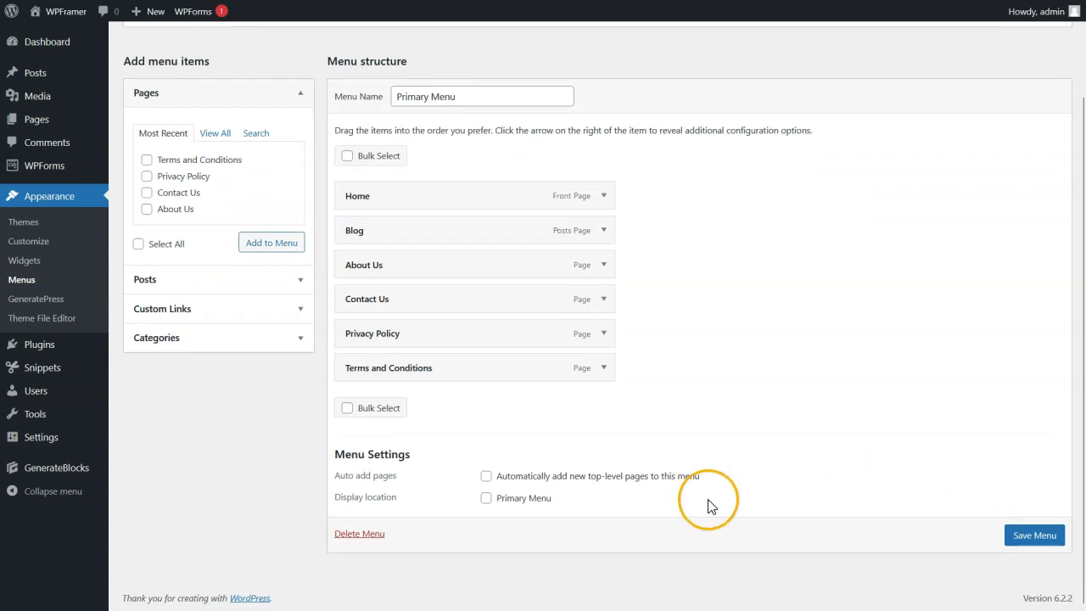
pyautogui.click(487, 498)
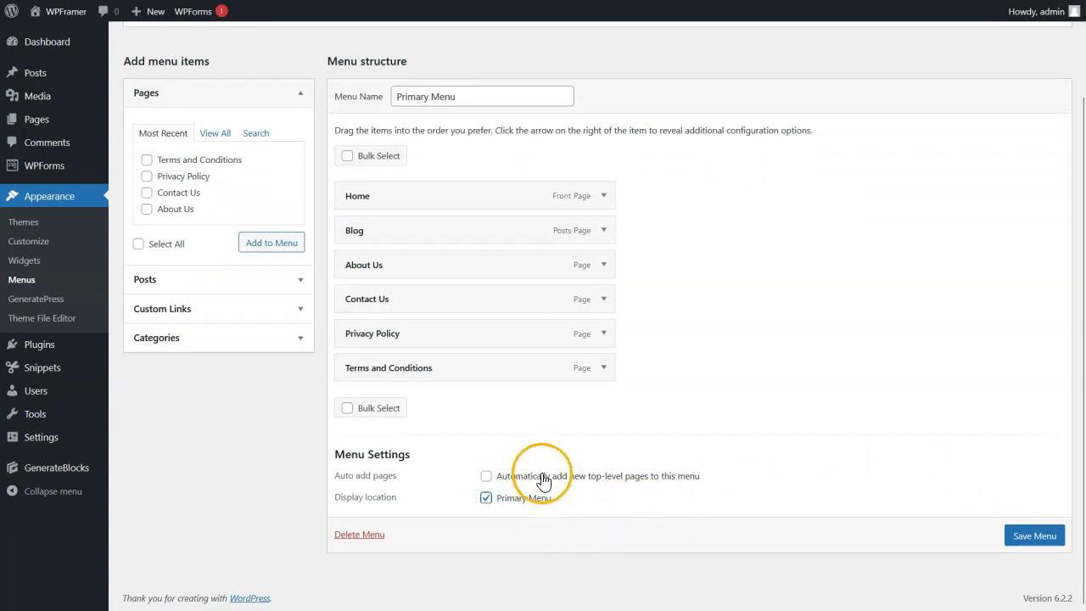
pyautogui.click(604, 267)
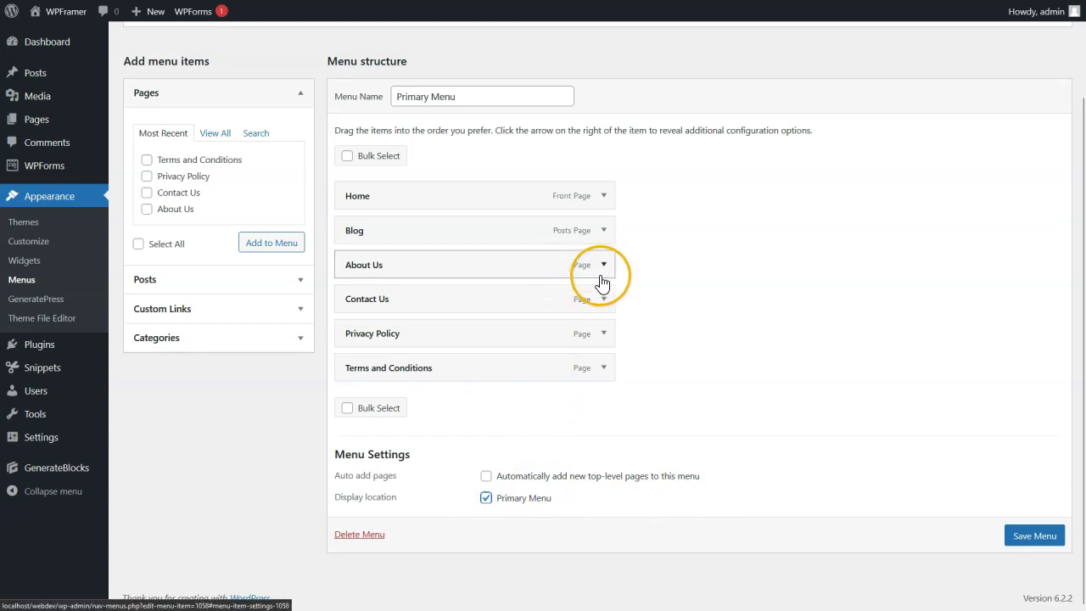
pyautogui.click(603, 333)
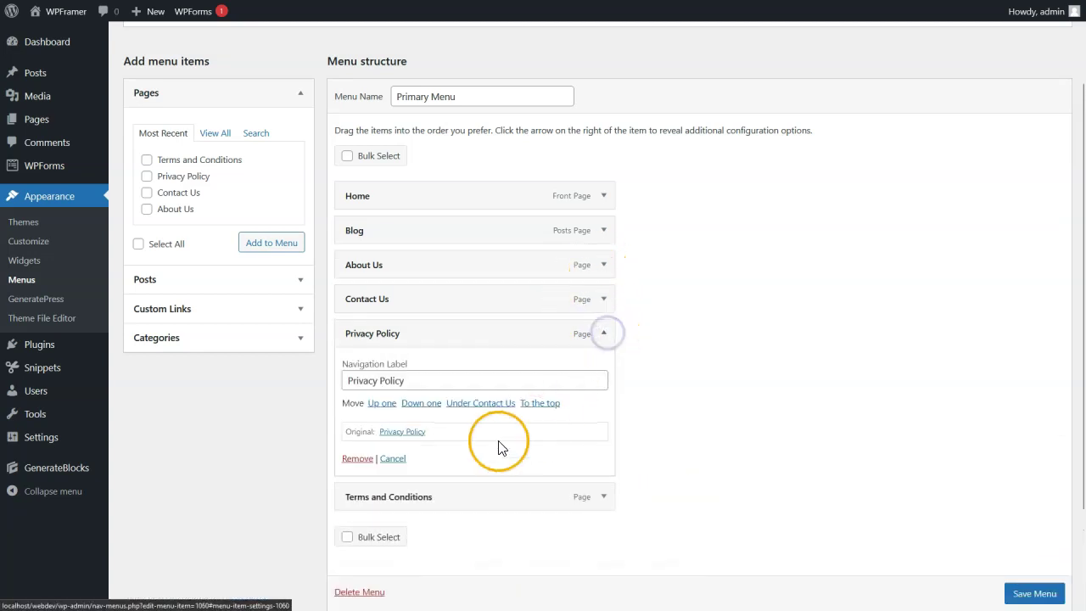
pyautogui.click(357, 458)
pyautogui.click(604, 377)
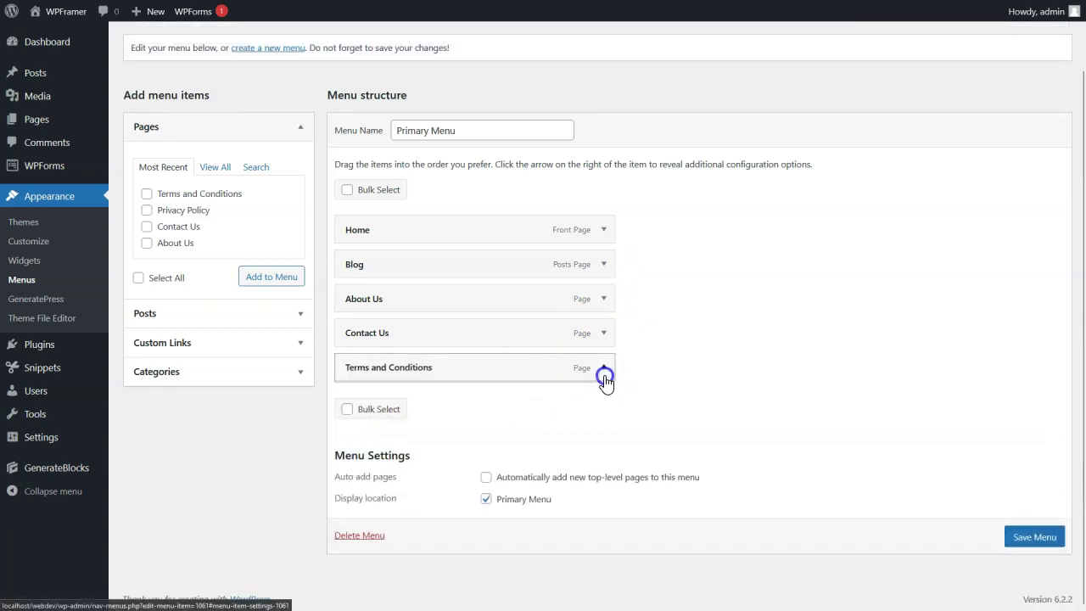
pyautogui.click(357, 490)
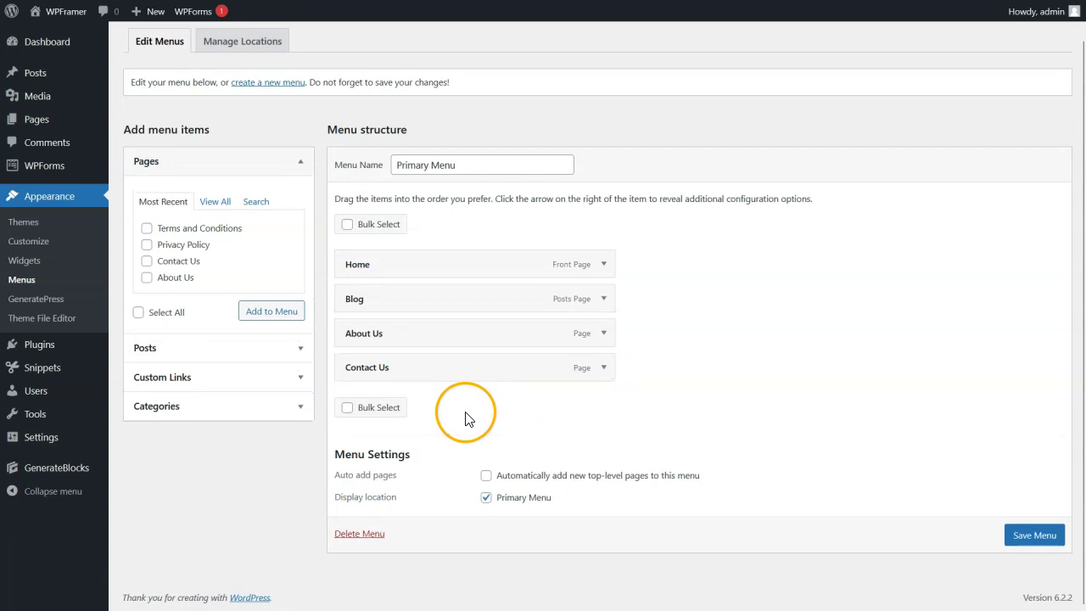
# Step: Add a custom link with the link text Topics to the menu
pyautogui.click(271, 381)
pyautogui.click(248, 290)
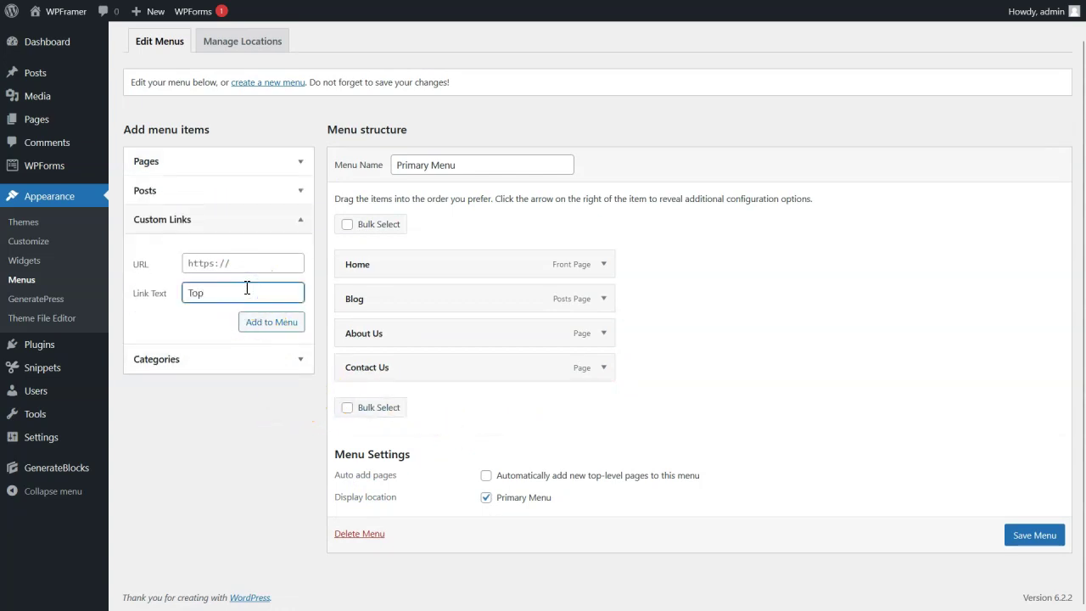
pyautogui.click(247, 263)
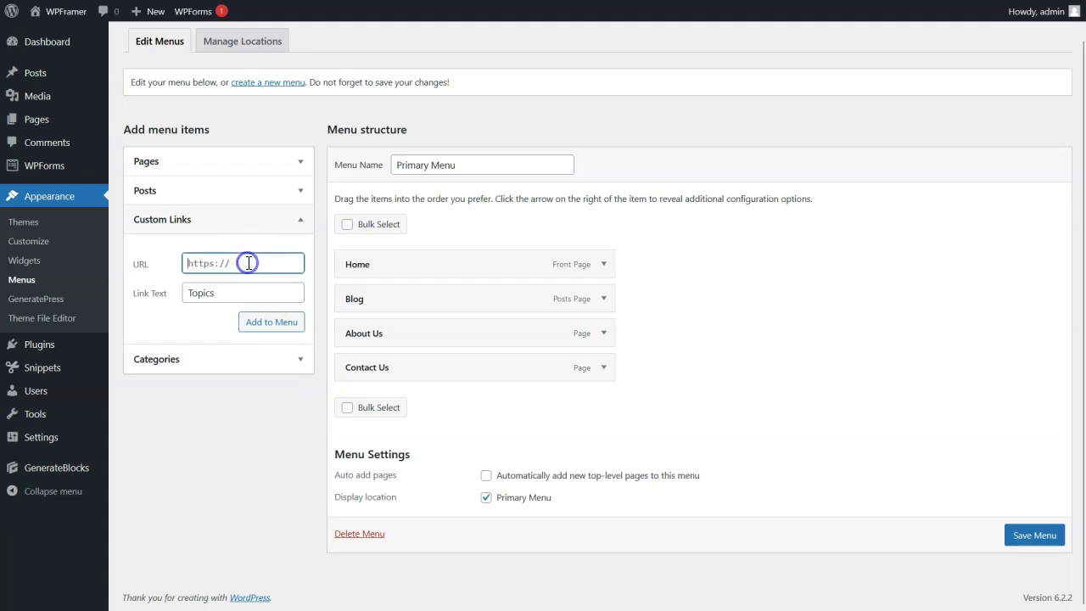
pyautogui.click(272, 321)
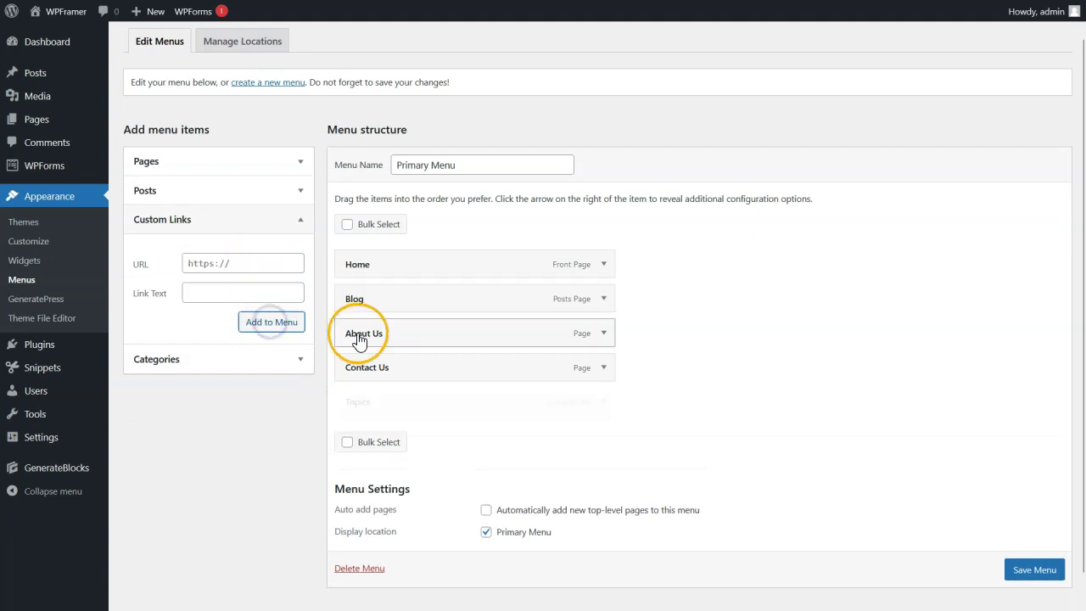
# Step: Add the categories Guides, Courses, Podcast, Resources, Email Marketing, and Tips and Tricks to the menu
pyautogui.click(267, 359)
pyautogui.click(148, 316)
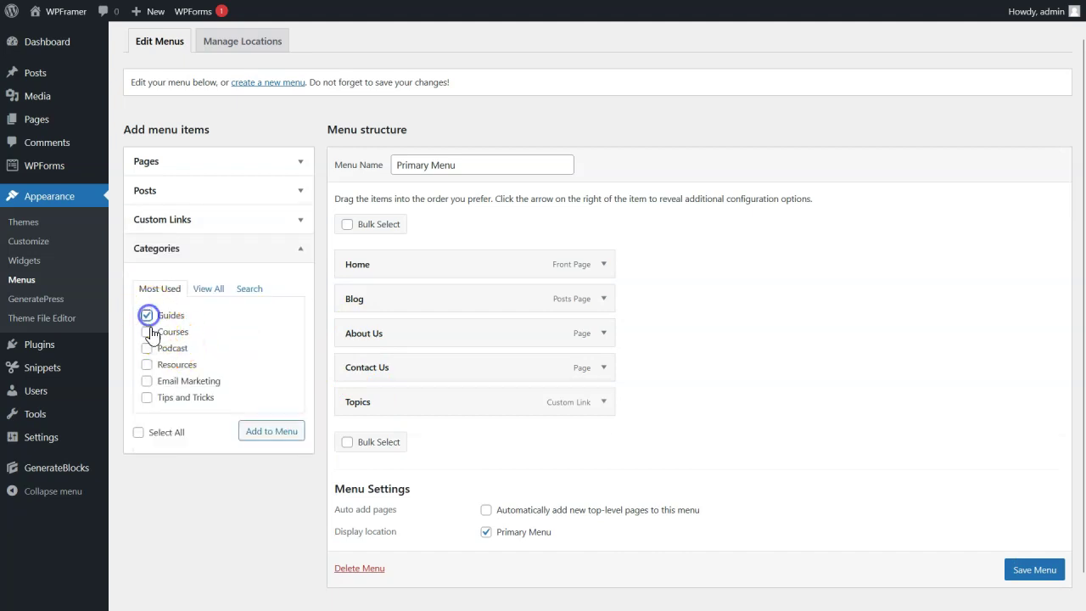
pyautogui.click(147, 381)
pyautogui.click(147, 397)
pyautogui.click(266, 432)
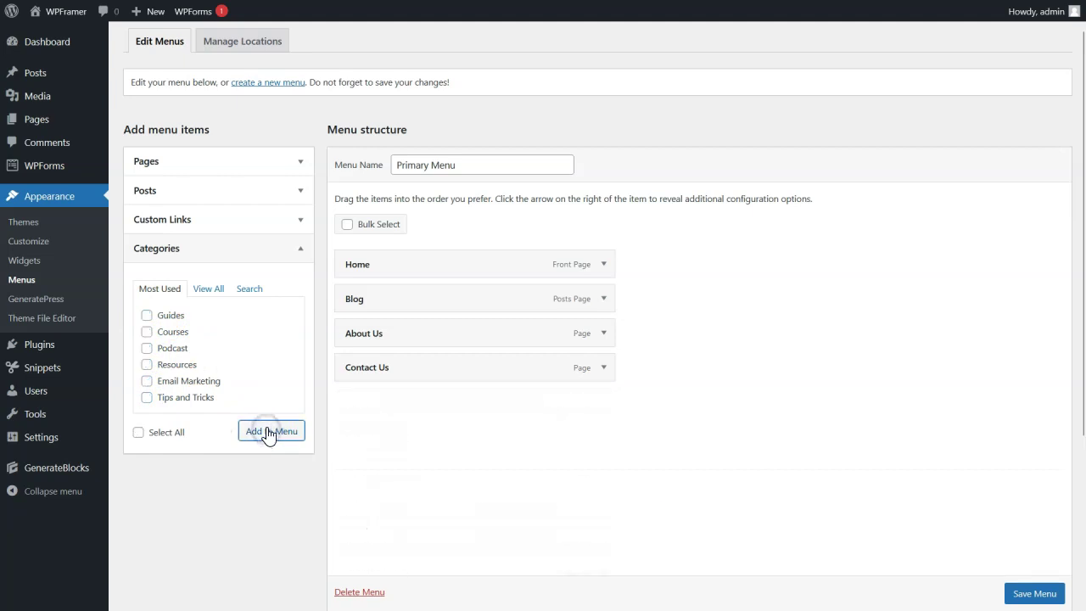
# Step: Nest the six category items under Topics, place Topics with its sub items directly after Home, and save the menu
pyautogui.scroll(-2, 268, 428)
pyautogui.moveTo(355, 306); pyautogui.dragTo(411, 399)
pyautogui.moveTo(392, 440); pyautogui.dragTo(416, 464)
pyautogui.scroll(1, 388, 359)
pyautogui.moveTo(379, 339); pyautogui.dragTo(382, 289)
pyautogui.scroll(-1, 746, 398)
pyautogui.scroll(-2, 747, 399)
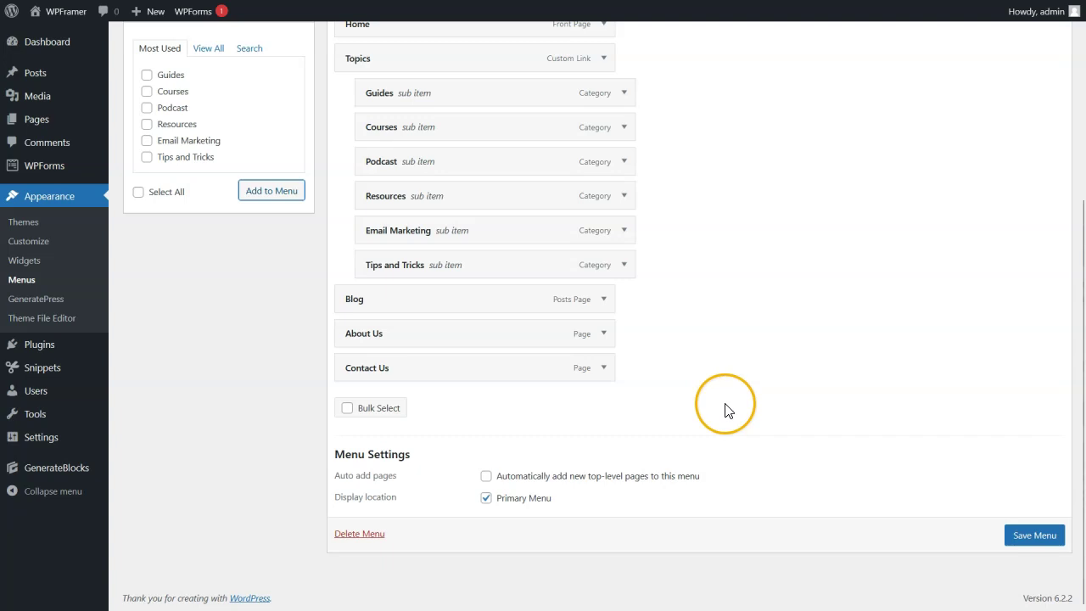
pyautogui.click(1030, 539)
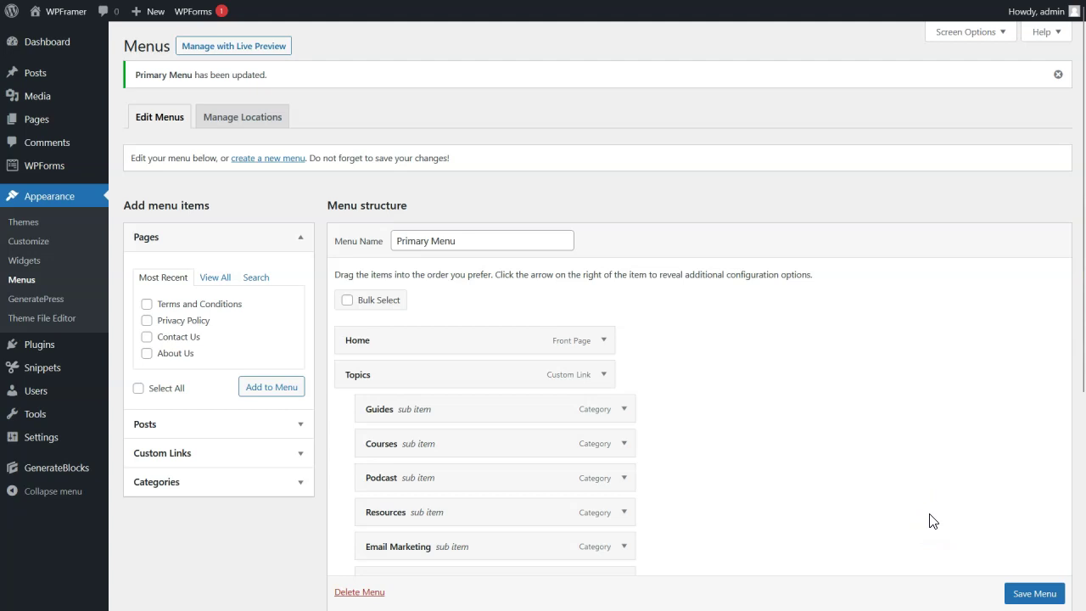
# Step: Review the saved menu structure, refresh the site's front page, and check the items in its top navigation menu
pyautogui.click(924, 517)
pyautogui.scroll(-3, 923, 516)
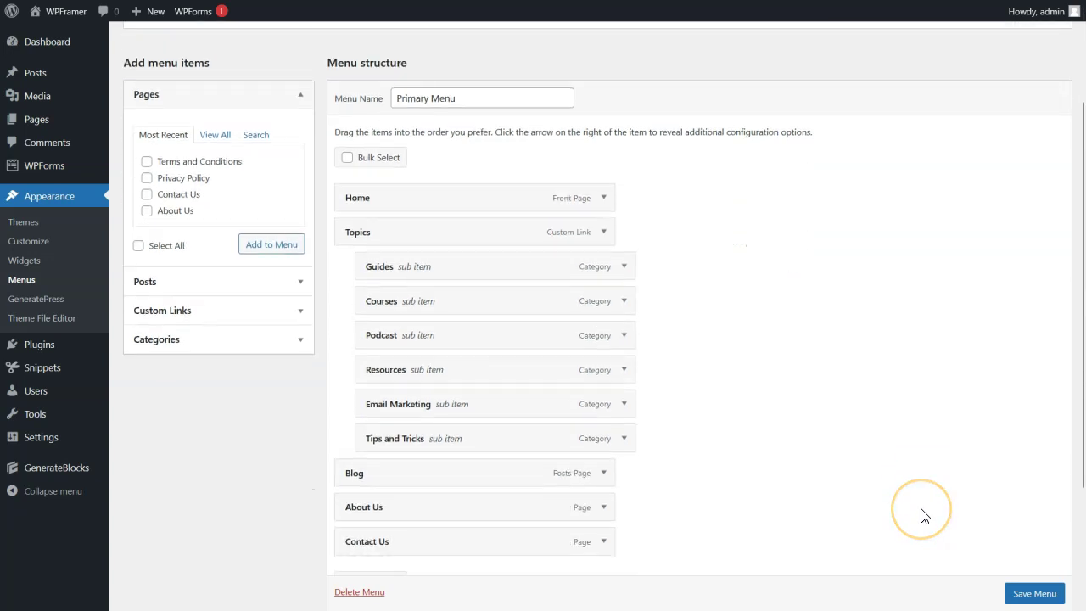
pyautogui.scroll(3, 925, 515)
pyautogui.click(925, 516)
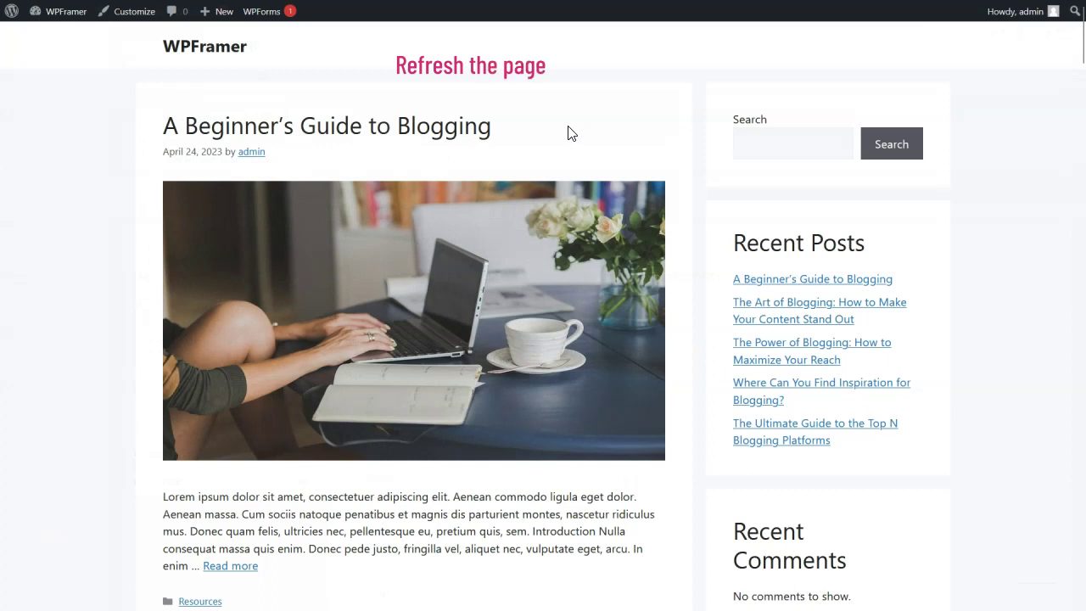
pyautogui.press('F5')
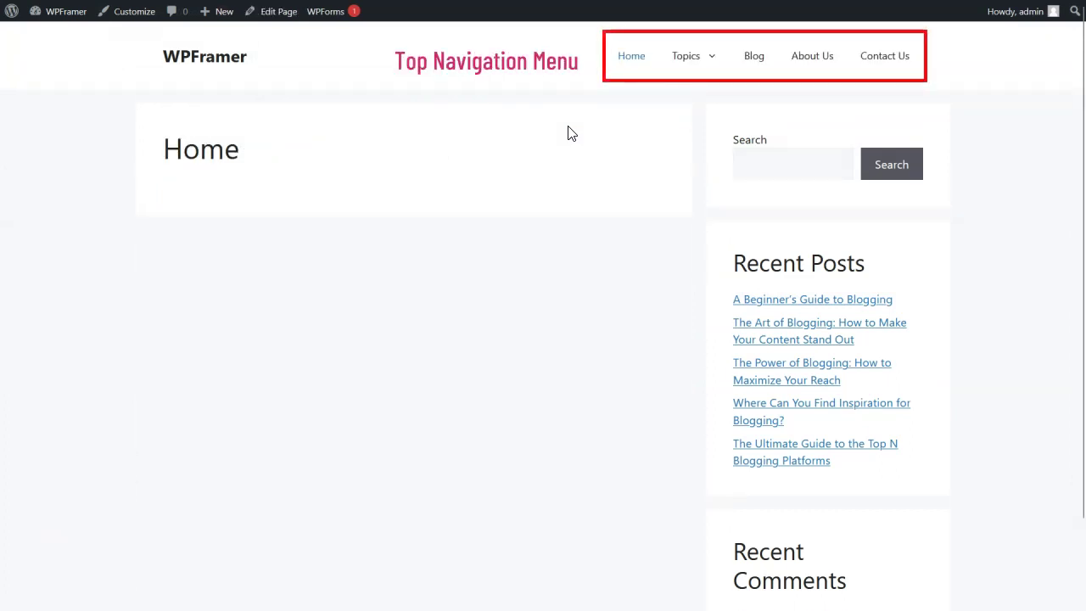
pyautogui.moveTo(686, 61)
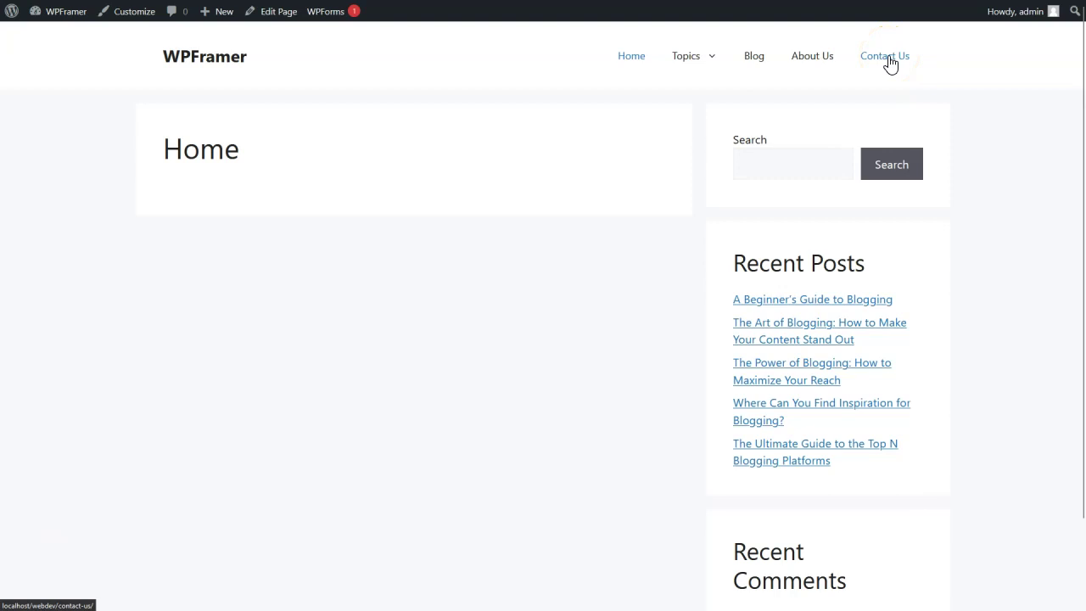
pyautogui.click(818, 69)
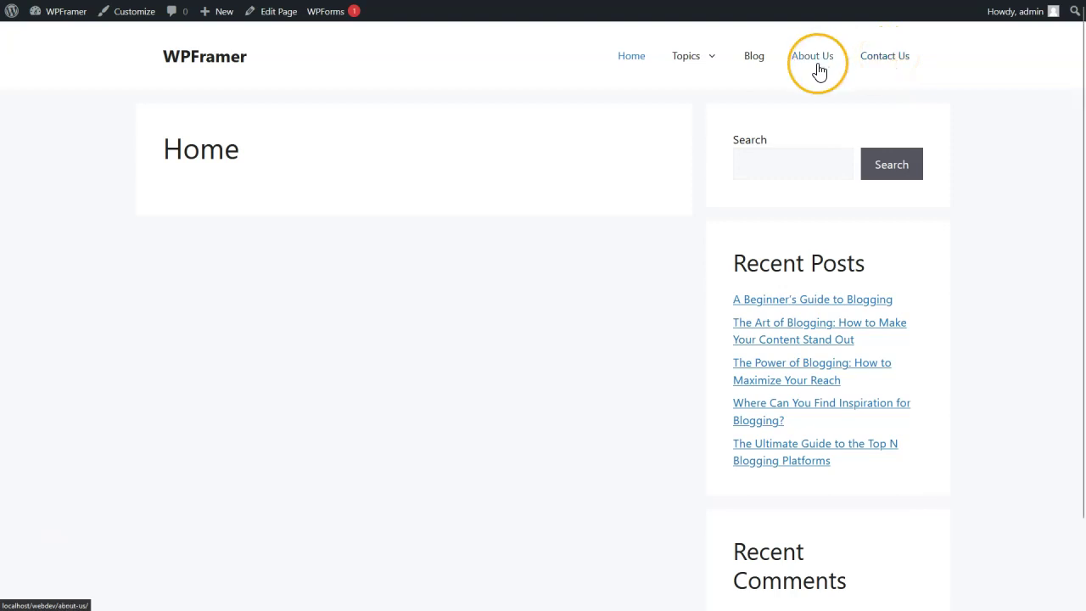
pyautogui.click(756, 60)
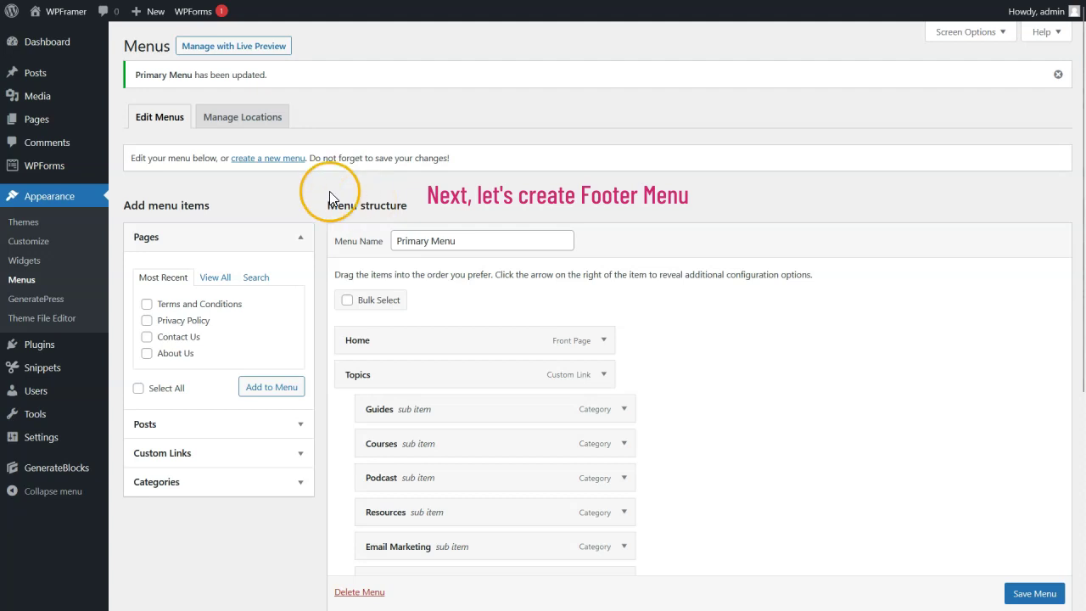
# Step: Create another navigation menu named Footer Menu without assigning a display location
pyautogui.click(280, 159)
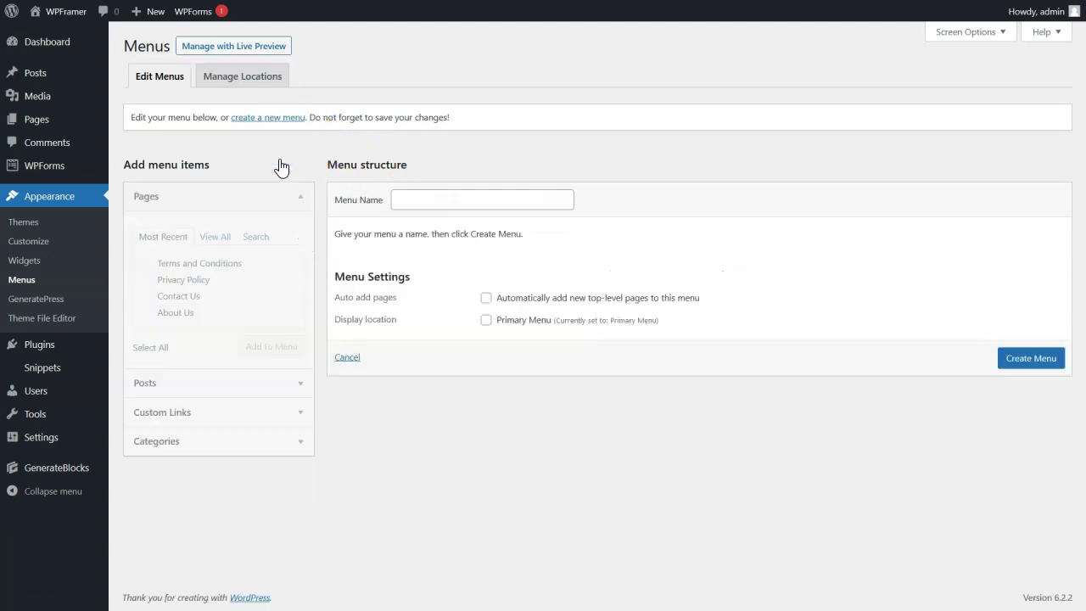
pyautogui.click(413, 200)
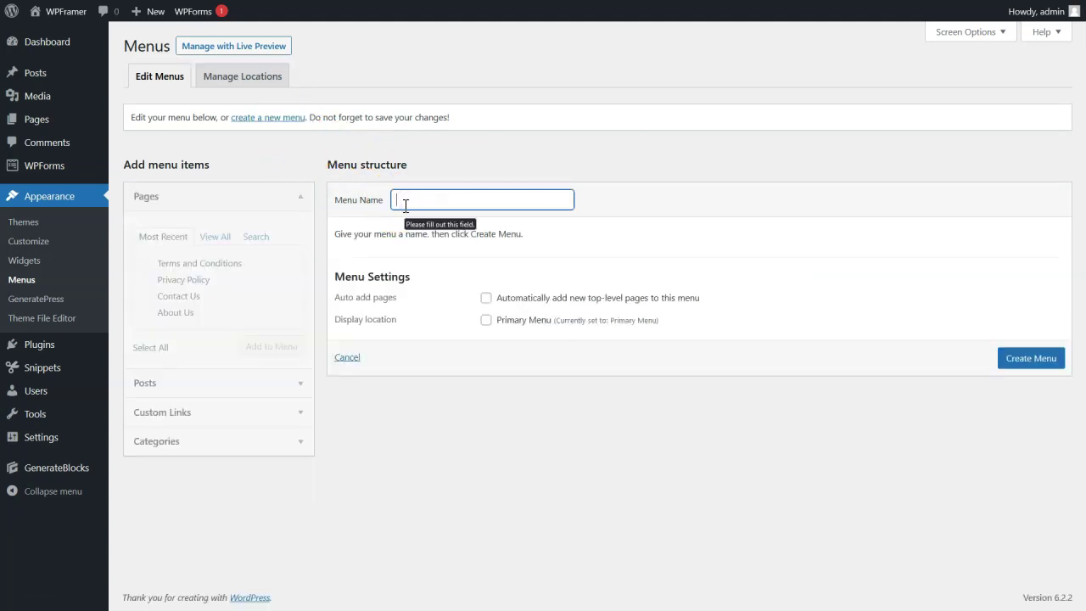
pyautogui.write('Footer M')
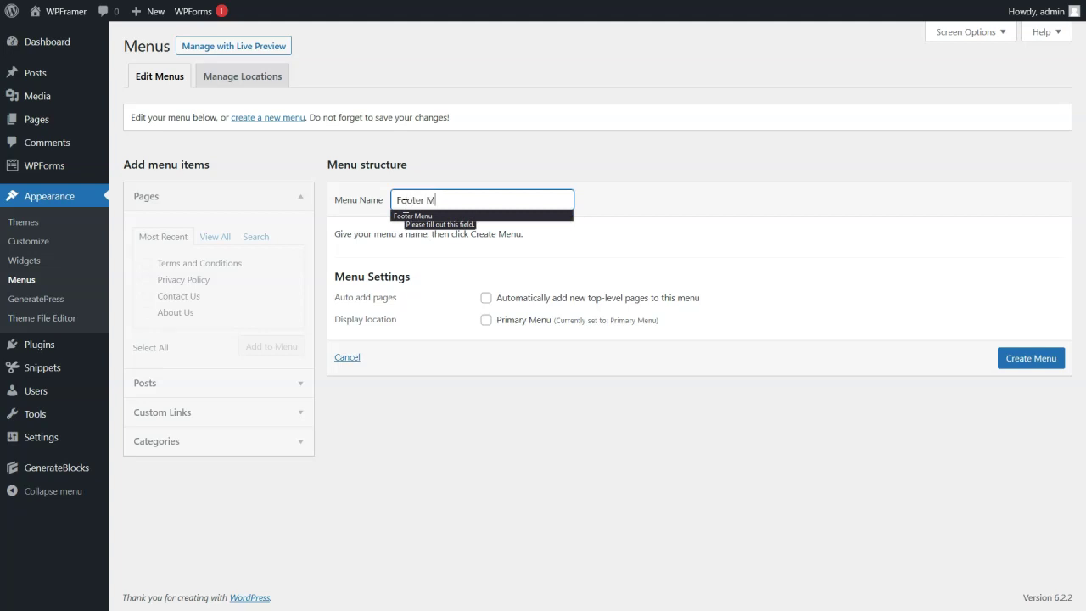
pyautogui.click(709, 439)
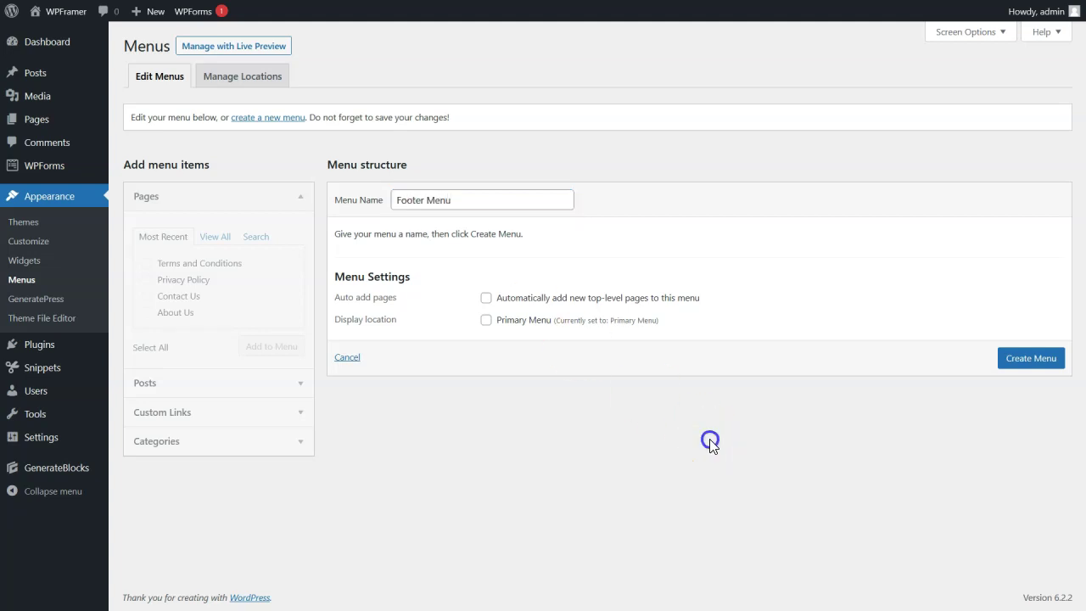
pyautogui.click(1026, 363)
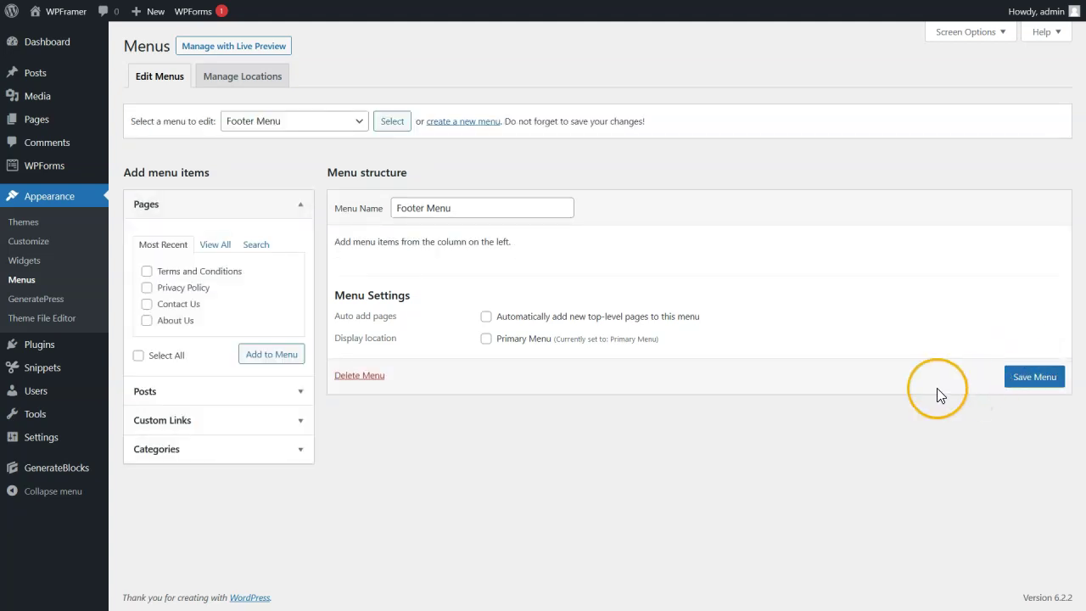
# Step: Add the Privacy Policy and Terms and Conditions pages to Footer Menu with Privacy Policy first, and save the menu
pyautogui.click(146, 286)
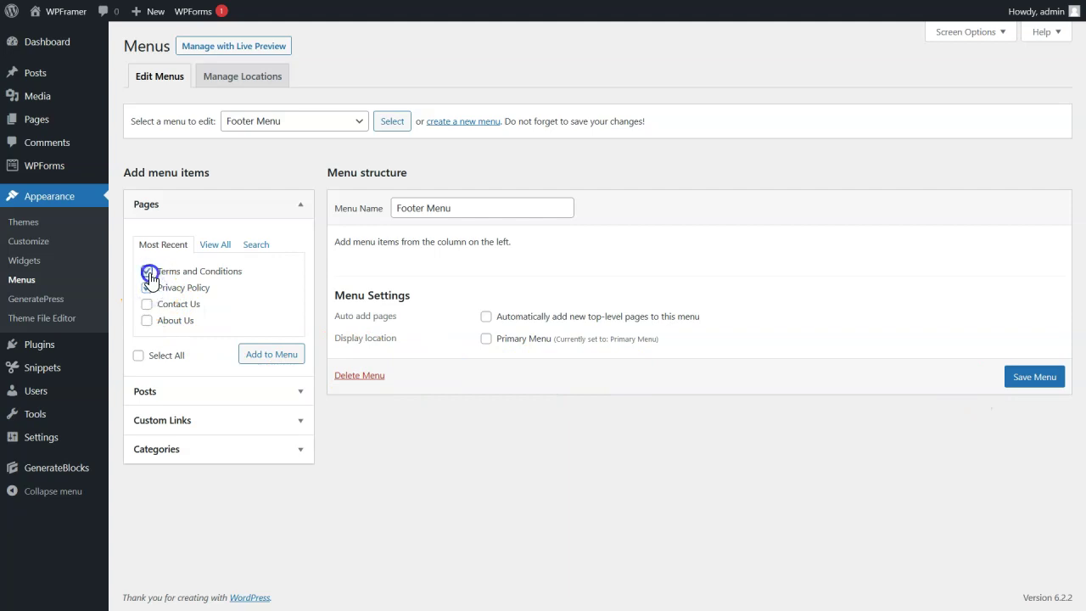
pyautogui.click(269, 354)
pyautogui.moveTo(373, 343); pyautogui.dragTo(385, 313)
pyautogui.click(1035, 511)
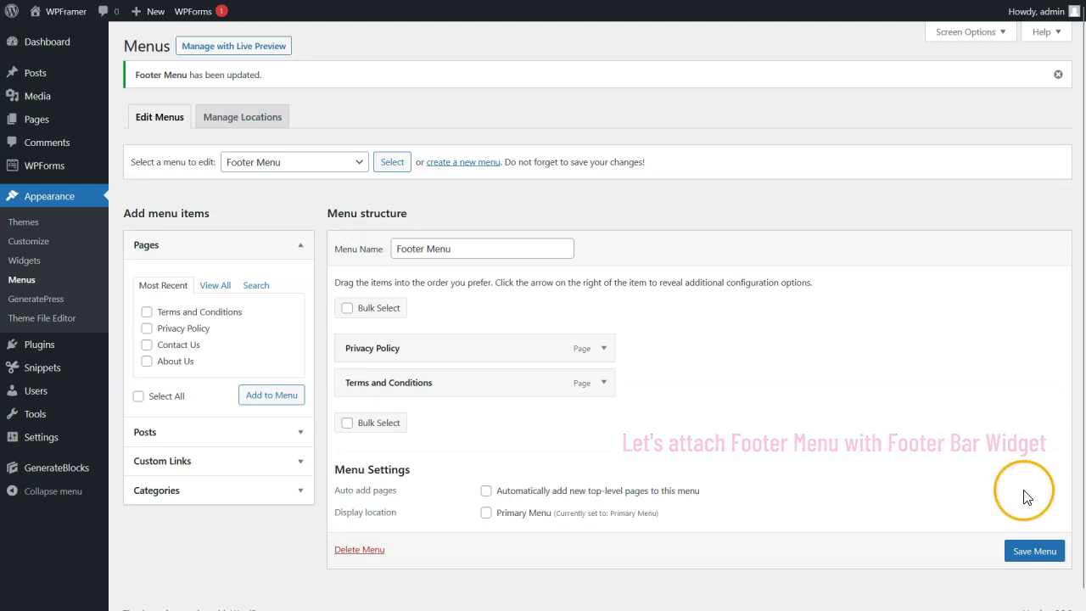
# Step: Add a Navigation Menu widget to the Footer Bar widget area on the Widgets screen
pyautogui.click(26, 268)
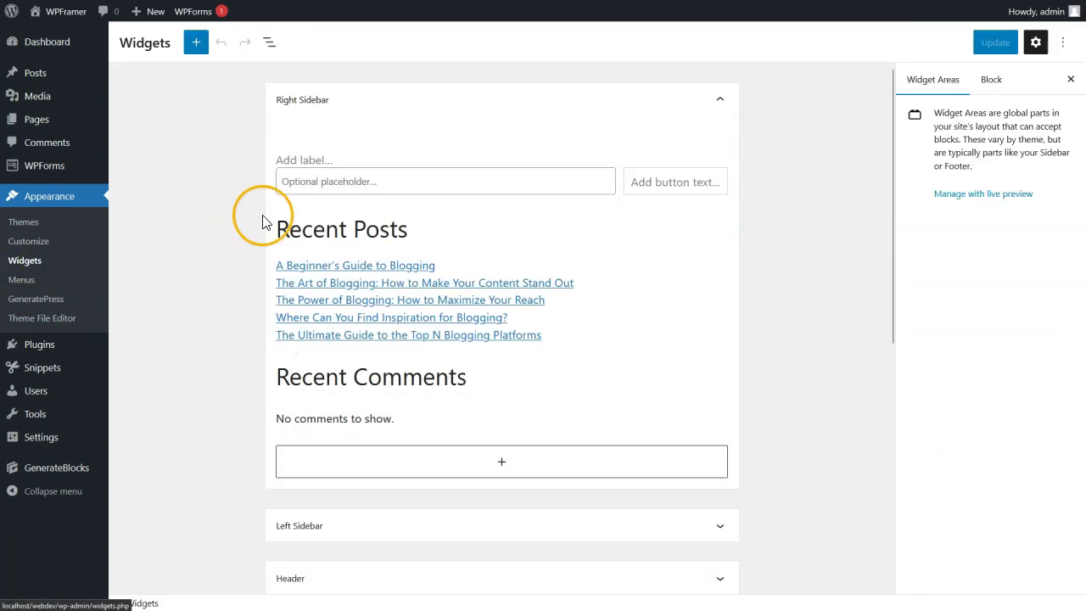
pyautogui.click(719, 100)
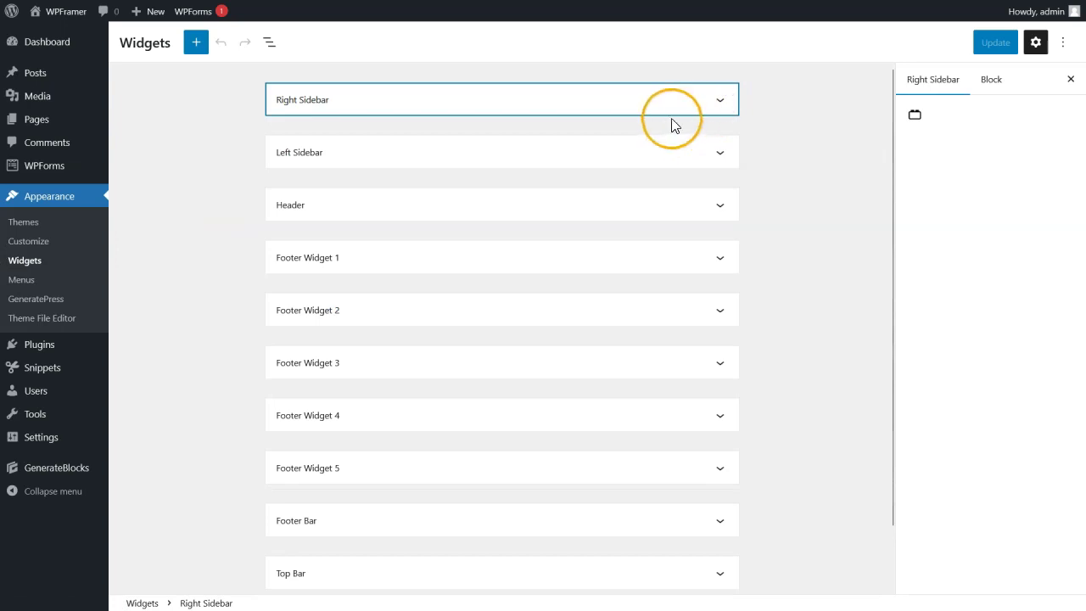
pyautogui.scroll(-1, 562, 283)
pyautogui.click(561, 457)
pyautogui.scroll(-1, 562, 465)
pyautogui.click(504, 443)
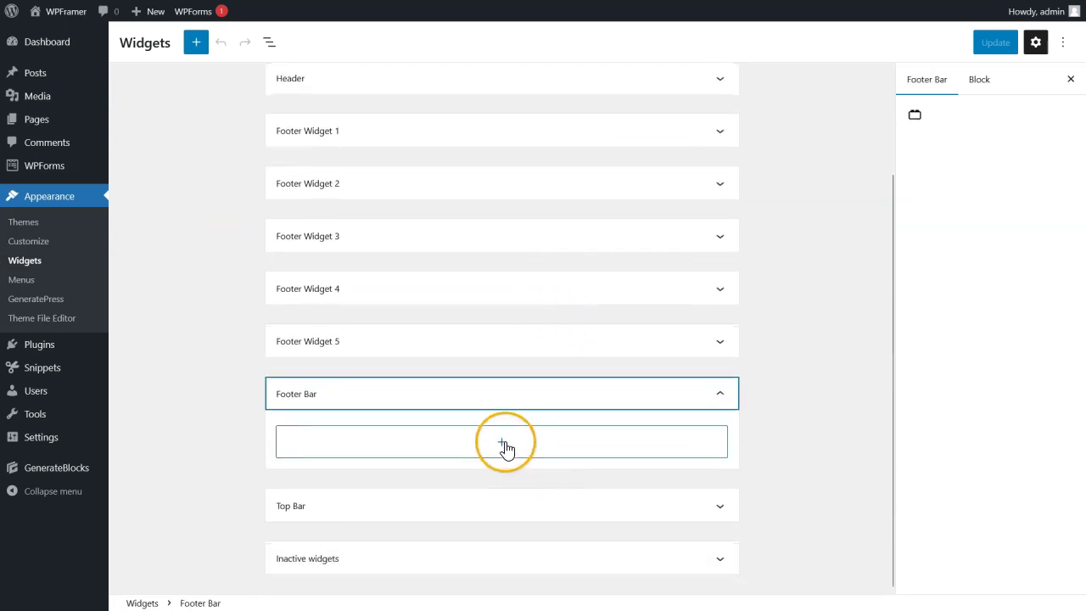
pyautogui.click(493, 493)
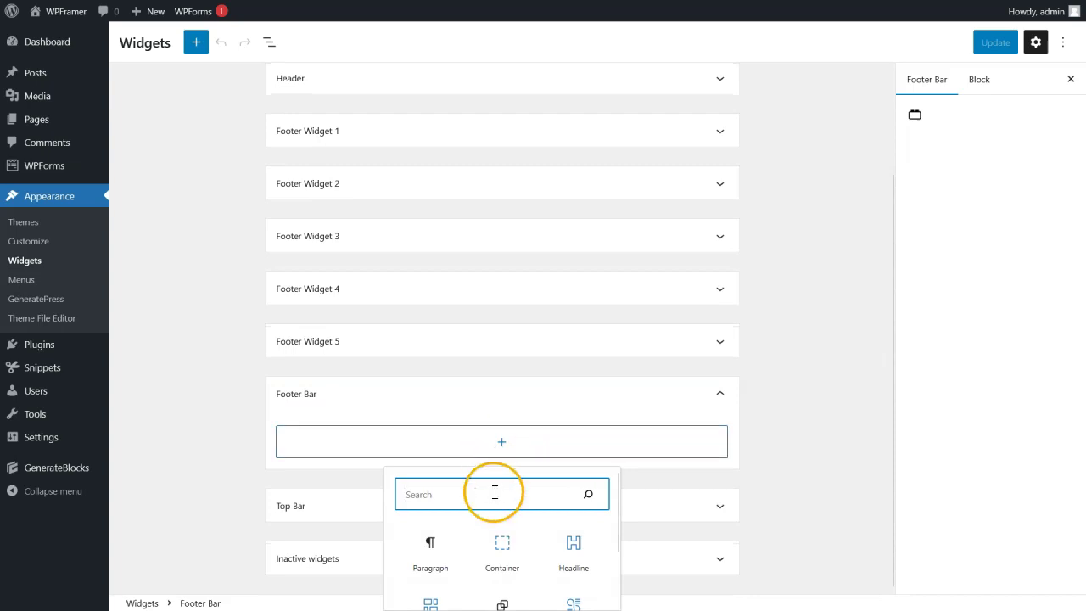
pyautogui.write('nav')
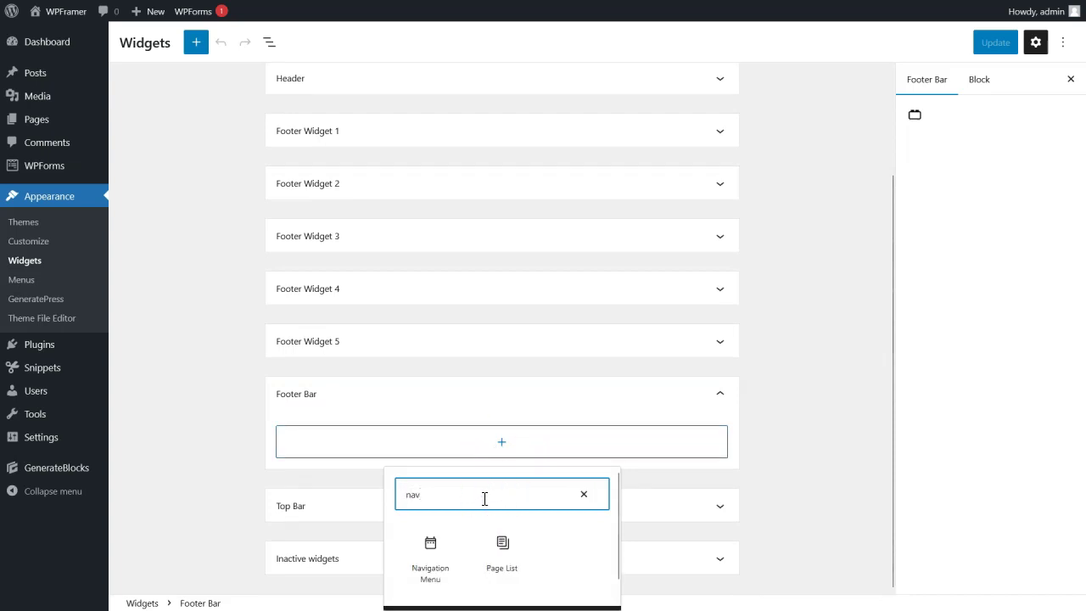
pyautogui.click(430, 560)
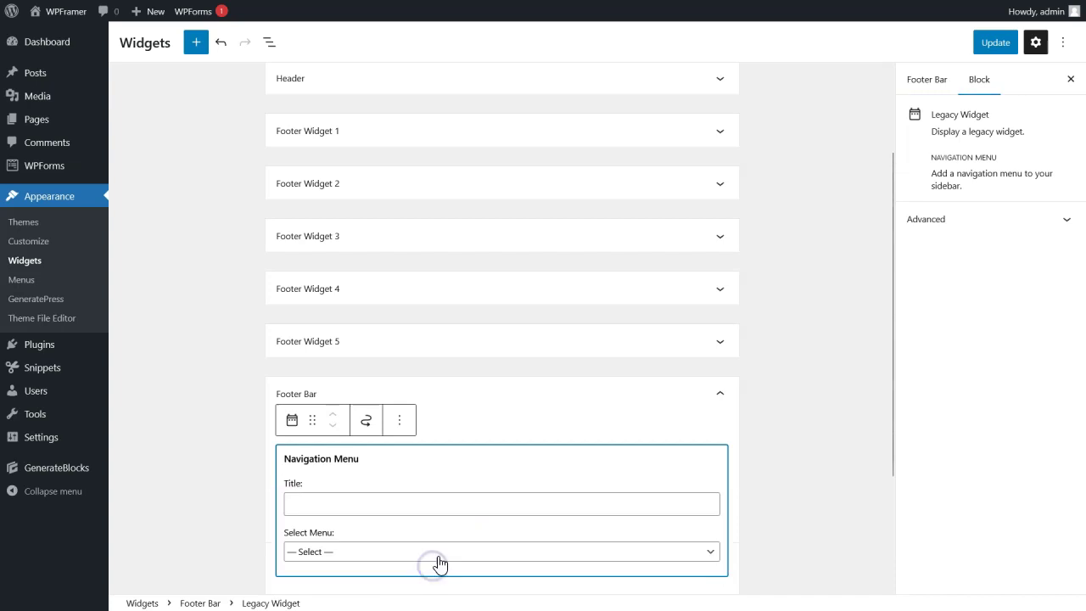
# Step: Select Footer Menu as the menu for the Footer Bar's Navigation Menu widget and update the widgets
pyautogui.scroll(-3, 395, 463)
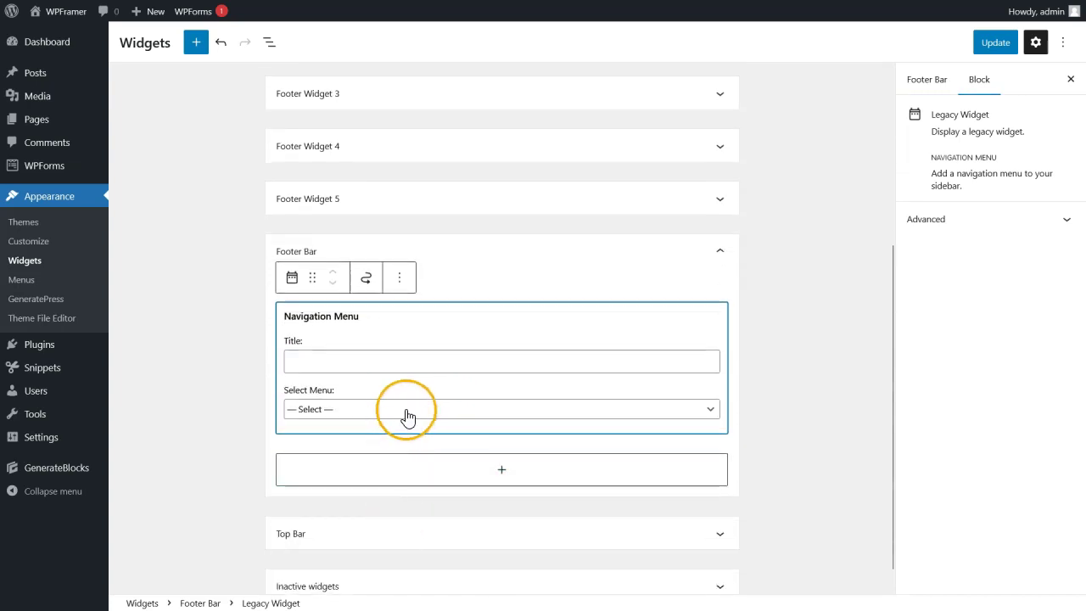
pyautogui.click(405, 409)
pyautogui.click(396, 446)
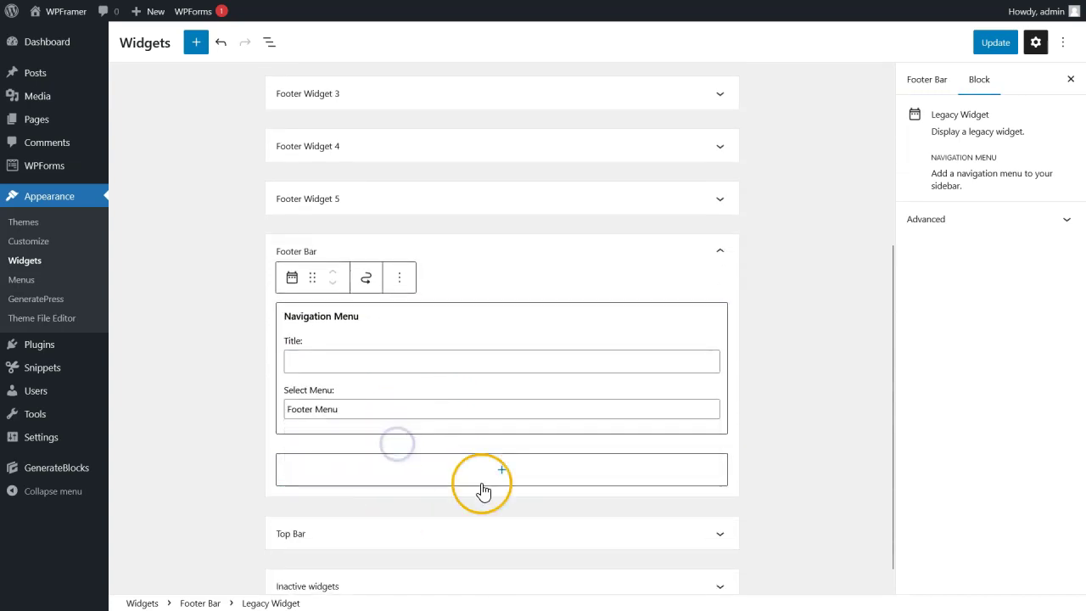
pyautogui.click(994, 42)
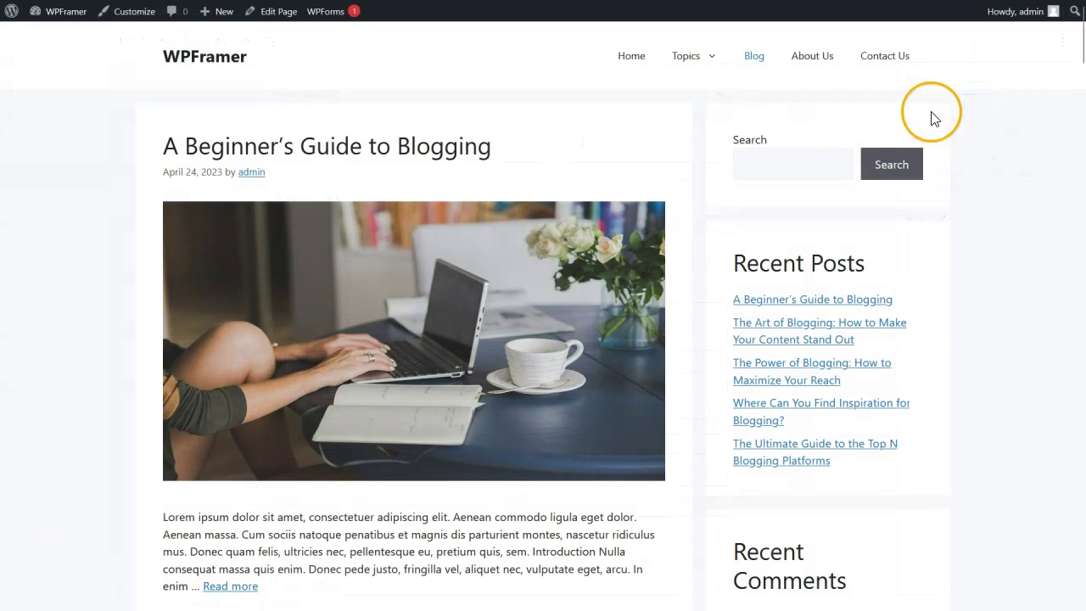
# Step: Check the footer menu links at the end of the site's blog page and open the Privacy Policy page
pyautogui.moveTo(1081, 53); pyautogui.dragTo(1081, 604)
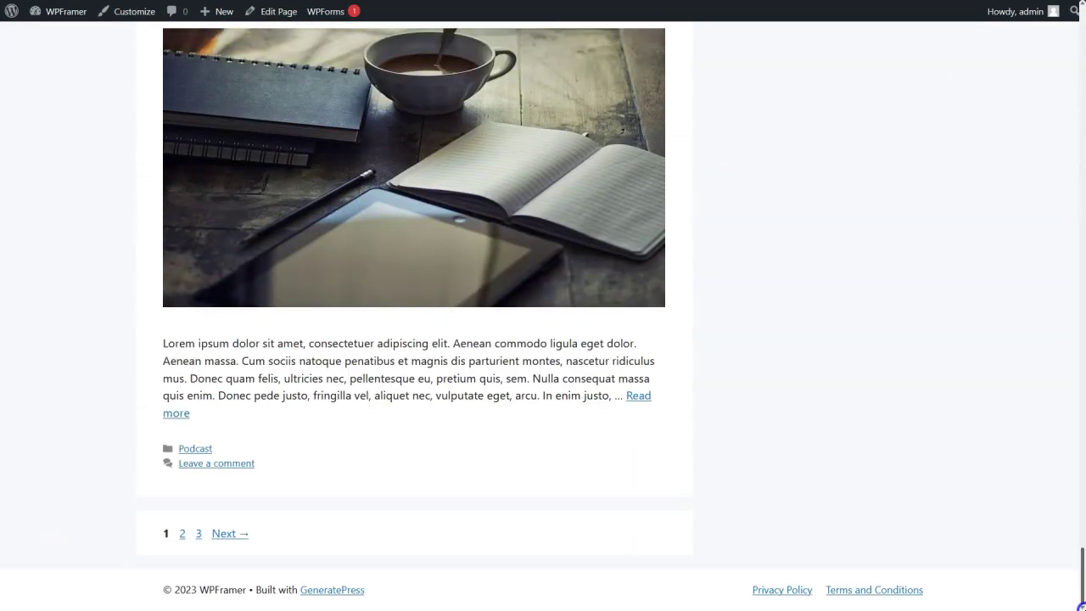
pyautogui.click(789, 589)
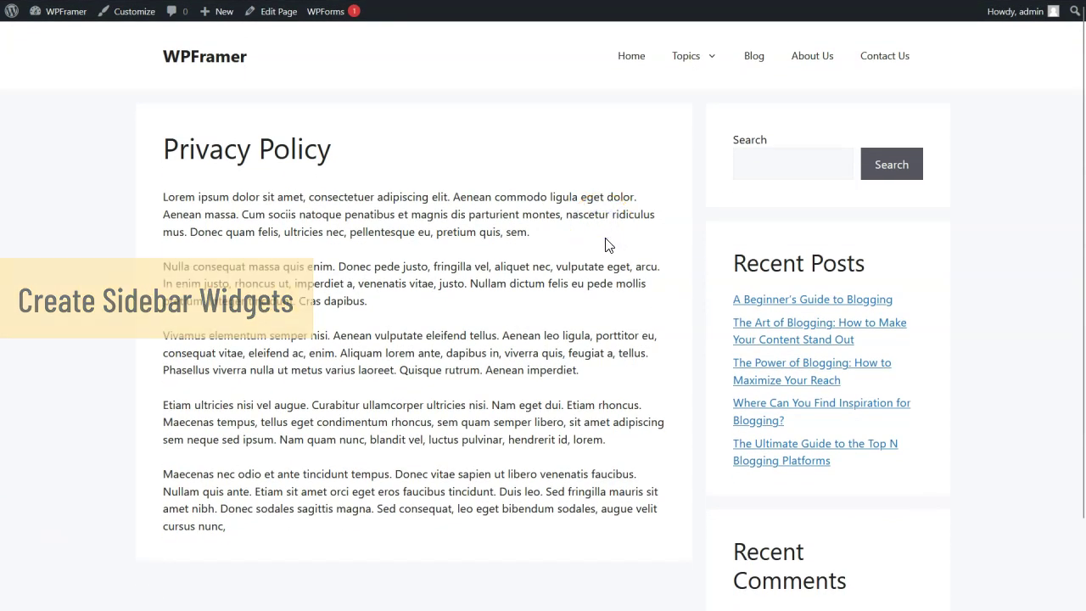
pyautogui.click(594, 204)
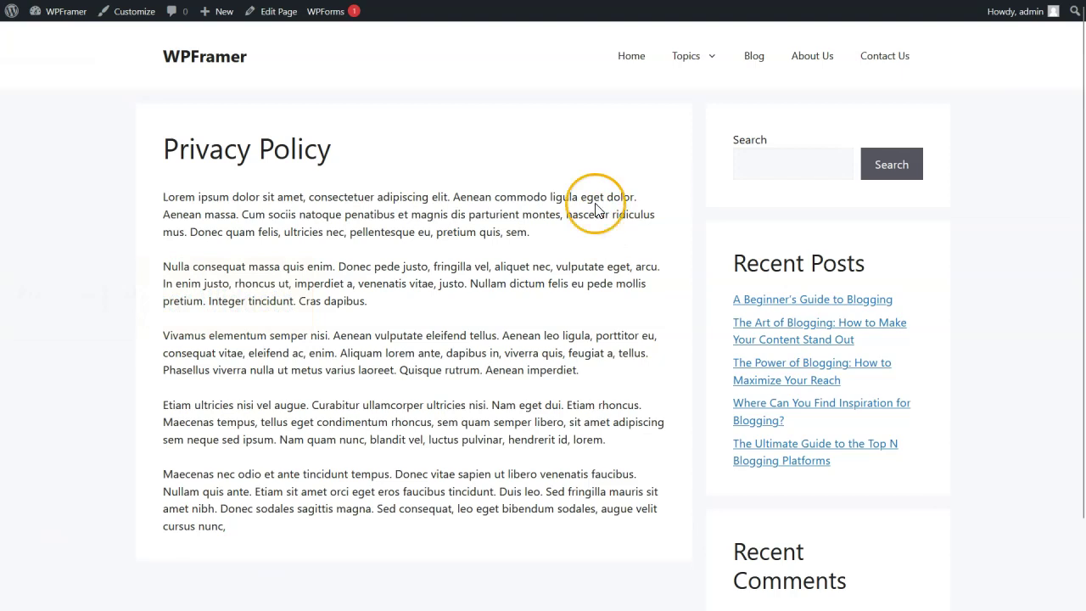
pyautogui.click(592, 200)
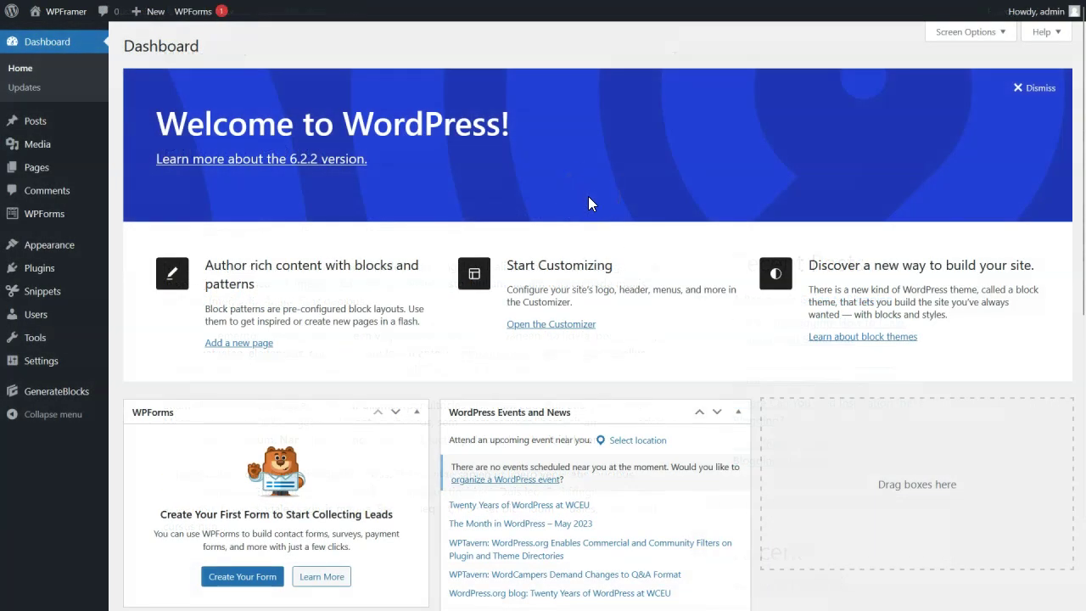
# Step: Open the Widgets screen in List View and expand the Right Sidebar to inspect its two Group blocks
pyautogui.moveTo(73, 244)
pyautogui.click(139, 286)
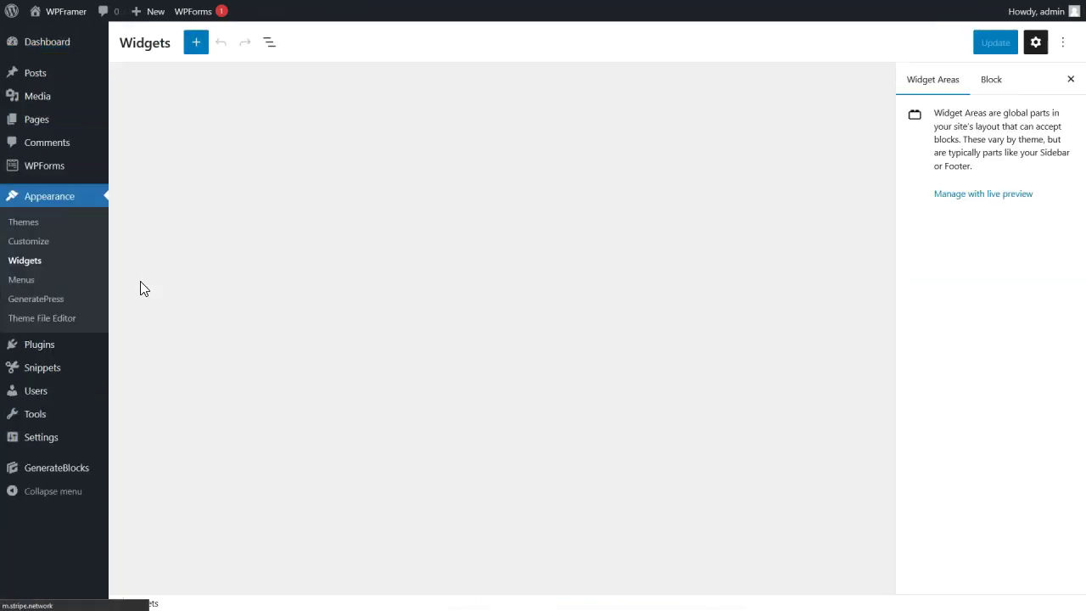
pyautogui.click(270, 47)
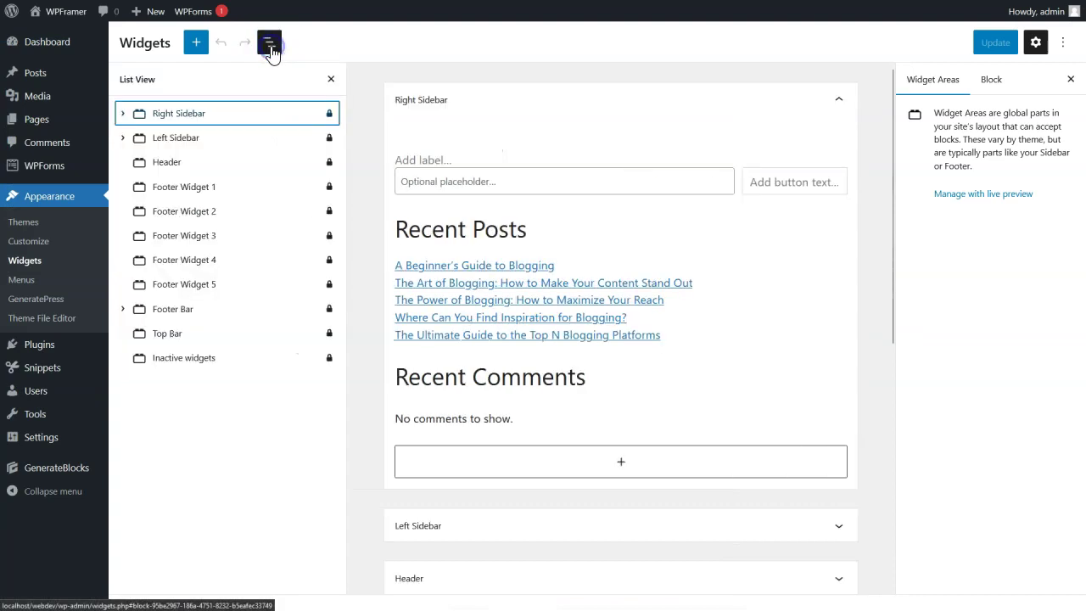
pyautogui.click(123, 113)
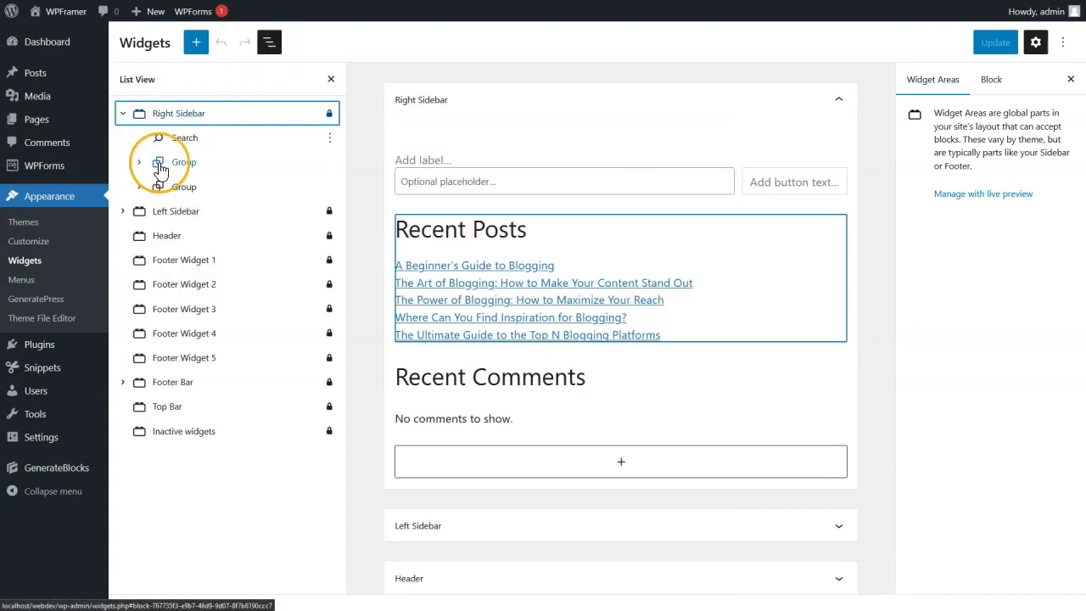
pyautogui.click(201, 163)
pyautogui.click(201, 187)
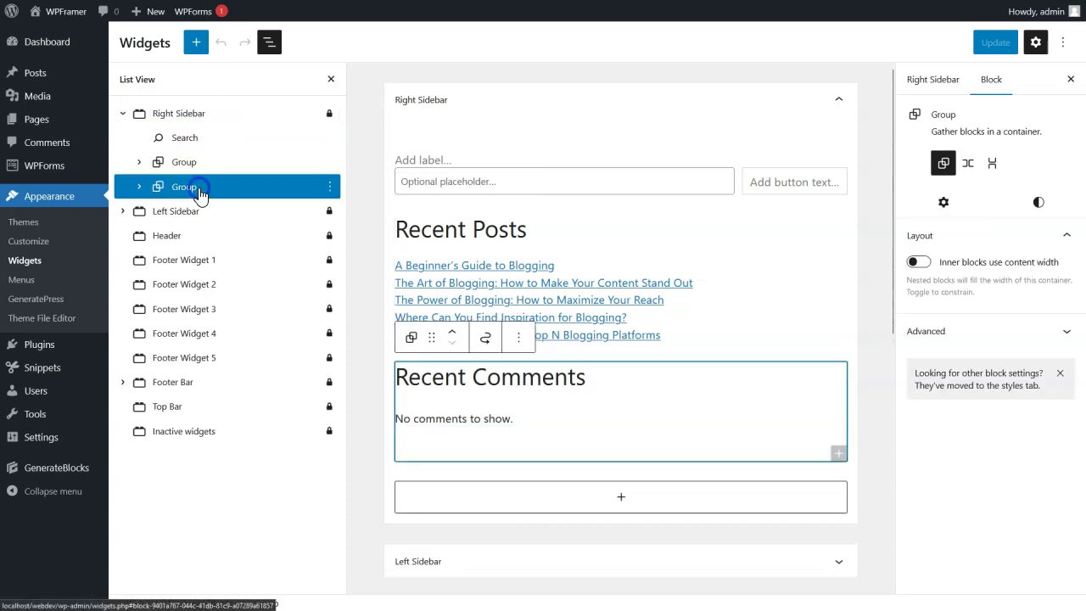
# Step: Hide the label of the Right Sidebar's Search block and make its button an icon placed inside the field
pyautogui.click(433, 161)
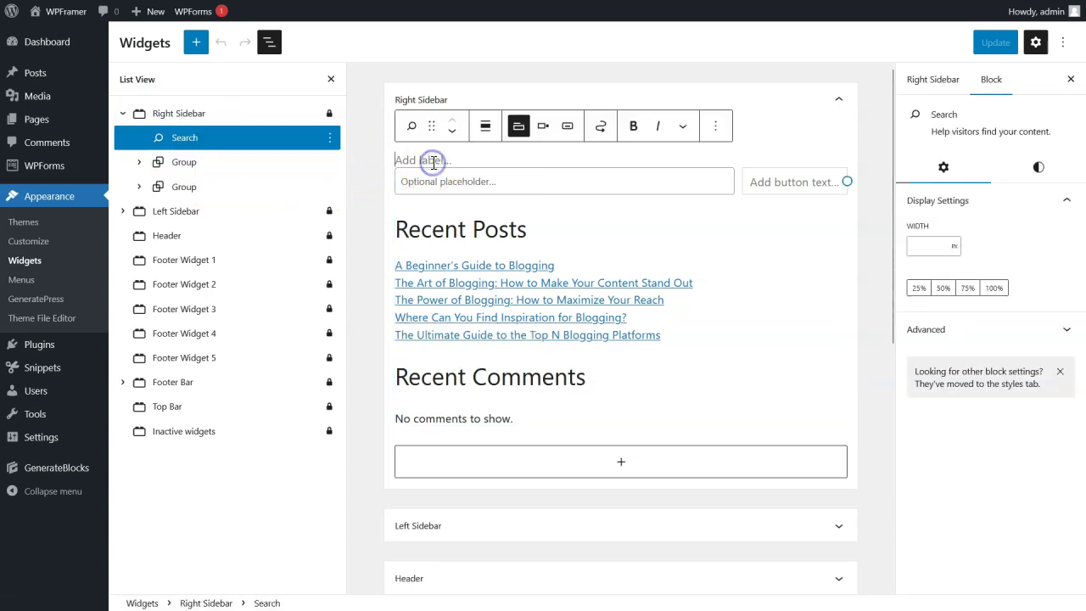
pyautogui.click(518, 126)
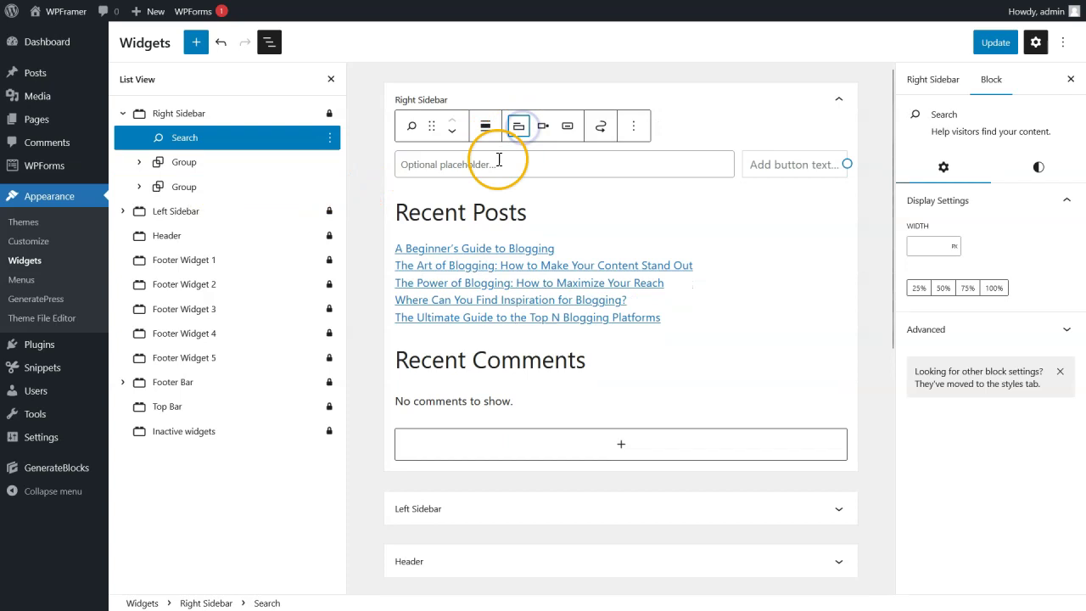
pyautogui.click(567, 127)
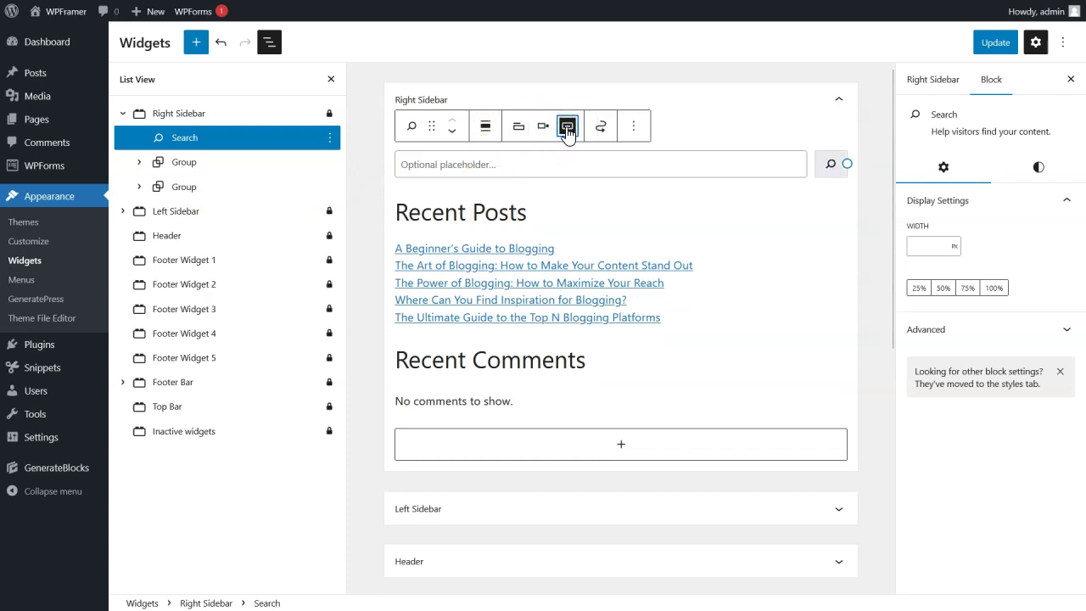
pyautogui.click(567, 129)
pyautogui.click(568, 129)
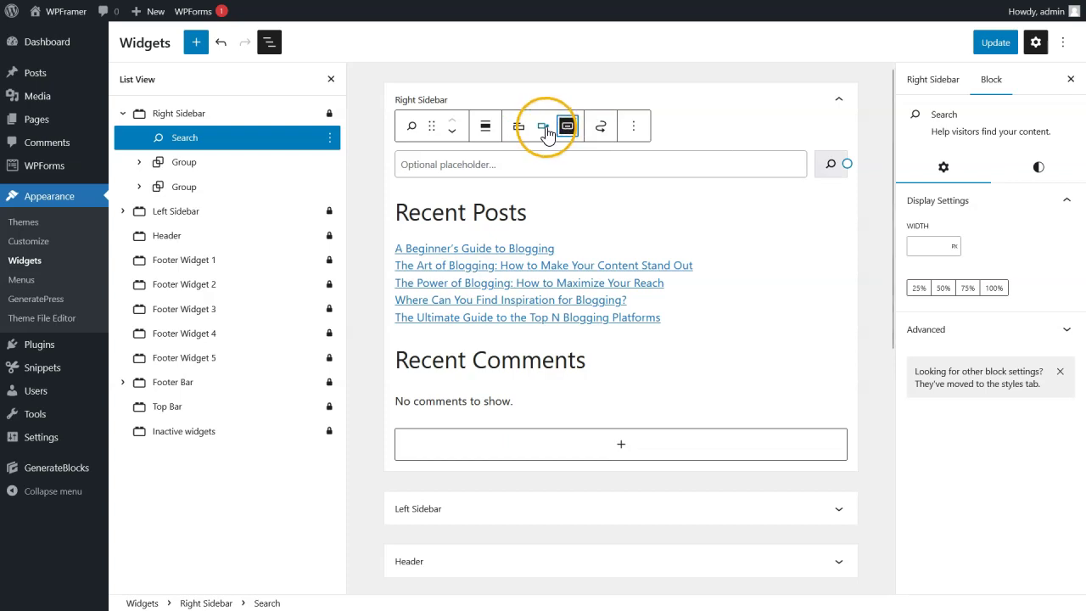
pyautogui.click(543, 126)
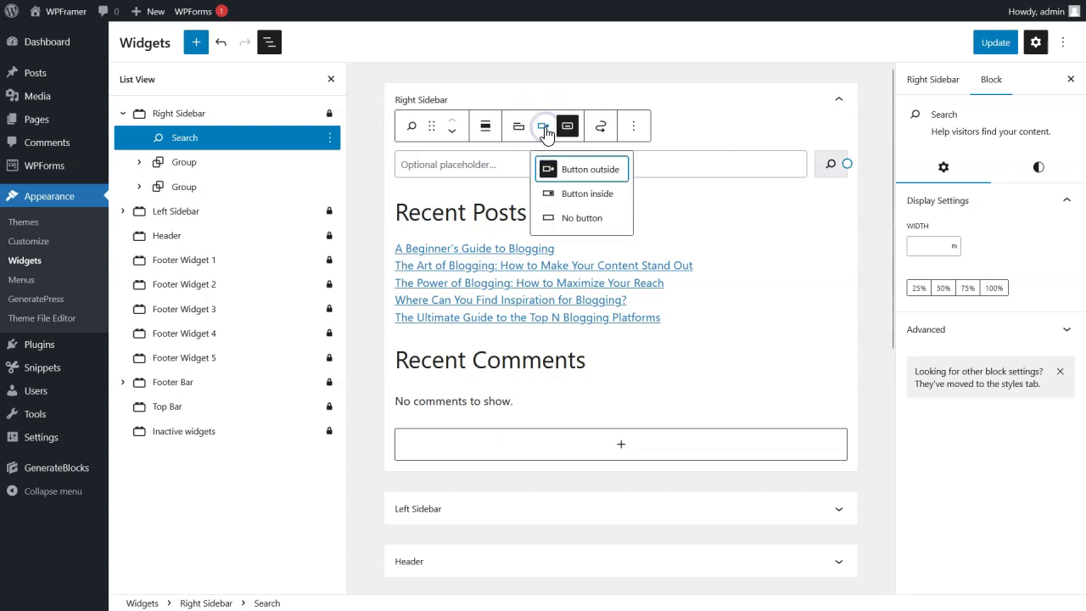
pyautogui.click(576, 194)
pyautogui.click(576, 192)
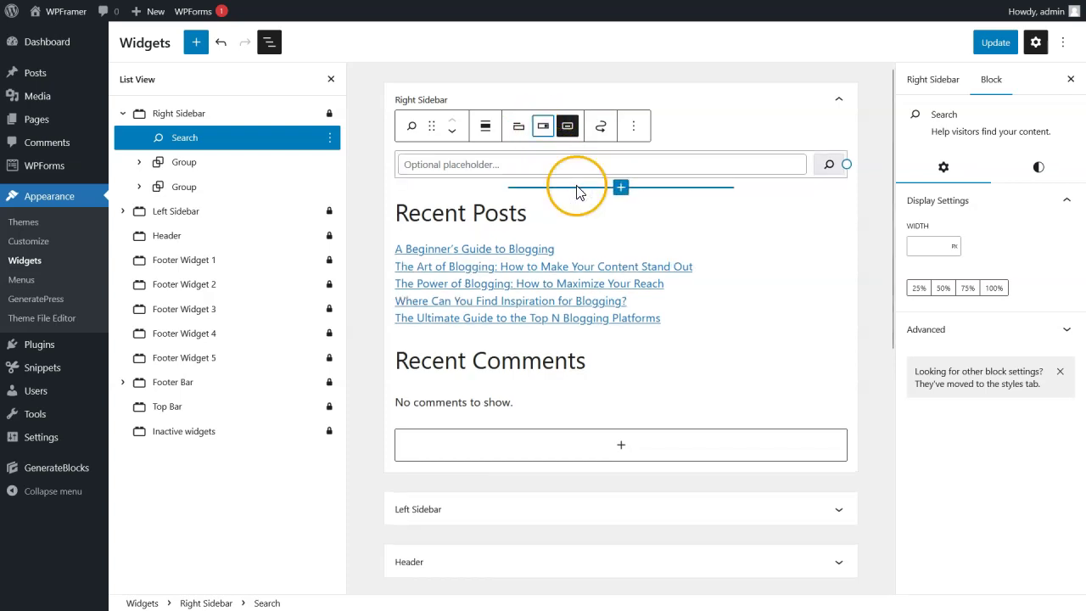
# Step: Give the Recent Posts heading in the Right Sidebar the additional CSS class widget-title
pyautogui.click(497, 216)
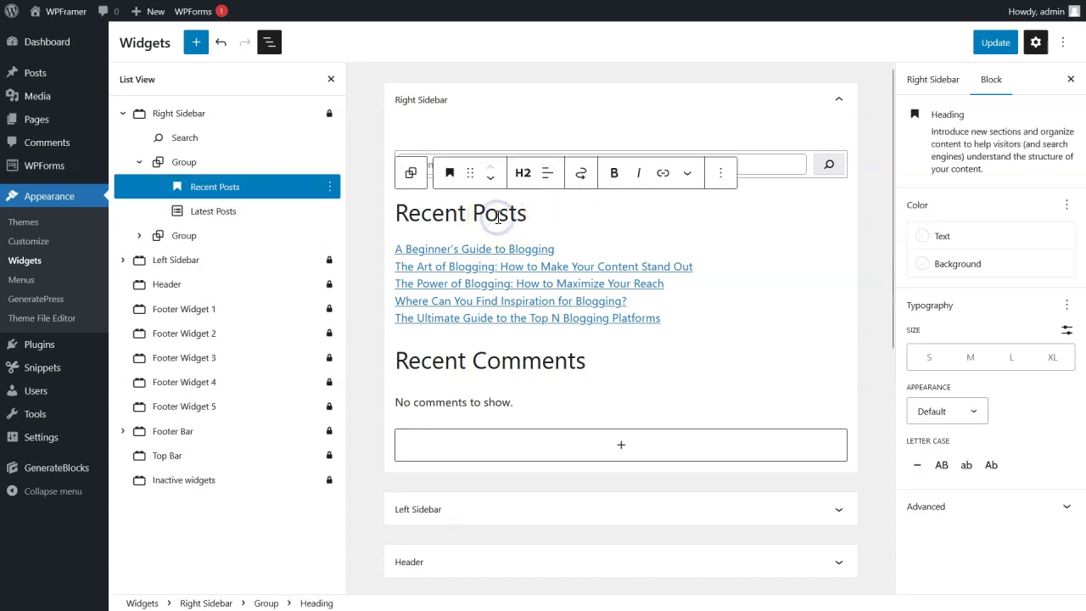
pyautogui.click(986, 513)
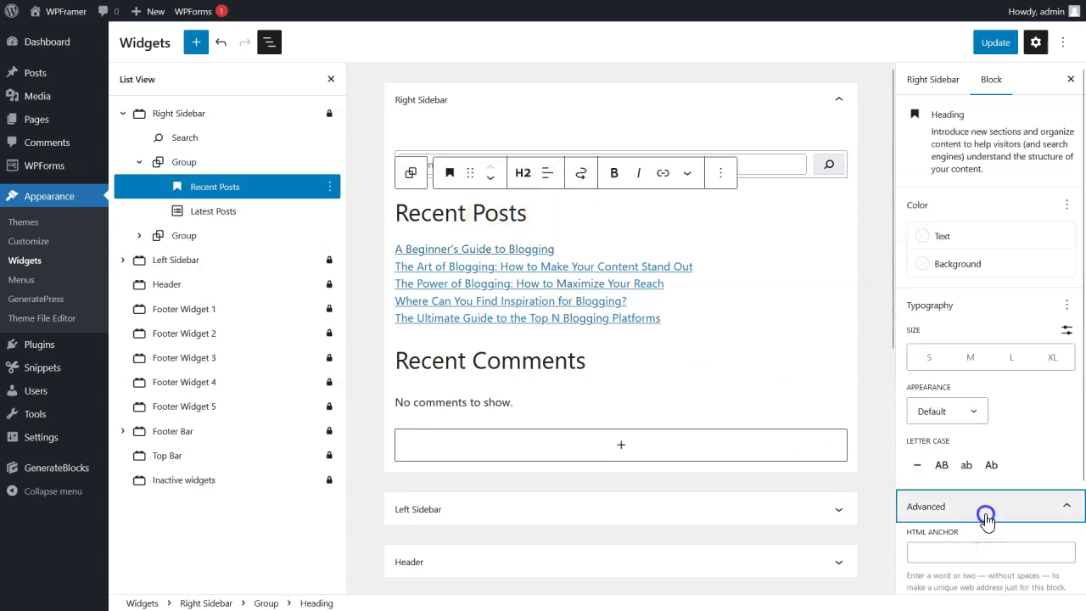
pyautogui.click(975, 547)
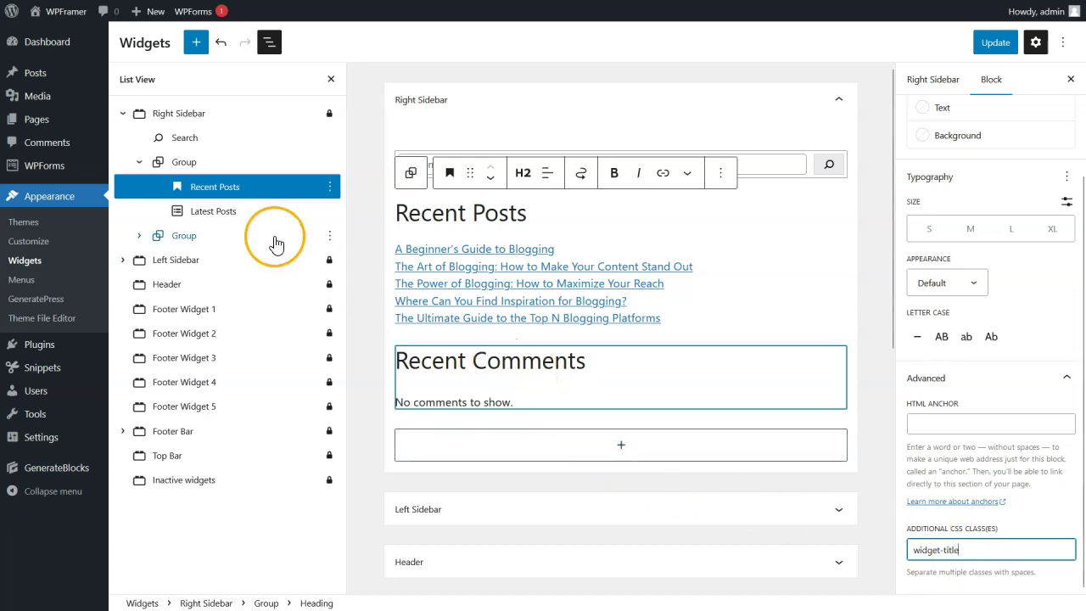
# Step: Remove the Recent Comments group from the Right Sidebar
pyautogui.click(223, 217)
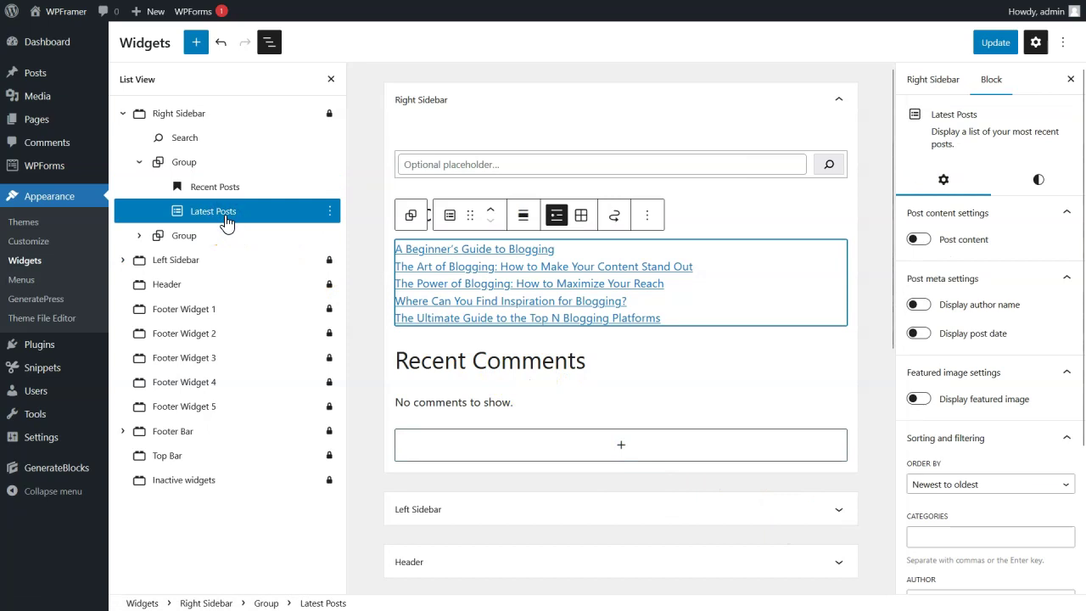
pyautogui.click(199, 238)
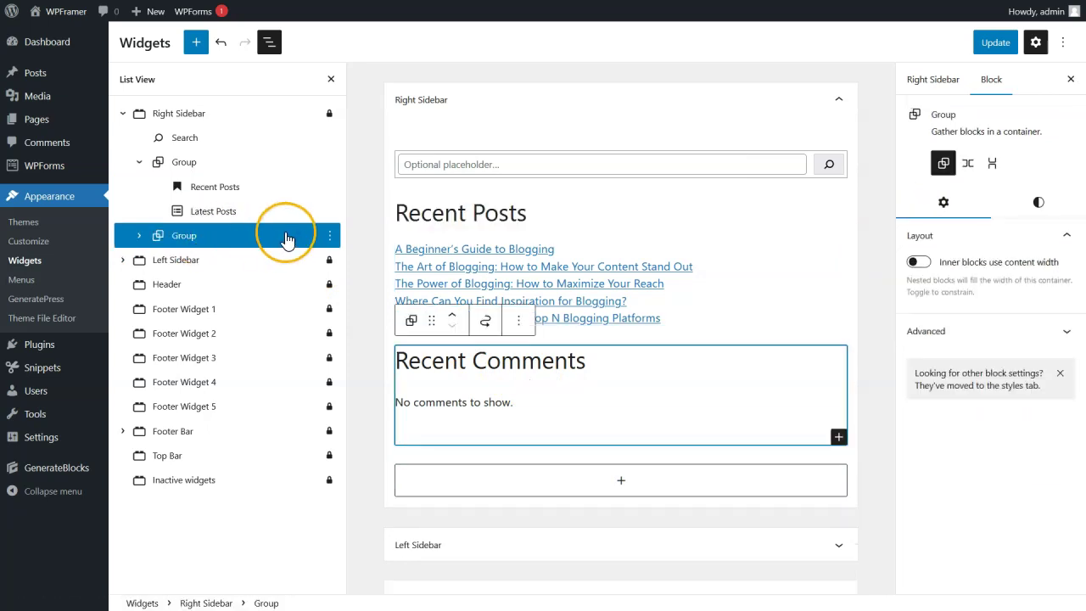
pyautogui.click(330, 235)
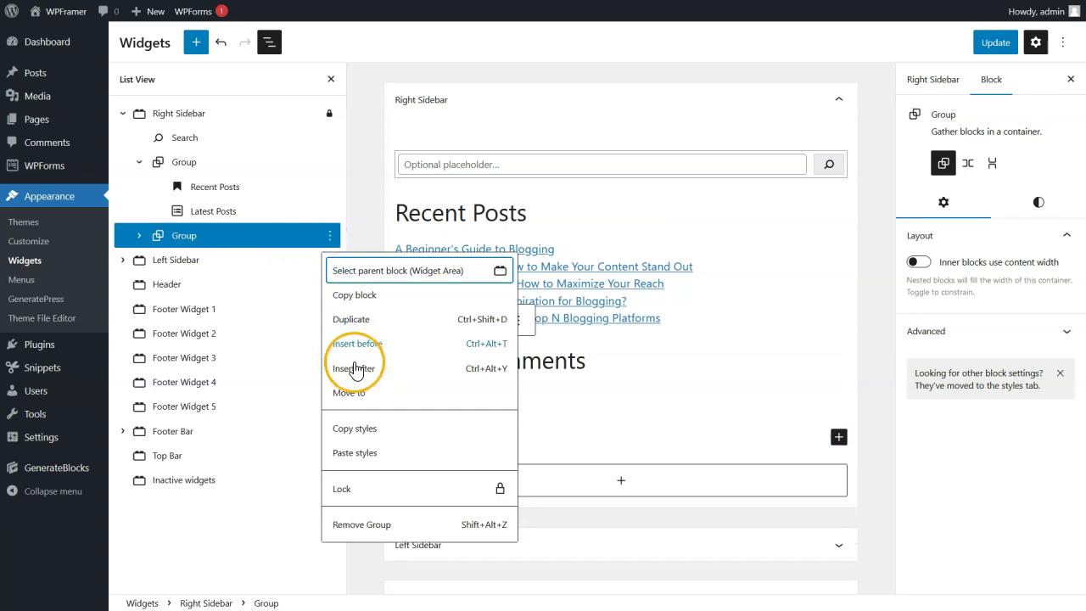
pyautogui.click(365, 524)
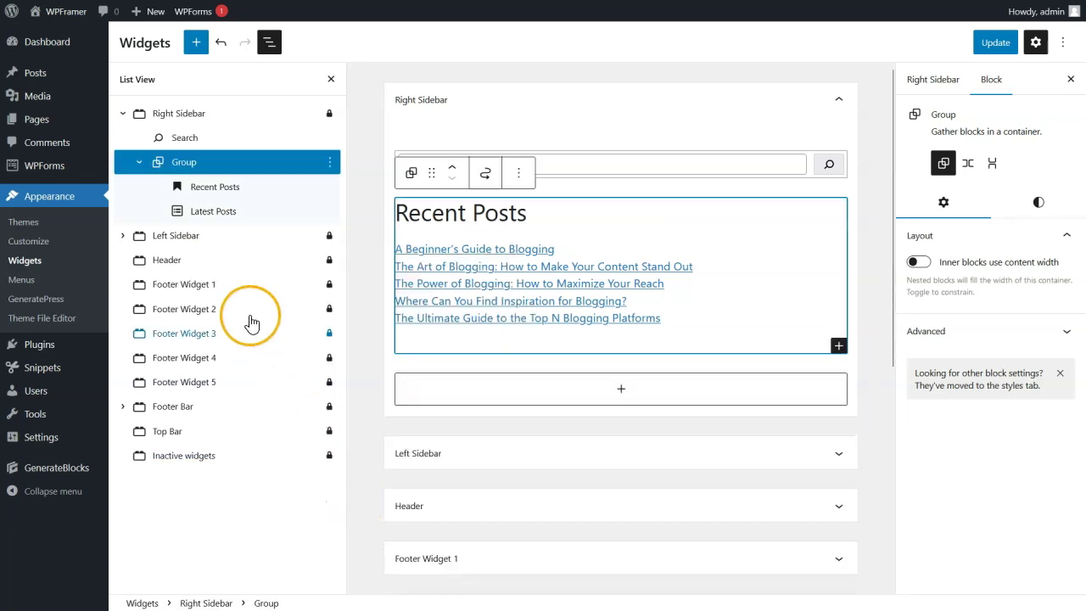
# Step: Add a new Group block with the single-container Group layout below the Recent Posts group in the Right Sidebar
pyautogui.click(199, 114)
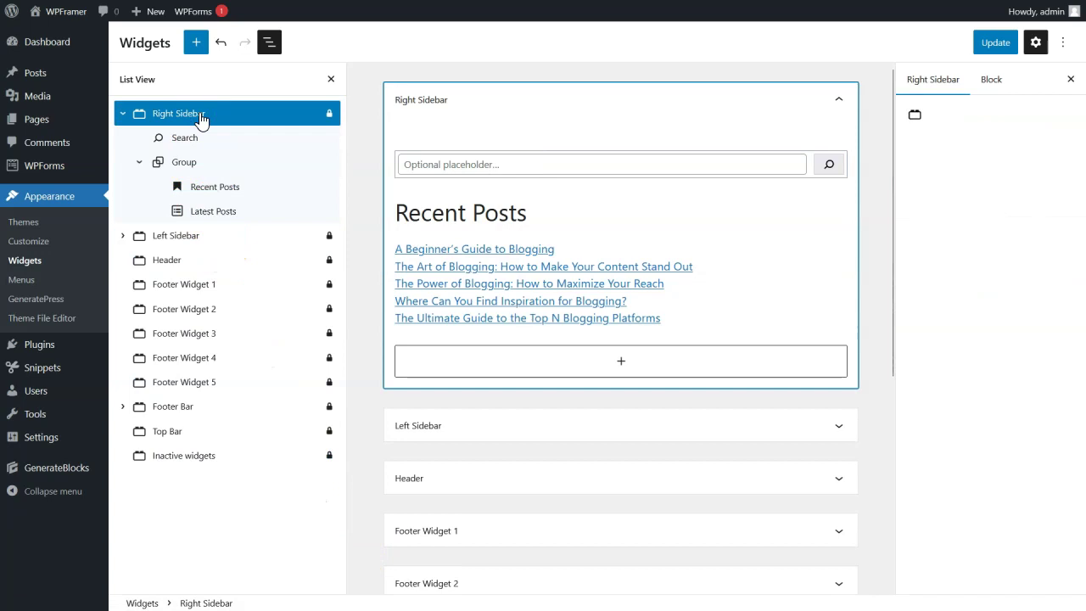
pyautogui.click(623, 363)
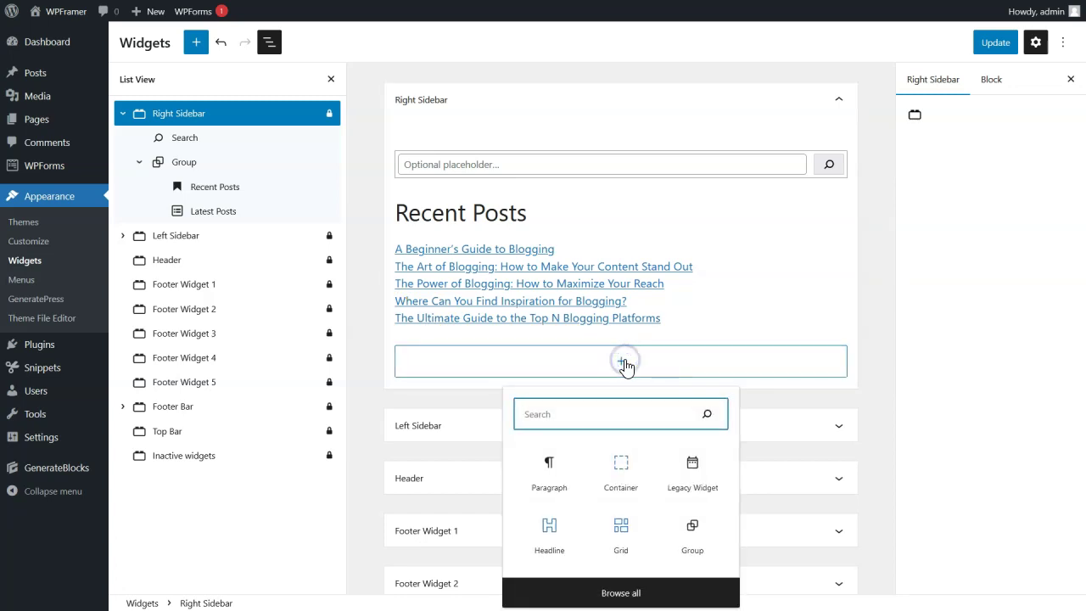
pyautogui.write('gro')
pyautogui.click(549, 469)
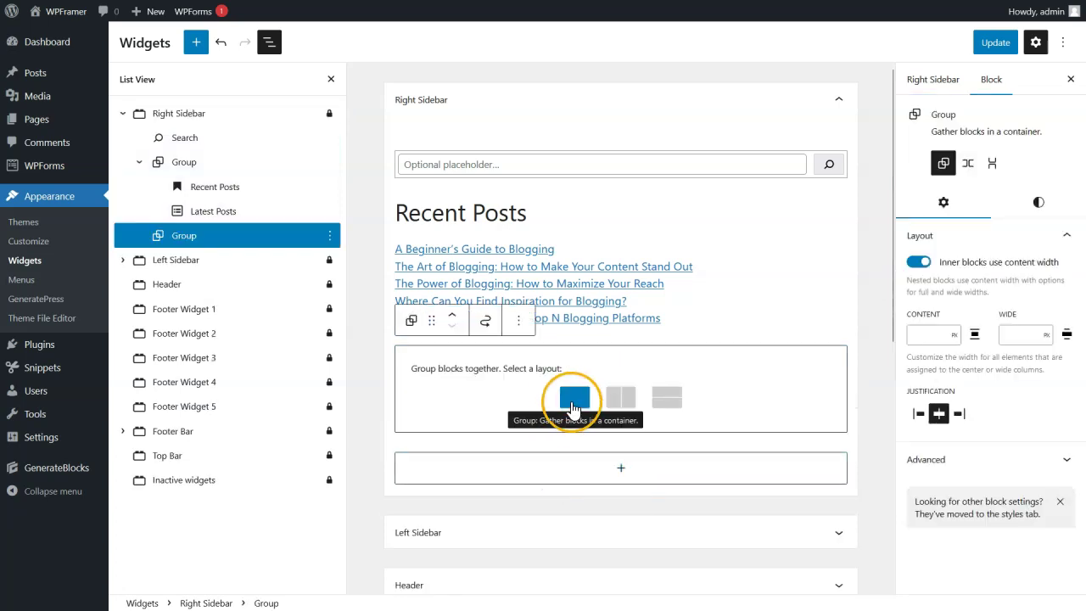
pyautogui.click(574, 398)
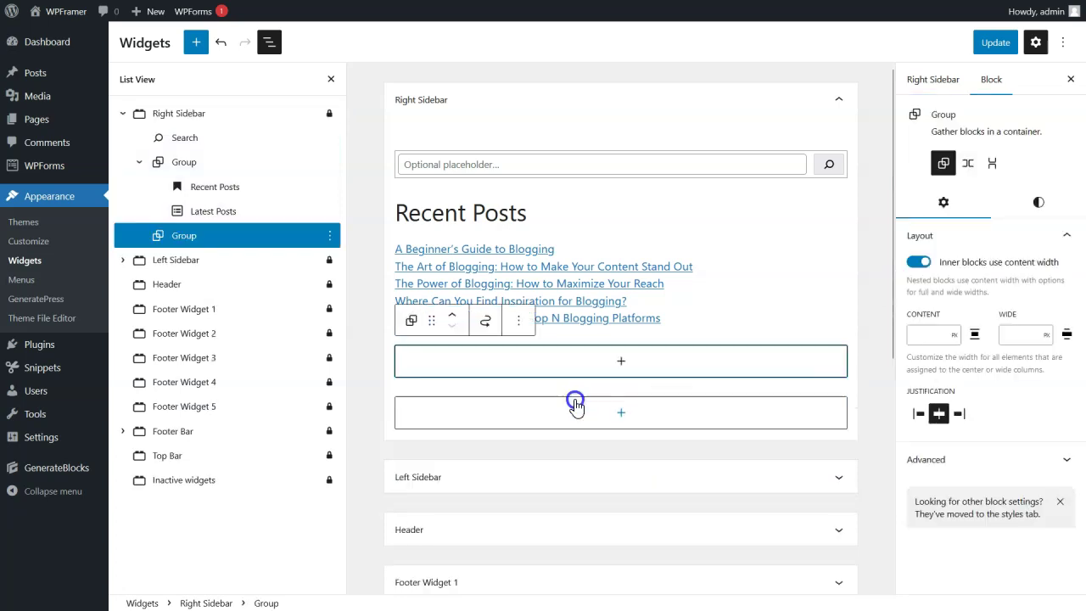
# Step: Add a Headline block reading "Categories" inside the new empty Right Sidebar group and set it to Heading 3
pyautogui.click(621, 363)
pyautogui.click(624, 462)
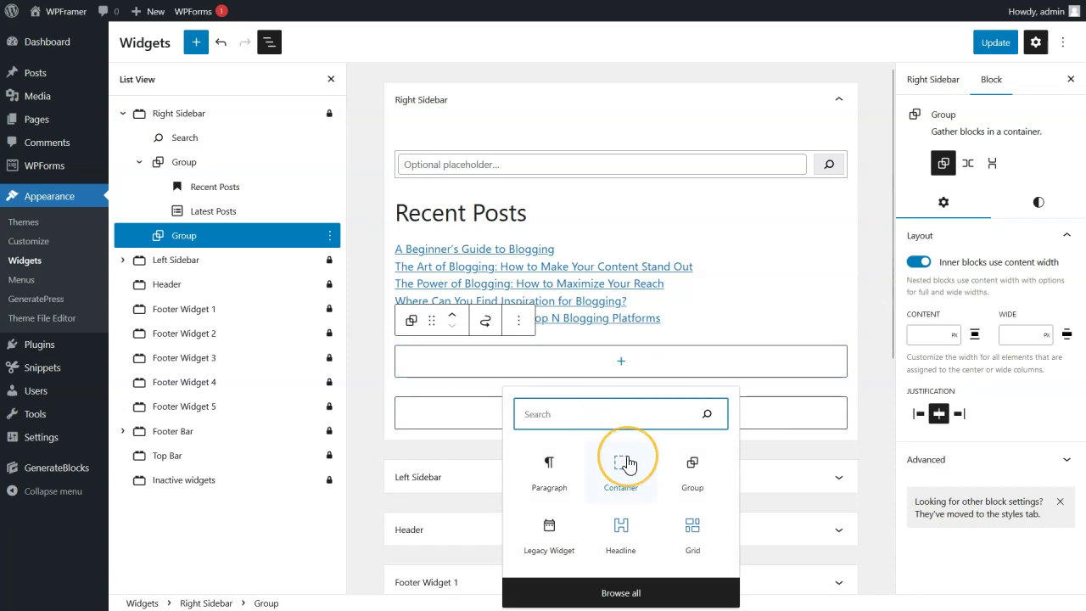
pyautogui.click(620, 532)
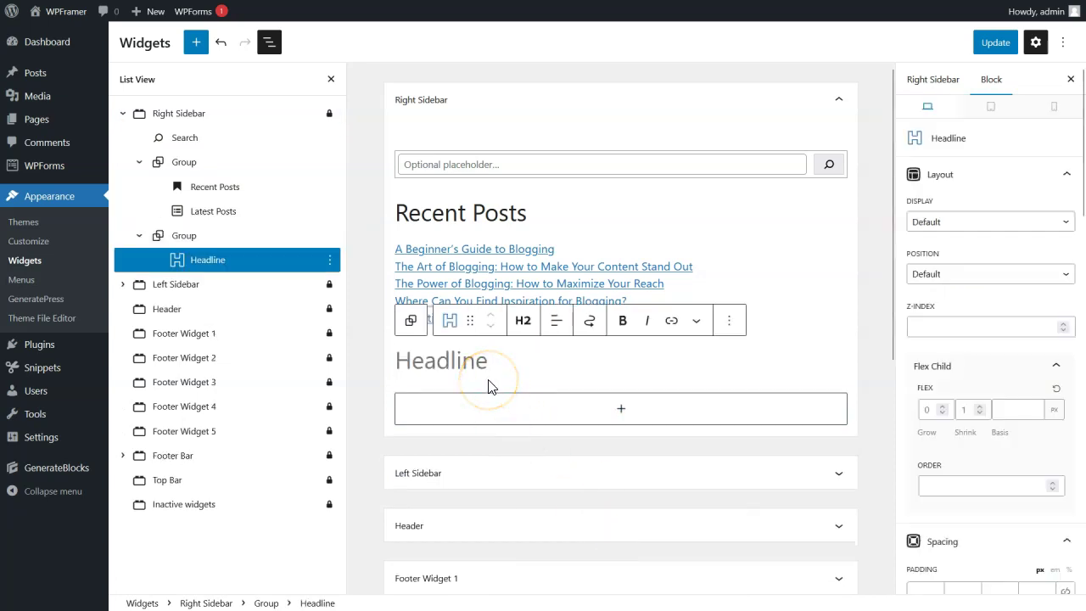
pyautogui.write('Categories')
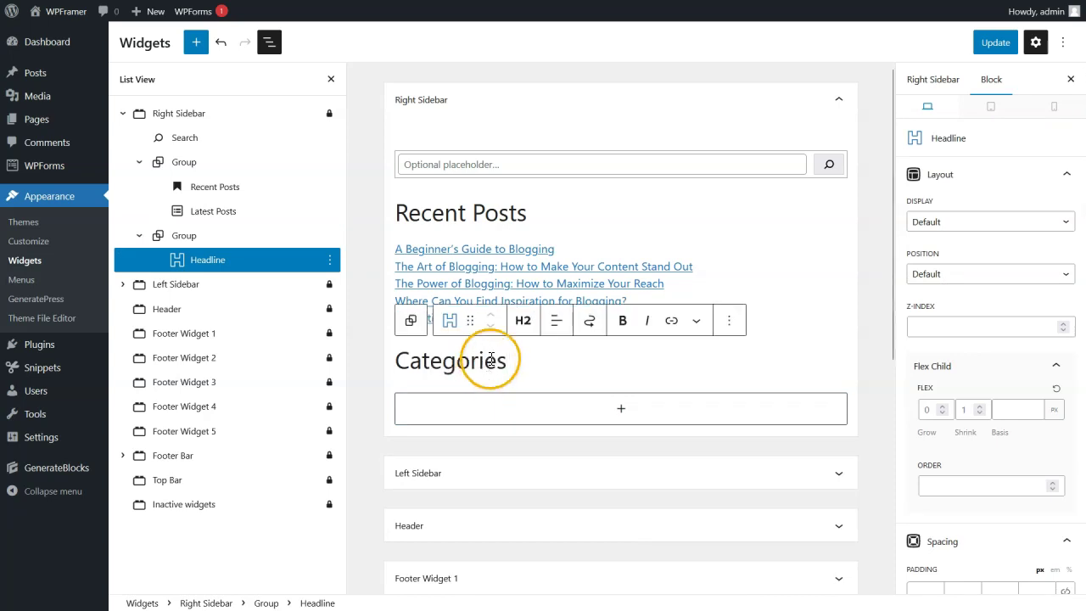
pyautogui.click(523, 319)
pyautogui.click(533, 412)
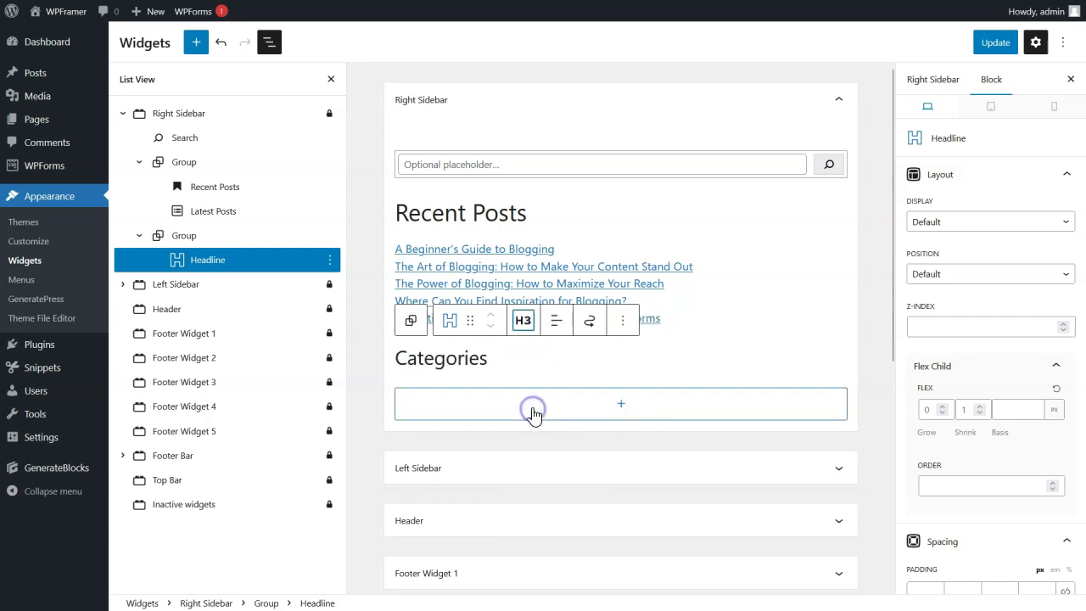
# Step: Give the Categories headline the additional CSS class widget-title
pyautogui.scroll(-15, 954, 525)
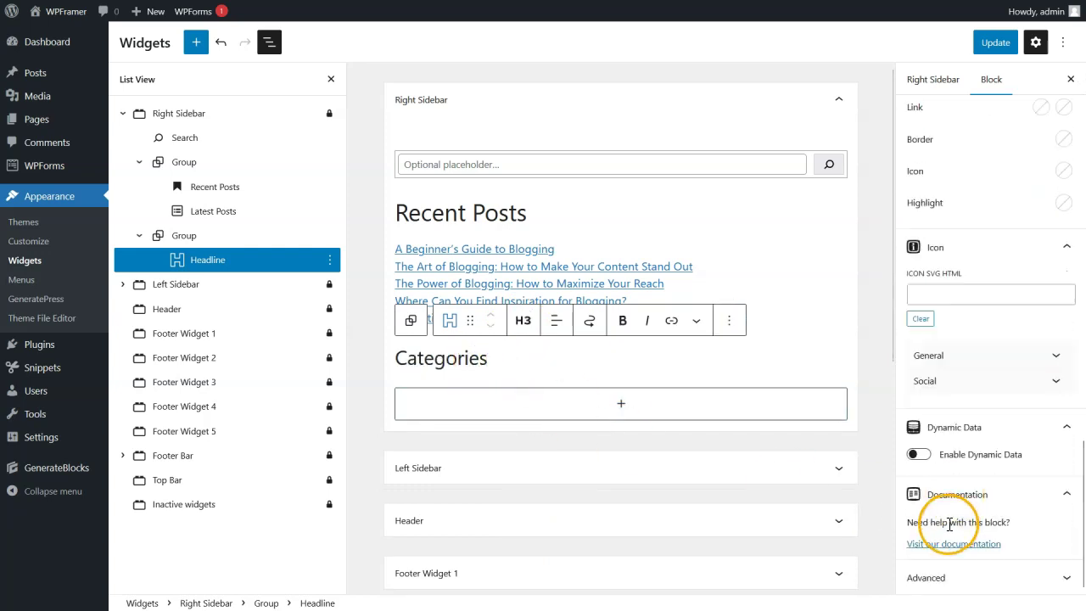
pyautogui.click(956, 579)
pyautogui.click(944, 550)
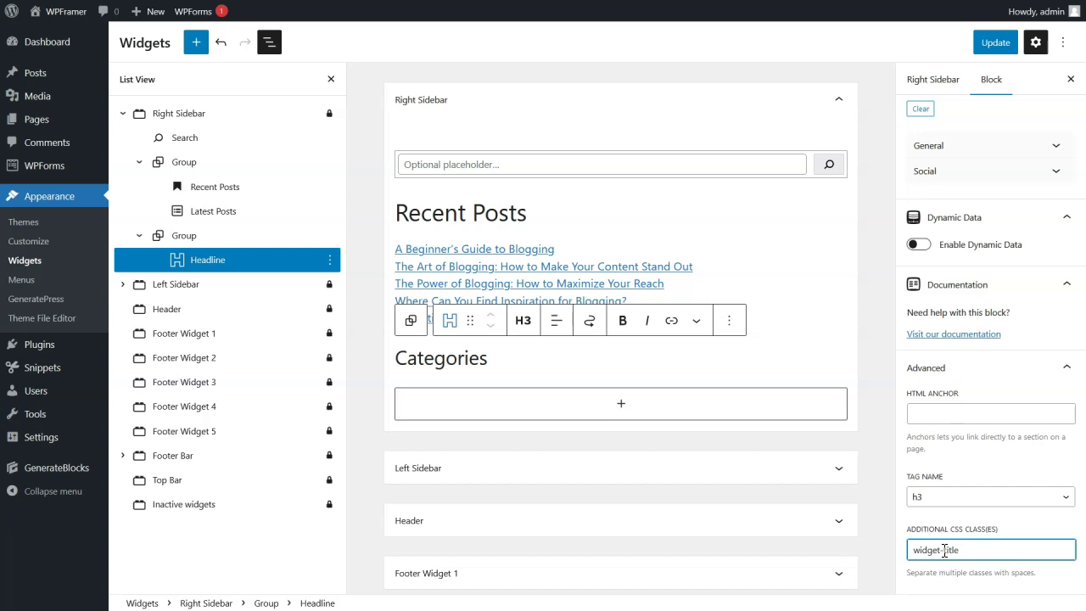
# Step: Add a Categories List block with post counts shown below the Categories headline in its group, and save the widgets
pyautogui.click(185, 235)
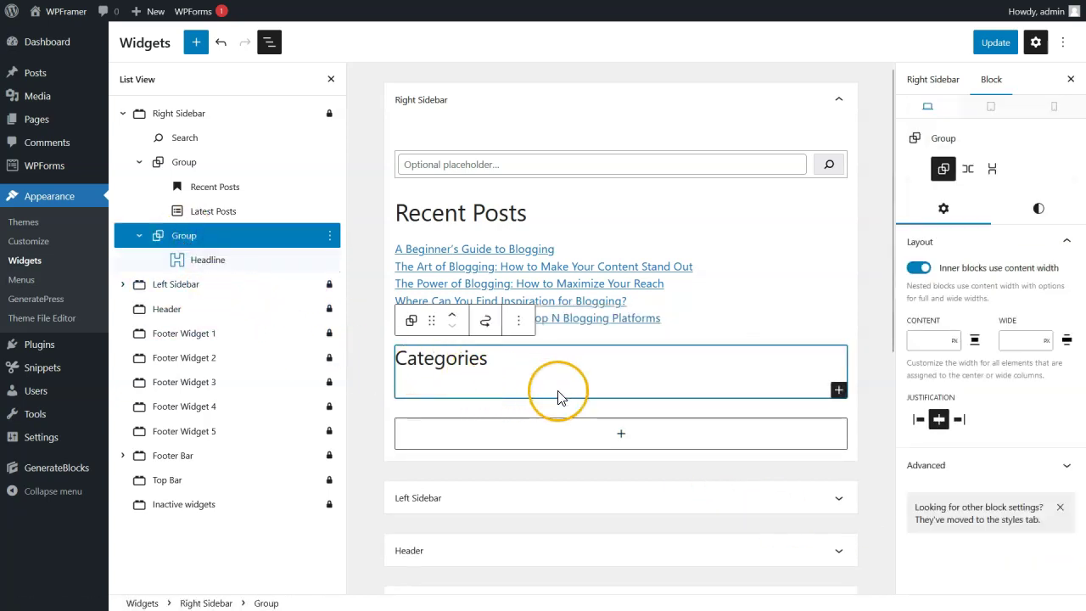
pyautogui.click(838, 390)
pyautogui.write('ca')
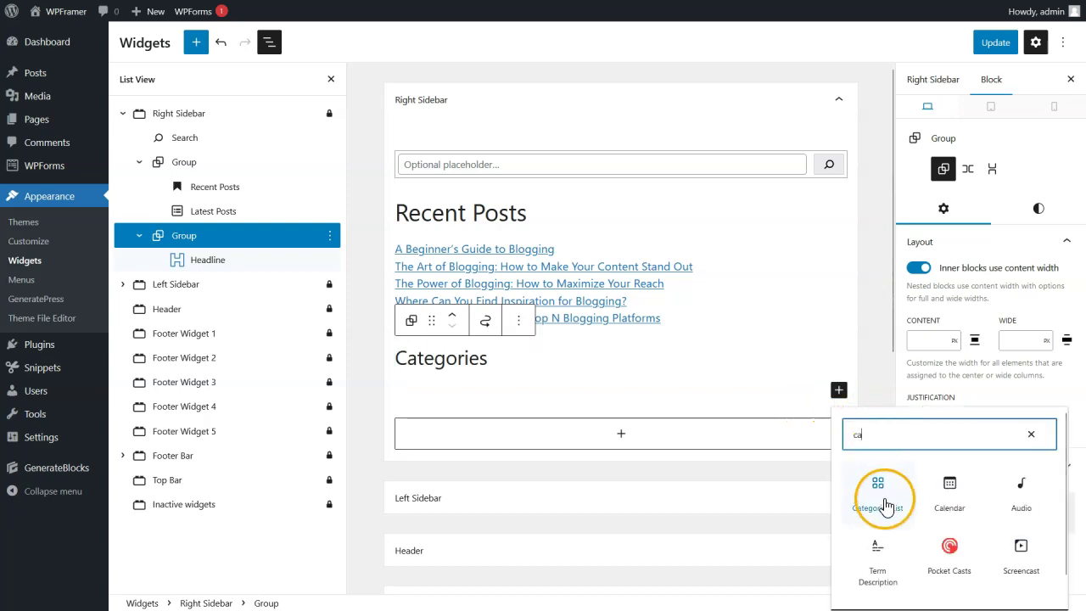
pyautogui.click(878, 501)
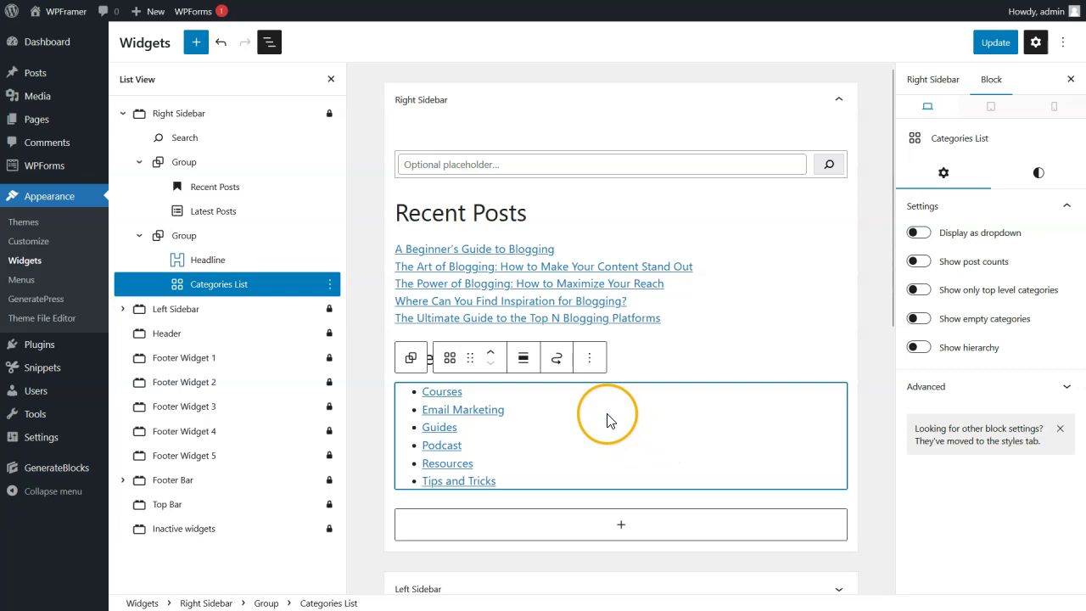
pyautogui.click(921, 265)
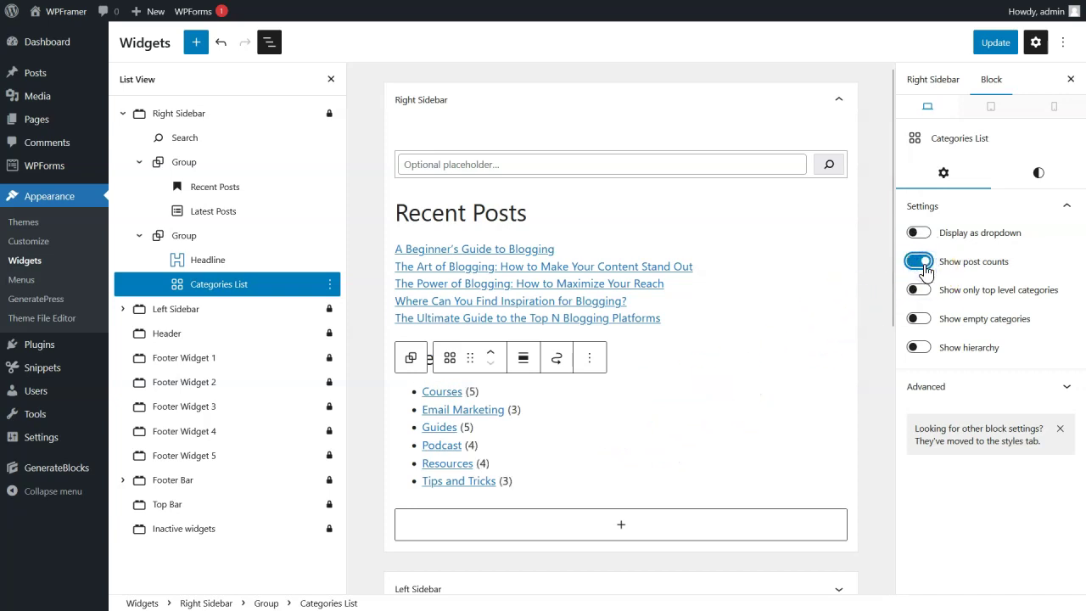
pyautogui.click(996, 46)
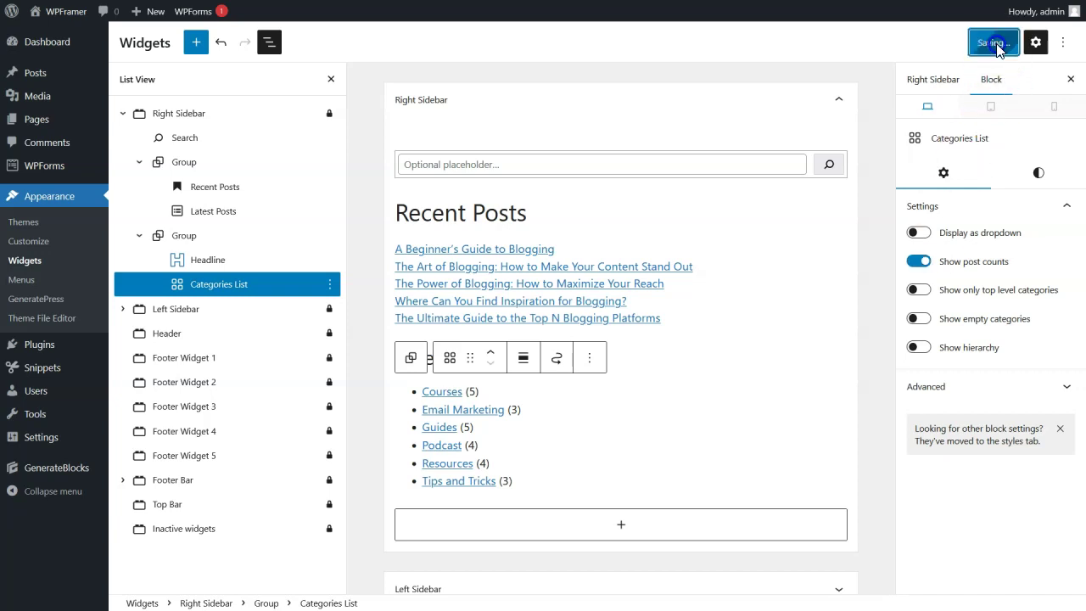
# Step: Add another Group block with the single-container Group layout at the end of the Right Sidebar, below the Categories group
pyautogui.click(140, 238)
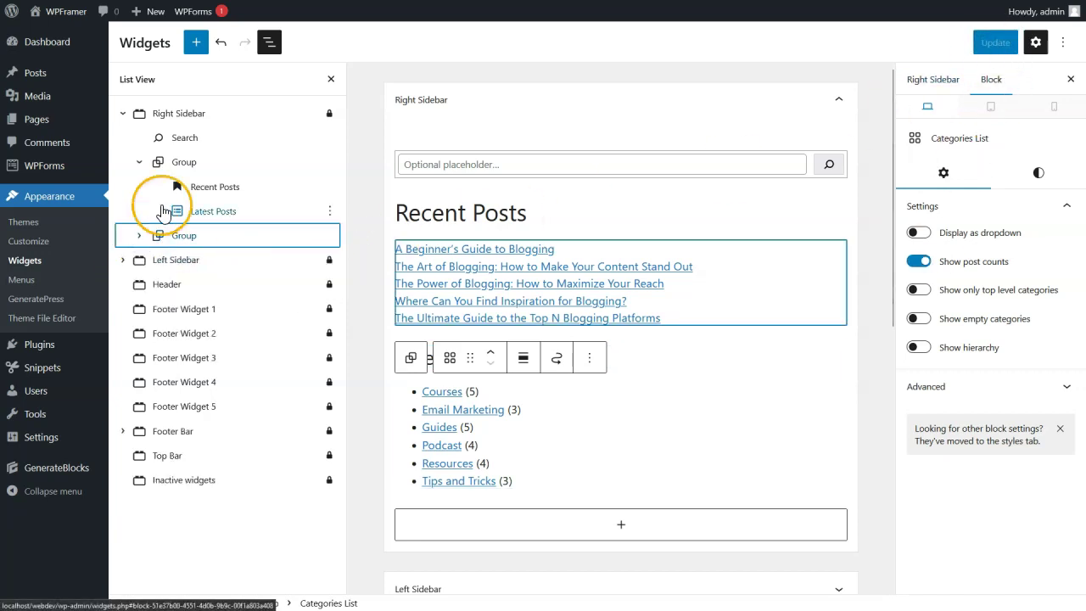
pyautogui.click(181, 114)
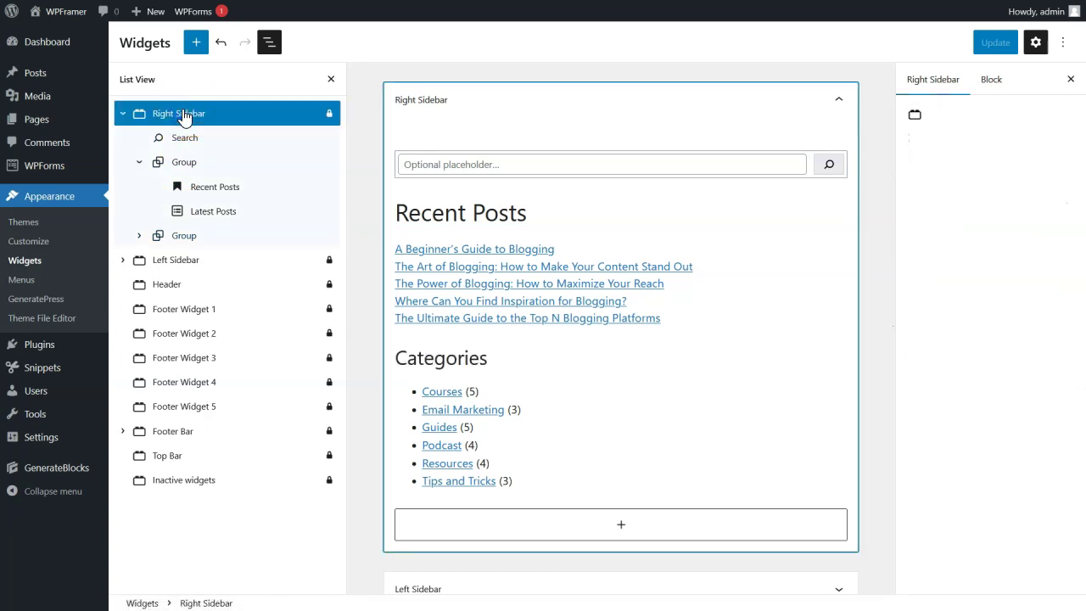
pyautogui.click(632, 533)
pyautogui.write('gr')
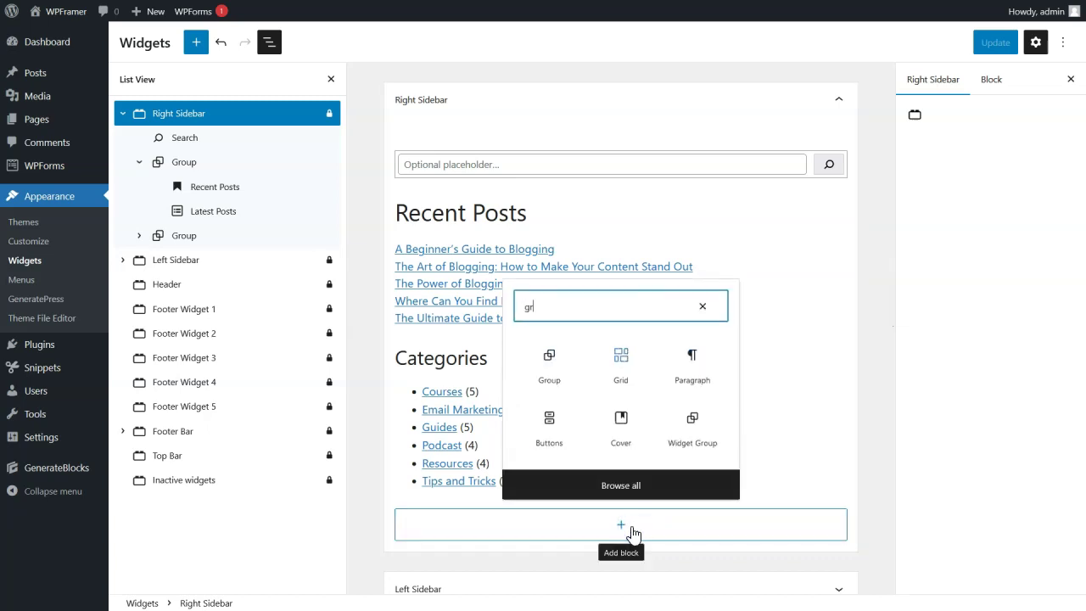
pyautogui.click(557, 377)
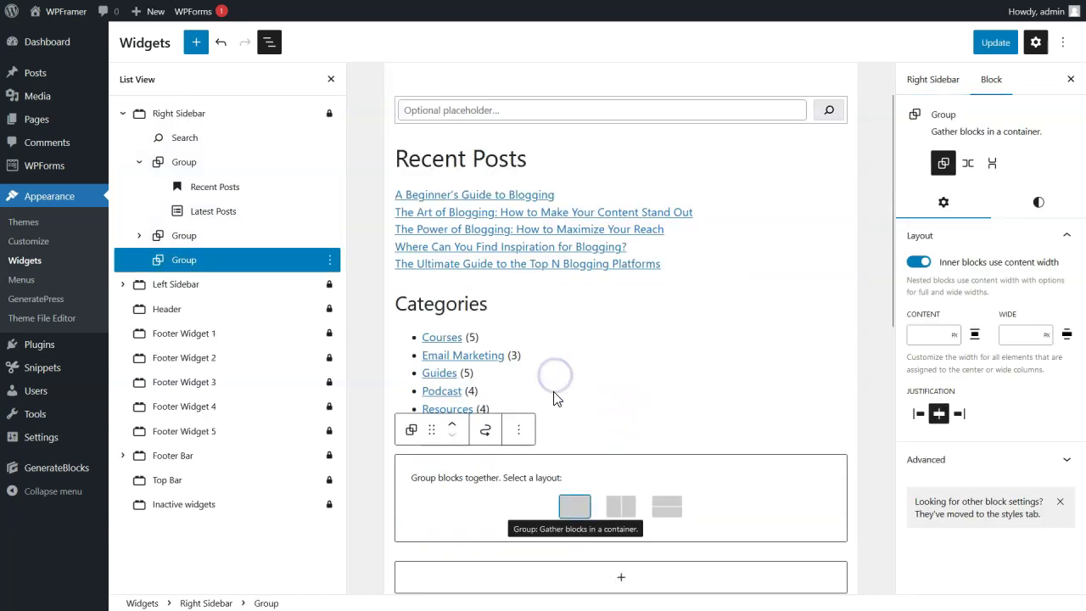
pyautogui.click(574, 507)
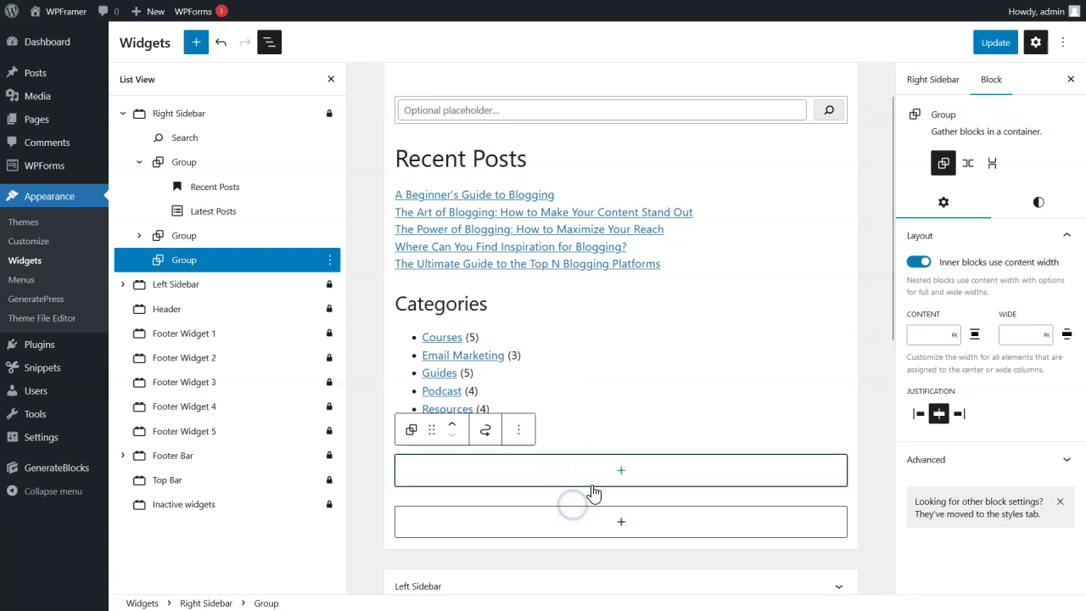
# Step: Insert a Headline block reading "Tags" into the group below the Categories group and set it to Heading 3
pyautogui.click(620, 471)
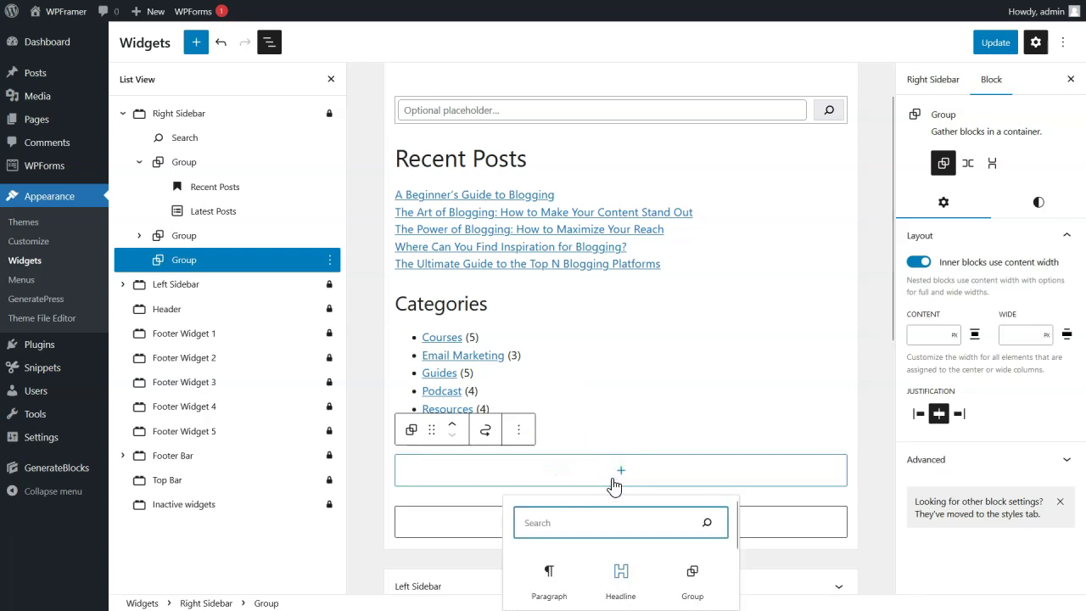
pyautogui.click(621, 572)
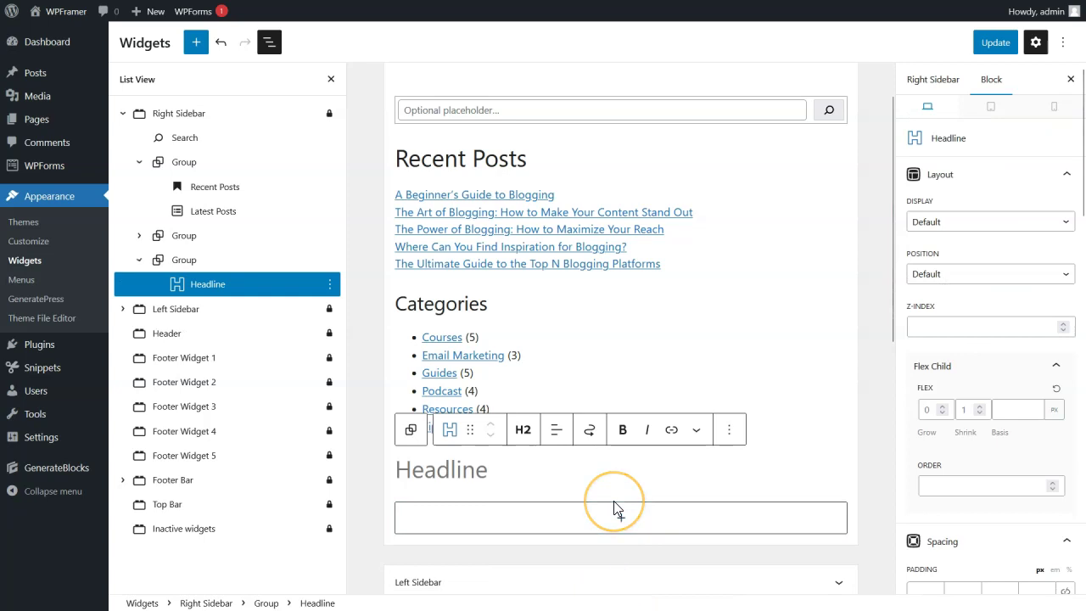
pyautogui.write('Tags')
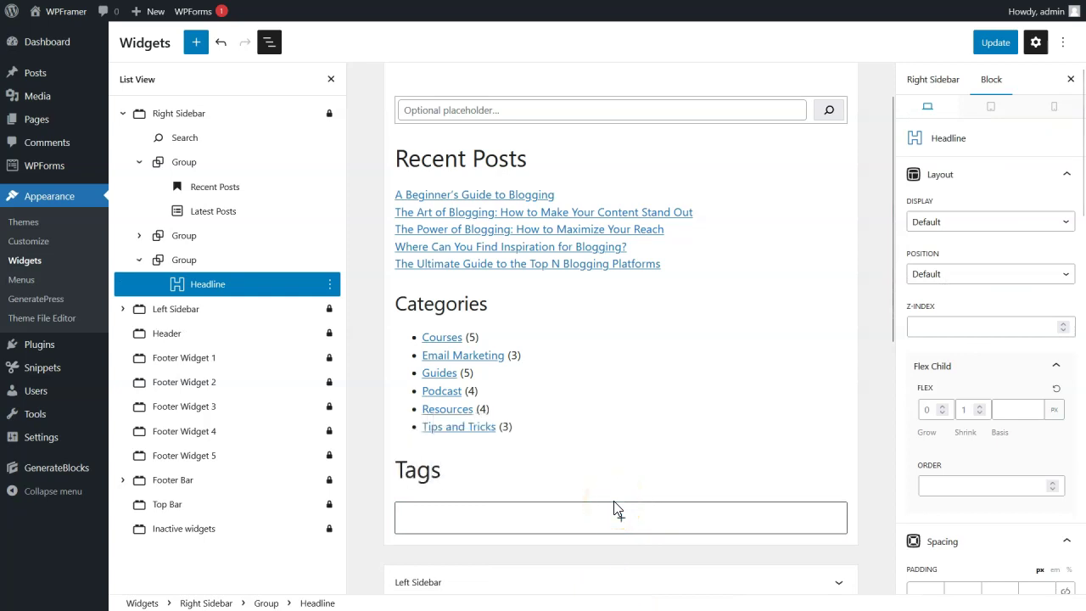
pyautogui.click(525, 431)
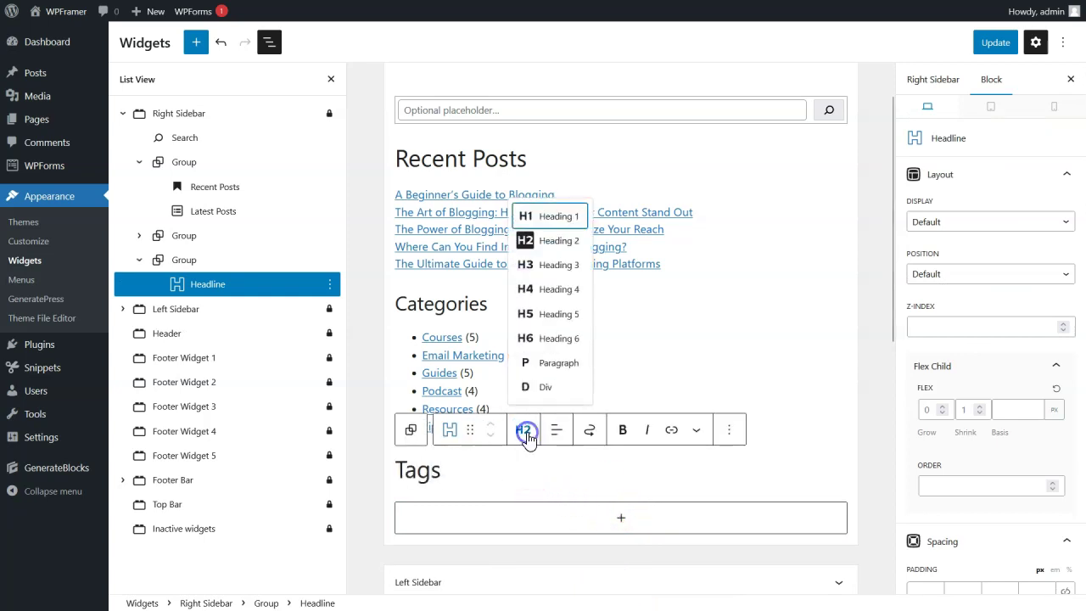
pyautogui.click(552, 265)
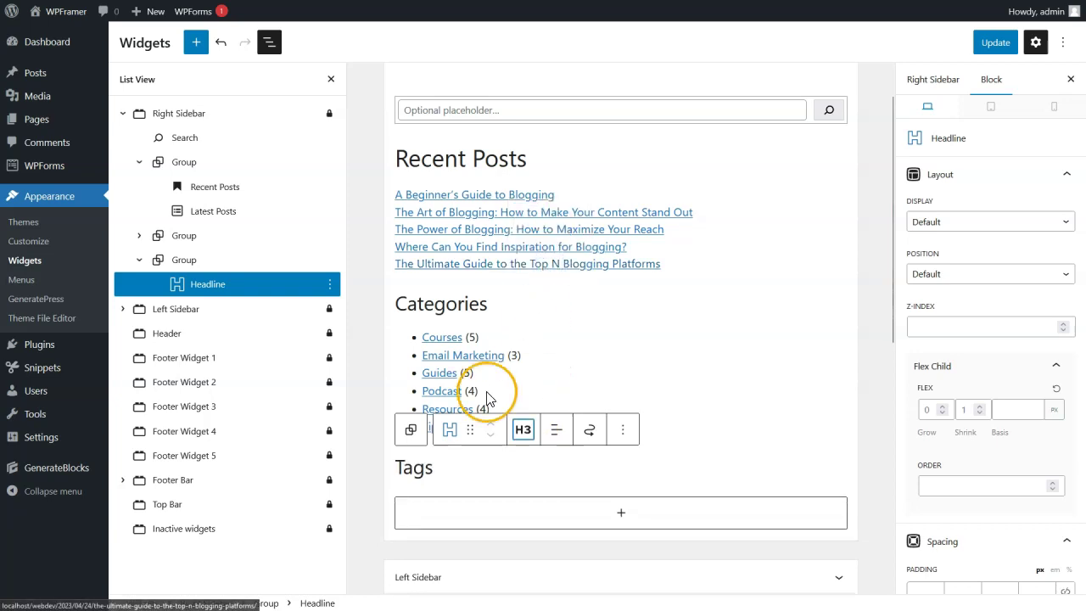
# Step: Assign the additional CSS class widget-title to the Tags headline
pyautogui.click(422, 466)
pyautogui.moveTo(1084, 203); pyautogui.dragTo(1083, 560)
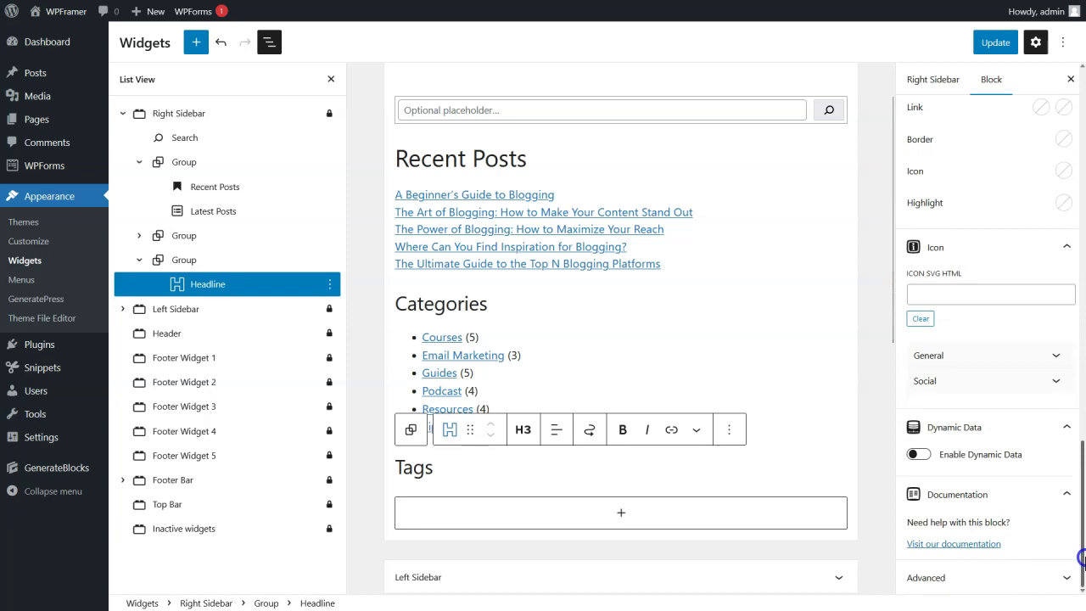
pyautogui.click(969, 577)
pyautogui.click(961, 549)
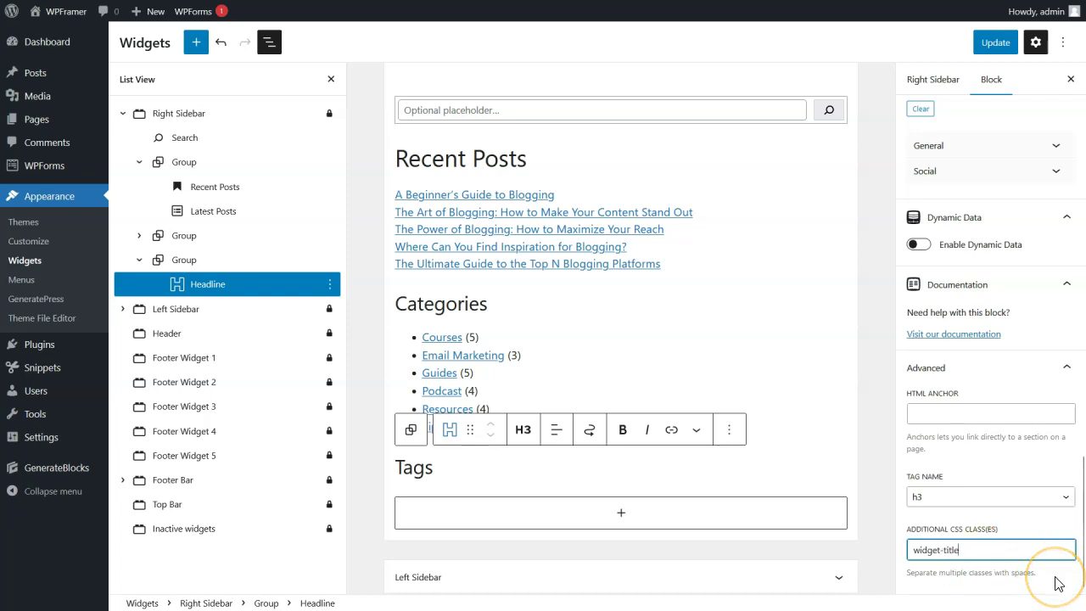
# Step: Add a Tag Cloud block below the Tags headline in its group and save the widgets
pyautogui.click(185, 259)
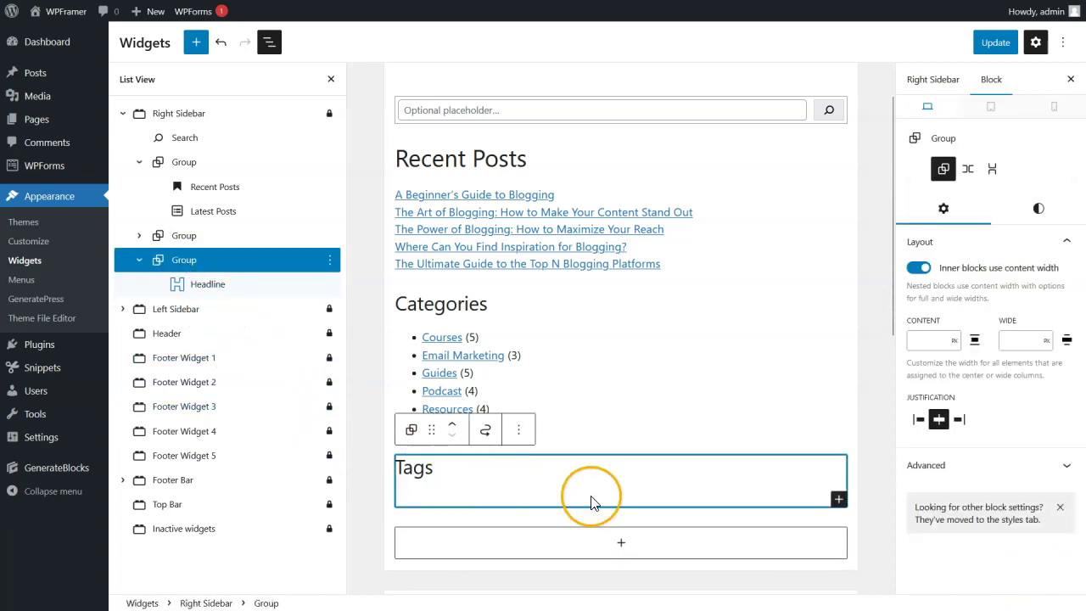
pyautogui.click(836, 502)
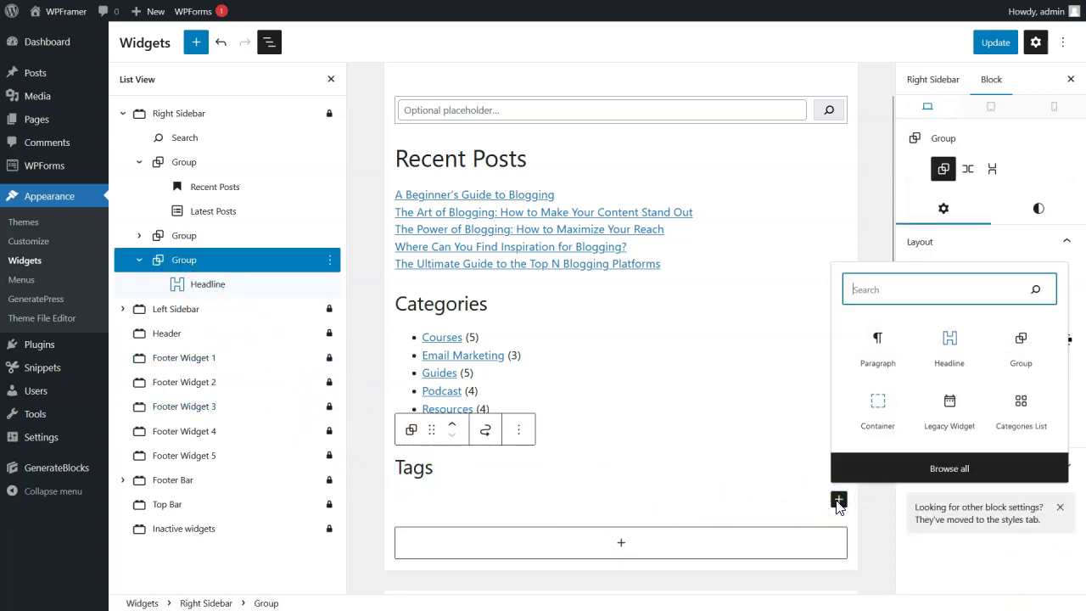
pyautogui.write('t')
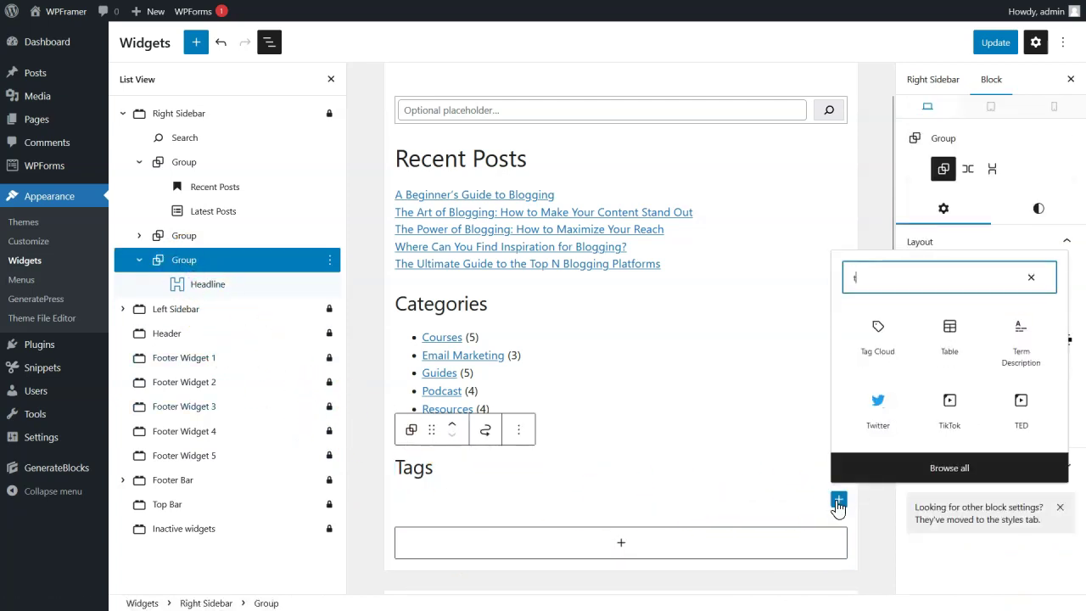
pyautogui.click(879, 351)
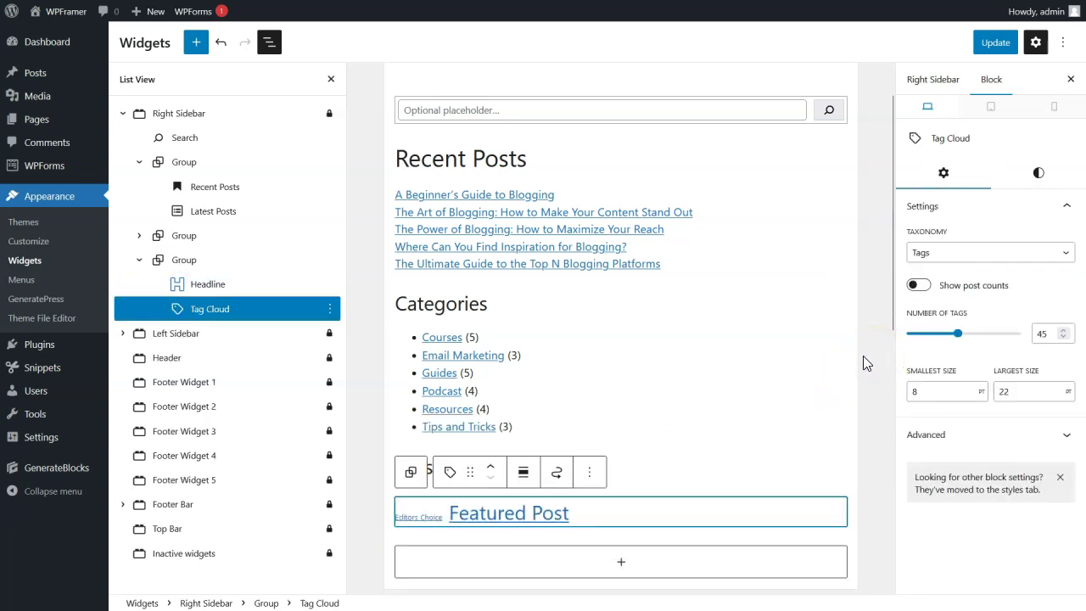
pyautogui.click(995, 44)
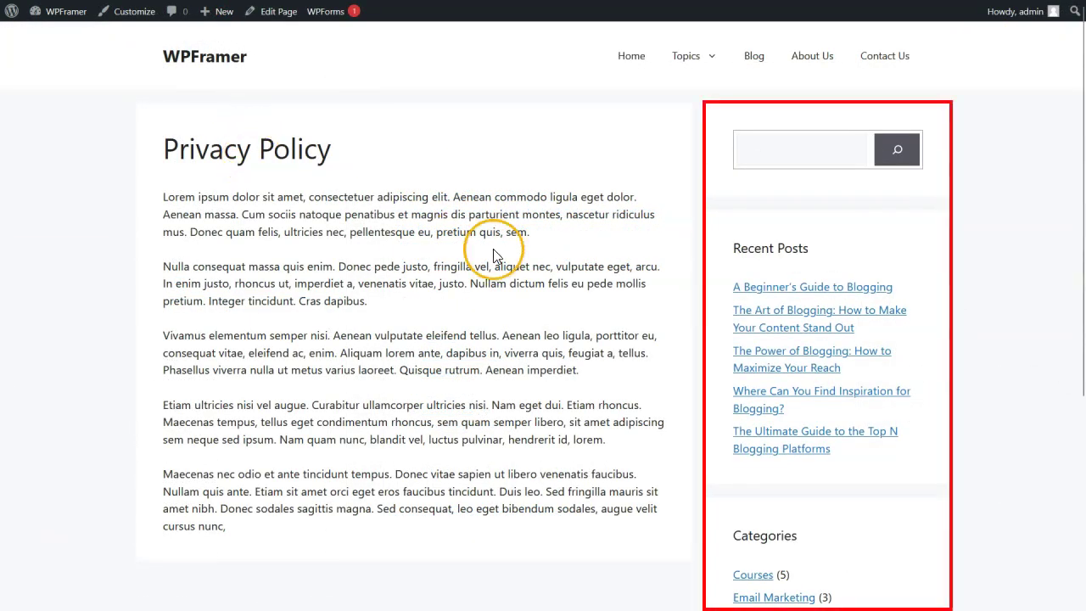
# Step: Check the search, recent posts, categories and tags widgets in the sidebar of the live Privacy Policy page
pyautogui.scroll(-3, 792, 172)
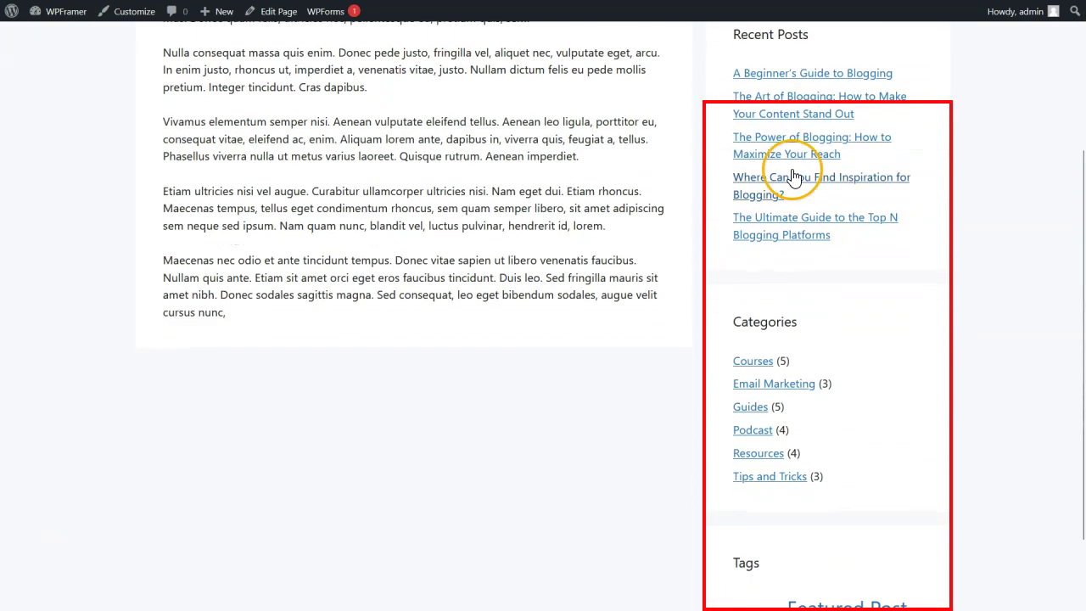
pyautogui.scroll(-2, 792, 174)
pyautogui.scroll(4, 793, 174)
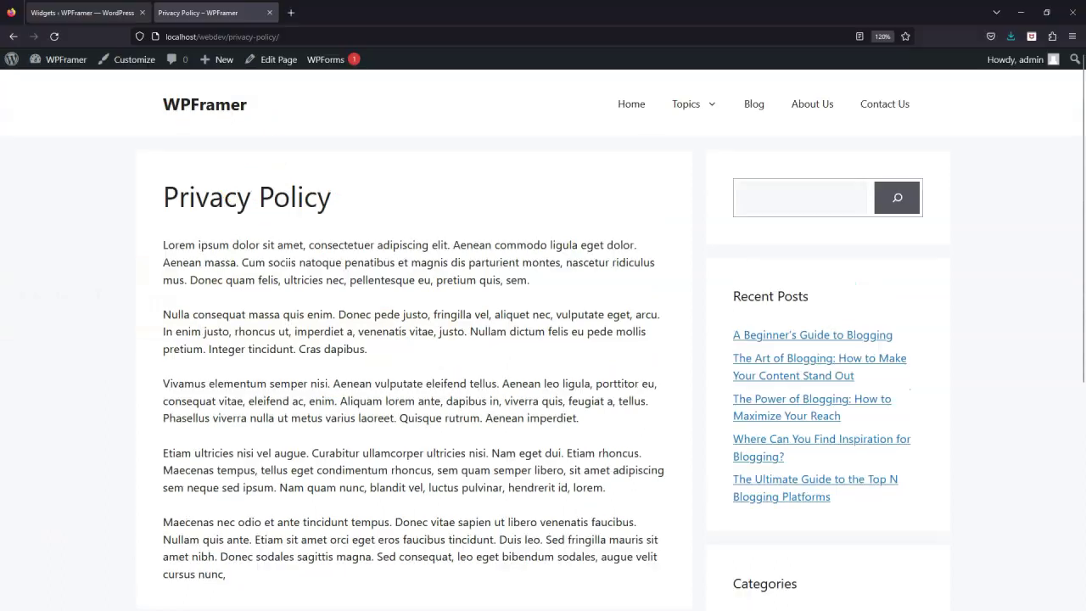
# Step: Return to the WordPress admin and hide the site title in the Customizer's Site Identity settings
pyautogui.click(82, 12)
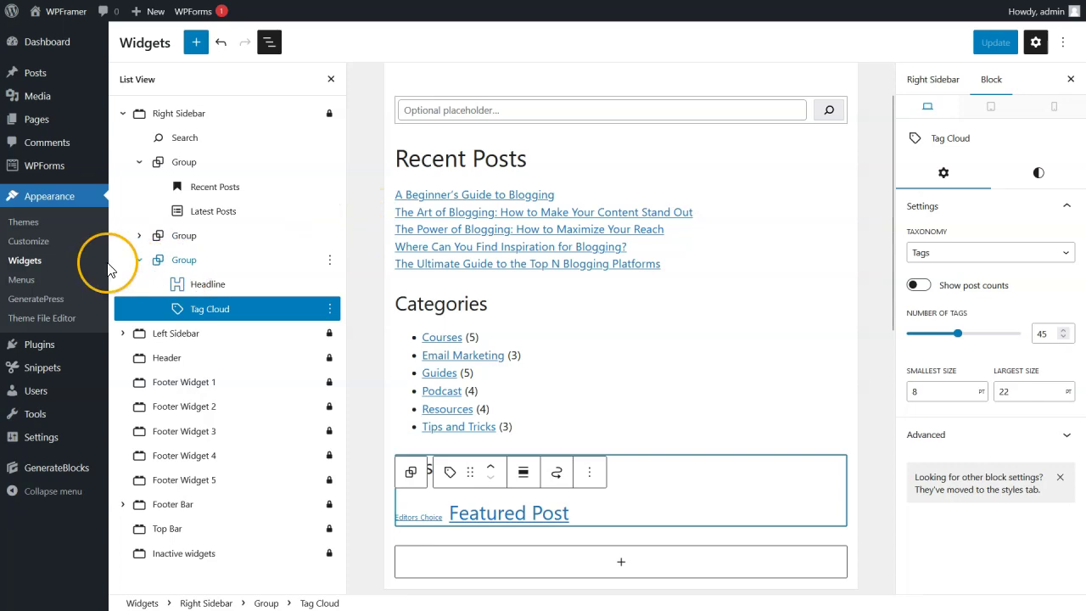
pyautogui.click(44, 241)
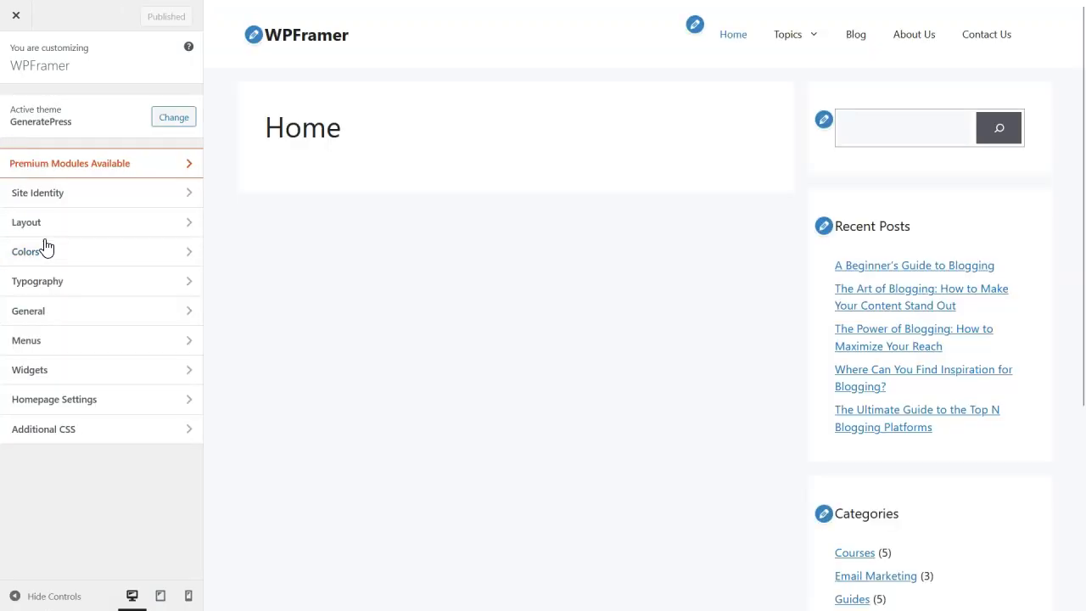
pyautogui.click(53, 194)
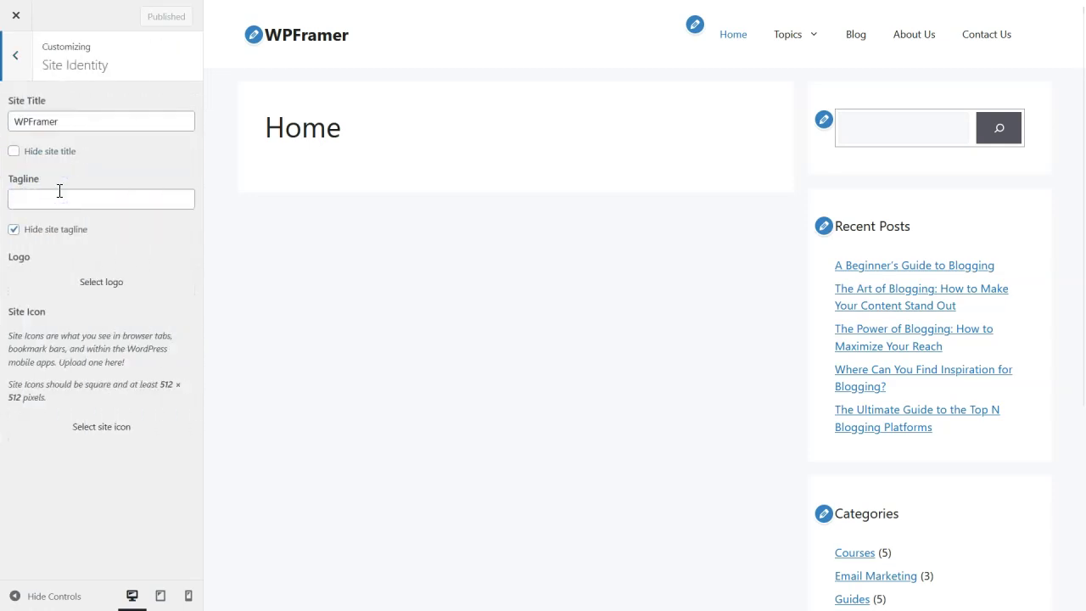
pyautogui.click(14, 151)
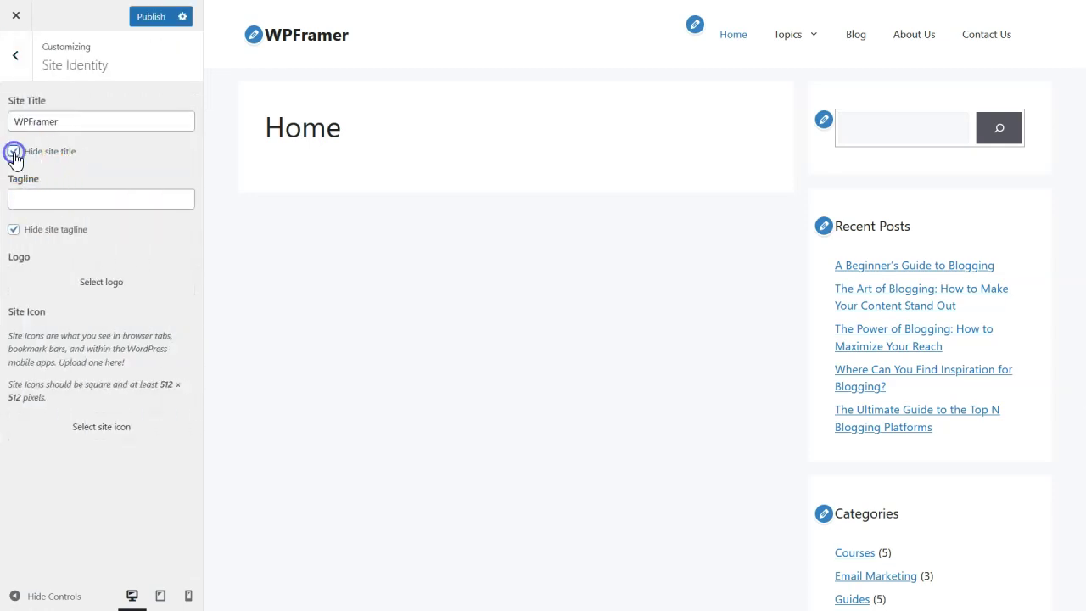
# Step: Set the site logo to logo-1.png from the Media Library without cropping it
pyautogui.click(99, 290)
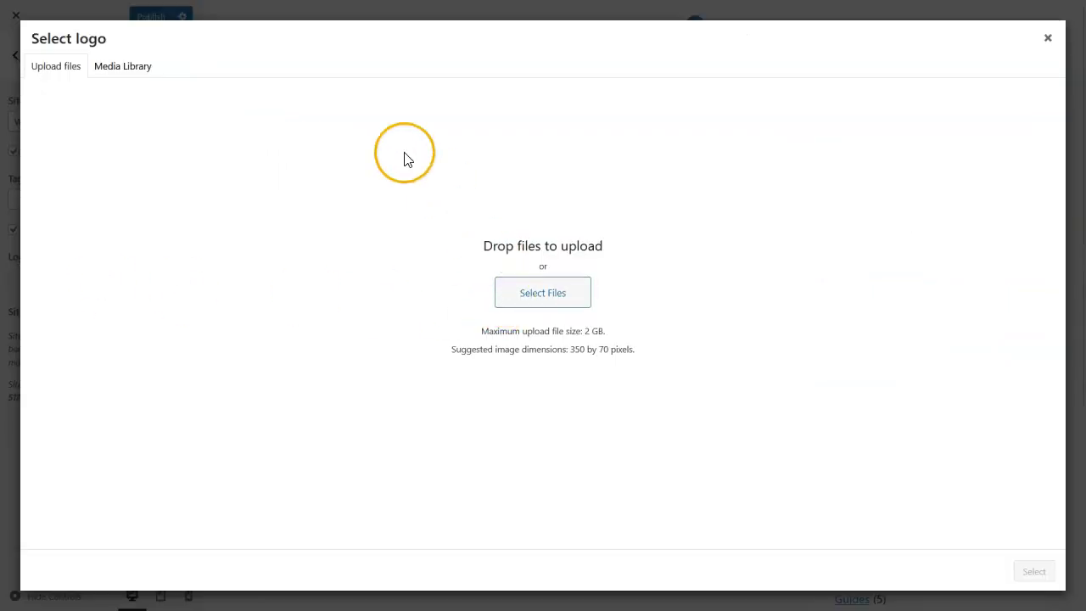
pyautogui.click(140, 68)
pyautogui.click(91, 188)
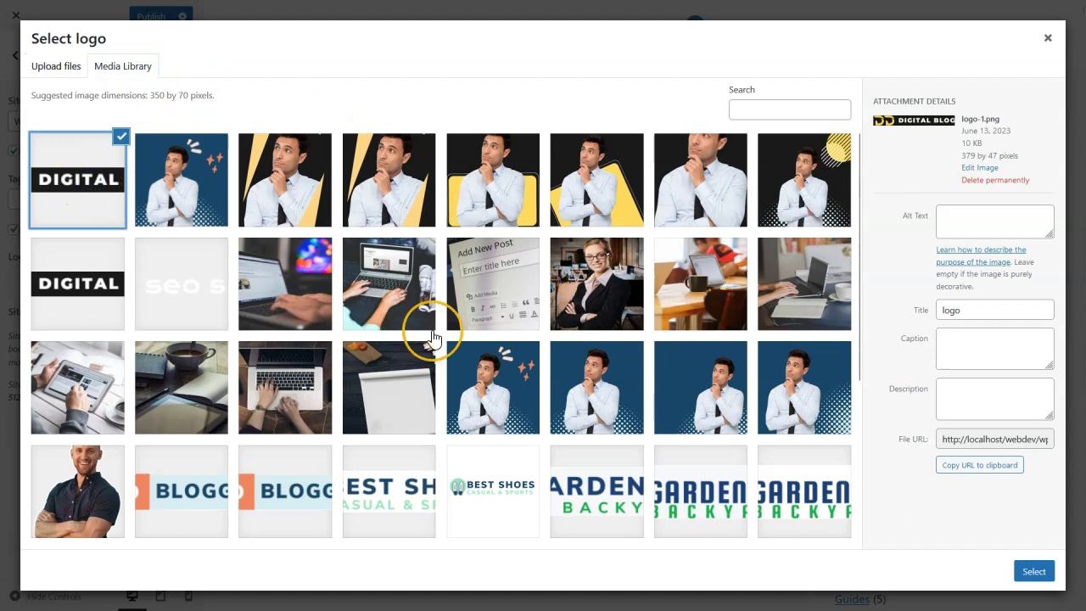
pyautogui.click(1036, 571)
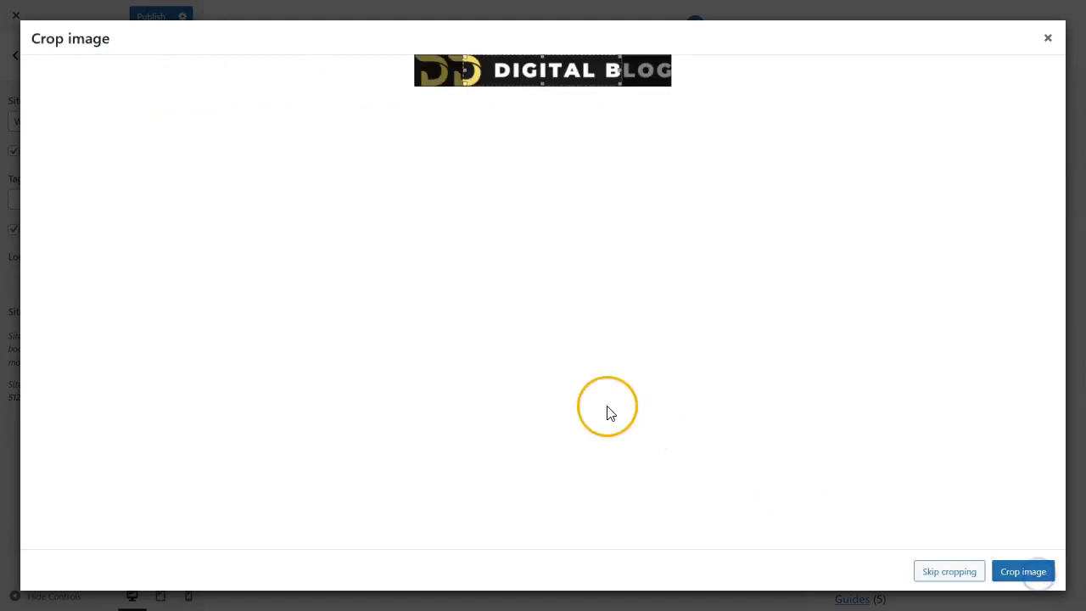
pyautogui.click(947, 572)
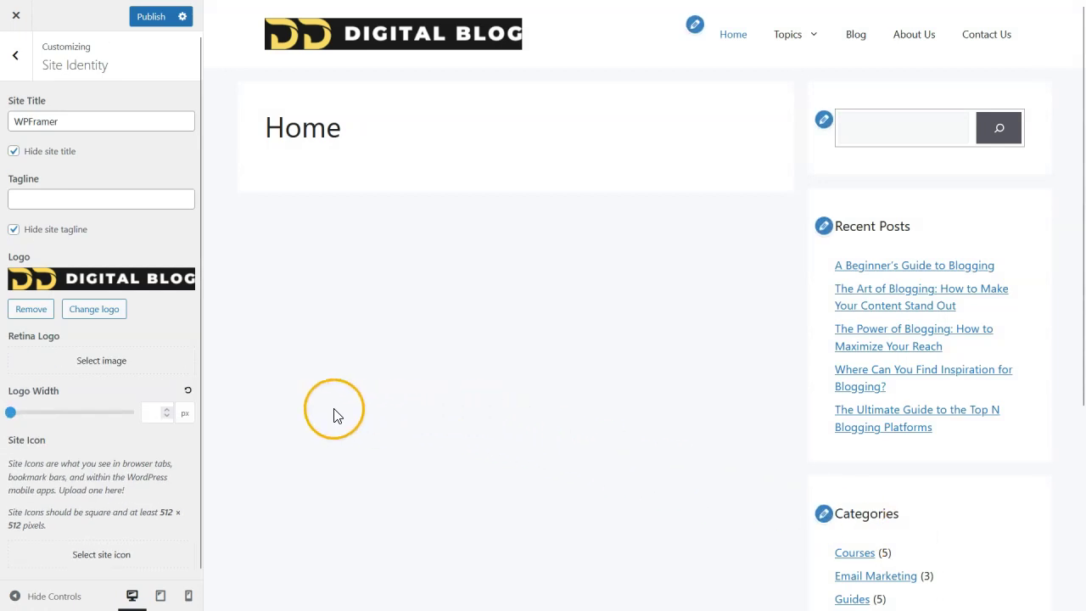
# Step: Set the logo width to 260 px and publish the site identity changes
pyautogui.click(155, 413)
pyautogui.write('260')
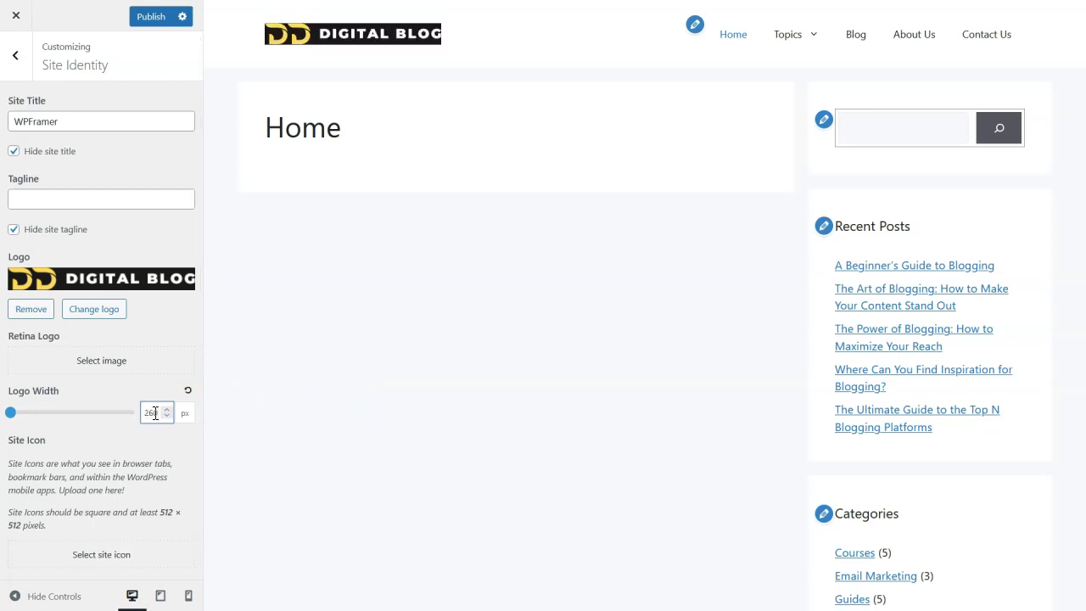
pyautogui.click(152, 17)
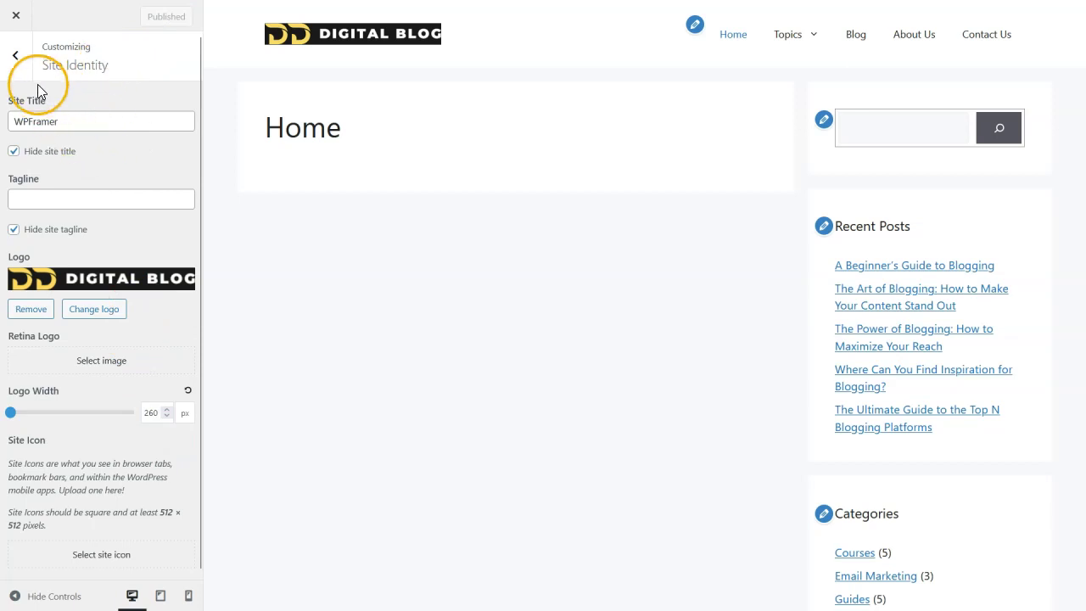
# Step: Review the Container and Header settings in the Customizer's Layout section
pyautogui.click(23, 61)
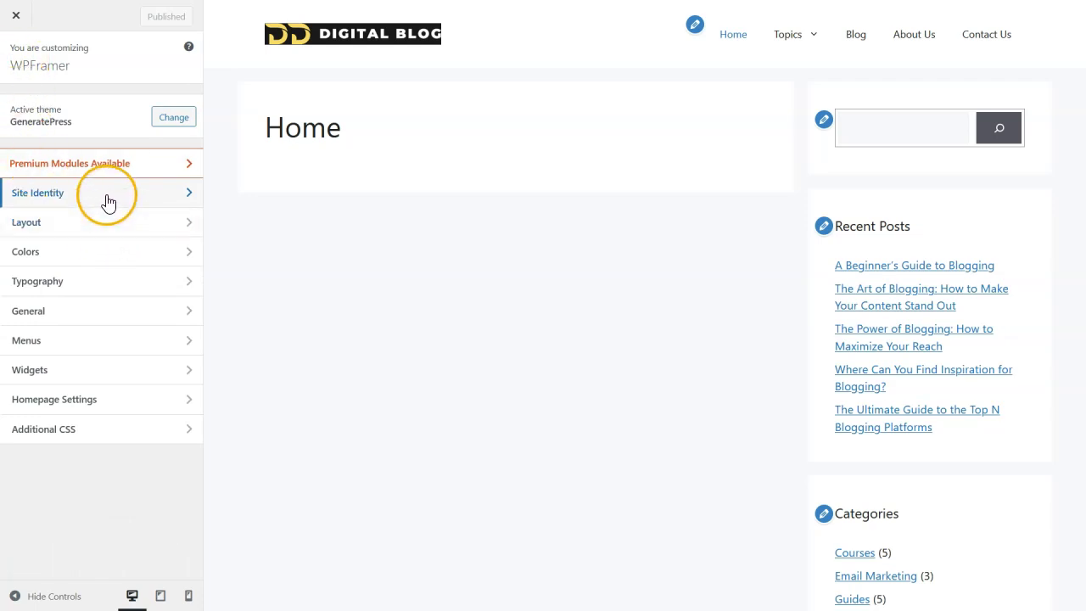
pyautogui.click(100, 224)
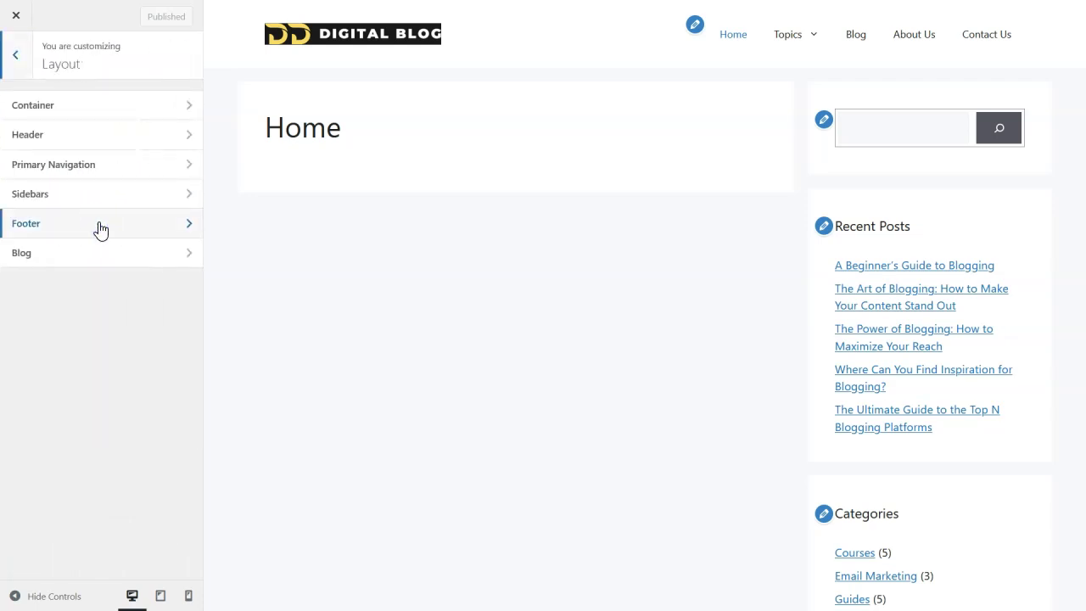
pyautogui.click(78, 108)
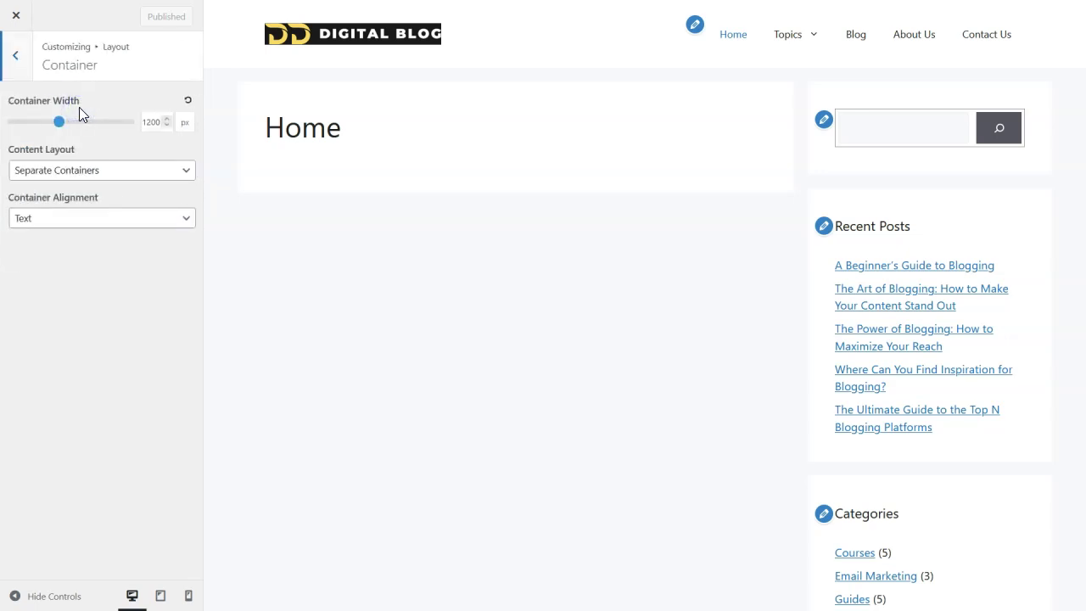
pyautogui.click(16, 55)
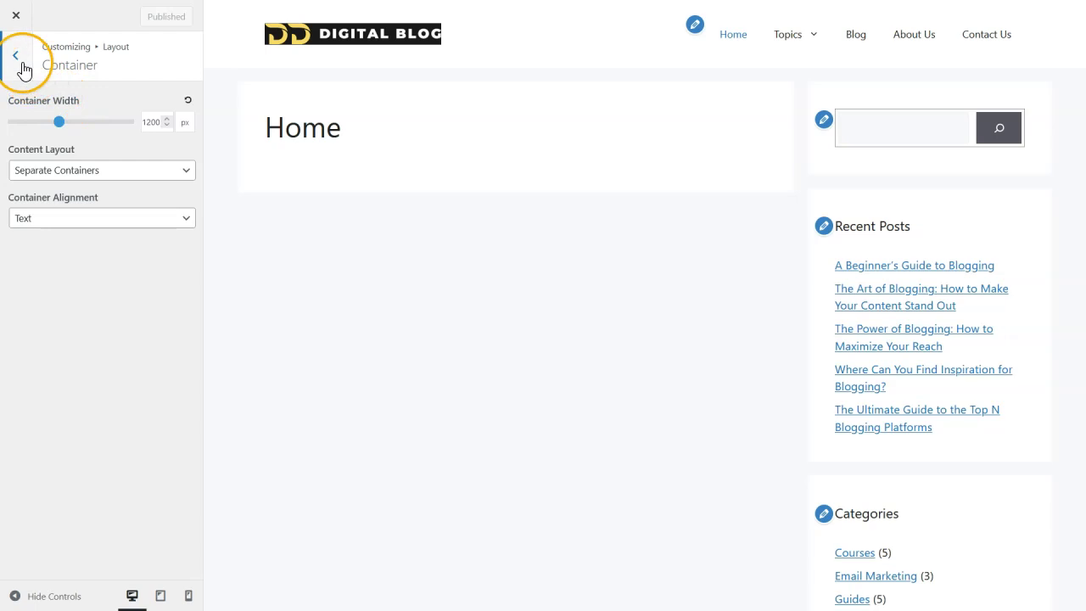
pyautogui.click(55, 138)
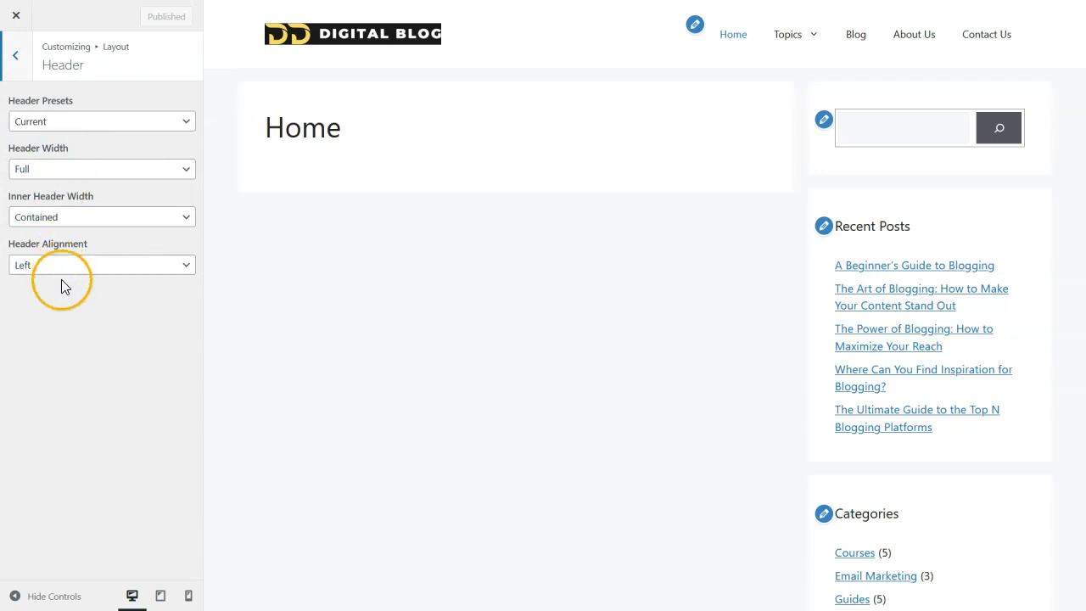
pyautogui.click(15, 56)
# Step: Set the primary navigation's drop point to 1000 px and enable the navigation search modal
pyautogui.click(44, 165)
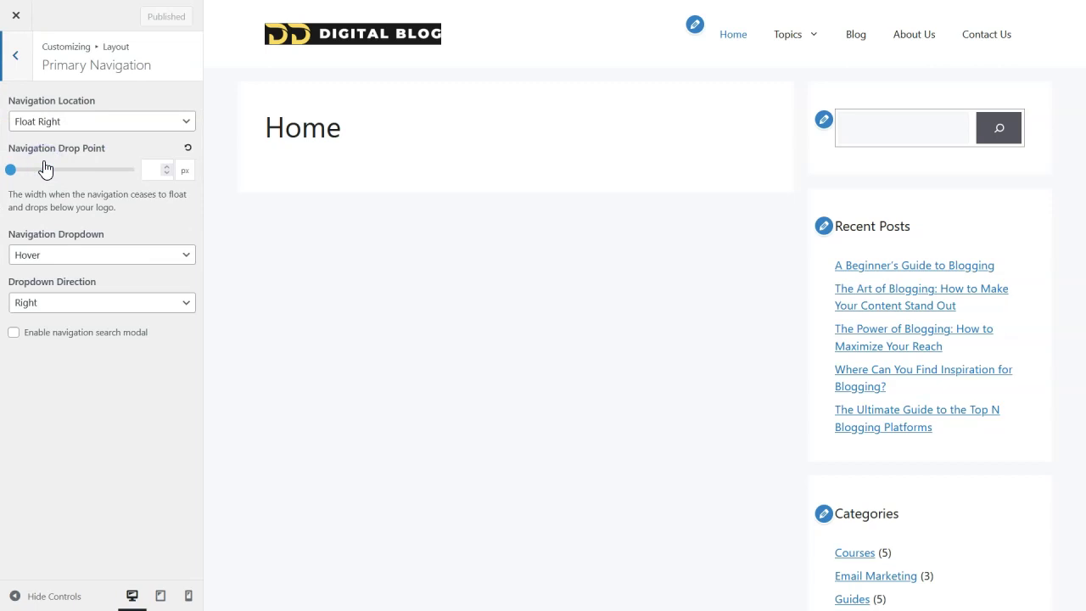
pyautogui.click(149, 172)
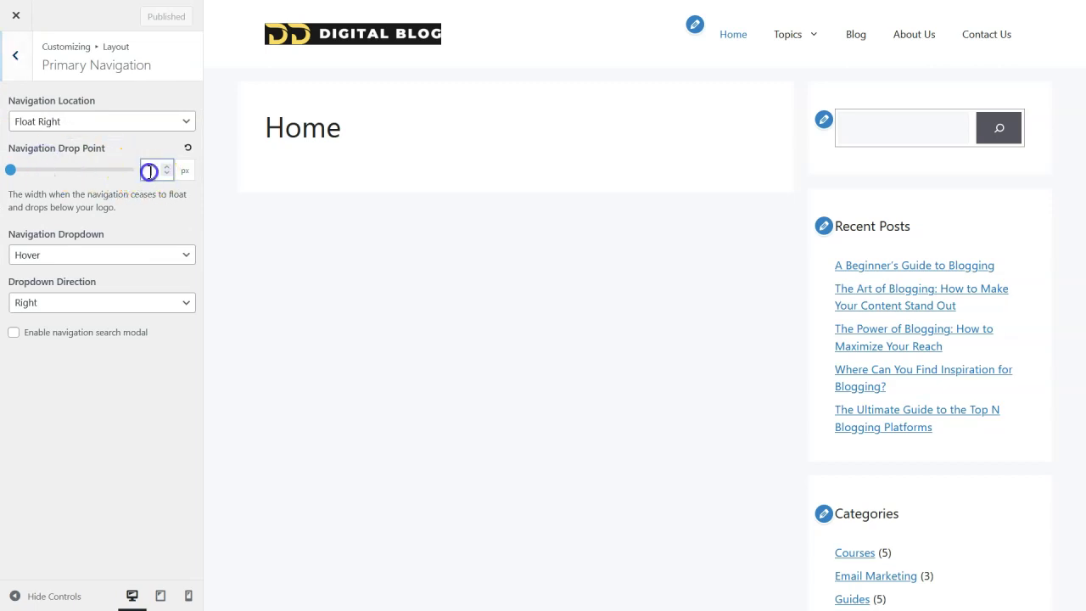
pyautogui.write('1000')
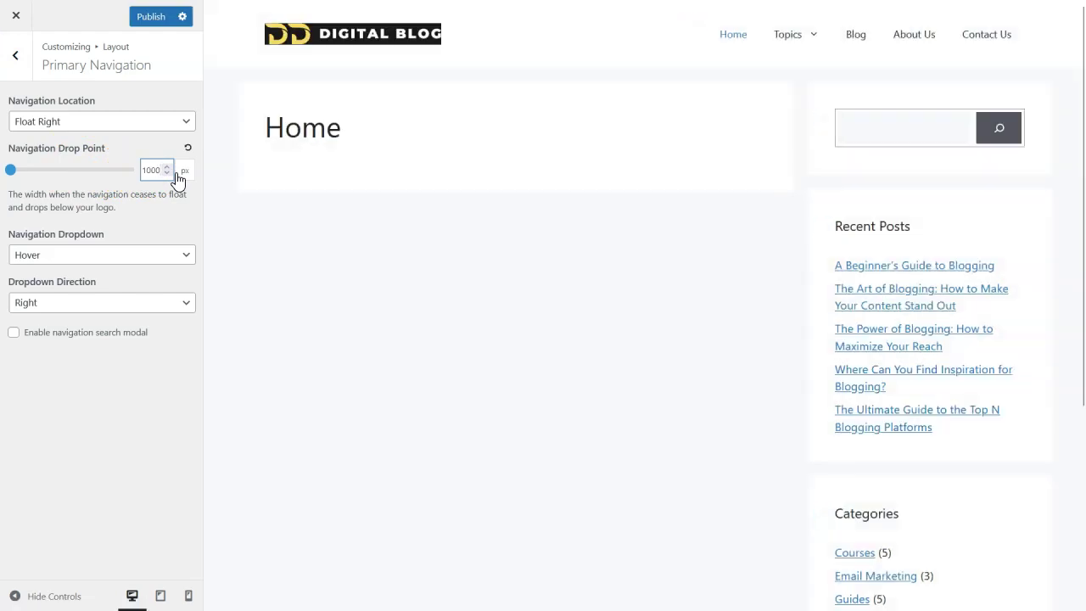
pyautogui.click(108, 258)
pyautogui.click(14, 332)
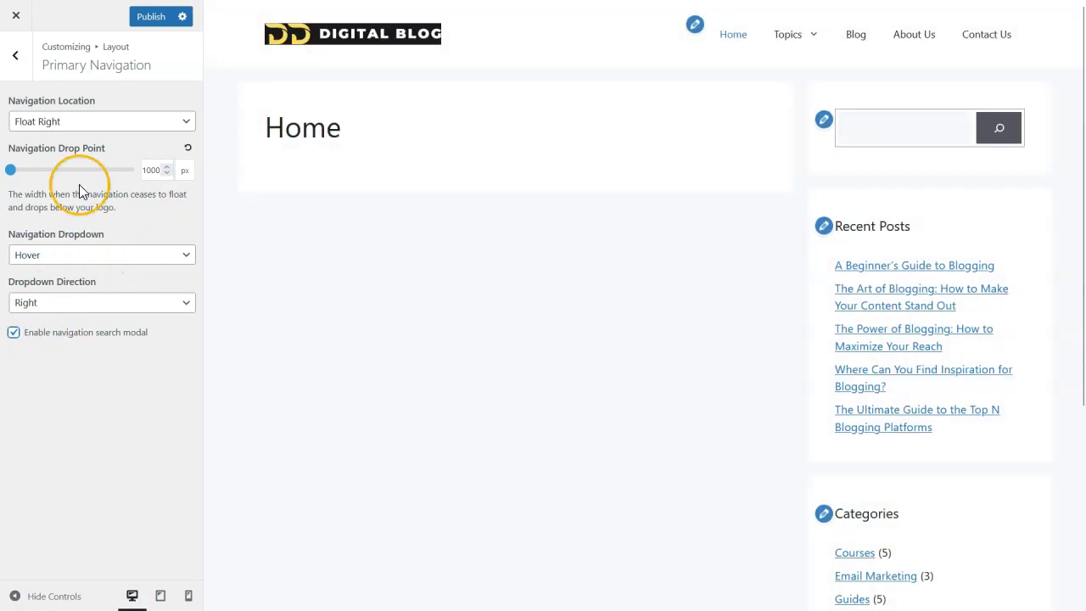
# Step: Review the layout settings for the page, blog and single post sidebars
pyautogui.click(16, 56)
pyautogui.click(55, 199)
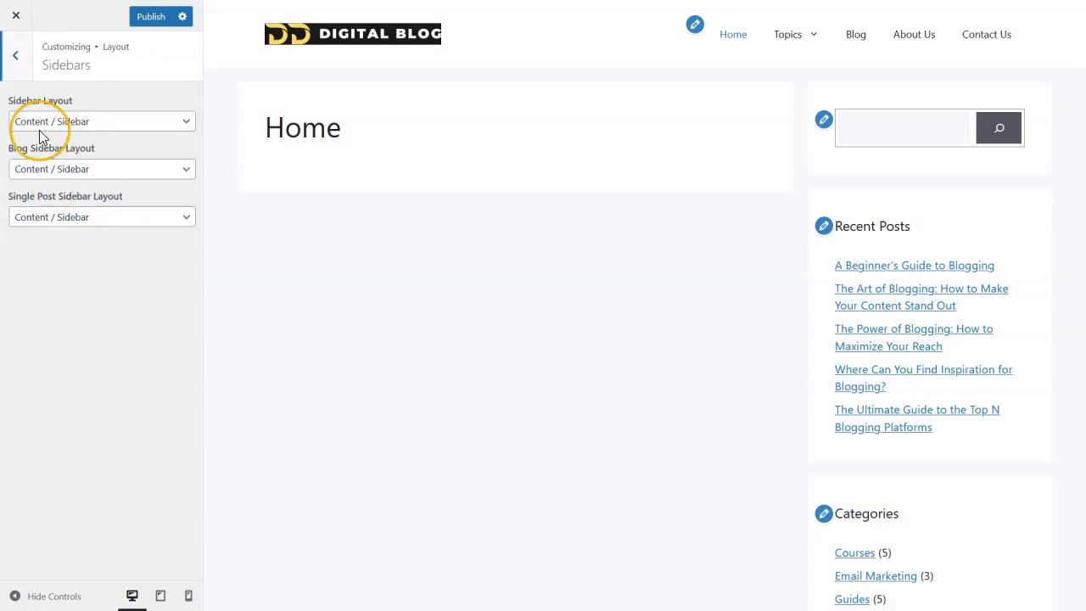
pyautogui.click(20, 67)
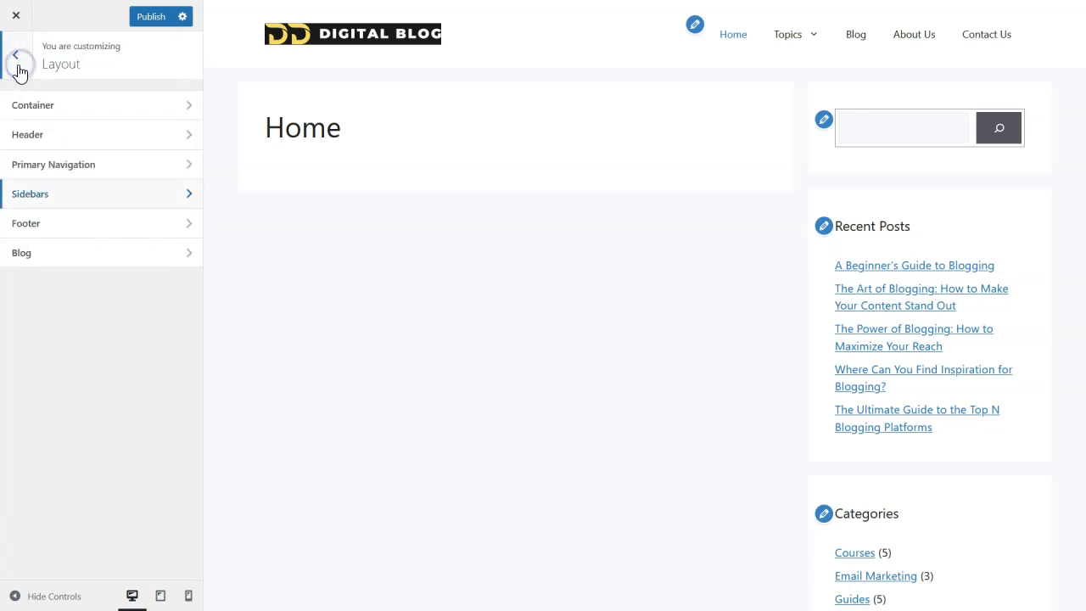
# Step: Set the footer layout to 4 widgets, enable the back to top button, and publish the changes
pyautogui.click(45, 226)
pyautogui.click(51, 222)
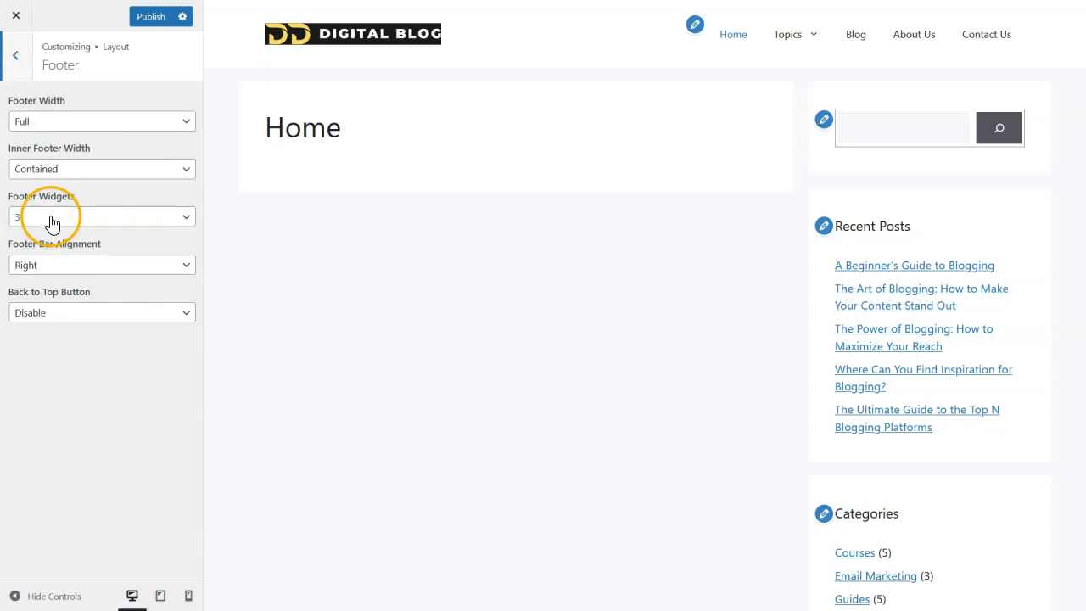
pyautogui.click(50, 219)
pyautogui.click(27, 313)
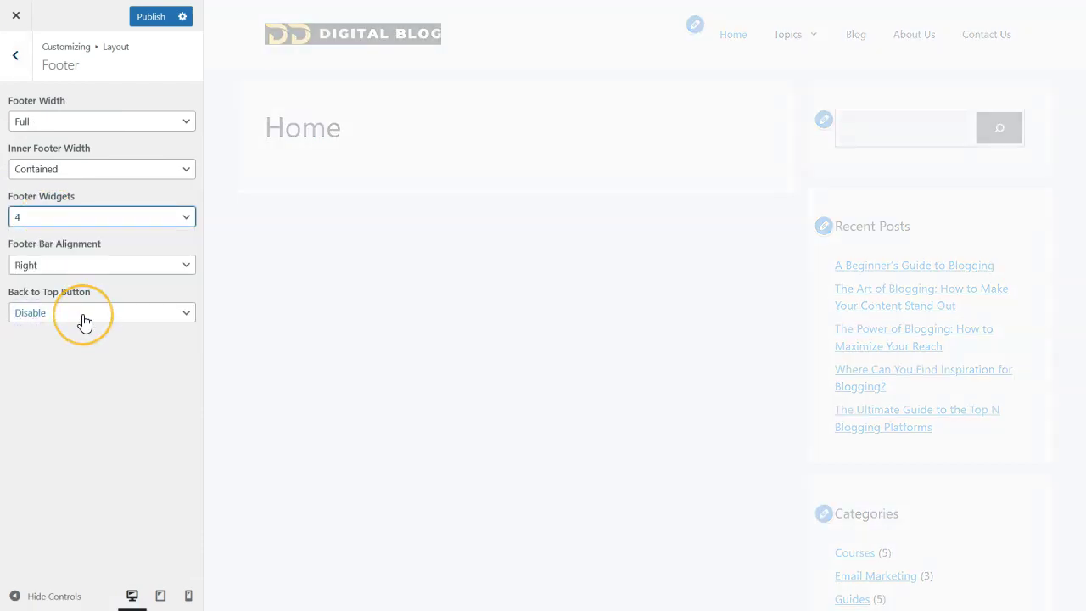
pyautogui.click(83, 317)
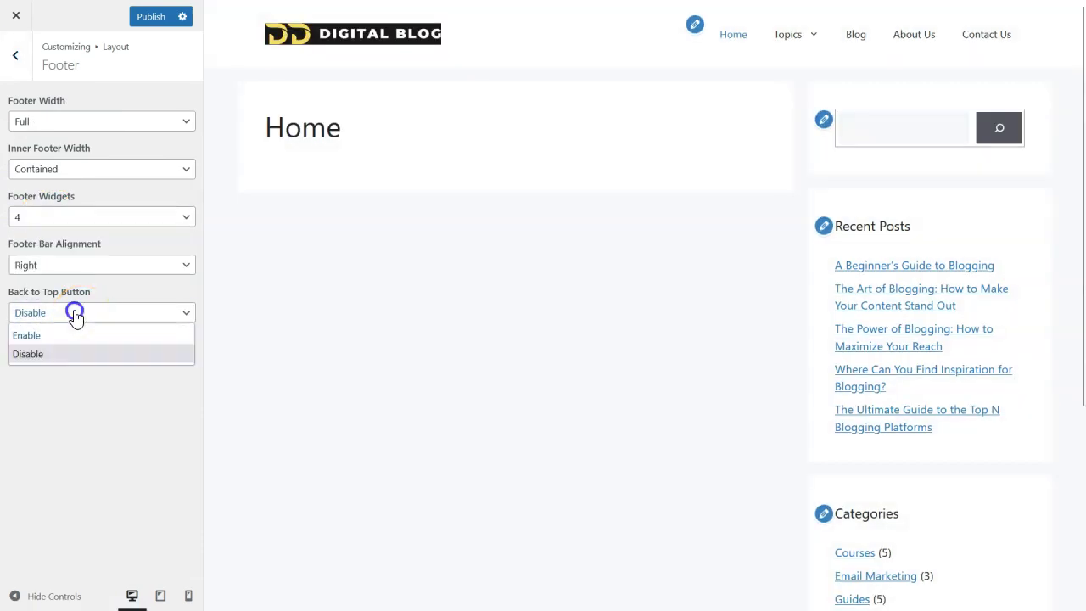
pyautogui.click(67, 334)
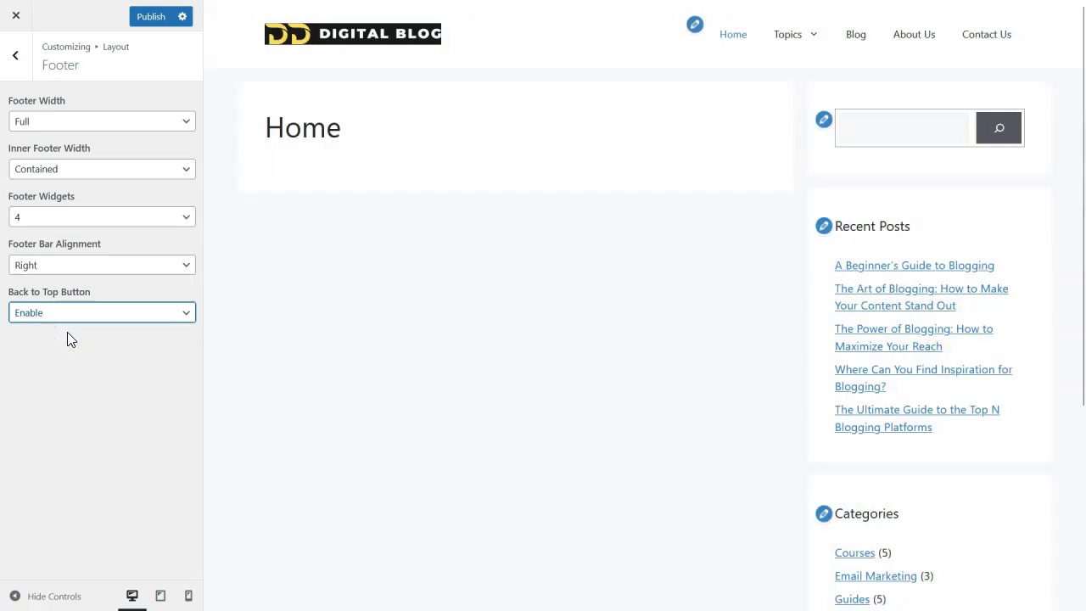
pyautogui.click(141, 23)
# Step: Check the content type setting in the Blog layout section and return to the main Customizer list
pyautogui.click(16, 58)
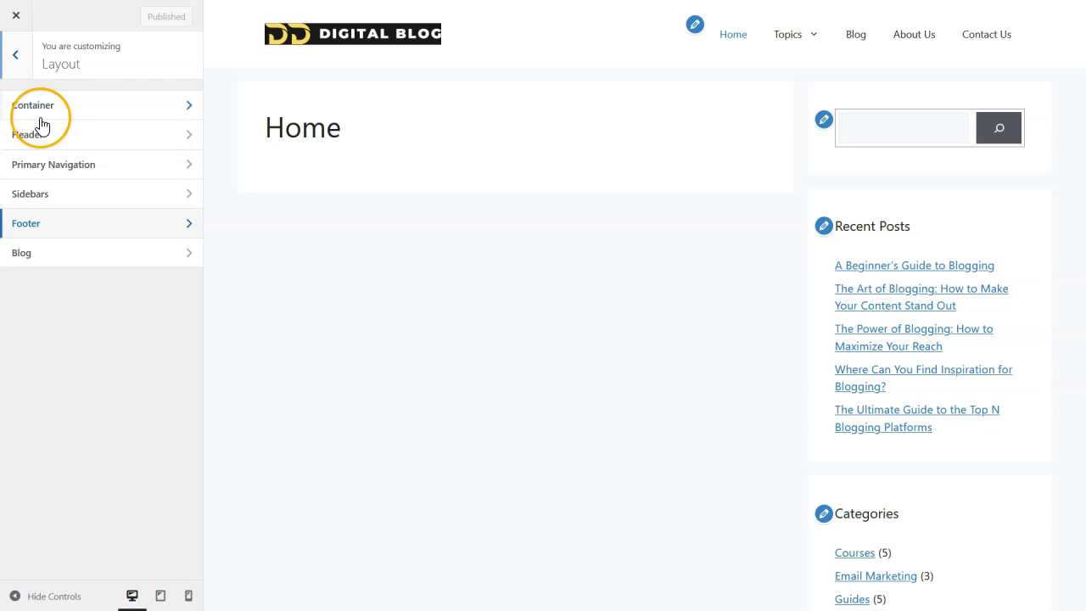
pyautogui.click(51, 256)
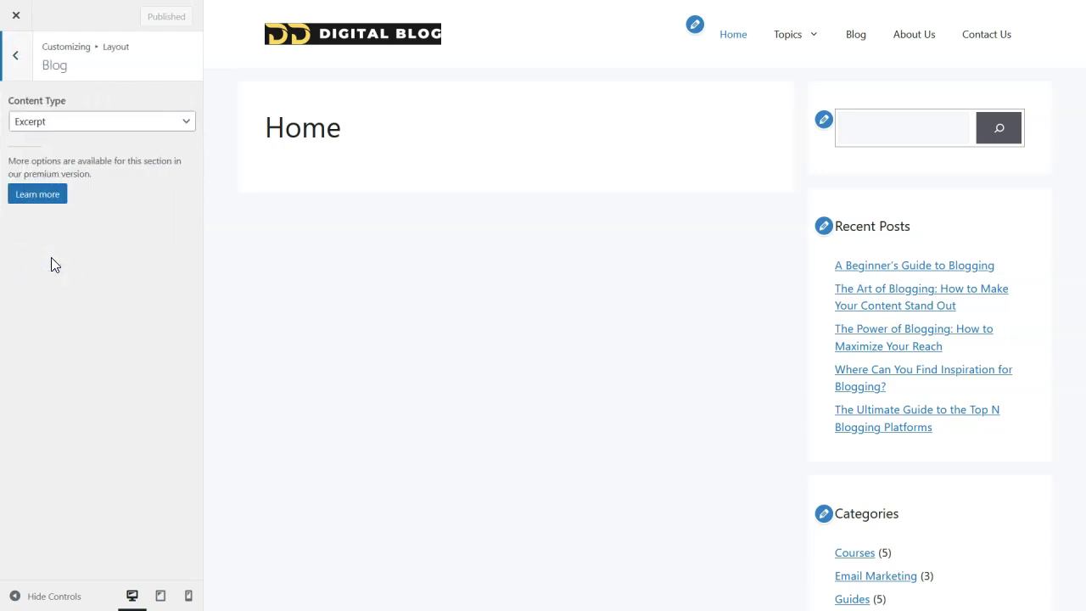
pyautogui.click(22, 59)
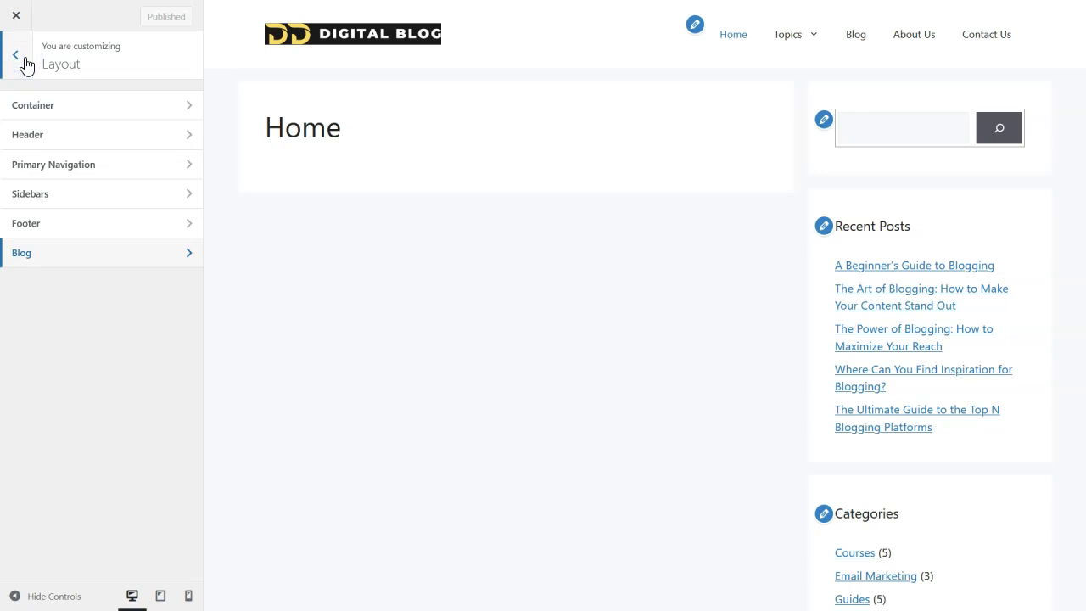
pyautogui.click(18, 59)
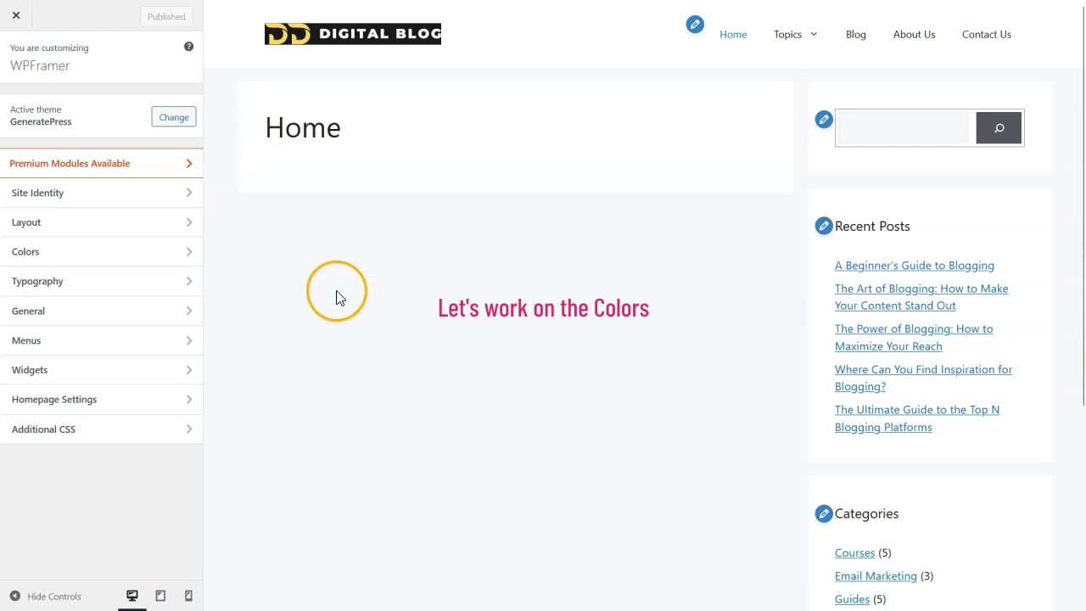
# Step: Change the global accent color to #FFD95A
pyautogui.click(170, 259)
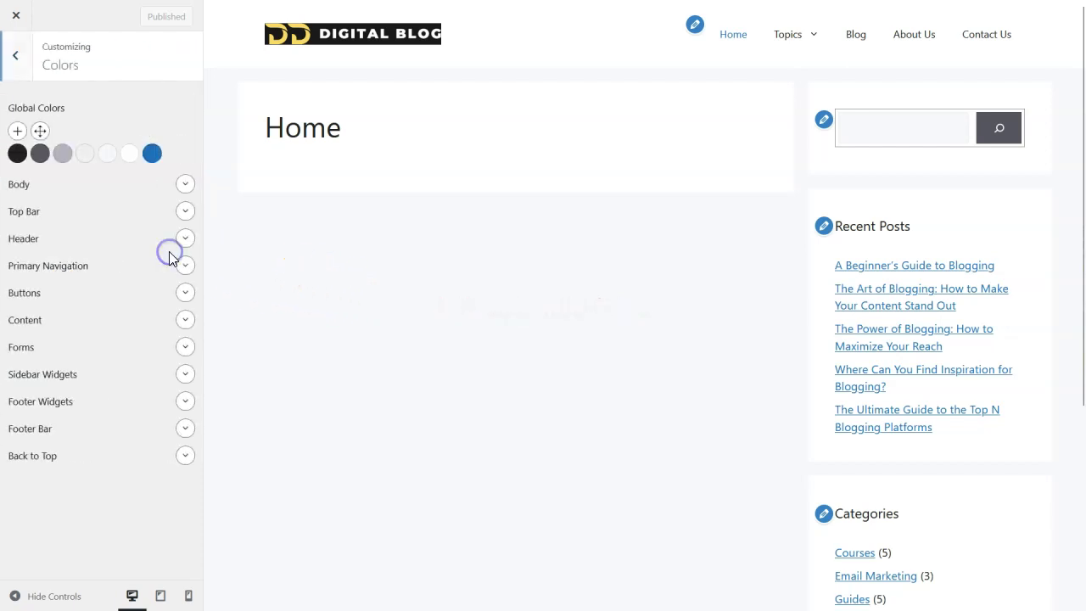
pyautogui.click(152, 154)
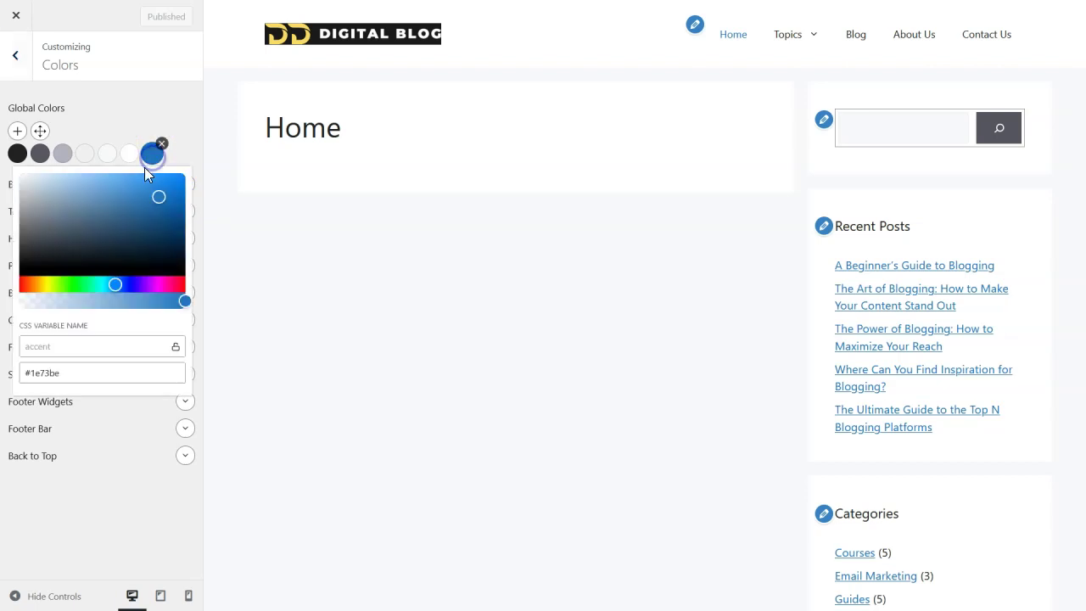
pyautogui.doubleClick(86, 373)
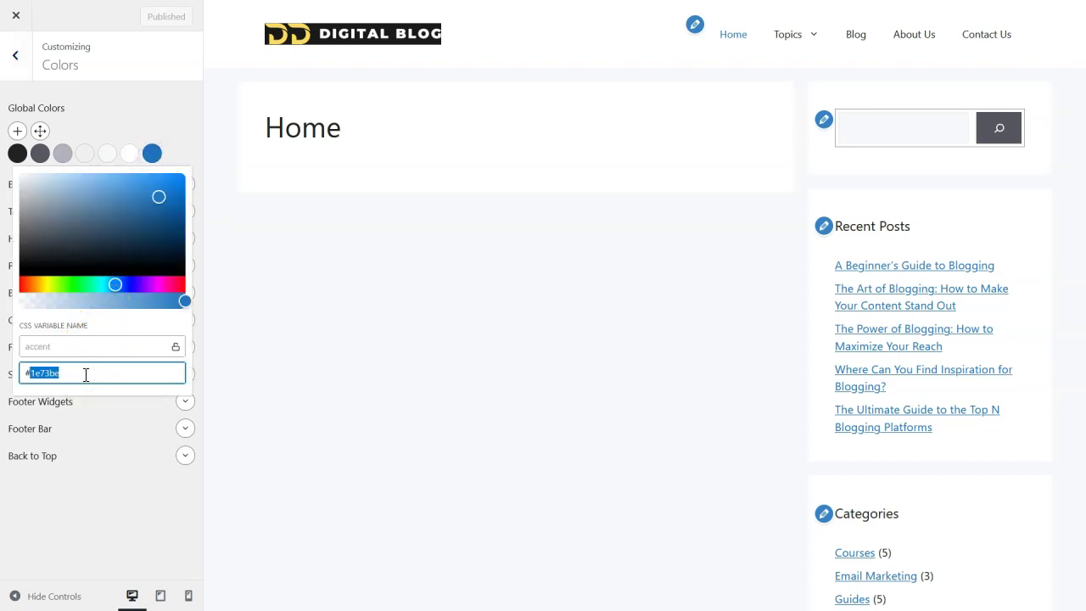
pyautogui.write('FF')
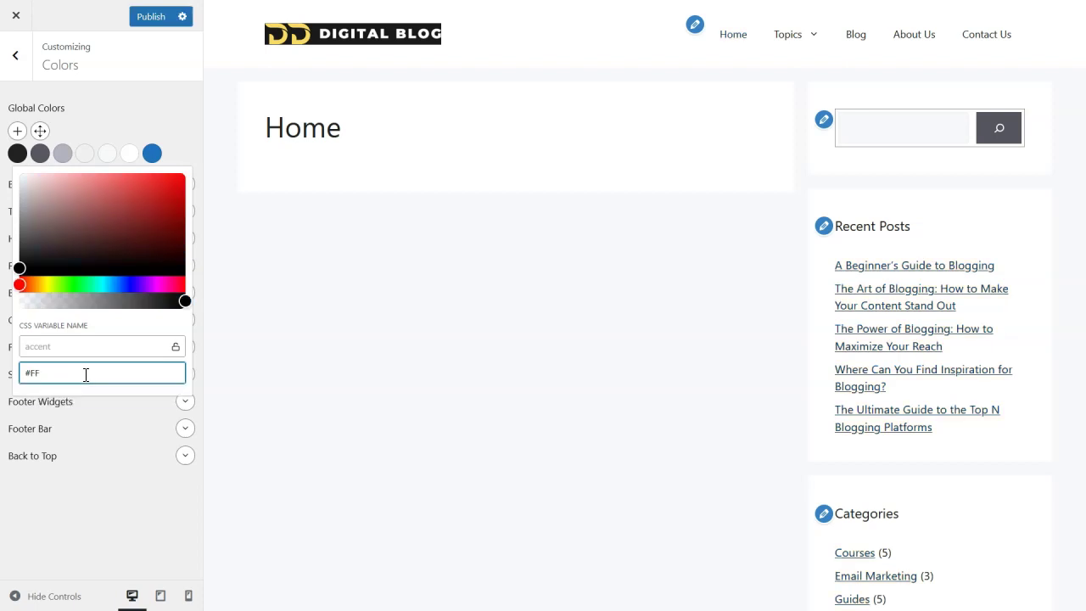
pyautogui.write('D')
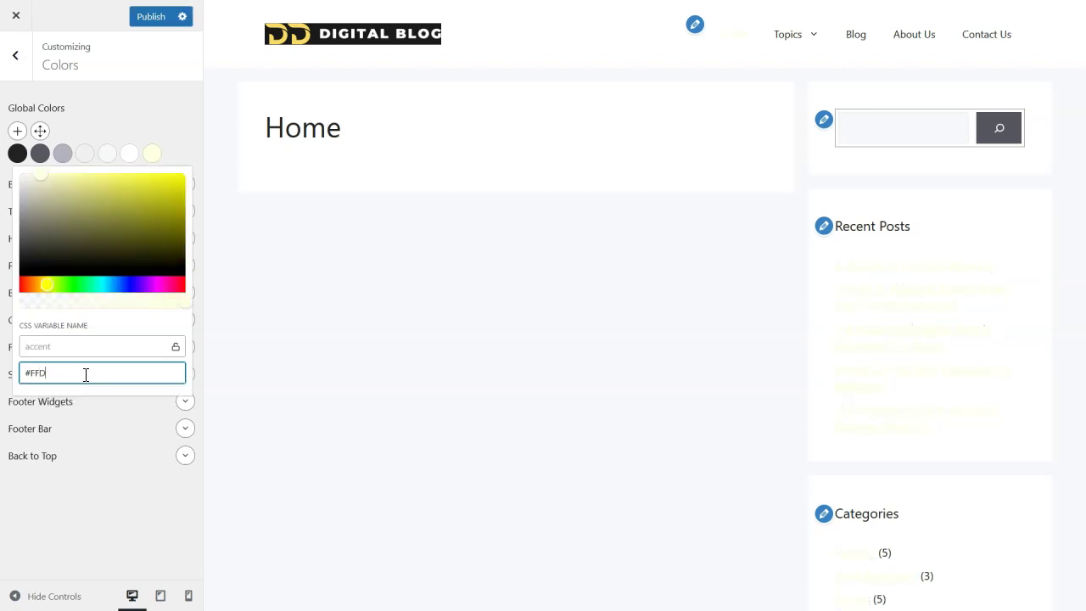
pyautogui.write('95A')
pyautogui.click(99, 361)
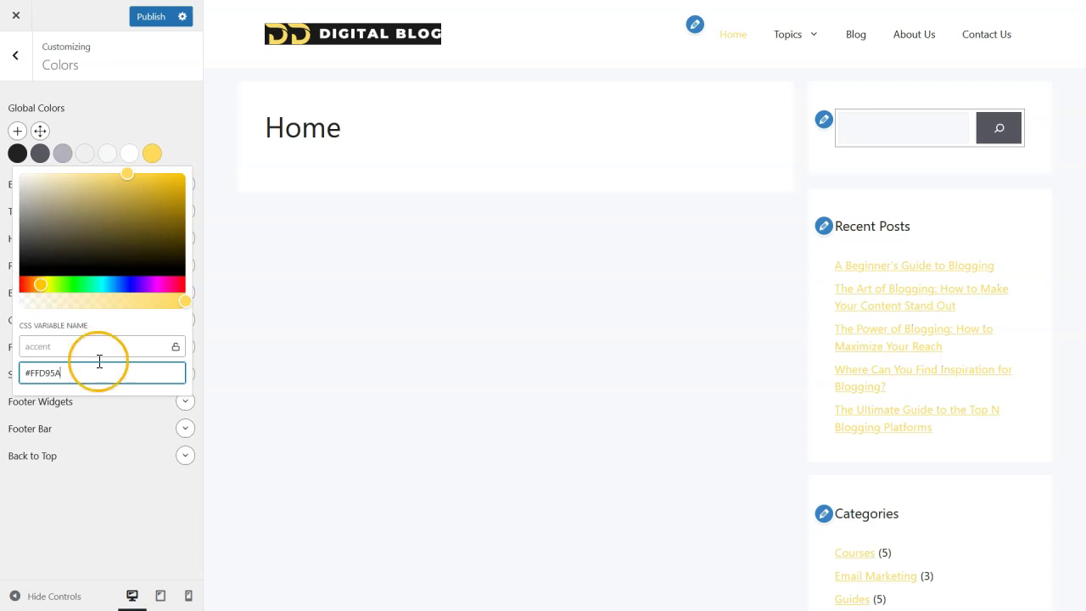
pyautogui.click(181, 142)
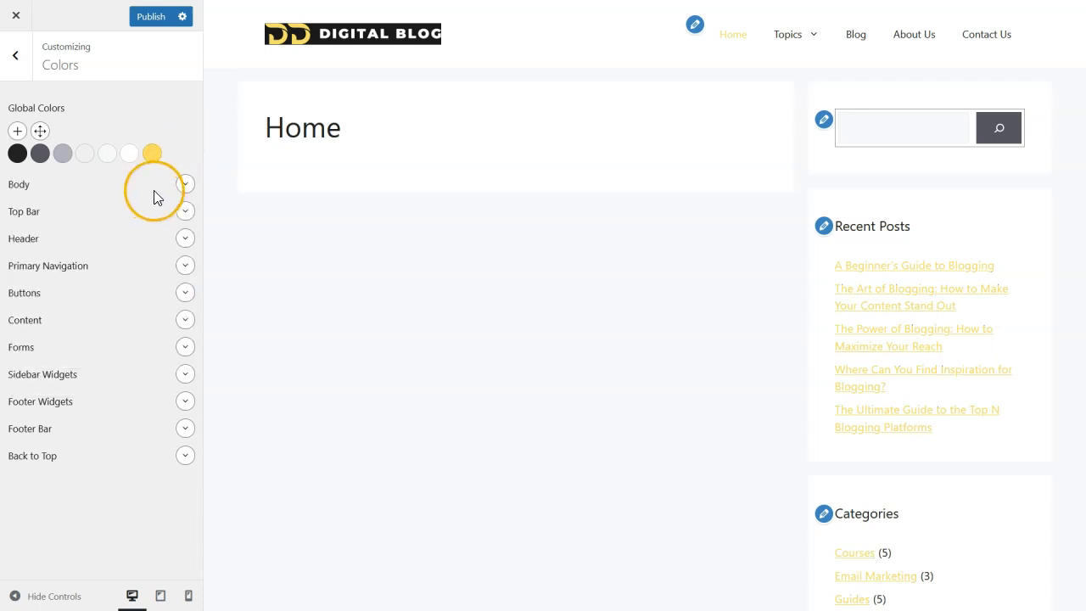
# Step: Add a new global color named accent-2 with the value #0ea293
pyautogui.click(17, 131)
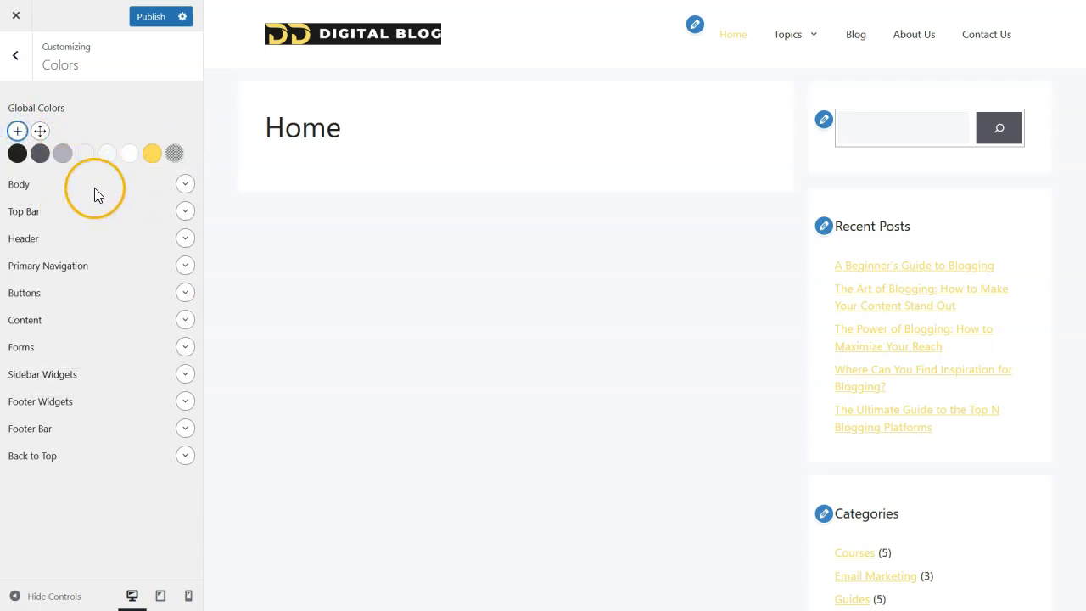
pyautogui.click(174, 154)
pyautogui.tripleClick(67, 351)
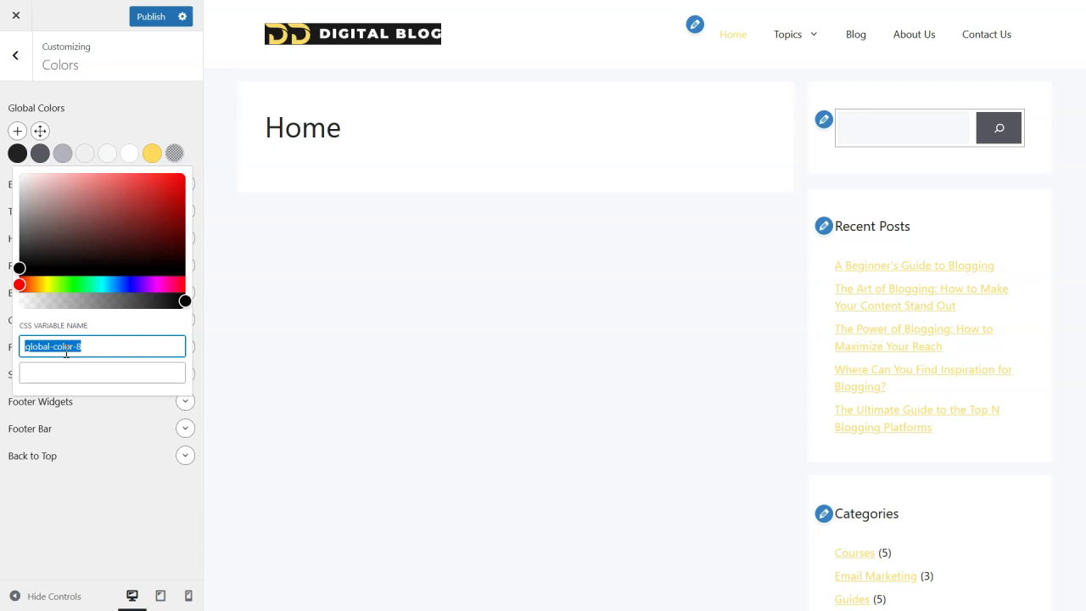
pyautogui.write('acce')
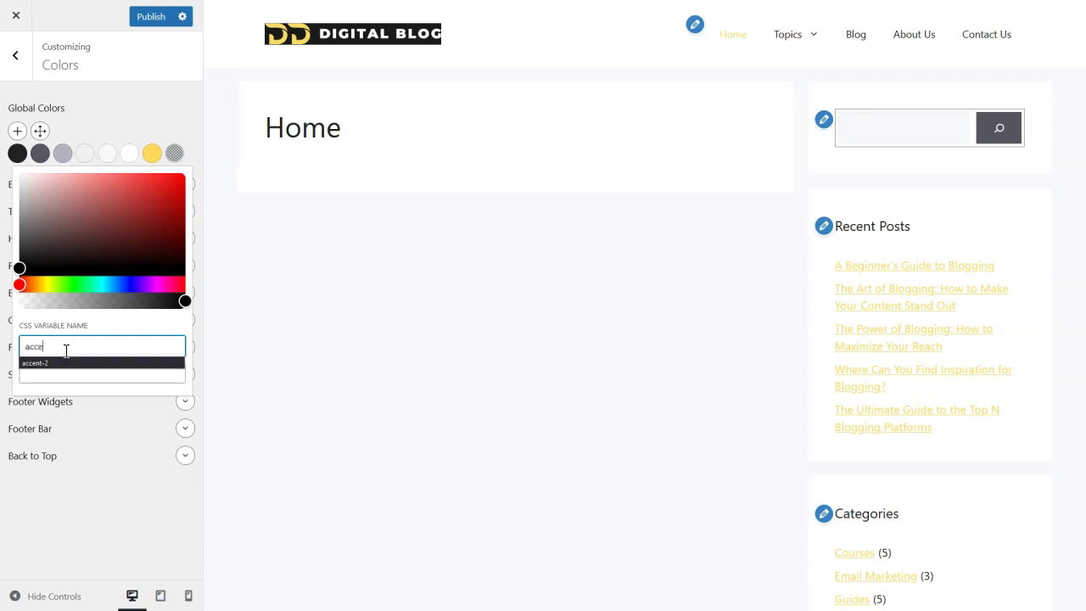
pyautogui.write('nt-2')
pyautogui.click(64, 374)
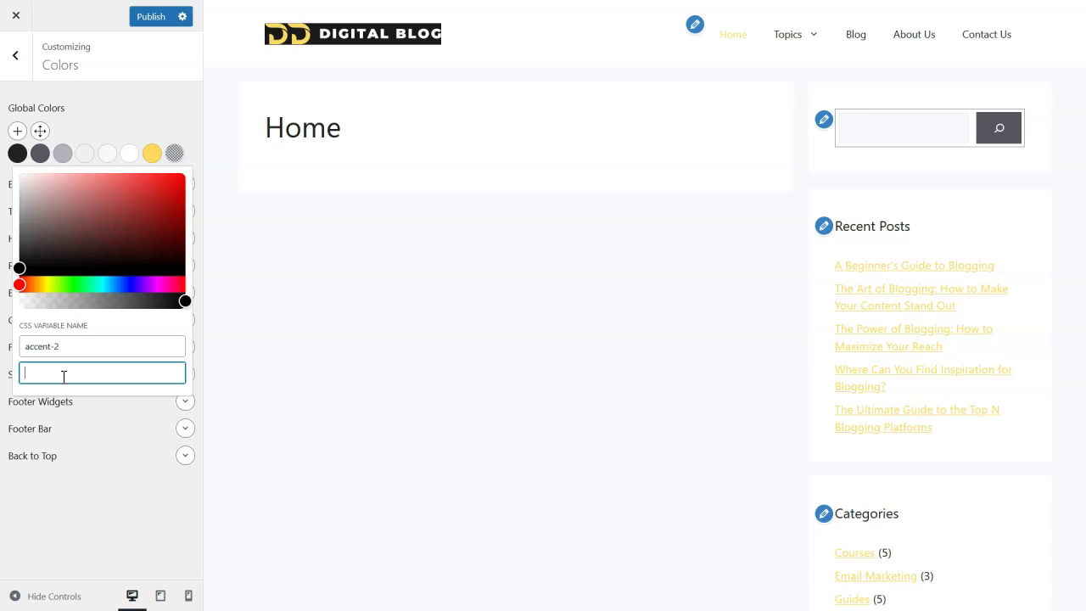
pyautogui.write('0ea')
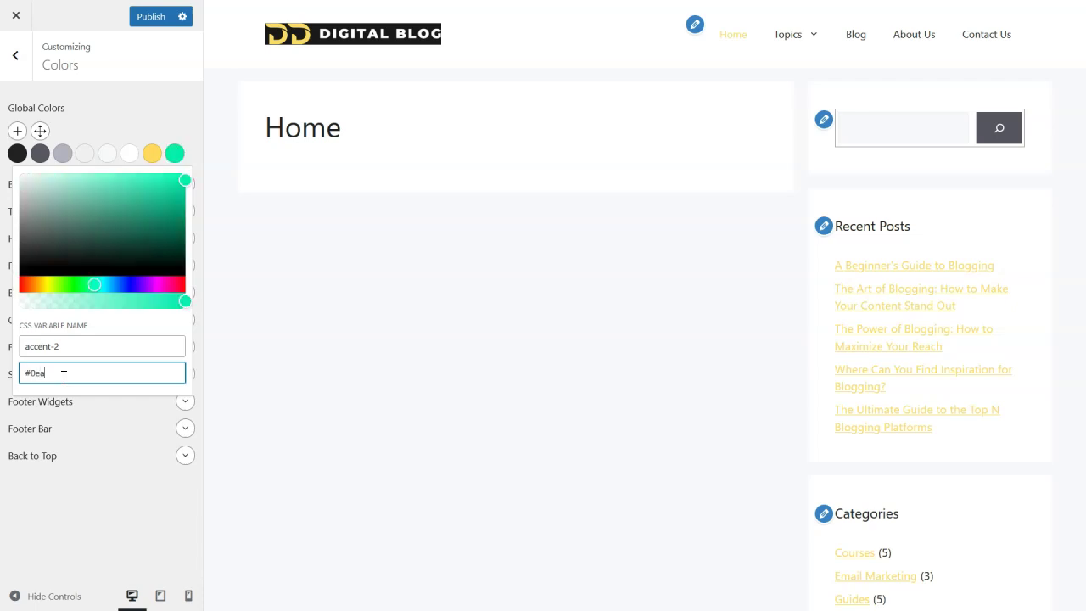
pyautogui.write('293')
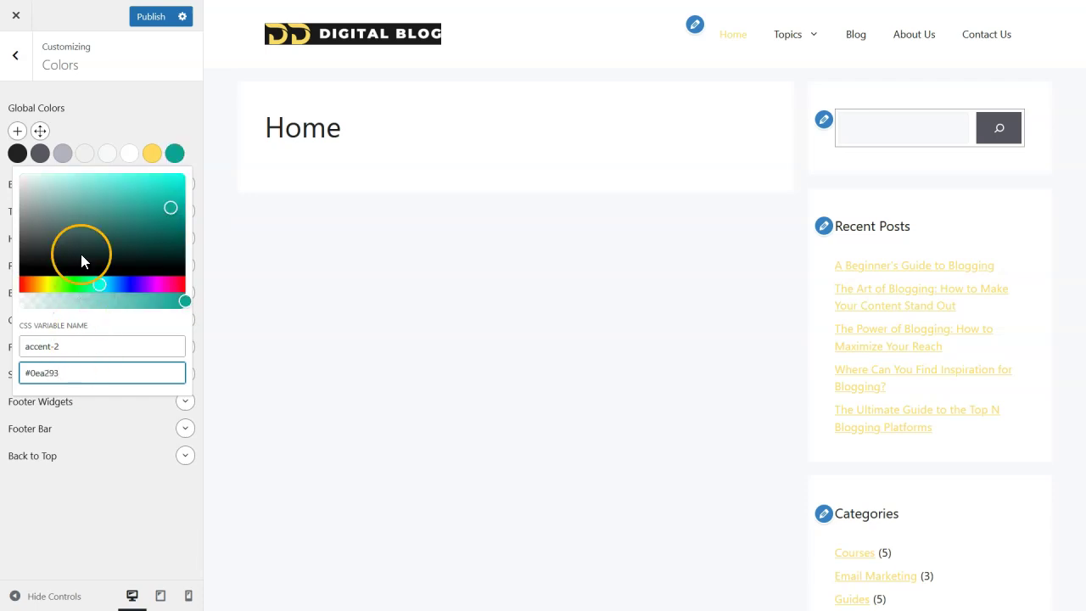
pyautogui.click(168, 128)
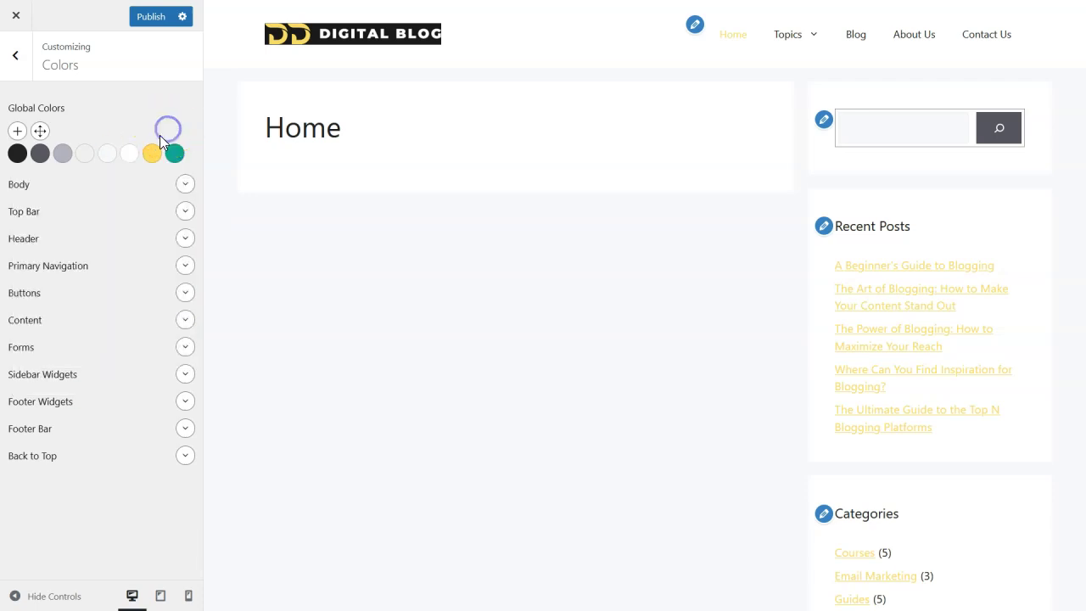
# Step: Add a new global color named highlight with the value #d7eef2
pyautogui.click(17, 131)
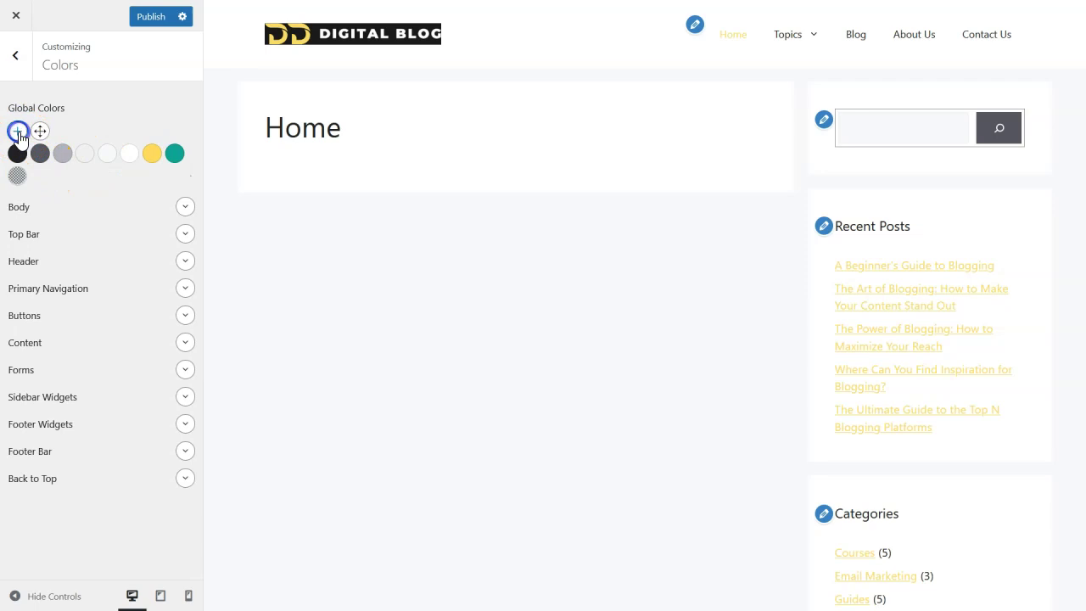
pyautogui.click(19, 177)
pyautogui.tripleClick(52, 371)
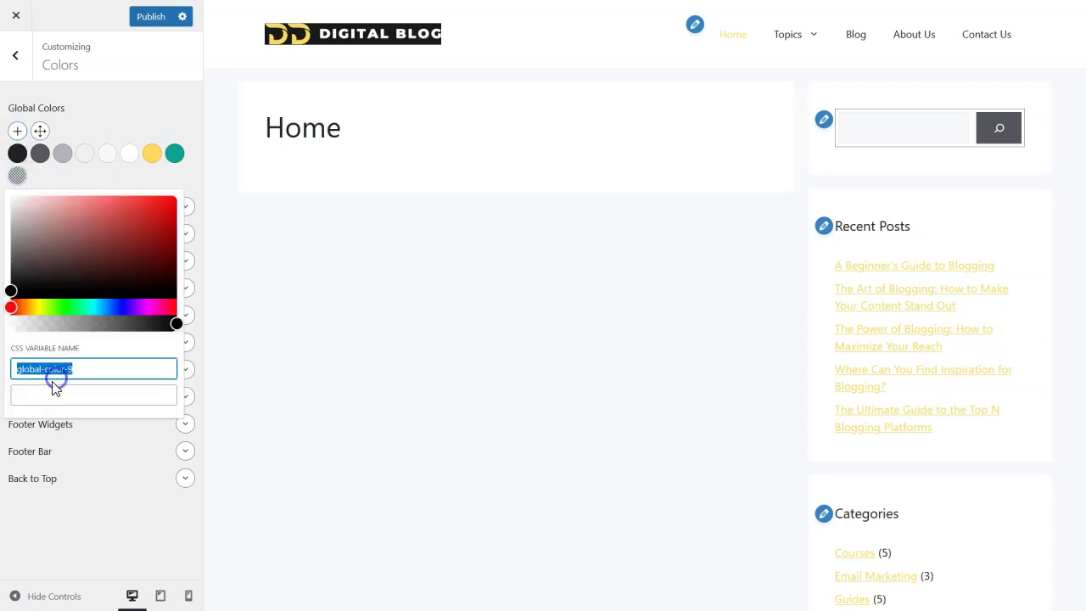
pyautogui.write('highlight')
pyautogui.click(40, 395)
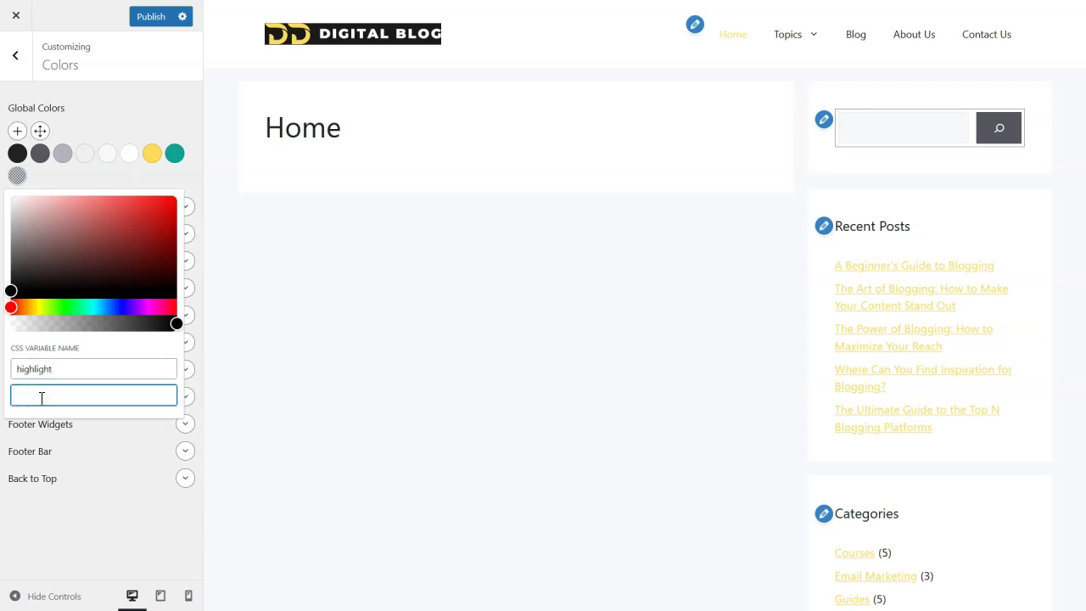
pyautogui.write('d7ee')
pyautogui.write('e')
pyautogui.write('f2')
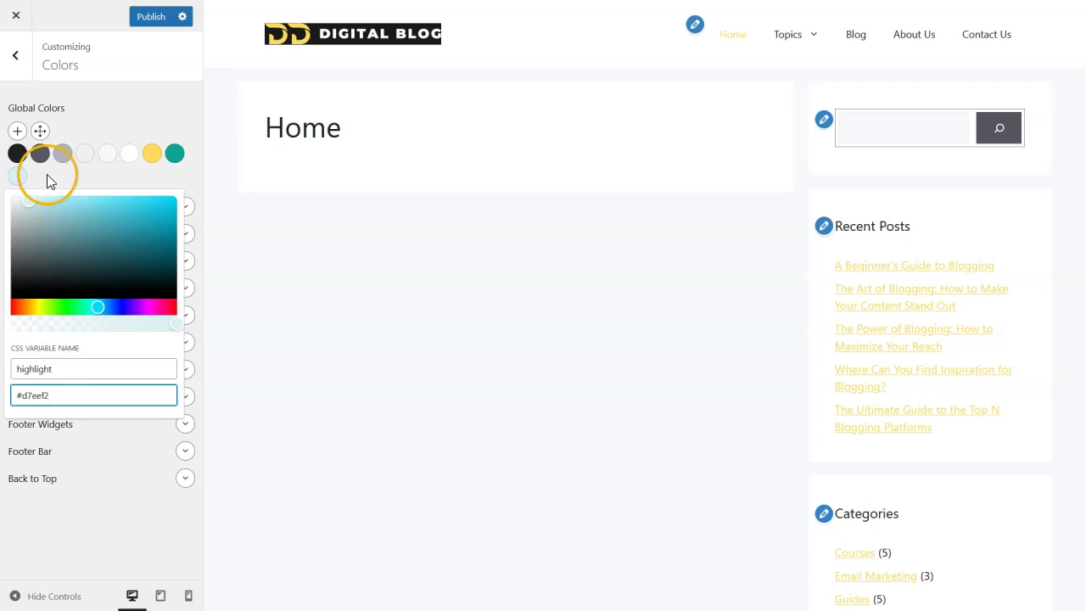
pyautogui.click(47, 178)
# Step: Add a new global color named background-1 with the value #1a1a1a
pyautogui.click(17, 131)
pyautogui.click(40, 176)
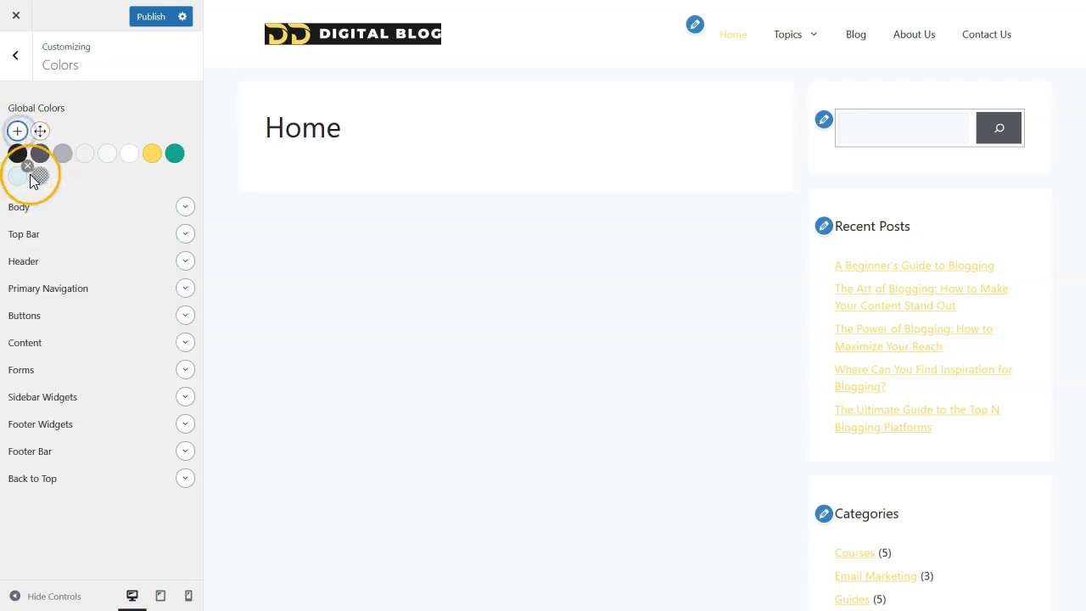
pyautogui.tripleClick(73, 368)
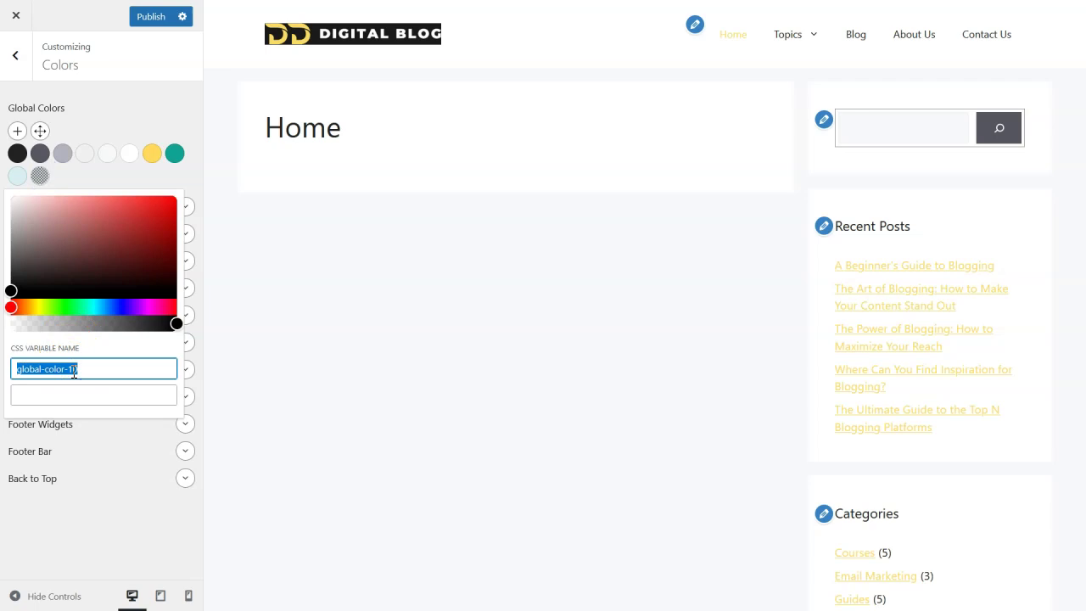
pyautogui.write('background-1')
pyautogui.click(68, 396)
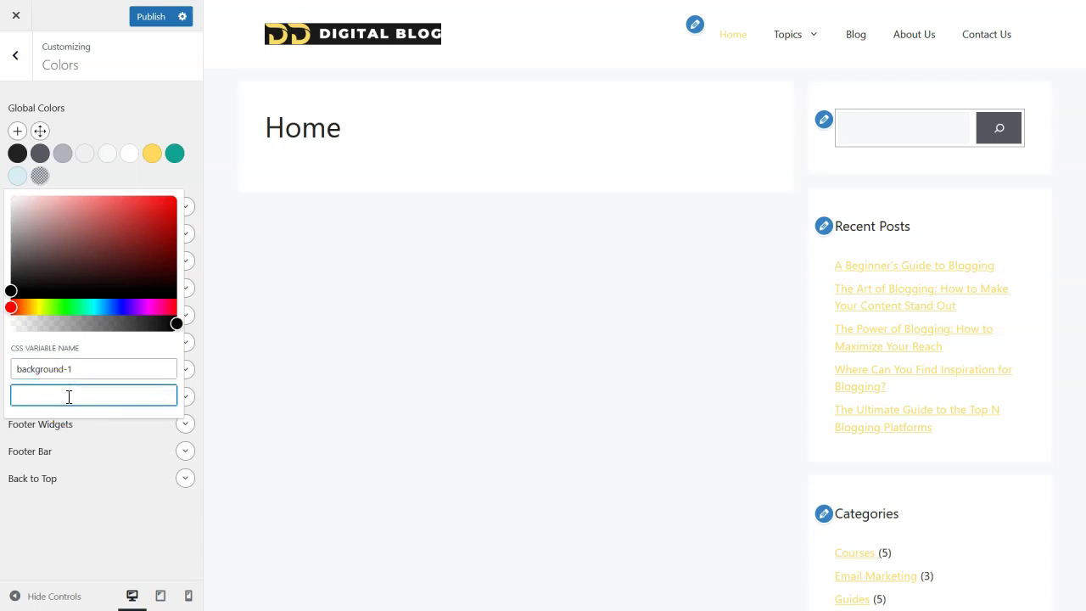
pyautogui.write('1a1a1a')
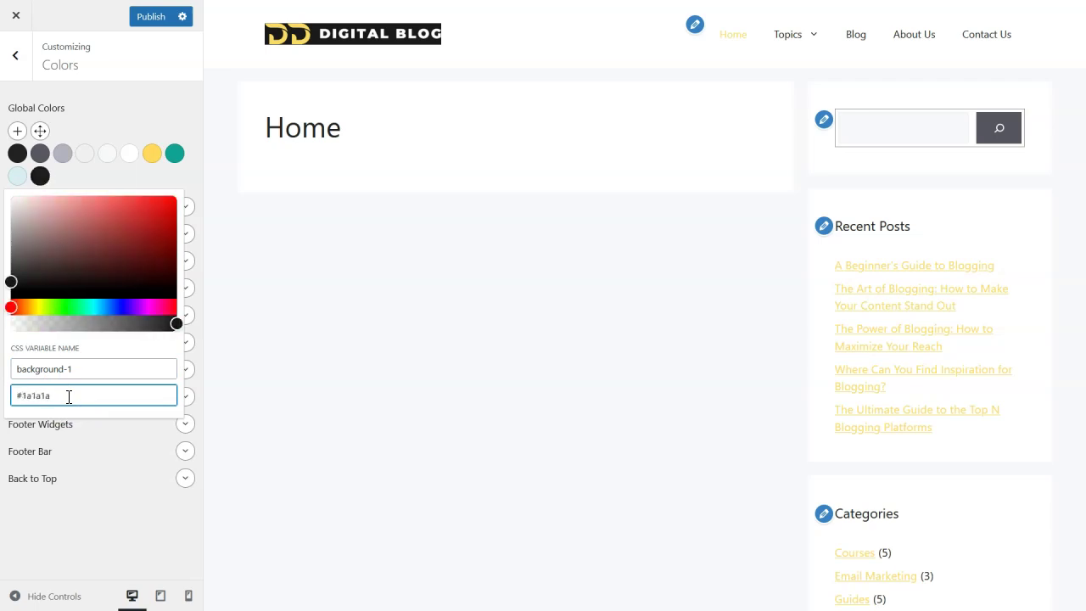
pyautogui.click(61, 172)
# Step: Add a new global color named background-2 with the value #3c3c3c
pyautogui.click(17, 131)
pyautogui.click(67, 180)
pyautogui.tripleClick(92, 359)
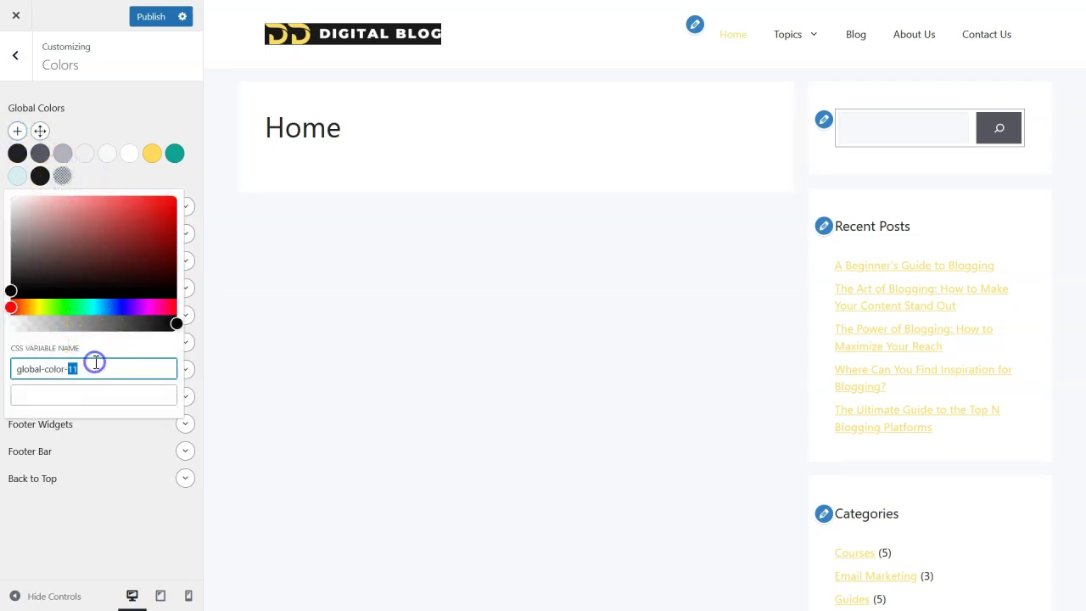
pyautogui.write('background-2')
pyautogui.click(96, 387)
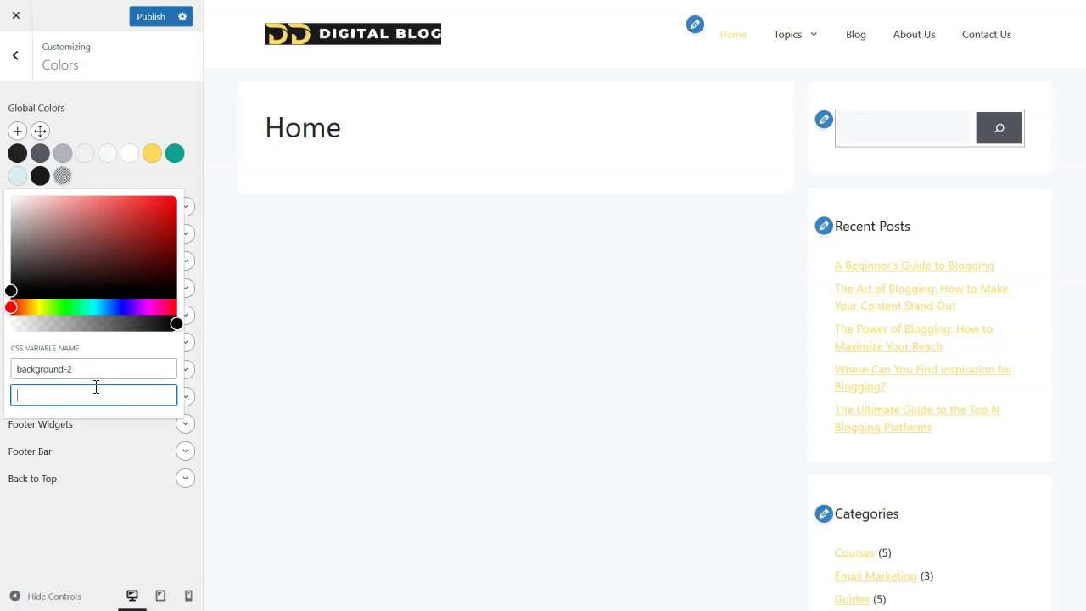
pyautogui.write('3c3c3c')
pyautogui.click(104, 181)
# Step: Add a new global color named background-3 with the value #eeeeee and publish the changes
pyautogui.click(17, 130)
pyautogui.click(83, 178)
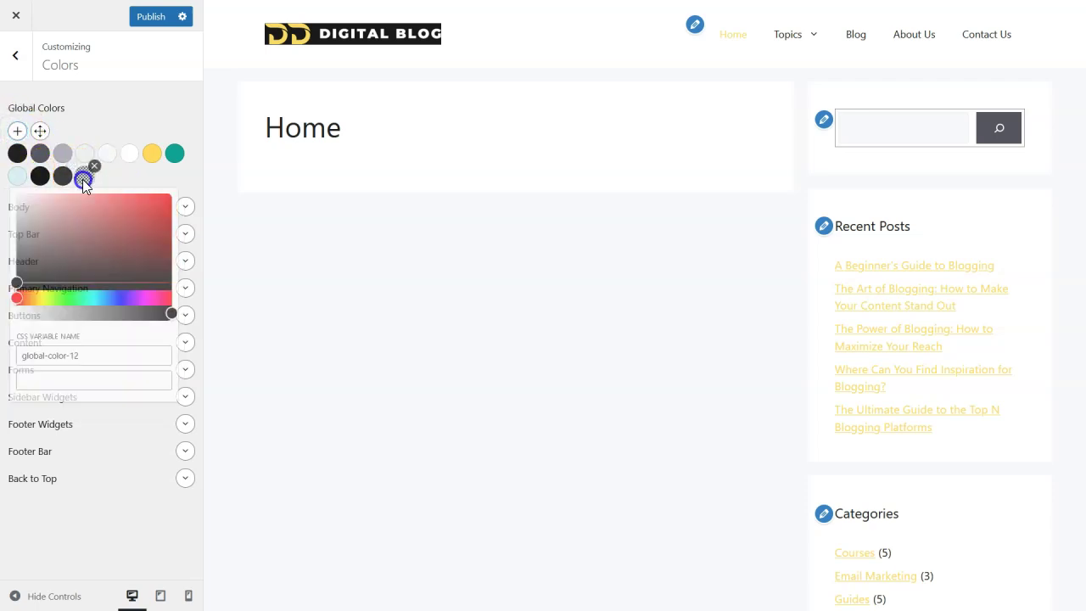
pyautogui.tripleClick(92, 364)
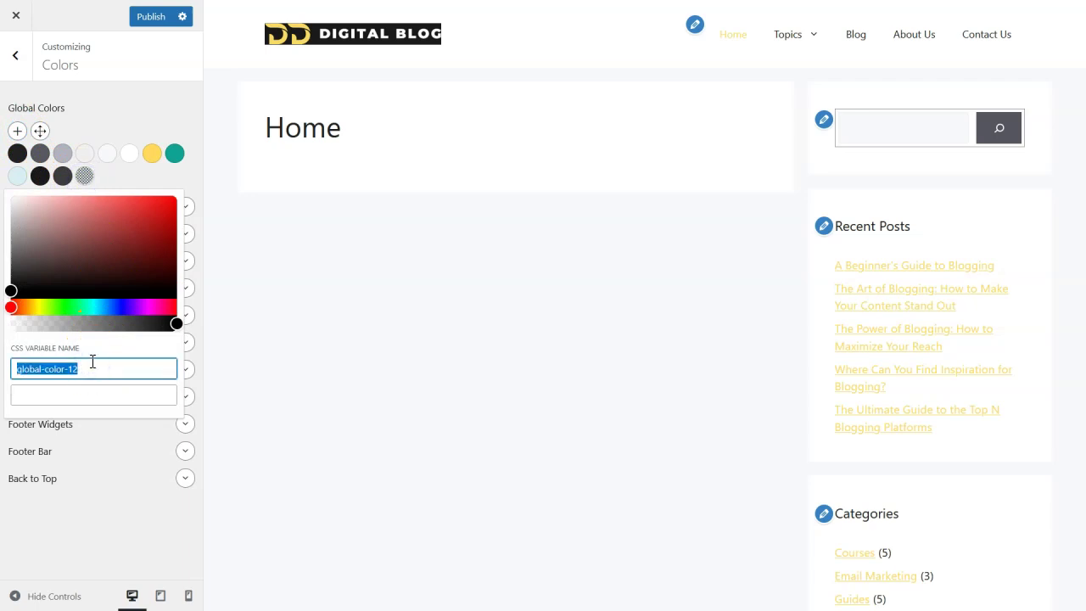
pyautogui.write('background-3')
pyautogui.click(77, 394)
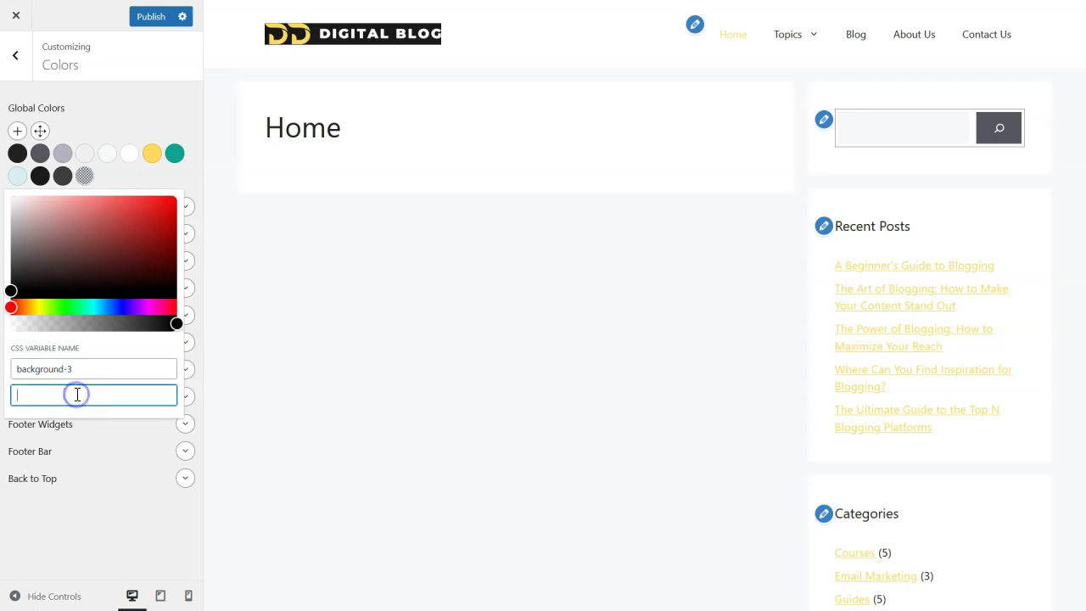
pyautogui.write('#eeeeee')
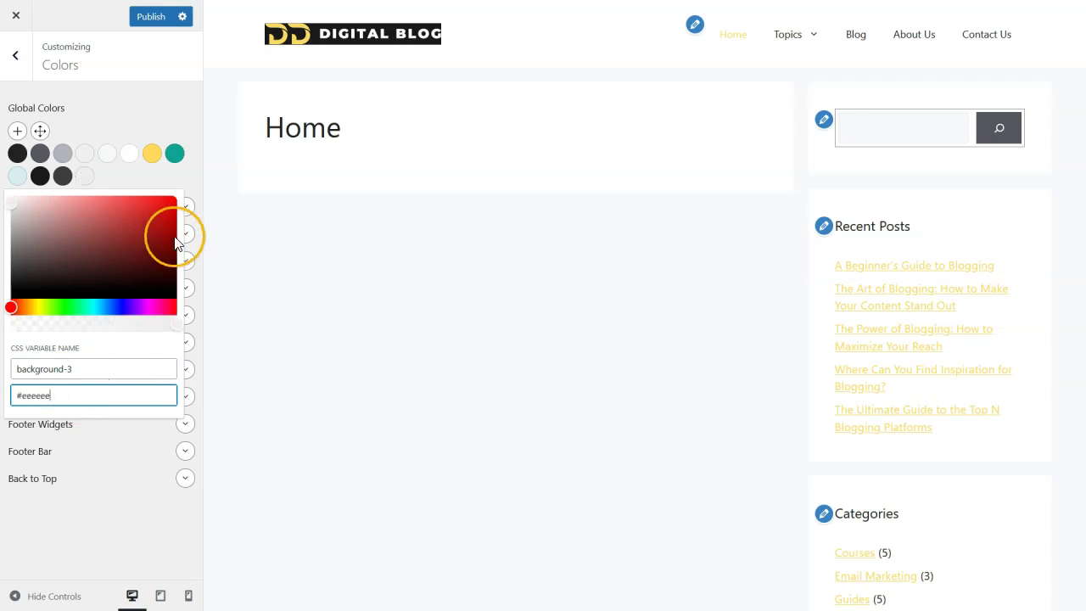
pyautogui.click(158, 176)
pyautogui.click(164, 18)
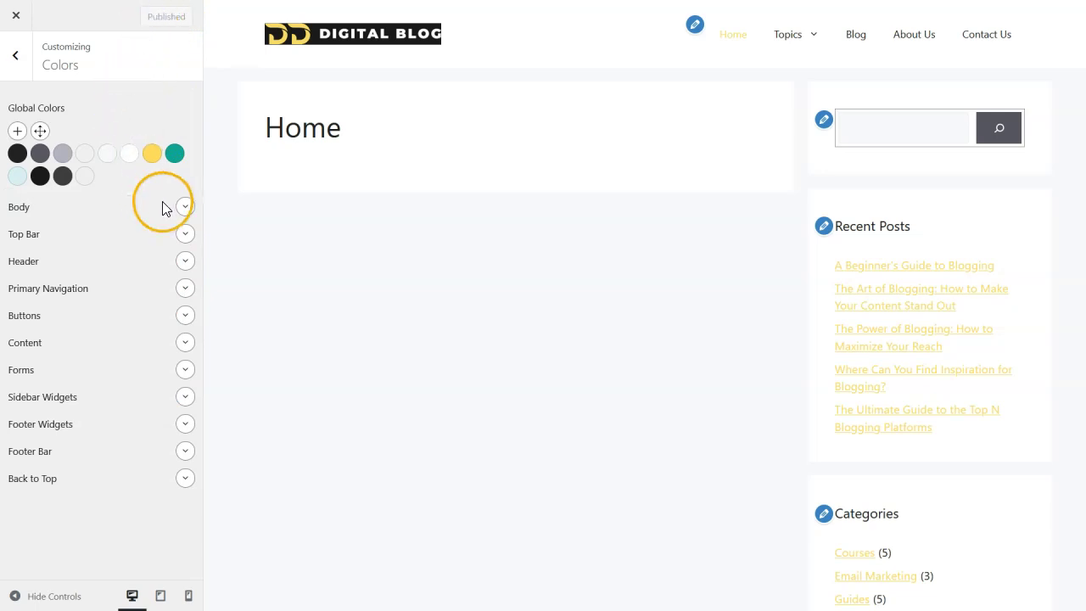
# Step: Set the Body background color to the global color background-3
pyautogui.click(184, 206)
pyautogui.click(192, 240)
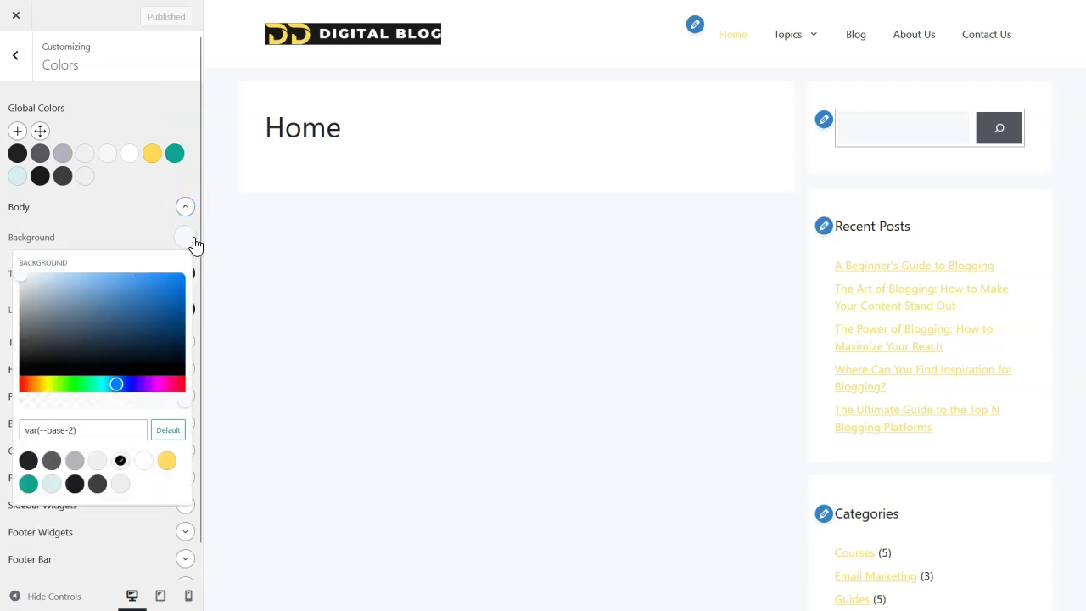
pyautogui.click(121, 483)
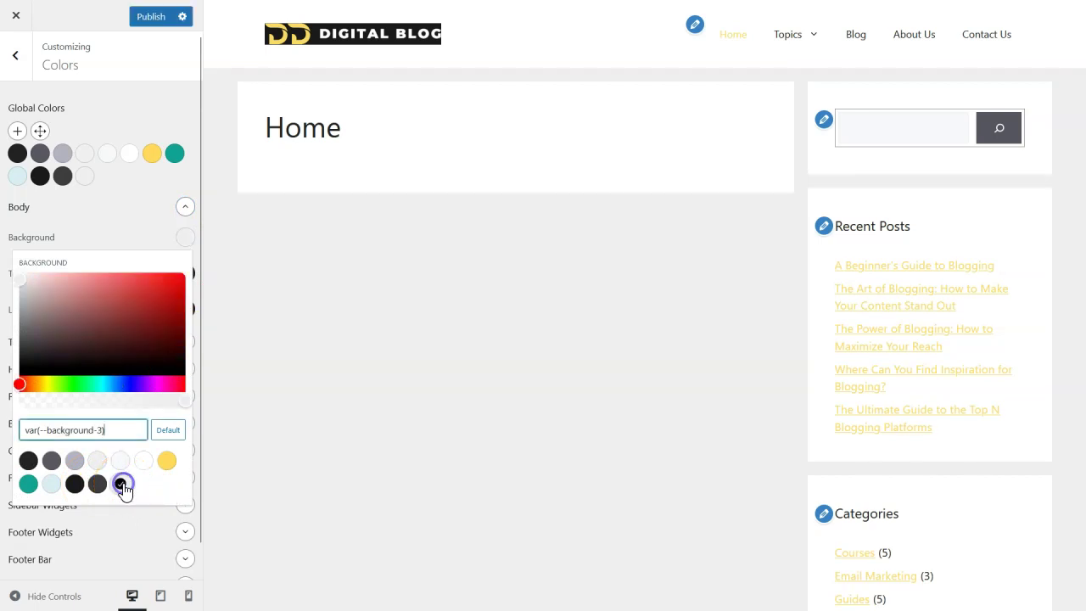
pyautogui.click(182, 222)
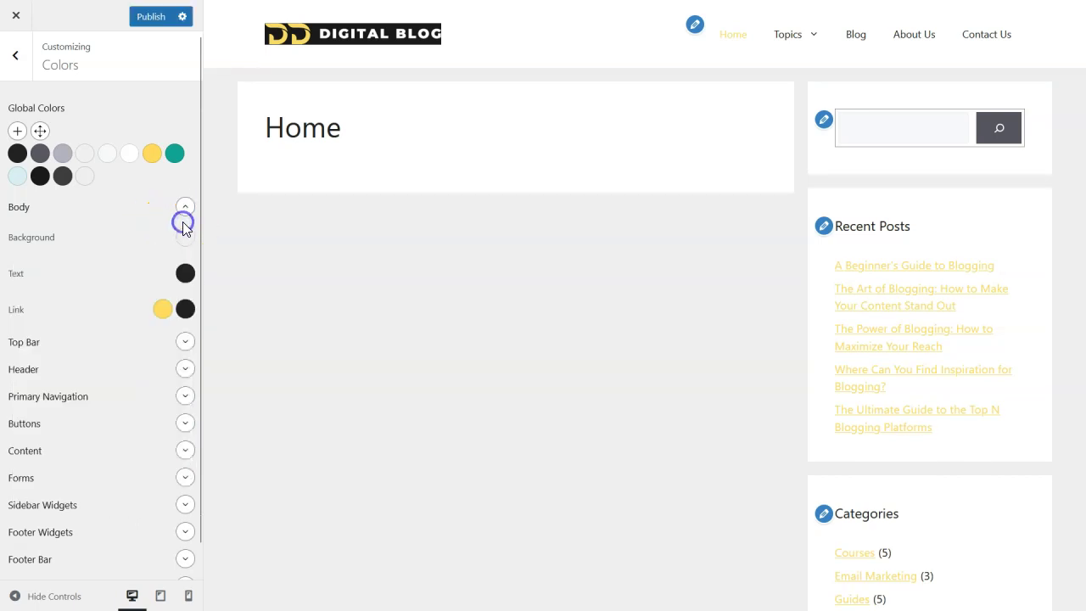
# Step: Review the Body text, link and link hover colors and the Top Bar color settings
pyautogui.click(185, 273)
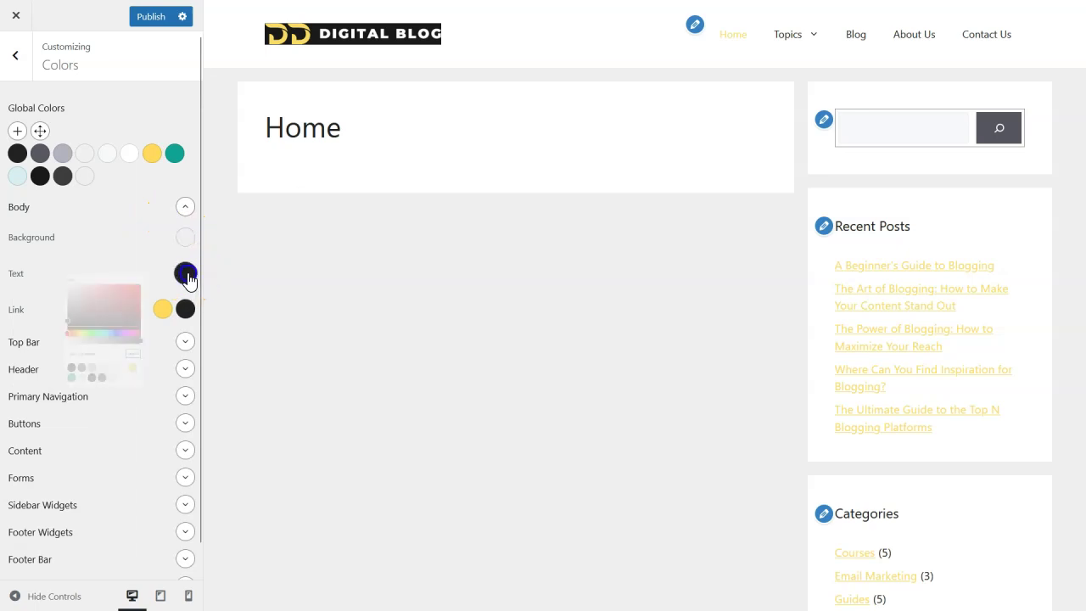
pyautogui.click(185, 273)
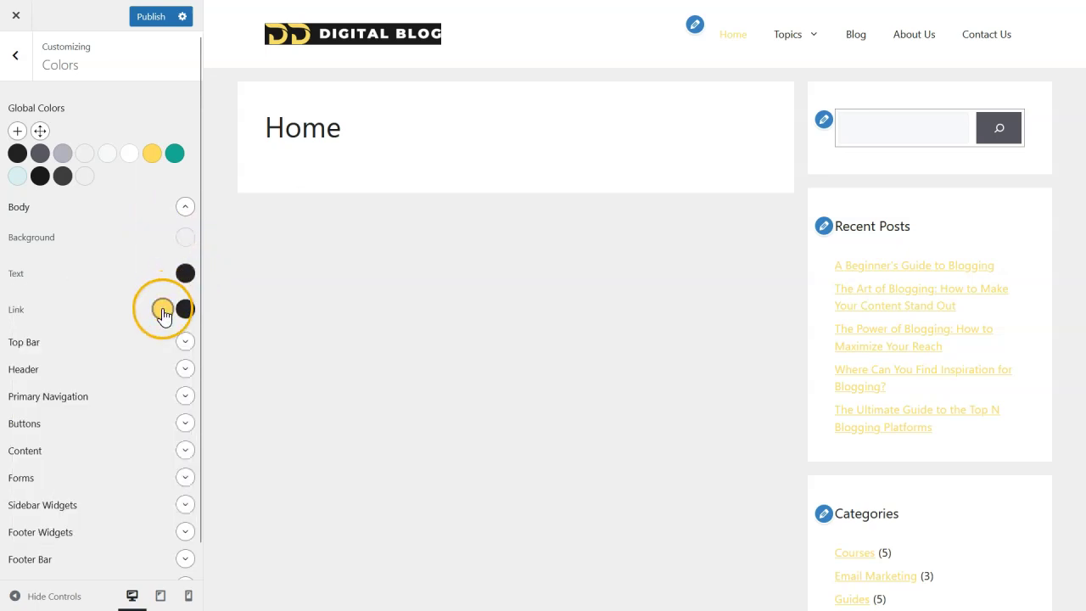
pyautogui.click(162, 309)
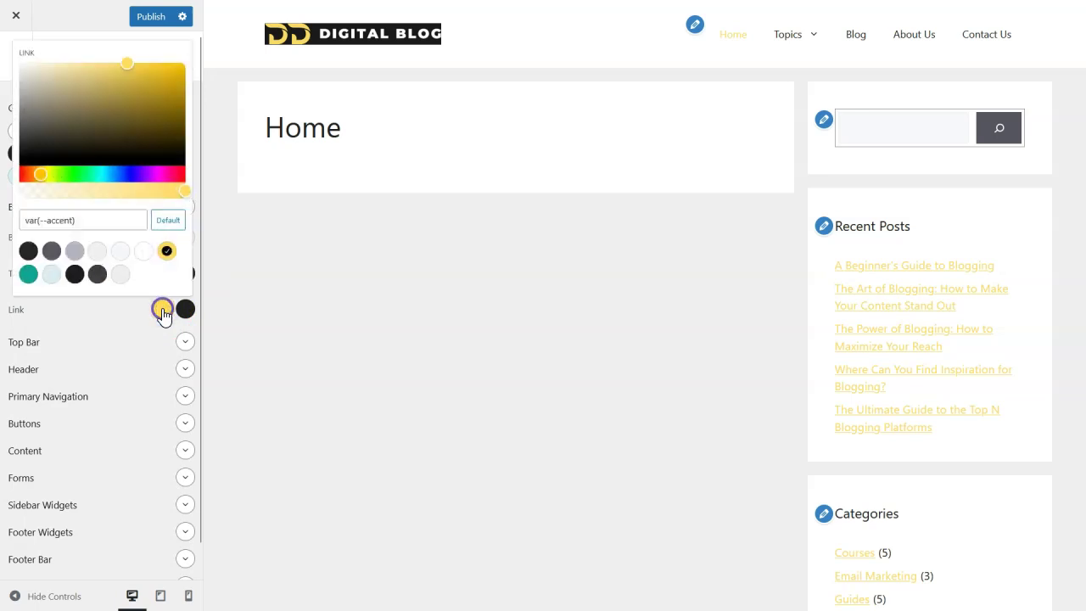
pyautogui.click(185, 311)
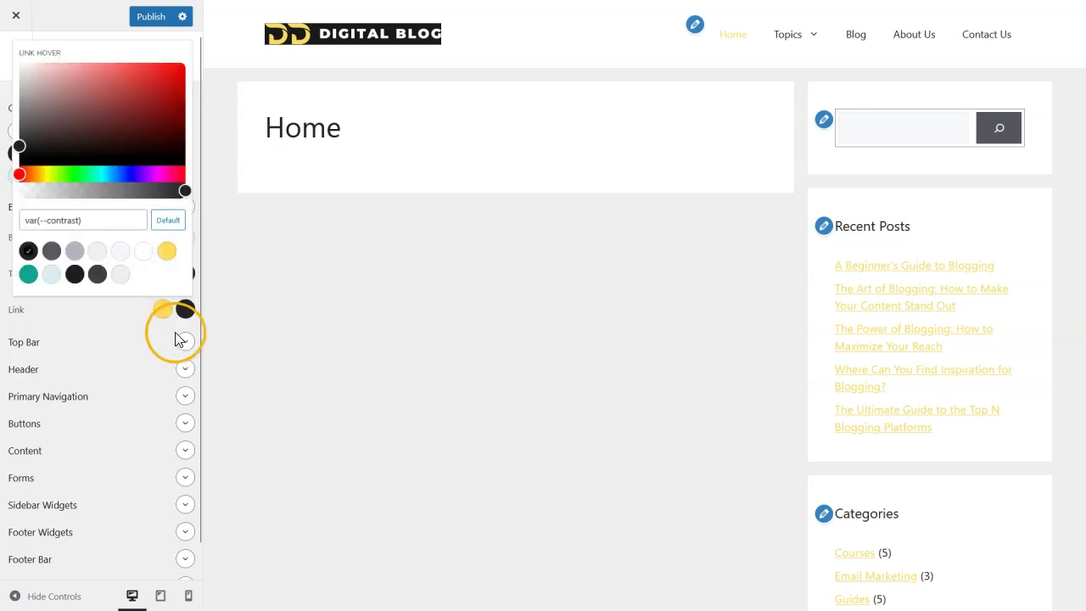
pyautogui.click(31, 343)
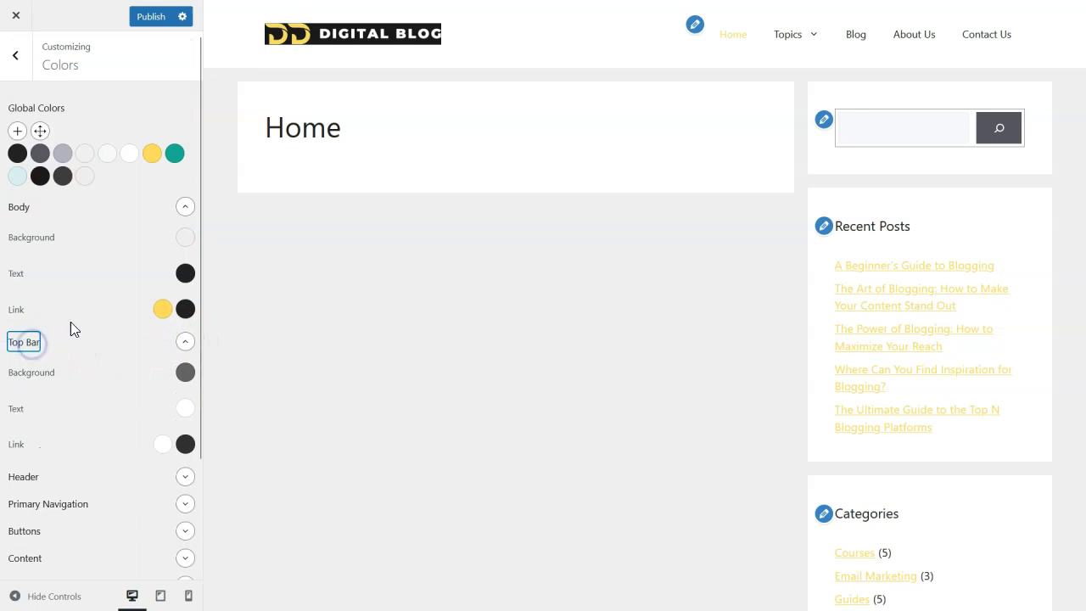
pyautogui.click(185, 207)
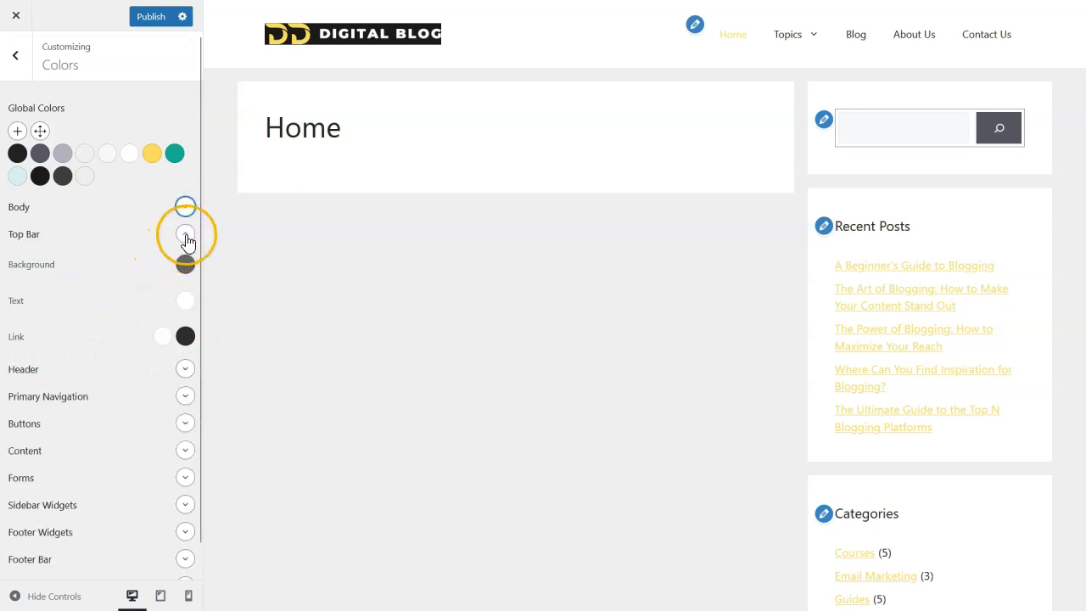
pyautogui.click(185, 235)
# Step: Set the Header background color to the global color background-1
pyautogui.click(186, 264)
pyautogui.click(185, 293)
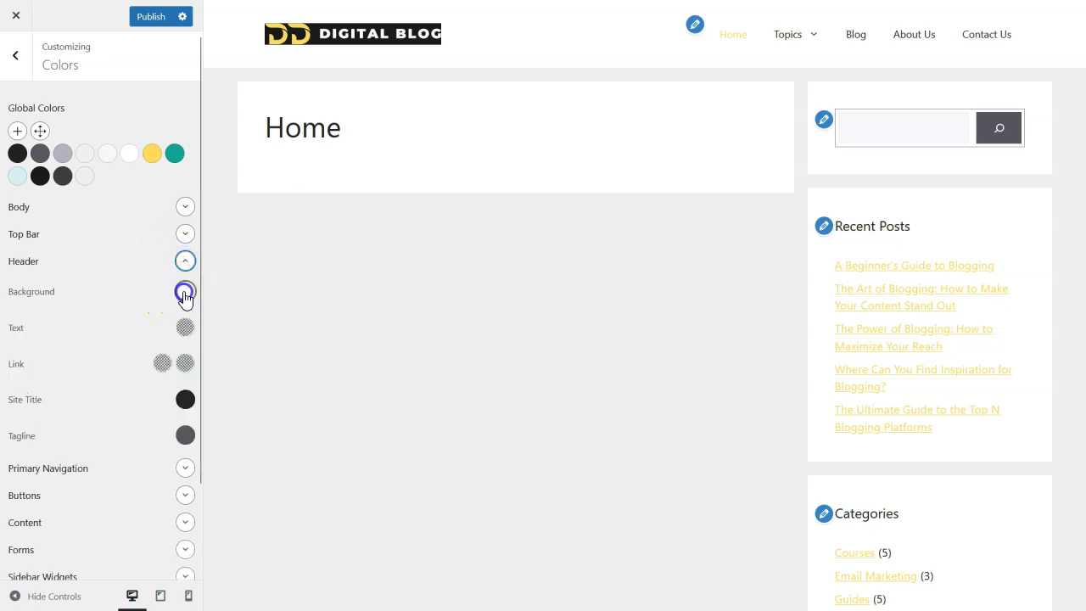
pyautogui.click(75, 539)
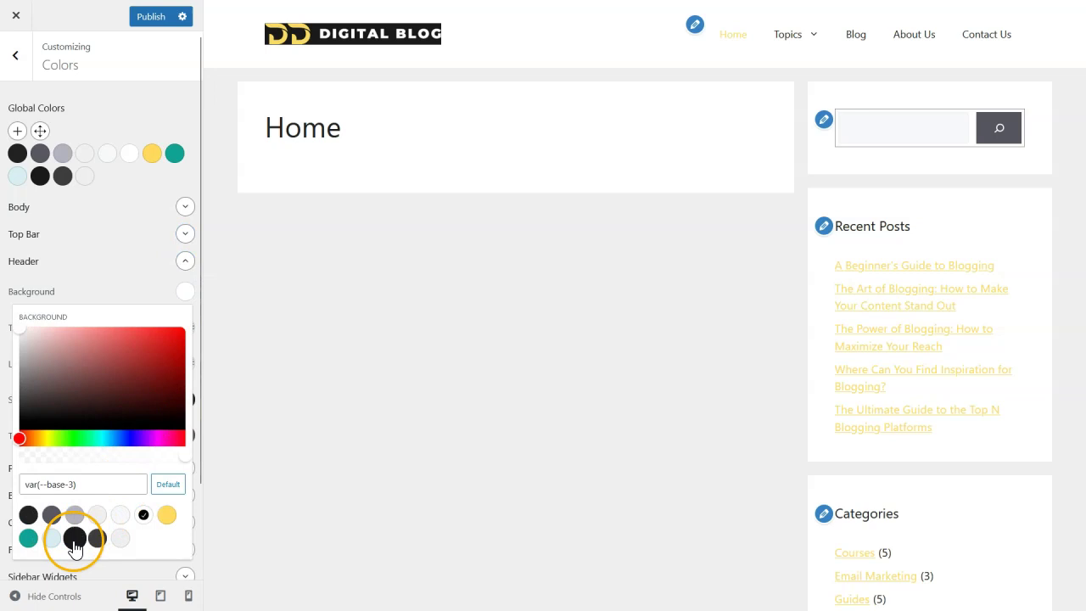
pyautogui.click(184, 293)
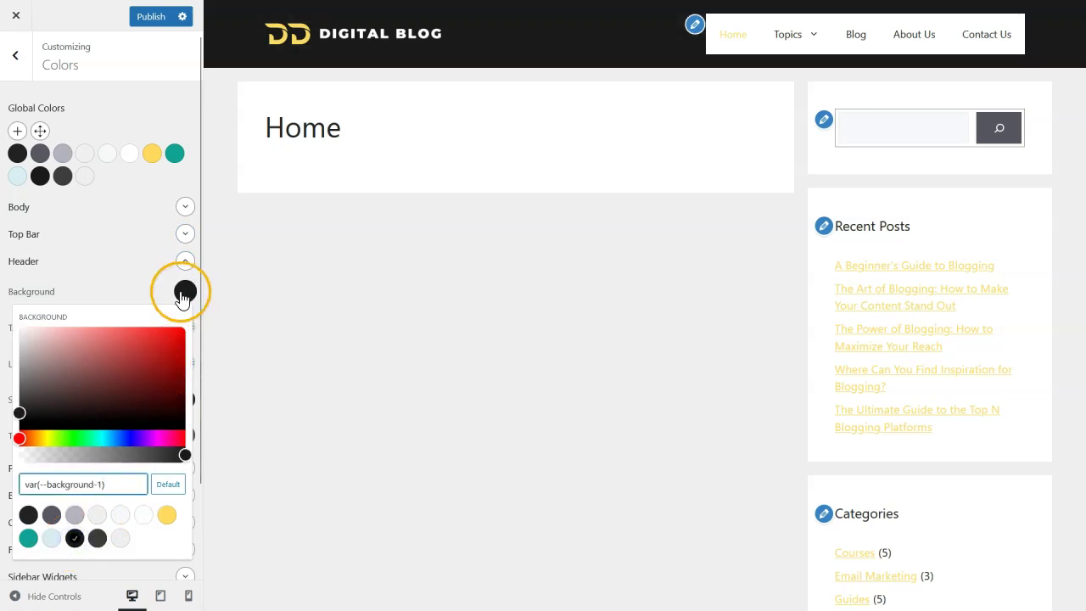
pyautogui.click(139, 289)
pyautogui.click(169, 319)
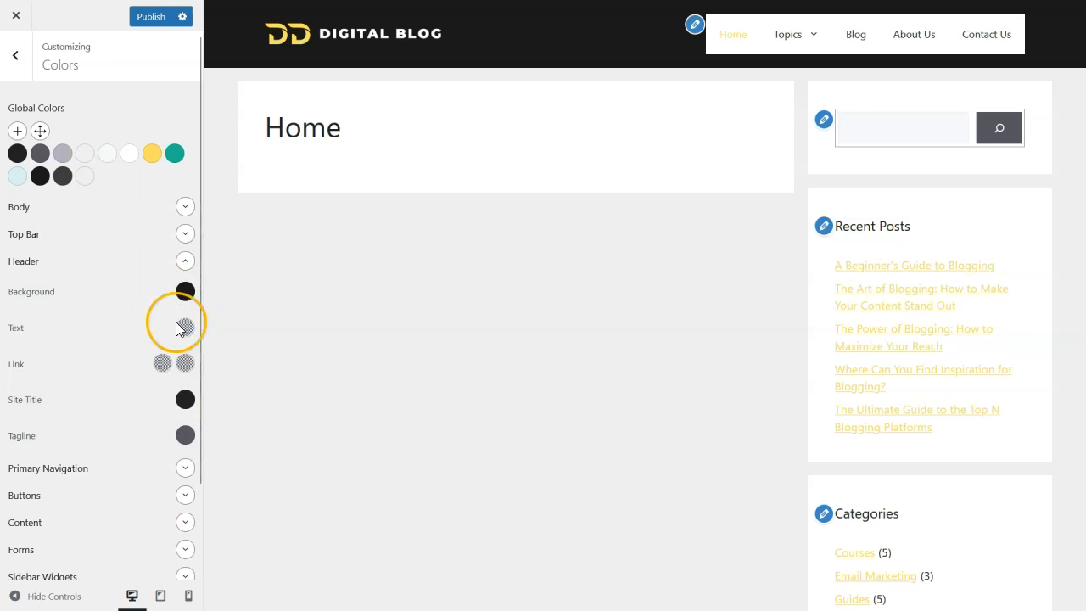
# Step: Review the Header's Site Title and Tagline color settings
pyautogui.click(184, 407)
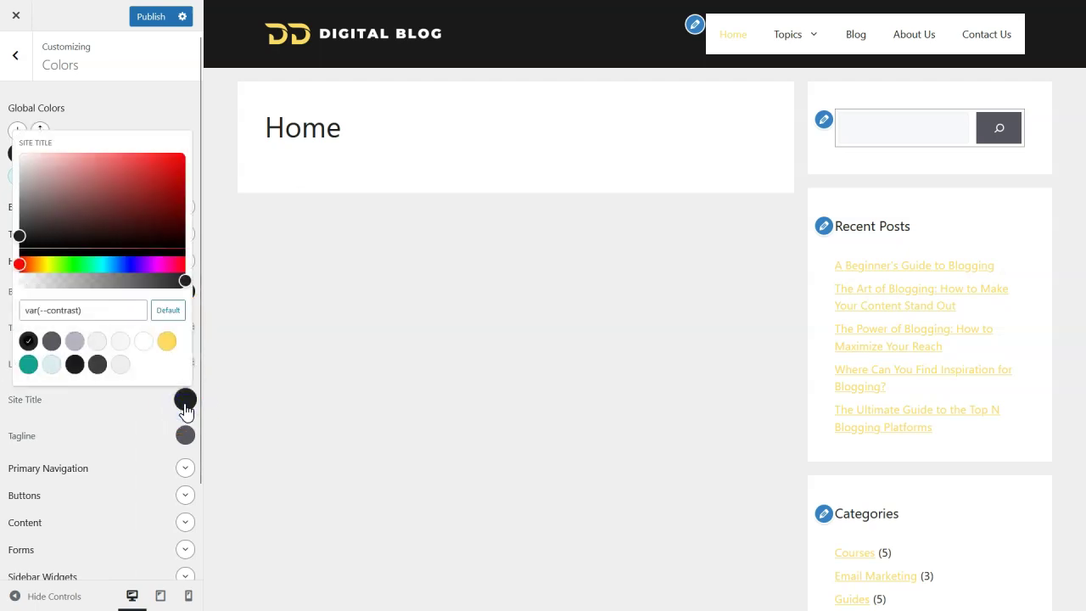
pyautogui.click(185, 407)
pyautogui.click(179, 445)
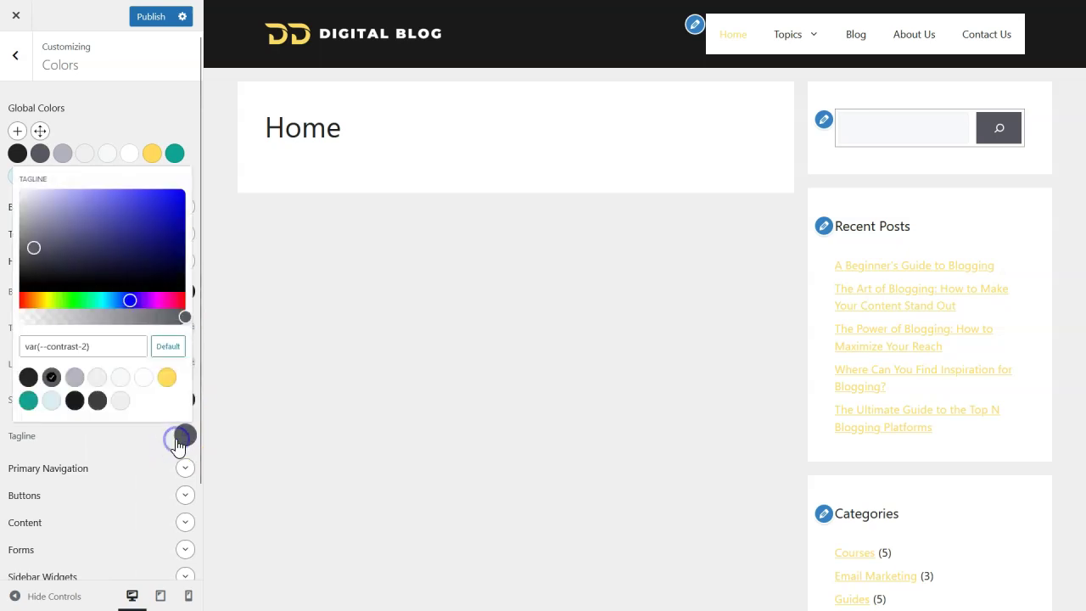
pyautogui.click(178, 446)
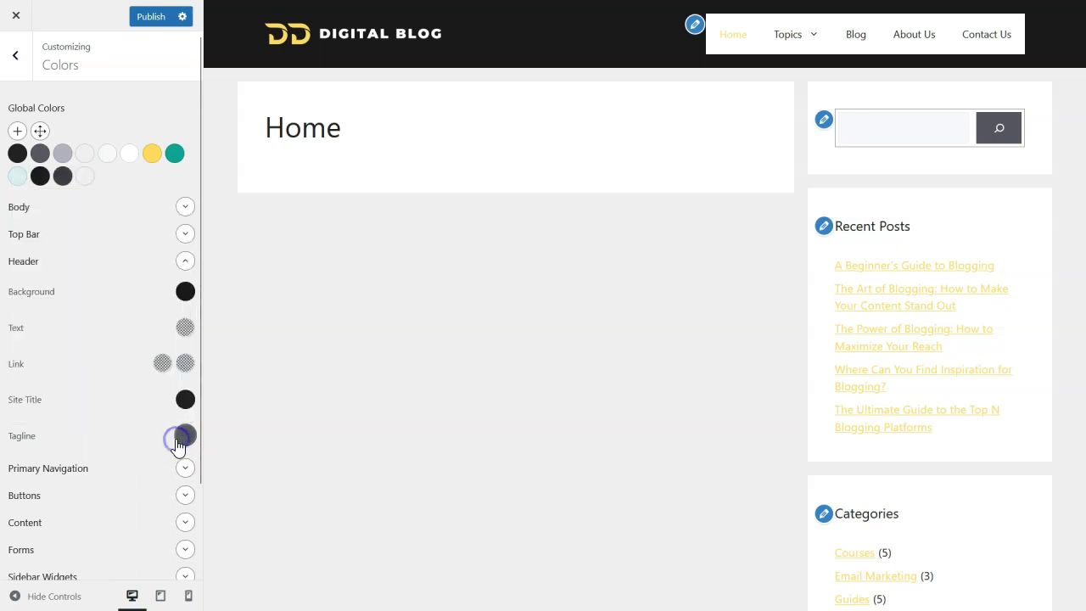
pyautogui.click(186, 263)
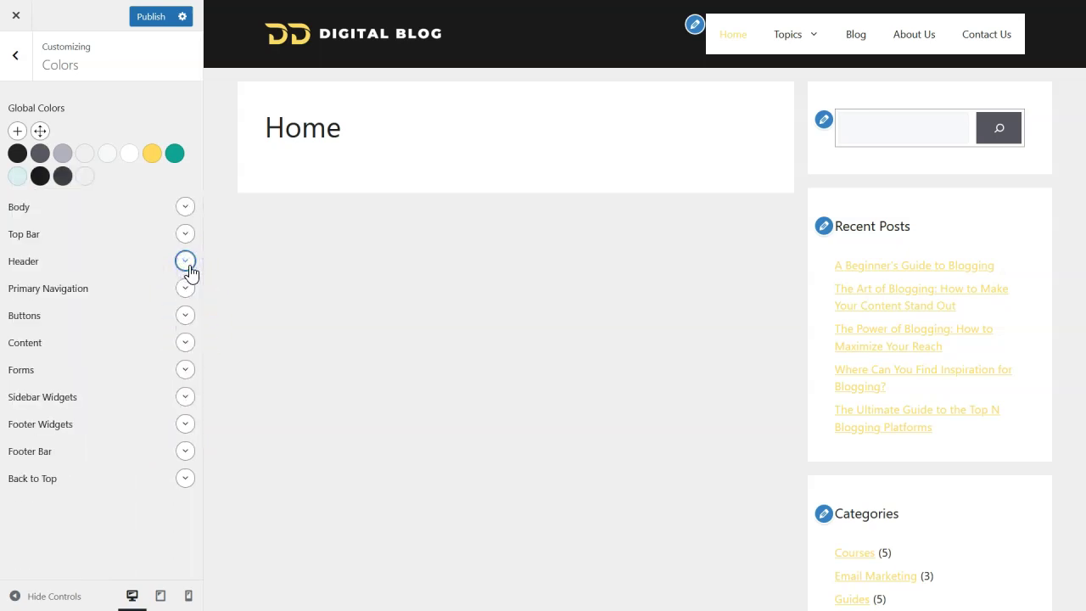
# Step: Set the Primary Navigation background, background hover and background current colors to the global color background-1
pyautogui.click(185, 288)
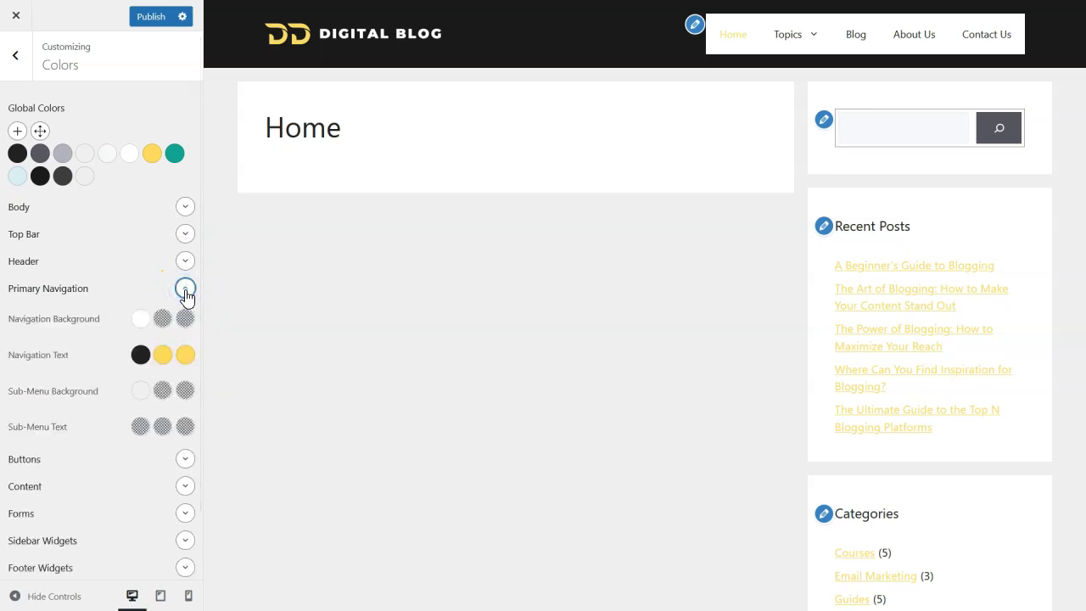
pyautogui.click(141, 318)
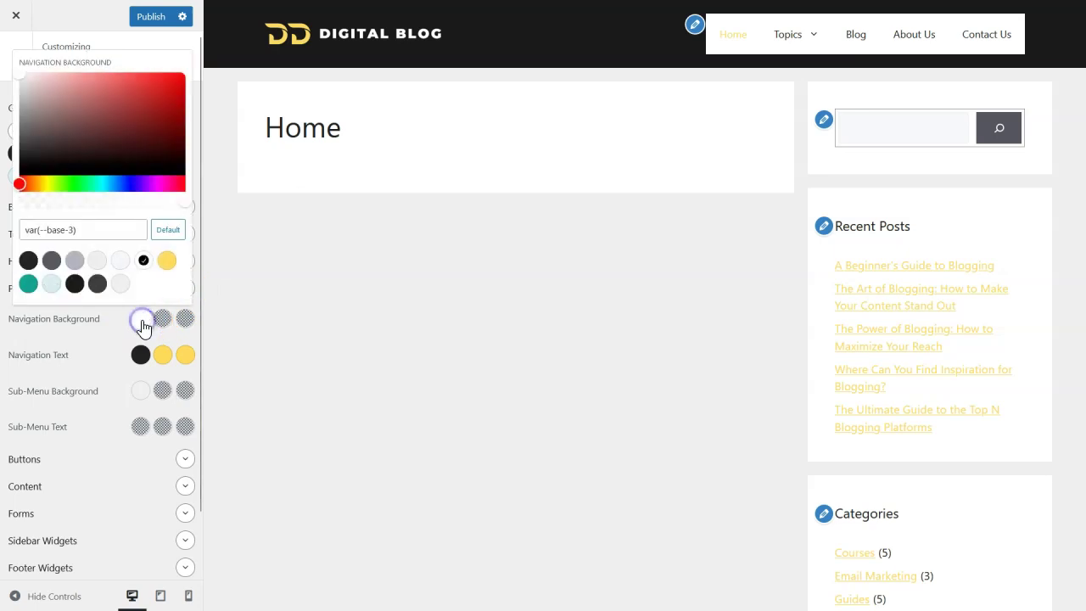
pyautogui.click(74, 283)
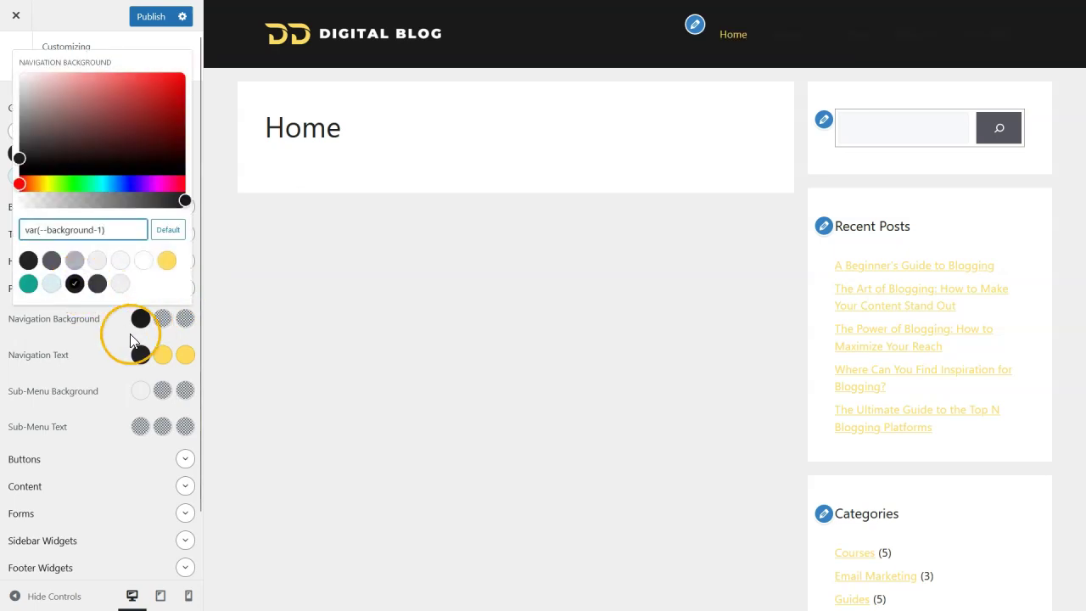
pyautogui.click(162, 319)
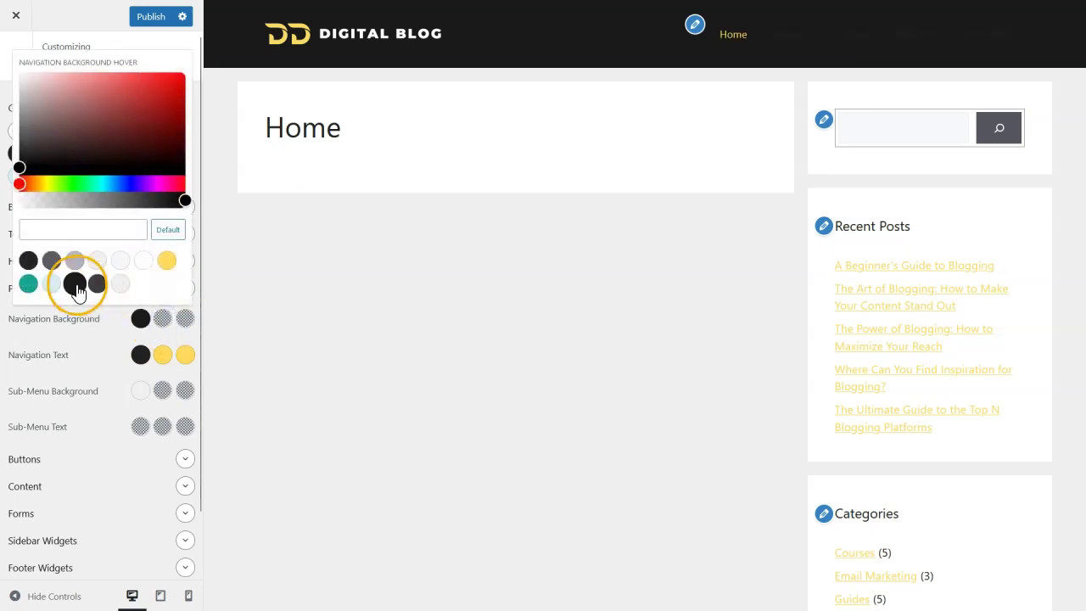
pyautogui.click(75, 285)
pyautogui.click(183, 319)
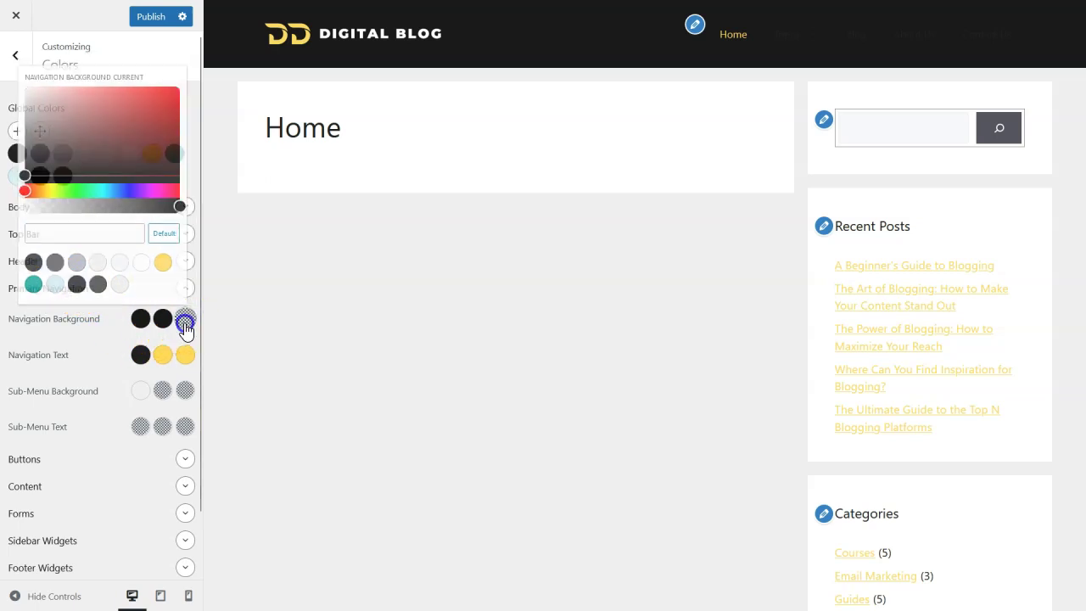
pyautogui.click(75, 284)
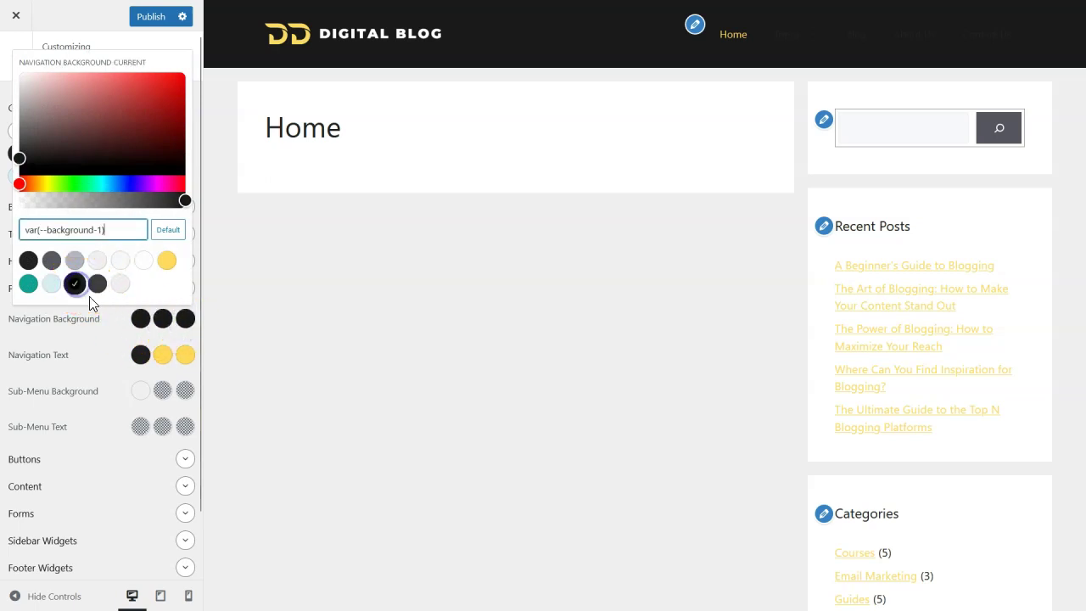
# Step: Set the Navigation Text color to the global color base-3 and check its hover and current colors
pyautogui.click(136, 363)
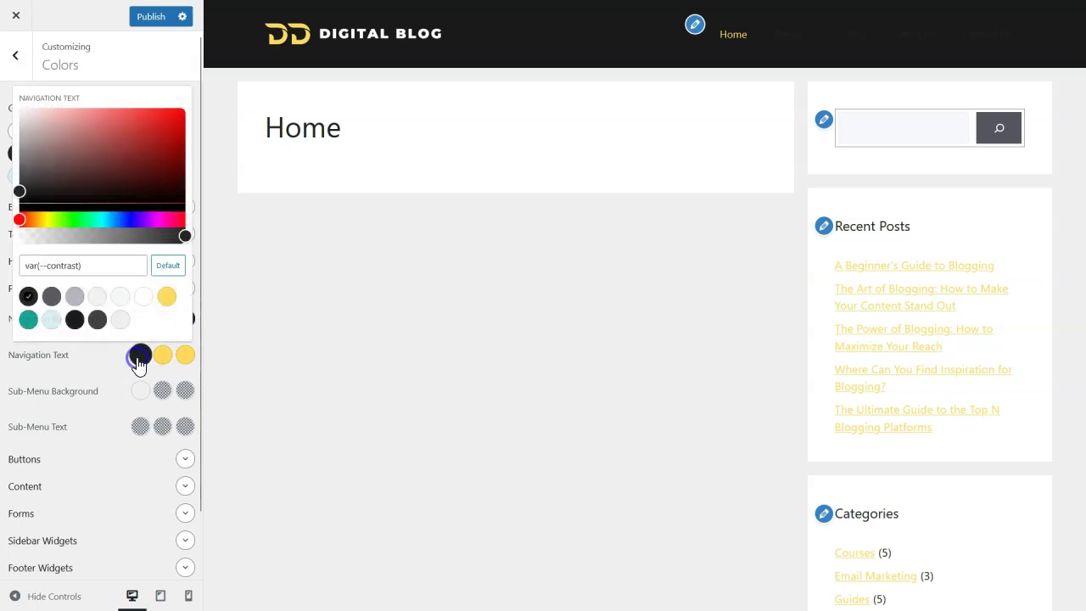
pyautogui.click(144, 298)
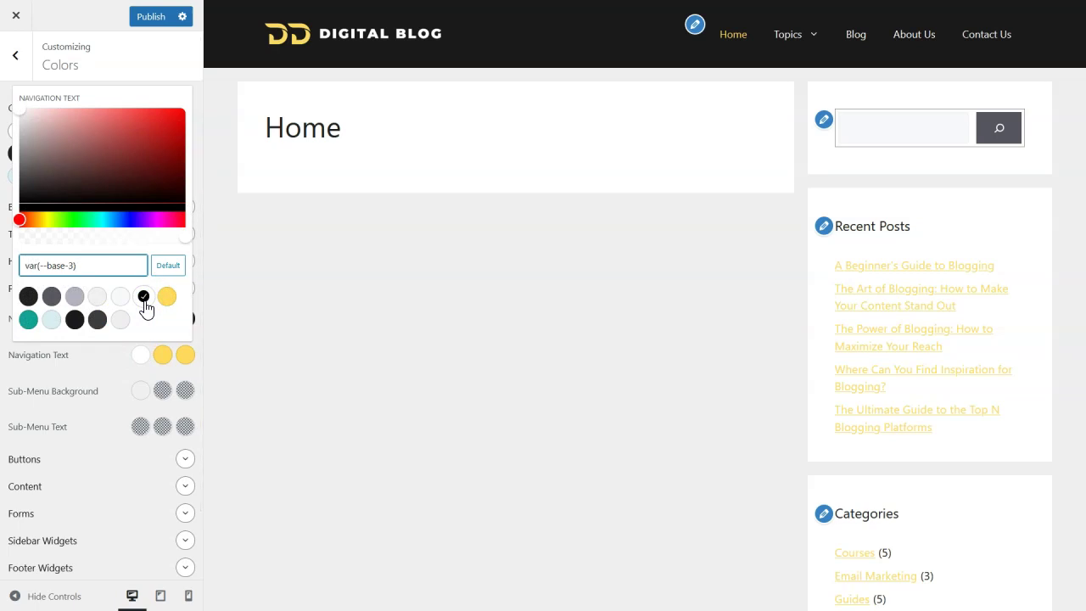
pyautogui.click(160, 356)
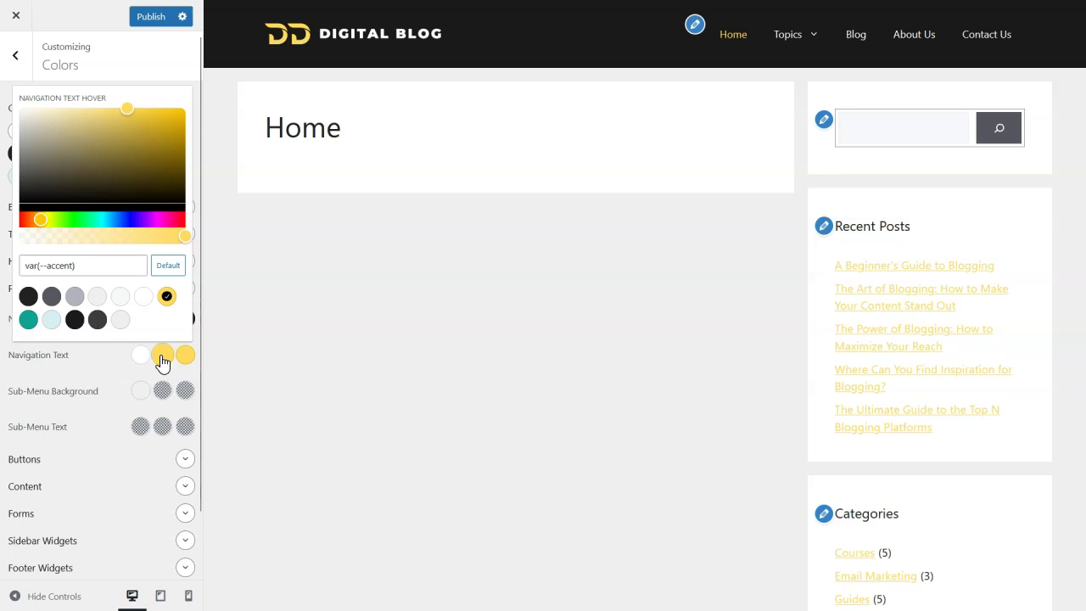
pyautogui.click(183, 356)
pyautogui.click(184, 357)
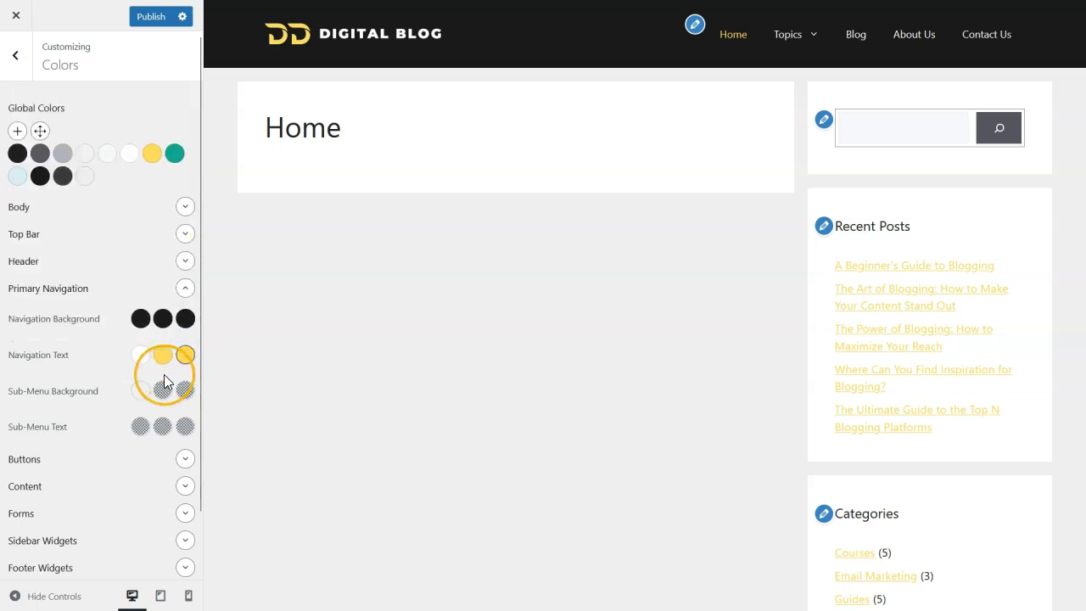
# Step: Set the Sub-Menu Background, hover and current colors to the global color contrast-2
pyautogui.click(139, 395)
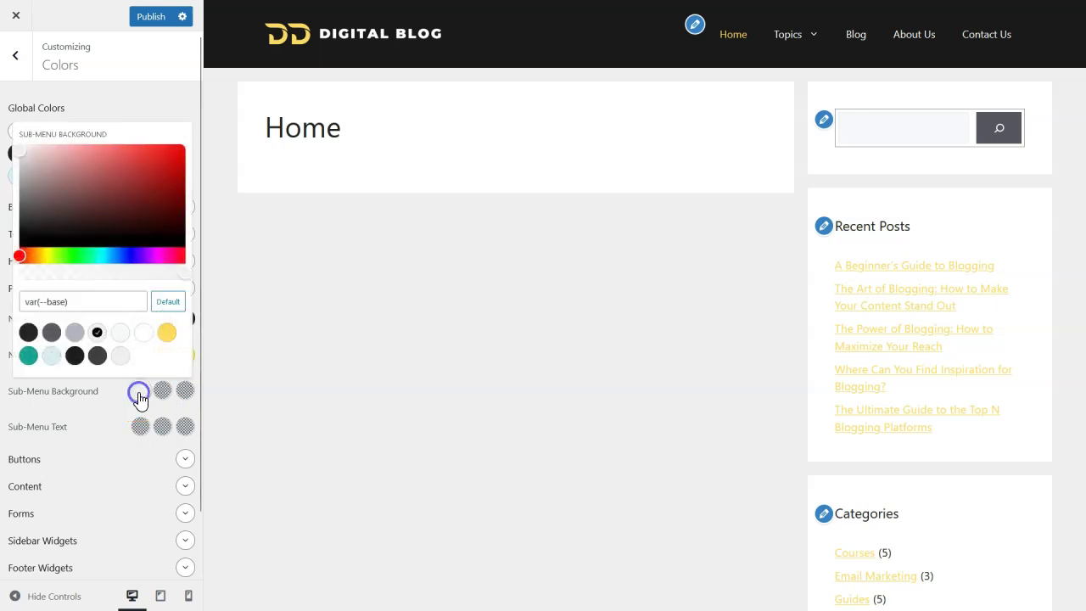
pyautogui.click(53, 334)
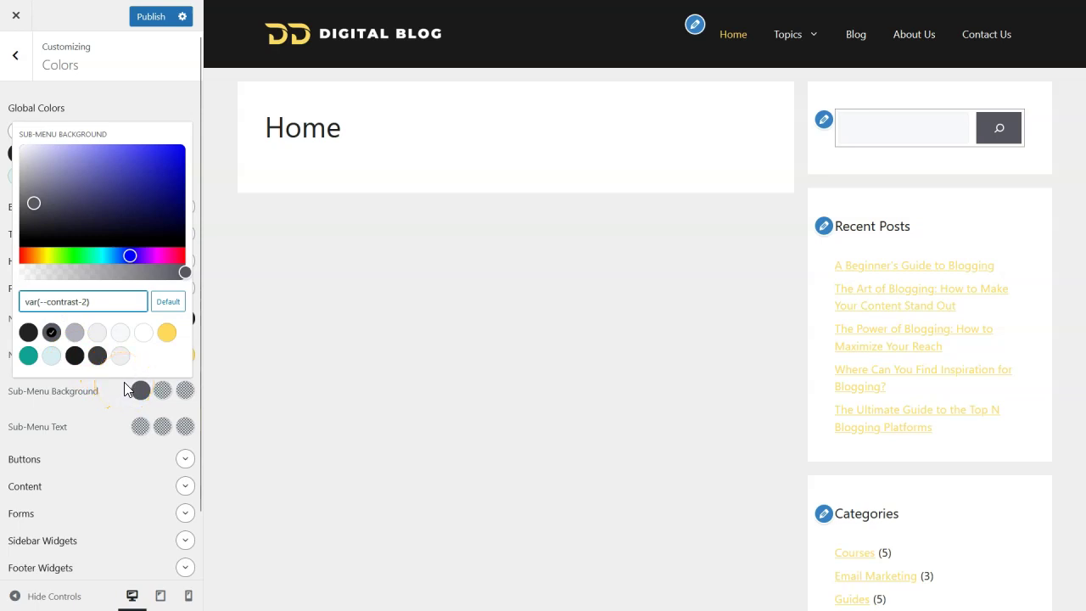
pyautogui.click(163, 391)
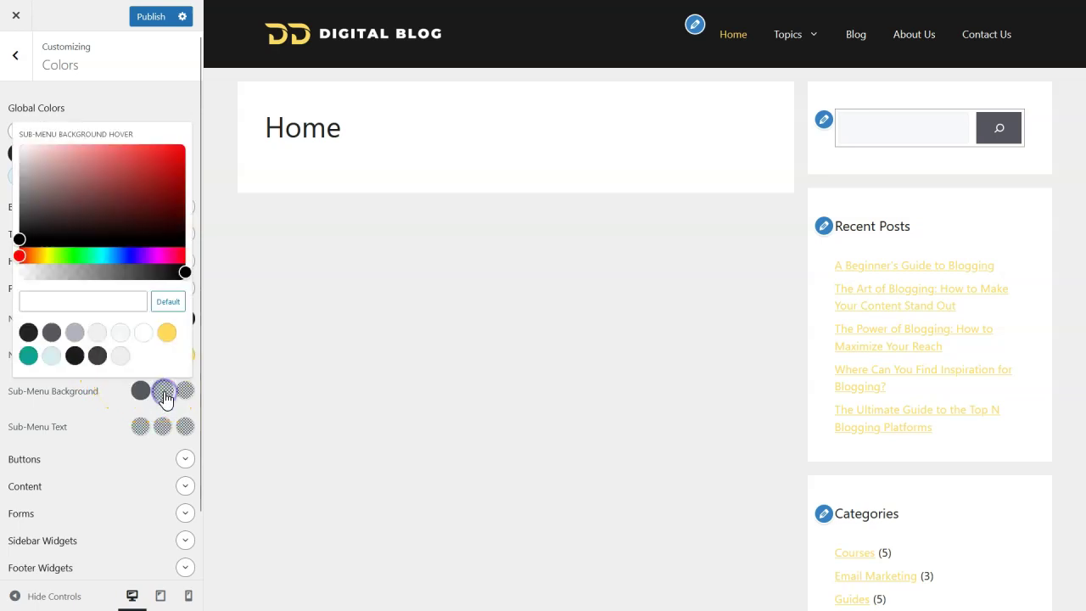
pyautogui.click(51, 332)
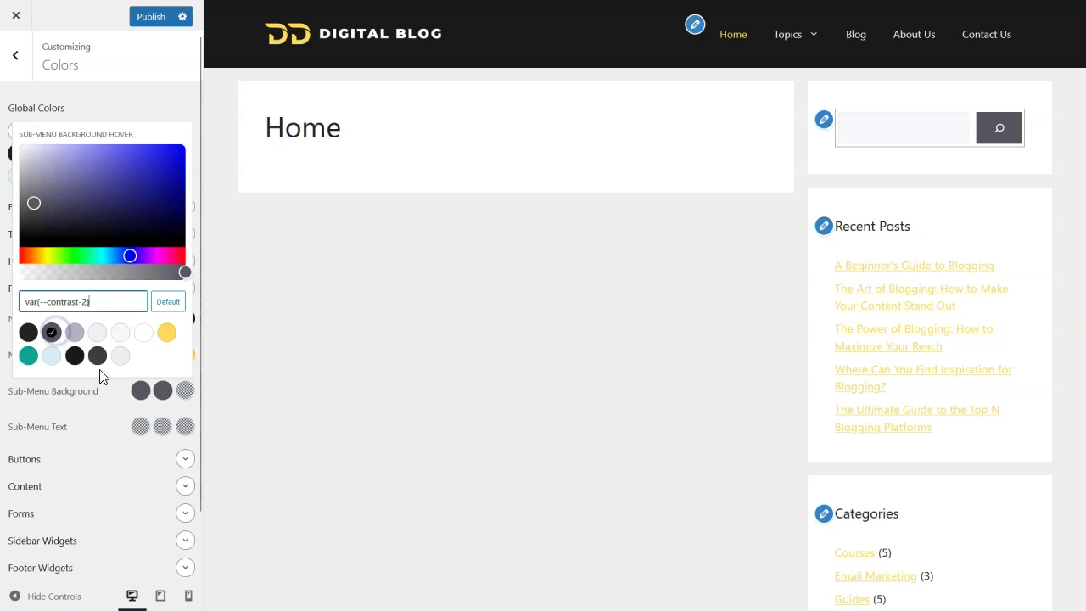
pyautogui.click(185, 393)
pyautogui.click(52, 331)
pyautogui.click(134, 406)
# Step: Set the Sub-Menu Text color to base-3 and its hover and current colors to accent, and publish the changes
pyautogui.click(140, 427)
pyautogui.click(145, 374)
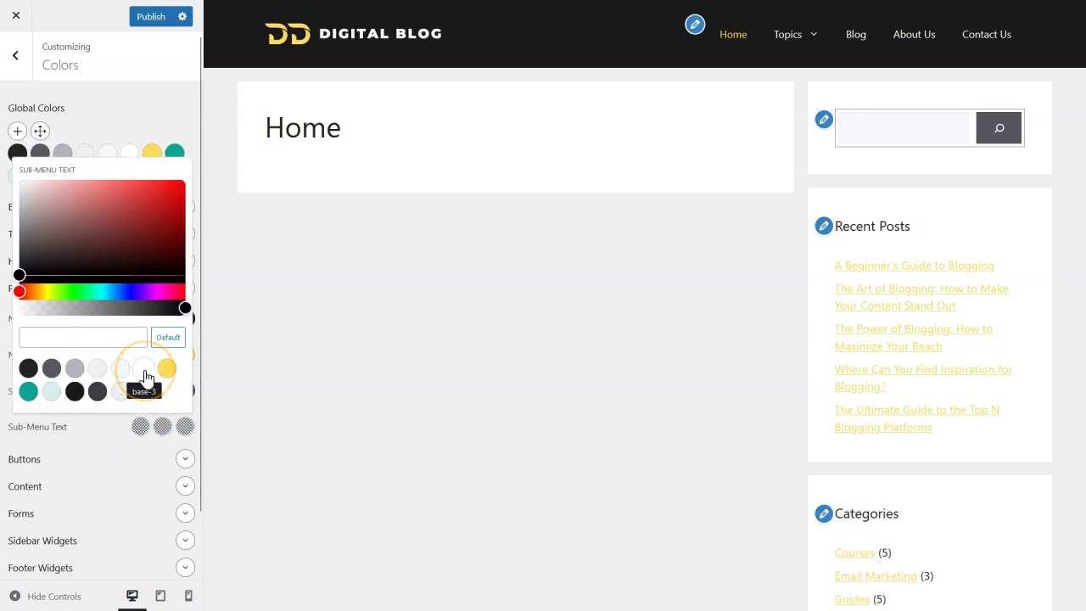
pyautogui.click(145, 371)
pyautogui.click(161, 429)
pyautogui.click(165, 370)
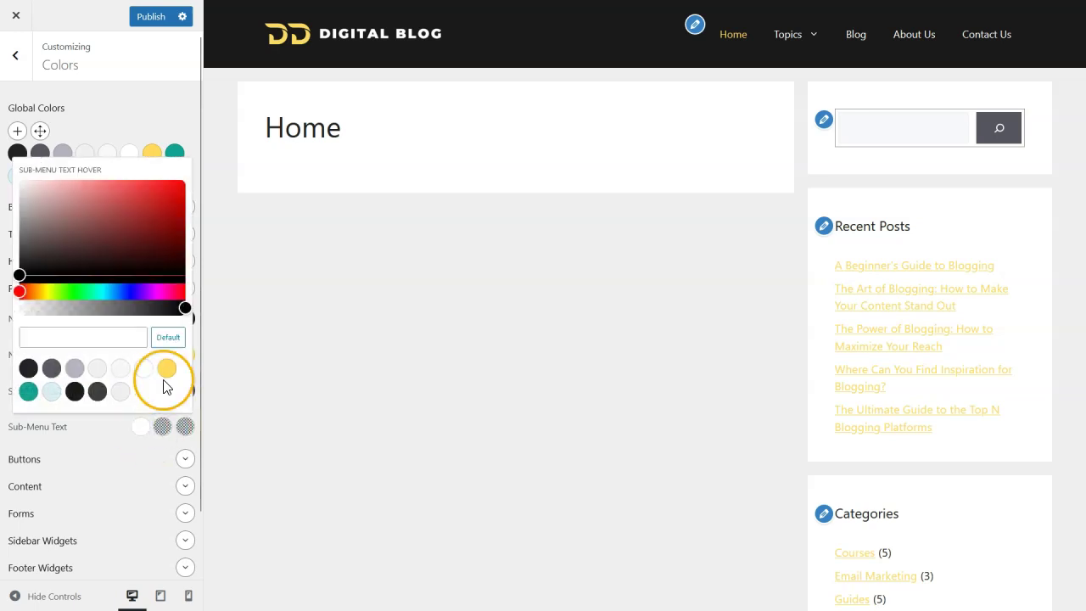
pyautogui.click(186, 430)
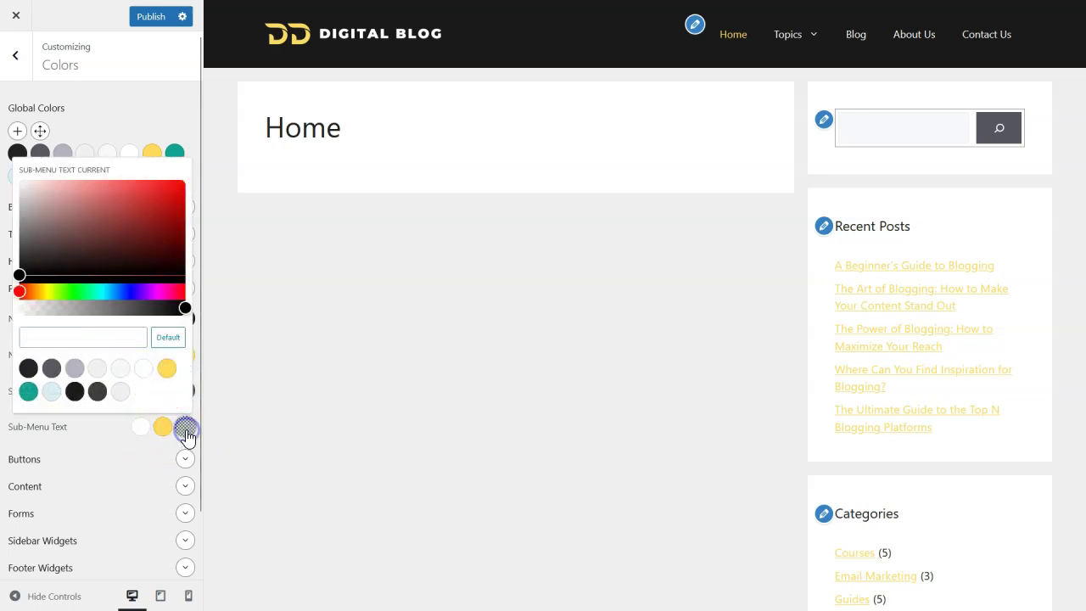
pyautogui.click(168, 372)
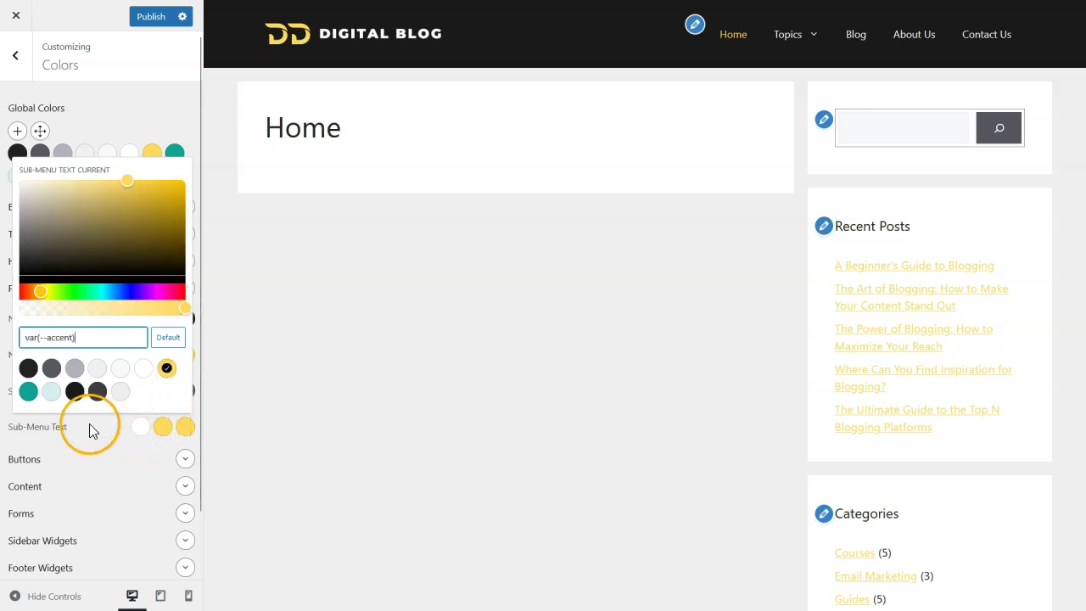
pyautogui.click(185, 426)
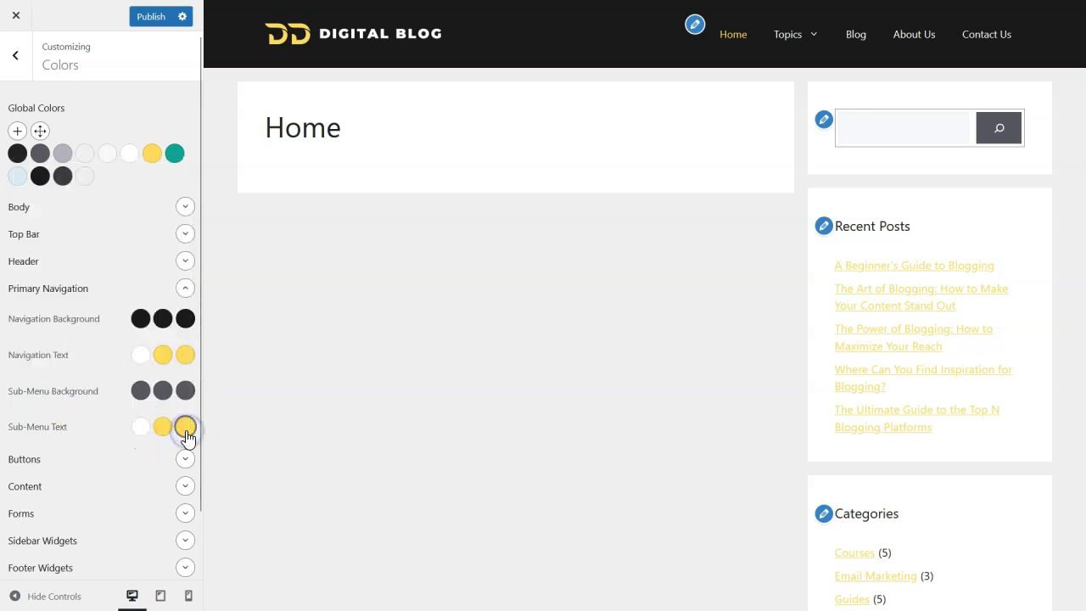
pyautogui.click(155, 18)
pyautogui.click(184, 288)
# Step: Set the Buttons background color to the global color accent-2 and its hover color to background-2
pyautogui.click(185, 316)
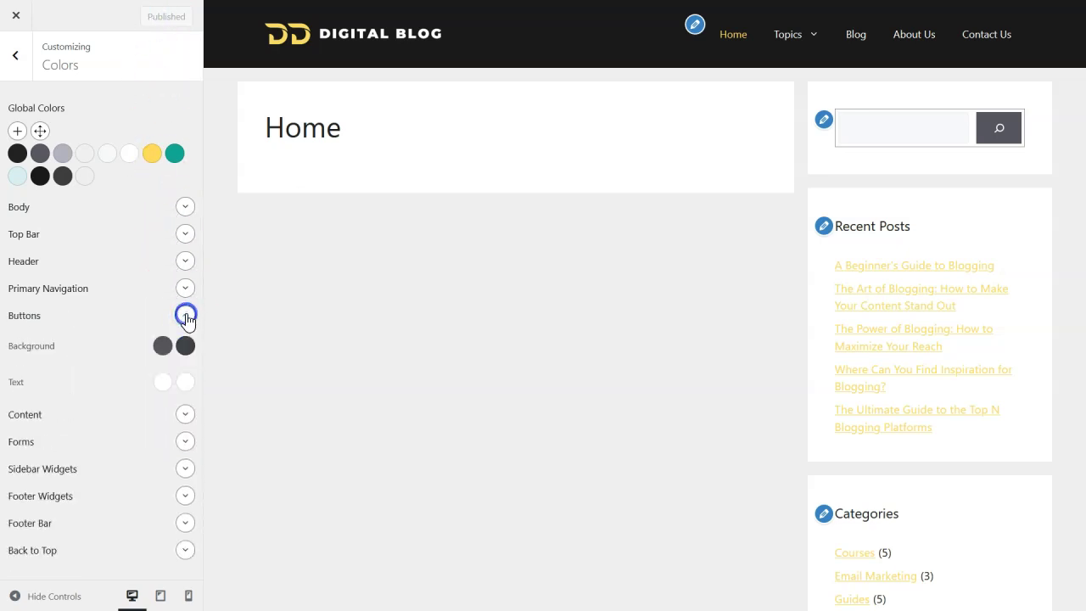
pyautogui.click(164, 347)
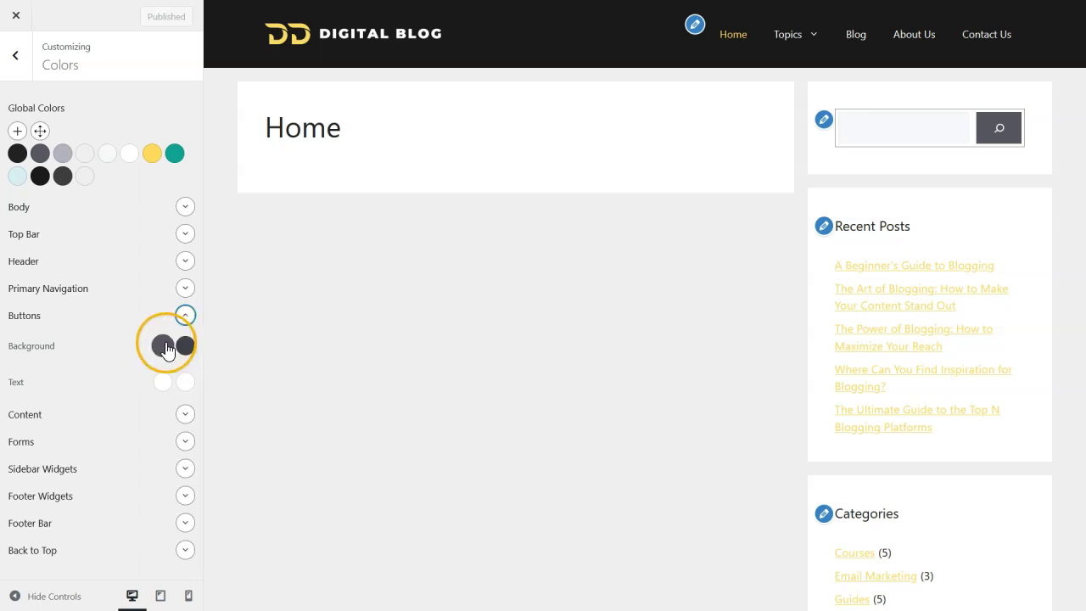
pyautogui.click(162, 346)
pyautogui.click(167, 289)
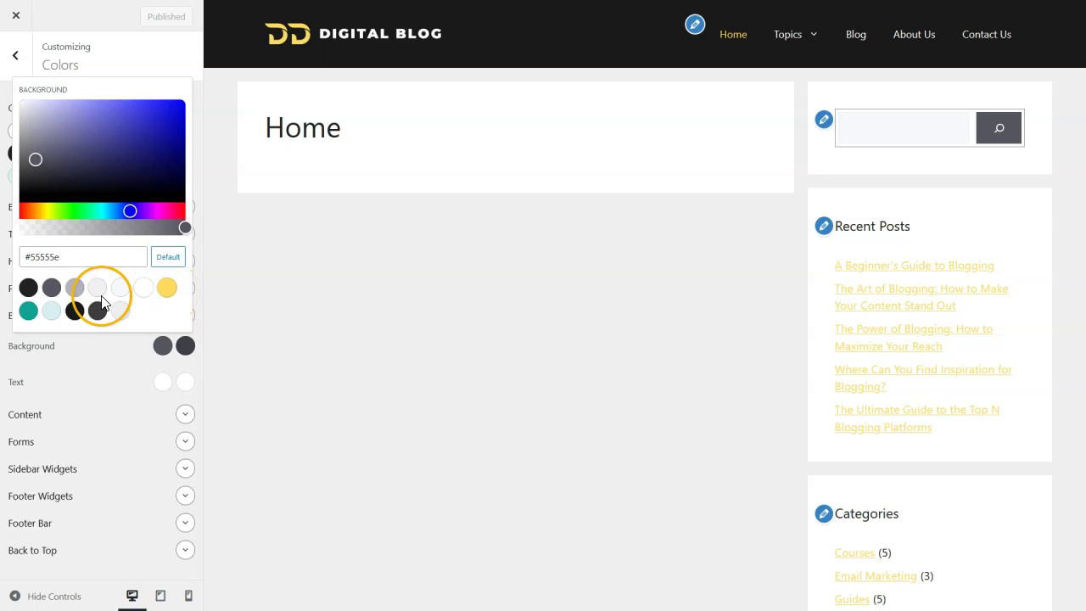
pyautogui.click(28, 311)
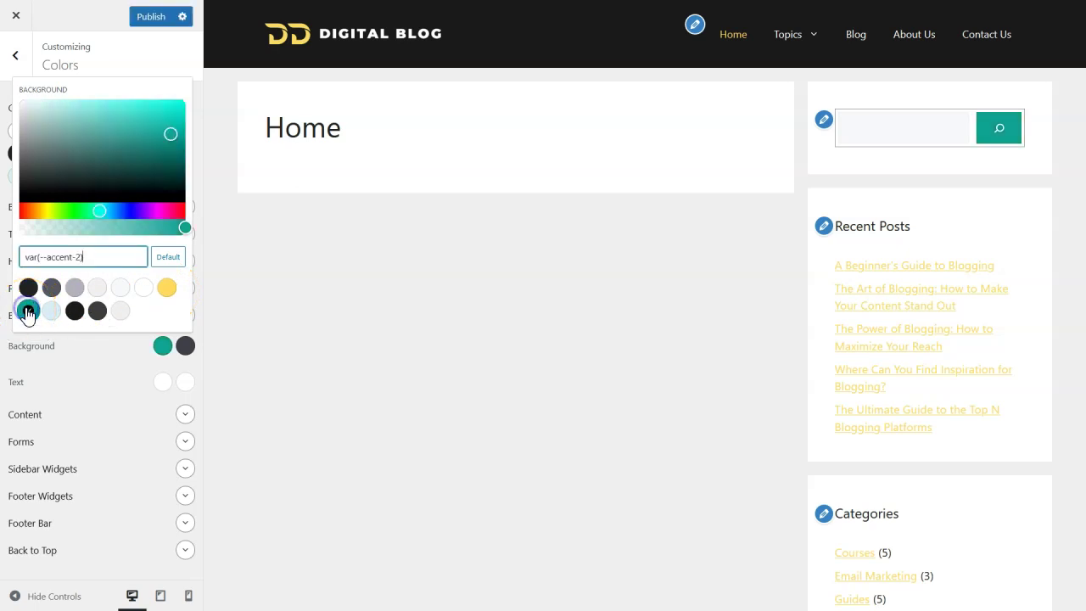
pyautogui.click(186, 348)
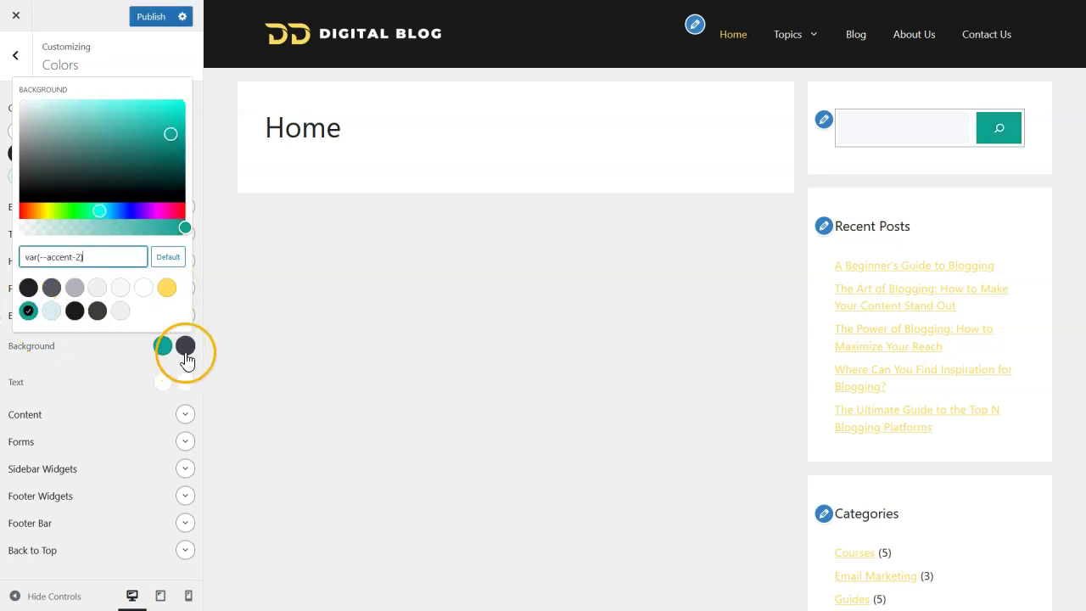
pyautogui.click(97, 311)
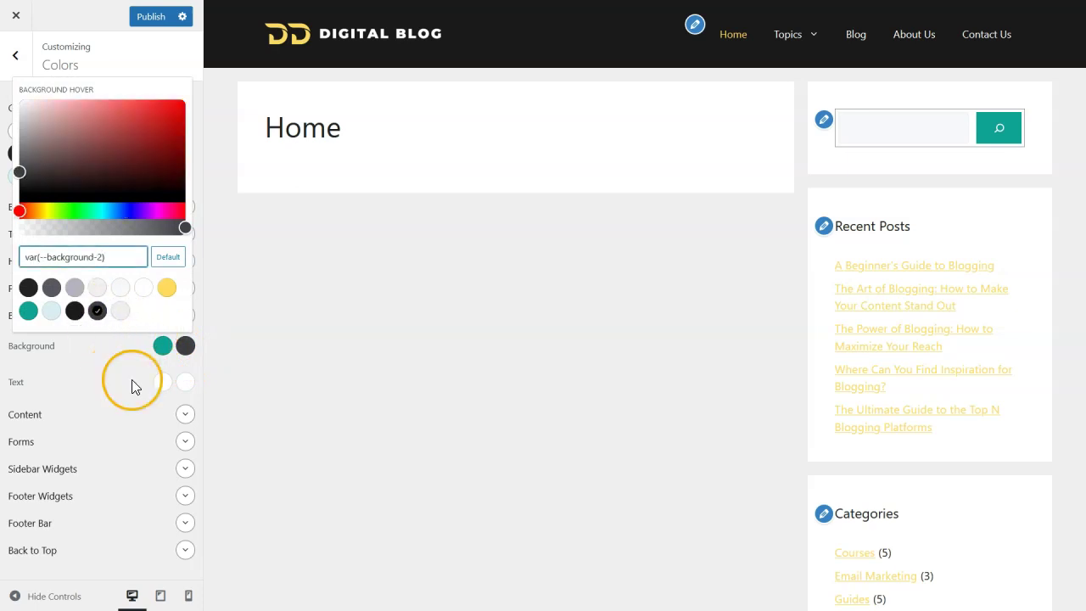
# Step: Set the Buttons text and text hover colors to the global color base-3
pyautogui.click(163, 382)
pyautogui.click(144, 325)
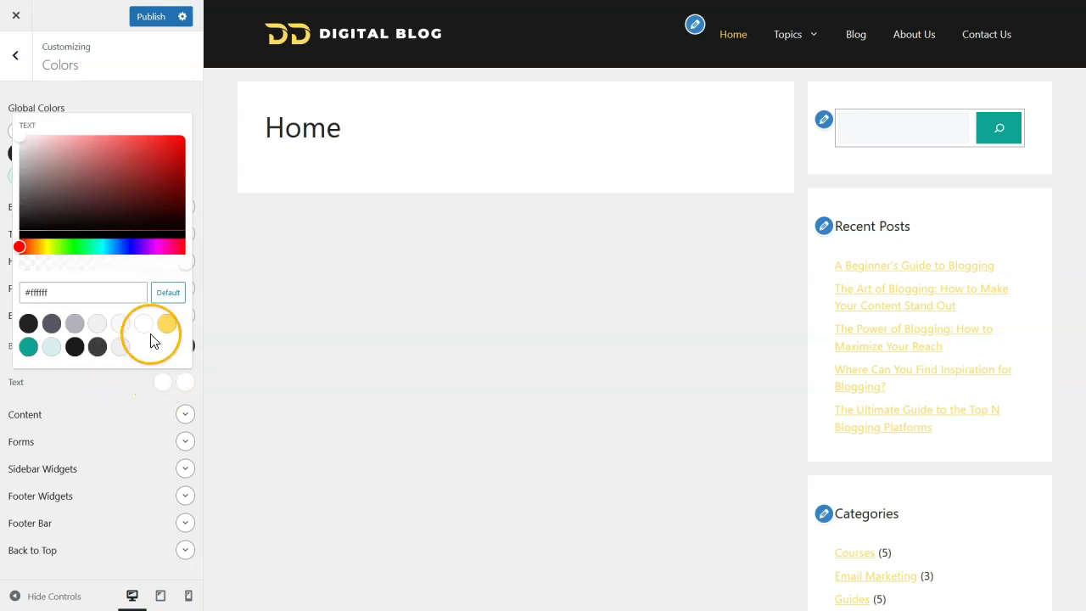
pyautogui.click(185, 382)
pyautogui.click(146, 326)
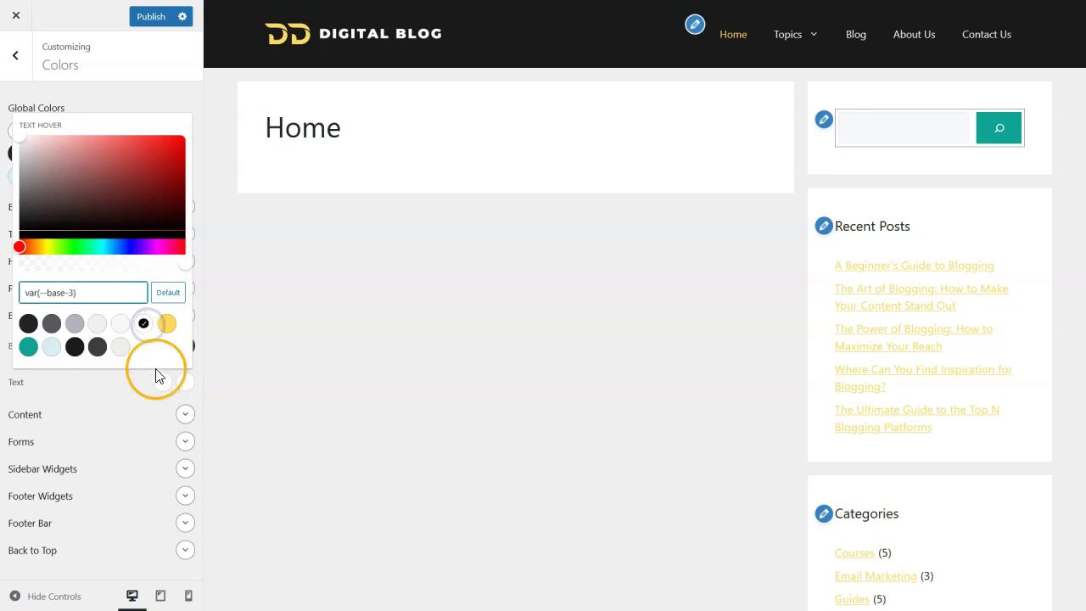
pyautogui.click(185, 384)
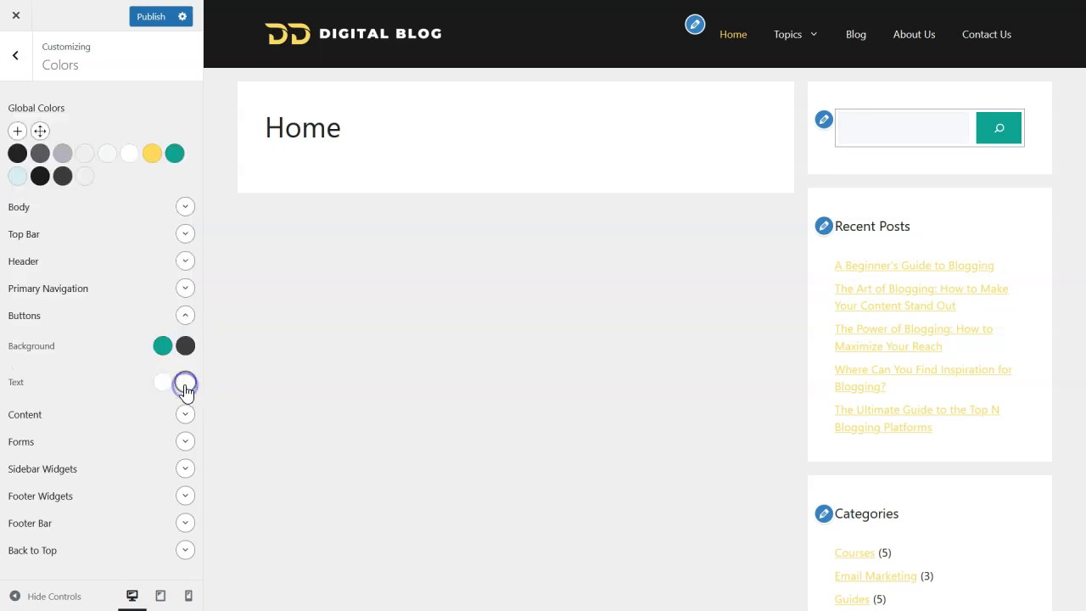
pyautogui.click(184, 316)
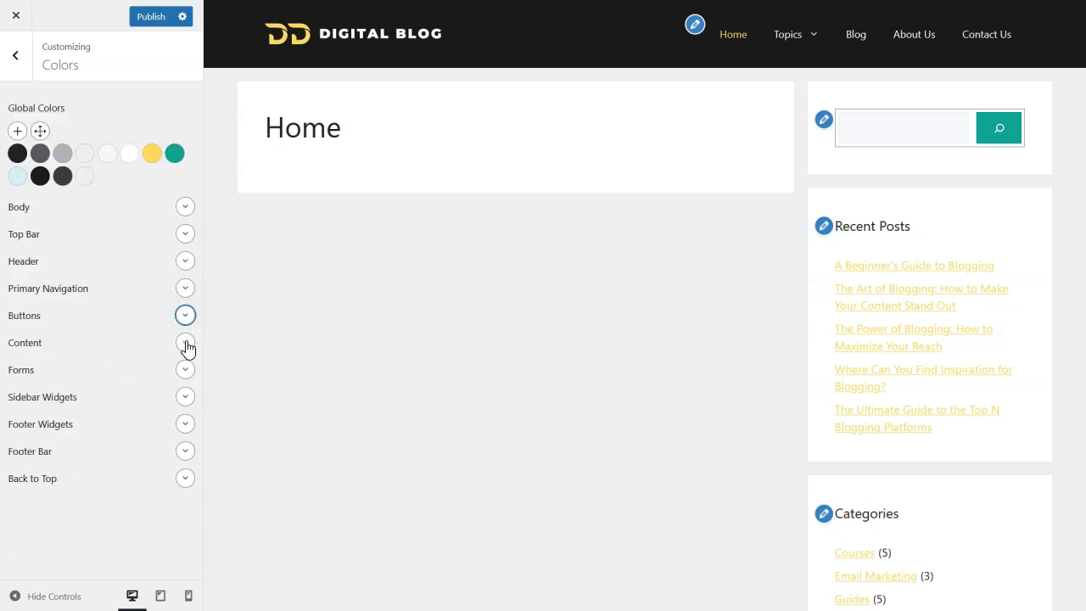
# Step: In the Content colors, set the Link color to the global color accent-2 and the Link hover color to contrast-2
pyautogui.click(185, 341)
pyautogui.scroll(-3, 139, 371)
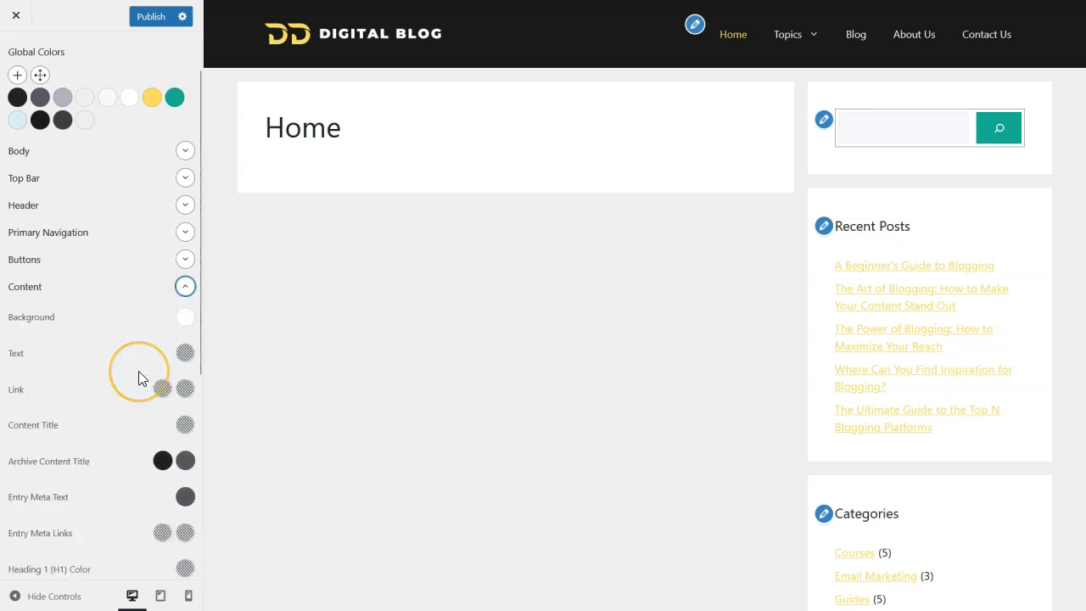
pyautogui.click(185, 231)
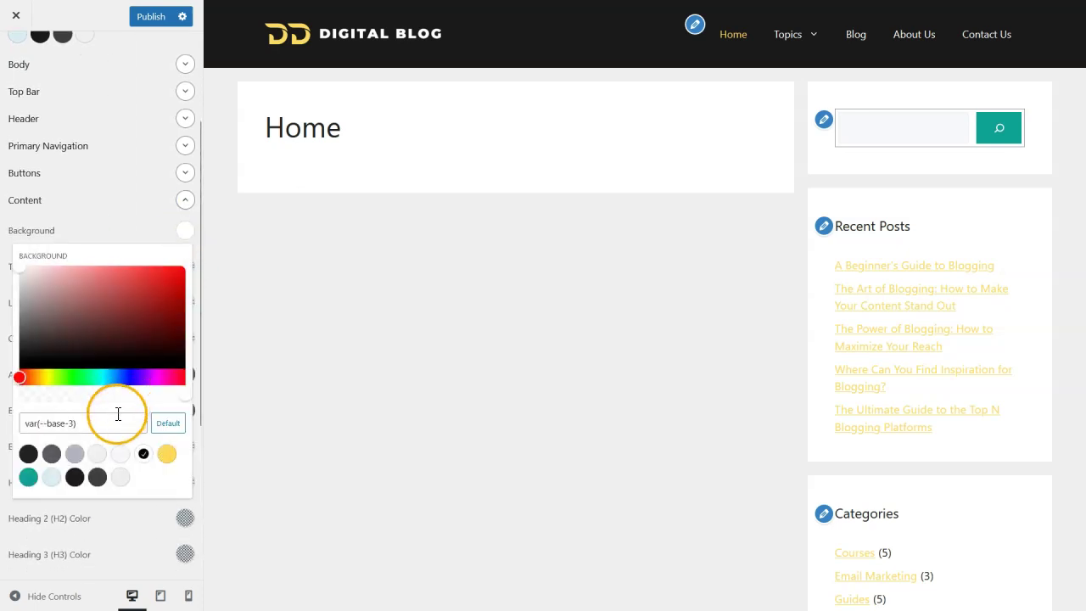
pyautogui.click(186, 236)
pyautogui.click(187, 274)
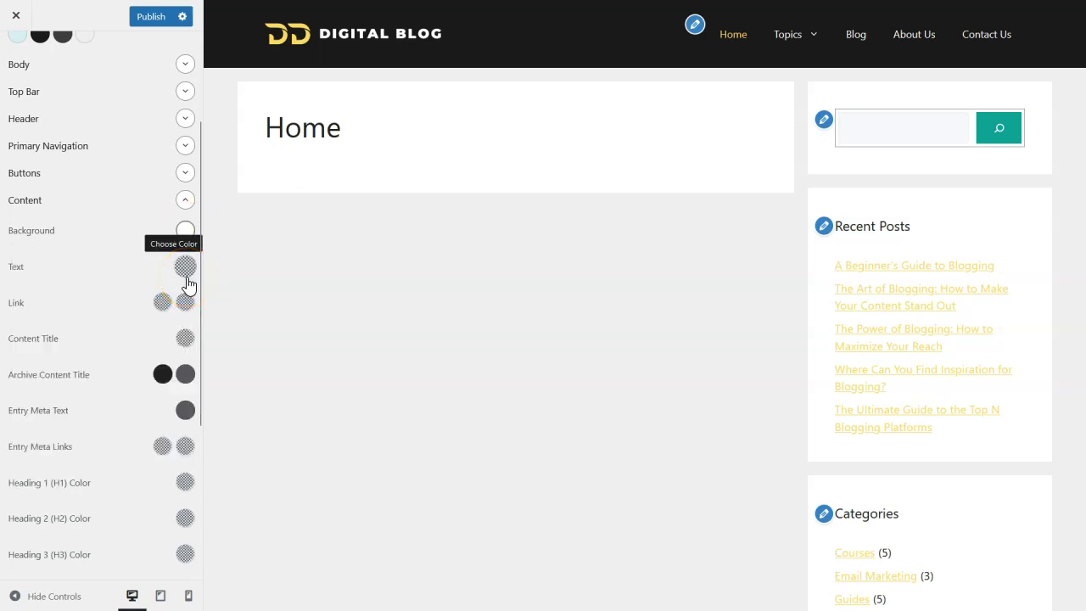
pyautogui.click(161, 302)
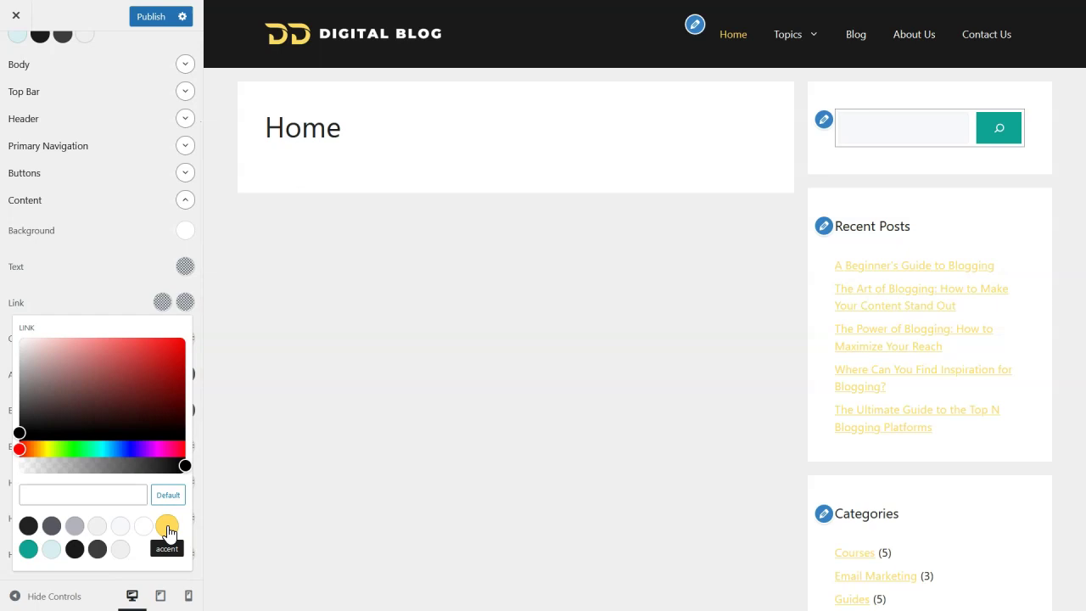
pyautogui.click(28, 549)
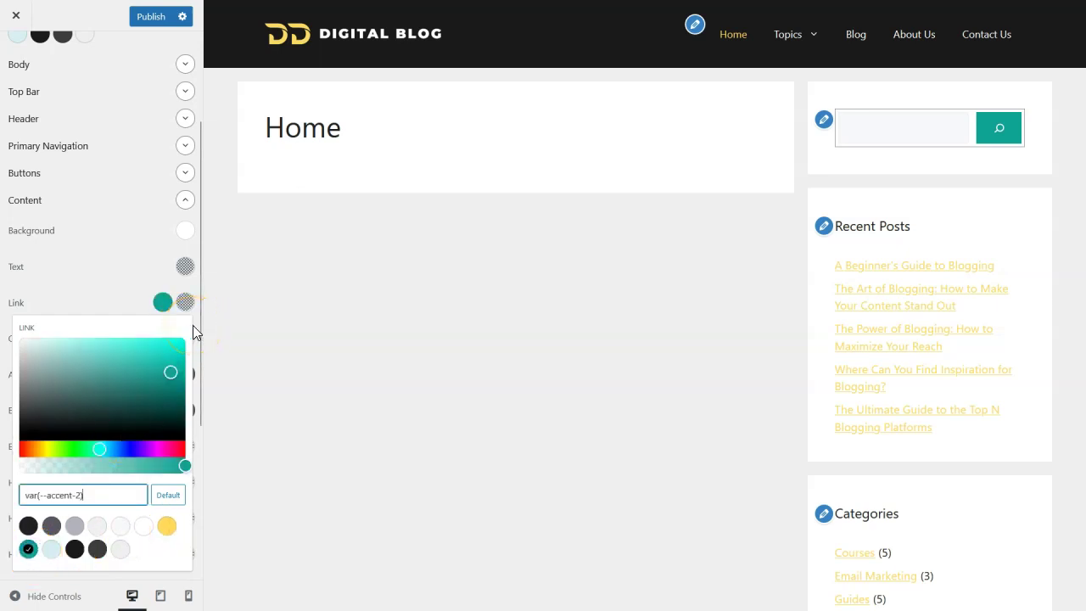
pyautogui.click(186, 303)
pyautogui.click(54, 521)
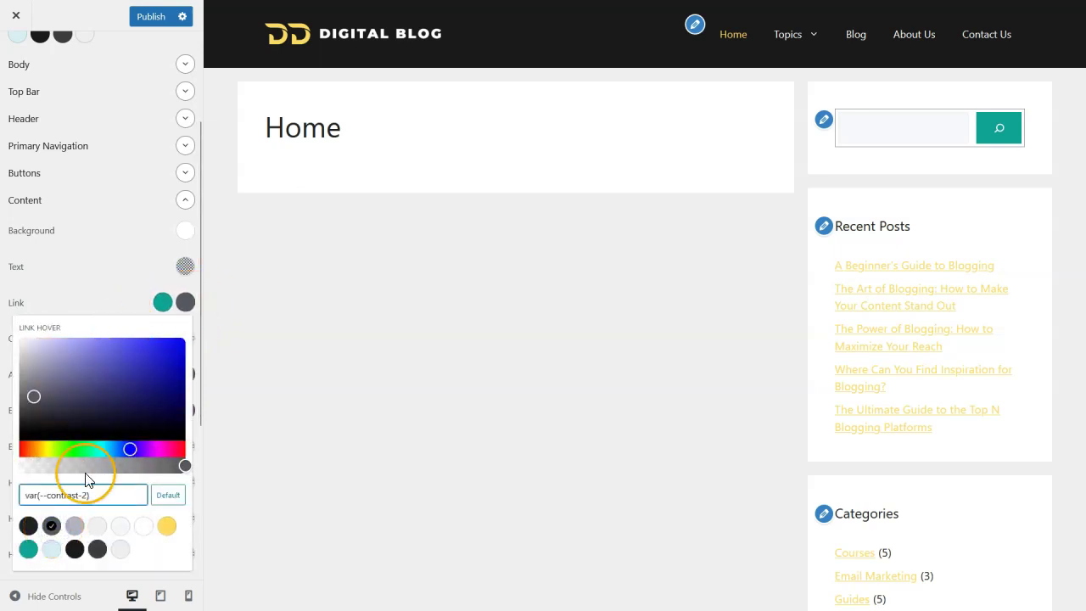
pyautogui.click(186, 303)
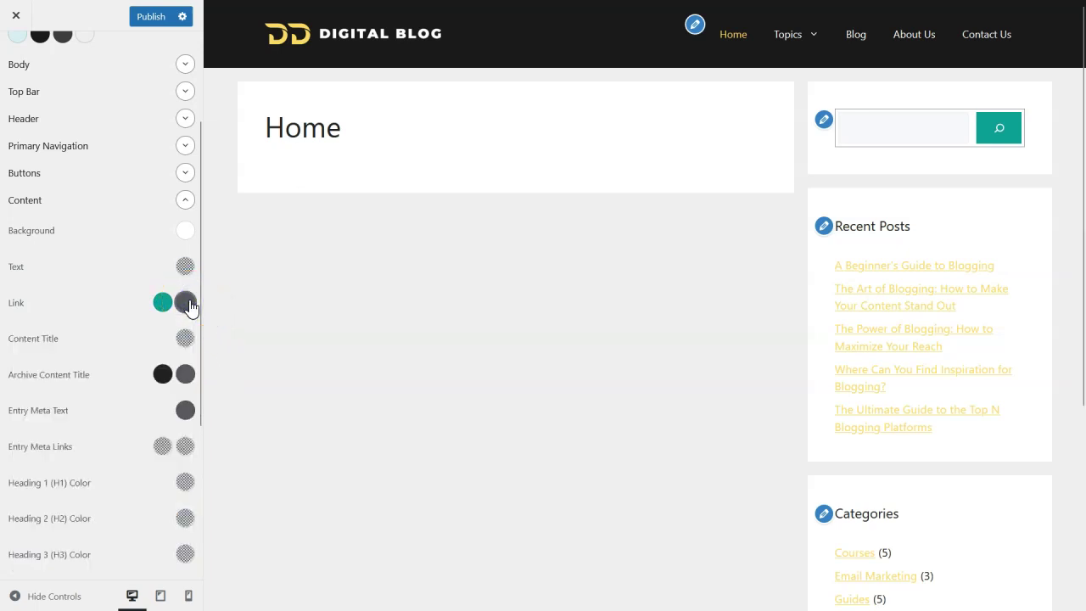
# Step: Set the Archive Content Title hover color in the Content colors to the global color accent-2
pyautogui.click(182, 342)
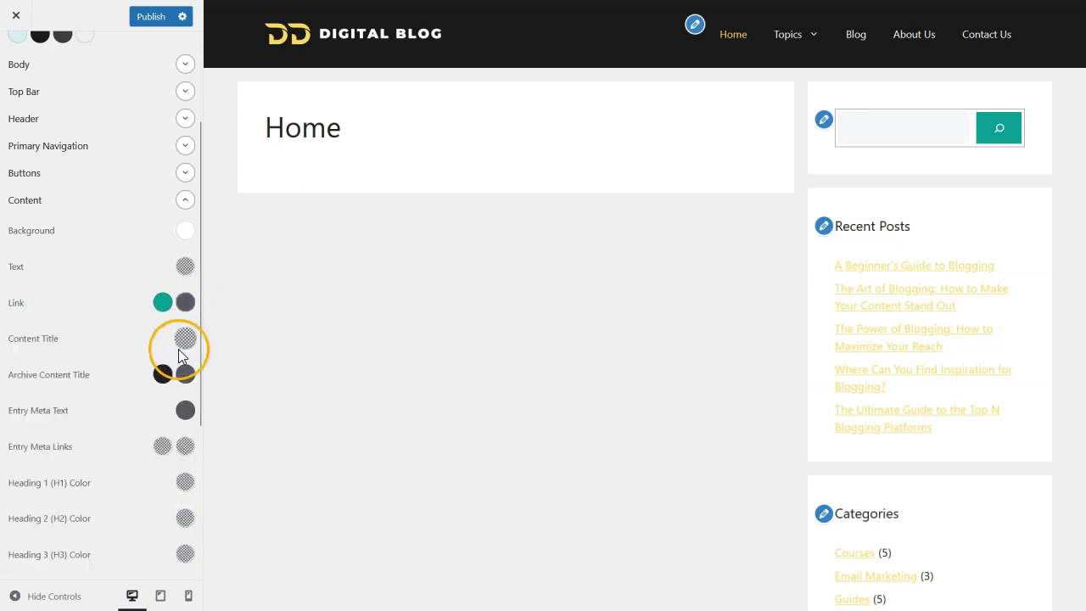
pyautogui.click(161, 383)
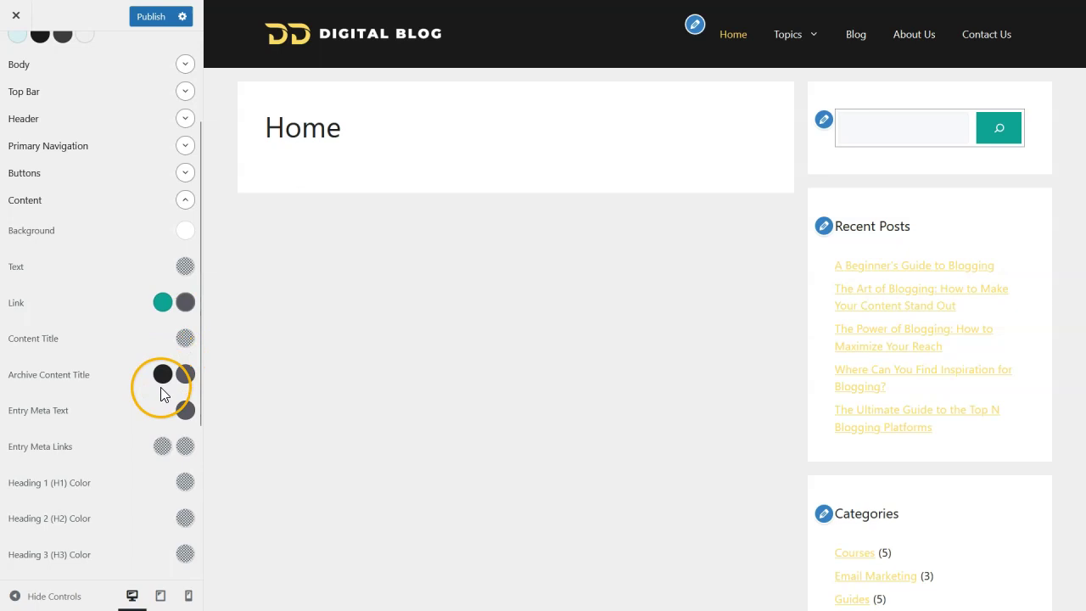
pyautogui.click(164, 380)
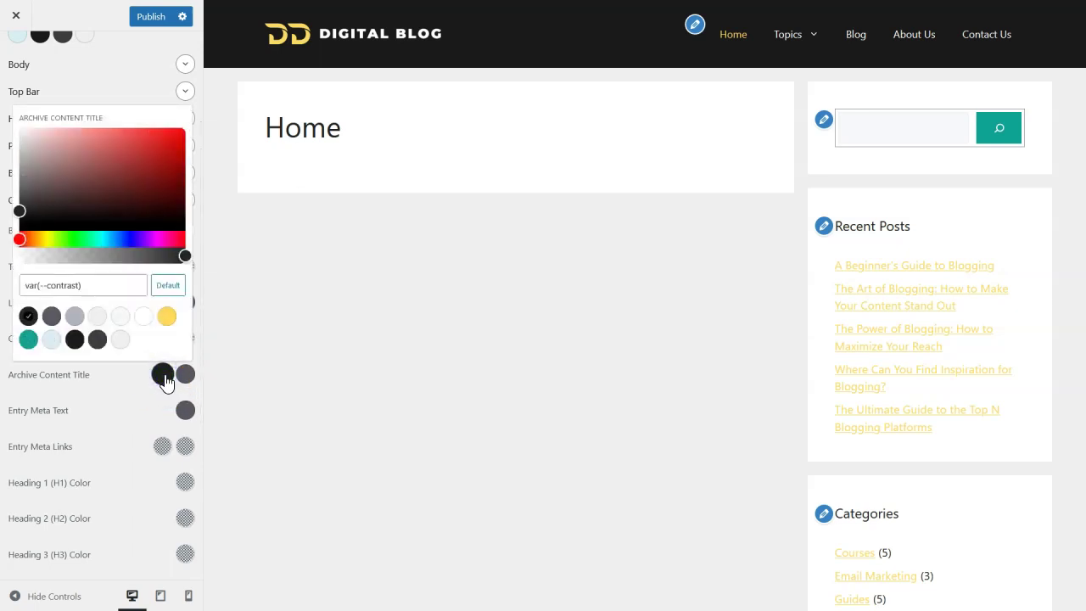
pyautogui.click(185, 373)
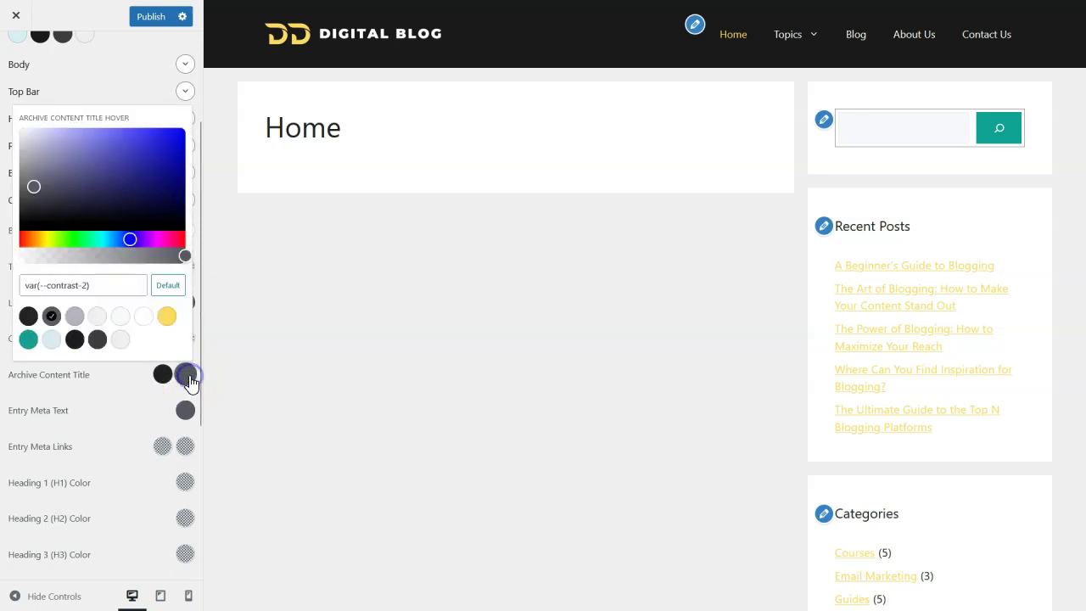
pyautogui.click(29, 340)
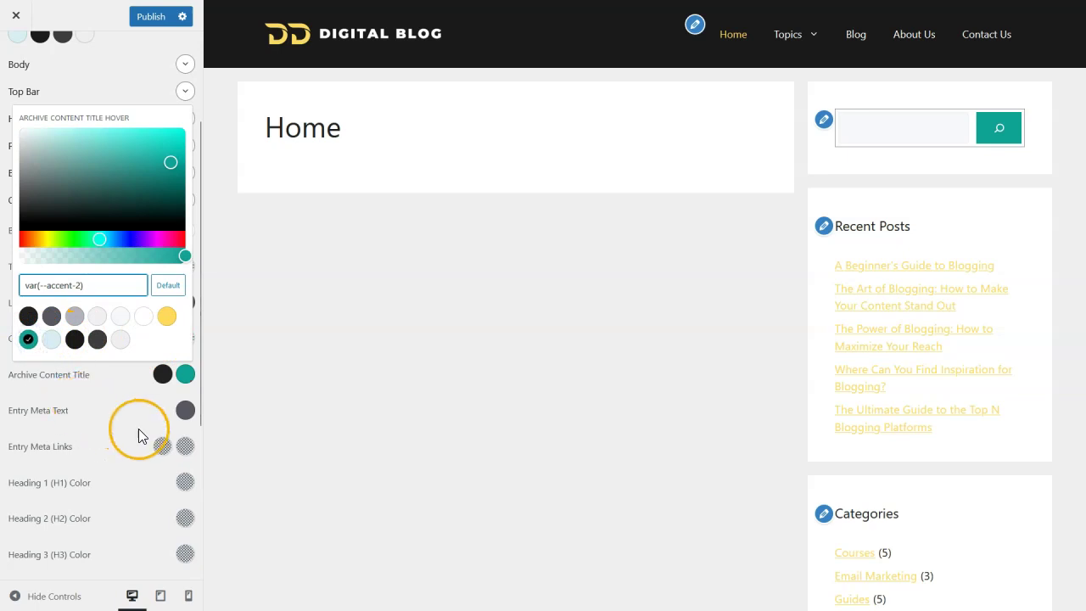
pyautogui.click(185, 411)
pyautogui.click(187, 413)
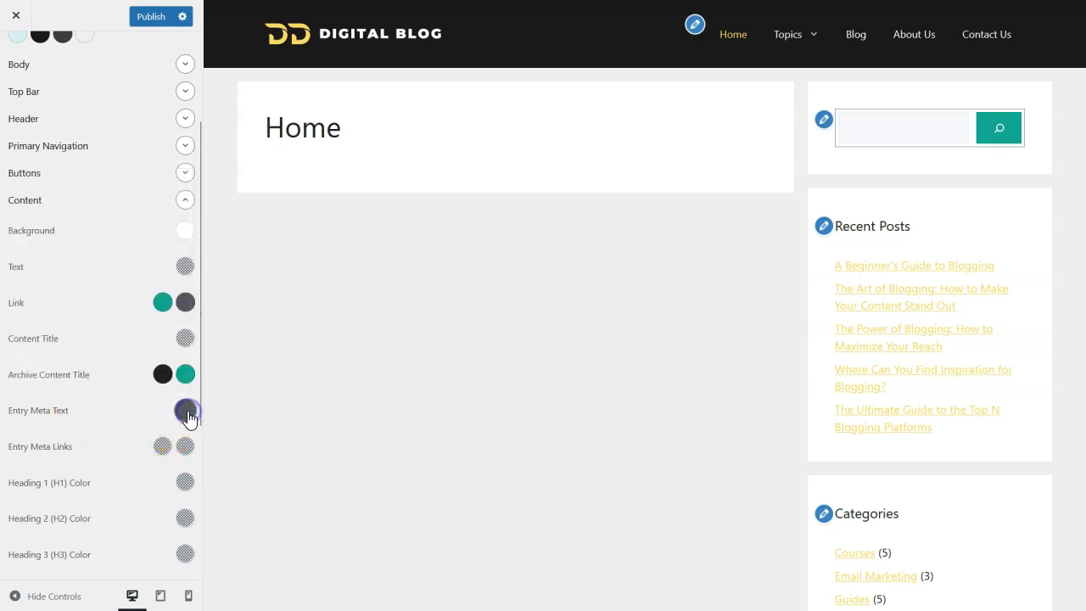
# Step: Review the remaining Content colors and the Forms color settings, leaving both sections collapsed
pyautogui.scroll(-5, 187, 416)
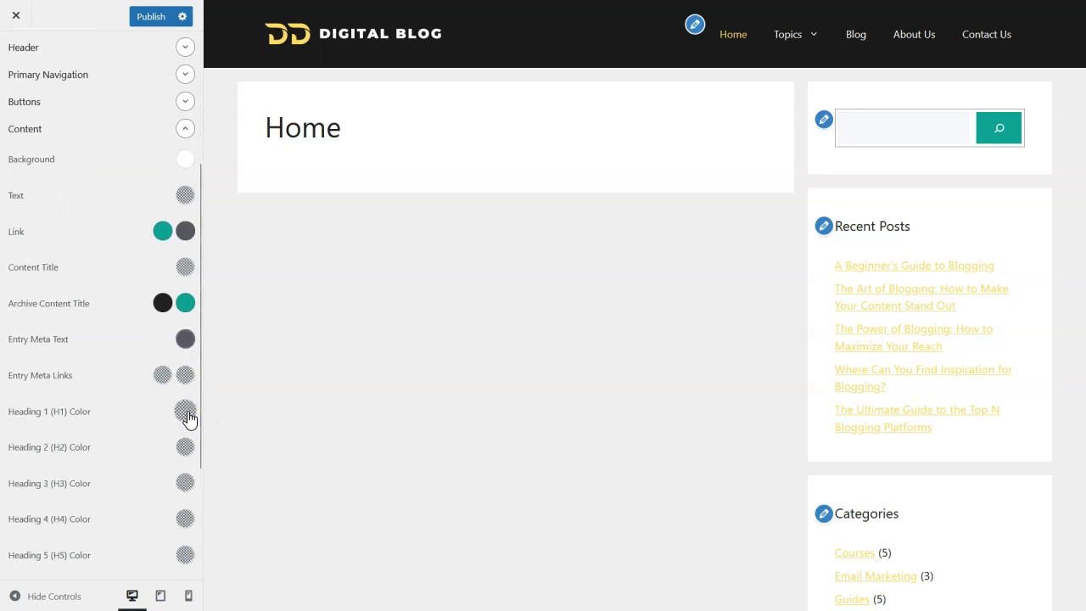
pyautogui.scroll(2, 187, 415)
pyautogui.scroll(3, 187, 416)
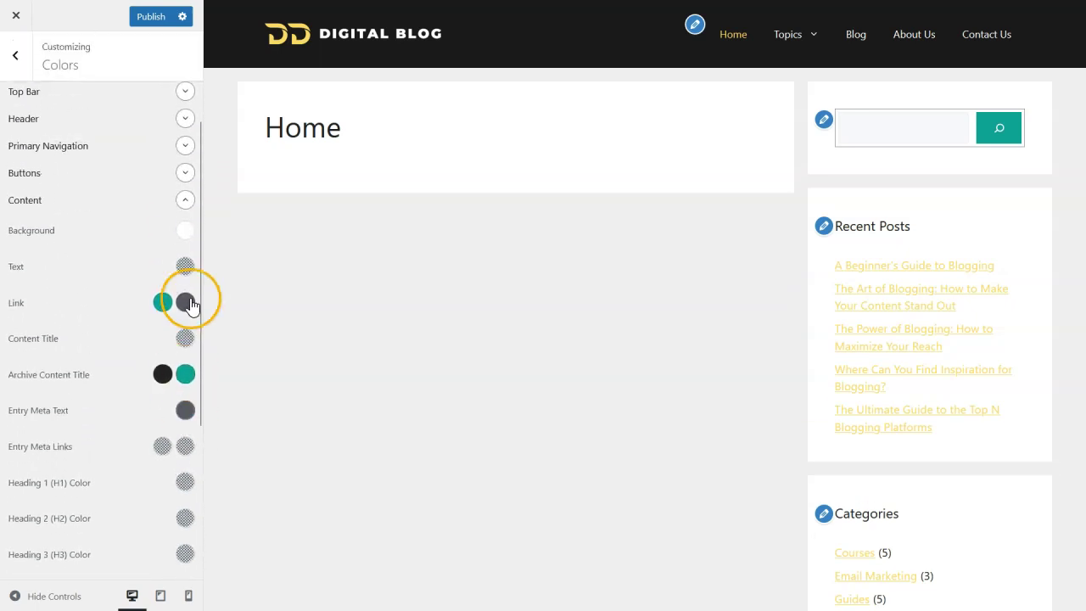
pyautogui.click(187, 204)
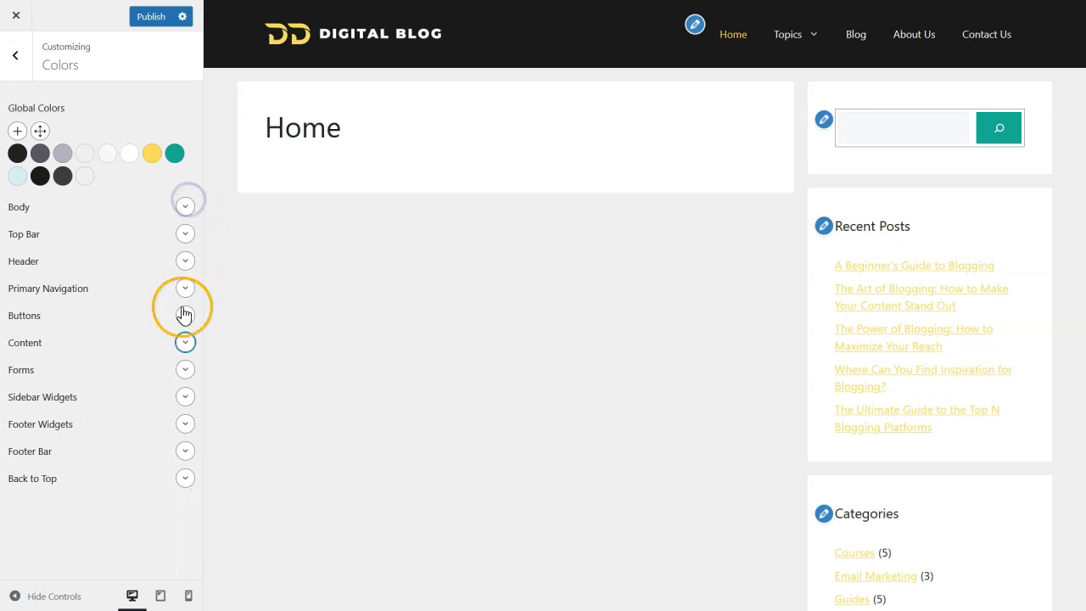
pyautogui.click(185, 370)
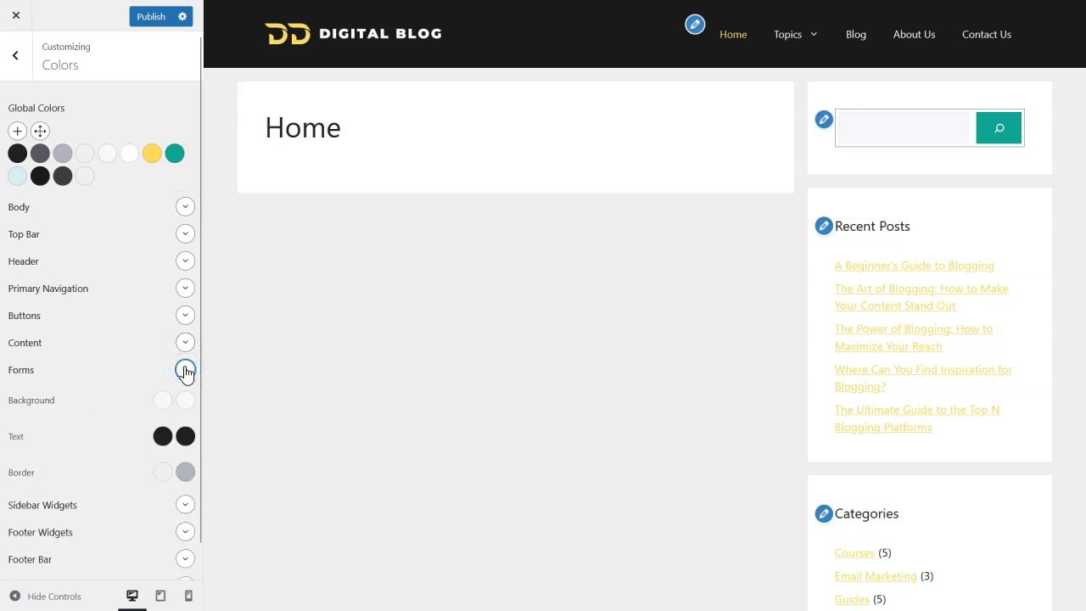
pyautogui.click(185, 369)
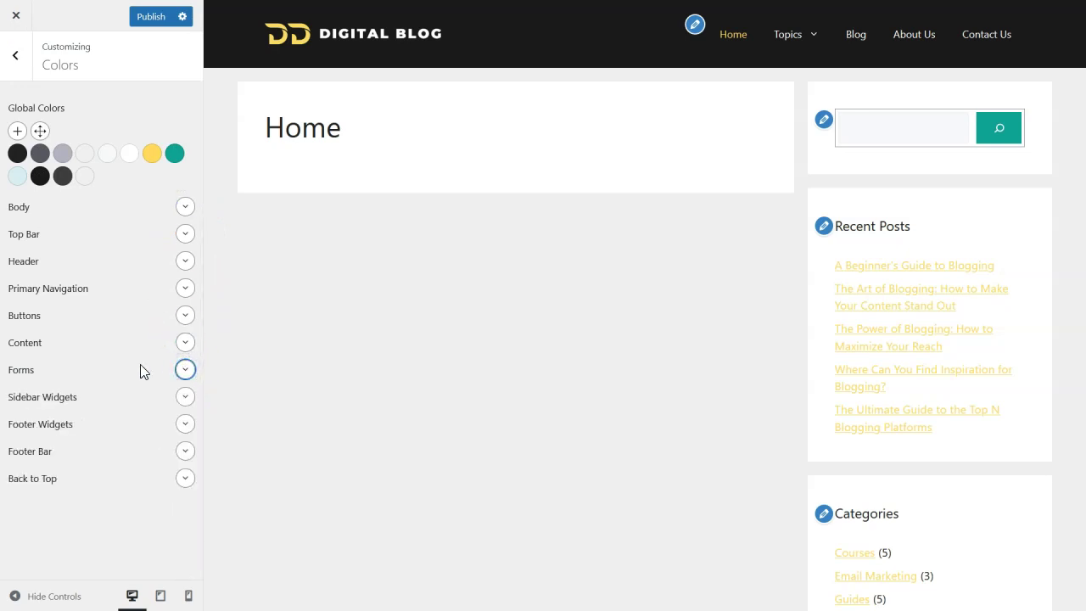
pyautogui.click(185, 374)
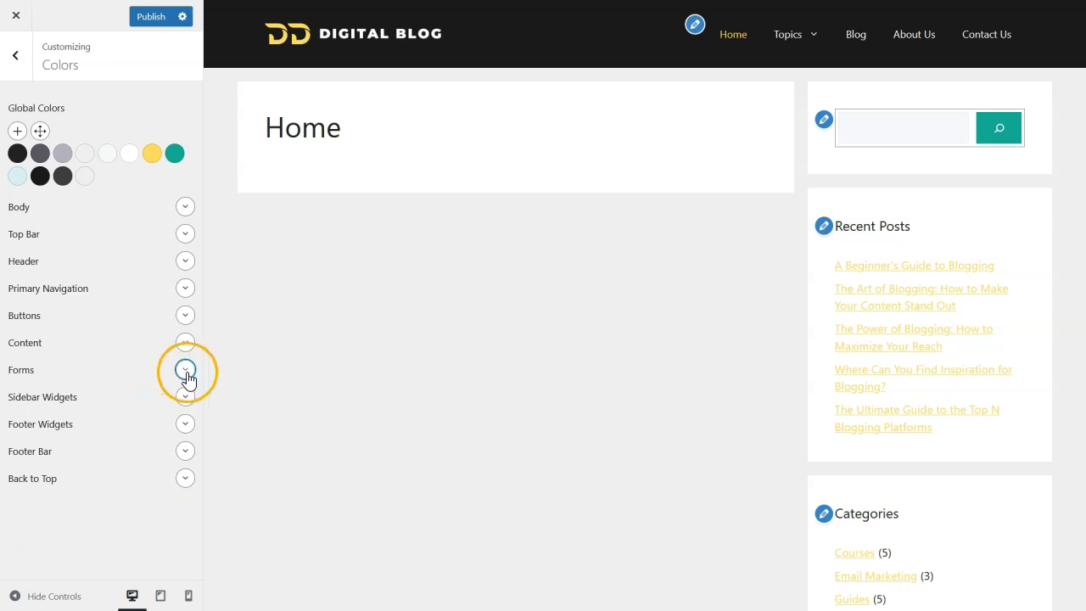
# Step: Clear the background color of the Sidebar Widgets so that no value is set
pyautogui.click(184, 396)
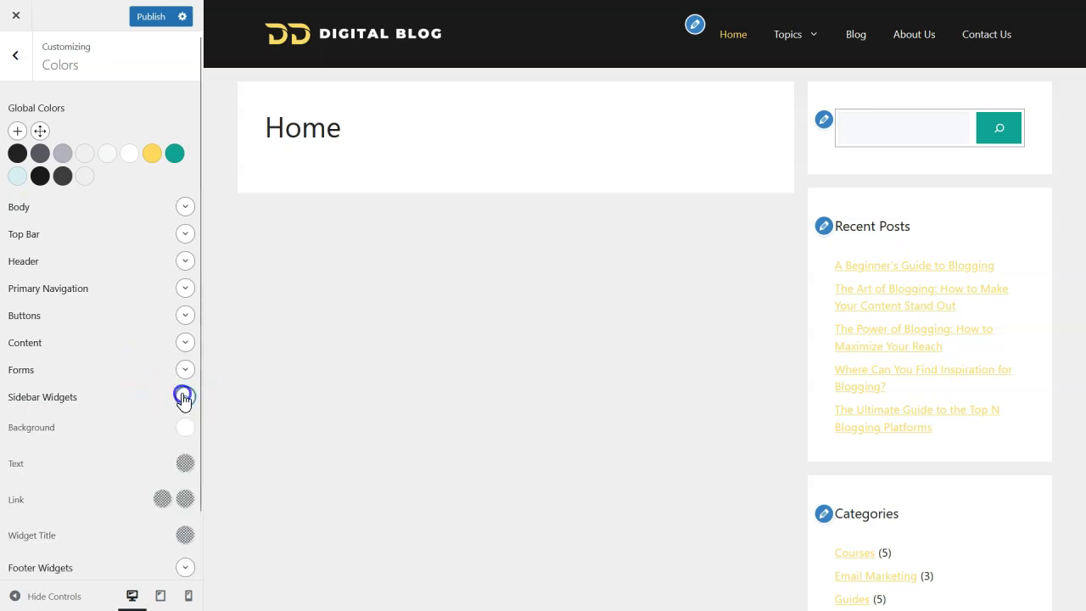
pyautogui.scroll(-1, 162, 396)
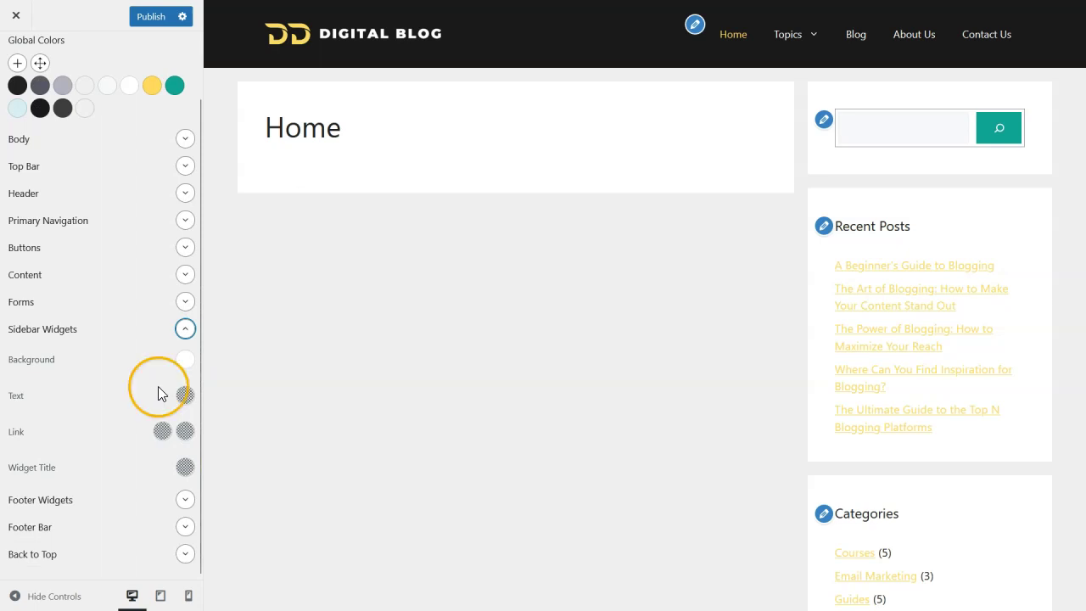
pyautogui.click(185, 359)
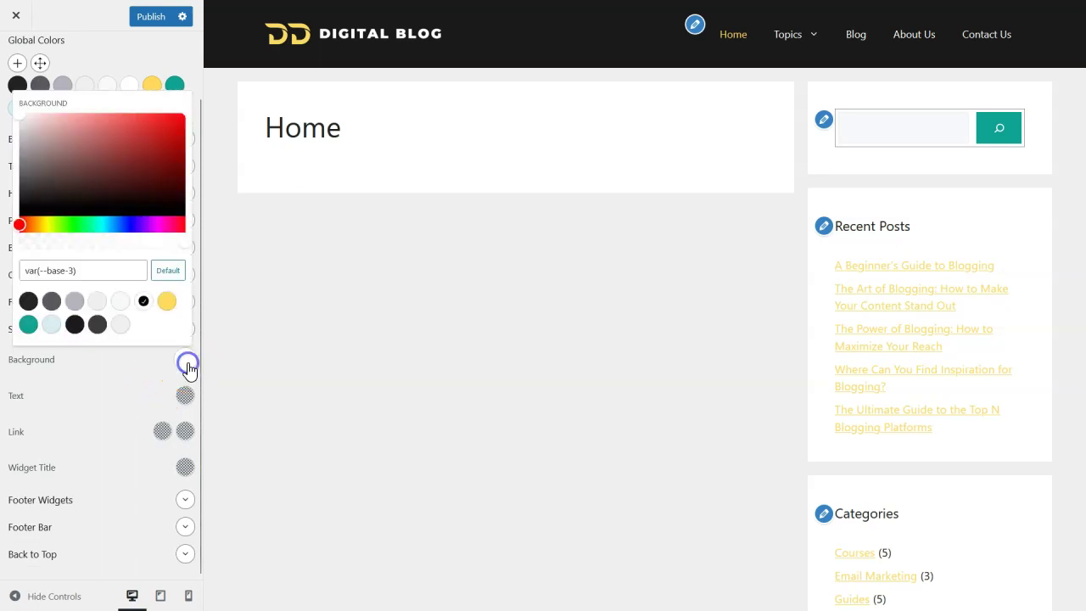
pyautogui.click(175, 271)
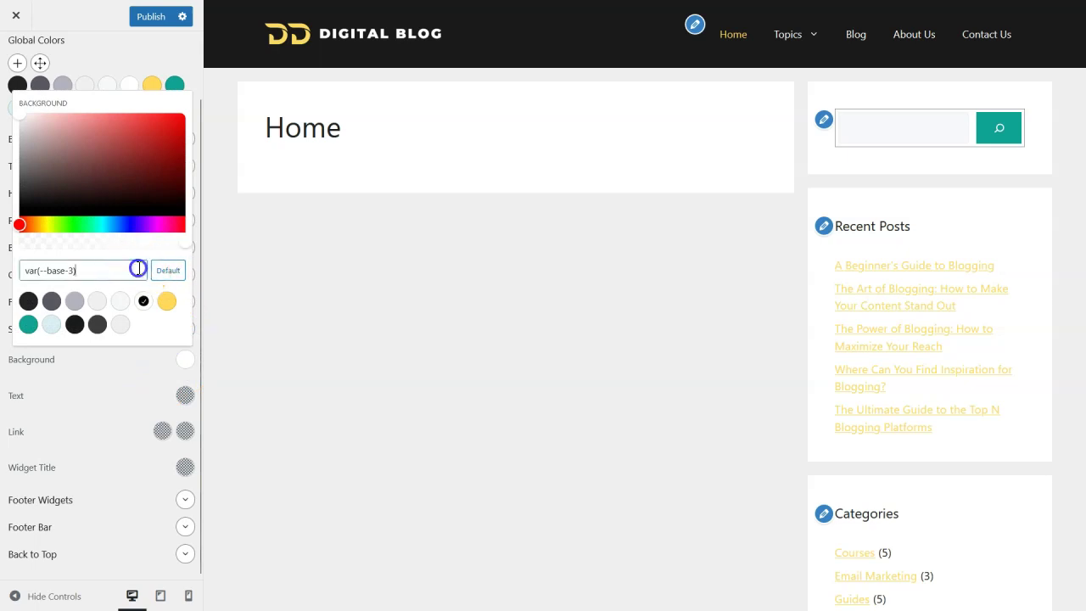
pyautogui.tripleClick(139, 269)
pyautogui.press('BackSpace')
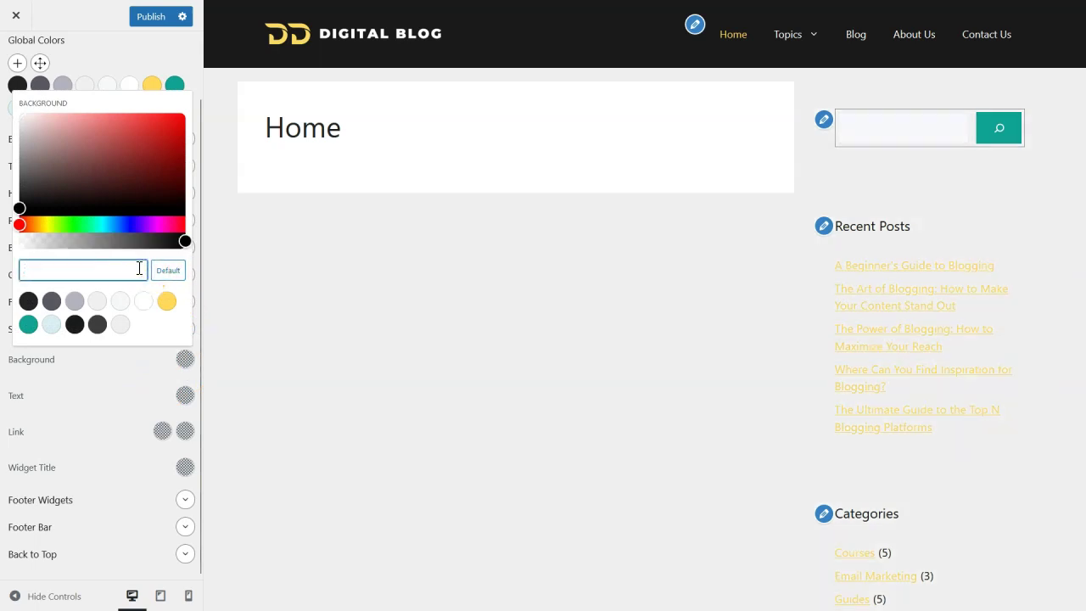
# Step: Set the Sidebar Widgets link hover color to the green global color accent-2 and collapse the section
pyautogui.click(185, 432)
pyautogui.click(28, 398)
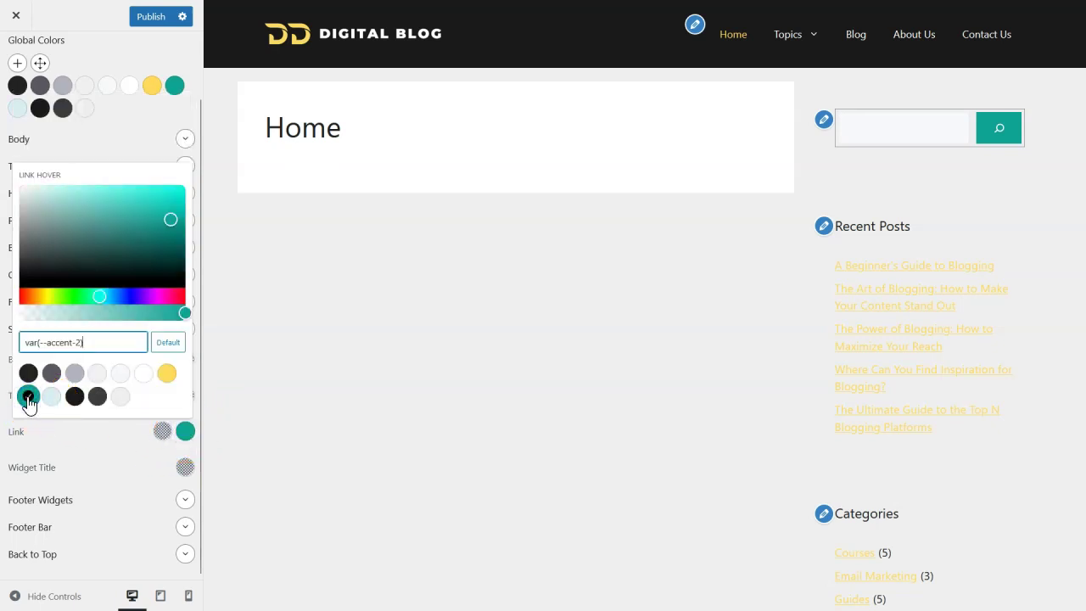
pyautogui.click(185, 432)
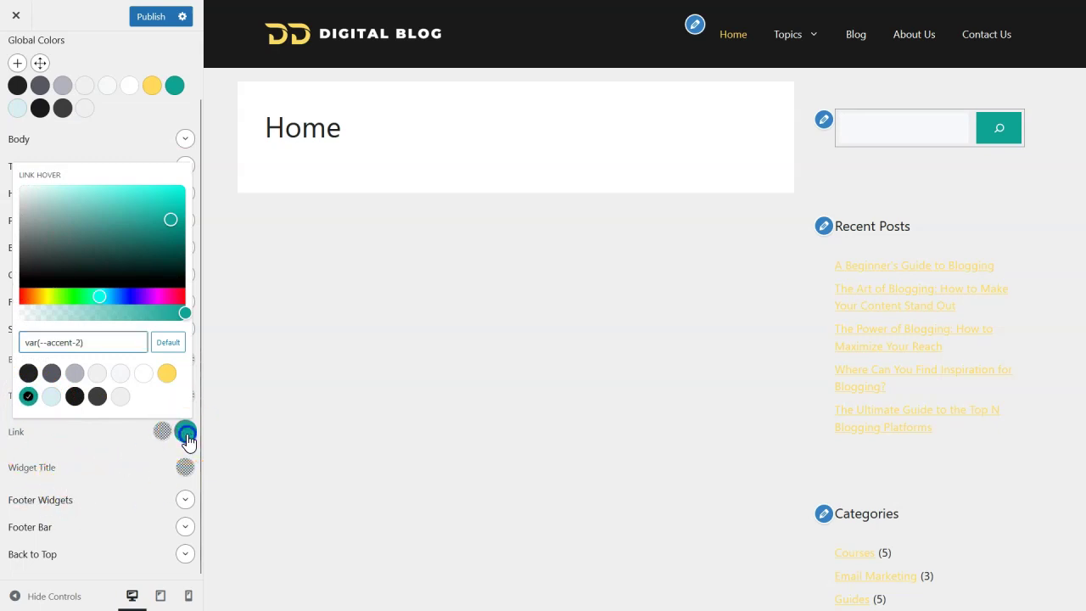
pyautogui.click(185, 329)
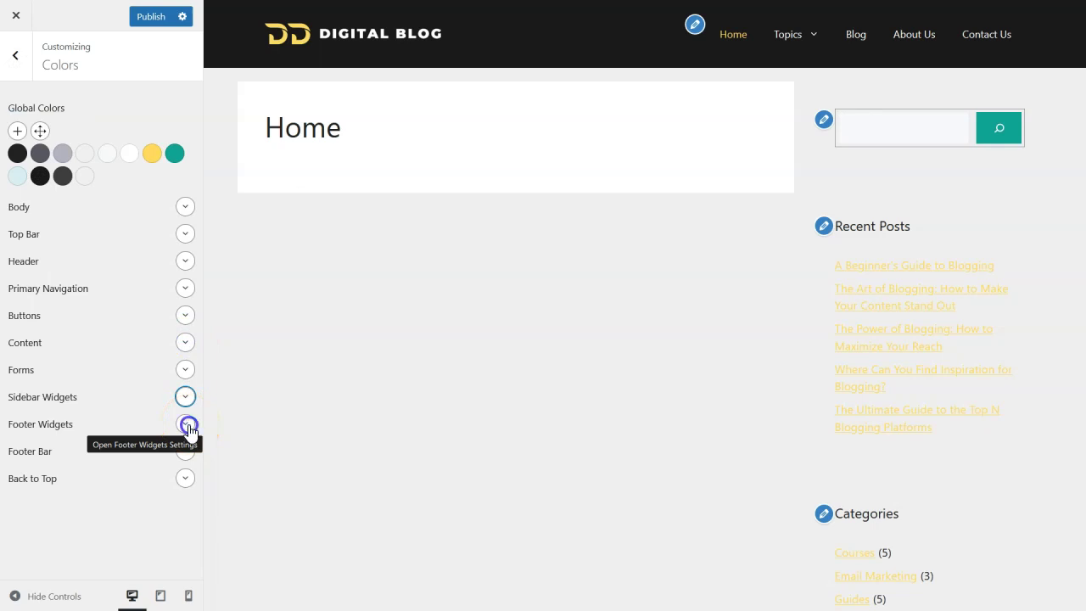
# Step: Set the Footer Widgets background to the dark grey background-2 color and the text to white base-3
pyautogui.click(188, 425)
pyautogui.scroll(-1, 134, 441)
pyautogui.click(186, 389)
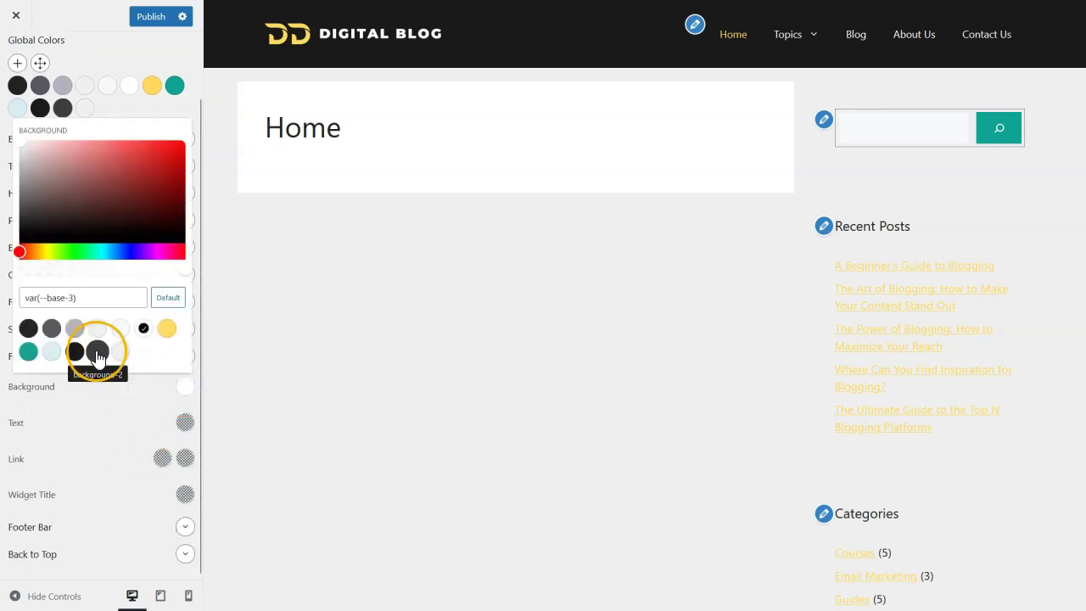
pyautogui.click(97, 353)
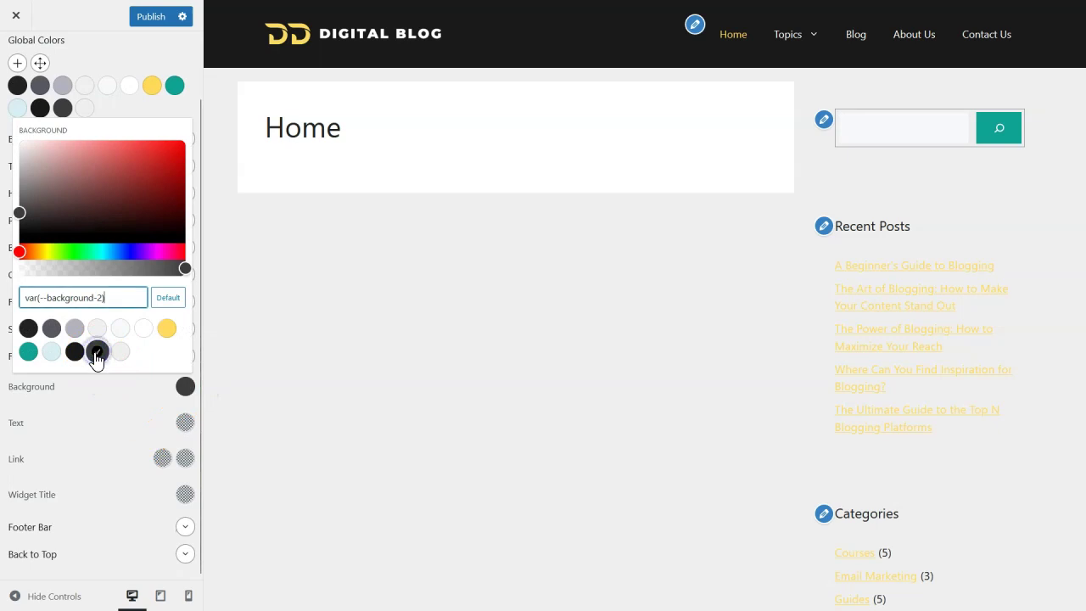
pyautogui.click(184, 429)
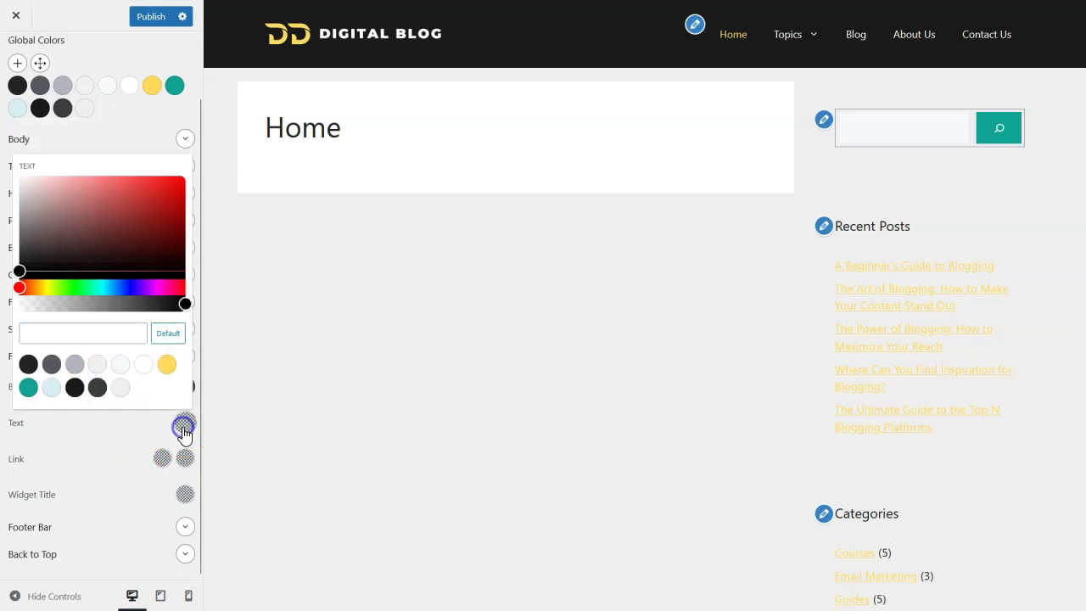
pyautogui.click(145, 370)
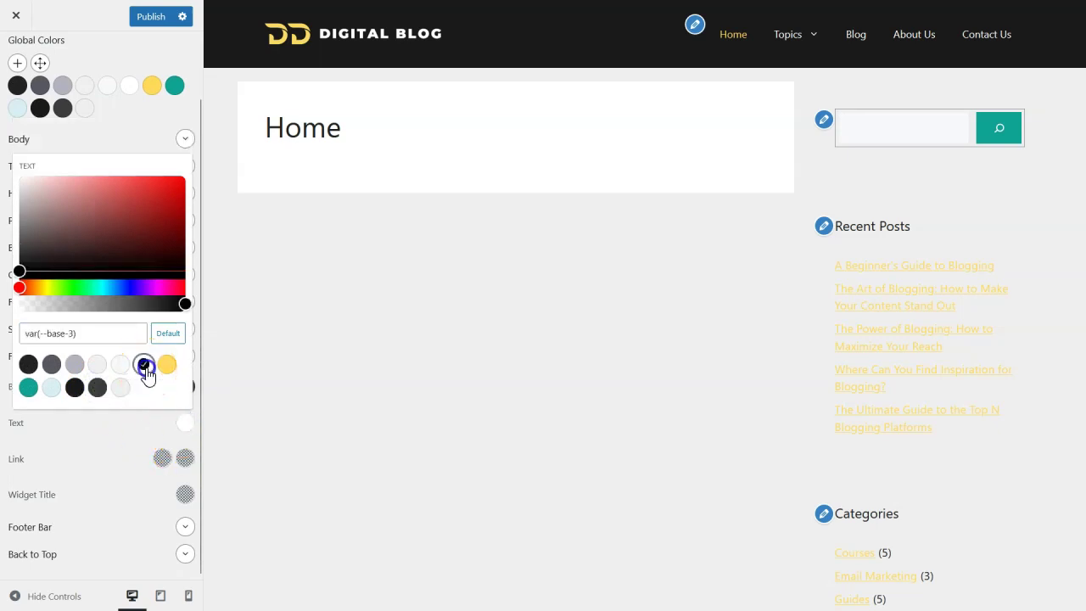
# Step: Set the Footer Widgets link color to white and its link hover color to the yellow accent
pyautogui.click(161, 459)
pyautogui.click(145, 402)
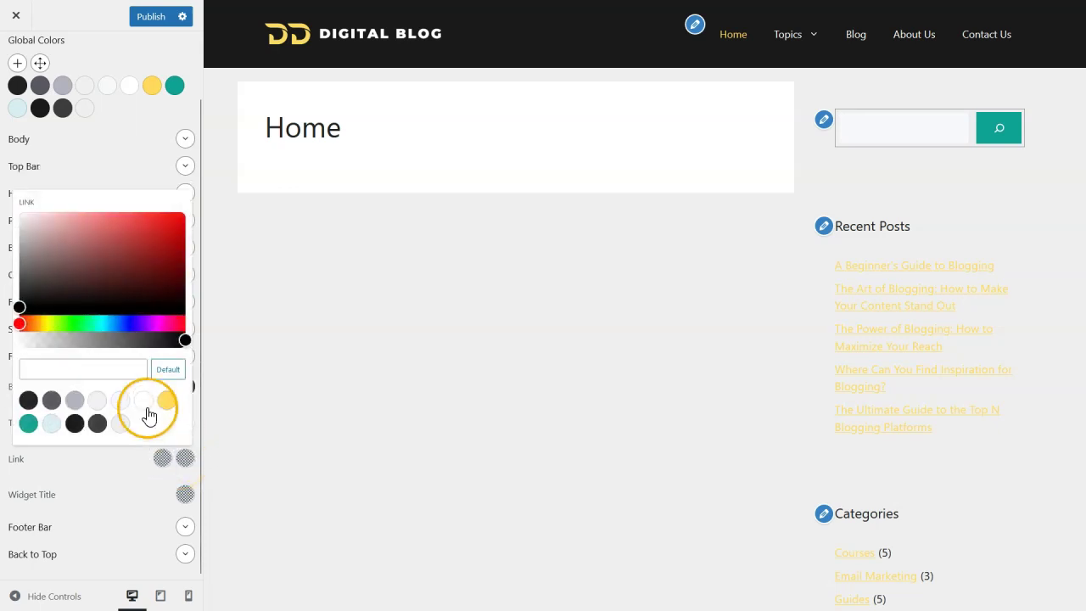
pyautogui.click(184, 459)
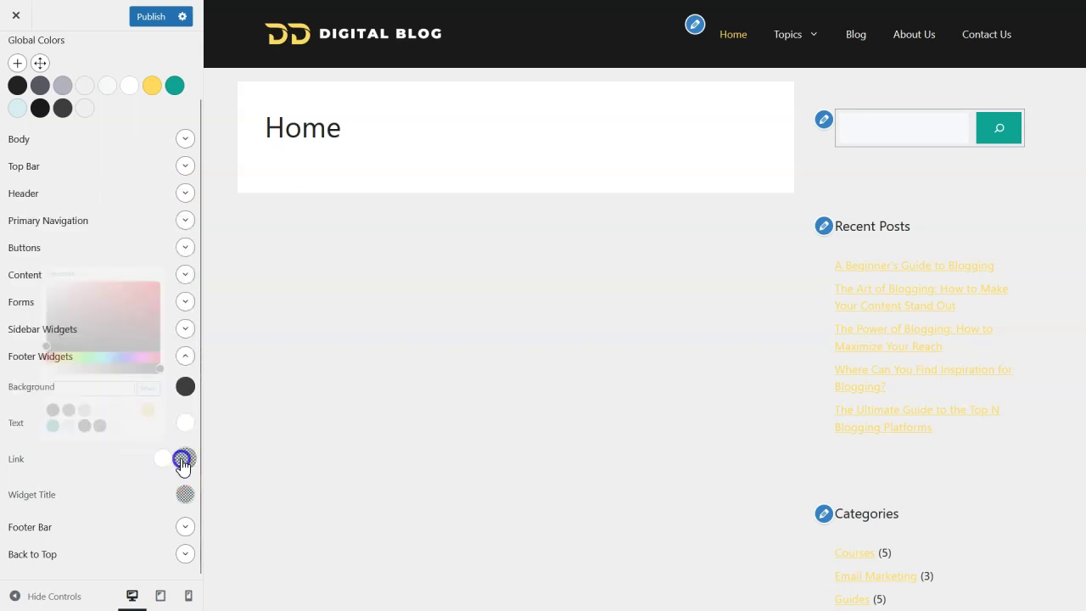
pyautogui.click(168, 407)
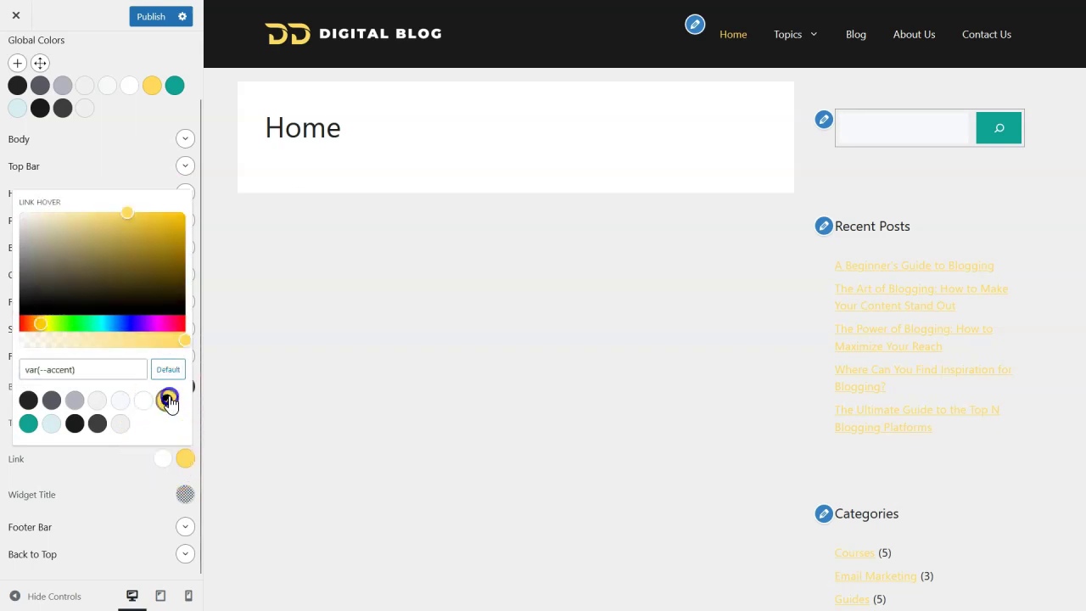
pyautogui.click(186, 460)
# Step: Set the Footer Widgets widget title color to white base-3 and collapse the section
pyautogui.click(185, 494)
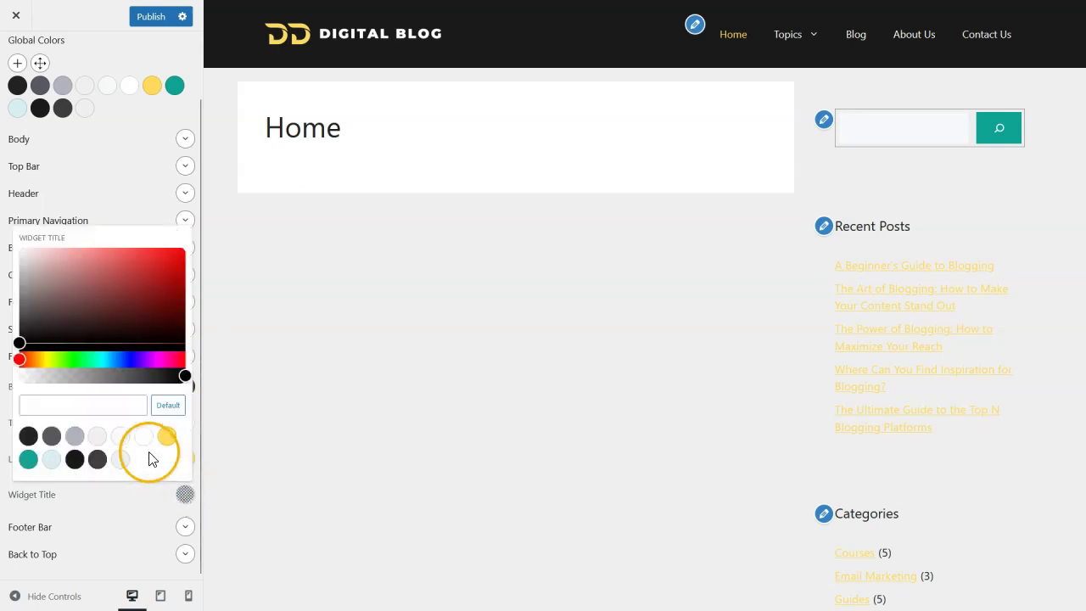
pyautogui.click(144, 441)
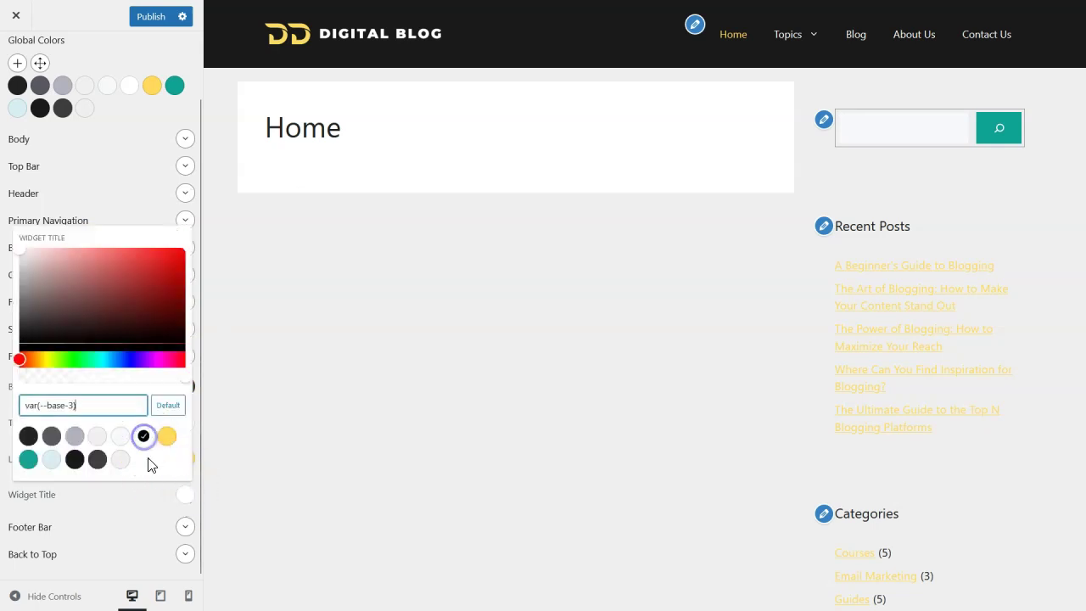
pyautogui.click(186, 495)
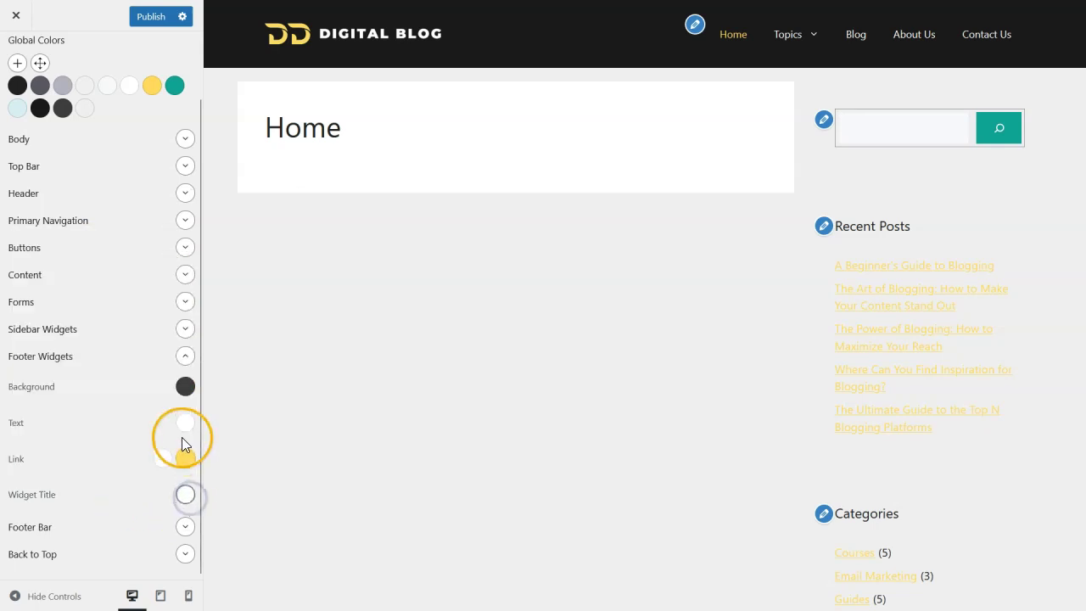
pyautogui.click(185, 357)
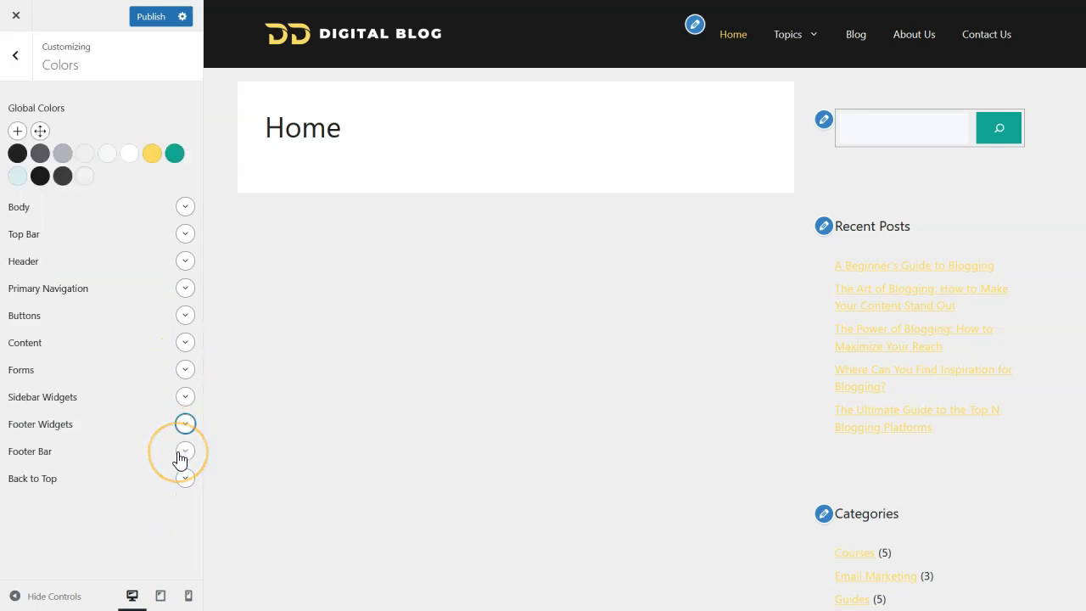
pyautogui.click(188, 422)
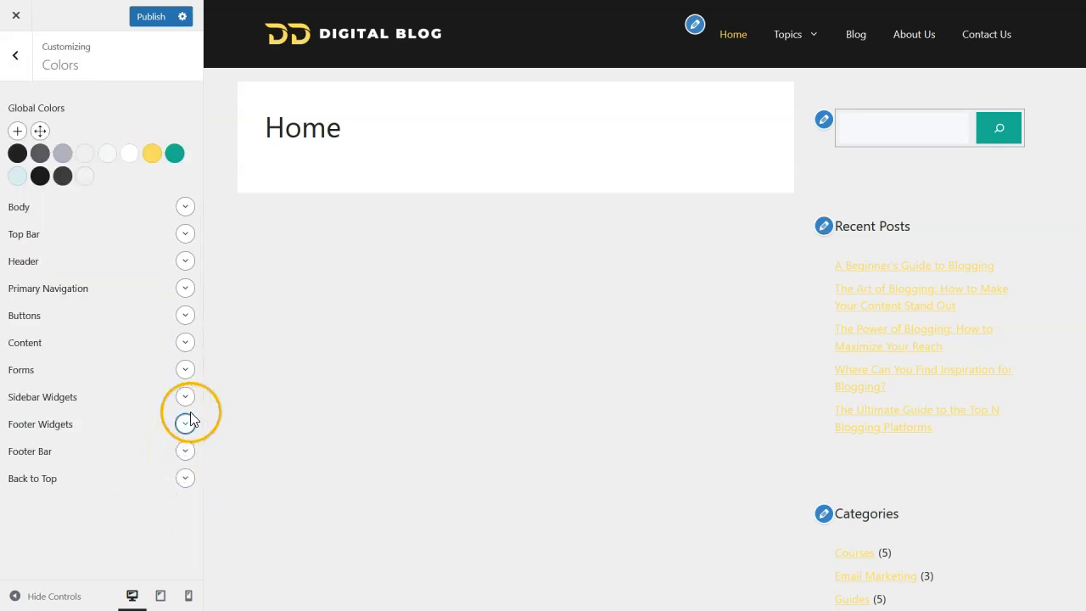
# Step: Set the Footer Bar background to the near-black background-1 color and its text to white base-3
pyautogui.click(187, 451)
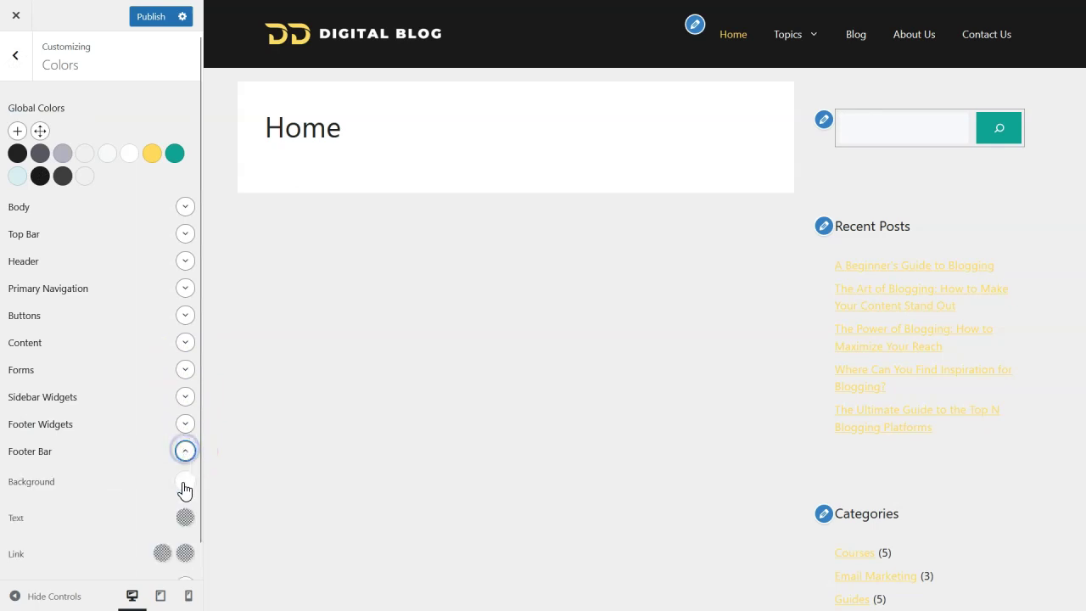
pyautogui.scroll(-1, 189, 484)
pyautogui.click(190, 450)
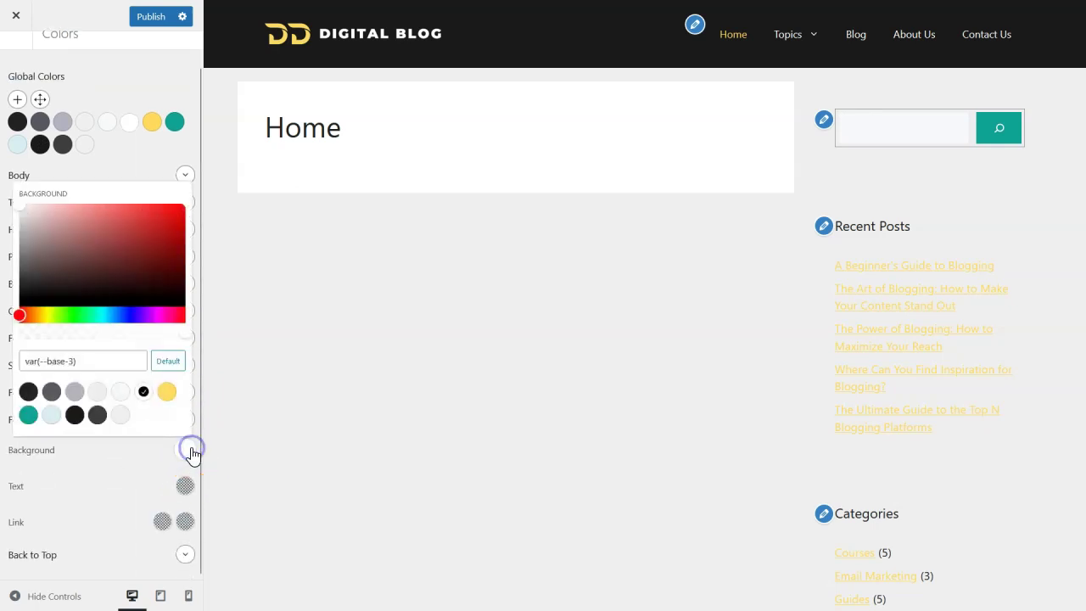
pyautogui.click(75, 414)
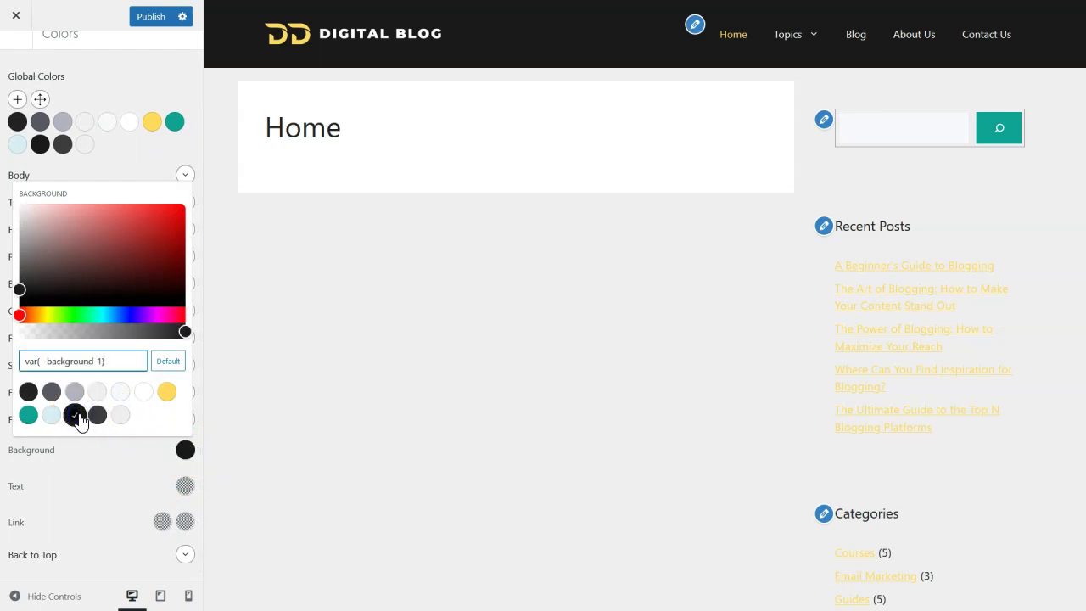
pyautogui.click(185, 486)
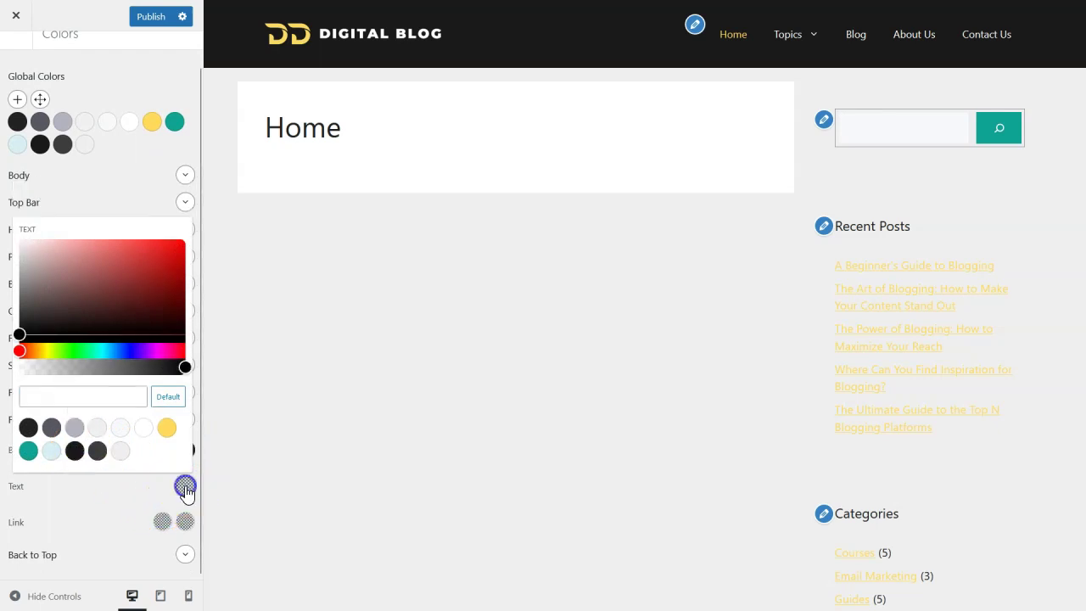
pyautogui.click(144, 428)
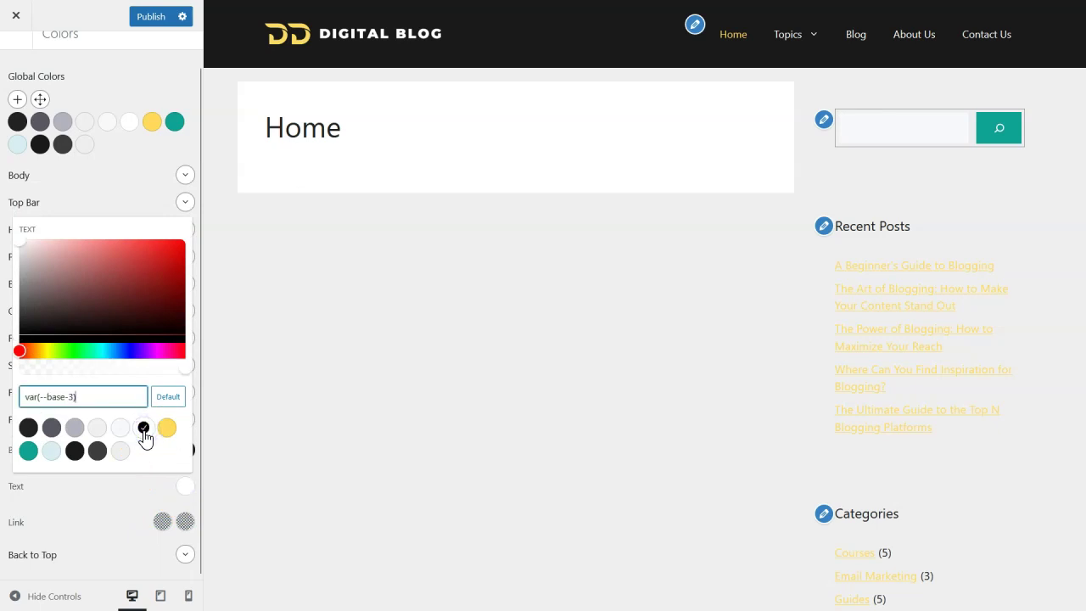
# Step: Set the Footer Bar link color to white base-3 and its link hover color to the yellow accent
pyautogui.click(161, 520)
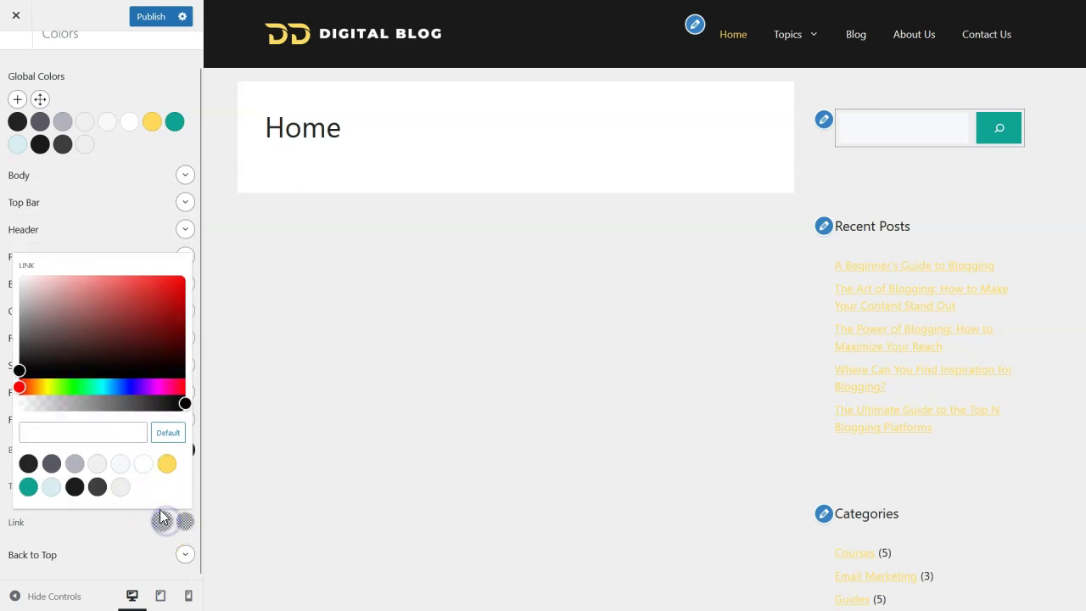
pyautogui.click(143, 462)
pyautogui.click(184, 524)
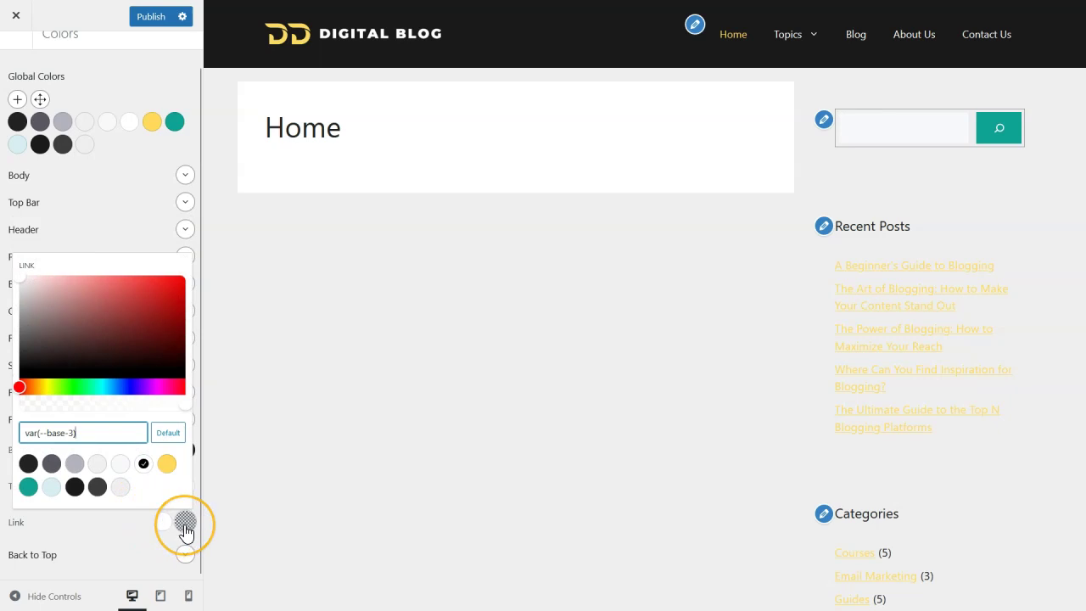
pyautogui.click(185, 528)
pyautogui.click(166, 463)
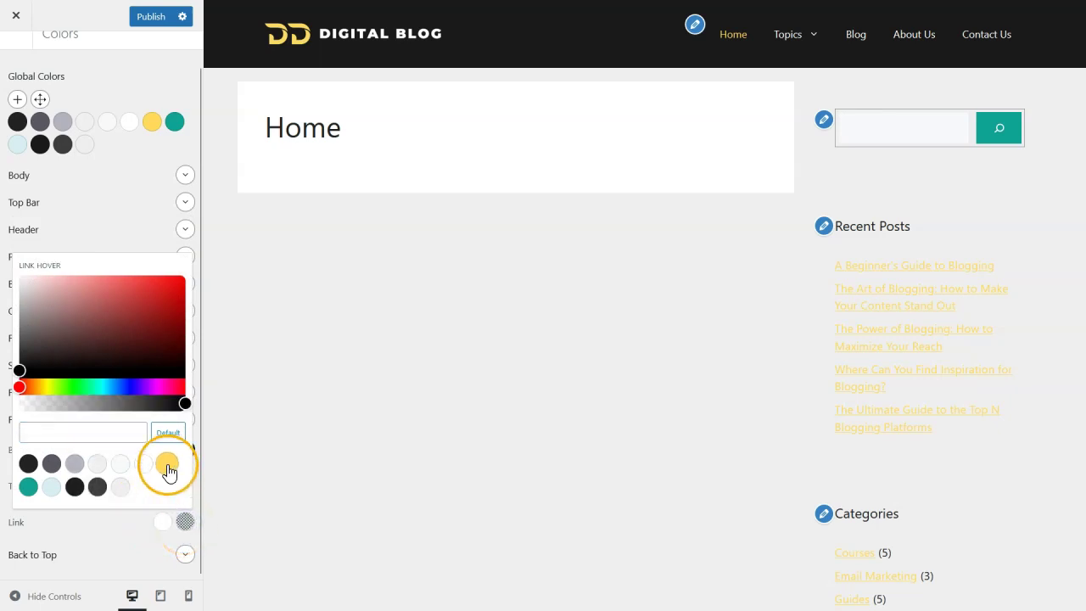
pyautogui.click(186, 522)
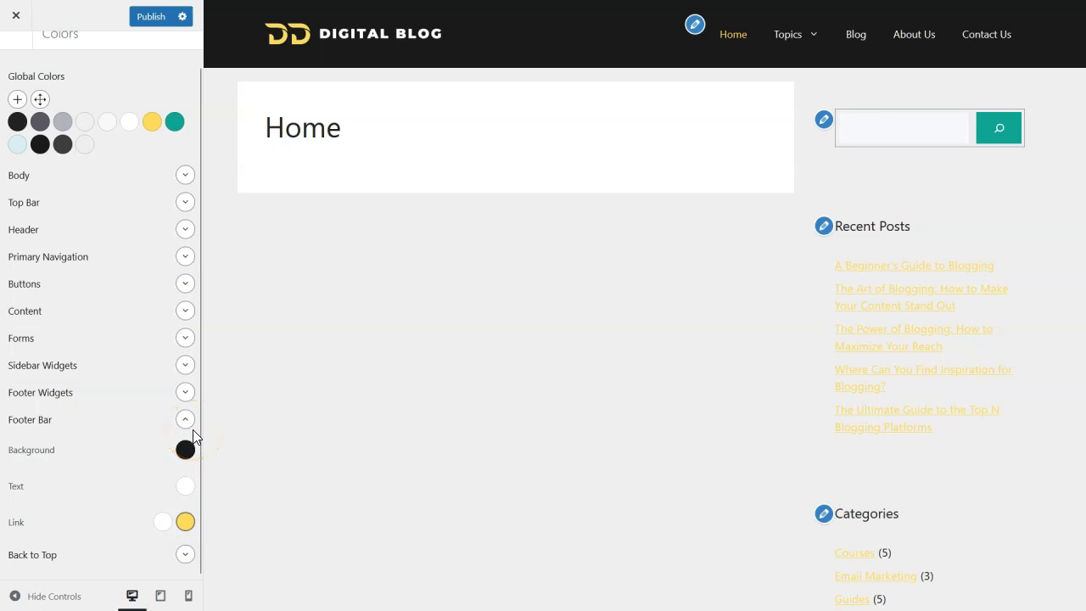
# Step: Collapse the Footer Bar colors, leave the Back to Top colors as they are, and publish the color changes
pyautogui.click(187, 421)
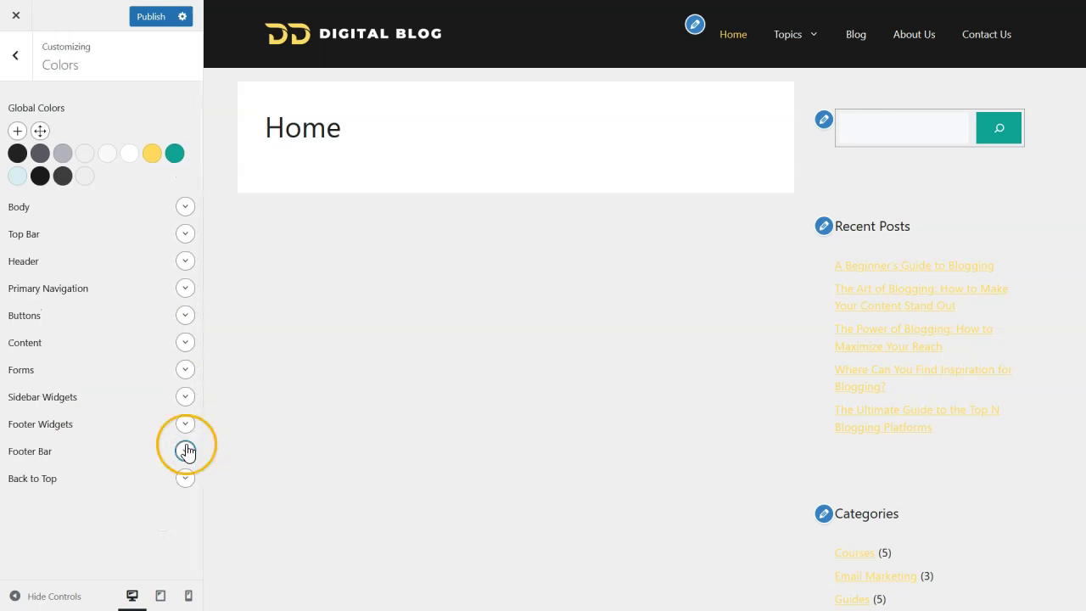
pyautogui.click(185, 480)
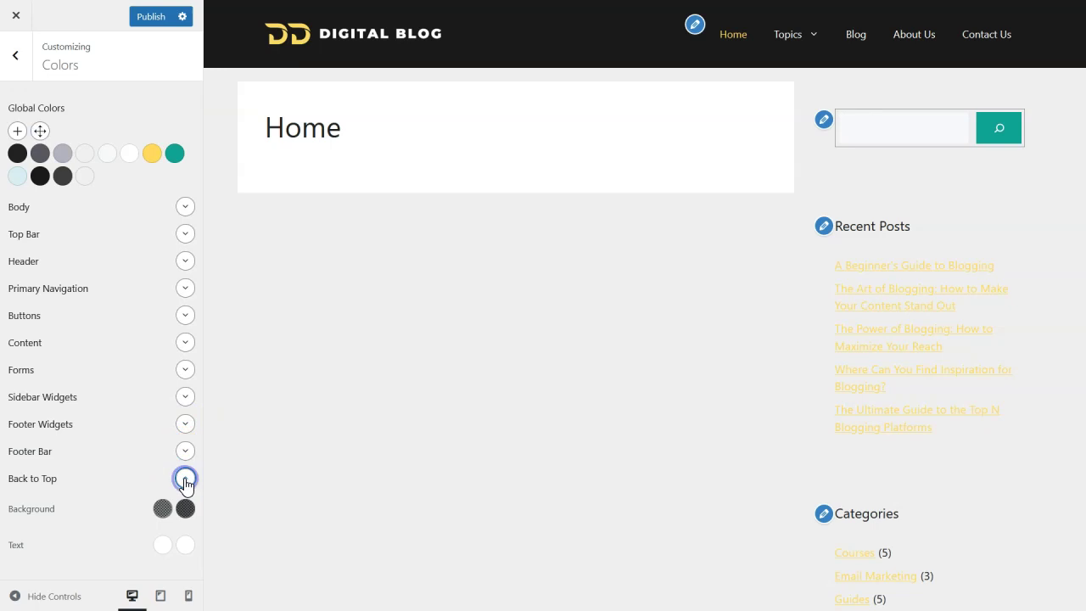
pyautogui.click(185, 480)
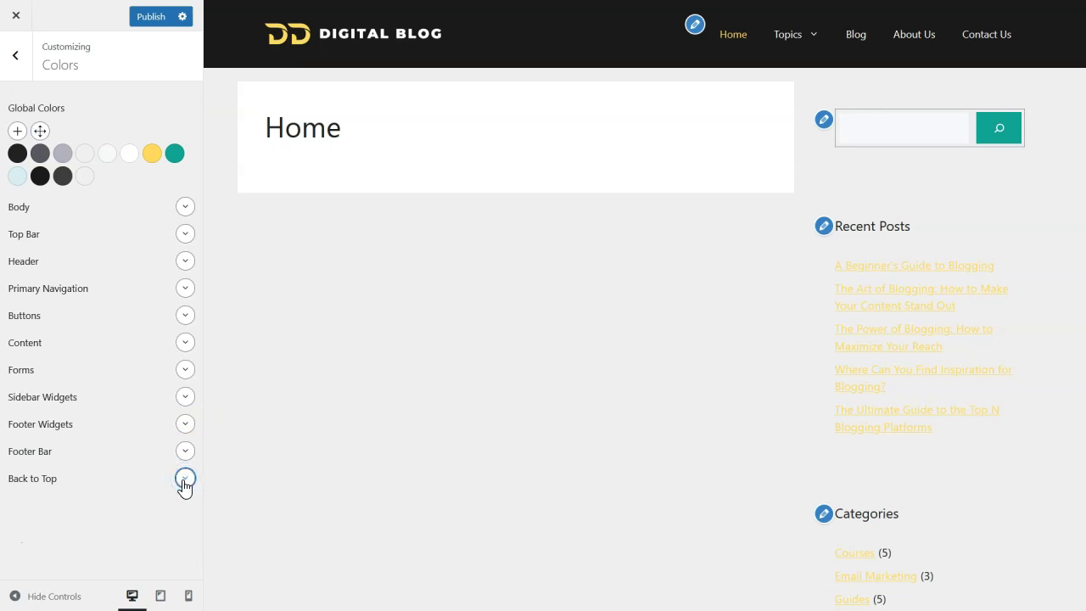
pyautogui.click(151, 17)
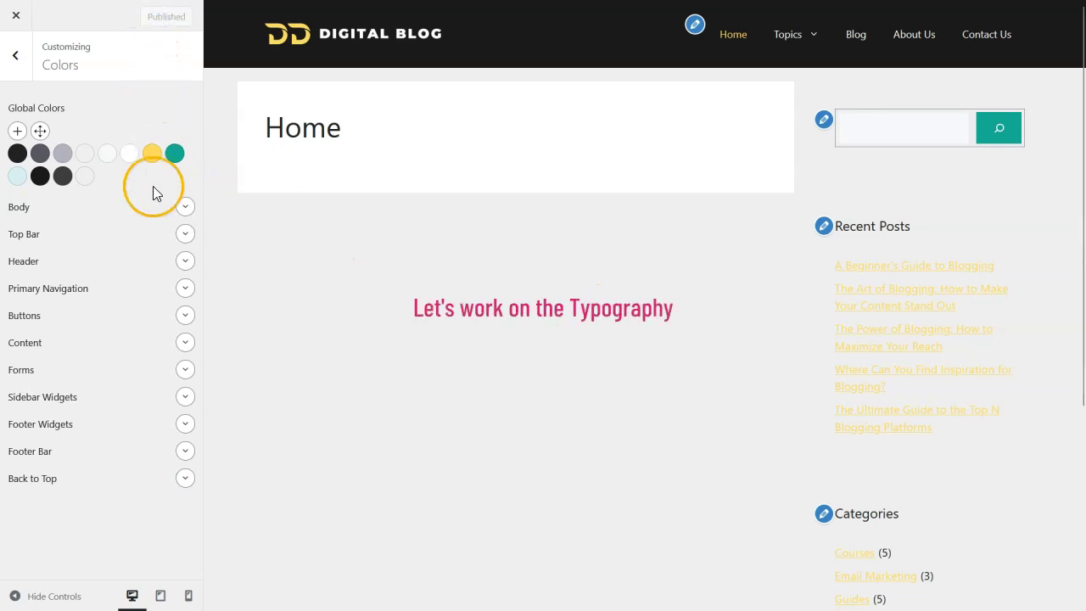
# Step: Add the Google font Krona One in the theme's Typography settings and collapse its entry
pyautogui.click(11, 63)
pyautogui.click(41, 280)
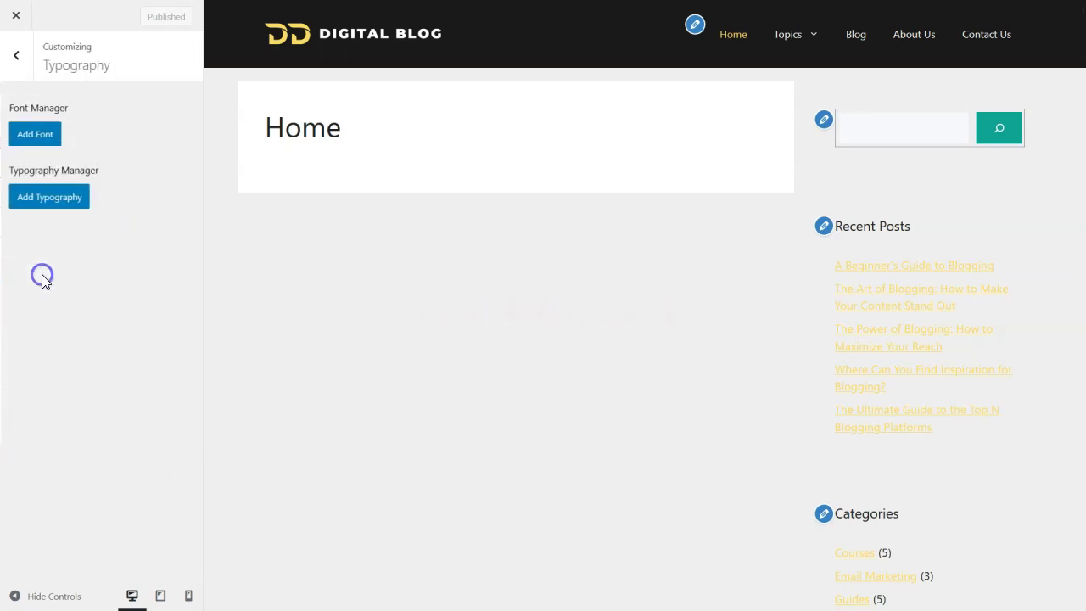
pyautogui.click(45, 135)
pyautogui.click(62, 212)
pyautogui.click(70, 174)
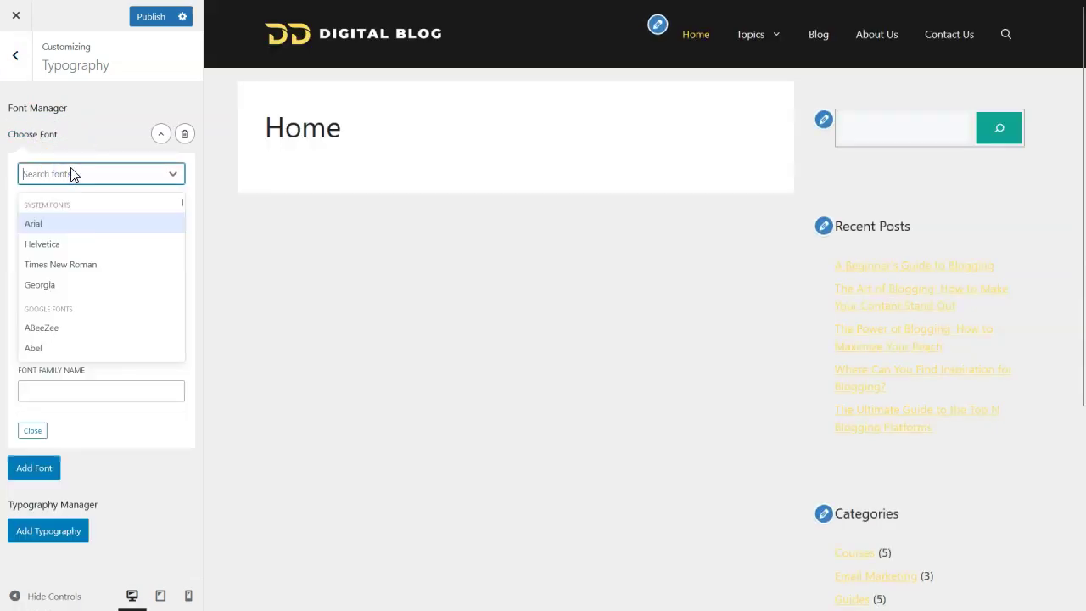
pyautogui.write('krona')
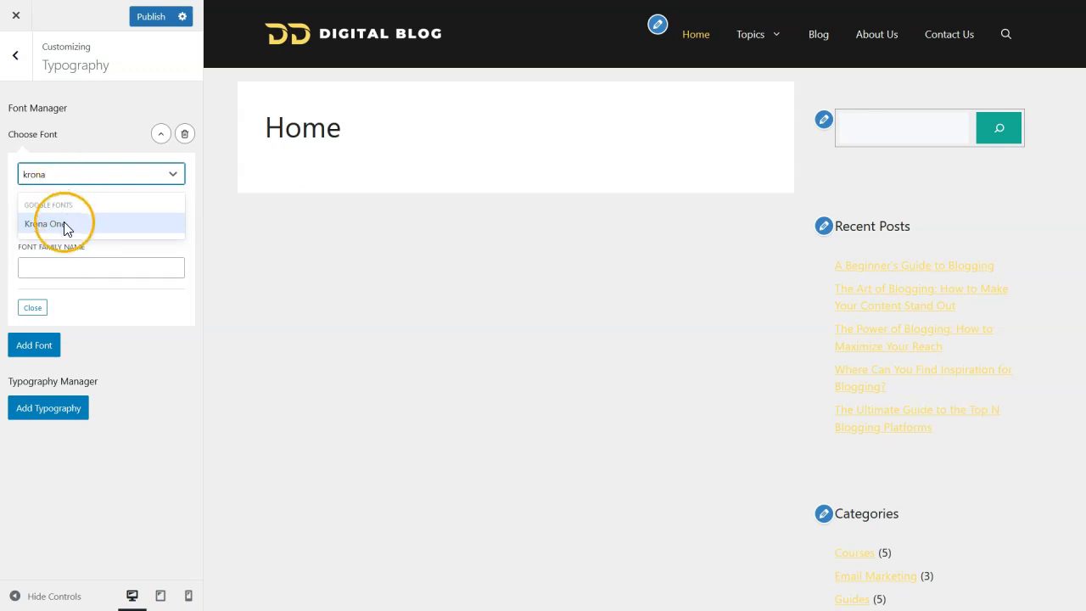
pyautogui.click(66, 226)
pyautogui.click(160, 138)
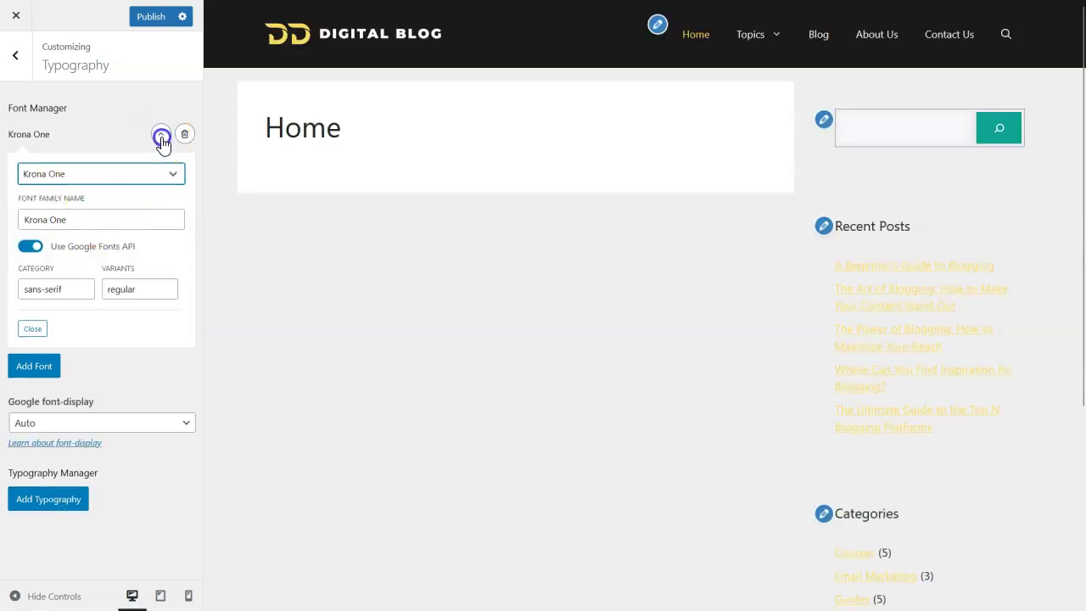
# Step: Add the Google font IBM Plex Sans and set the Google font-display option to Swap
pyautogui.click(78, 193)
pyautogui.click(63, 246)
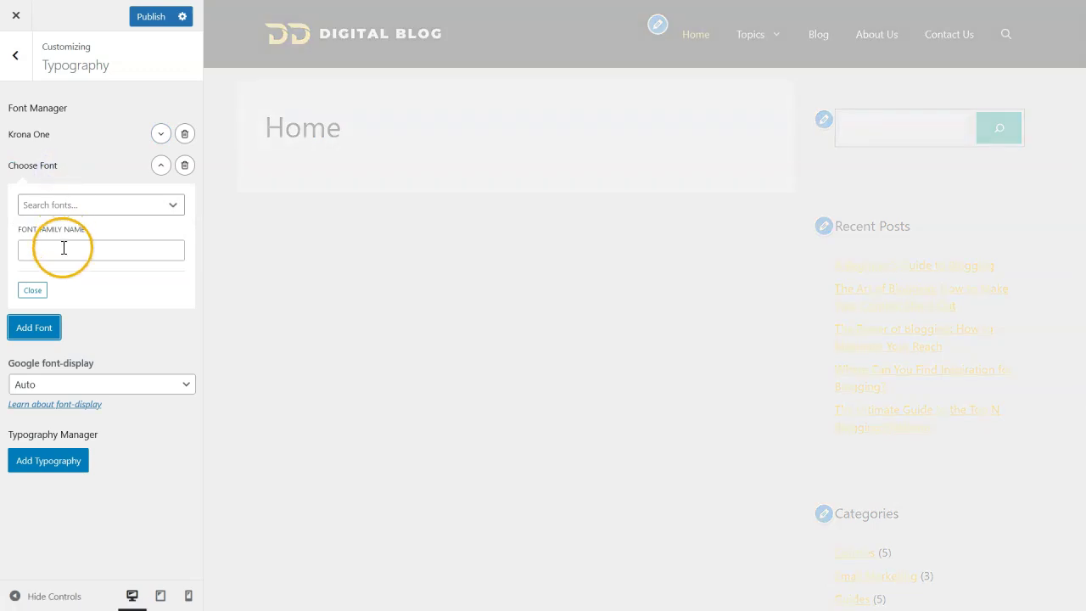
pyautogui.click(68, 211)
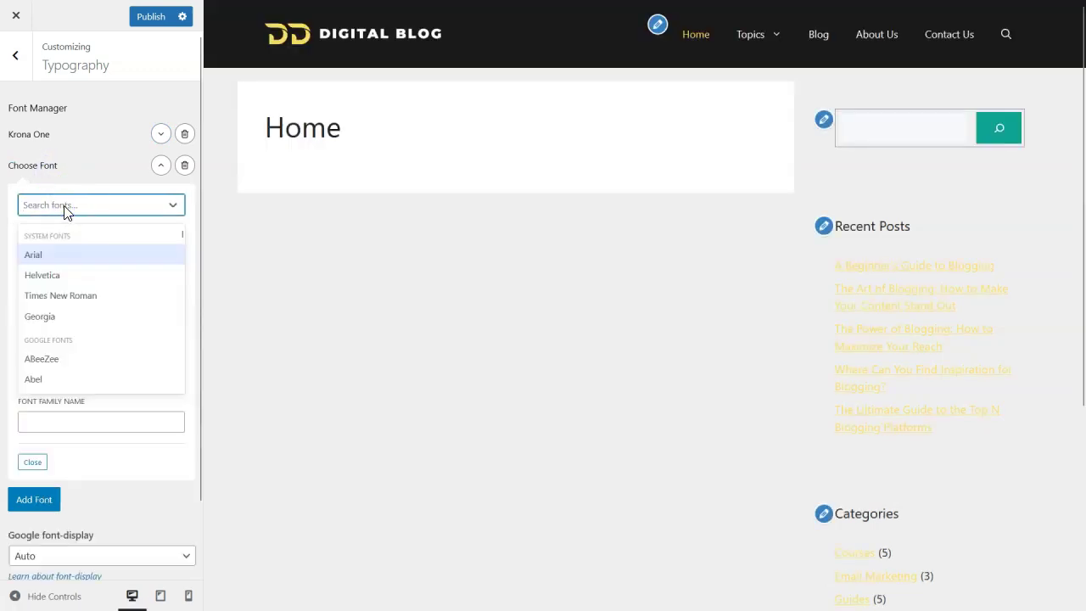
pyautogui.write('ibm')
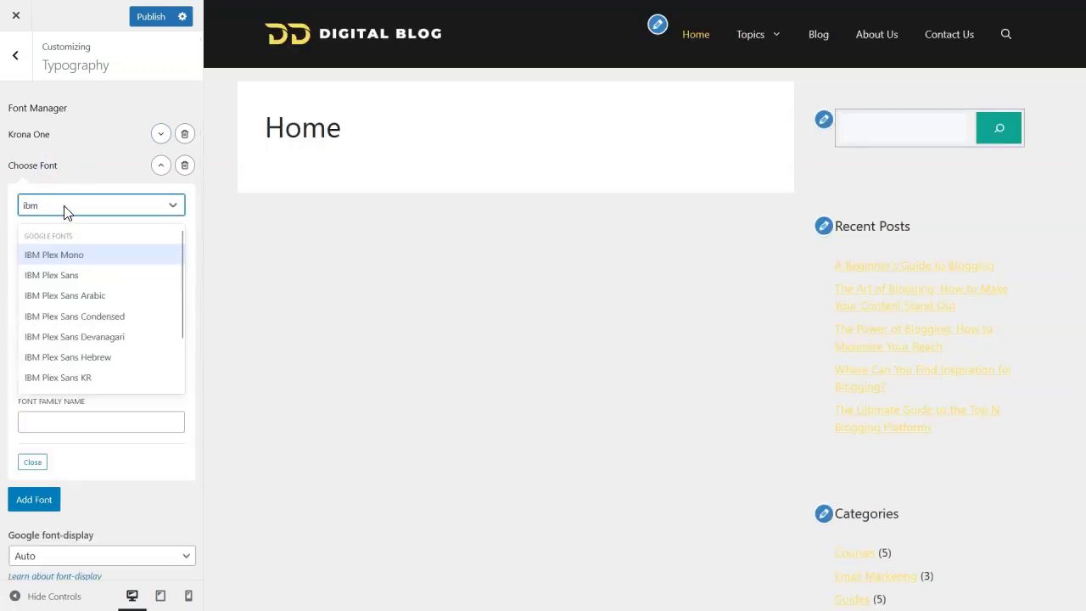
pyautogui.click(69, 282)
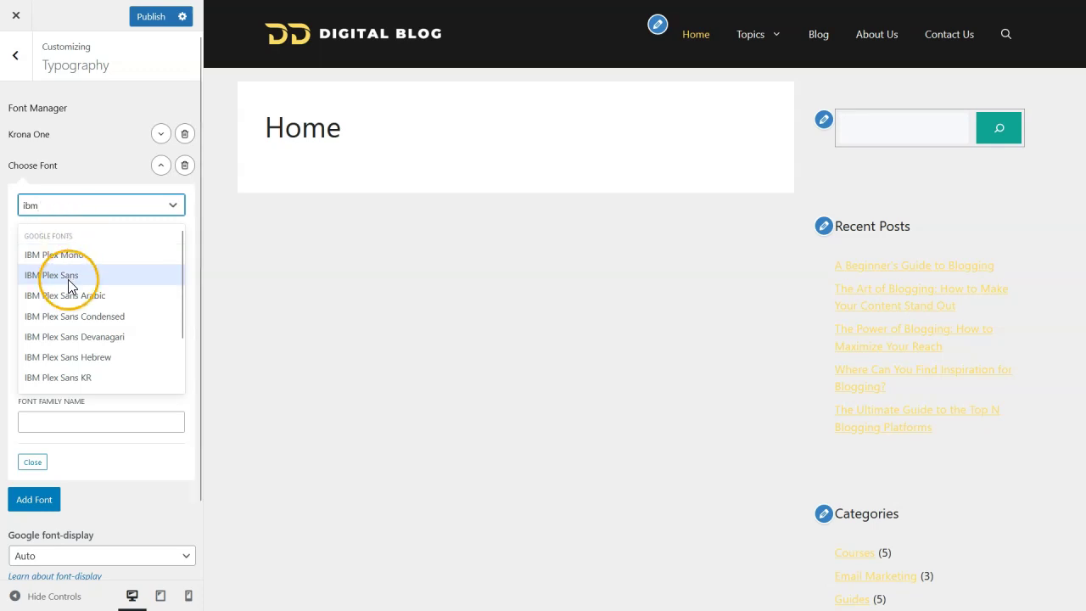
pyautogui.click(167, 217)
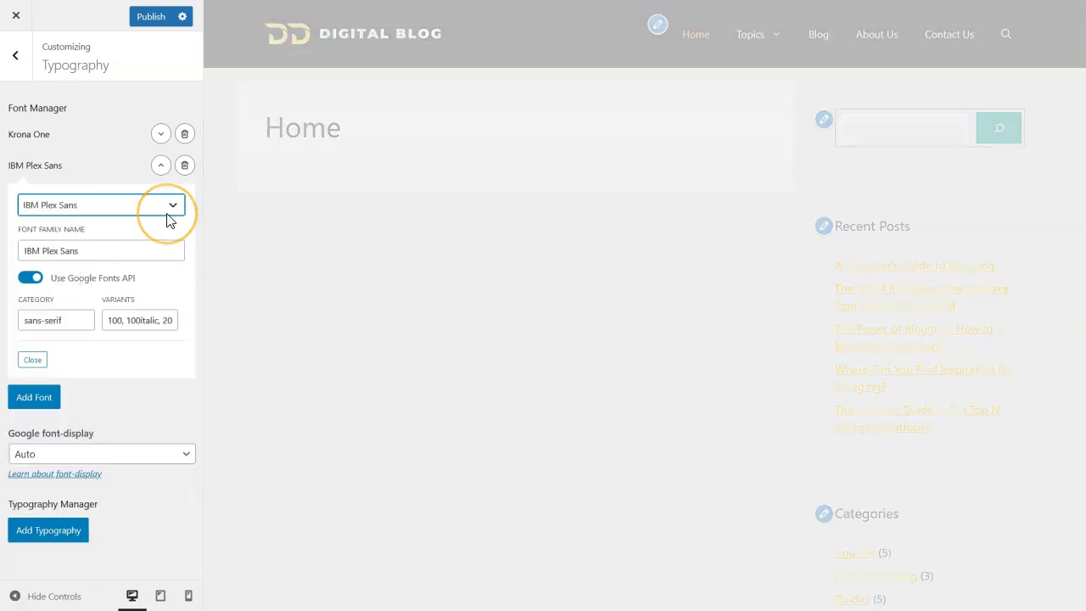
pyautogui.click(161, 167)
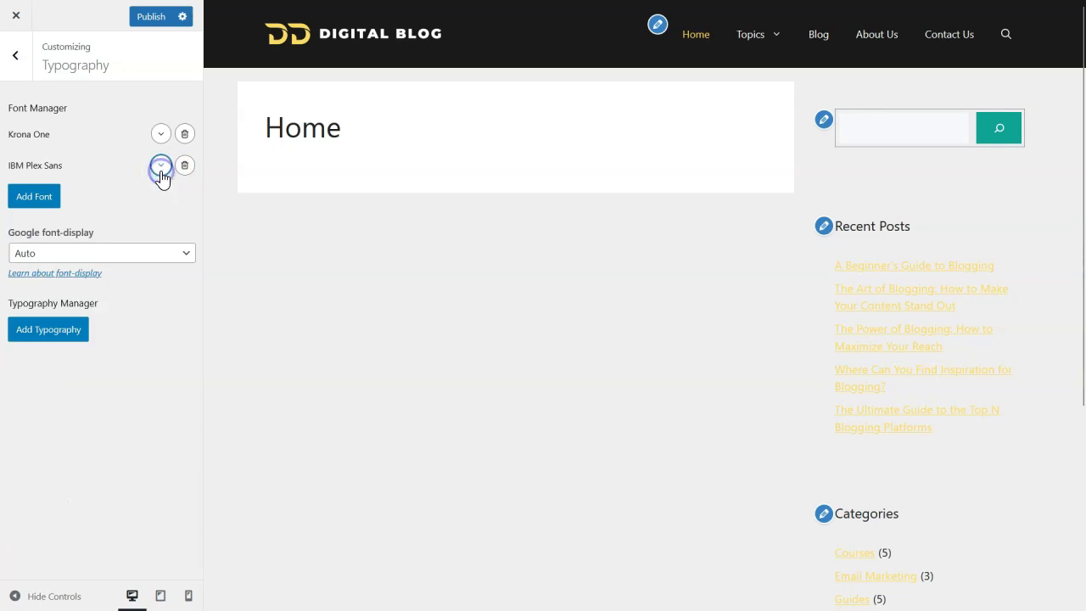
pyautogui.click(81, 257)
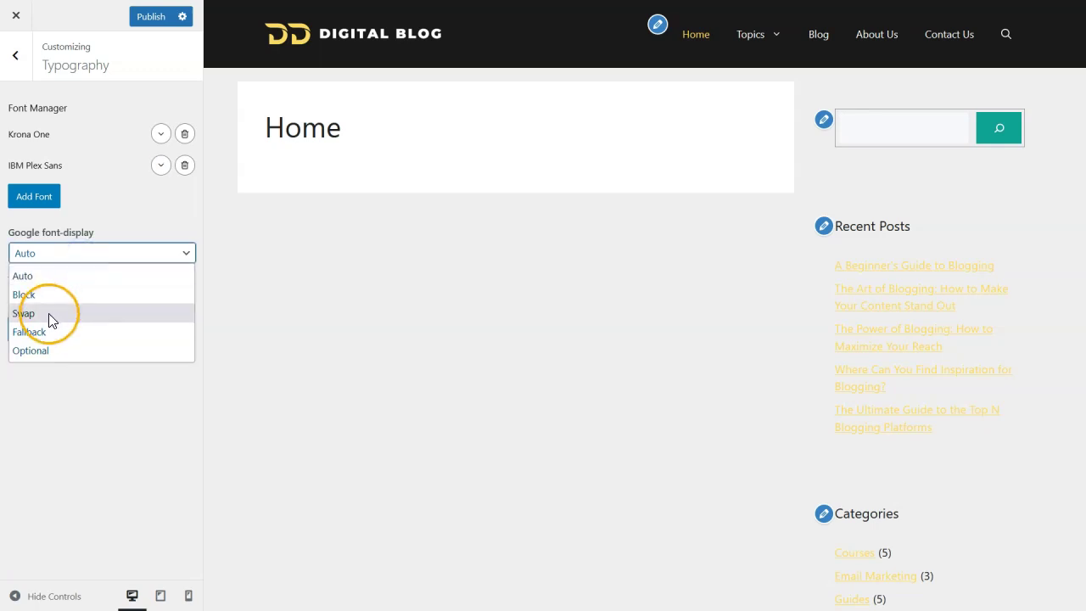
pyautogui.click(48, 313)
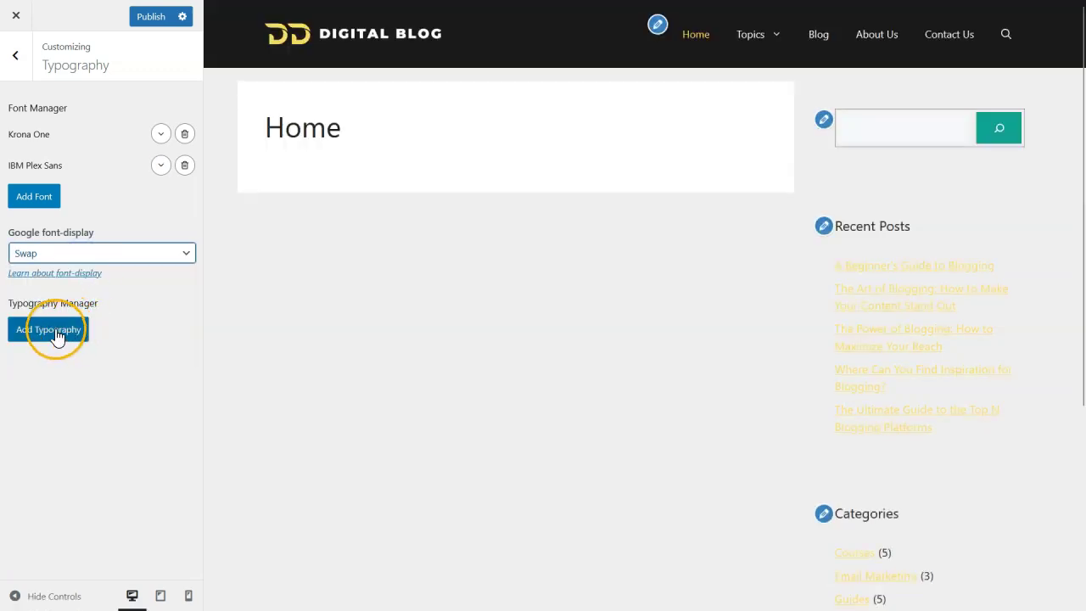
# Step: Add a typography entry targeting Body and set its font family to IBM Plex Sans
pyautogui.click(48, 330)
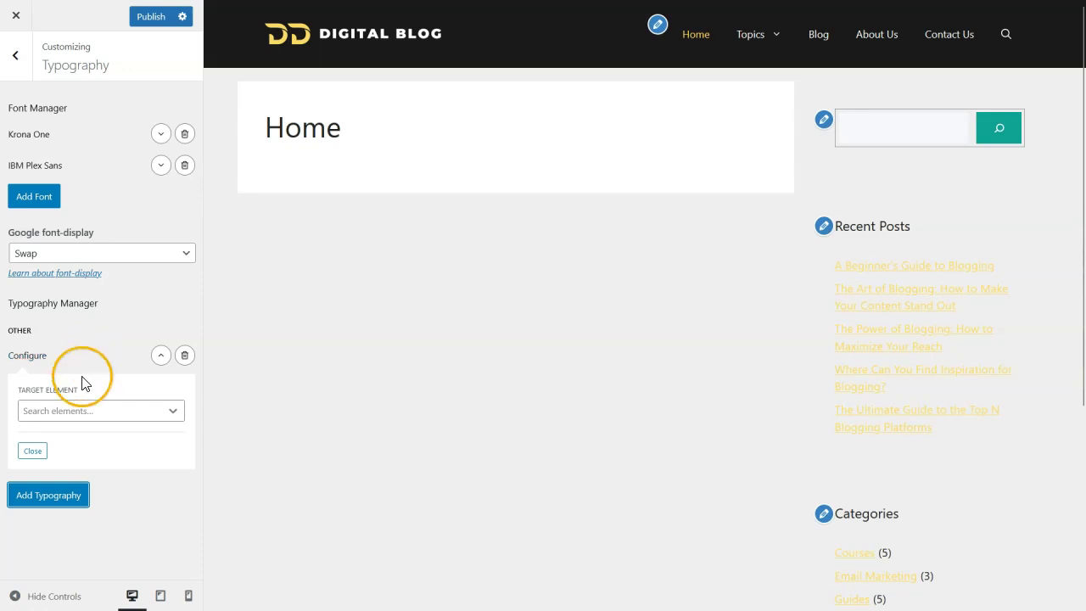
pyautogui.click(82, 412)
pyautogui.click(49, 480)
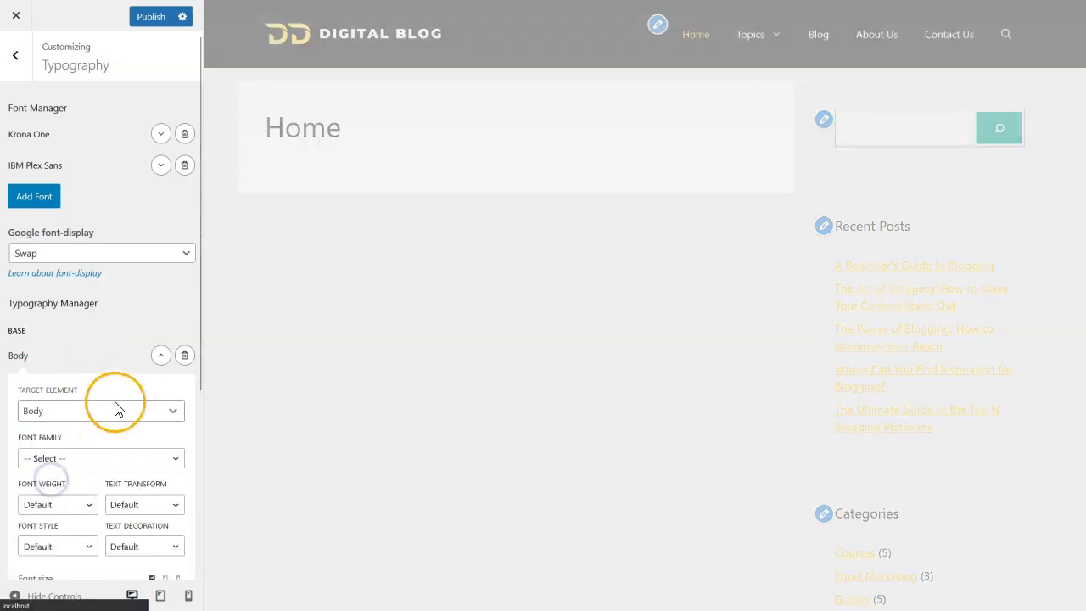
pyautogui.moveTo(199, 379); pyautogui.dragTo(201, 467)
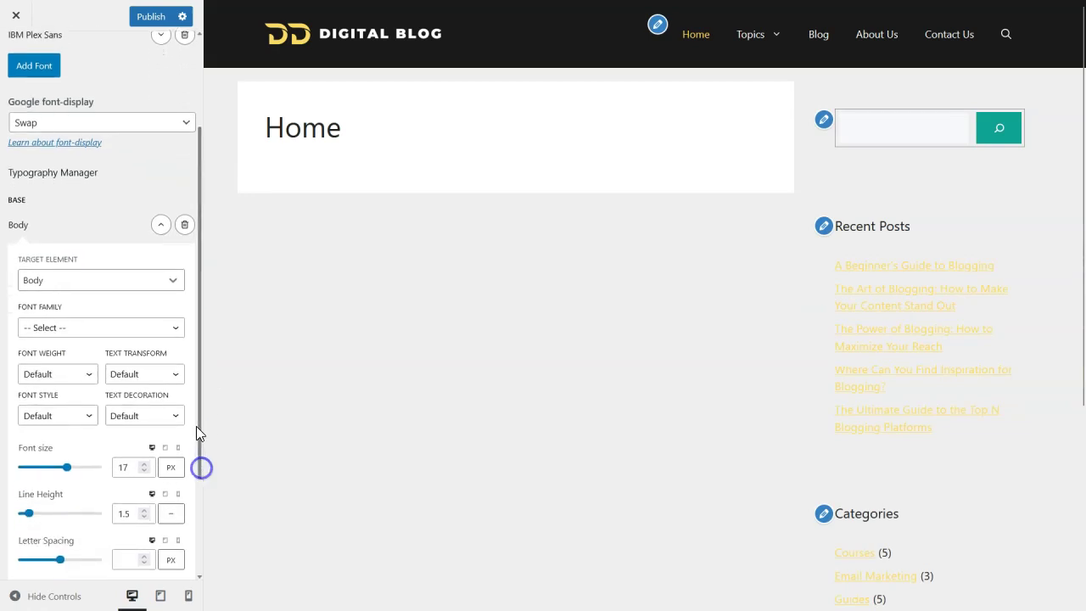
pyautogui.click(72, 330)
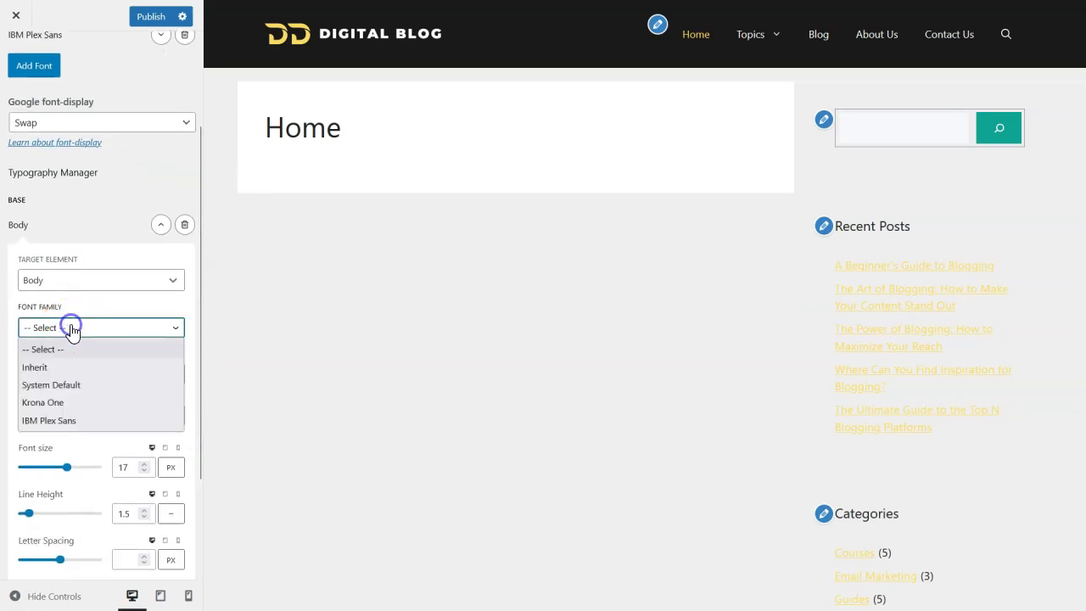
pyautogui.click(60, 420)
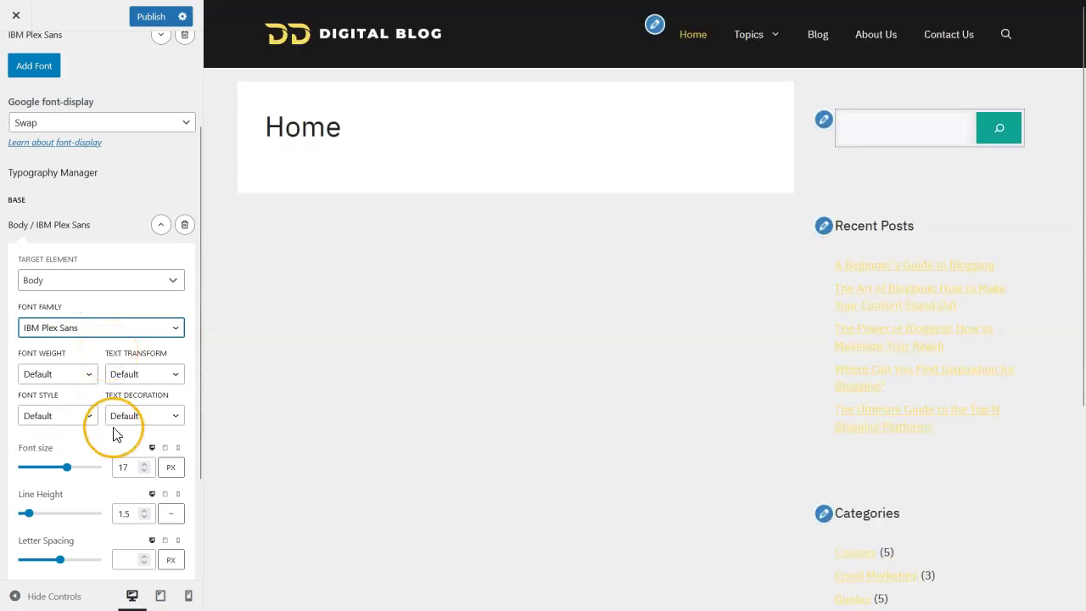
pyautogui.scroll(-3, 116, 434)
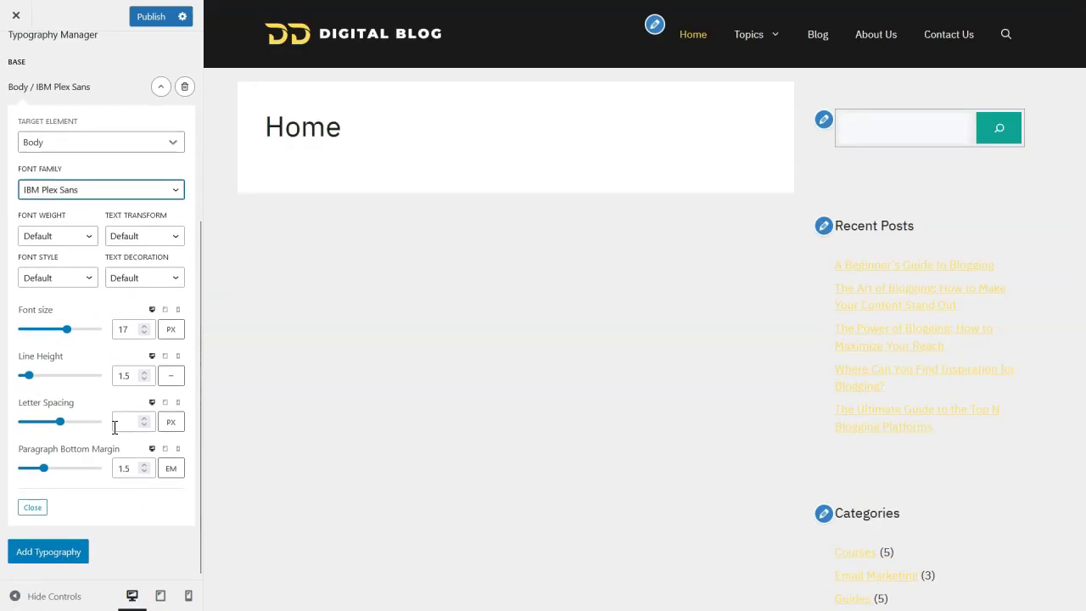
pyautogui.click(132, 375)
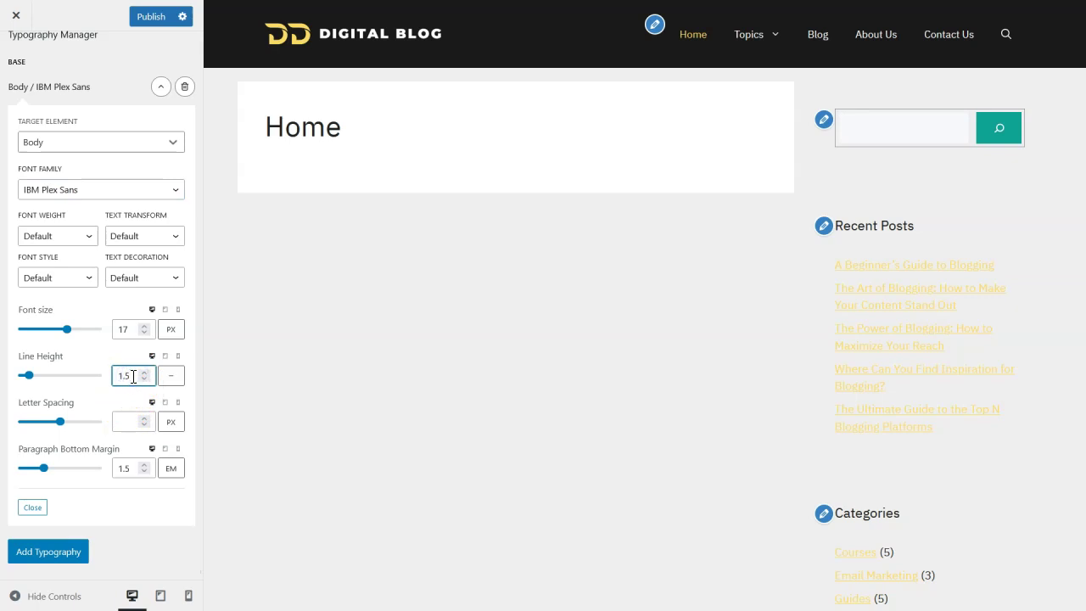
pyautogui.doubleClick(132, 376)
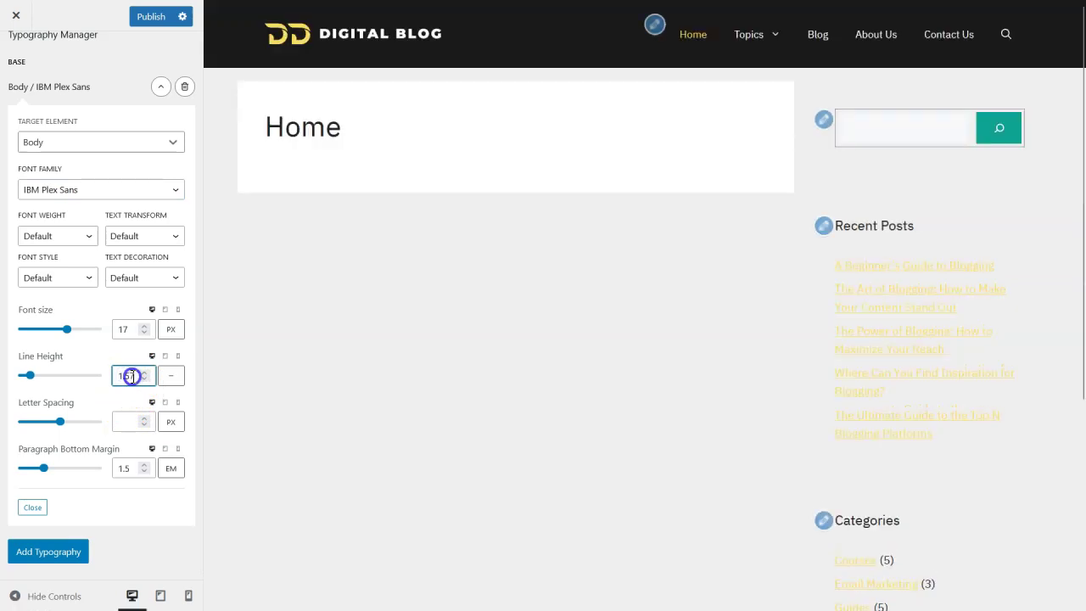
pyautogui.write('1.7')
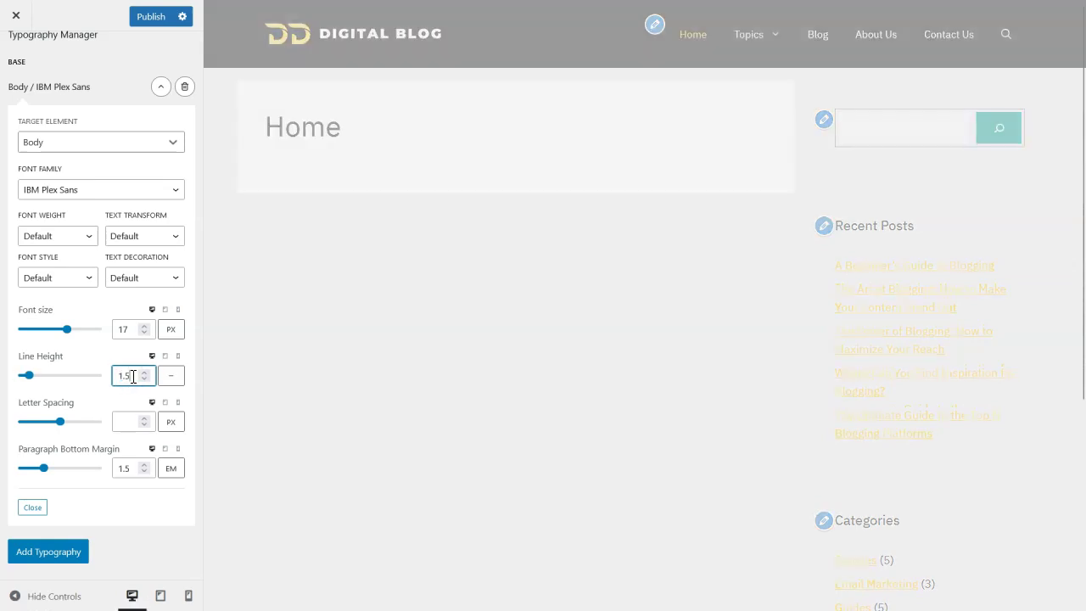
pyautogui.doubleClick(118, 378)
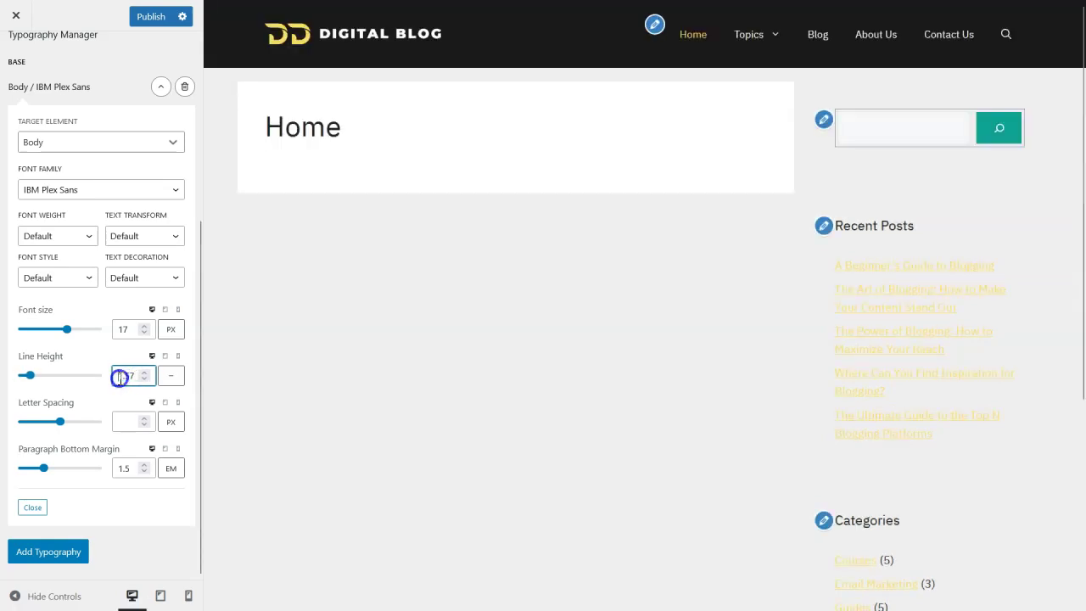
pyautogui.write('1.57')
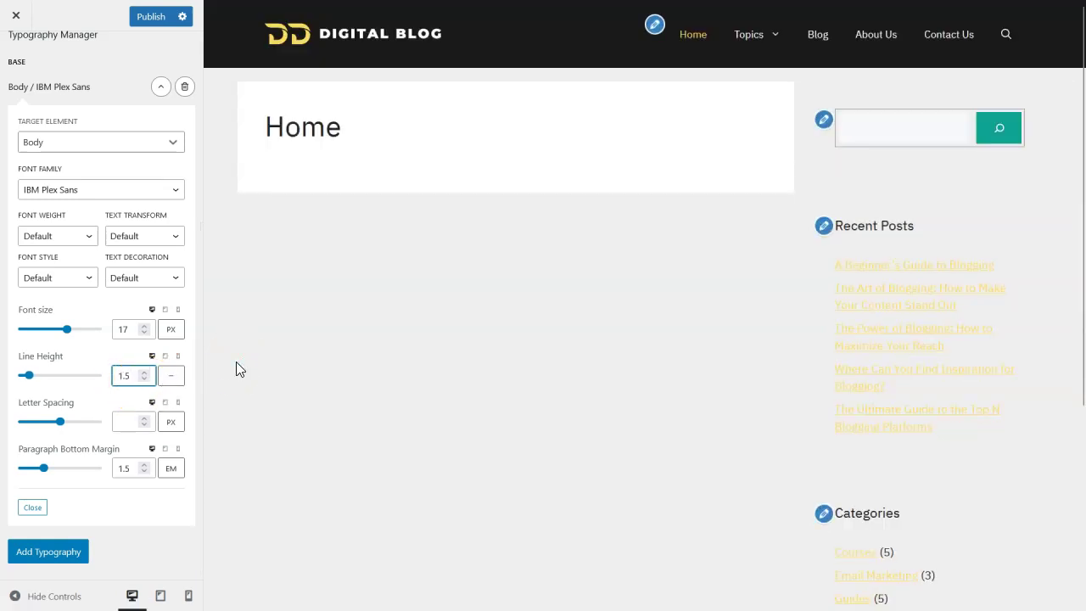
pyautogui.click(144, 379)
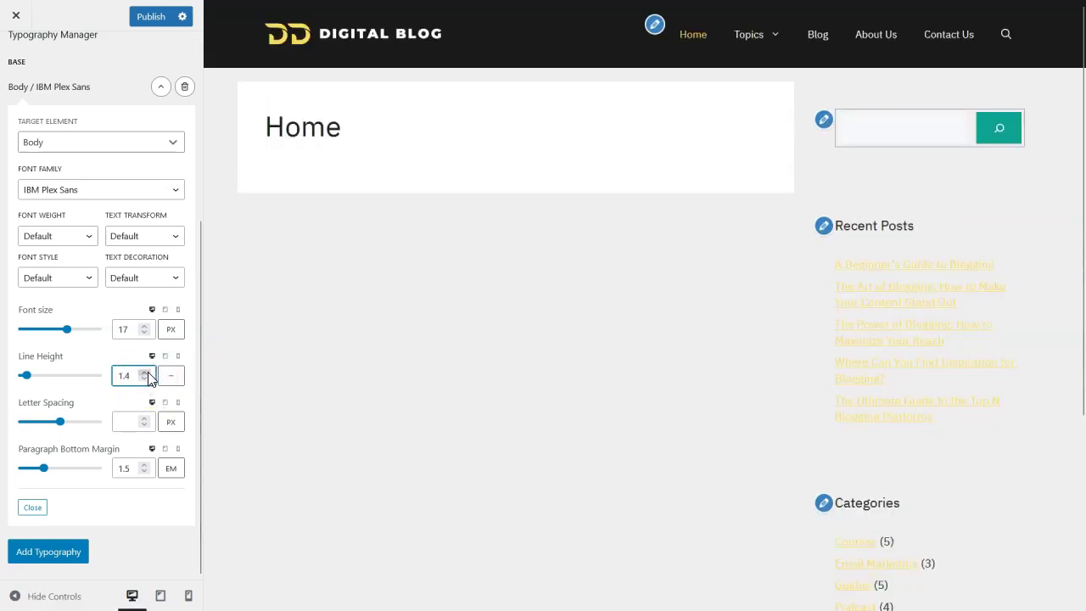
# Step: Set the Body typography's line height to 1.7 and collapse the entry
pyautogui.click(145, 372)
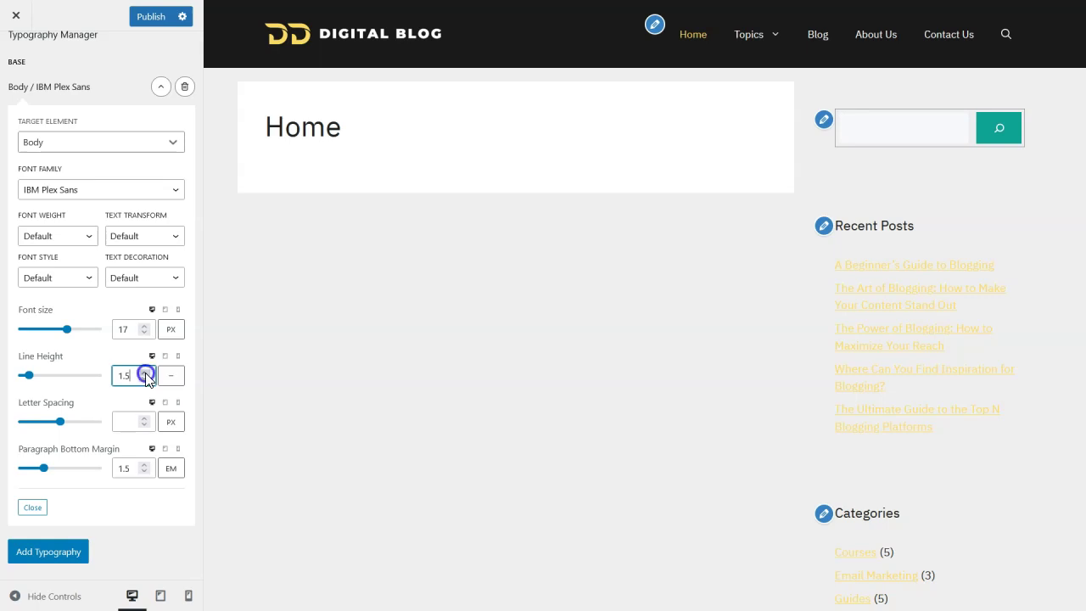
pyautogui.click(145, 372)
pyautogui.click(145, 373)
pyautogui.click(135, 415)
pyautogui.click(141, 318)
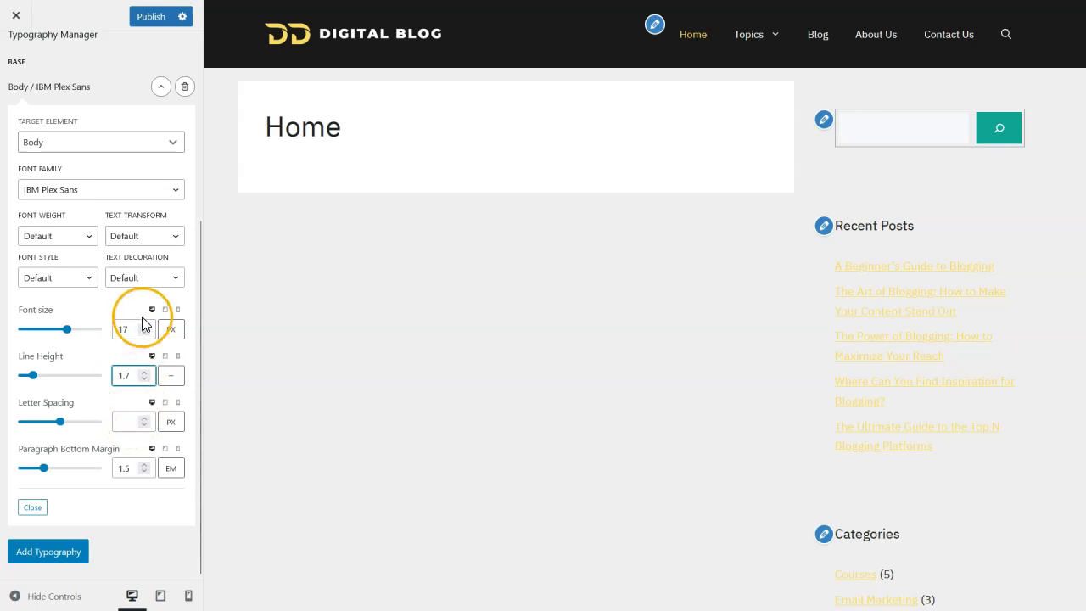
pyautogui.click(160, 88)
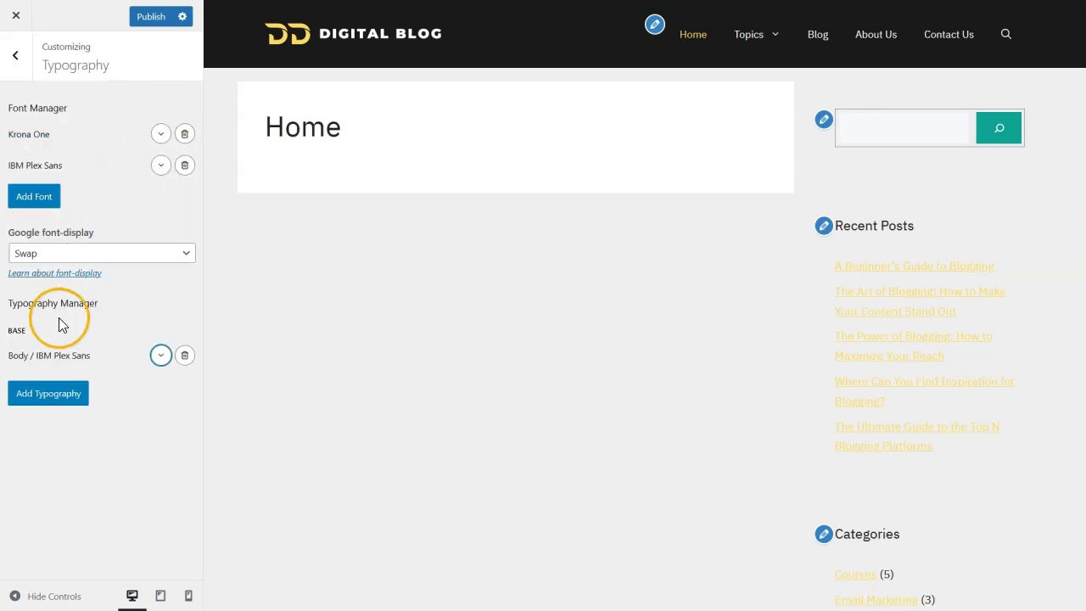
# Step: Add a typography entry targeting Primary Menu Items and set its font family to Krona One
pyautogui.click(48, 397)
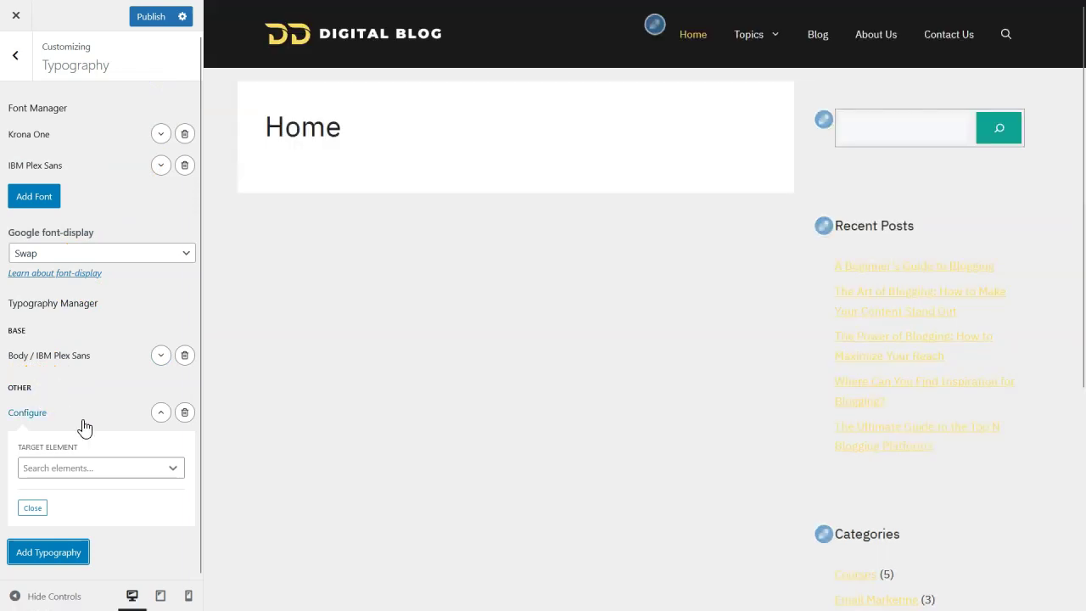
pyautogui.click(78, 468)
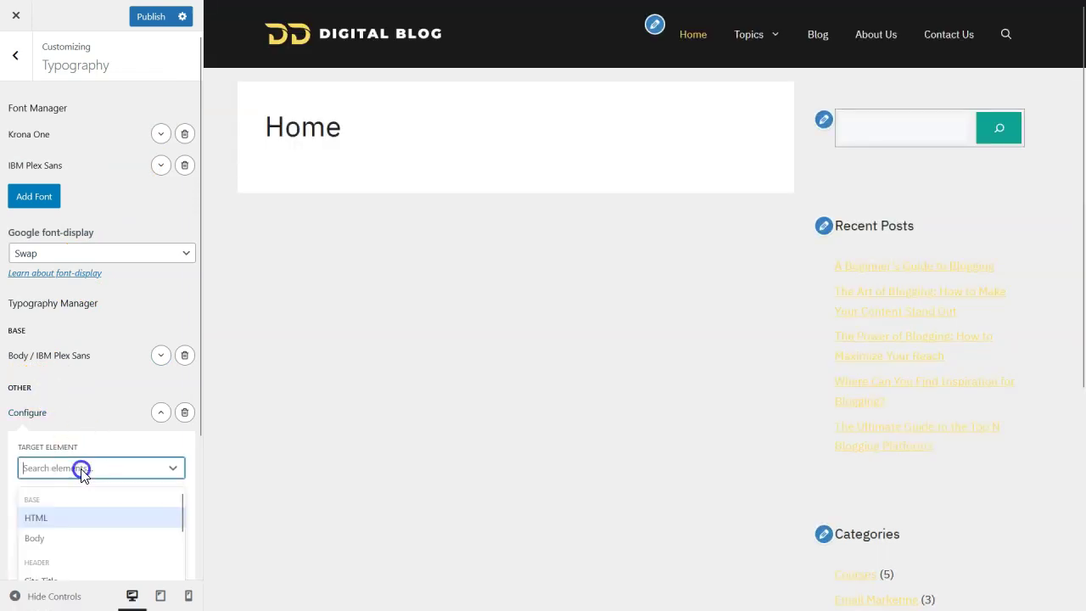
pyautogui.scroll(-2, 107, 519)
pyautogui.scroll(-2, 107, 521)
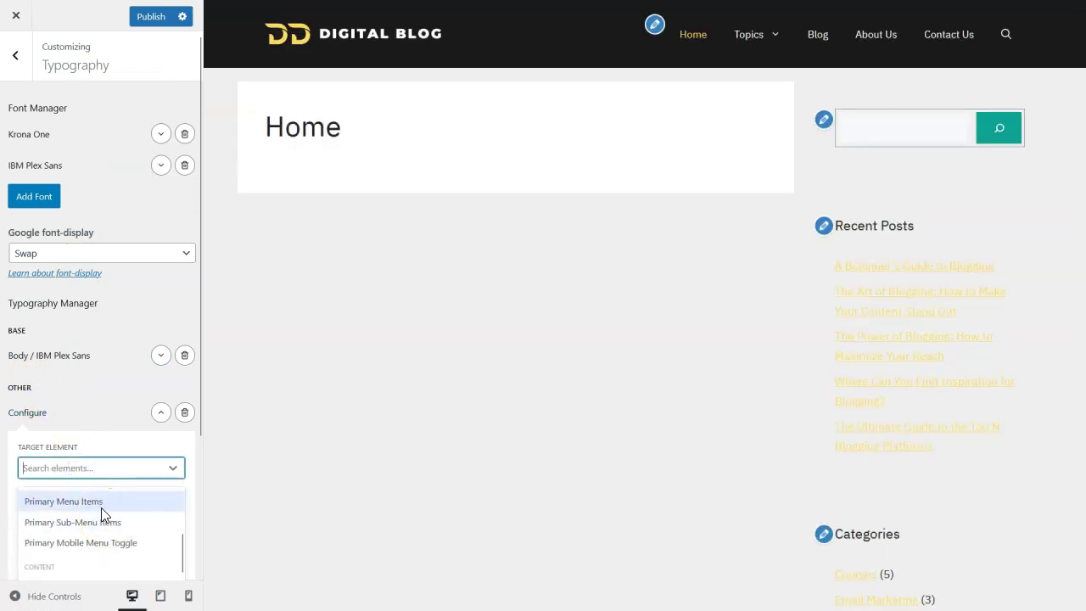
pyautogui.click(101, 507)
pyautogui.moveTo(200, 321); pyautogui.dragTo(197, 473)
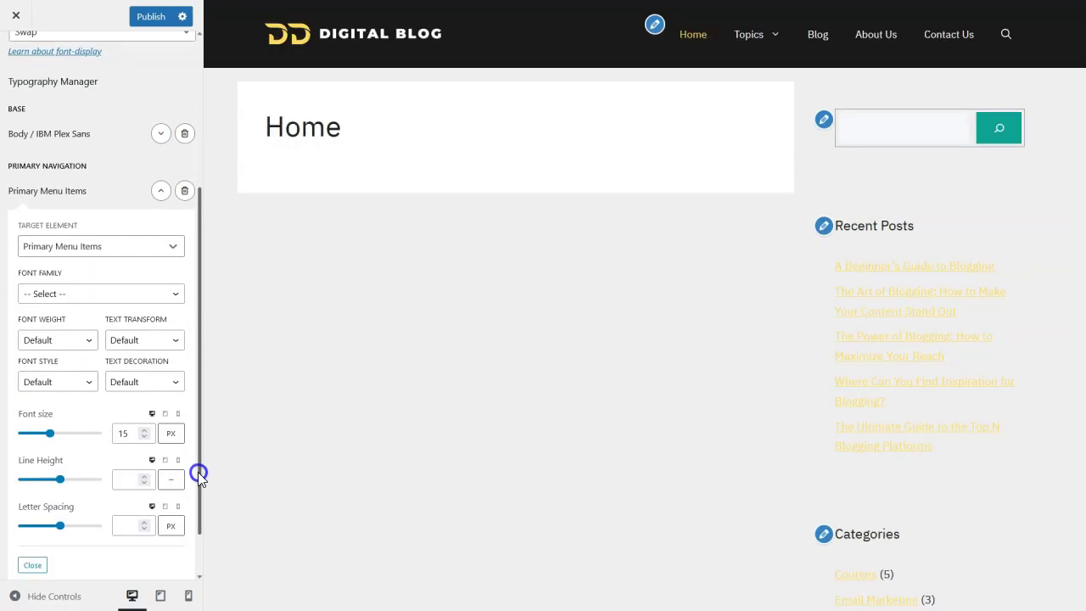
pyautogui.click(68, 295)
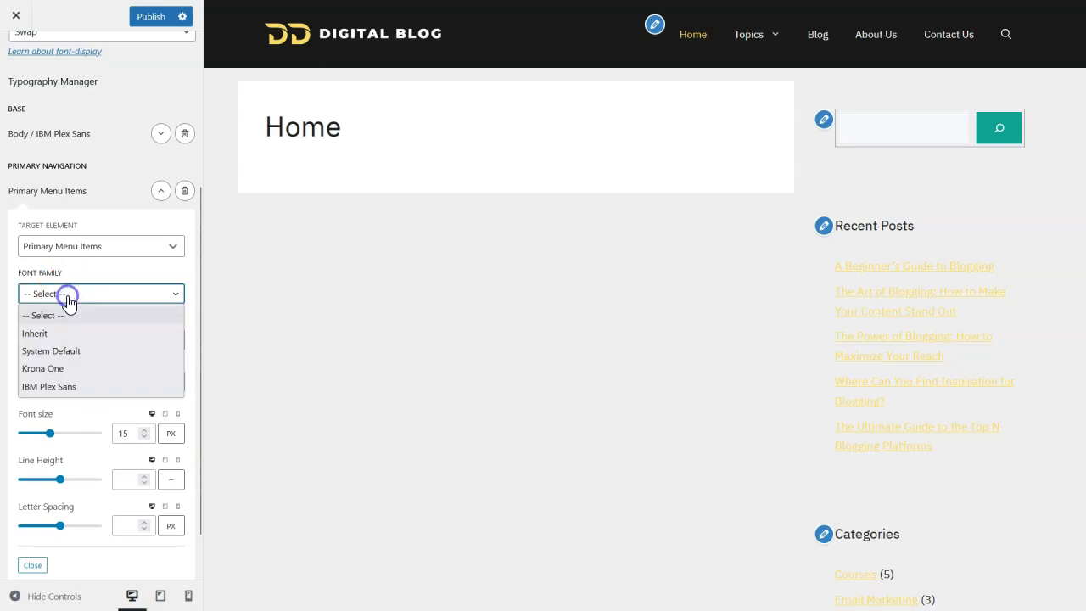
pyautogui.click(60, 368)
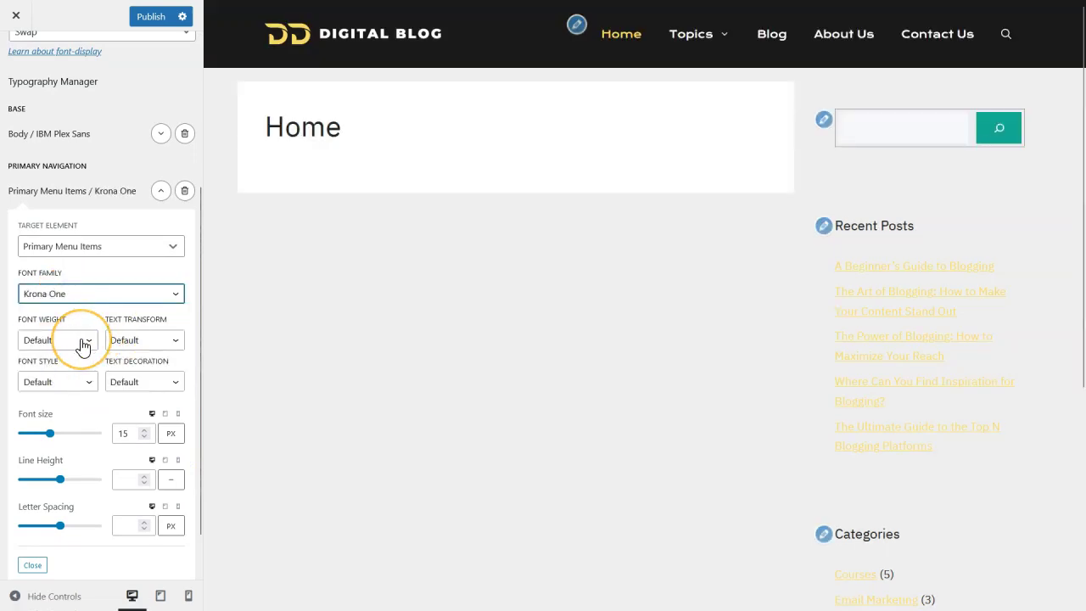
# Step: Set the Primary Menu Items font weight to Normal and text transform to Uppercase
pyautogui.click(78, 348)
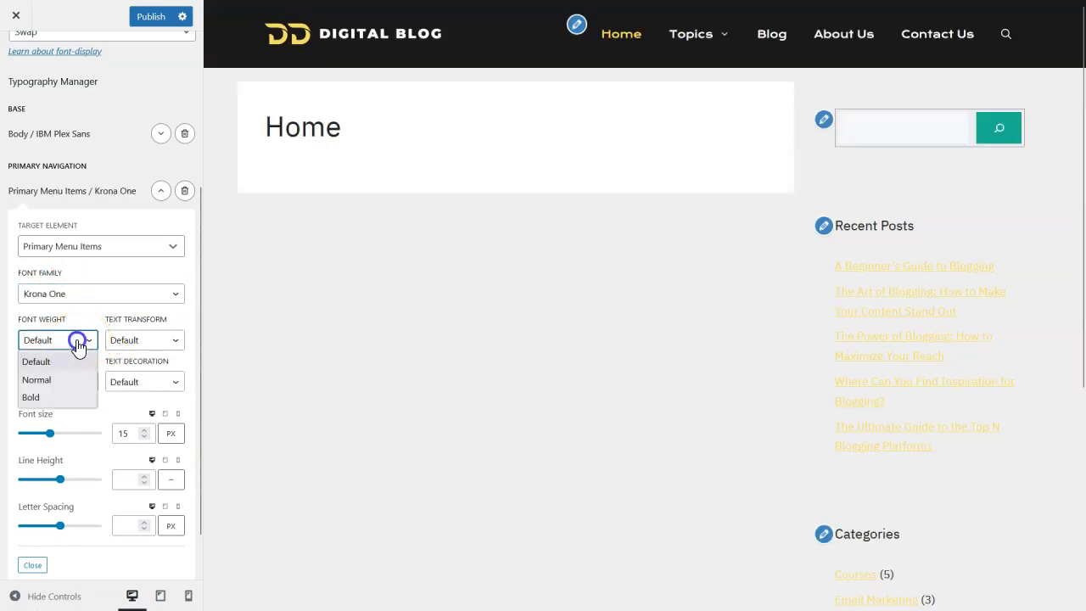
pyautogui.click(60, 379)
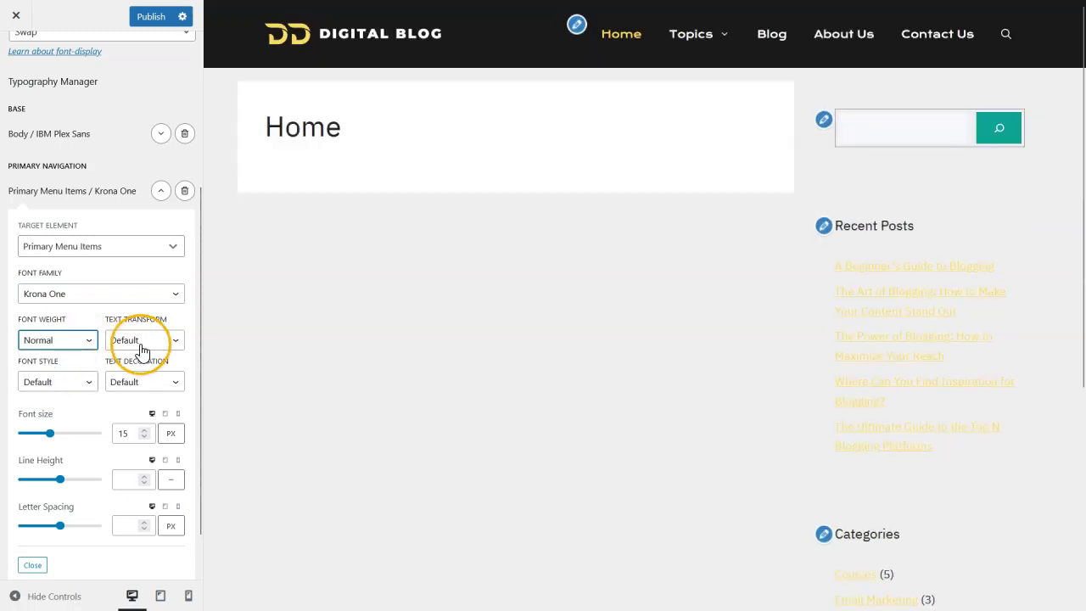
pyautogui.click(143, 347)
pyautogui.click(131, 381)
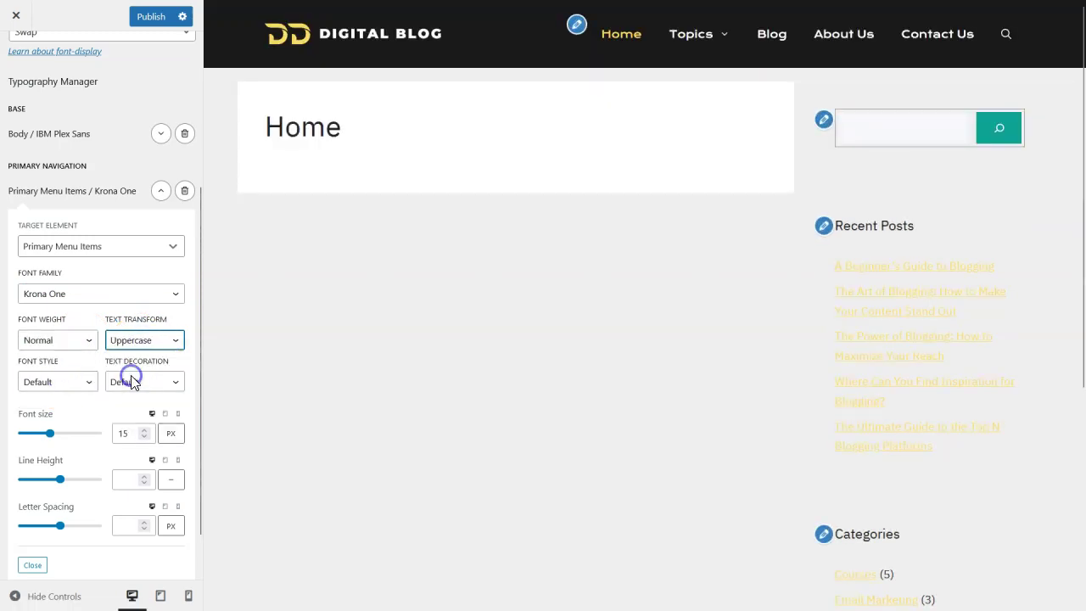
# Step: Set the Primary Menu Items font size to 14 px and letter spacing to 1 px, and collapse the entry
pyautogui.click(143, 436)
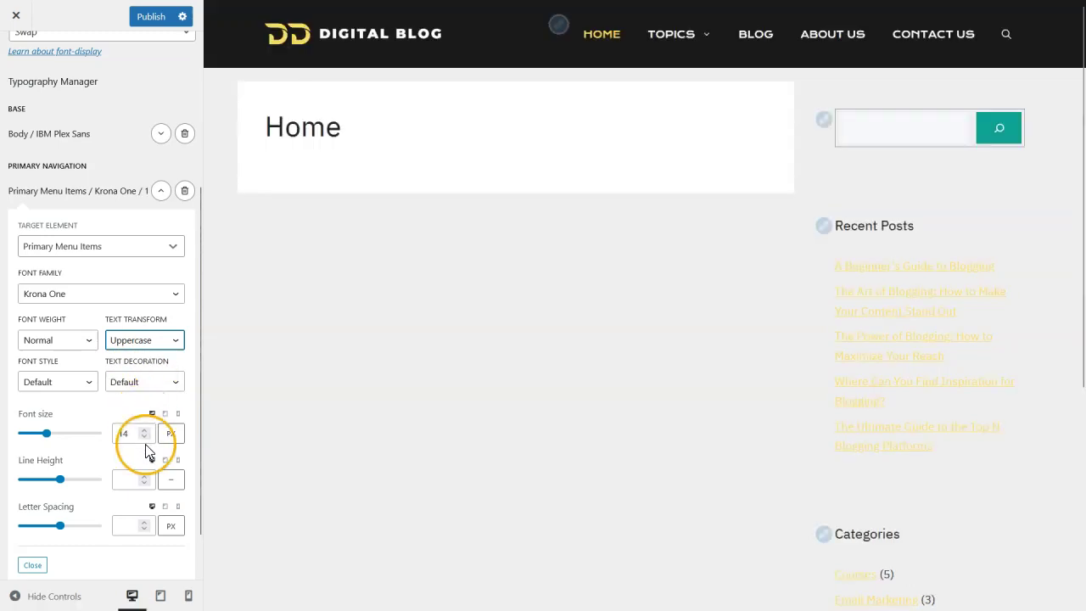
pyautogui.click(135, 524)
pyautogui.write('1')
pyautogui.click(175, 528)
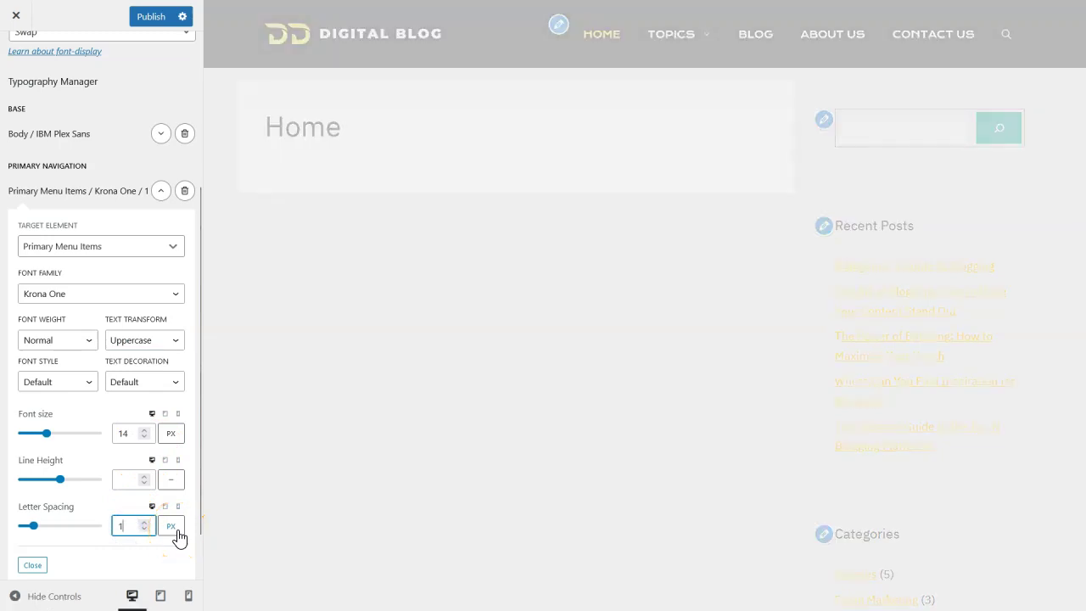
pyautogui.click(161, 193)
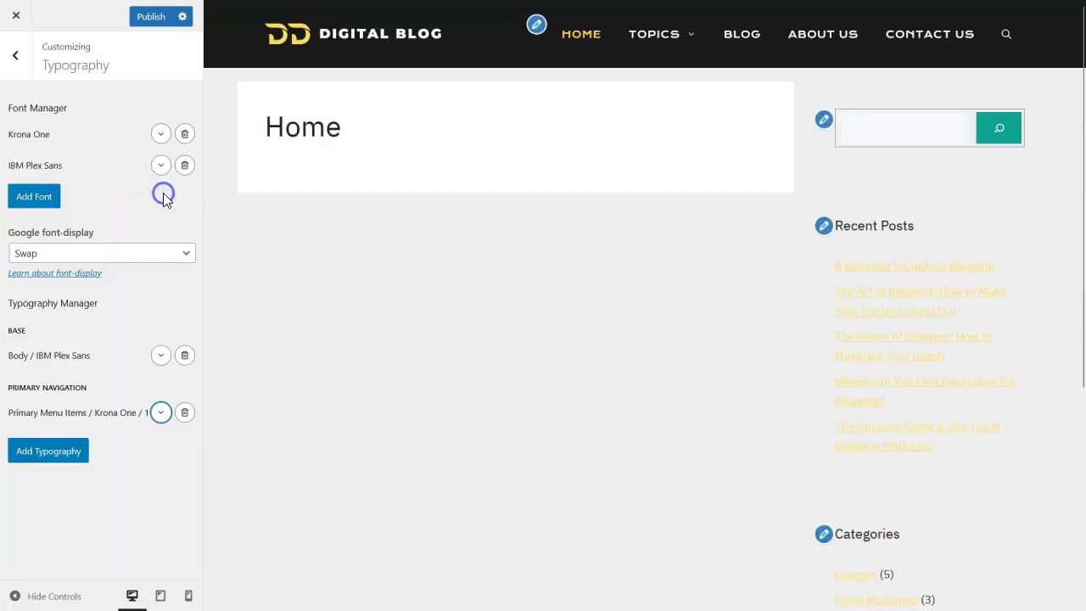
# Step: Add a typography entry targeting All Headings and set its font family to Krona One
pyautogui.click(75, 452)
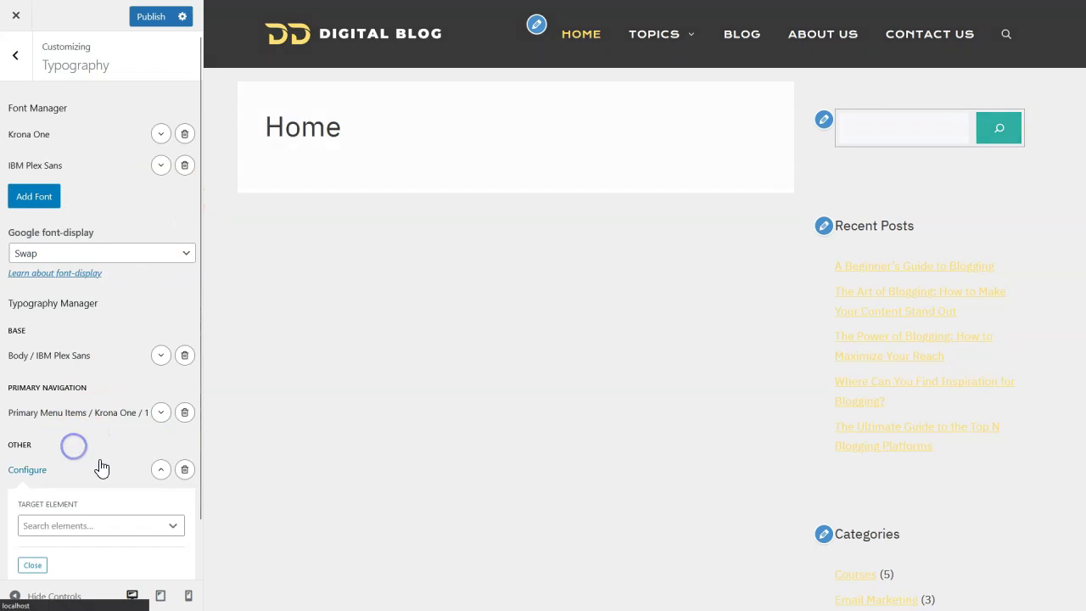
pyautogui.click(93, 471)
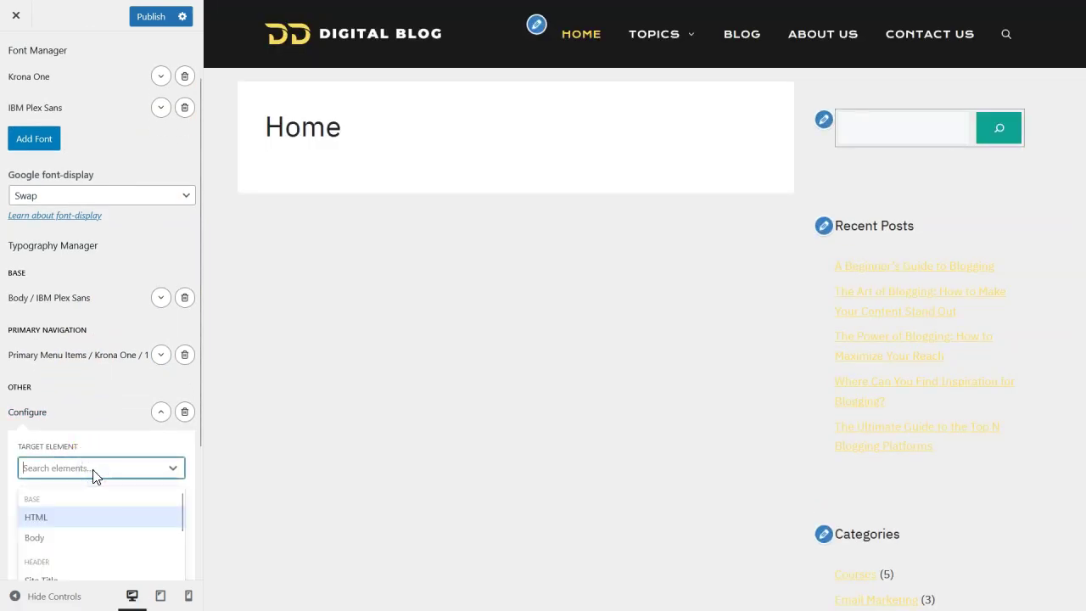
pyautogui.scroll(-5, 102, 518)
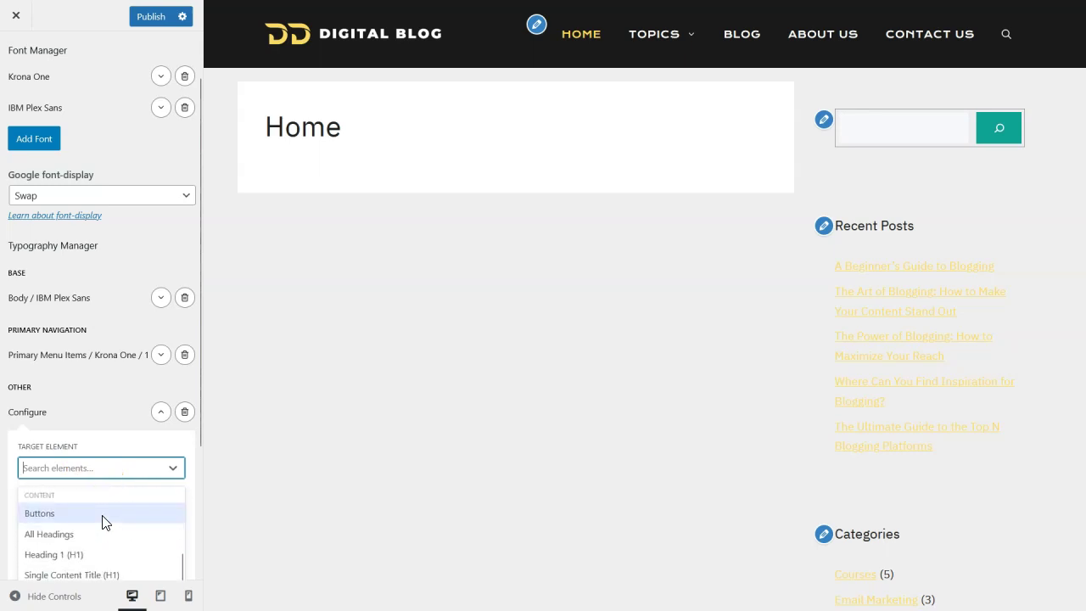
pyautogui.scroll(-3, 101, 518)
pyautogui.click(93, 541)
pyautogui.moveTo(199, 347); pyautogui.dragTo(195, 475)
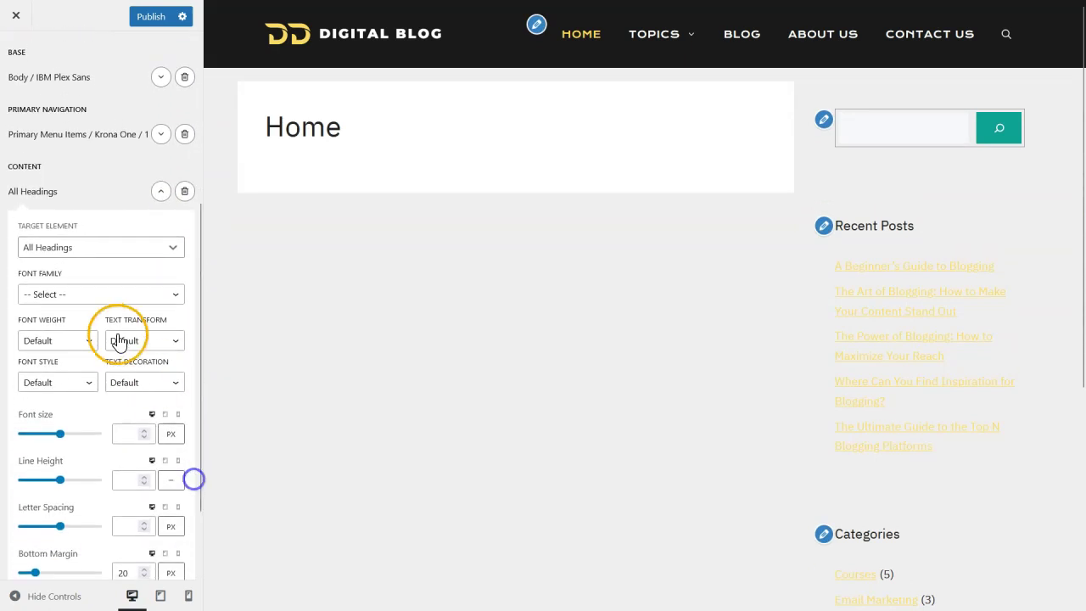
pyautogui.click(85, 296)
pyautogui.click(68, 373)
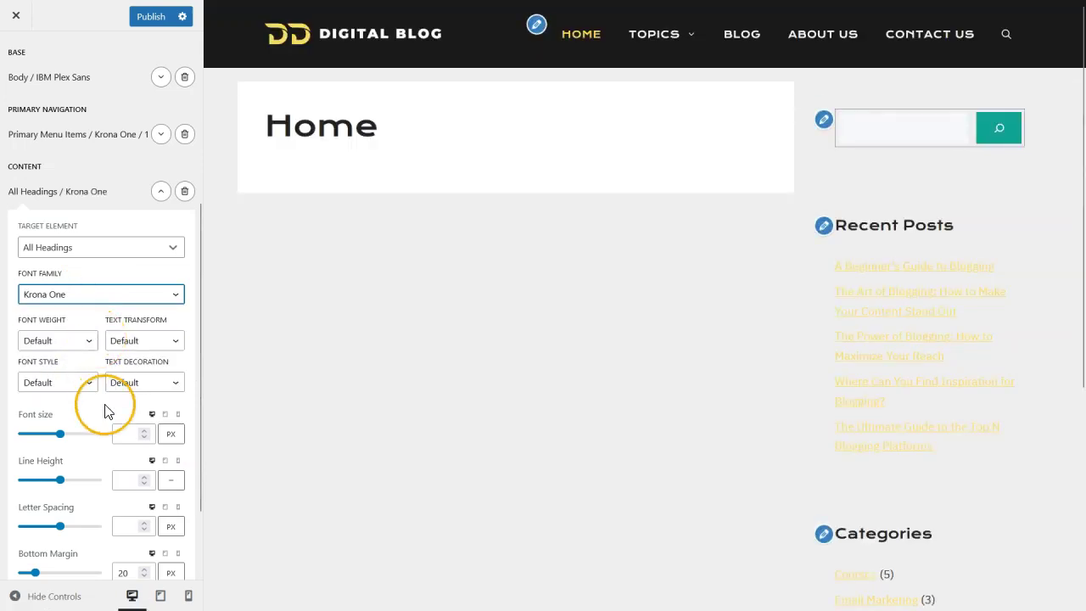
# Step: Collapse the All Headings typography entry and publish the typography changes
pyautogui.scroll(-1, 107, 411)
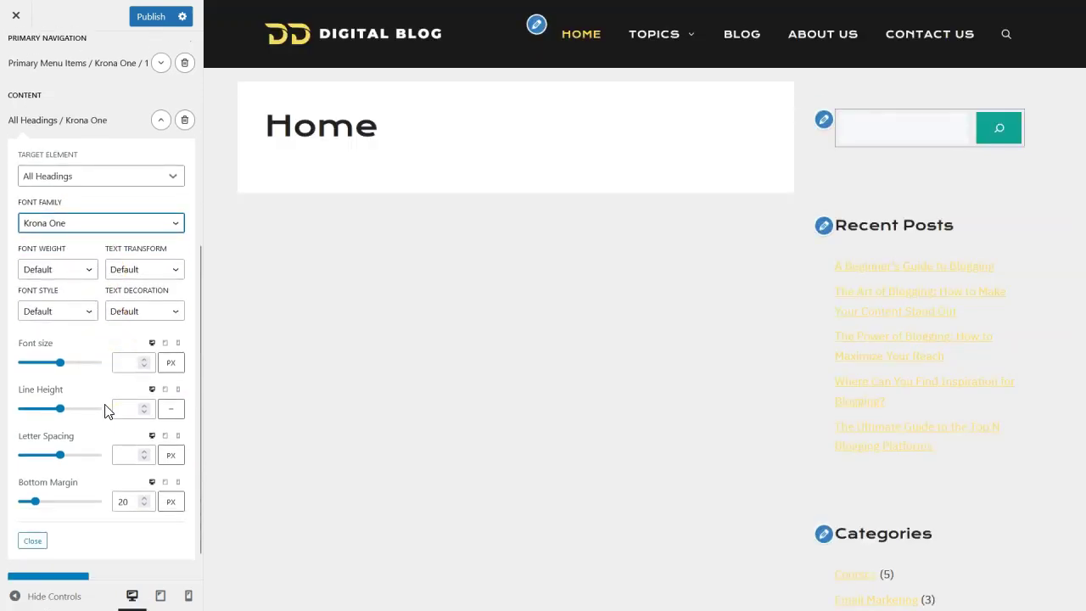
pyautogui.scroll(1, 105, 411)
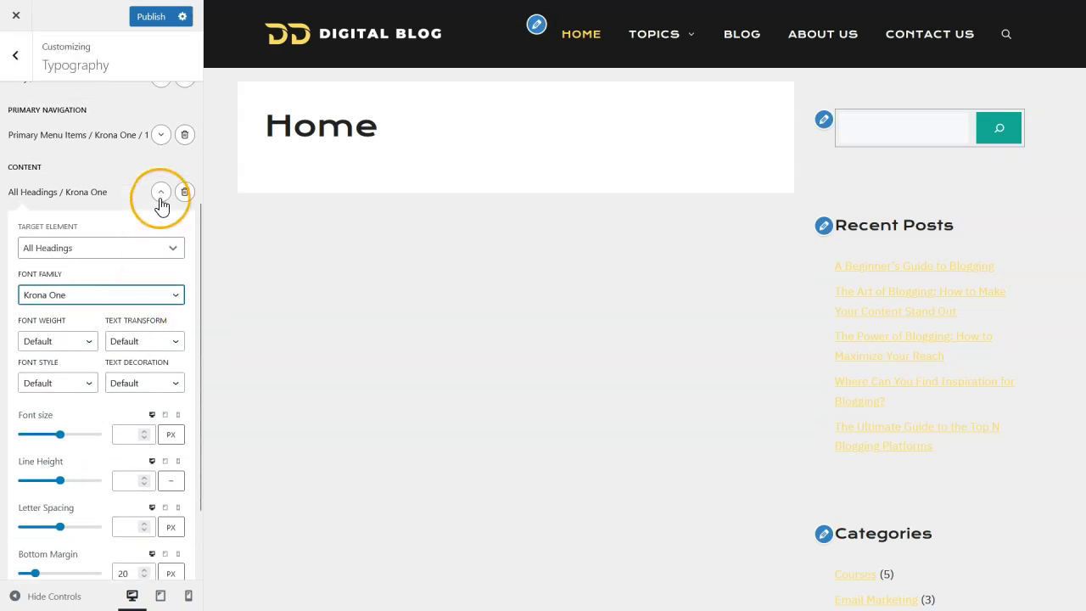
pyautogui.click(161, 196)
pyautogui.click(152, 19)
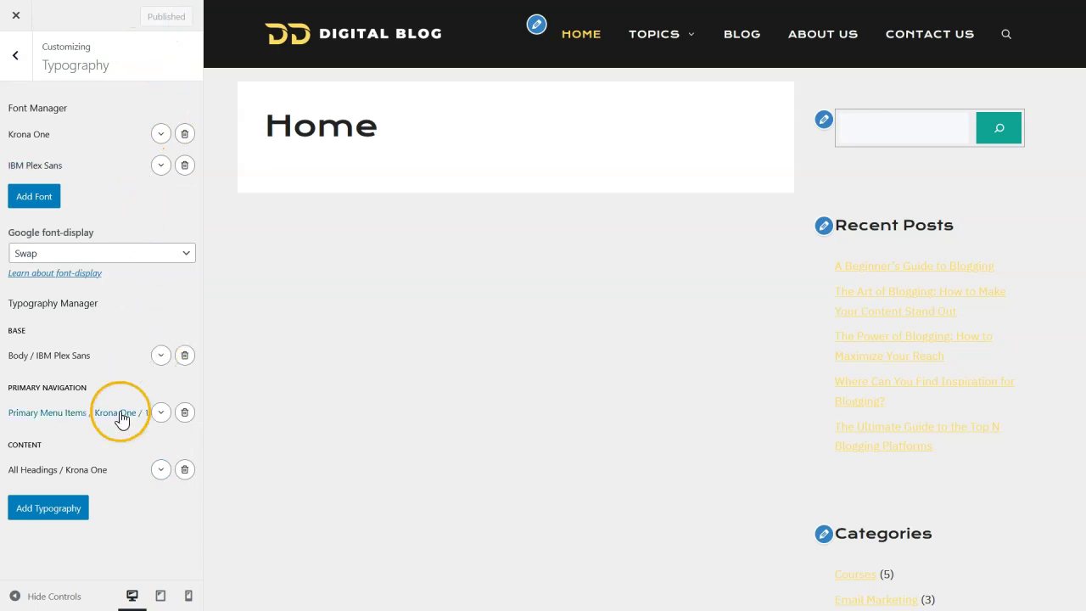
# Step: Add a typography entry targeting Single Content Title (H1) and set its font family to Krona One
pyautogui.click(66, 509)
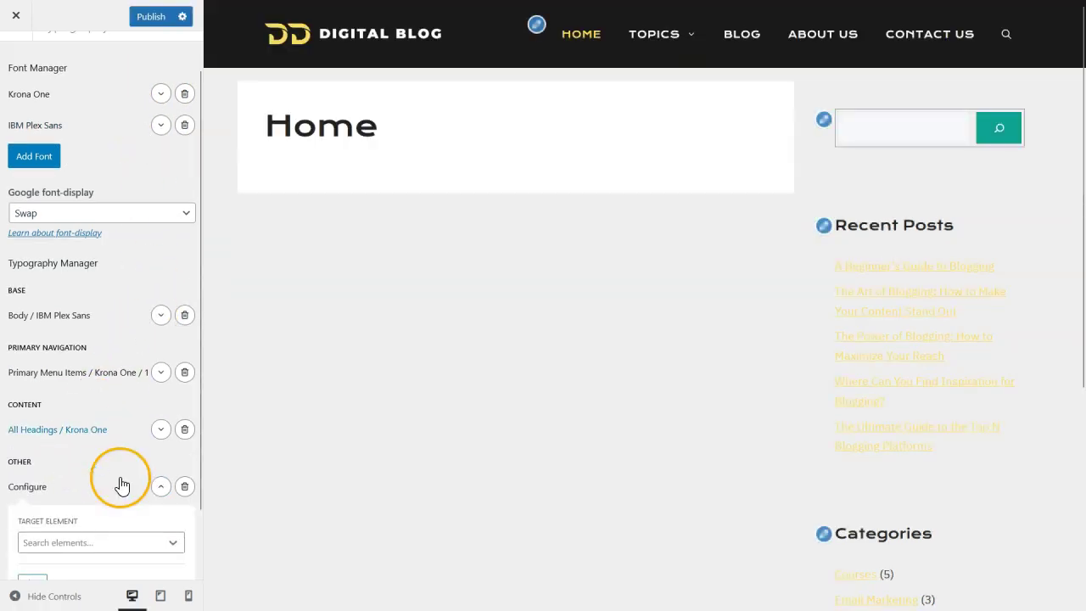
pyautogui.scroll(-2, 122, 484)
pyautogui.click(126, 472)
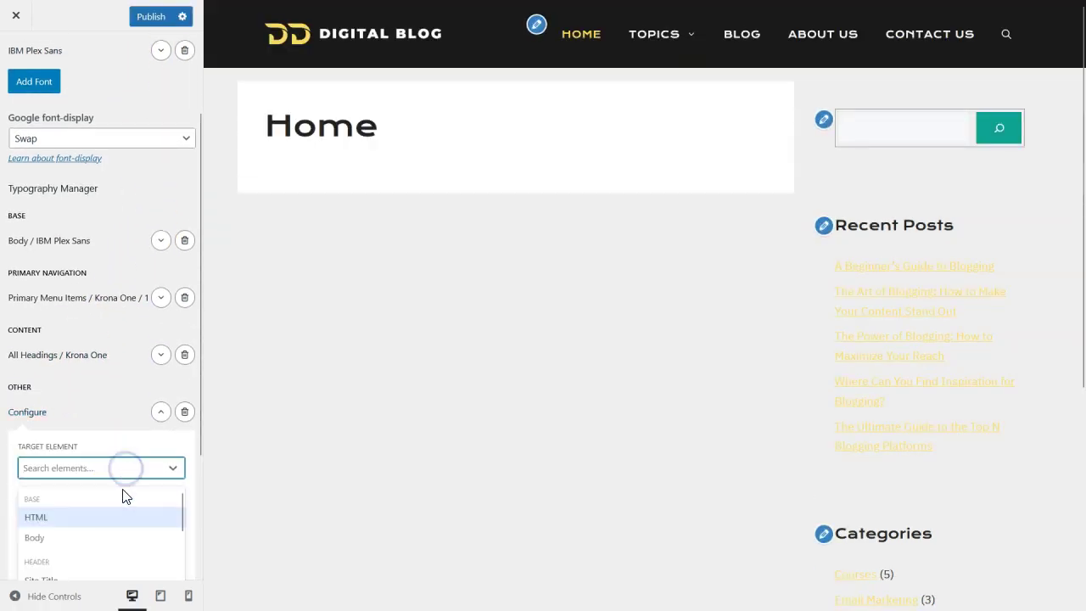
pyautogui.scroll(-1, 126, 496)
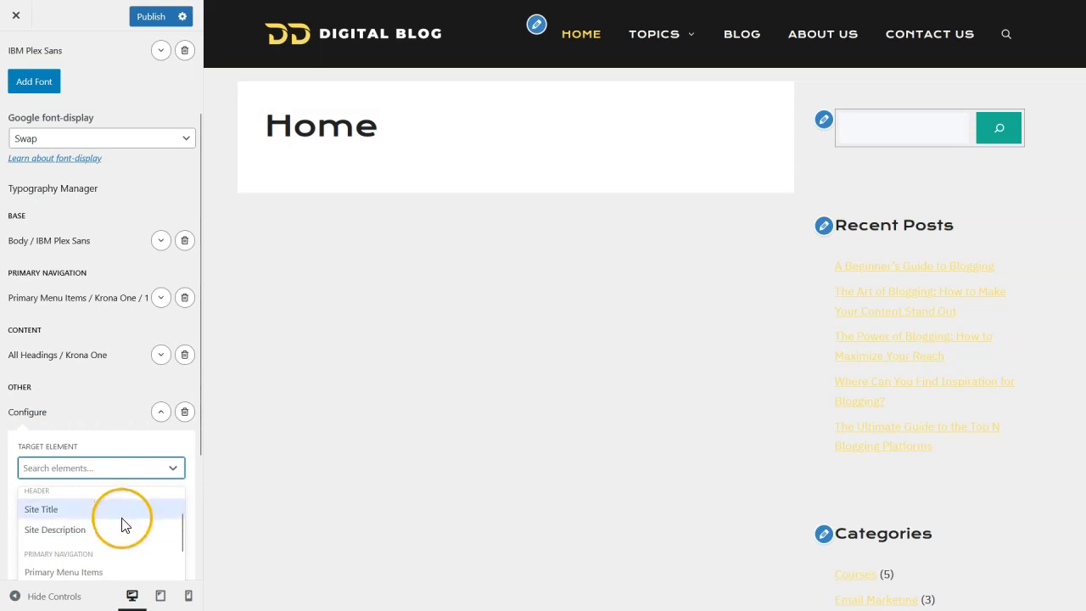
pyautogui.scroll(-1, 123, 521)
pyautogui.scroll(-1, 141, 532)
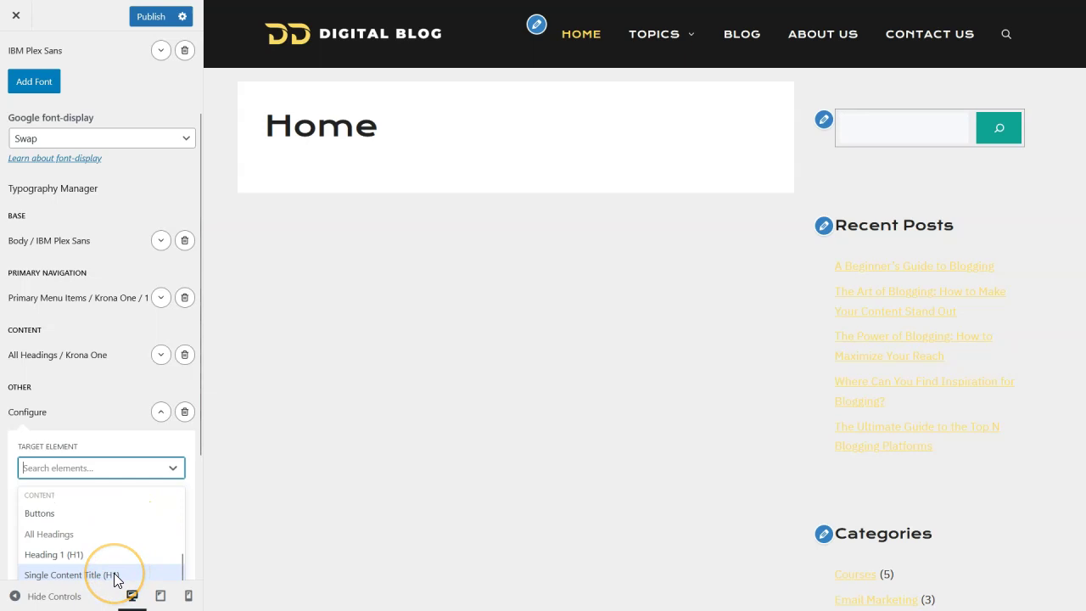
pyautogui.click(115, 575)
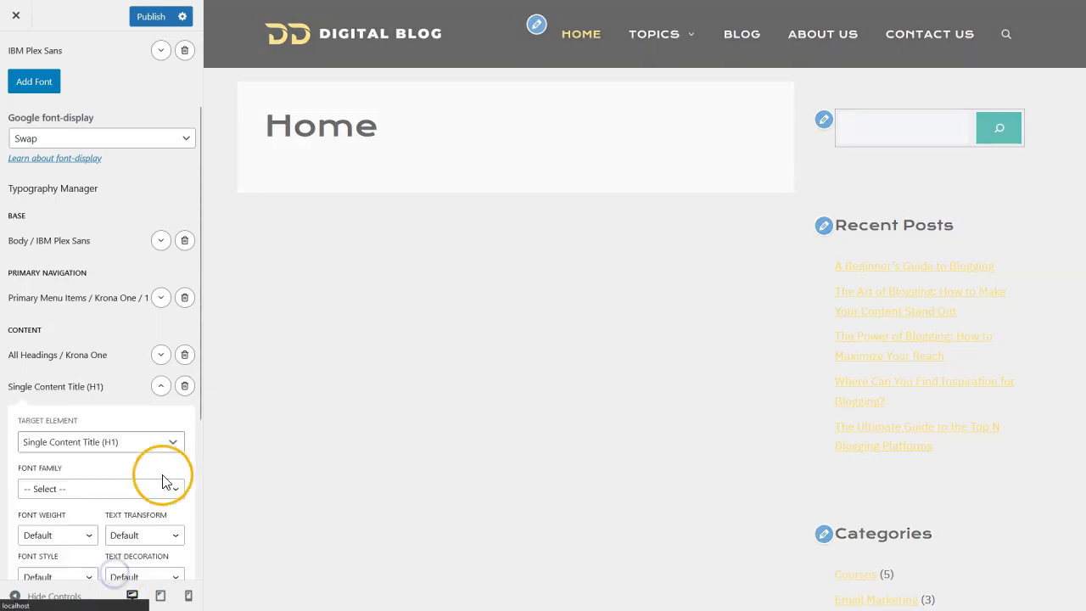
pyautogui.moveTo(197, 404); pyautogui.dragTo(180, 573)
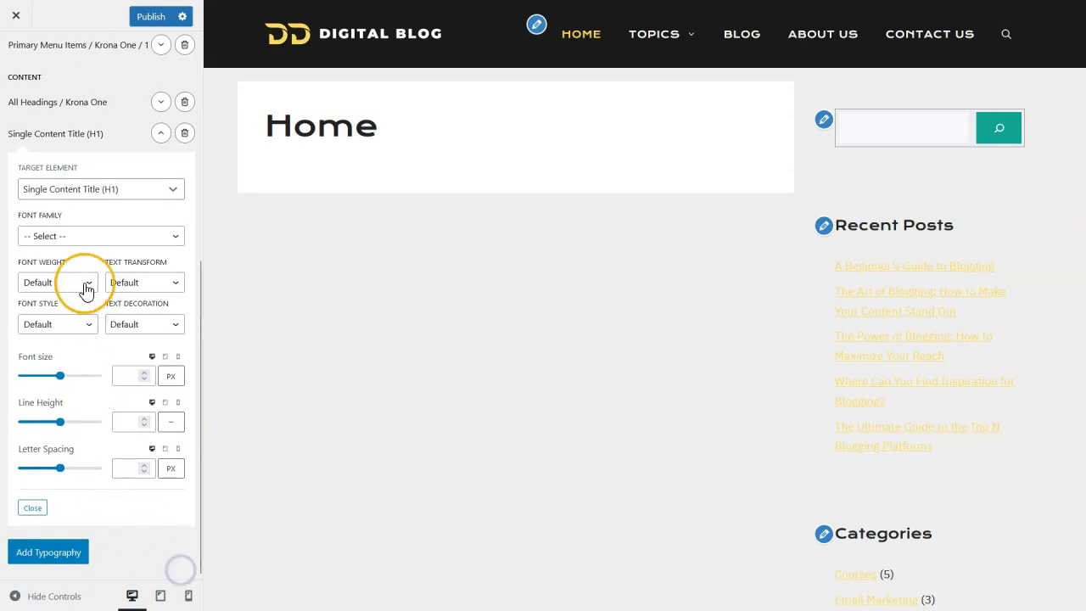
pyautogui.click(81, 236)
pyautogui.click(61, 310)
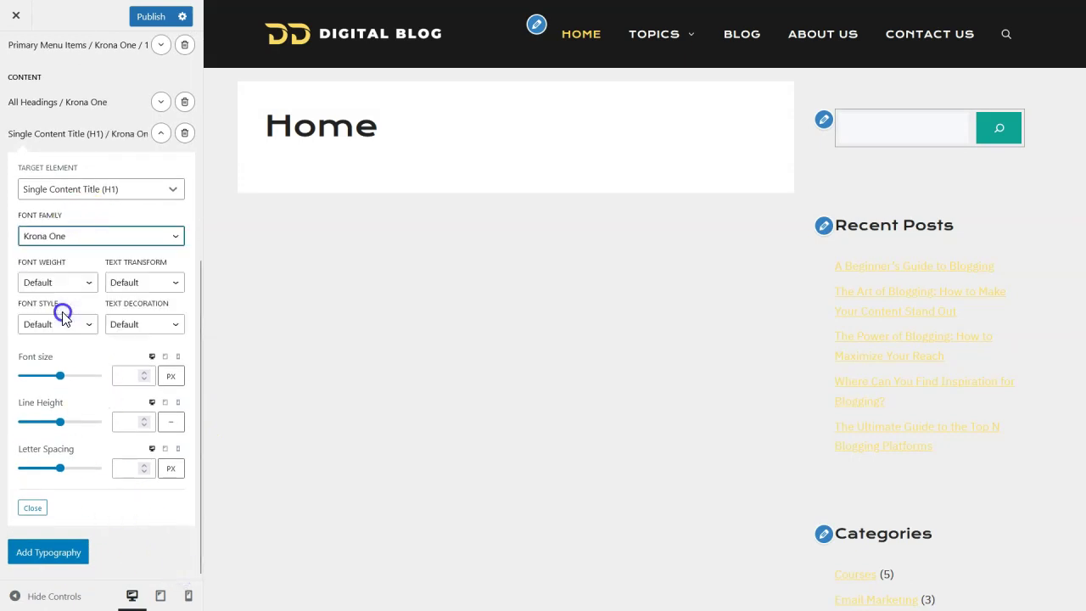
# Step: Set the Single Content Title (H1) font weight to Bold and text transform to Uppercase
pyautogui.click(68, 286)
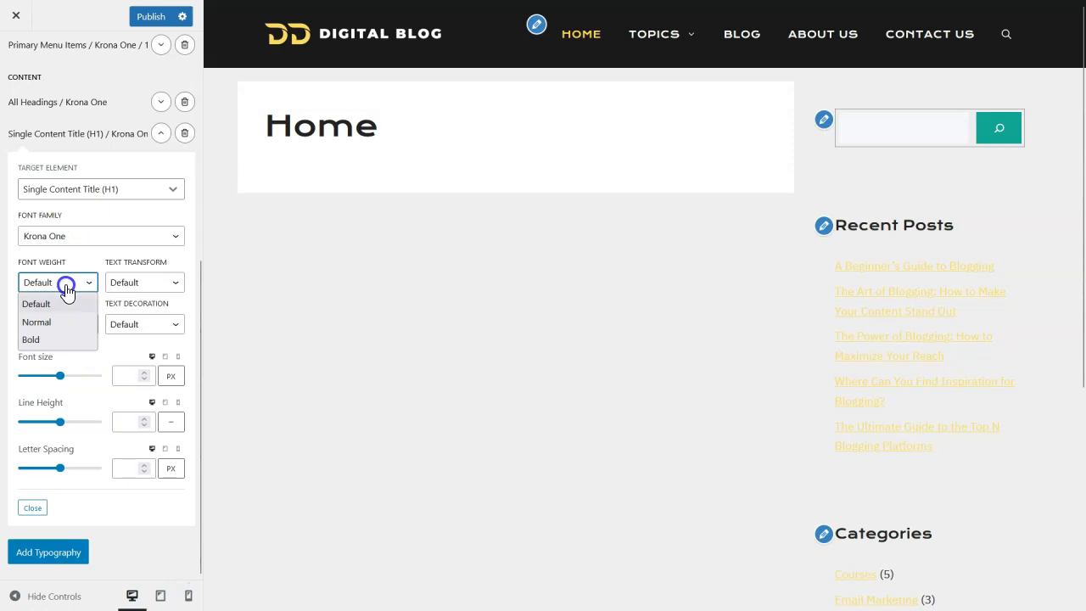
pyautogui.click(52, 340)
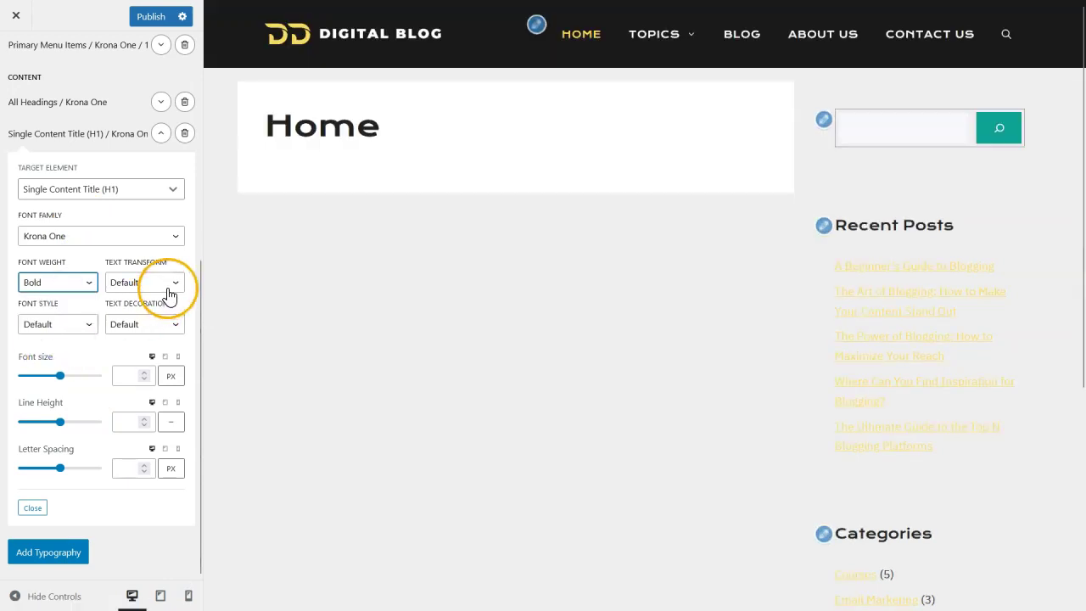
pyautogui.click(165, 285)
pyautogui.click(142, 322)
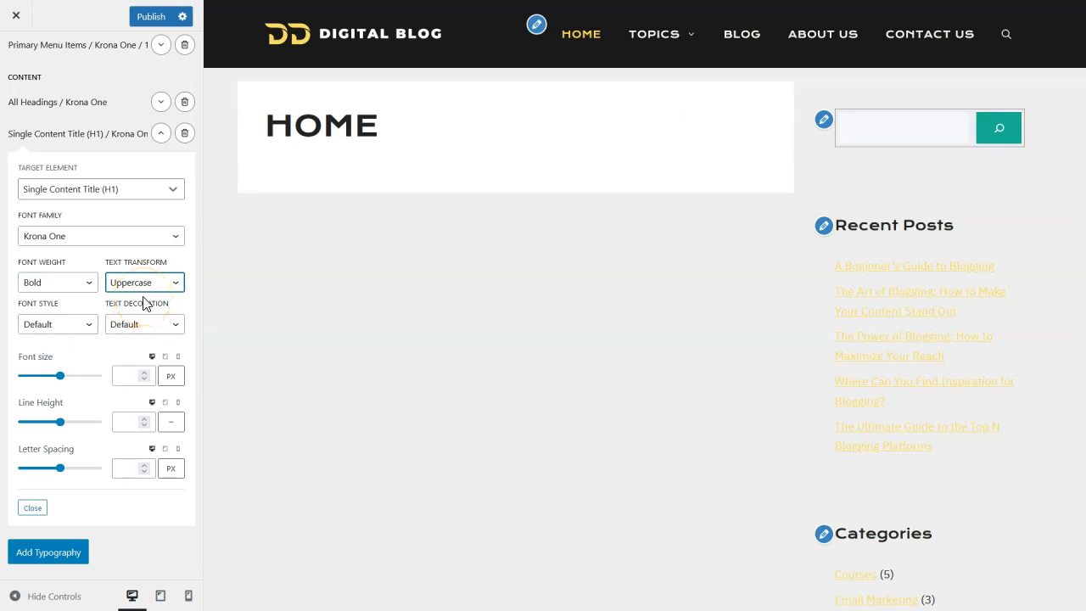
# Step: Set the Single Content Title (H1) font size to 34 px and letter spacing to 1 px, and collapse the entry
pyautogui.click(130, 377)
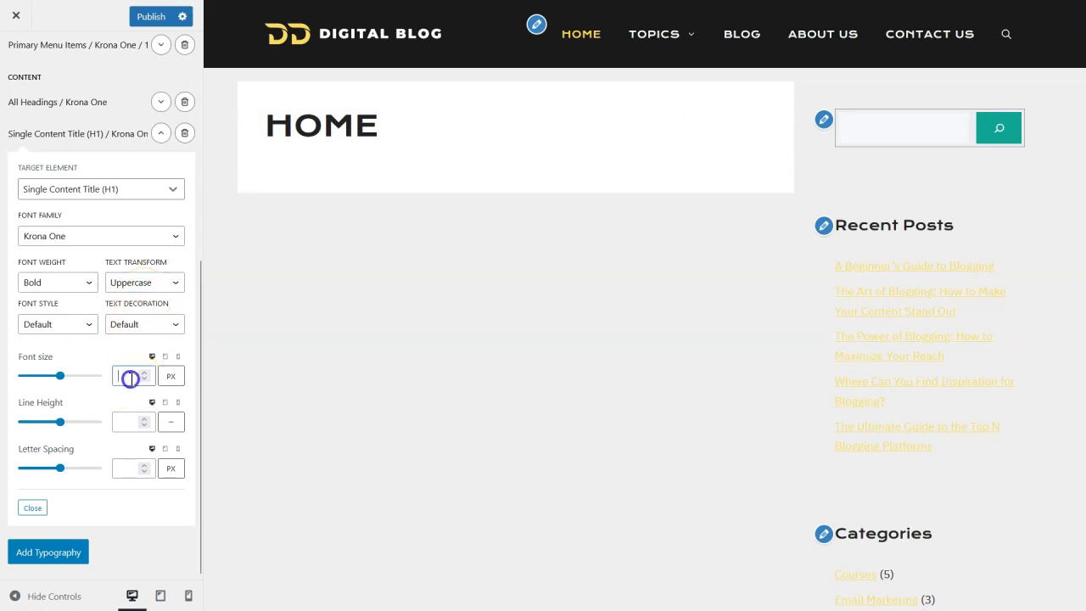
pyautogui.write('34')
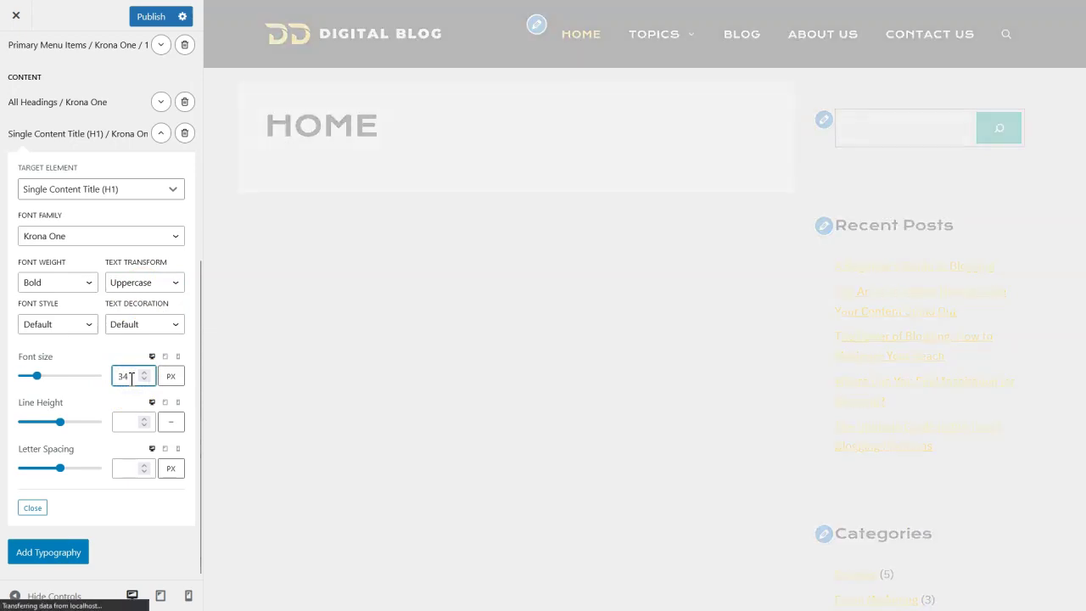
pyautogui.click(126, 462)
pyautogui.write('1')
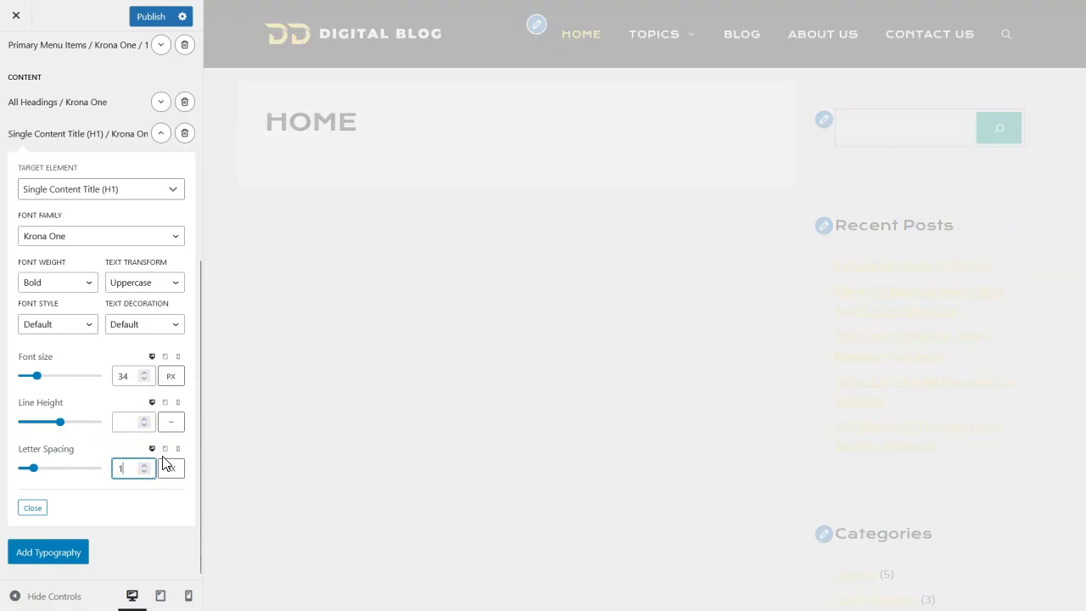
pyautogui.click(173, 431)
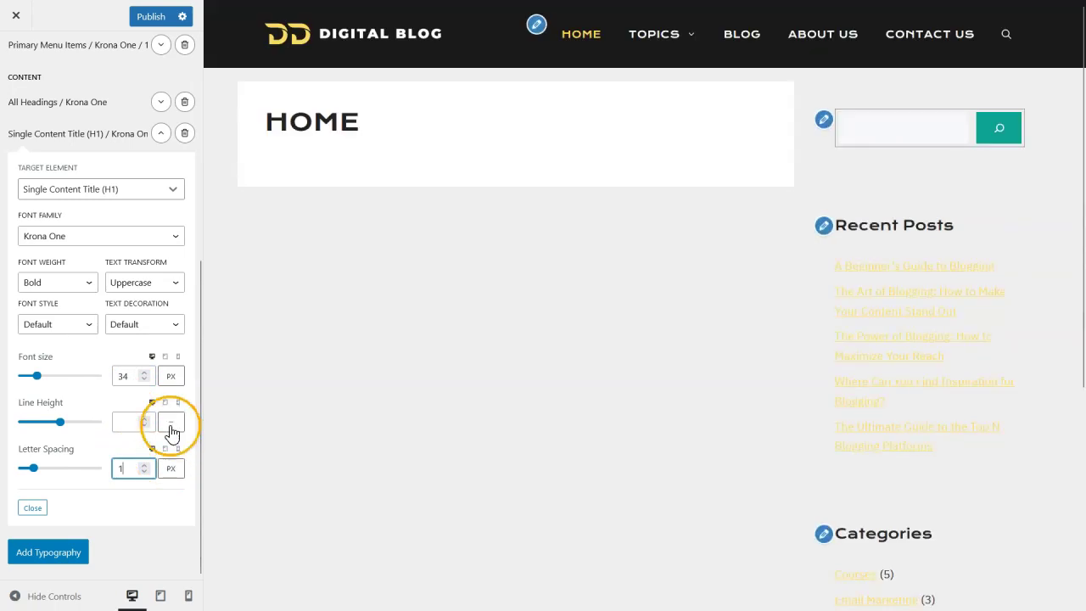
pyautogui.click(161, 134)
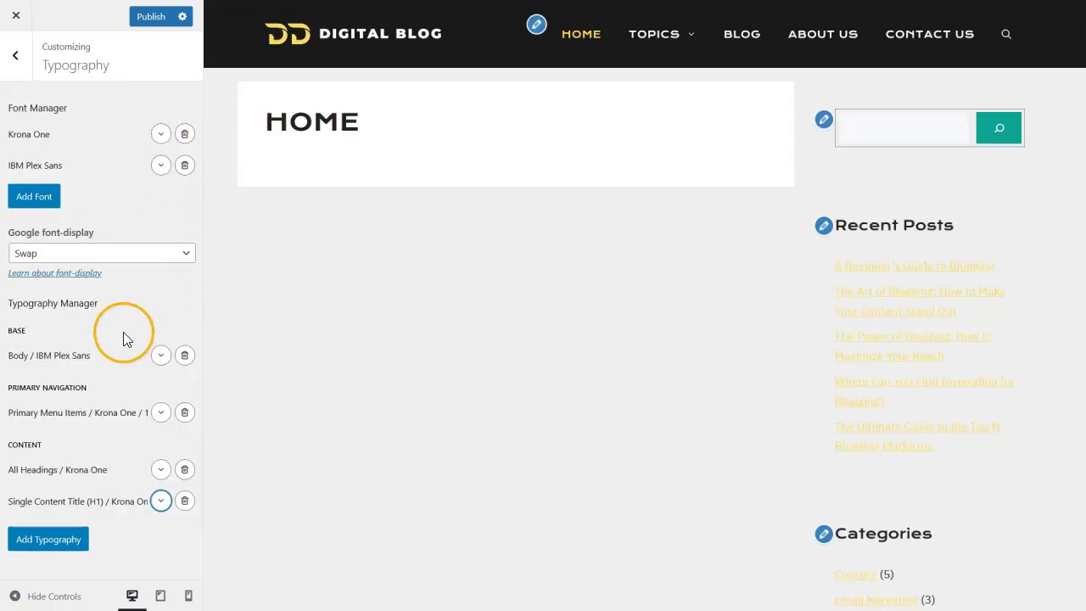
# Step: Add a typography entry targeting Archive Content Title (H2) and set its font family to Krona One
pyautogui.click(78, 549)
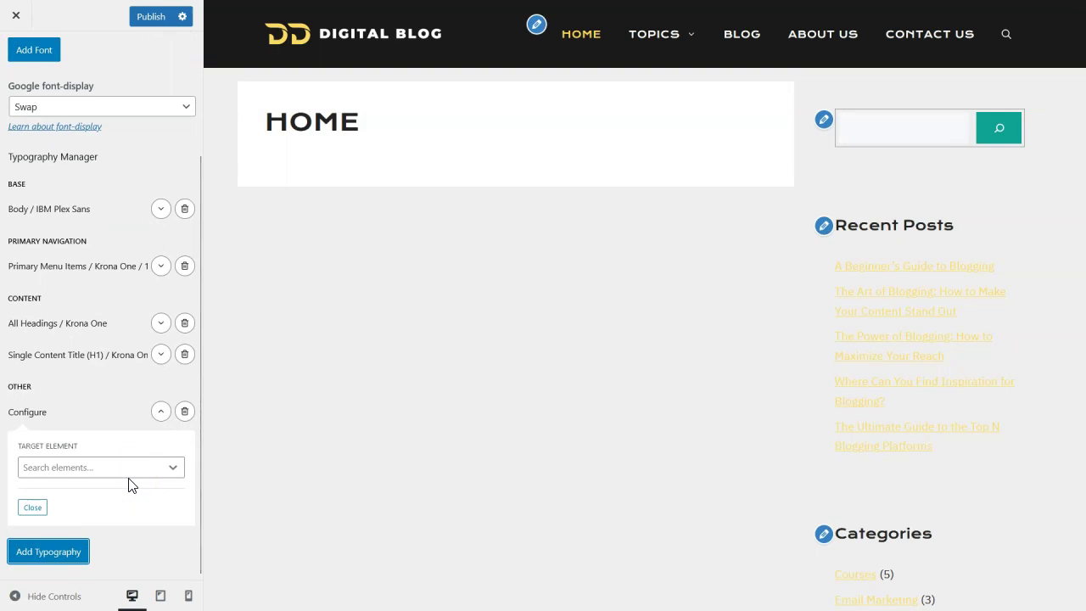
pyautogui.click(107, 468)
pyautogui.scroll(-3, 117, 516)
pyautogui.scroll(-5, 119, 519)
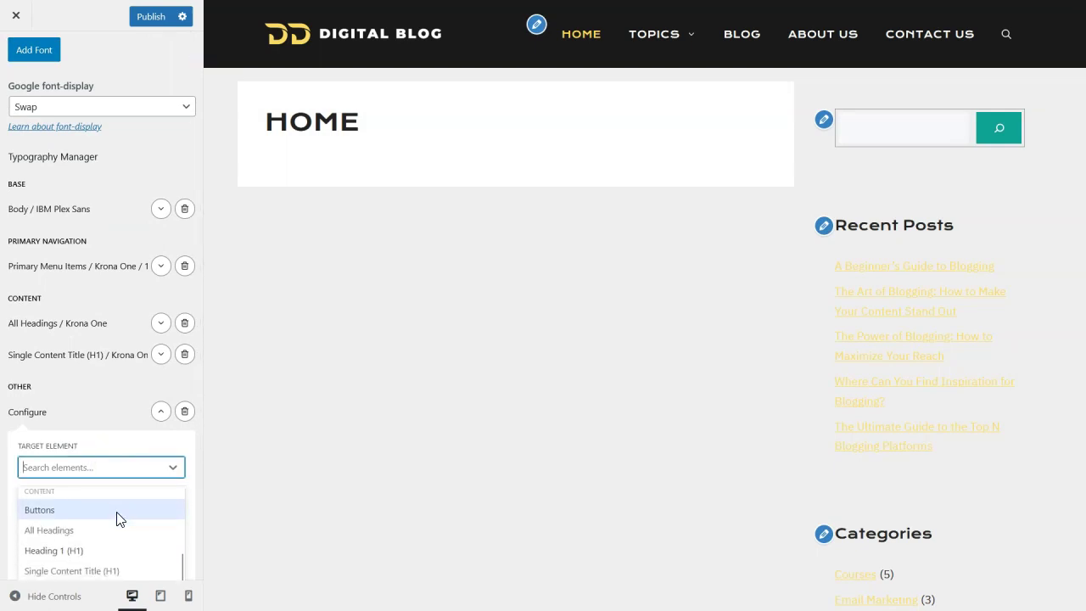
pyautogui.scroll(-3, 119, 519)
pyautogui.click(117, 543)
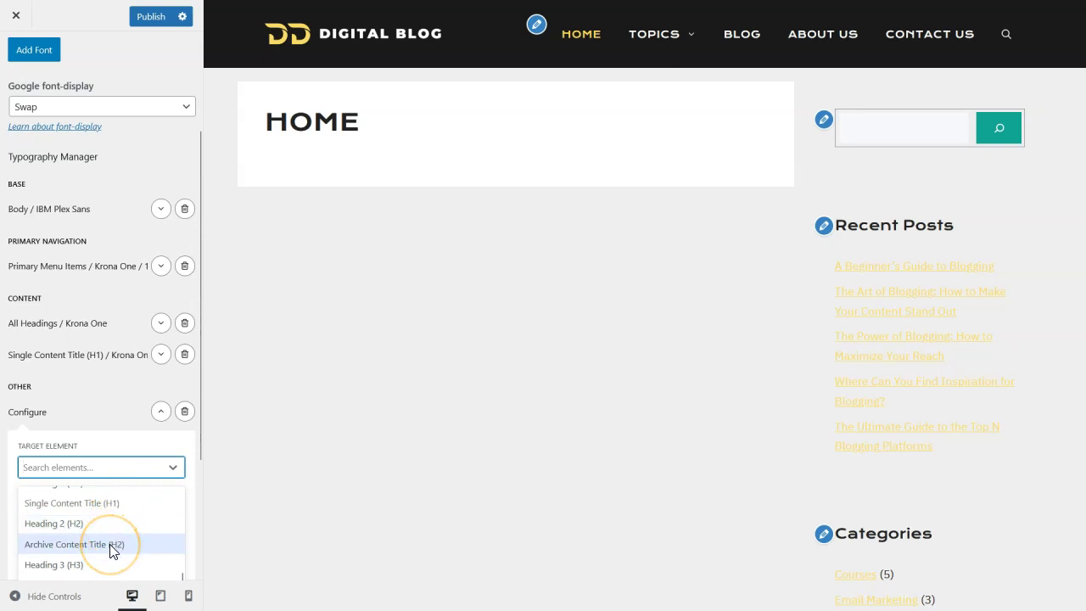
pyautogui.click(109, 544)
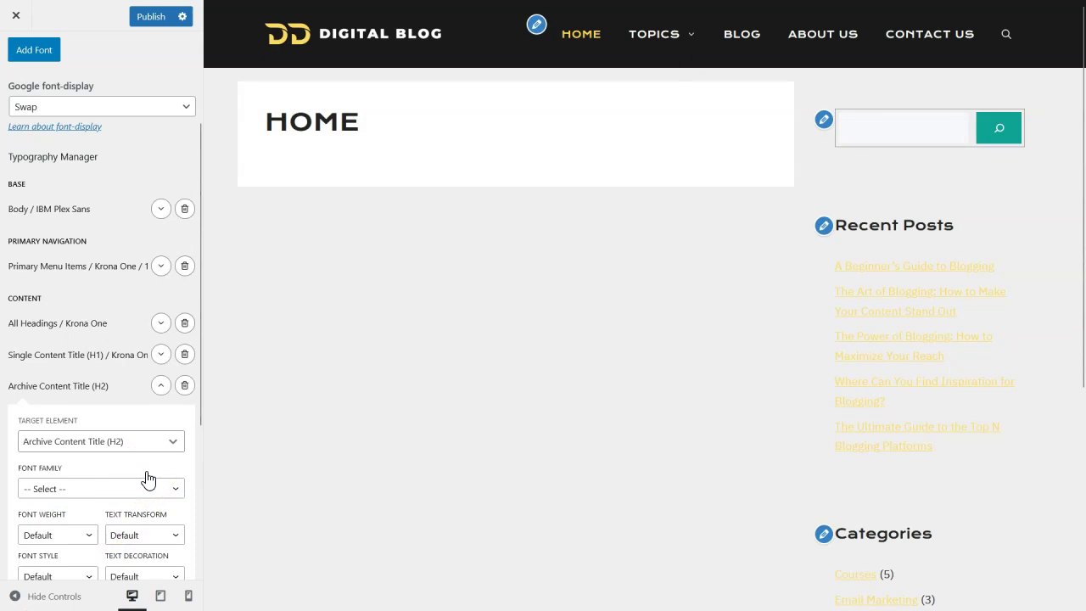
pyautogui.click(131, 490)
pyautogui.moveTo(201, 397); pyautogui.dragTo(178, 528)
pyautogui.click(79, 268)
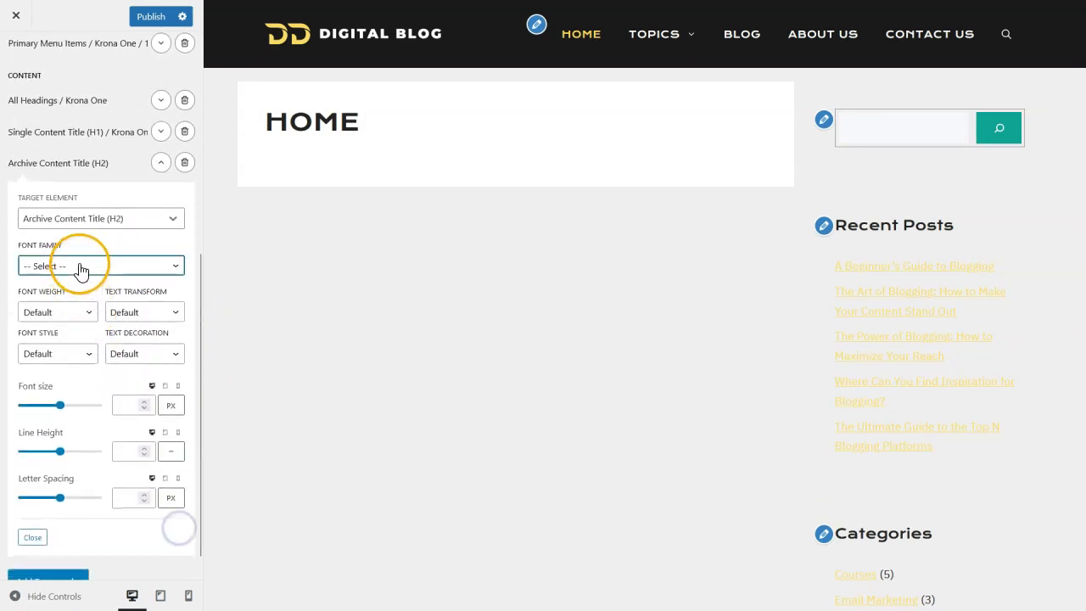
pyautogui.click(68, 340)
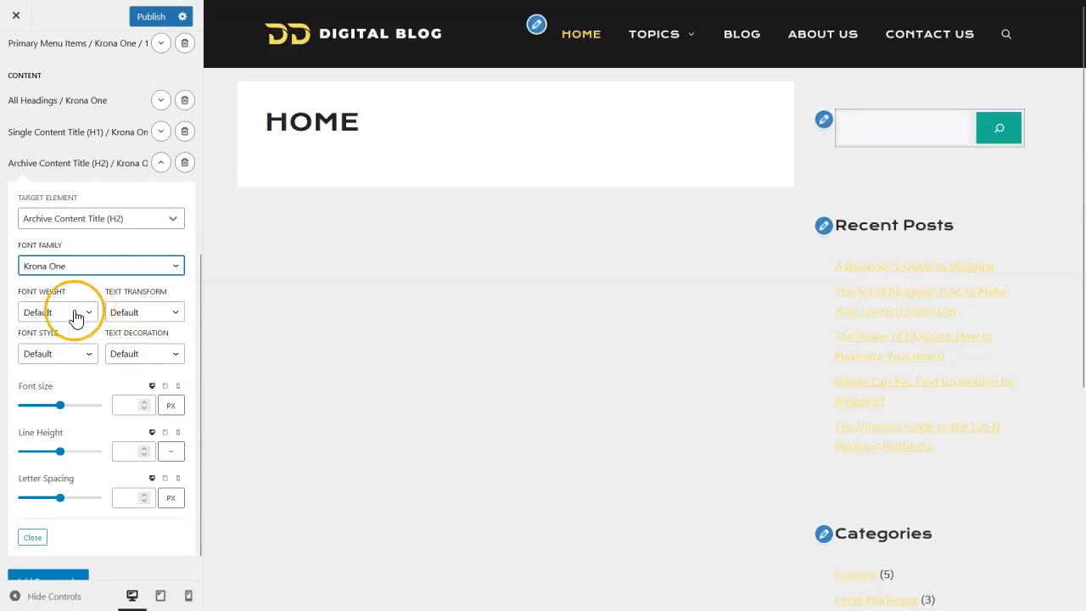
# Step: Set the Archive Content Title (H2) font weight to Bold and text transform to Uppercase
pyautogui.click(75, 314)
pyautogui.click(51, 370)
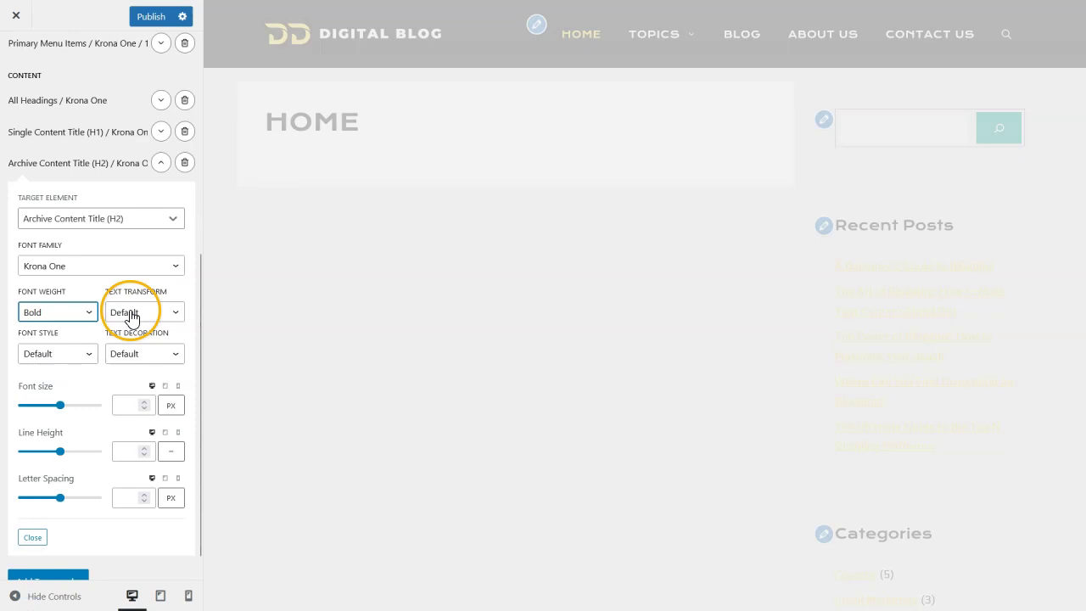
pyautogui.click(131, 314)
pyautogui.click(129, 352)
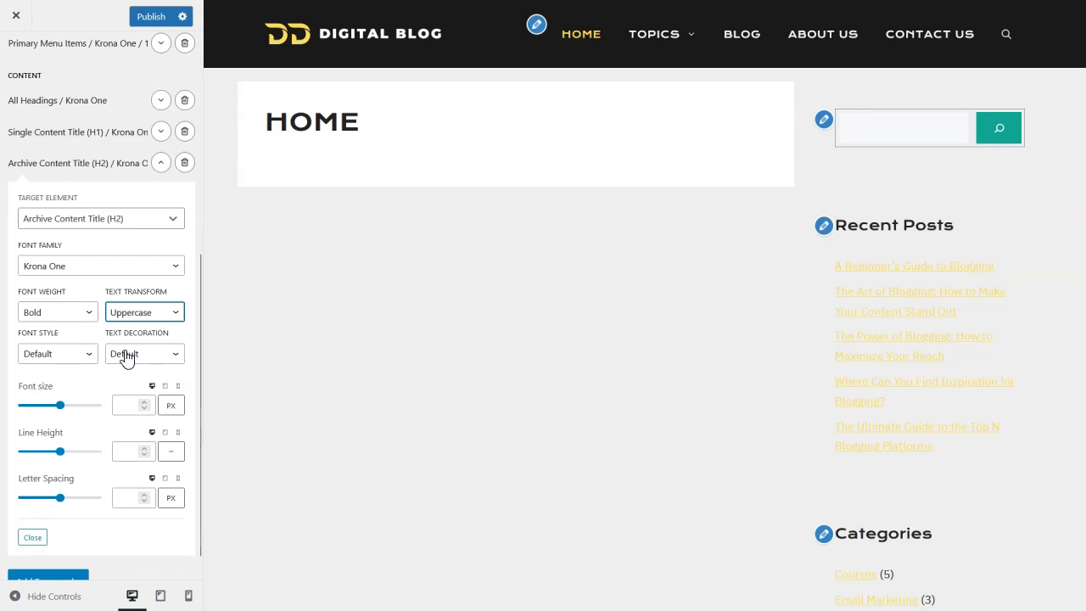
# Step: Set the Archive Content Title (H2) font size to 26 px and line height to 38, and collapse the entry
pyautogui.write('26')
pyautogui.click(126, 451)
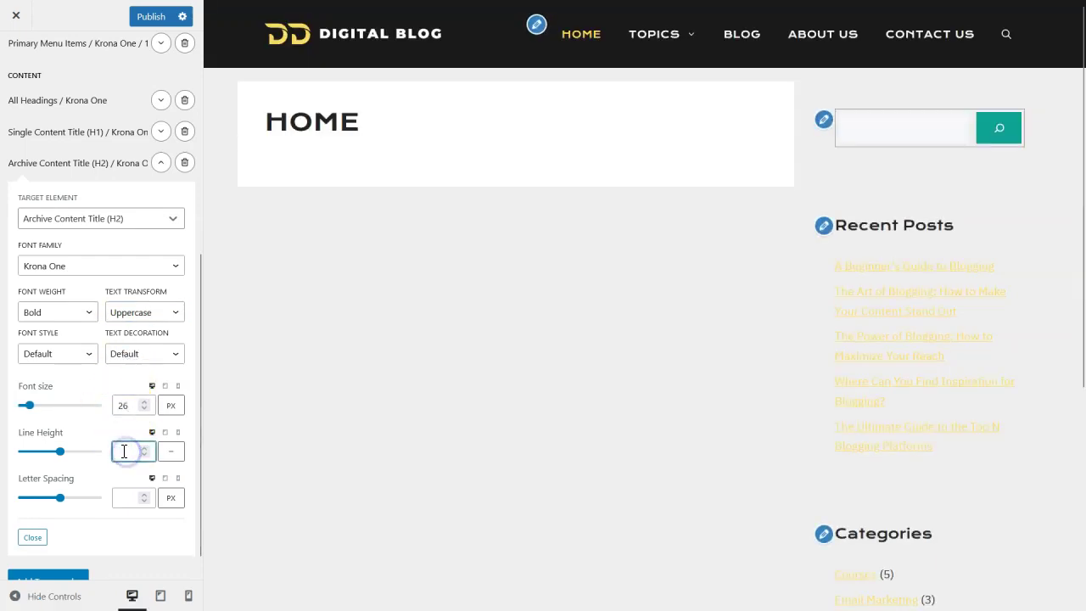
pyautogui.write('38')
pyautogui.click(145, 445)
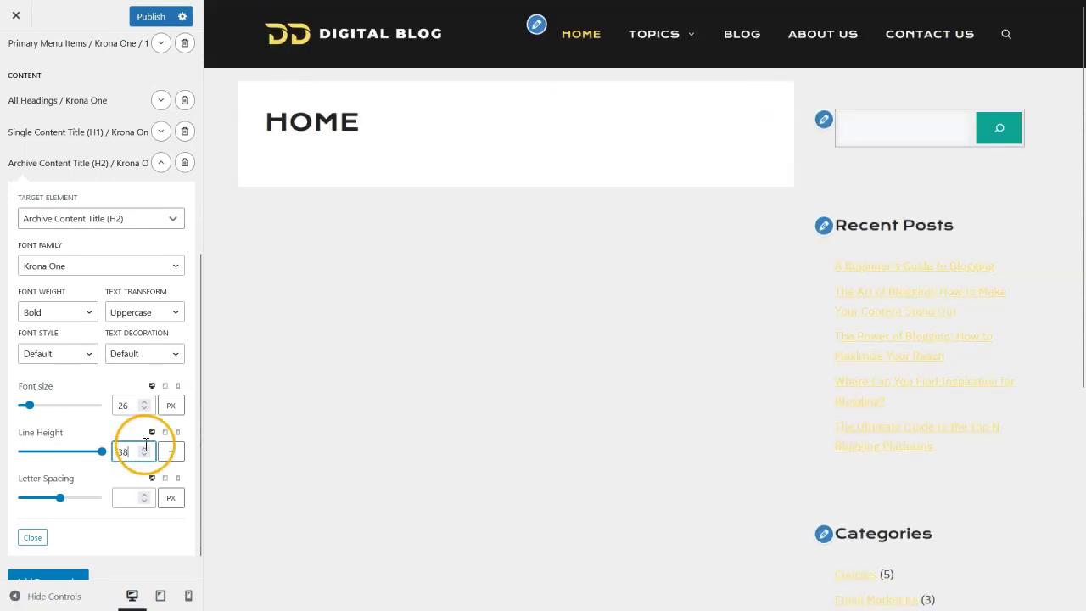
pyautogui.click(160, 164)
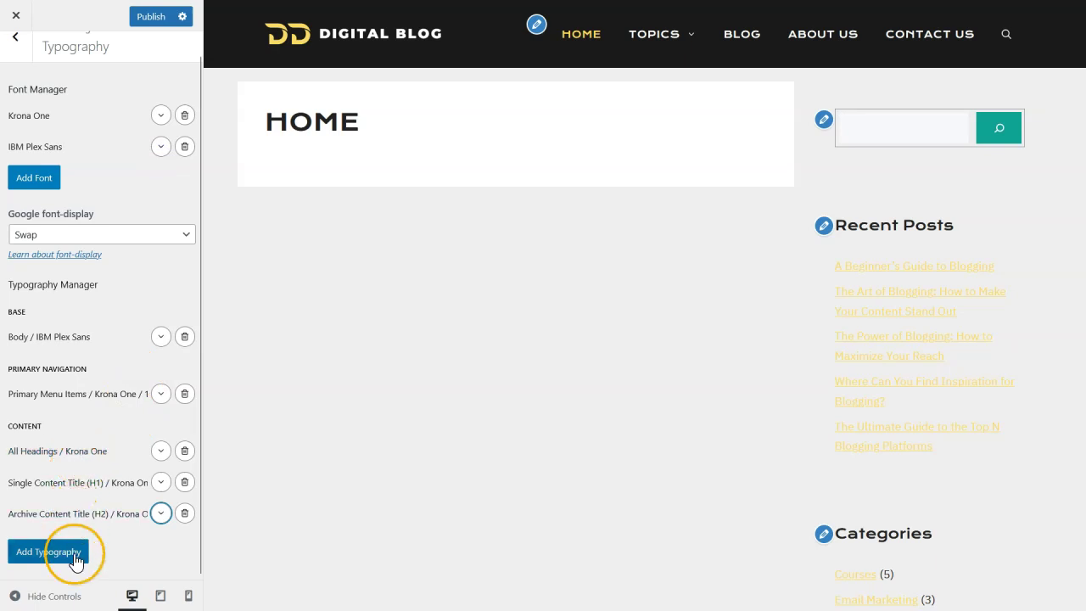
# Step: Add a typography entry for Heading 1 (H1) with the Krona One font family and collapse it
pyautogui.click(38, 553)
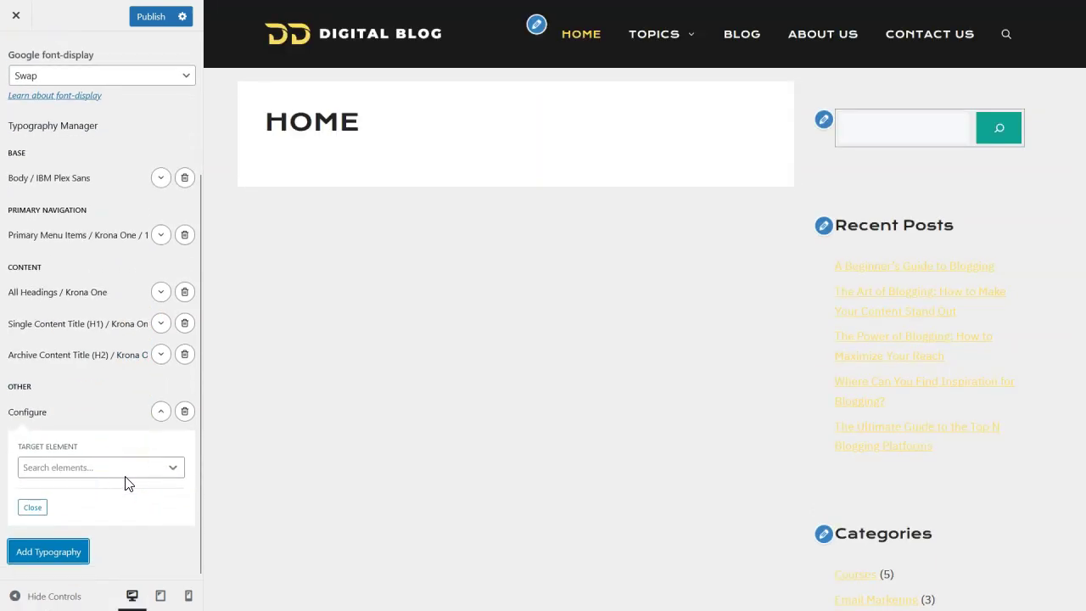
pyautogui.click(127, 468)
pyautogui.scroll(-5, 131, 514)
pyautogui.scroll(-3, 129, 516)
pyautogui.click(79, 552)
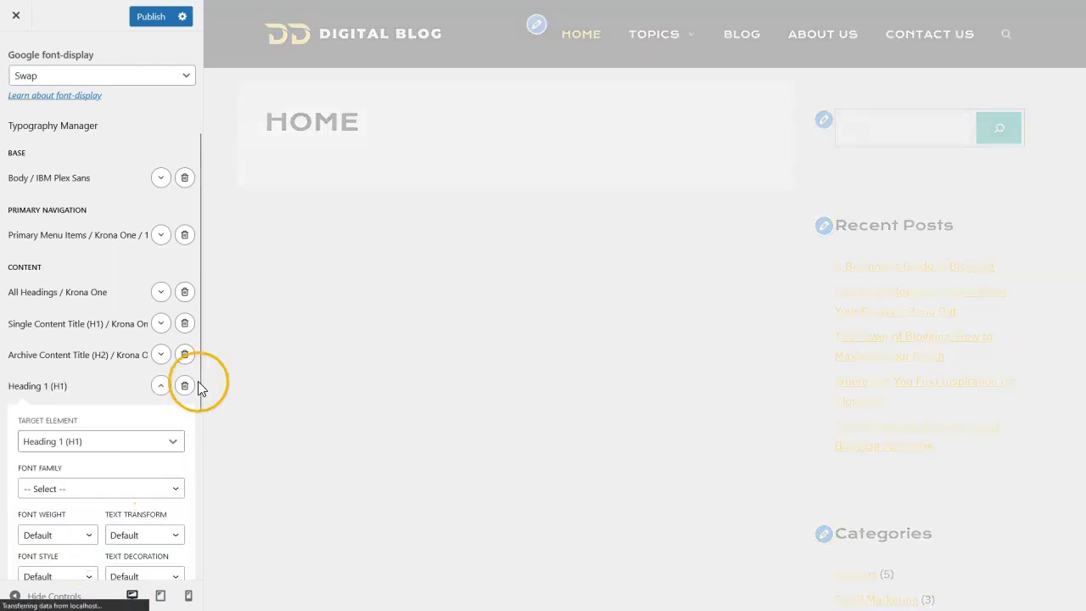
pyautogui.moveTo(198, 380); pyautogui.dragTo(183, 543)
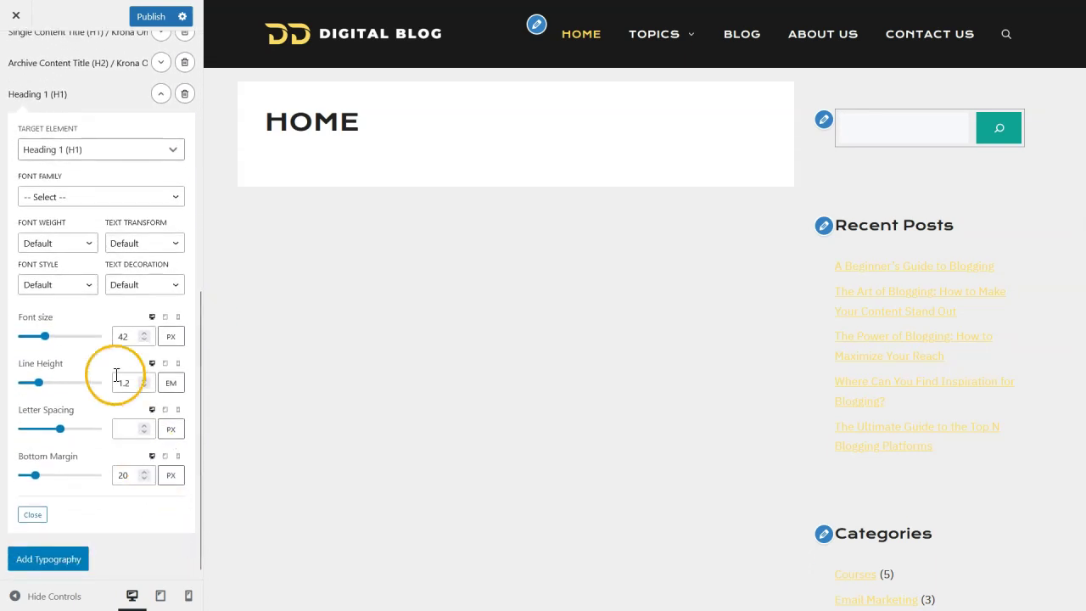
pyautogui.click(66, 201)
pyautogui.click(56, 270)
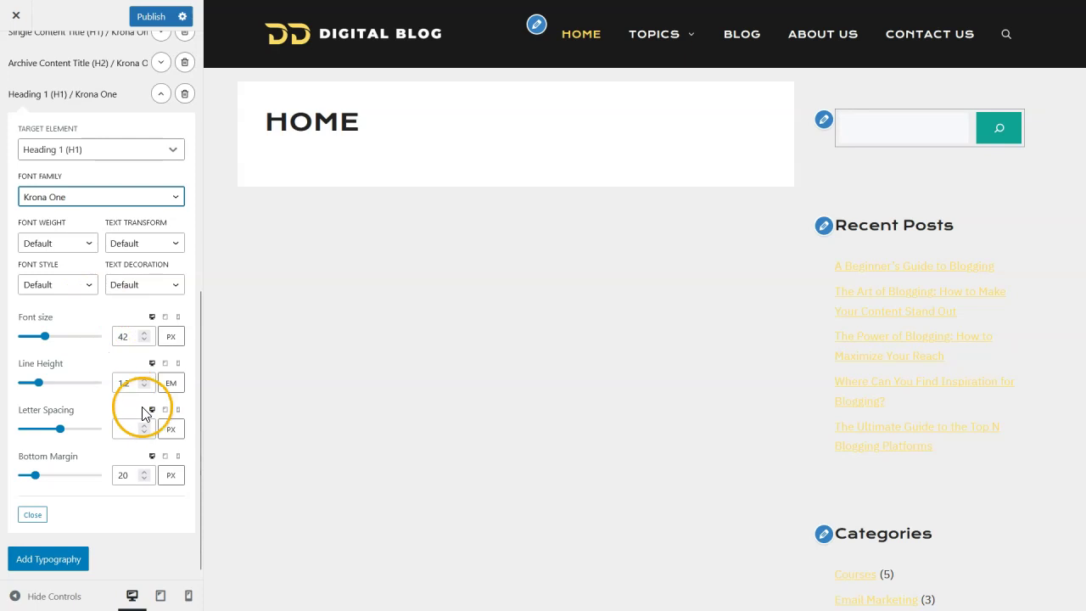
pyautogui.click(161, 96)
# Step: Add a typography entry for Heading 2 (H2) with the Krona One font family and collapse it
pyautogui.click(83, 555)
pyautogui.scroll(-3, 93, 492)
pyautogui.click(131, 467)
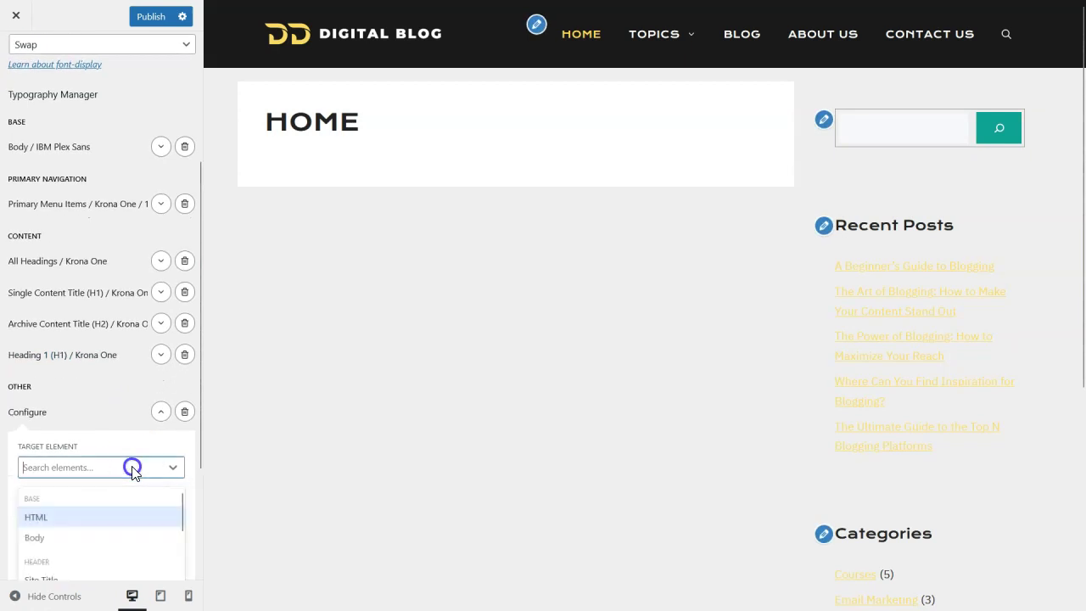
pyautogui.scroll(-6, 124, 516)
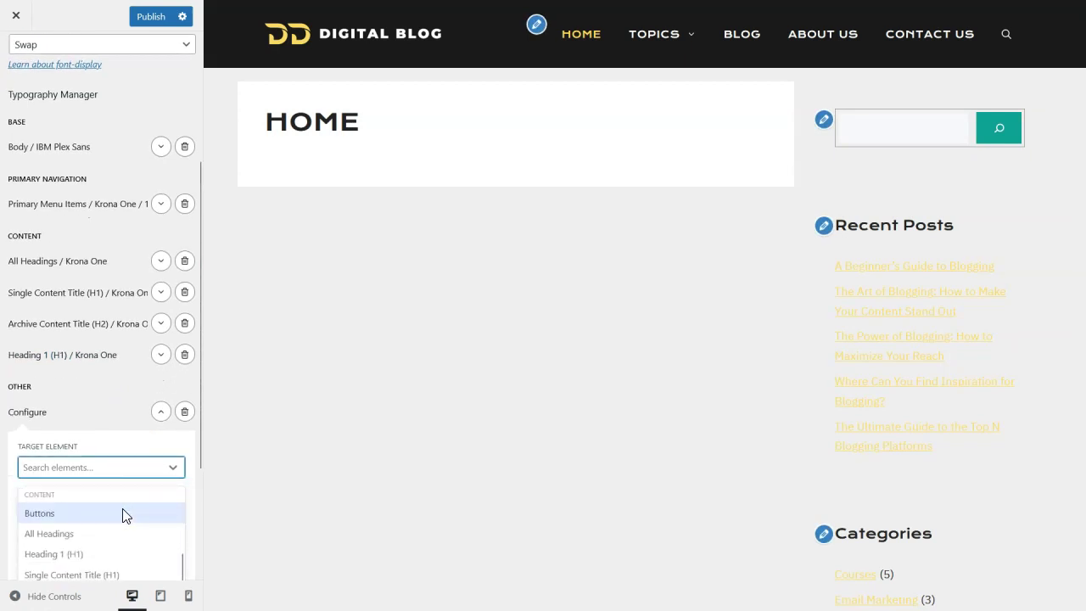
pyautogui.scroll(-2, 118, 544)
pyautogui.click(88, 525)
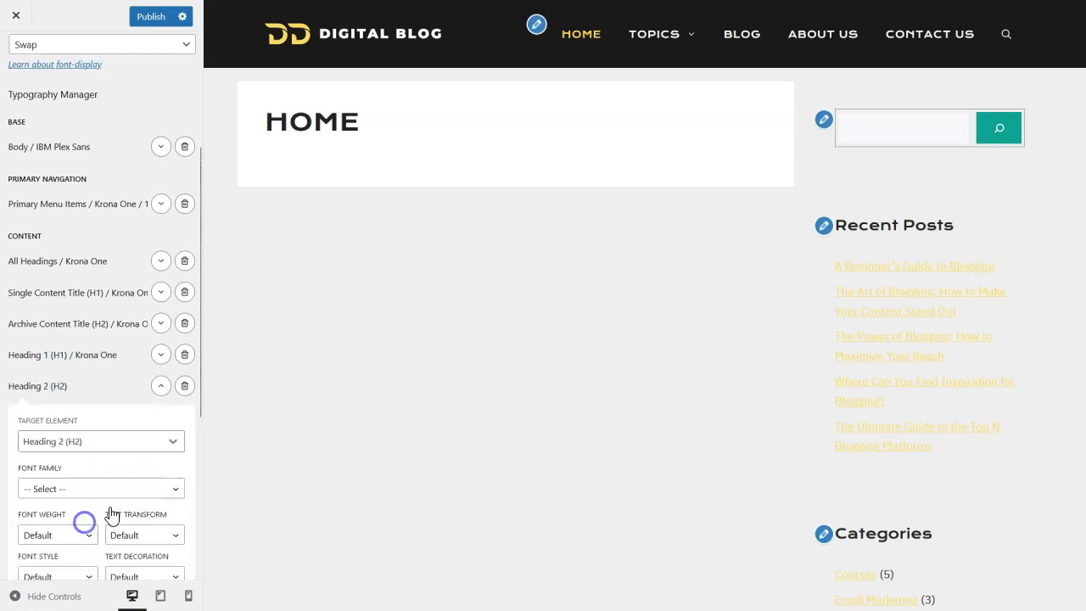
pyautogui.moveTo(199, 347); pyautogui.dragTo(190, 454)
pyautogui.click(75, 294)
pyautogui.click(57, 380)
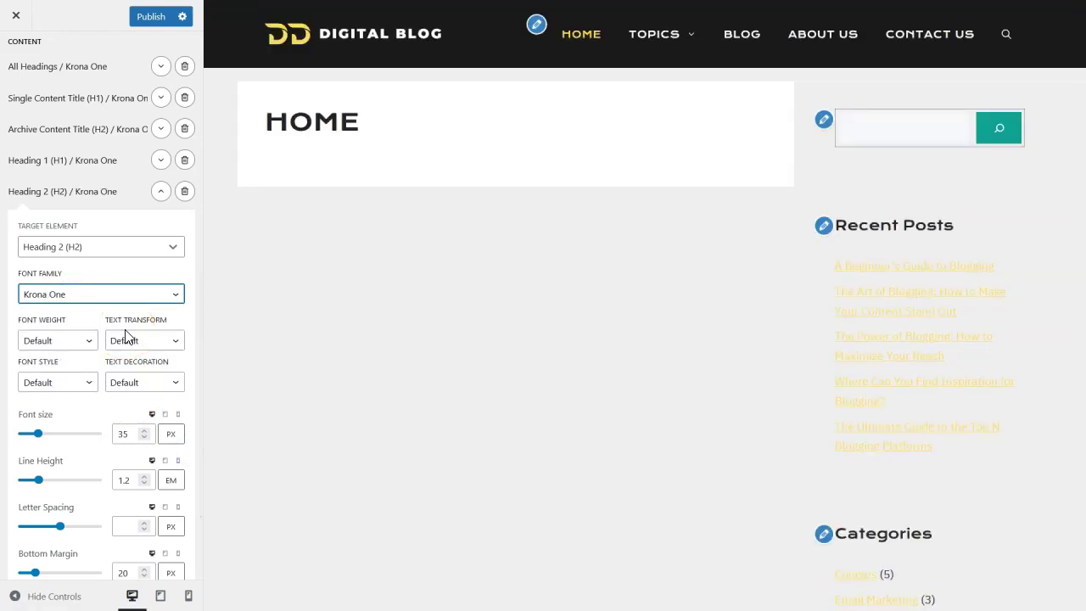
pyautogui.click(160, 192)
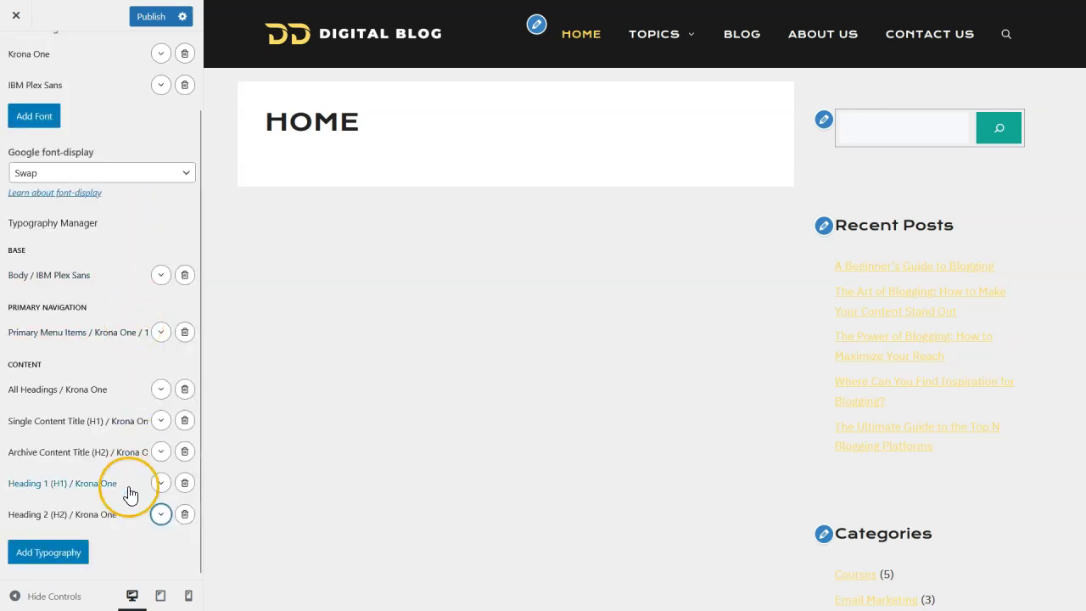
# Step: Add a typography entry with a Custom target element and enter .widget-title as its CSS selector
pyautogui.click(40, 554)
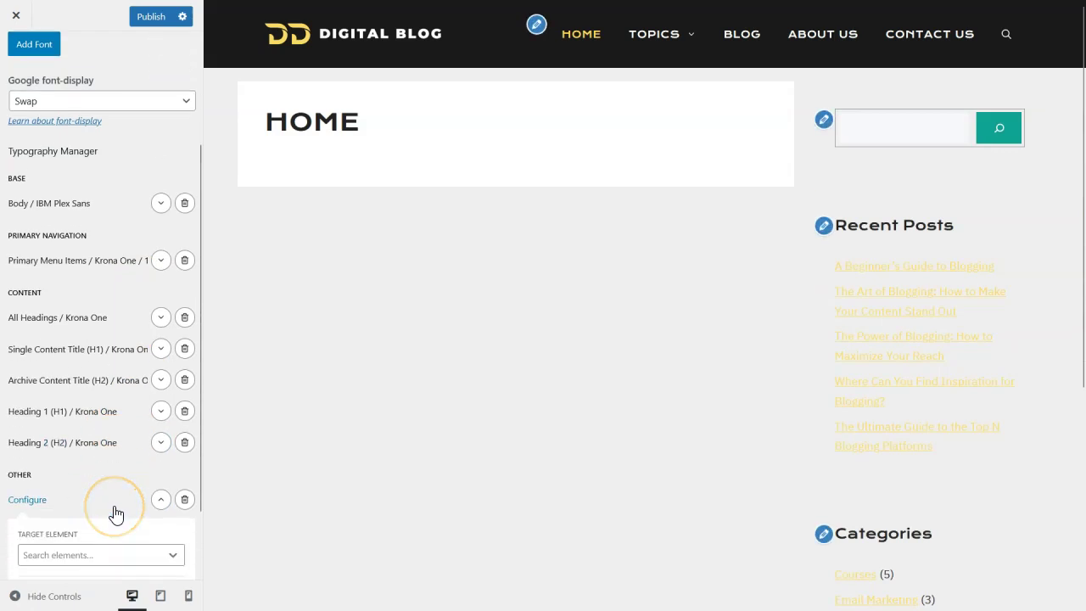
pyautogui.click(134, 469)
pyautogui.scroll(-5, 140, 514)
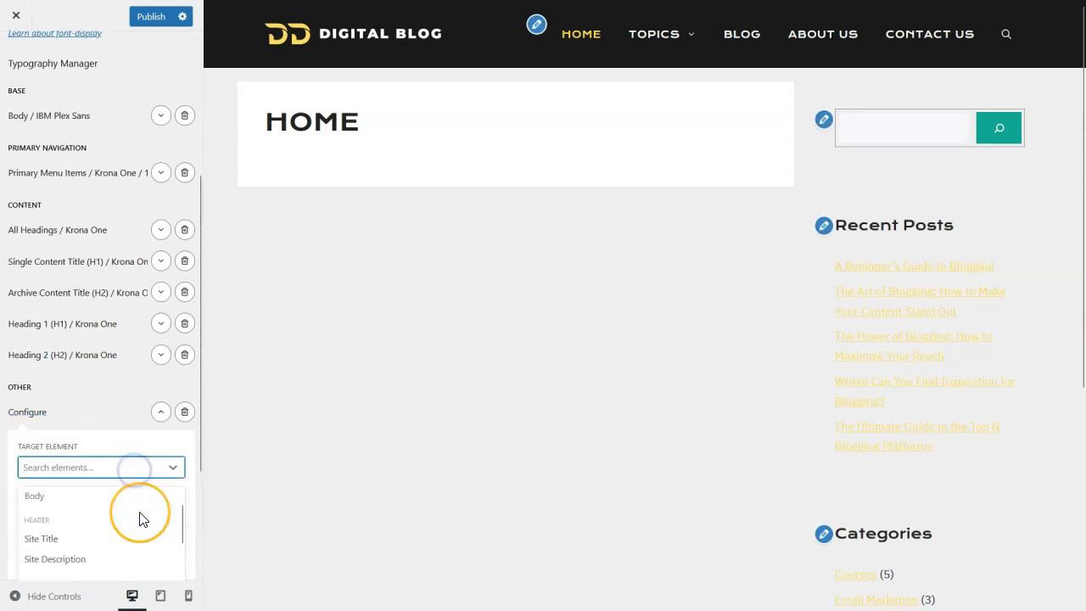
pyautogui.scroll(-2, 142, 519)
pyautogui.moveTo(140, 528); pyautogui.dragTo(136, 557)
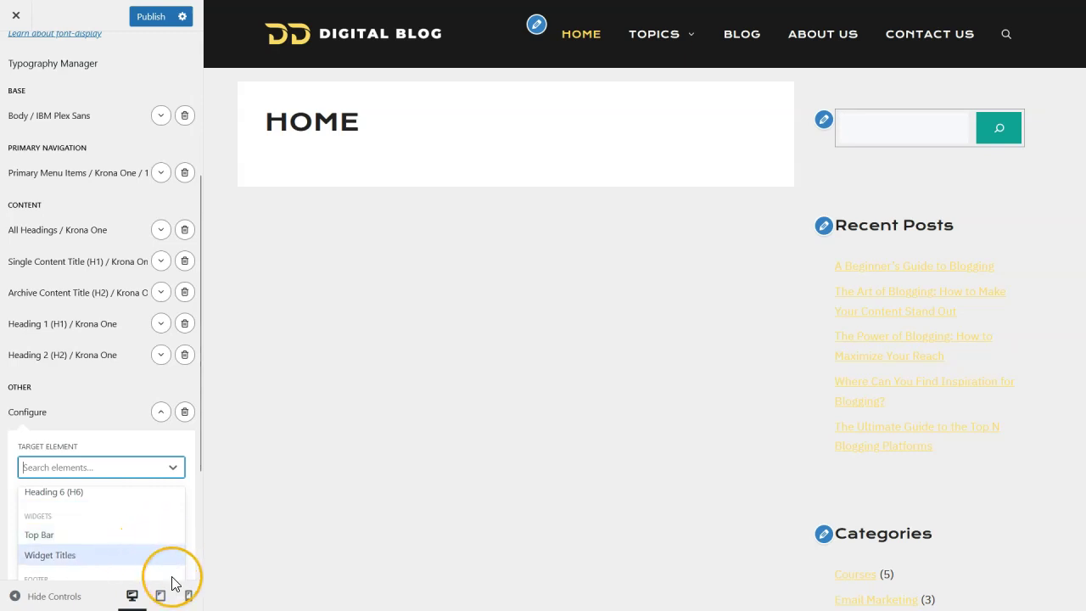
pyautogui.write('cu')
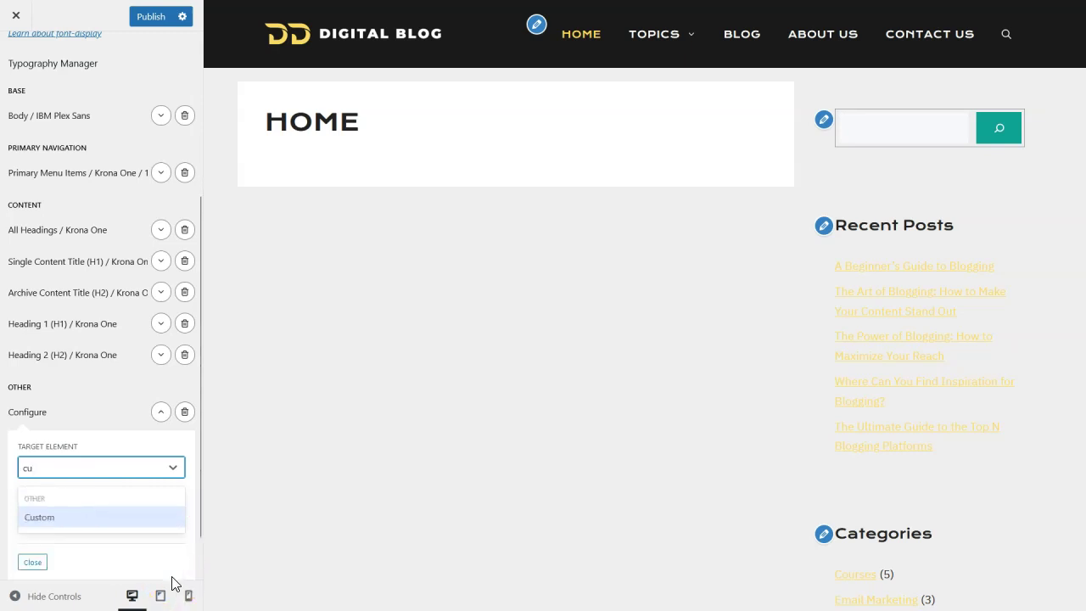
pyautogui.click(130, 518)
pyautogui.click(135, 501)
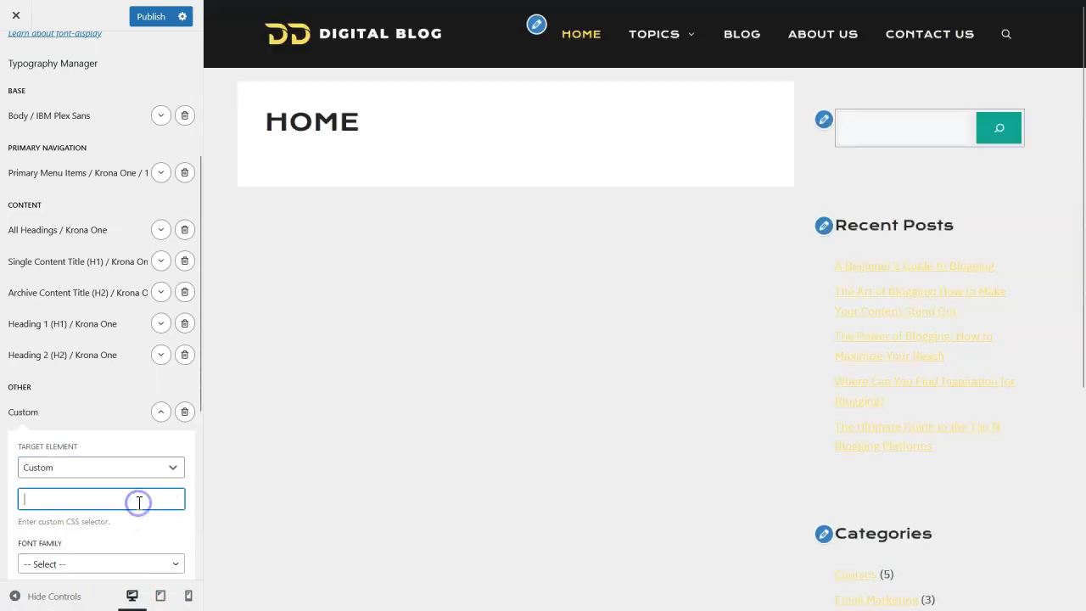
pyautogui.write('.wig')
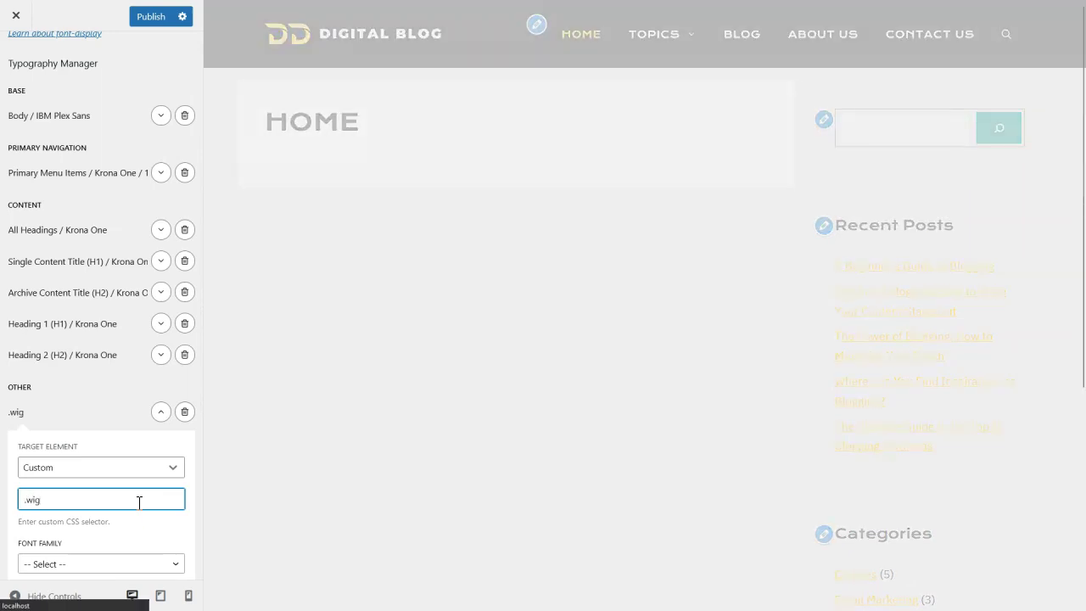
pyautogui.press('BackSpace')
pyautogui.write('dget')
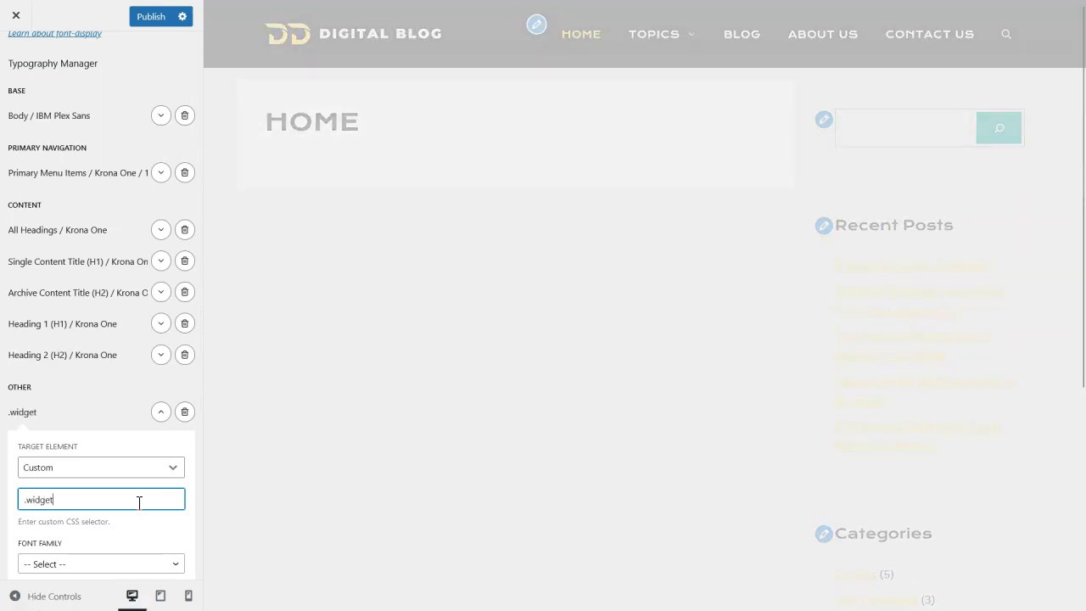
pyautogui.write('-title')
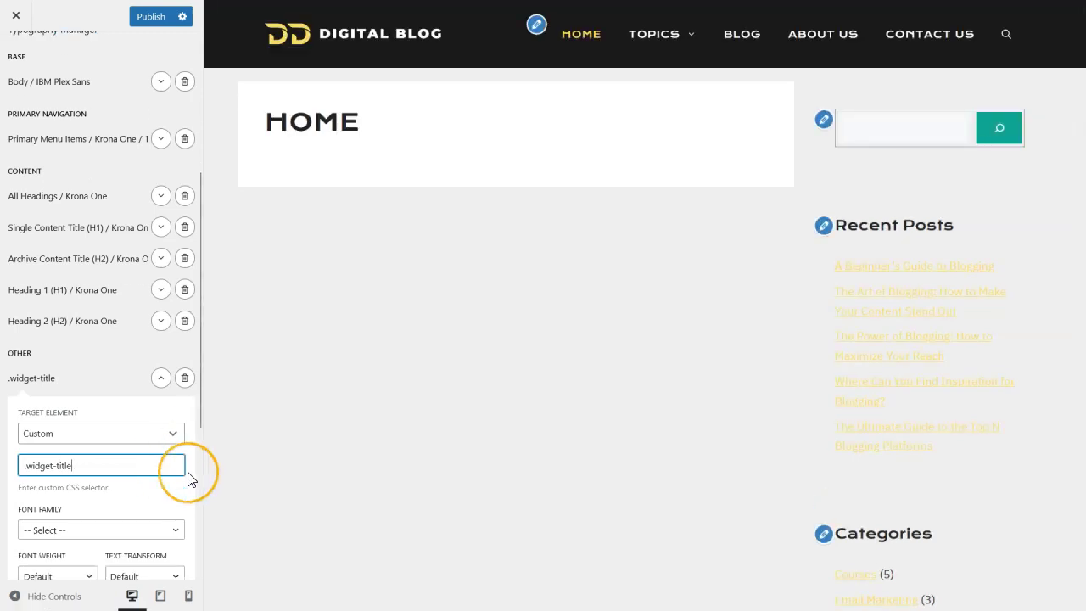
# Step: Set the .widget-title entry's font family to Krona One, font weight to Bold and text transform to Uppercase
pyautogui.scroll(-3, 188, 479)
pyautogui.click(79, 284)
pyautogui.click(65, 351)
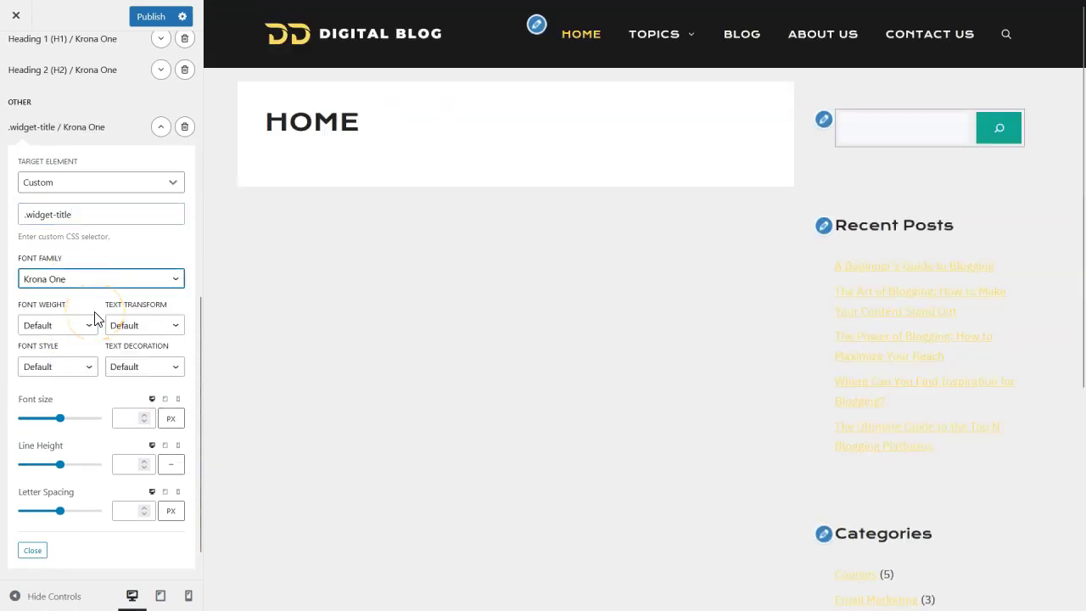
pyautogui.click(71, 327)
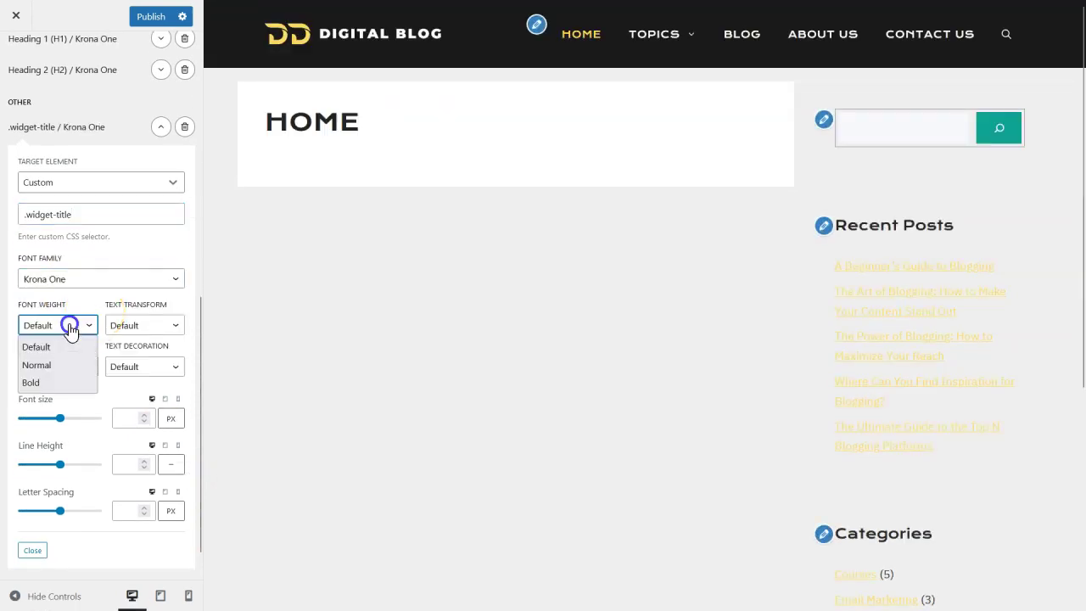
pyautogui.click(54, 383)
pyautogui.click(137, 325)
pyautogui.click(134, 365)
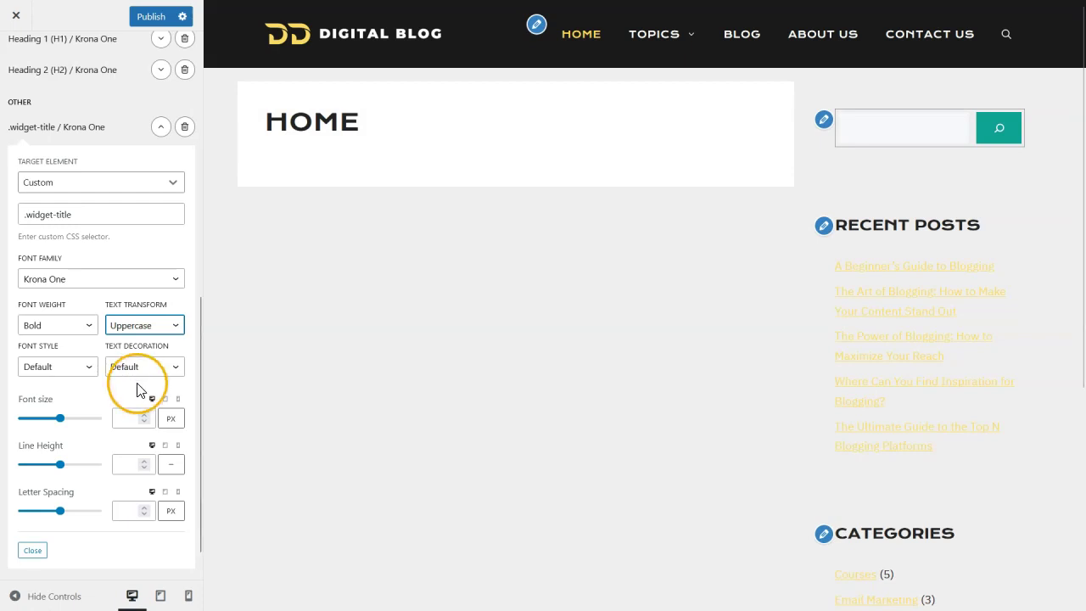
# Step: Set the .widget-title font size to 19 px and letter spacing to 1 px, and collapse the entry
pyautogui.click(123, 419)
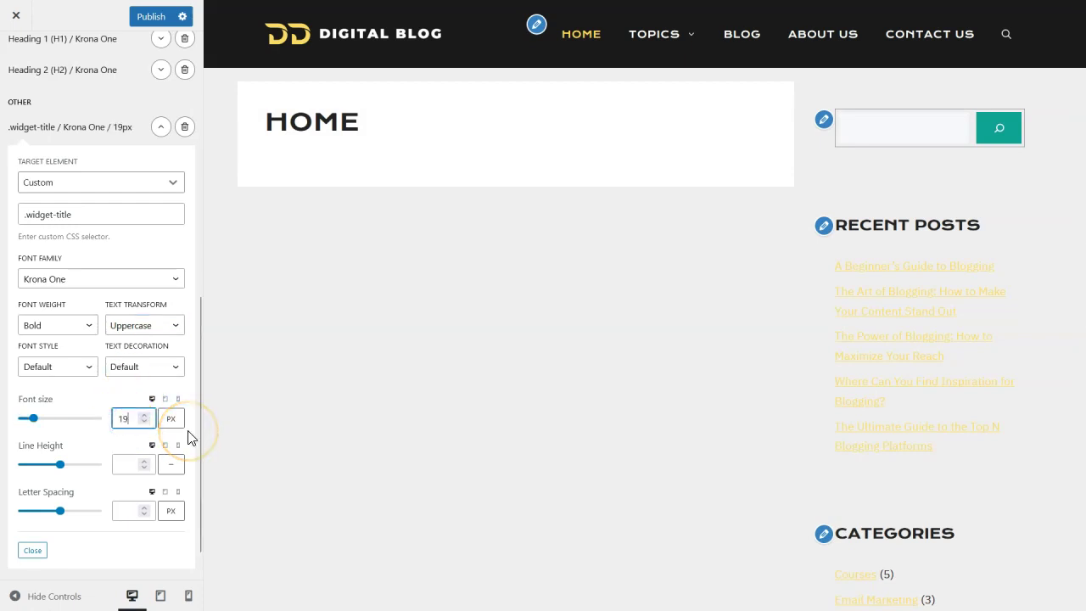
pyautogui.click(132, 508)
pyautogui.write('1')
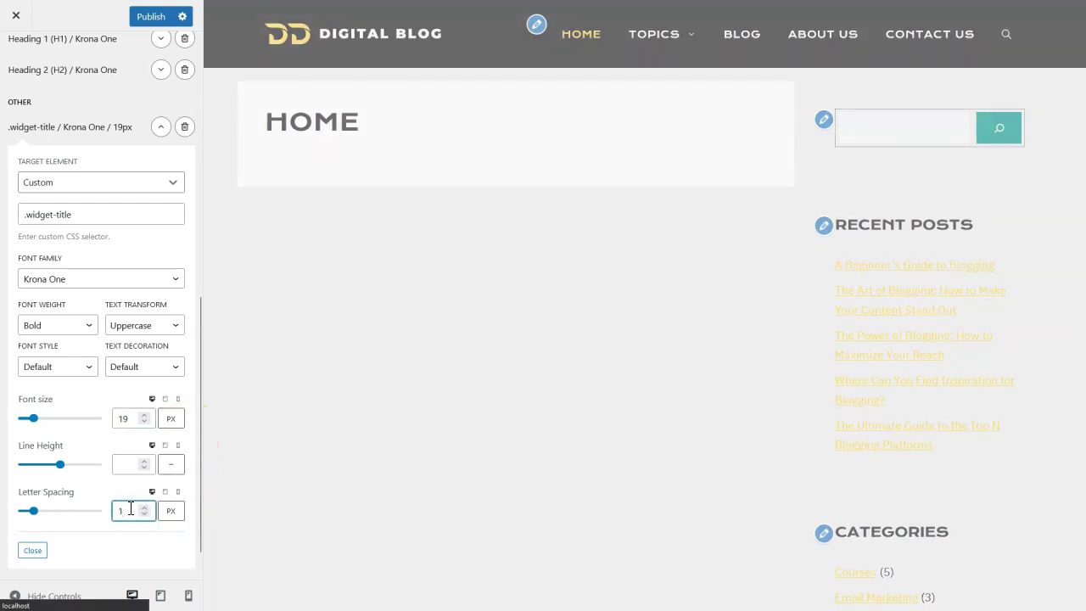
pyautogui.click(170, 138)
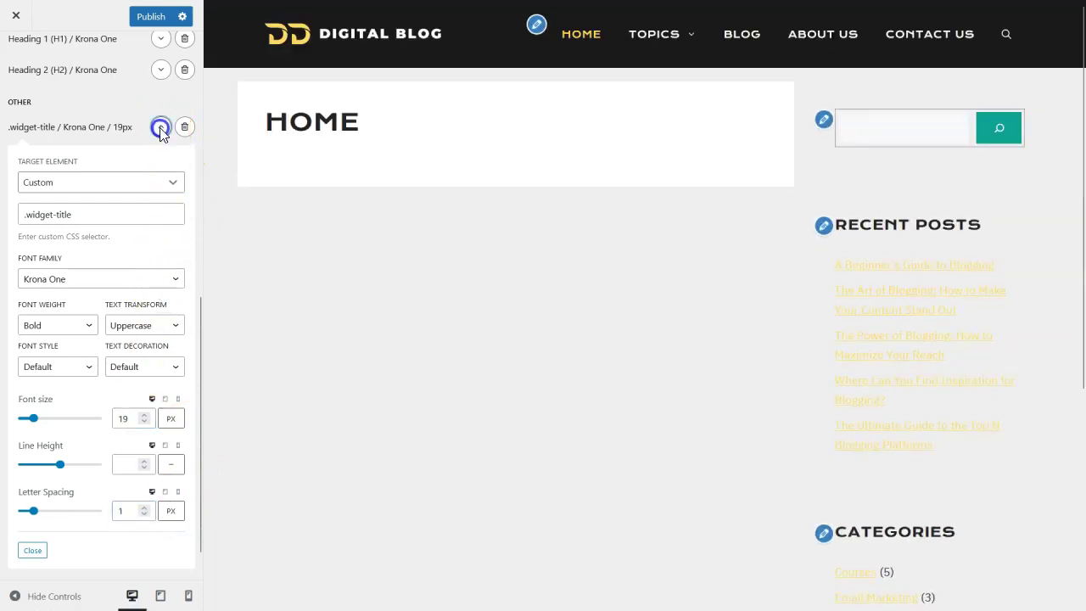
# Step: Add a typography entry with a Custom target element and enter .comment-reply-title as its CSS selector
pyautogui.click(49, 555)
pyautogui.click(122, 544)
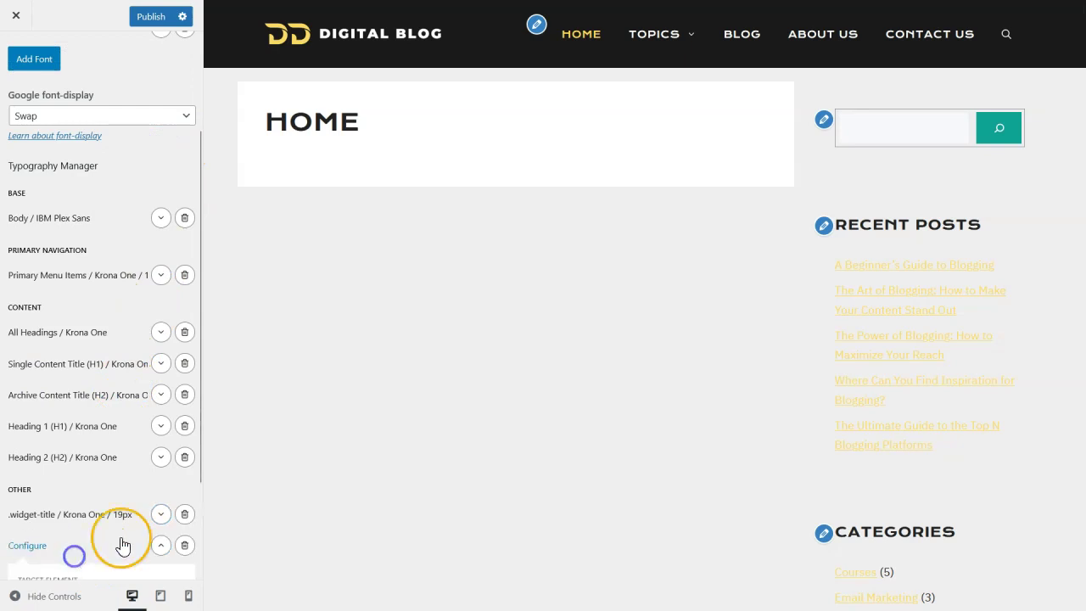
pyautogui.click(95, 477)
pyautogui.write('cu')
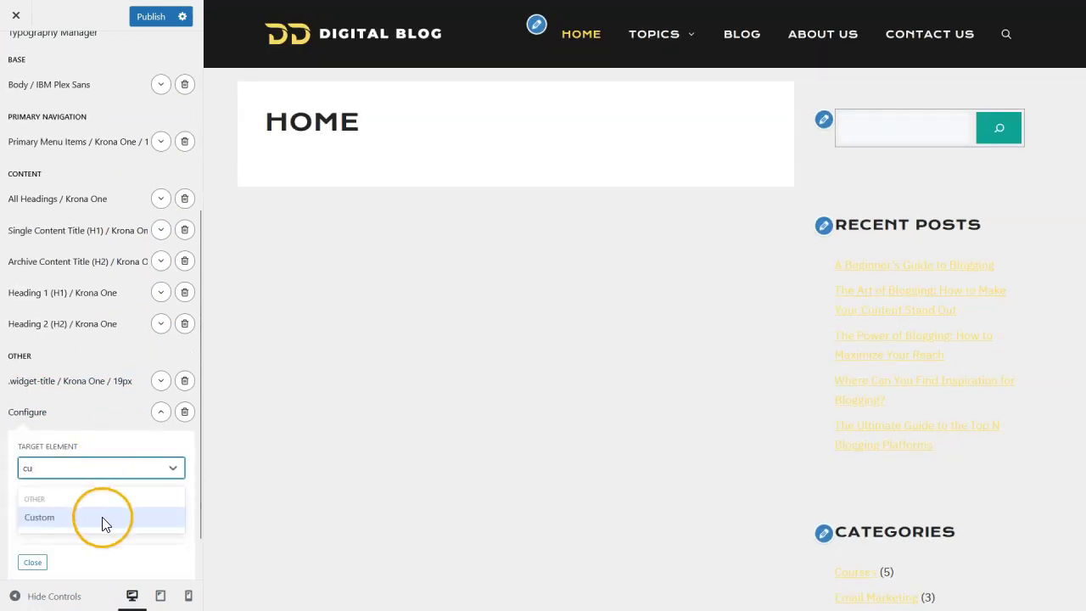
pyautogui.click(101, 516)
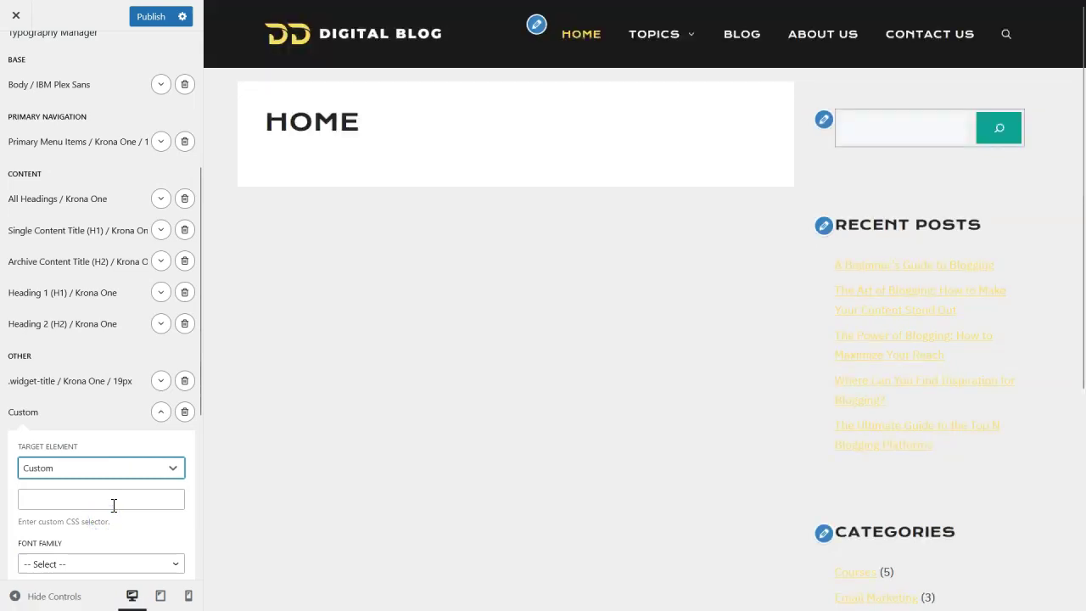
pyautogui.click(106, 497)
pyautogui.write('.c')
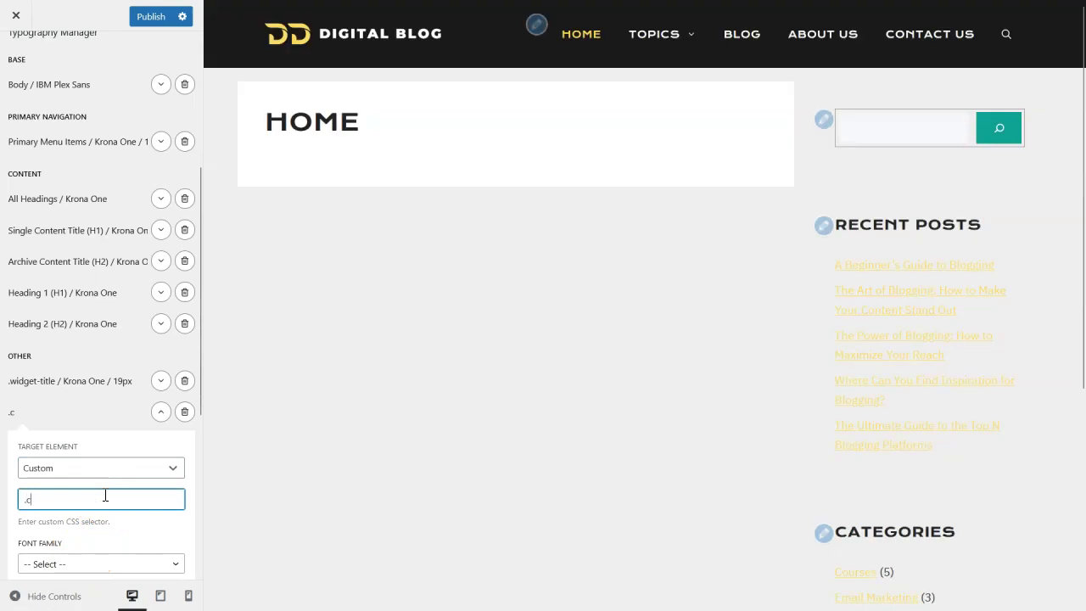
pyautogui.write('omment')
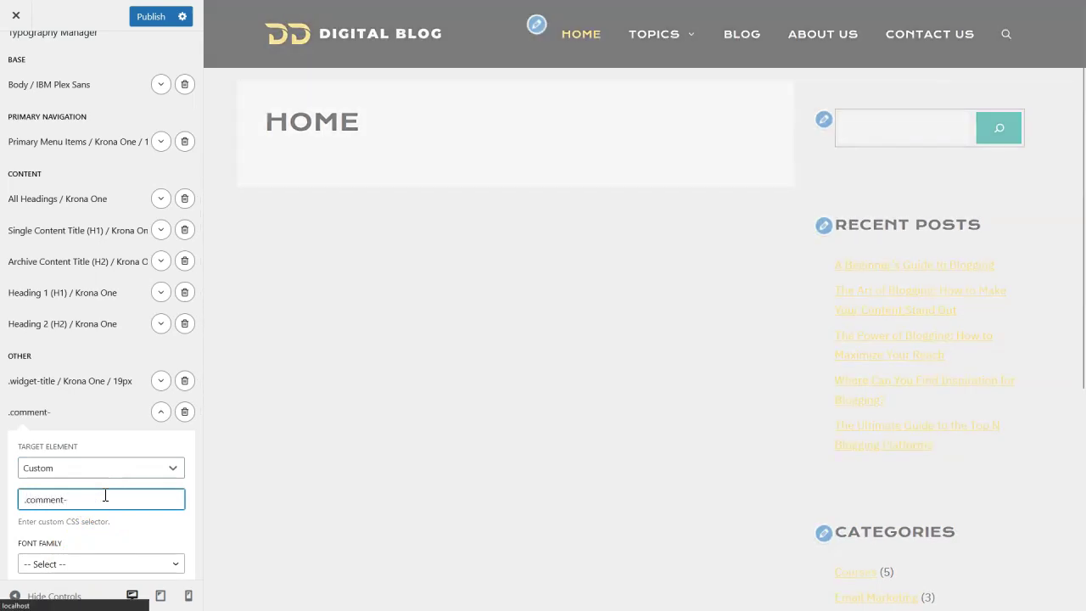
pyautogui.write('-rep')
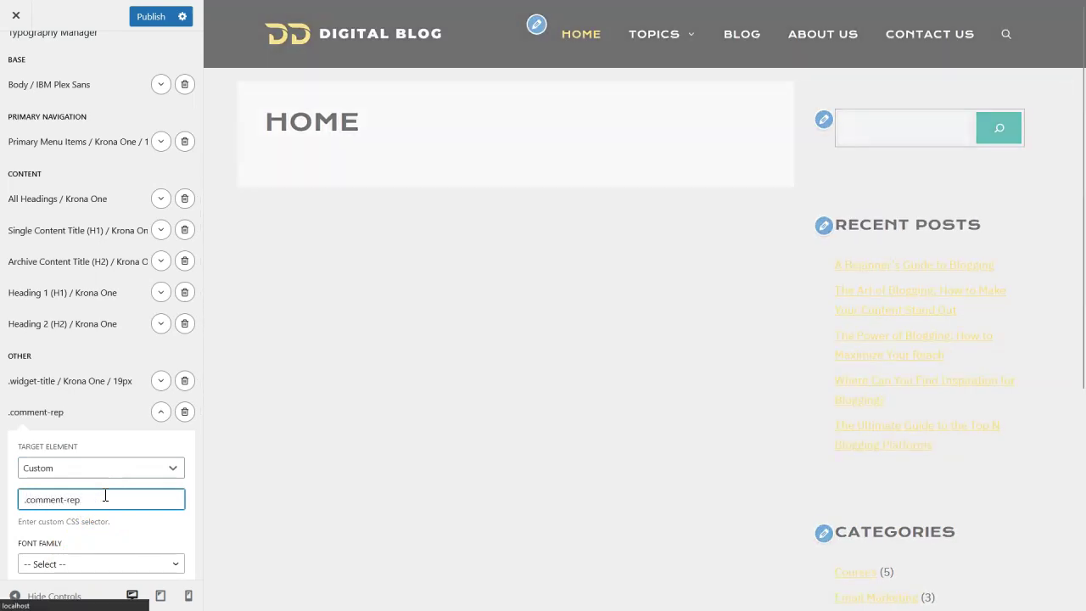
pyautogui.write('ly-tit')
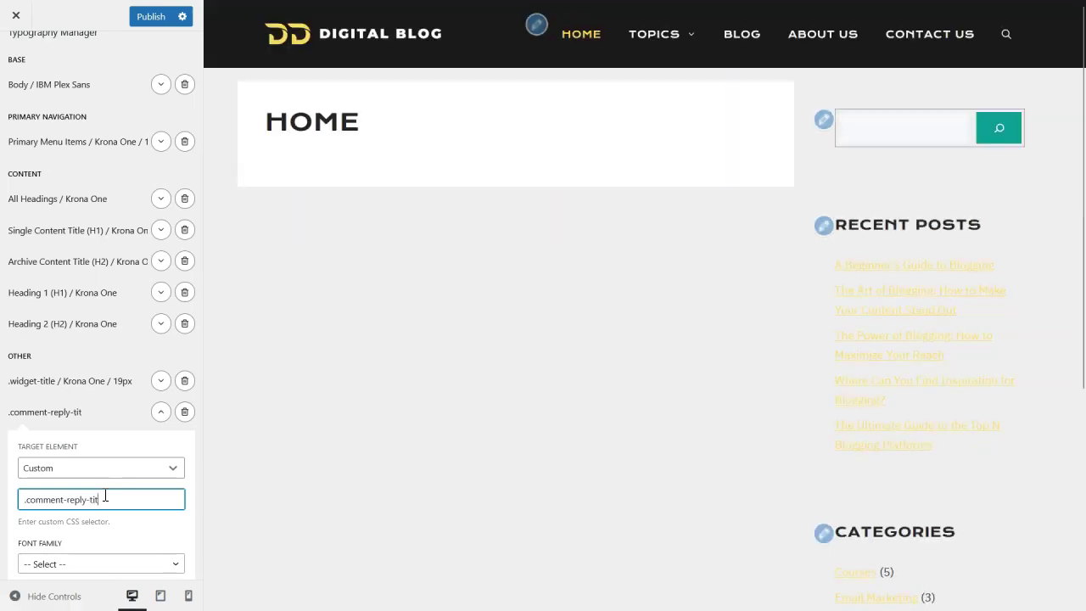
pyautogui.write('le')
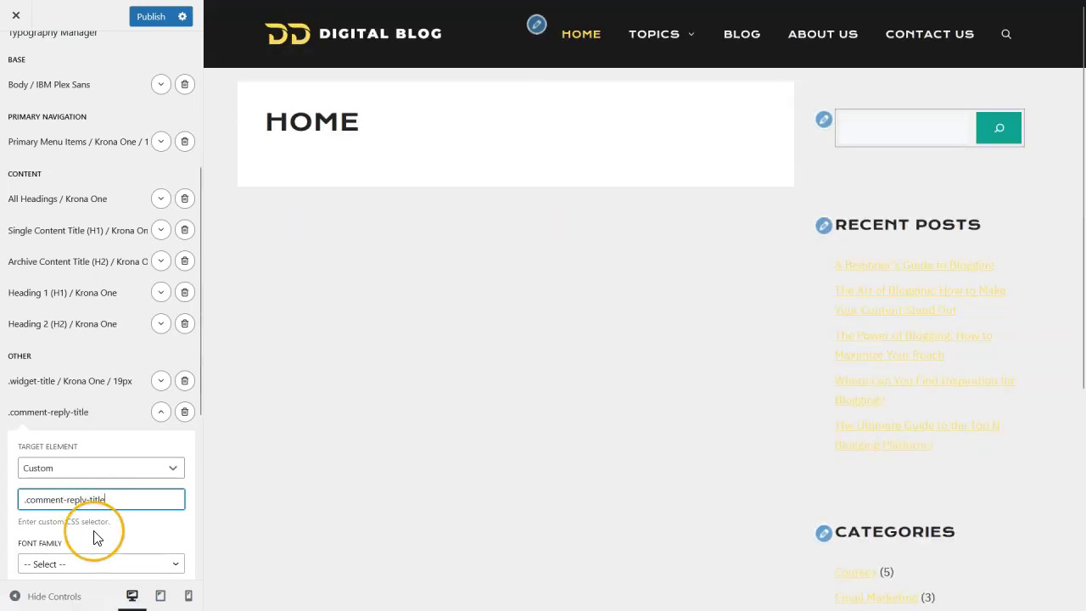
# Step: Set the .comment-reply-title entry's font family to Krona One, font weight to Bold and text transform to Uppercase, and collapse the entry
pyautogui.scroll(-3, 102, 535)
pyautogui.scroll(-2, 106, 534)
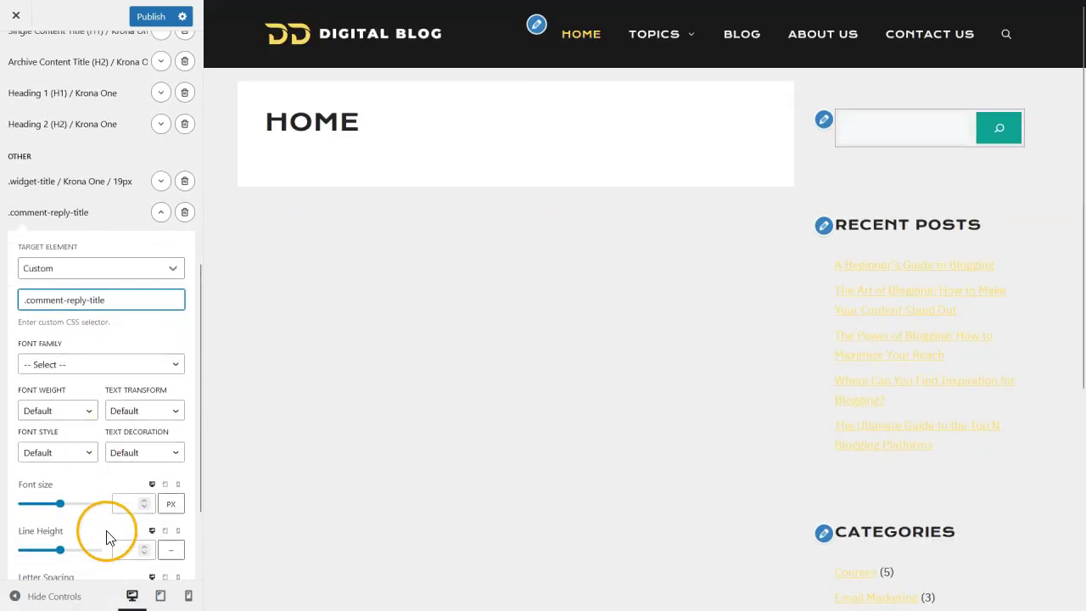
pyautogui.click(86, 357)
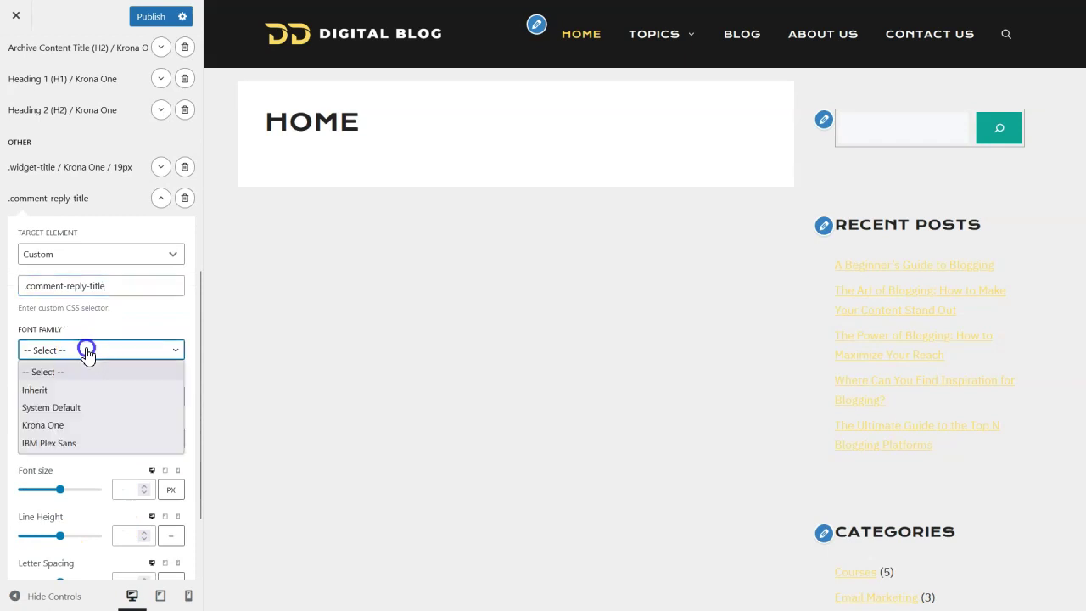
pyautogui.click(68, 426)
pyautogui.click(32, 395)
pyautogui.click(48, 447)
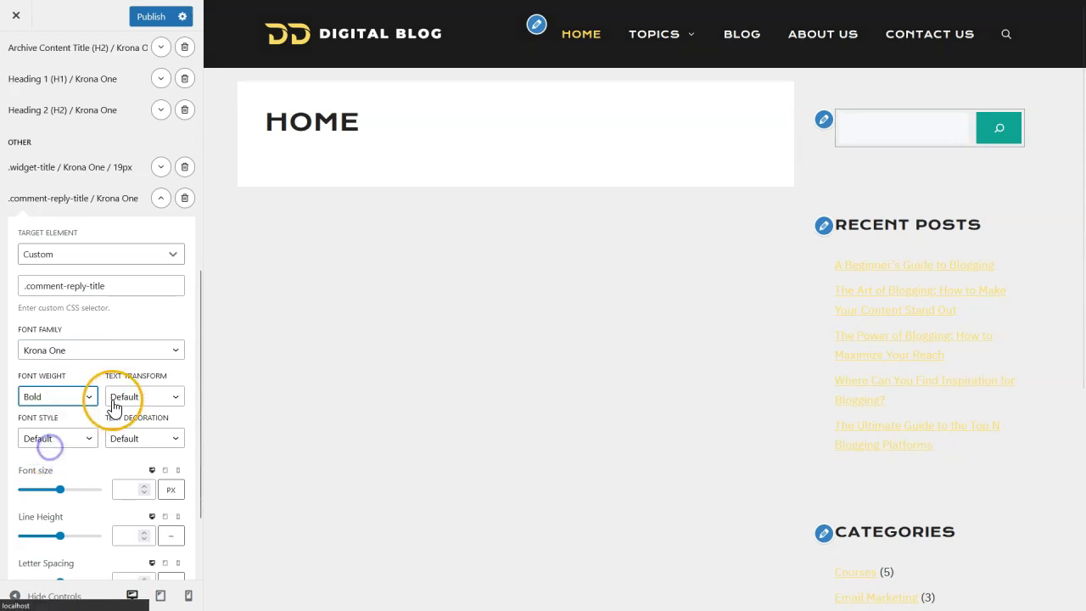
pyautogui.click(137, 398)
pyautogui.click(140, 434)
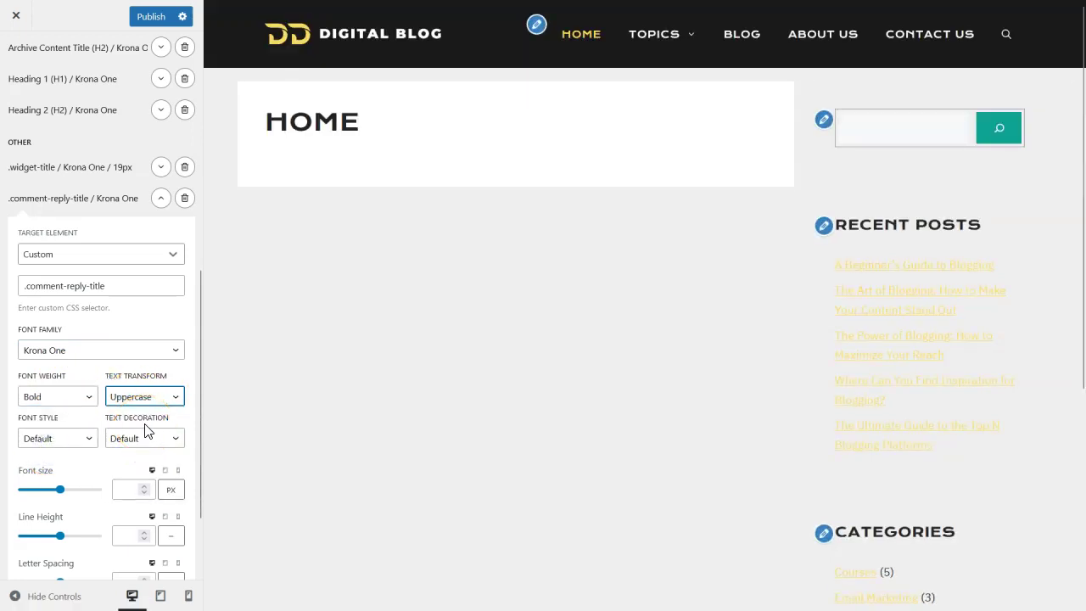
pyautogui.scroll(-2, 145, 420)
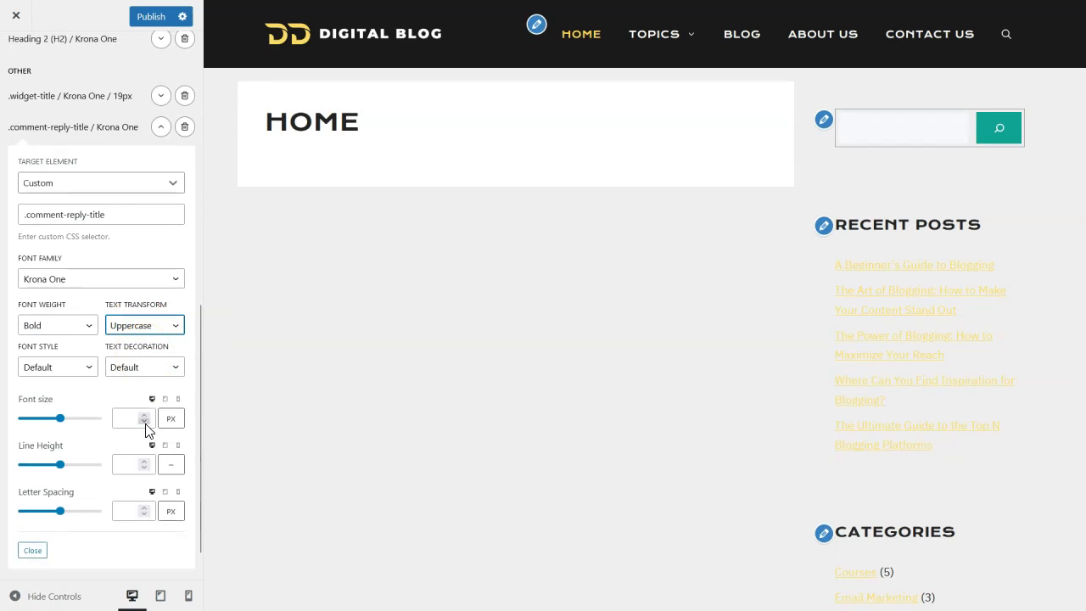
pyautogui.scroll(2, 145, 429)
pyautogui.click(158, 207)
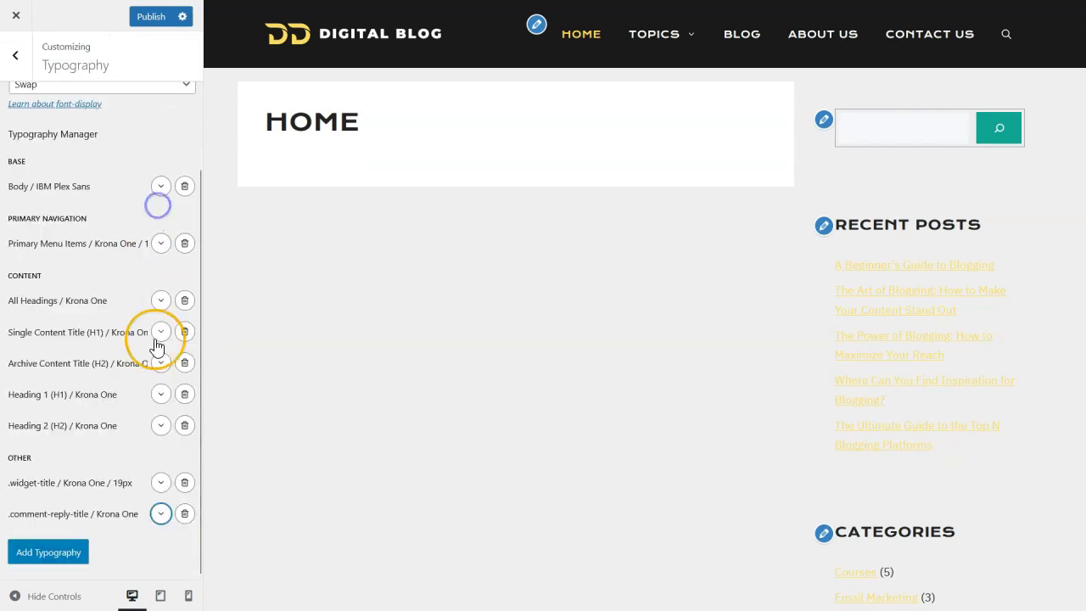
# Step: Add another typography entry with a Custom target element and enter .footer-widgets h3 as its CSS selector
pyautogui.click(76, 551)
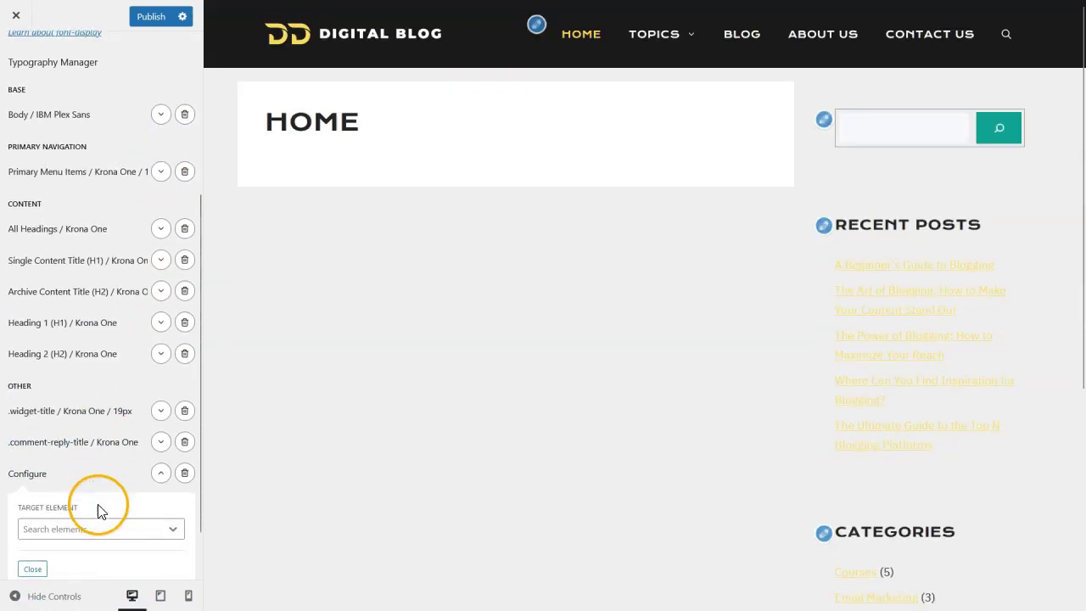
pyautogui.click(109, 472)
pyautogui.write('cu')
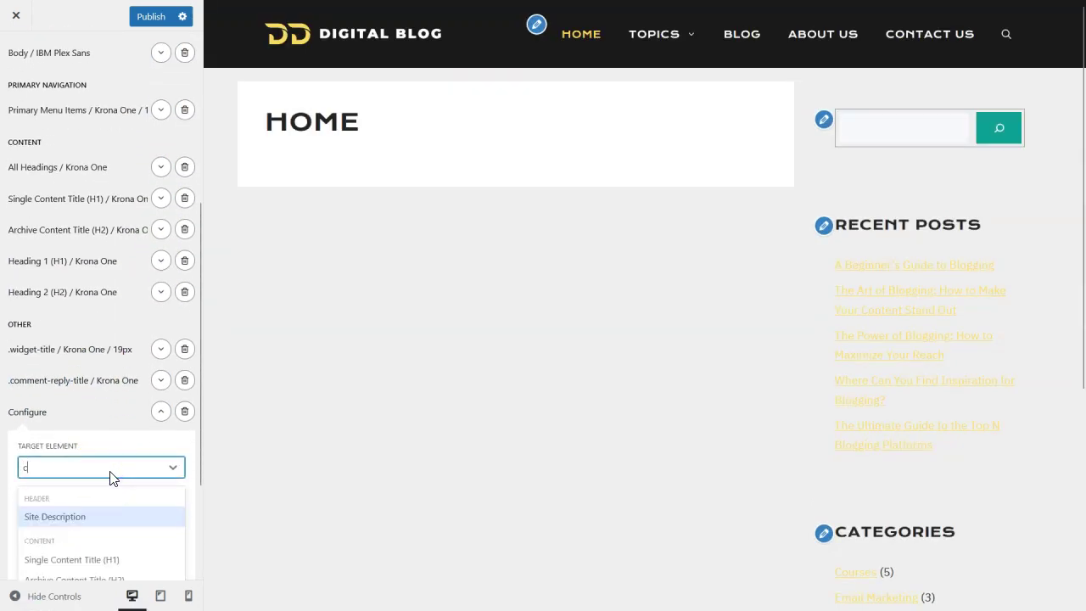
pyautogui.click(107, 518)
pyautogui.click(150, 497)
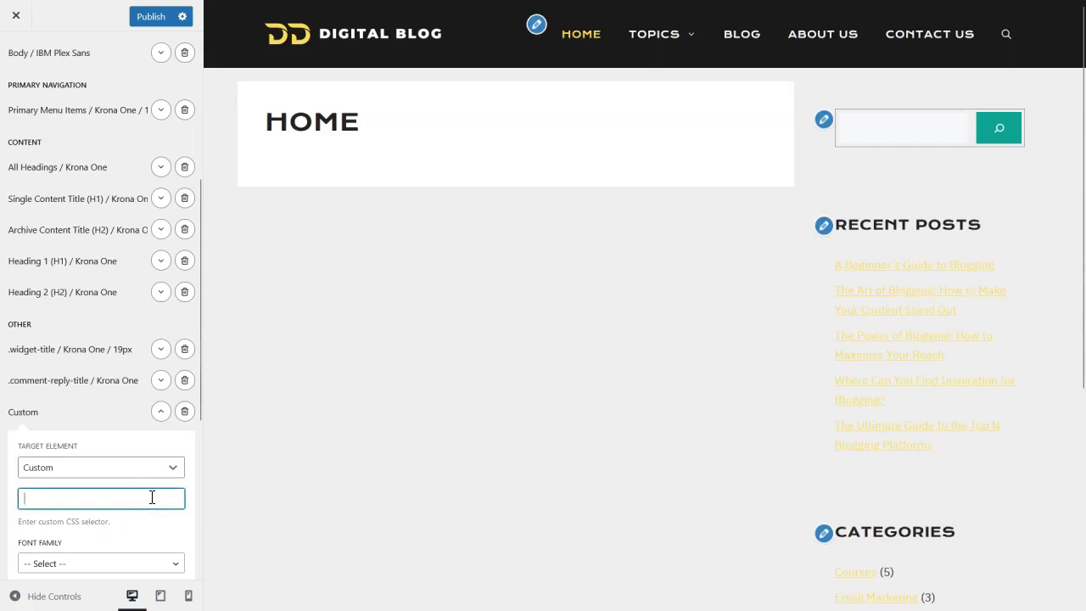
pyautogui.write('.footer')
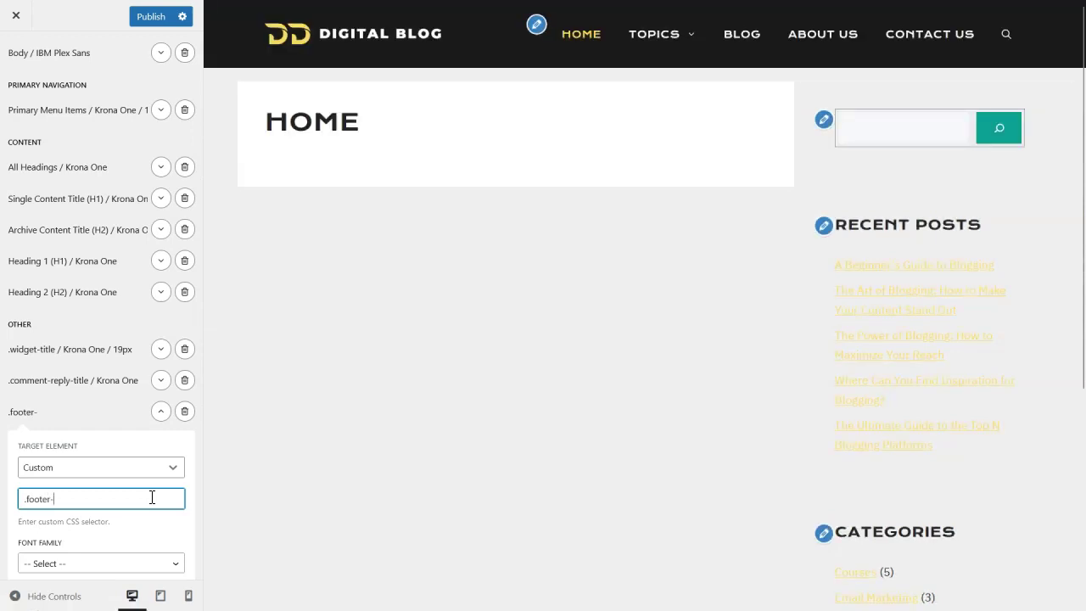
pyautogui.write('-widge')
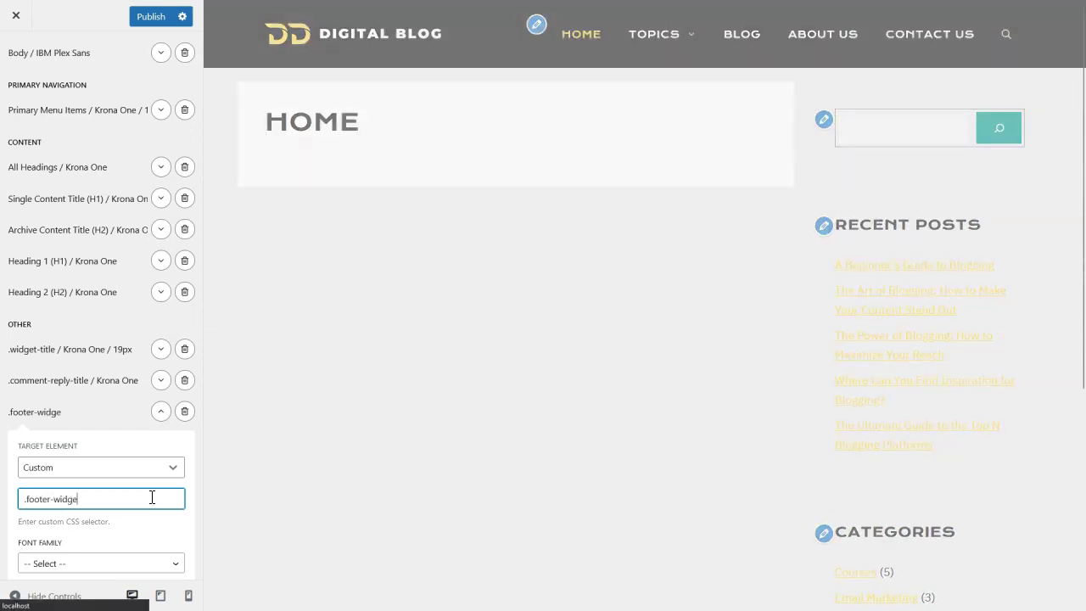
pyautogui.write('ts h3')
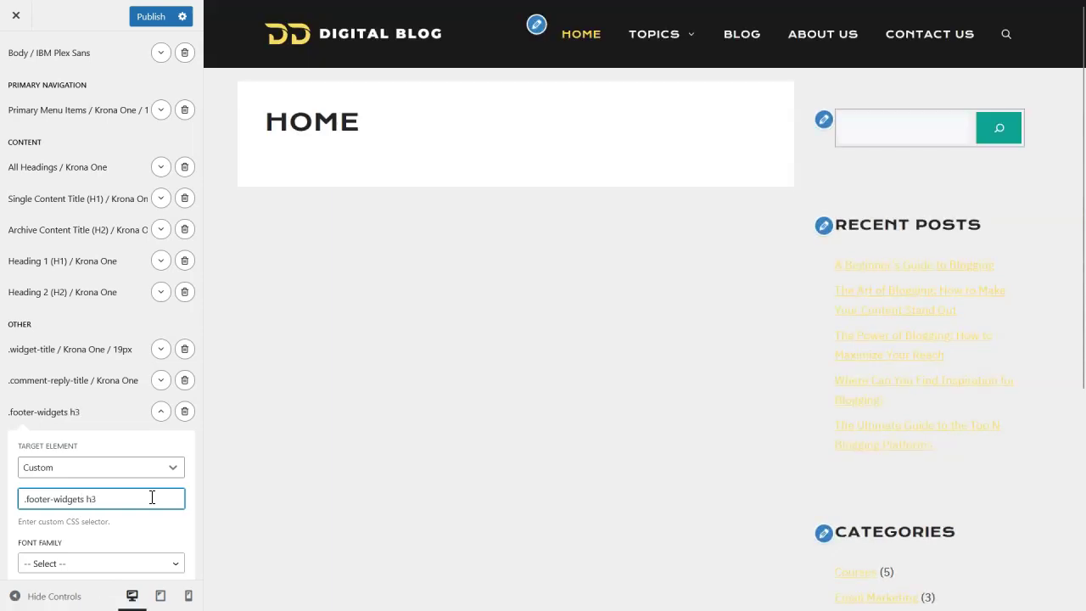
# Step: Set the .footer-widgets h3 entry's font family to Krona One, font weight to Bold and text transform to Uppercase
pyautogui.moveTo(199, 413); pyautogui.dragTo(194, 551)
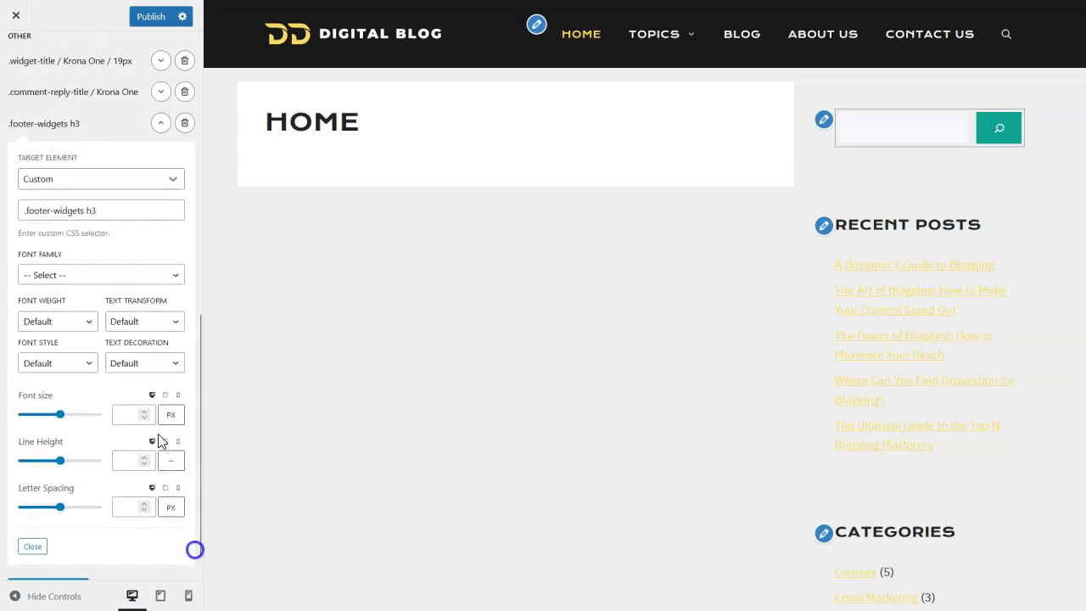
pyautogui.click(91, 286)
pyautogui.click(68, 349)
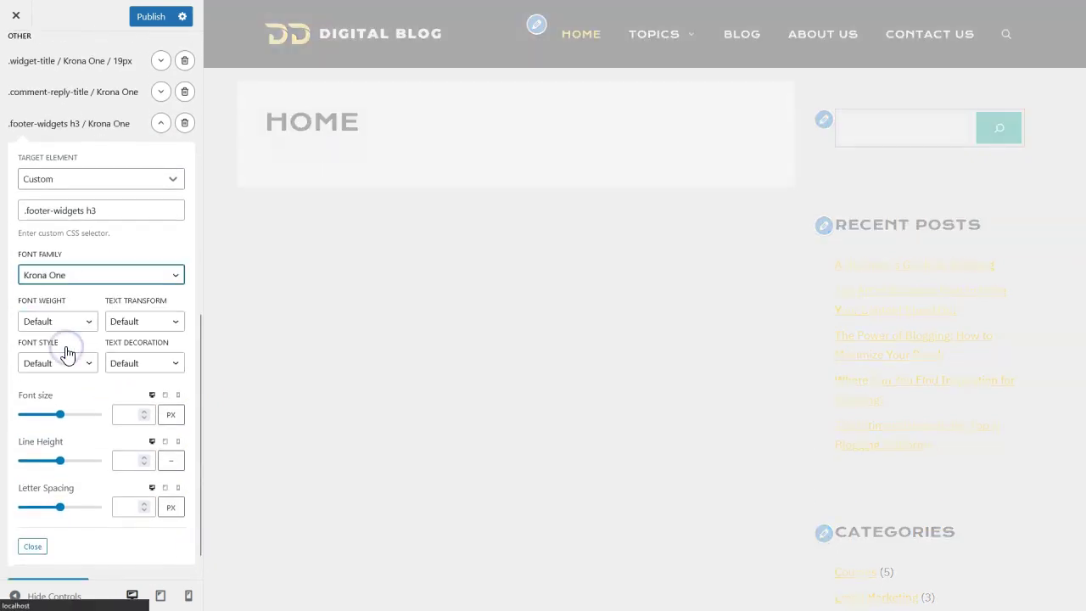
pyautogui.click(64, 321)
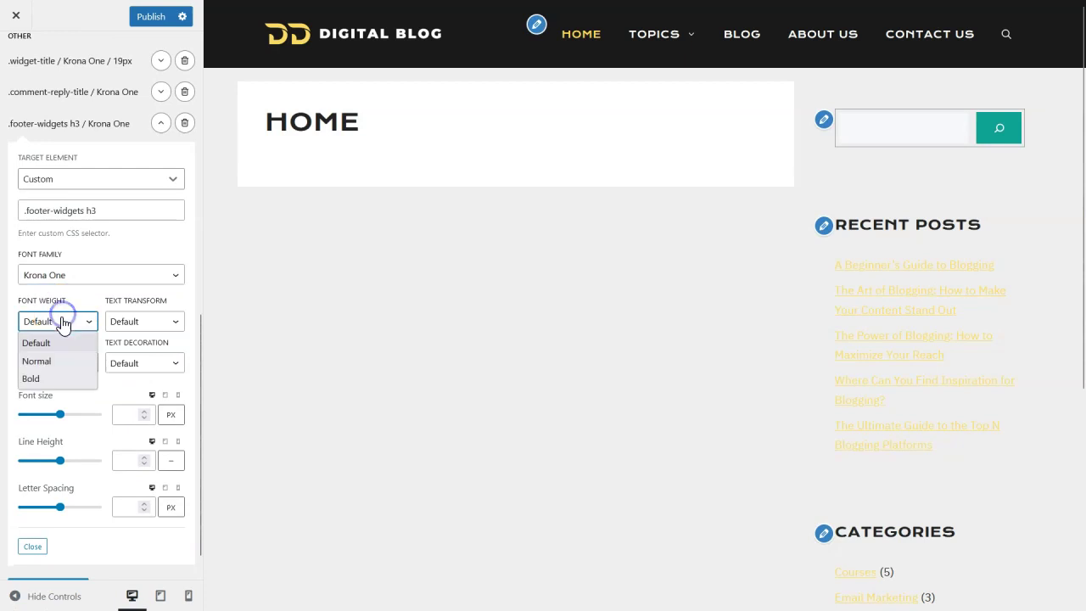
pyautogui.click(33, 378)
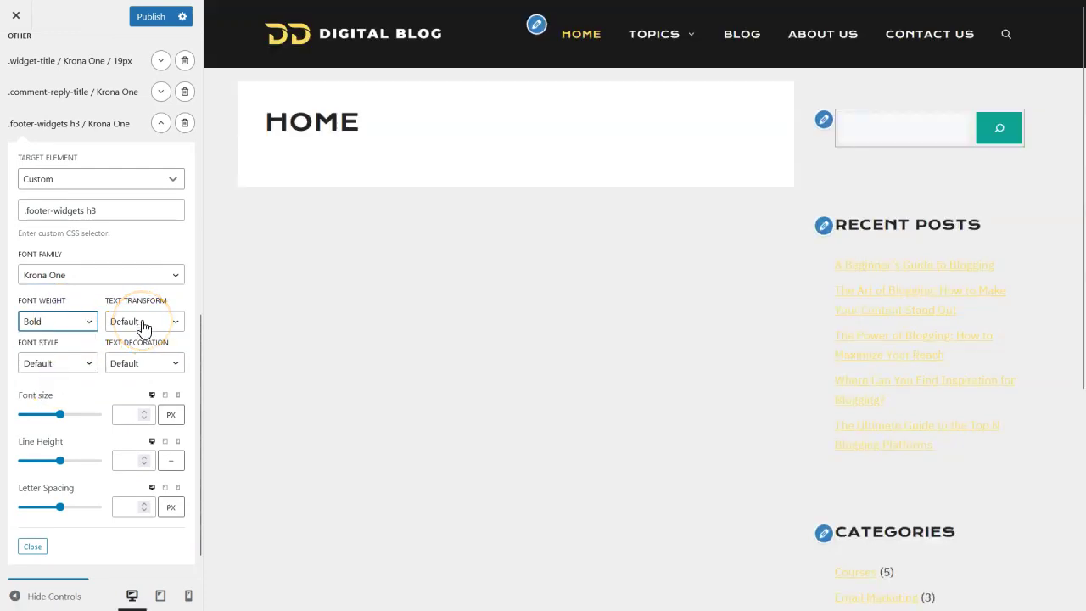
pyautogui.click(145, 327)
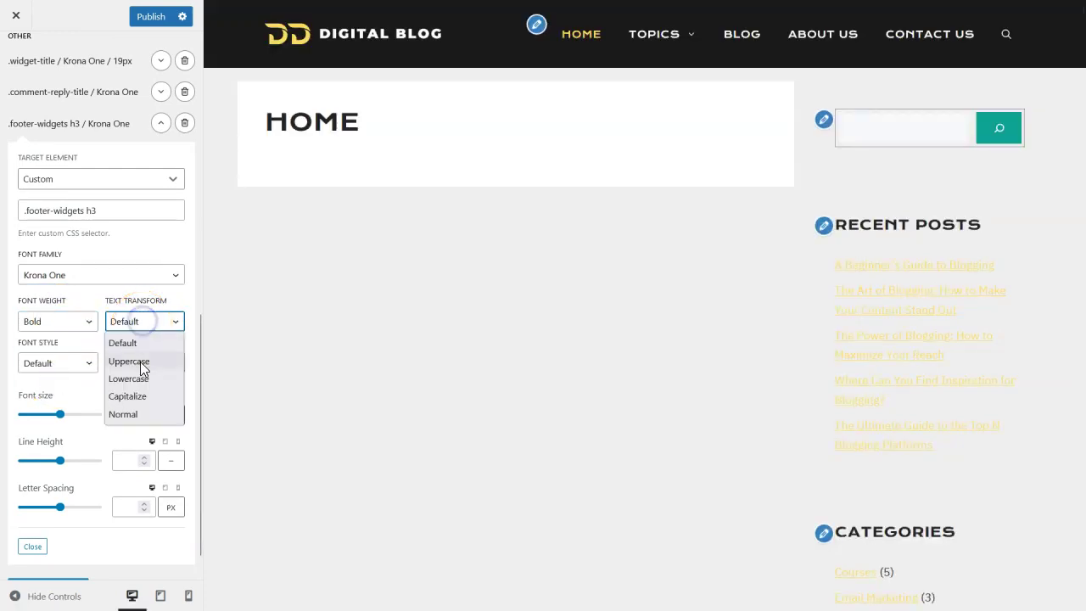
pyautogui.click(142, 359)
# Step: Set the .footer-widgets h3 font size to 18 px and letter spacing to 1 px, publish the changes and collapse the entry
pyautogui.click(133, 414)
pyautogui.write('18')
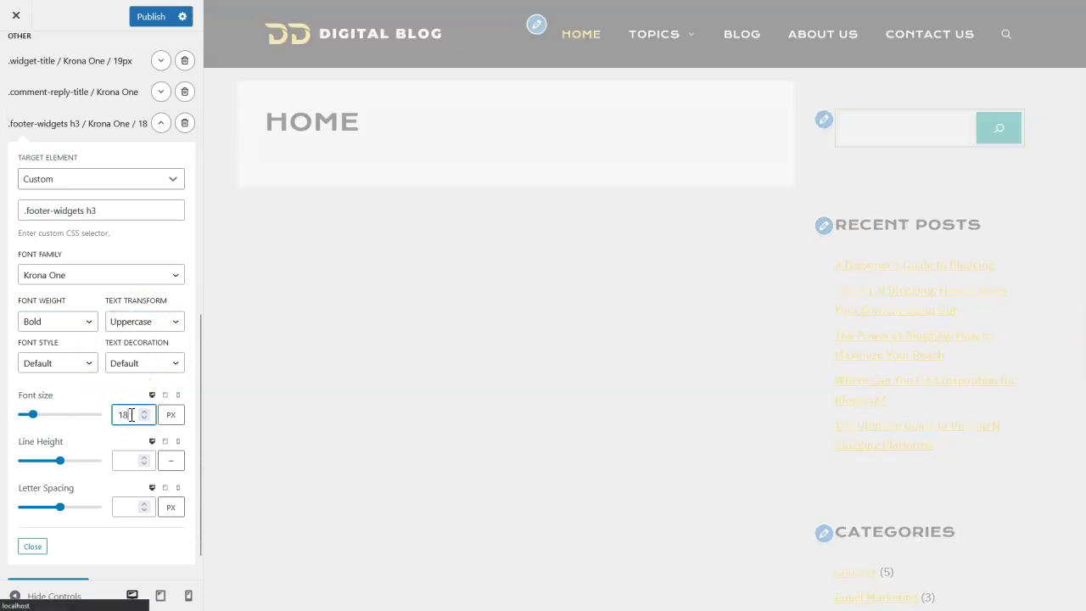
pyautogui.click(128, 505)
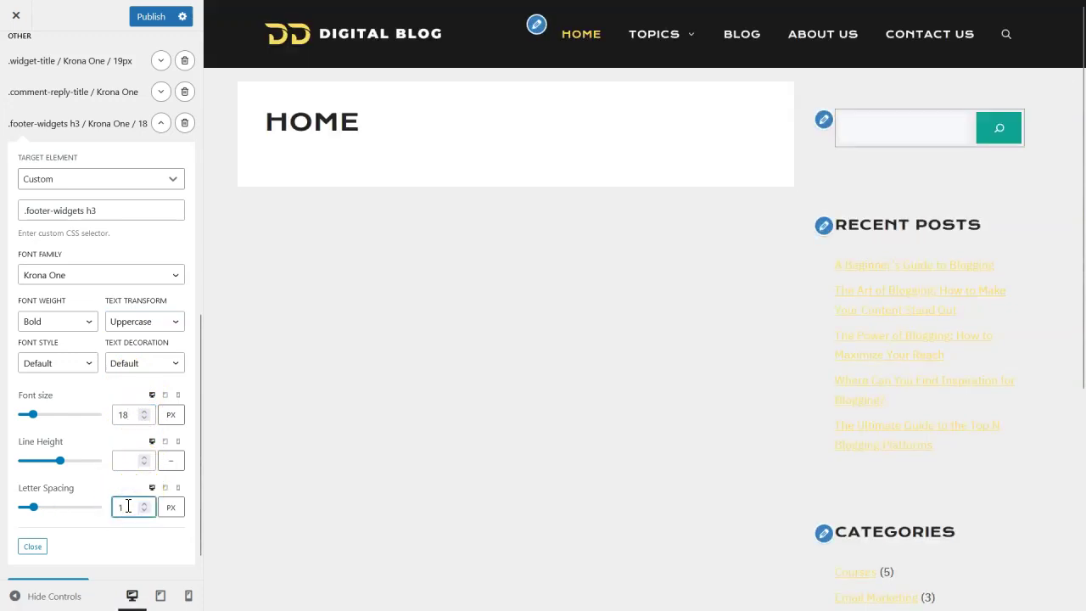
pyautogui.click(136, 18)
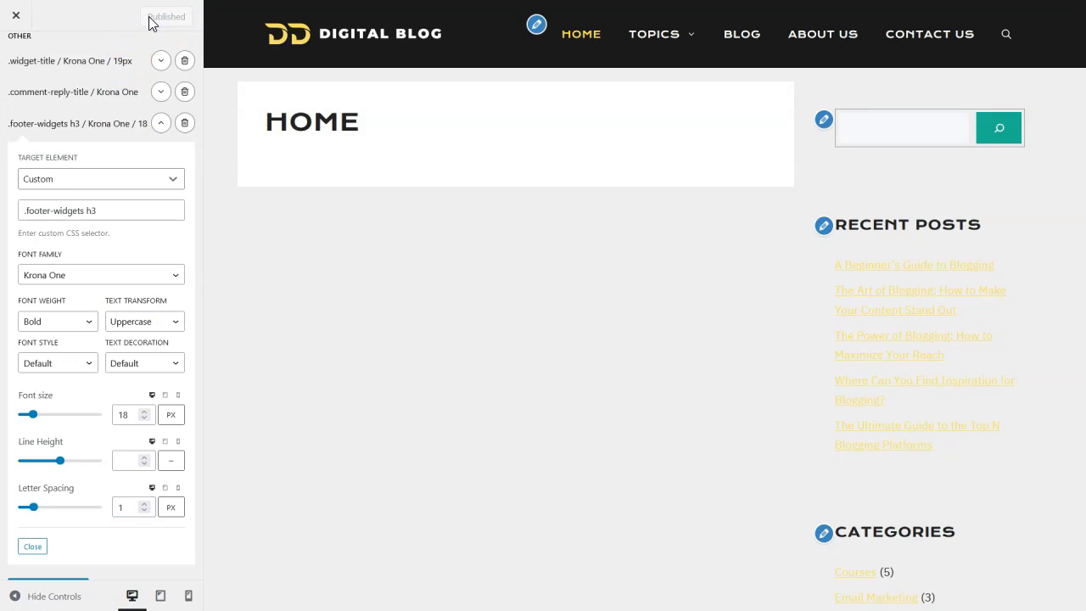
pyautogui.click(165, 127)
pyautogui.scroll(2, 128, 262)
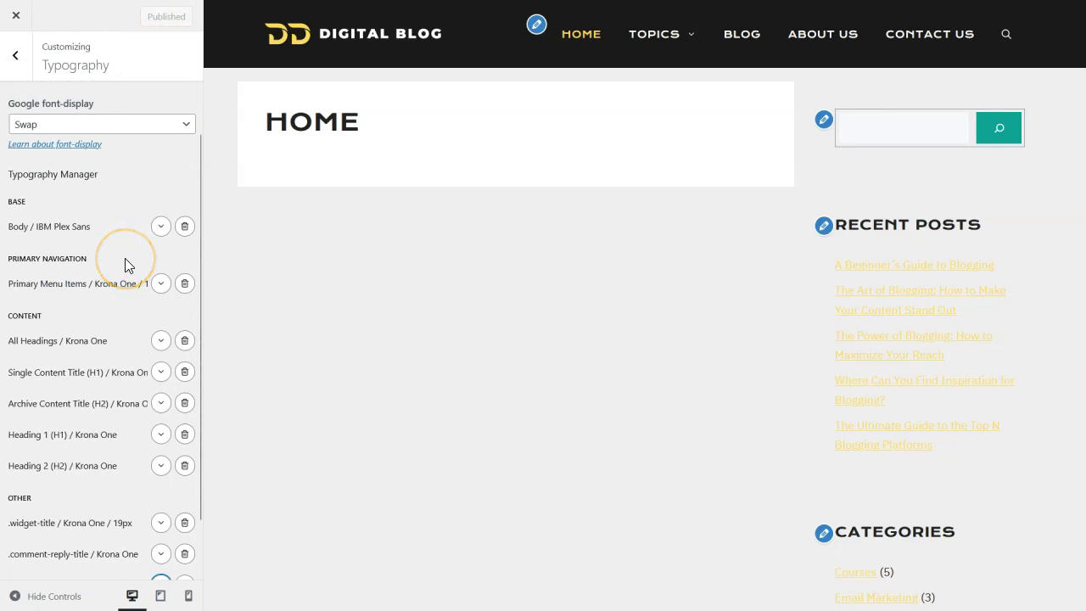
pyautogui.scroll(1, 125, 260)
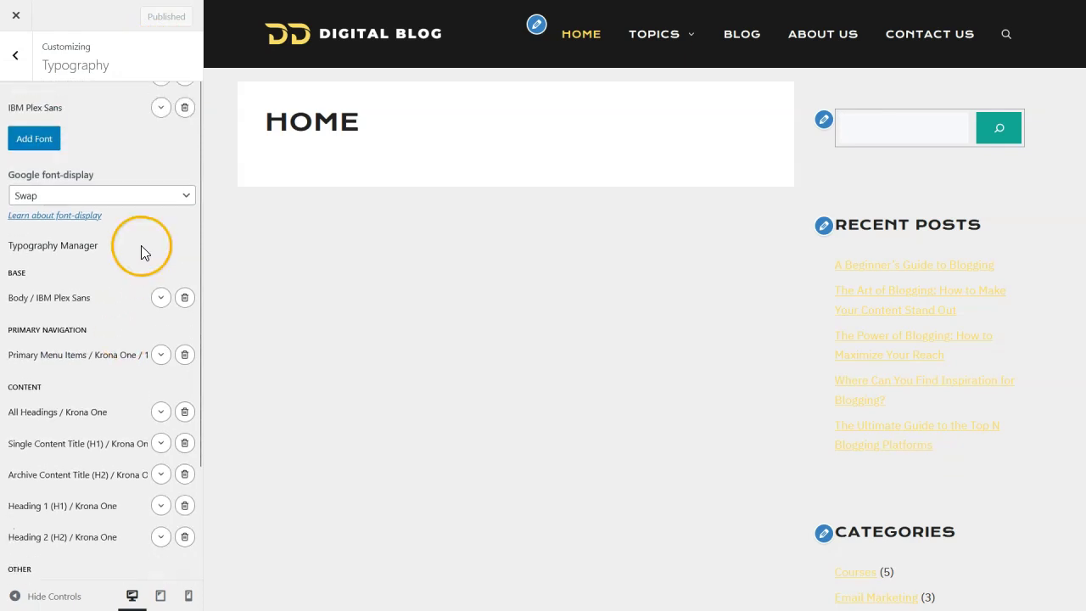
pyautogui.click(636, 346)
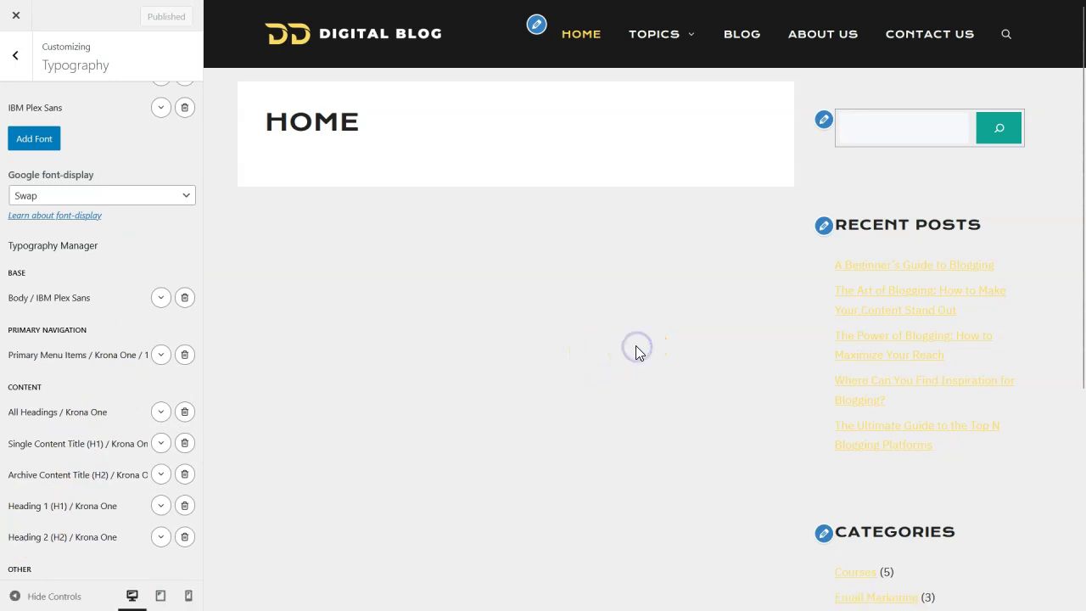
pyautogui.click(629, 343)
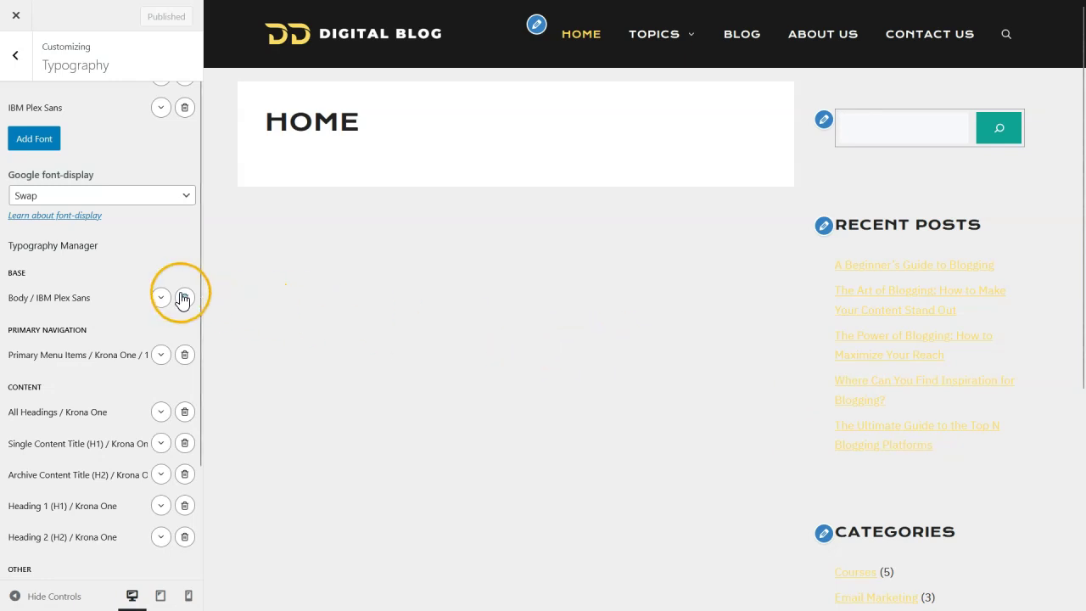
# Step: Leave the typography settings and set Underline Links to Never in the General settings
pyautogui.scroll(2, 114, 272)
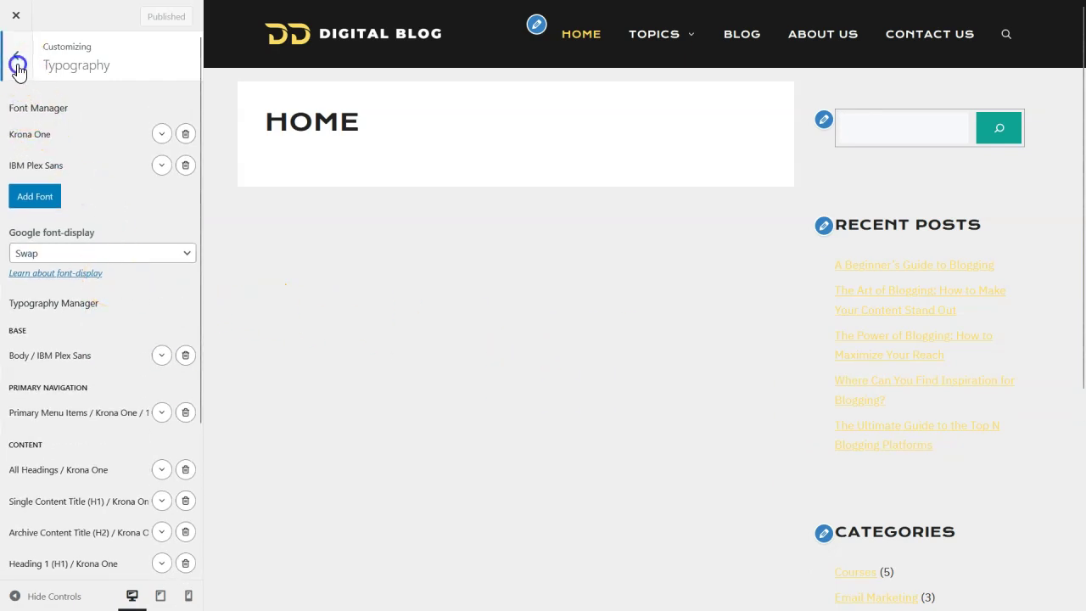
pyautogui.click(15, 55)
pyautogui.click(29, 313)
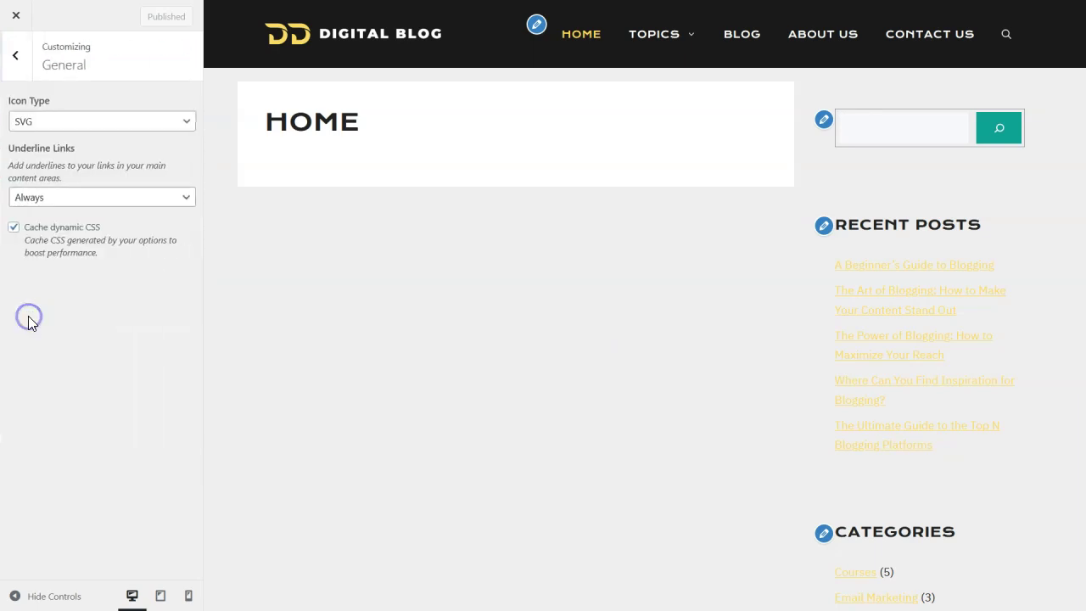
pyautogui.click(86, 195)
pyautogui.click(64, 272)
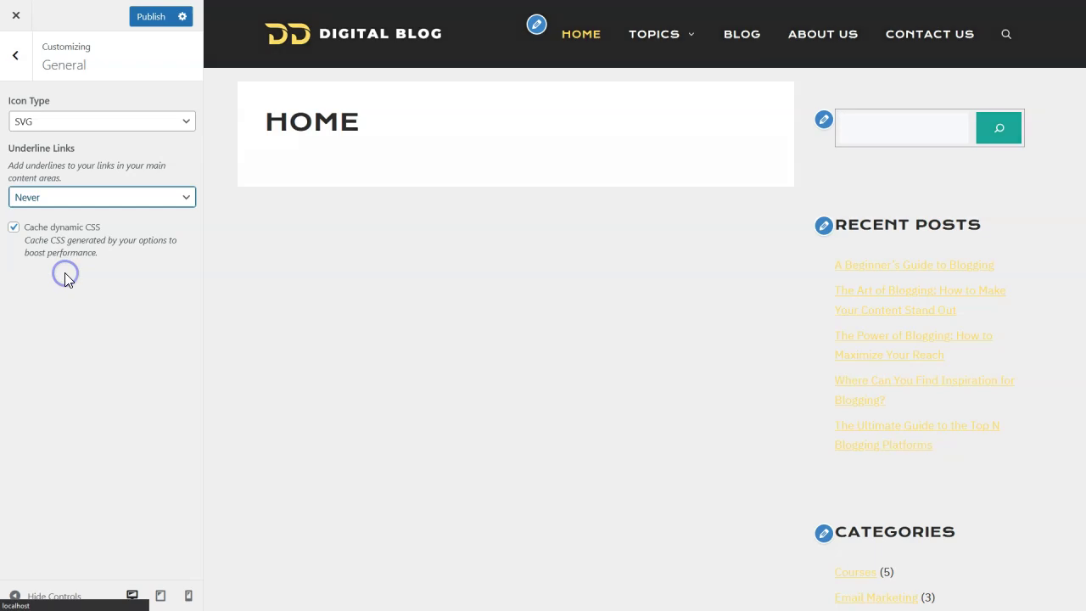
# Step: Leave the General settings and publish the link underline change
pyautogui.click(57, 199)
pyautogui.click(19, 61)
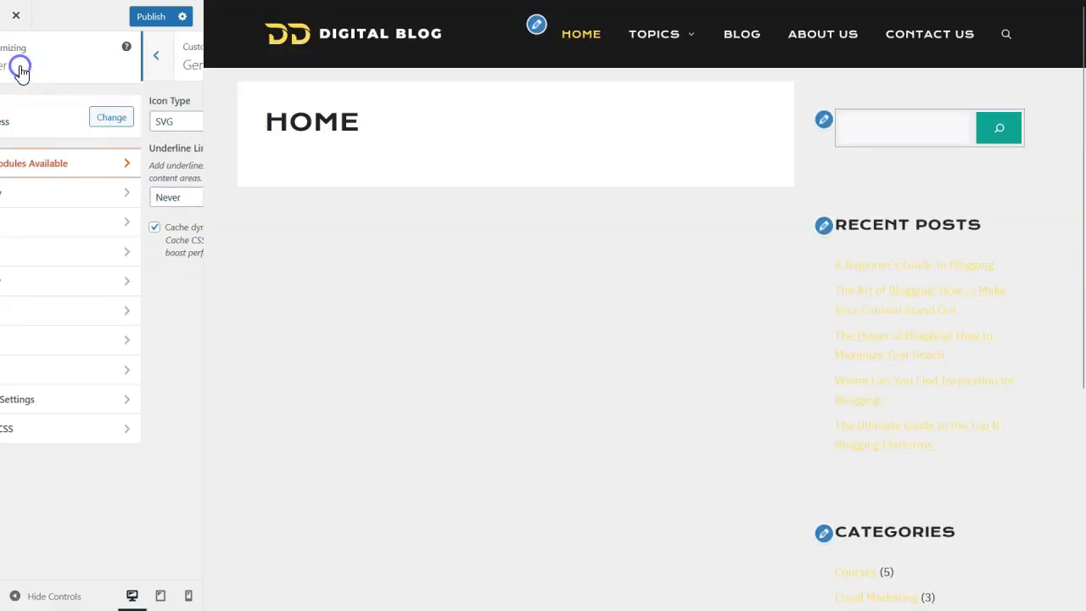
pyautogui.click(144, 19)
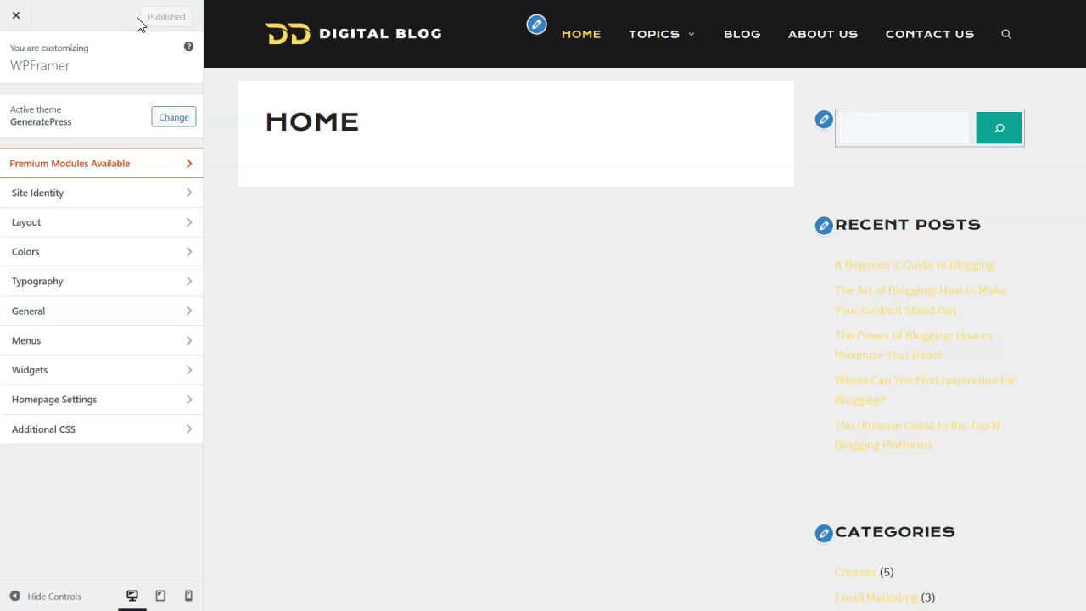
# Step: Refresh the live Privacy Policy page and open the Blog page to examine the typography, post title spacing and sidebar link colors
pyautogui.click(225, 158)
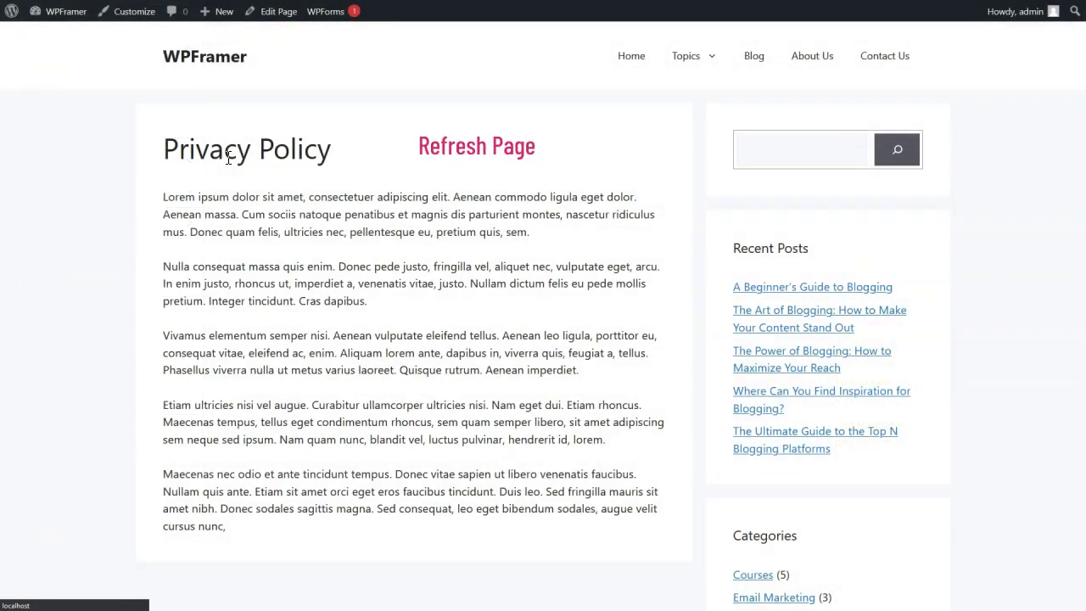
pyautogui.press('F5')
pyautogui.click(210, 179)
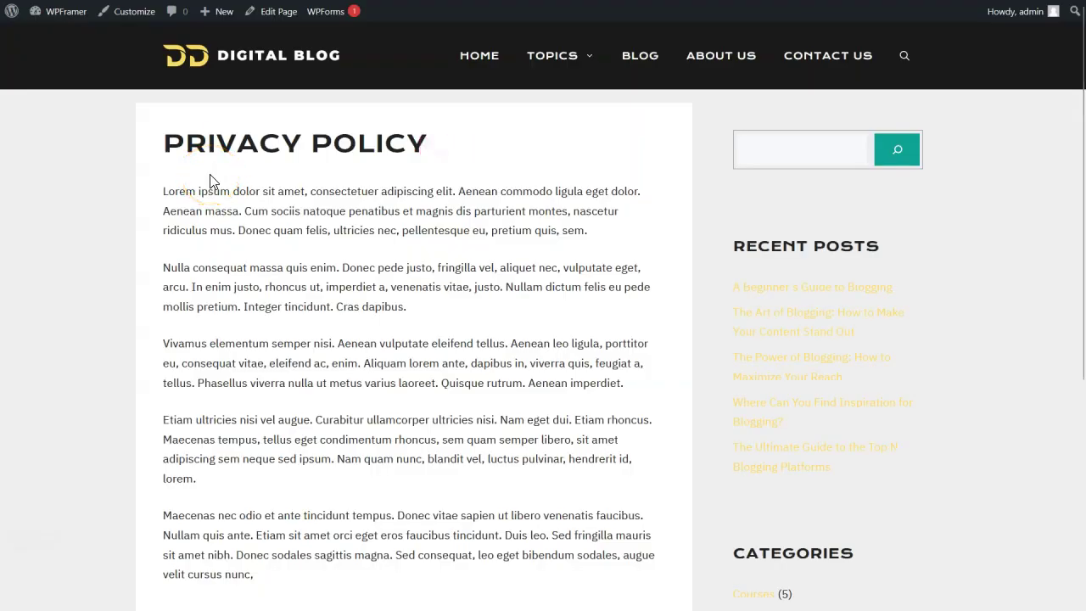
pyautogui.scroll(-4, 212, 182)
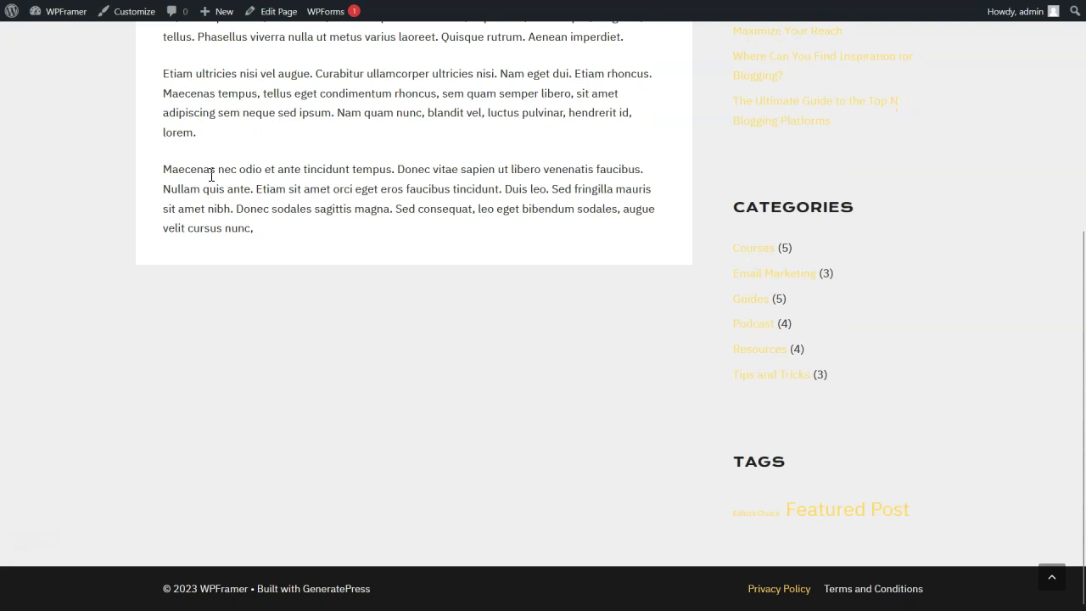
pyautogui.scroll(2, 553, 258)
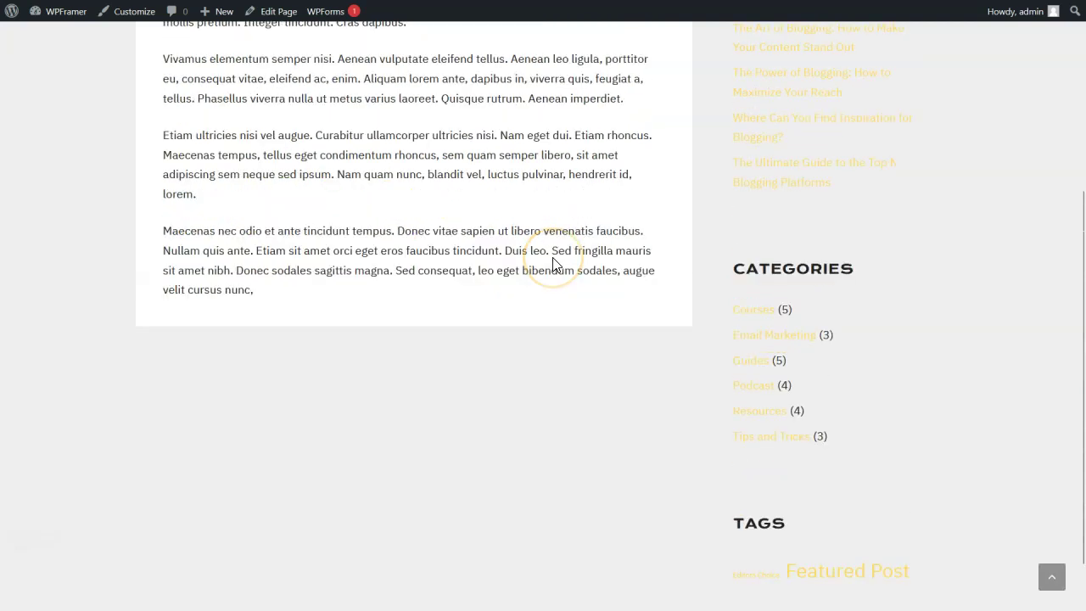
pyautogui.scroll(2, 553, 258)
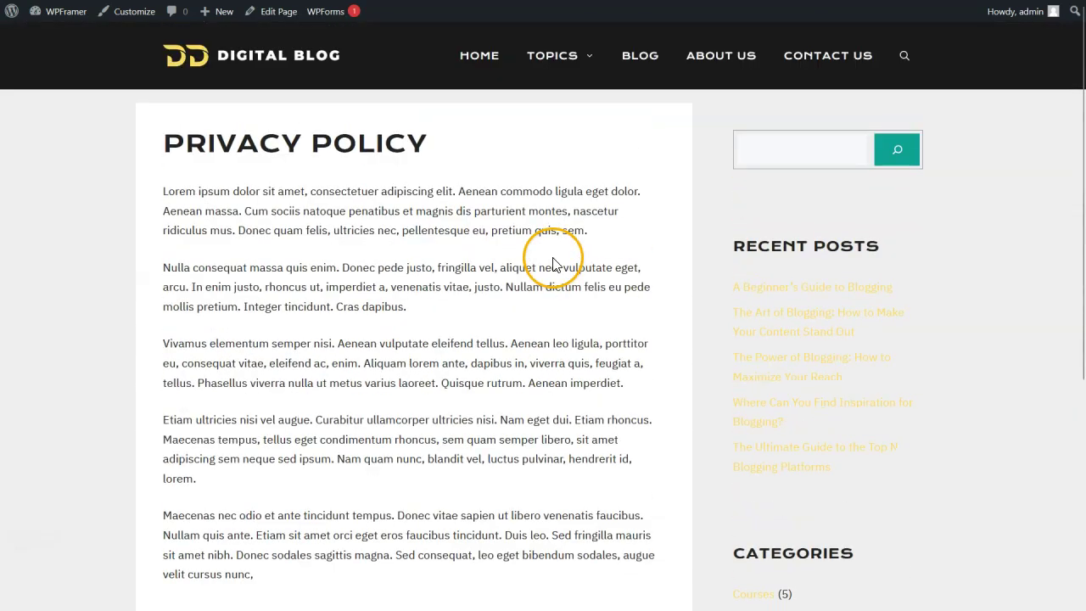
pyautogui.click(640, 56)
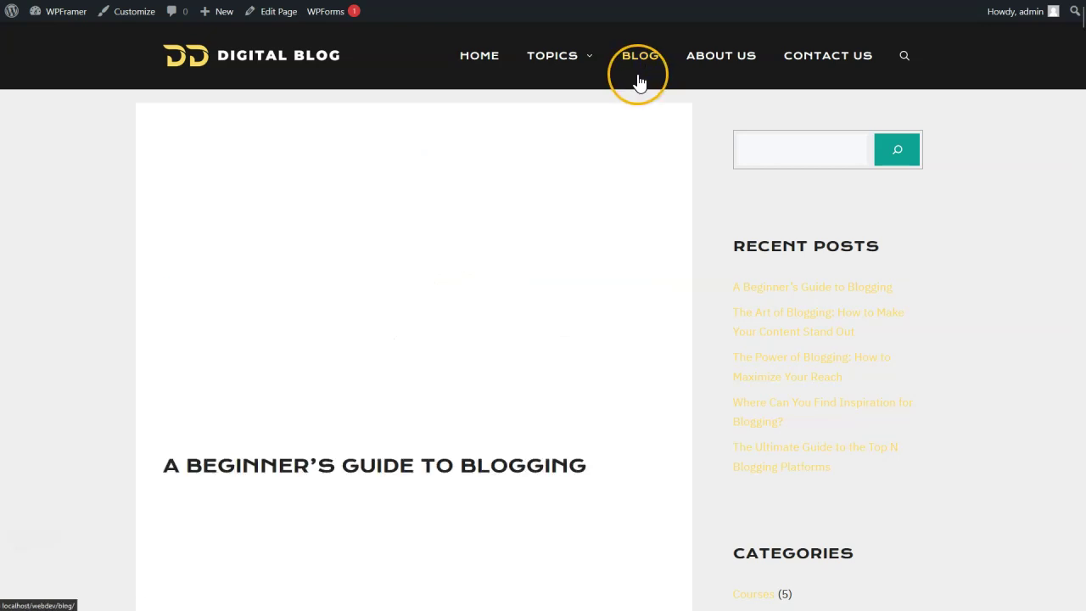
pyautogui.scroll(-1, 658, 89)
pyautogui.scroll(-1, 658, 93)
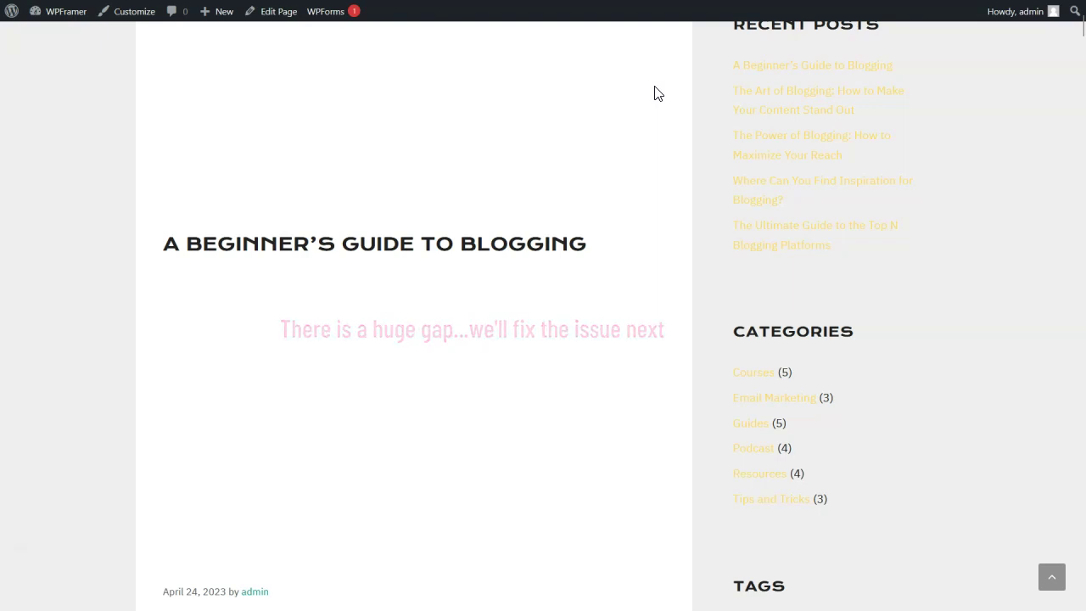
pyautogui.scroll(-6, 642, 122)
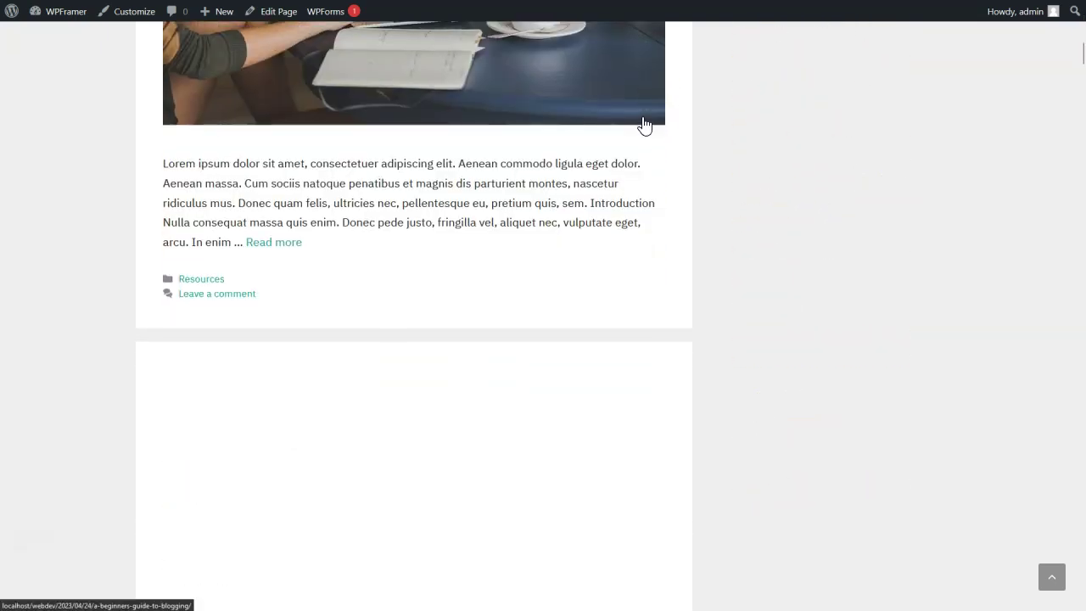
pyautogui.scroll(5, 636, 132)
pyautogui.scroll(5, 636, 136)
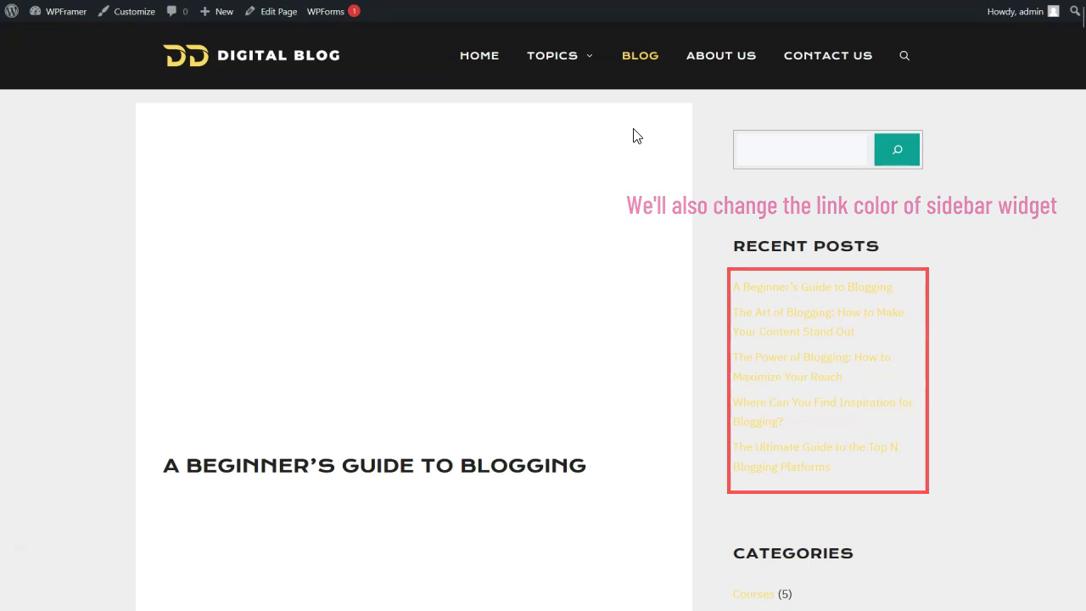
# Step: Return to the customizer's typography settings, set the Archive Content Title (H2) line height unit to PX and publish the change
pyautogui.click(741, 65)
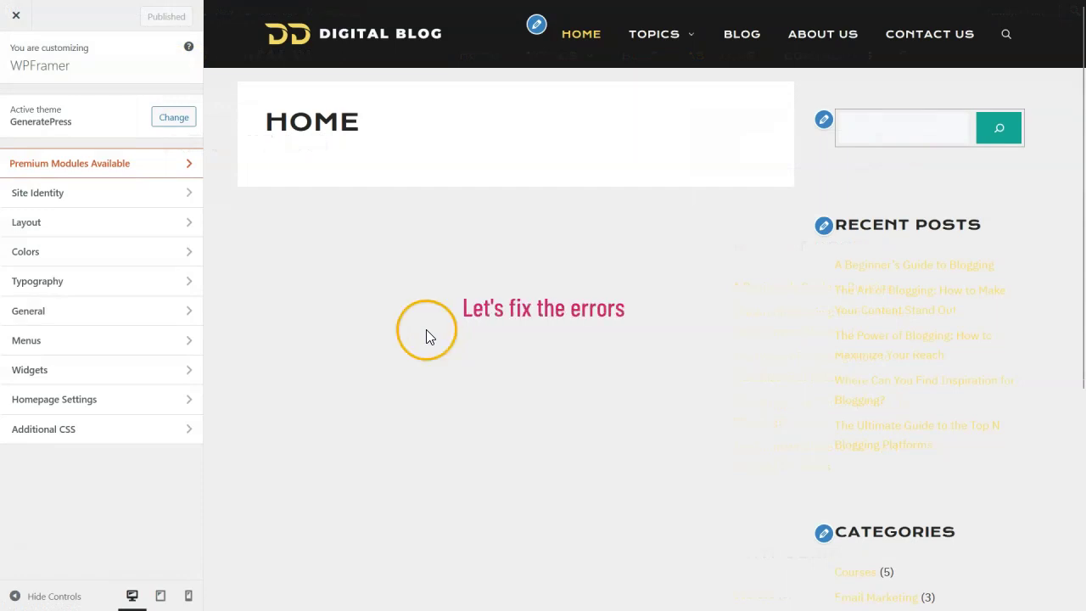
pyautogui.click(97, 281)
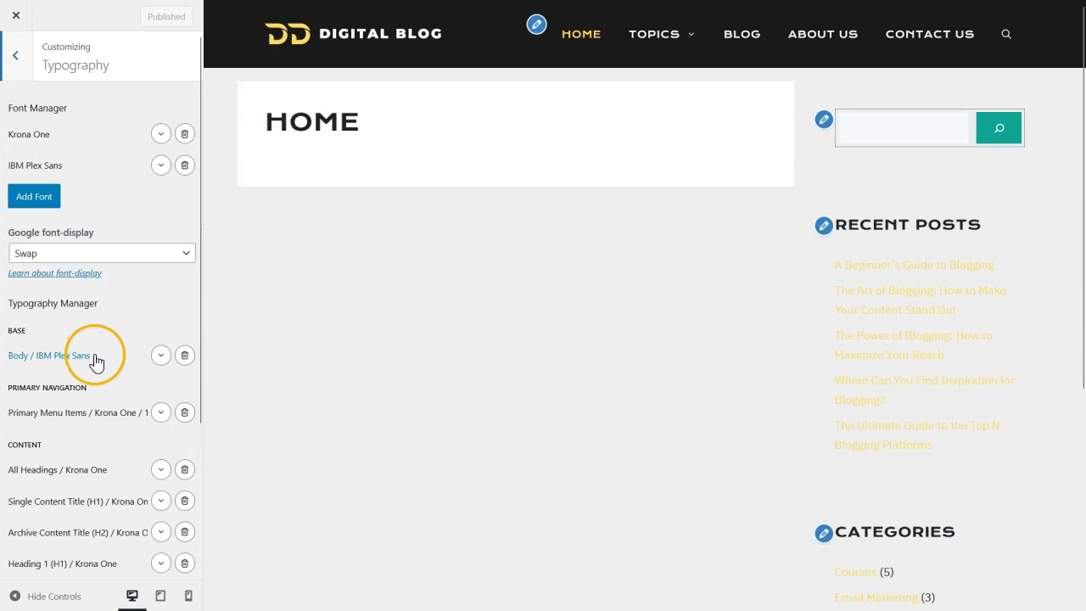
pyautogui.scroll(-5, 96, 359)
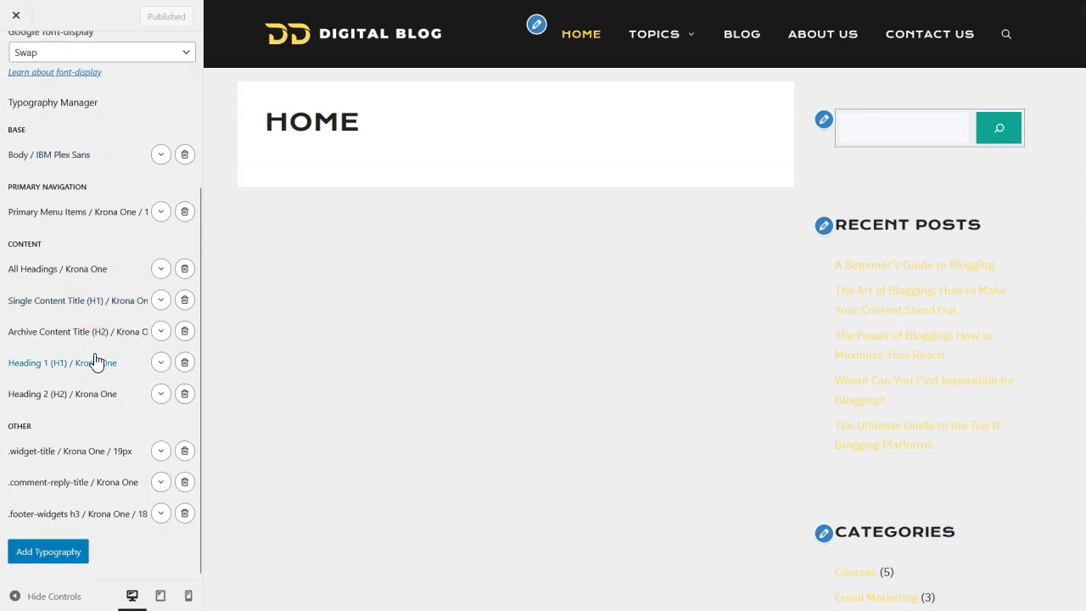
pyautogui.click(158, 332)
pyautogui.scroll(-4, 140, 386)
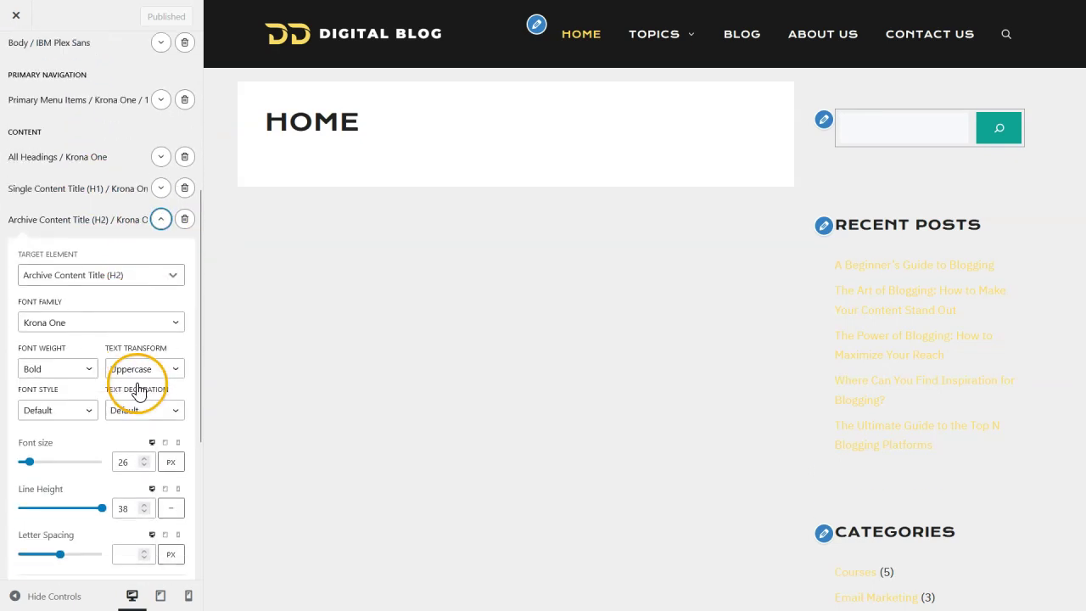
pyautogui.scroll(-2, 139, 389)
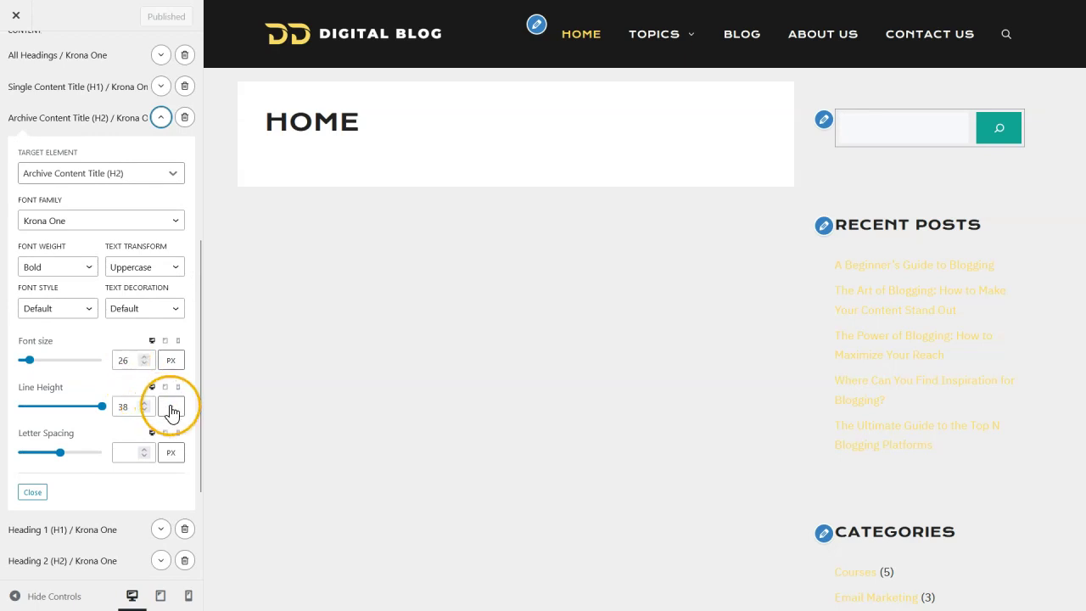
pyautogui.click(170, 406)
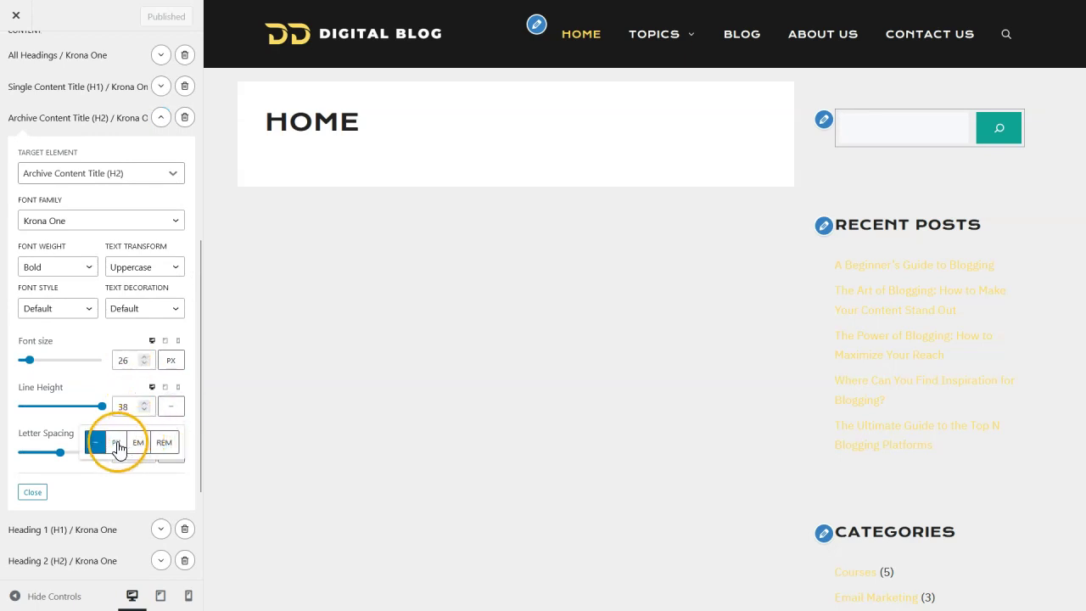
pyautogui.click(116, 442)
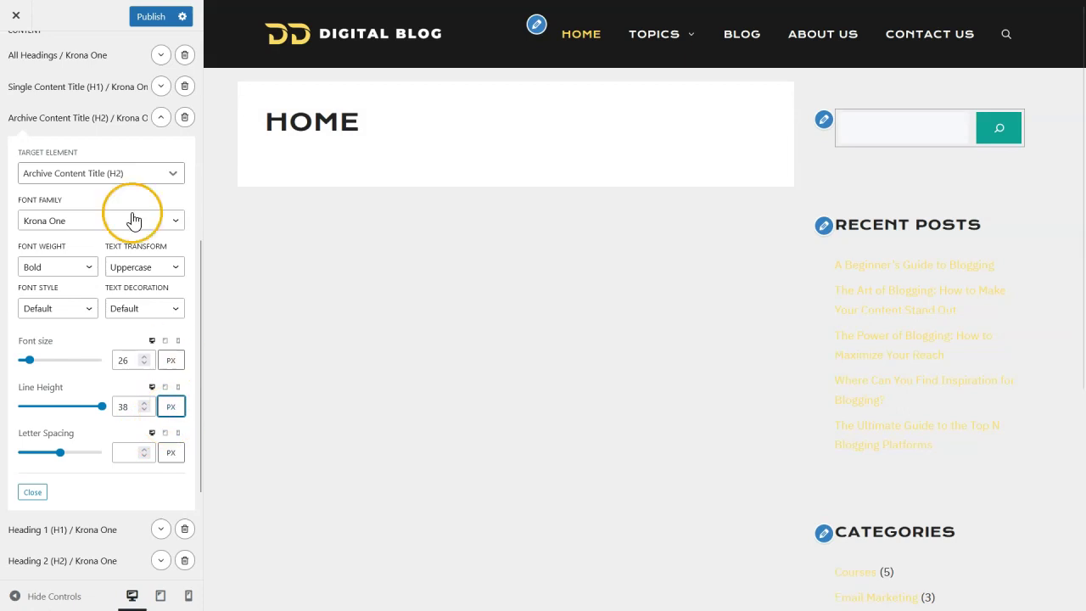
pyautogui.click(153, 17)
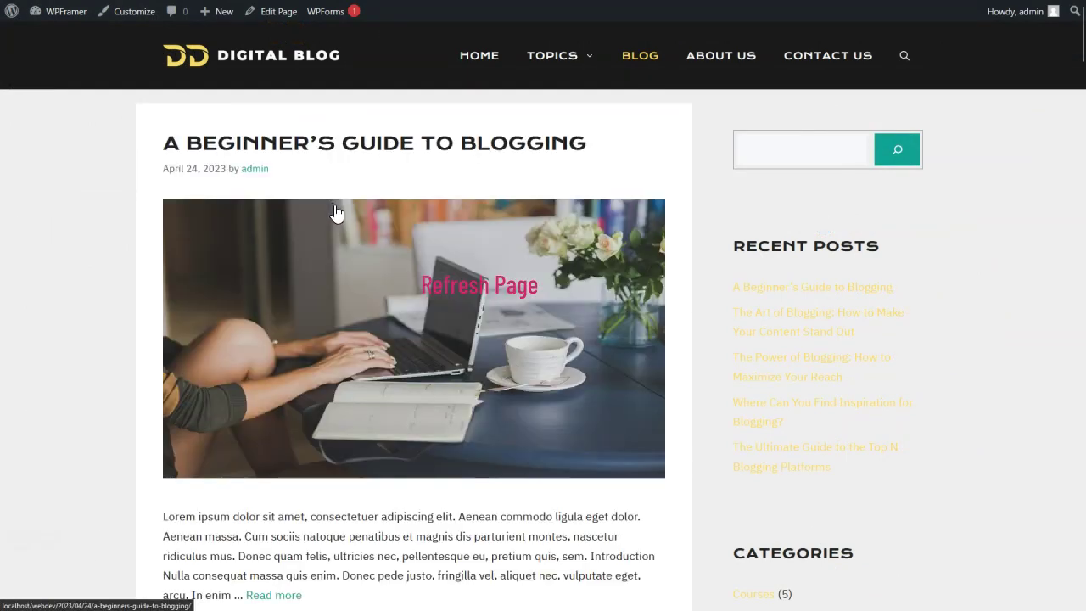
# Step: Check the post title spacing on the live Blog page, return to the customizer and collapse the Archive Content Title (H2) entry
pyautogui.scroll(-8, 337, 218)
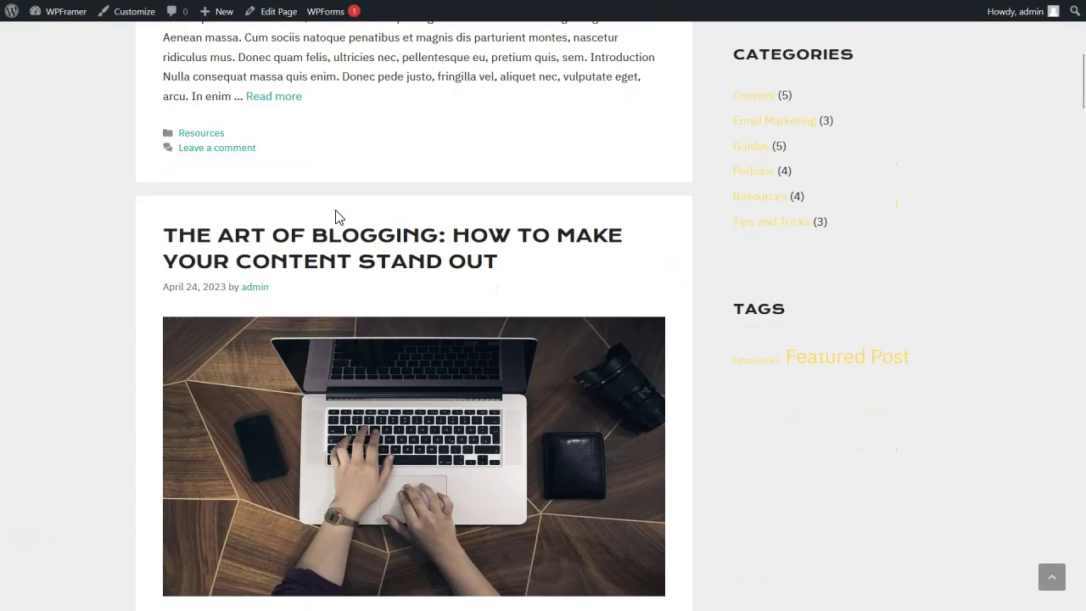
pyautogui.scroll(8, 337, 218)
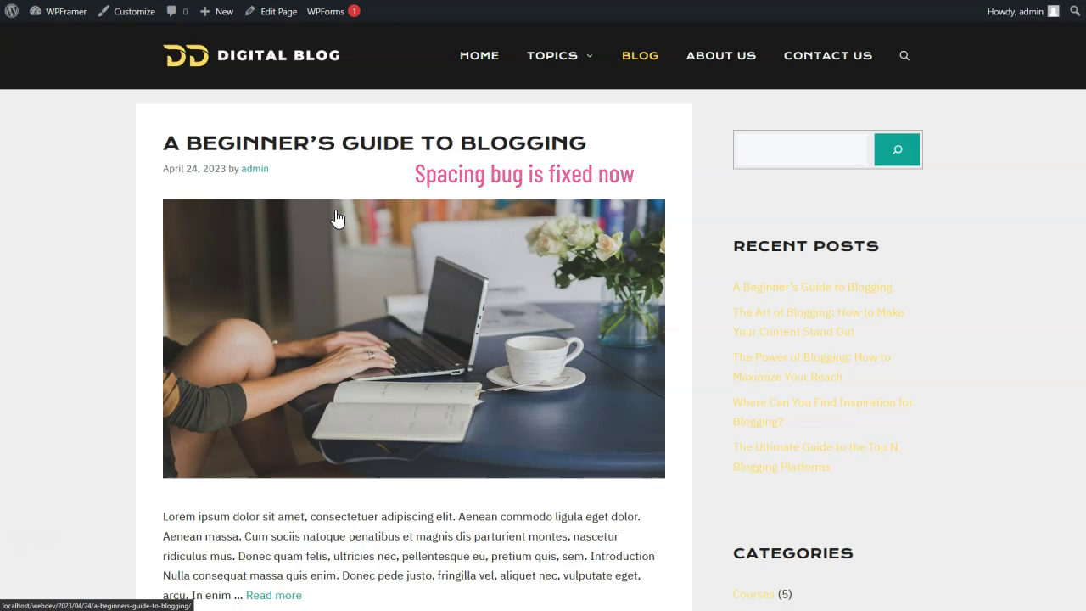
pyautogui.click(346, 217)
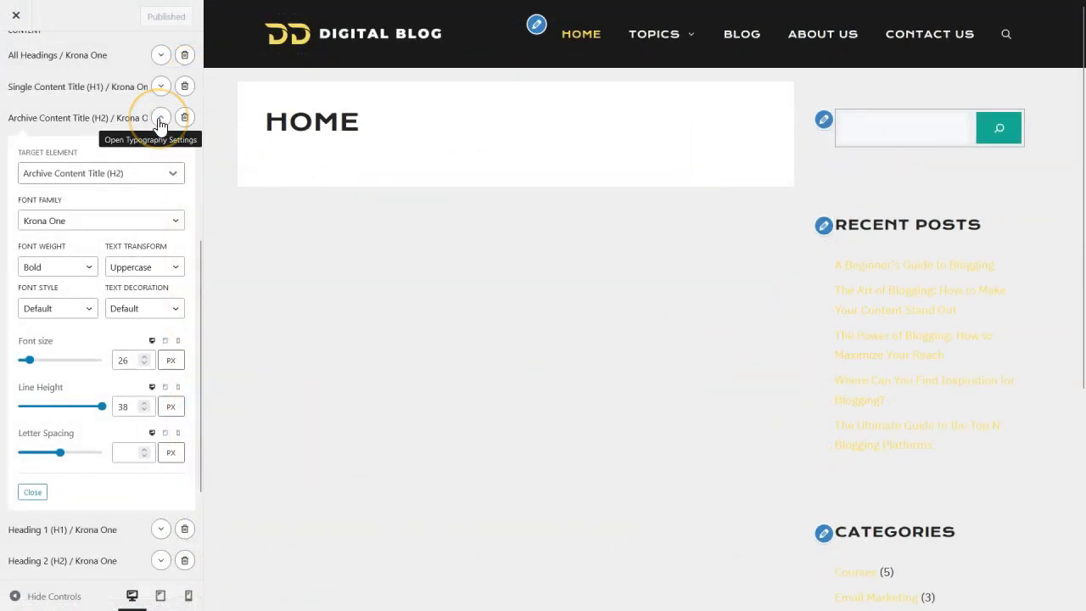
pyautogui.click(159, 118)
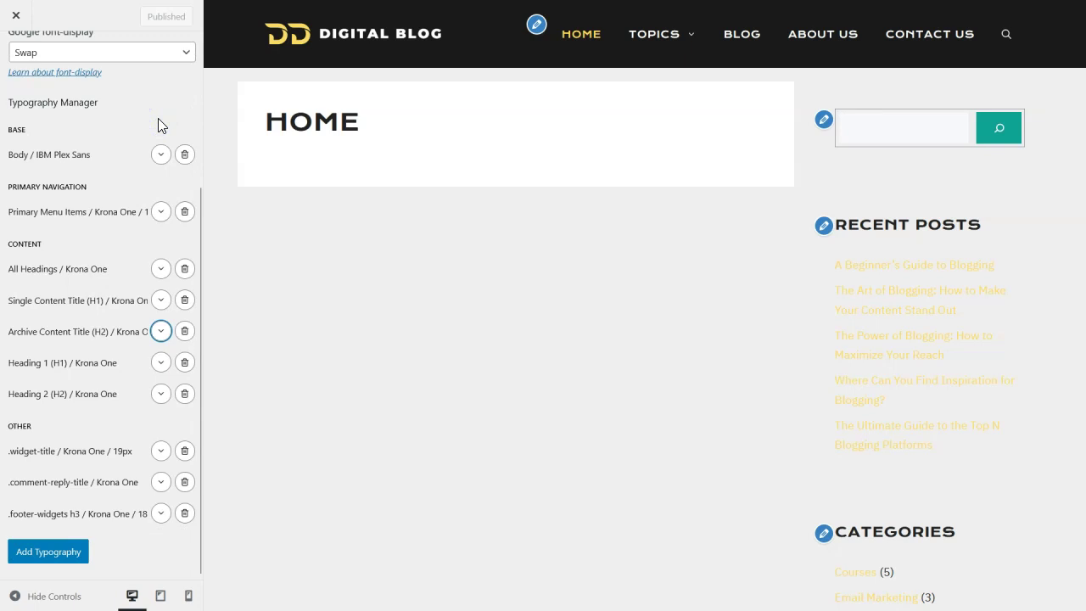
# Step: Leave the typography settings, set the Sidebar Widgets link color to var(--contrast) in the Colors settings and publish
pyautogui.scroll(3, 59, 96)
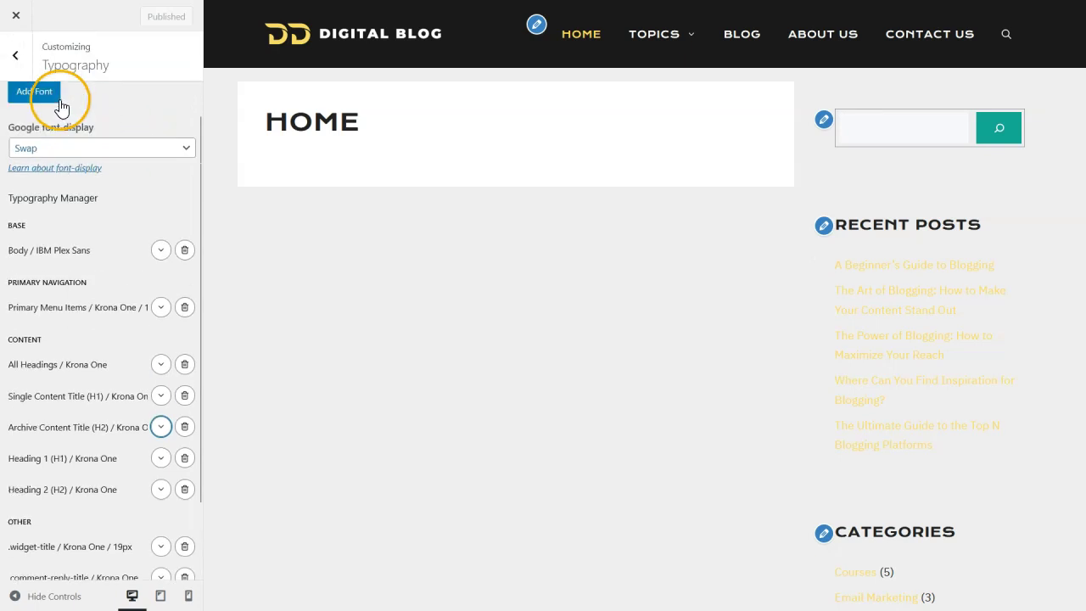
pyautogui.click(22, 75)
pyautogui.click(44, 250)
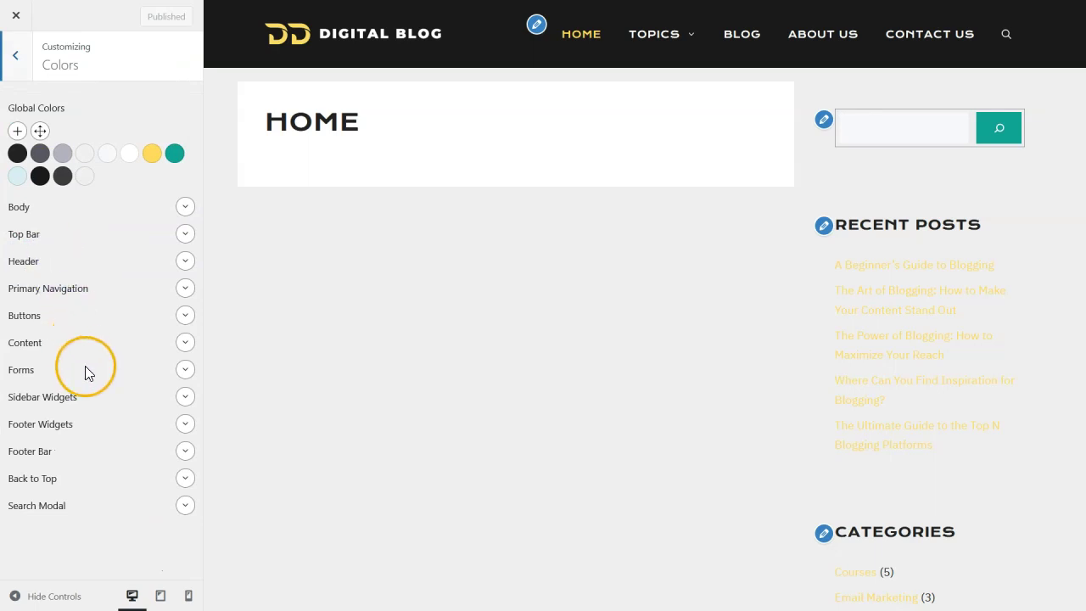
pyautogui.click(185, 400)
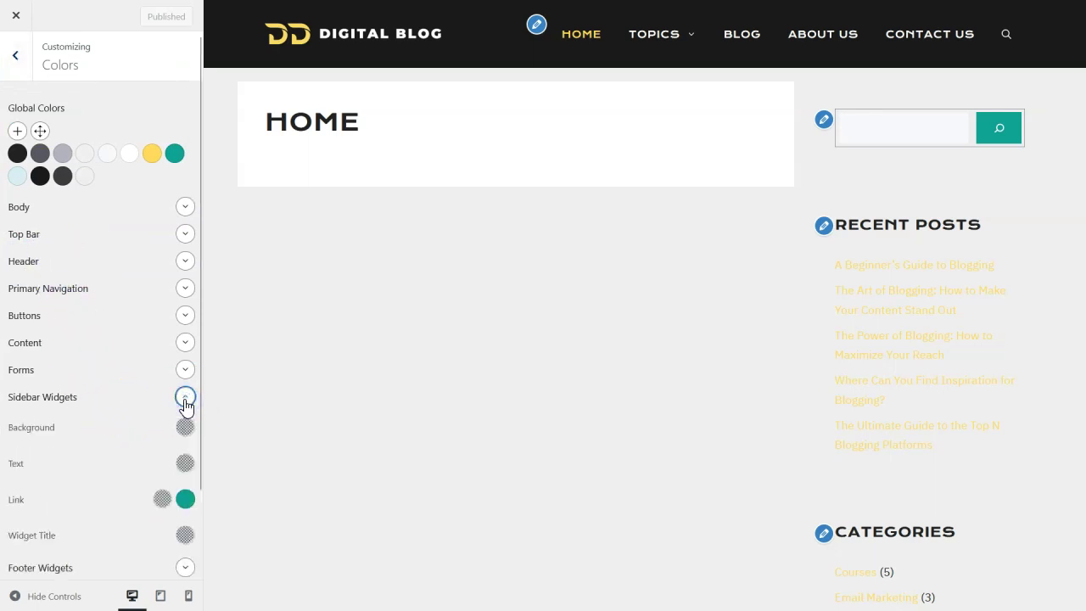
pyautogui.scroll(-1, 186, 408)
pyautogui.click(162, 404)
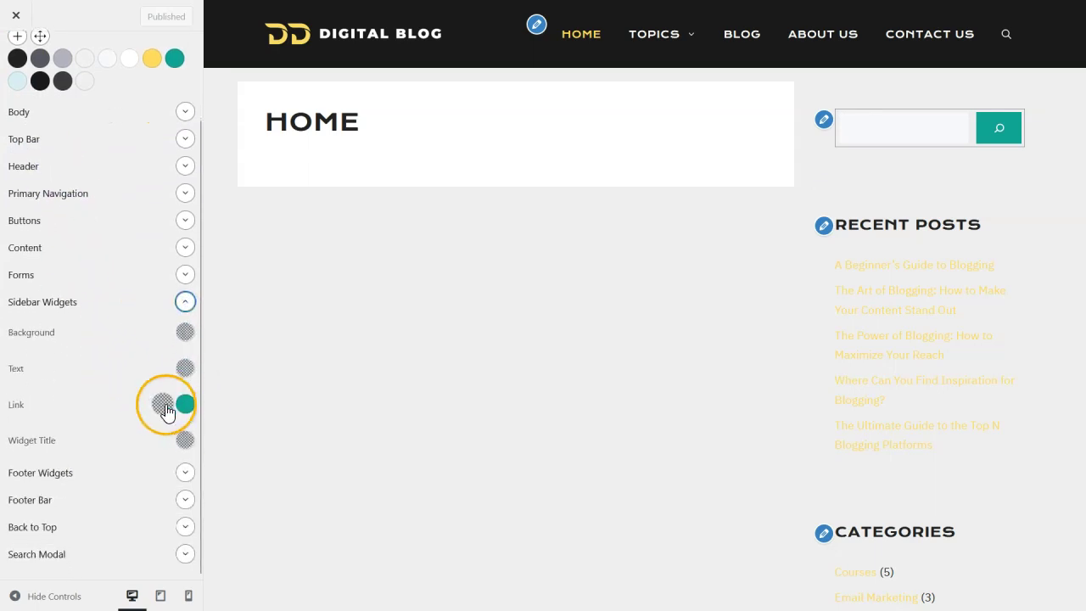
pyautogui.click(28, 347)
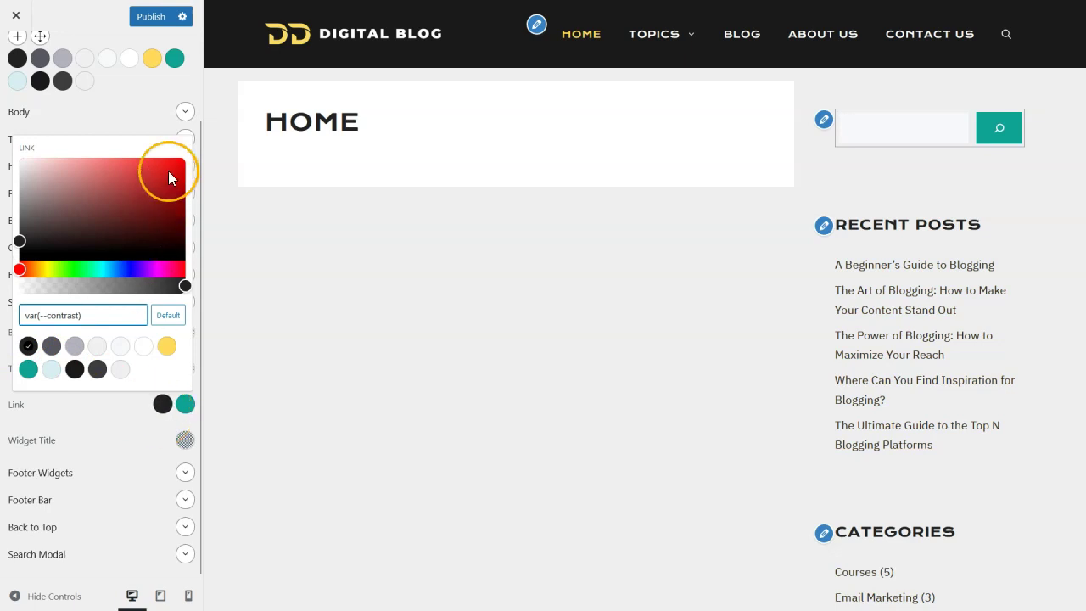
pyautogui.click(152, 19)
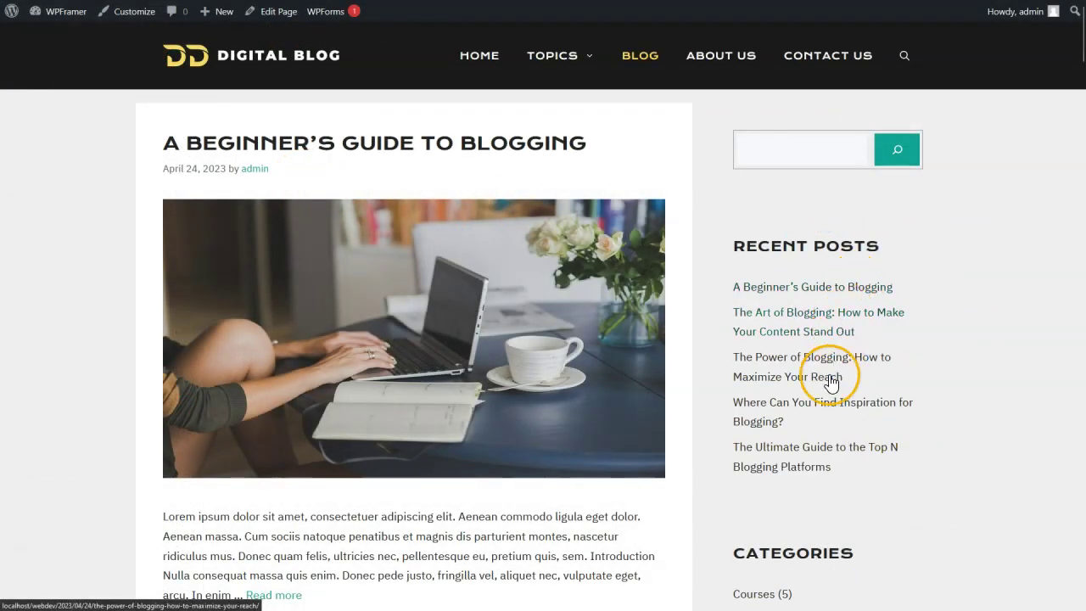
# Step: Examine the recent posts, categories and tags link colors in the live Blog page's sidebar
pyautogui.scroll(-2, 823, 374)
pyautogui.scroll(-1, 814, 408)
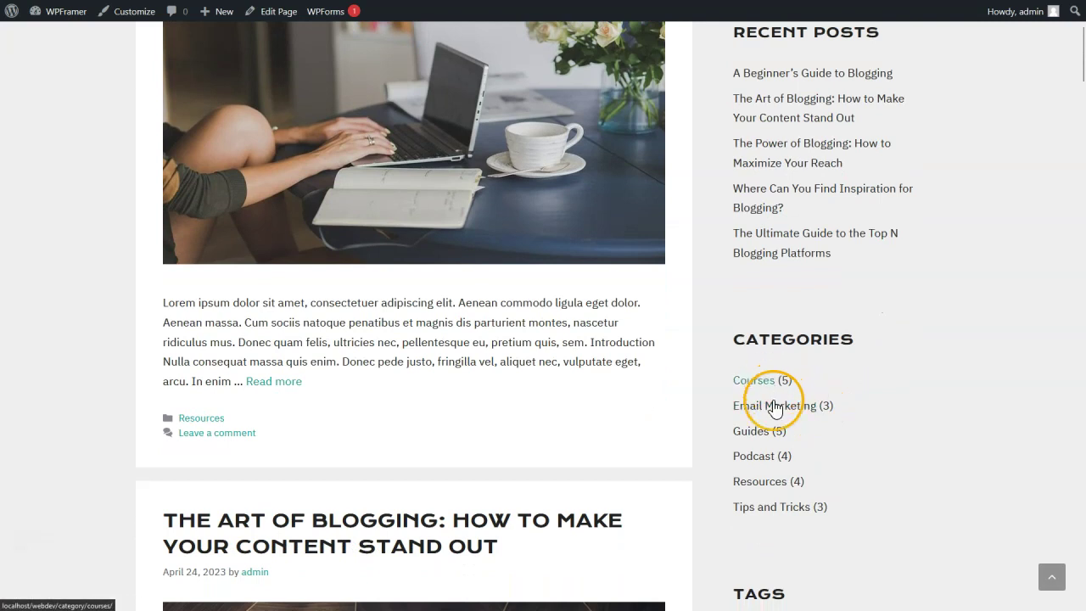
pyautogui.scroll(-3, 778, 416)
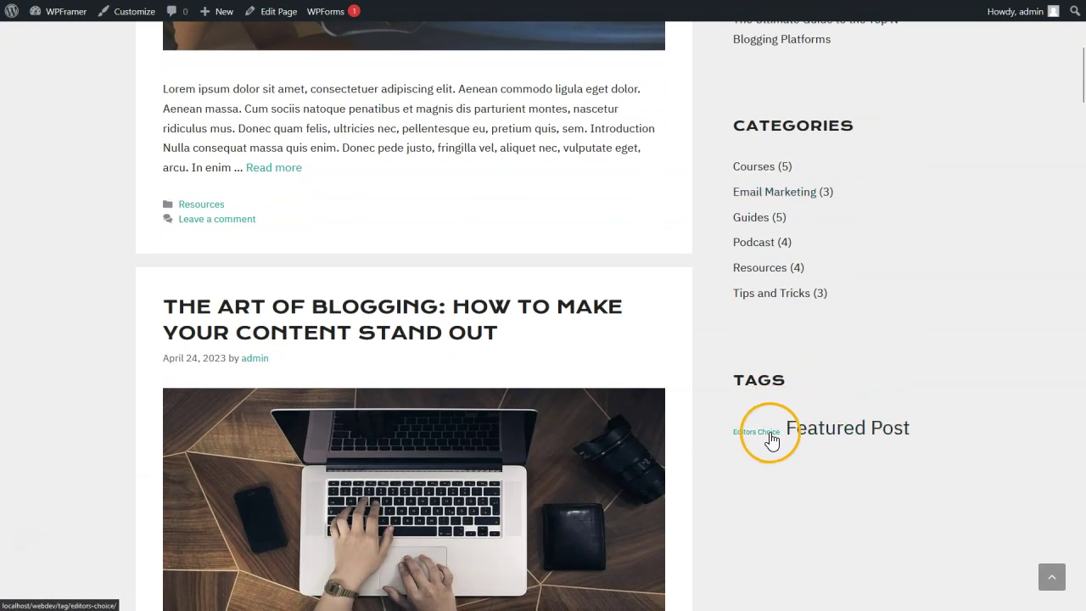
pyautogui.scroll(6, 772, 437)
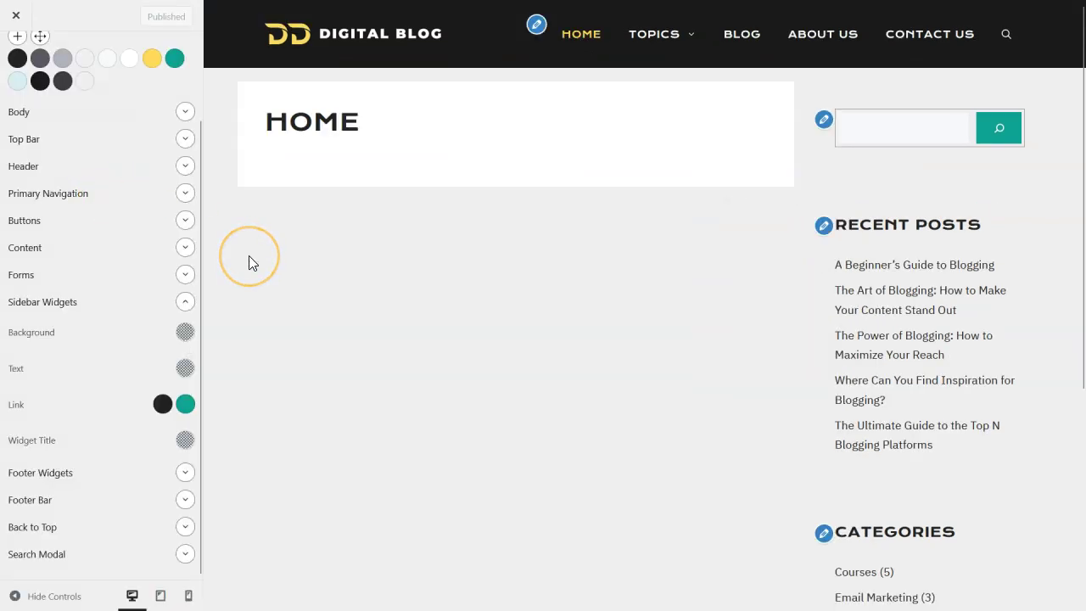
# Step: Leave the Colors settings, close the customizer and open the Widgets page from the WordPress dashboard
pyautogui.scroll(3, 146, 237)
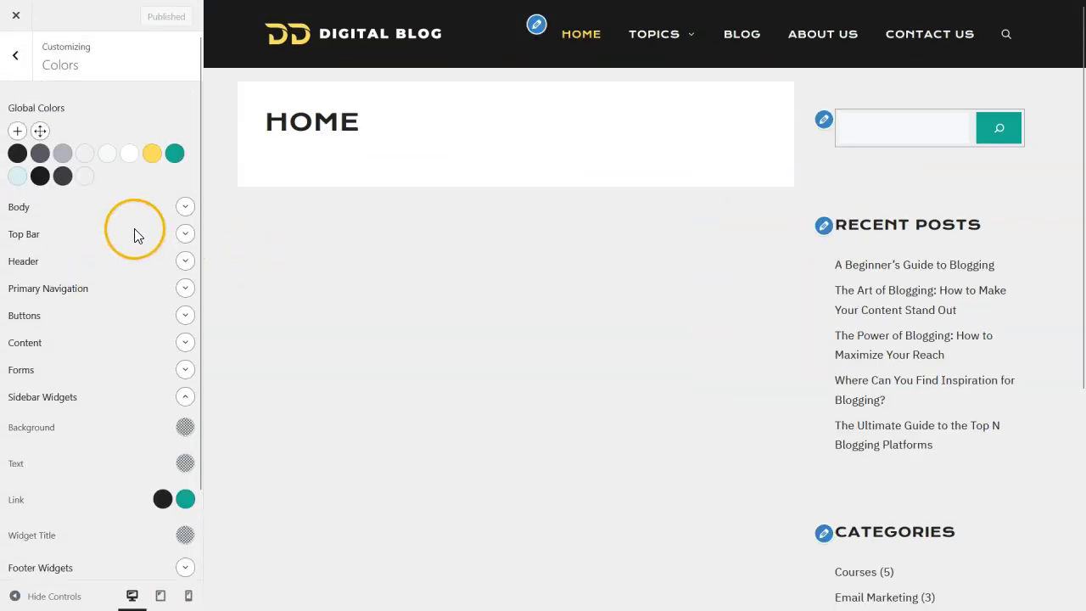
pyautogui.click(17, 67)
pyautogui.click(16, 14)
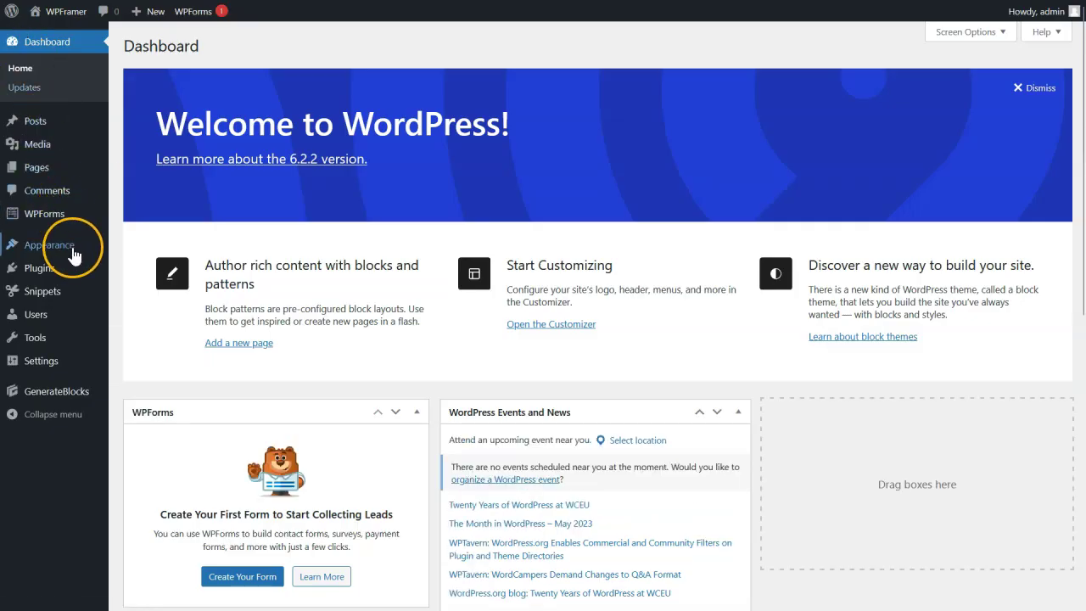
pyautogui.moveTo(75, 256)
pyautogui.click(141, 287)
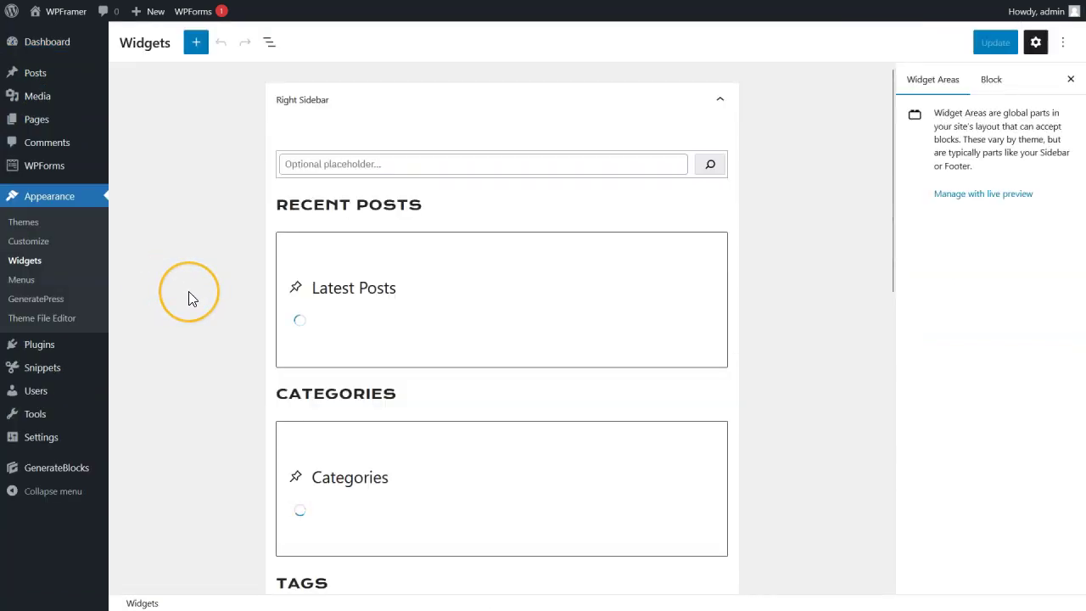
# Step: Display featured images in the Right Sidebar's Latest Posts block, with width 125 and height 69
pyautogui.click(445, 237)
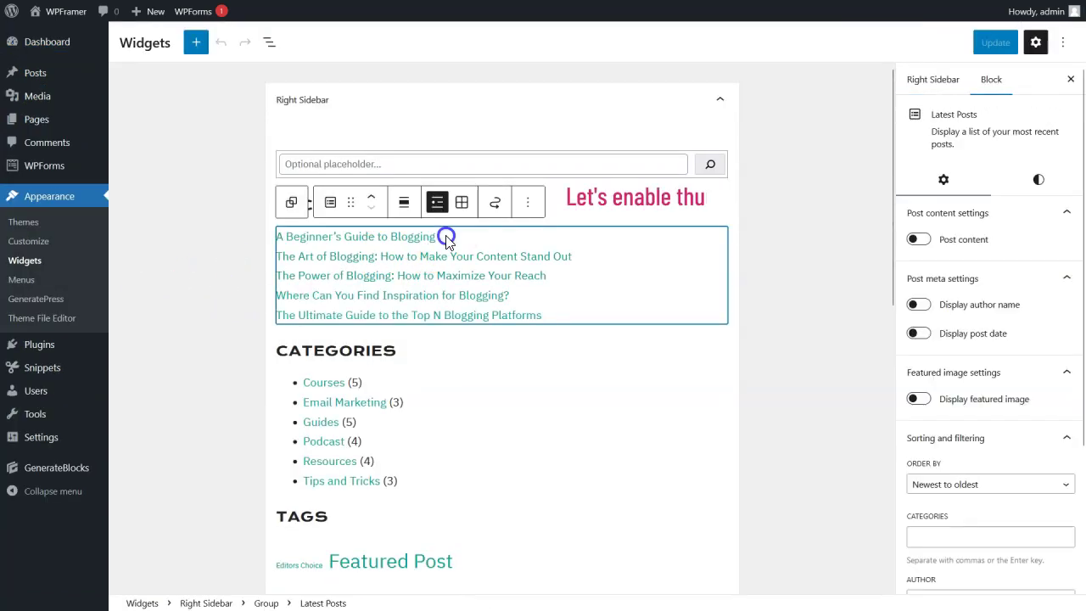
pyautogui.click(922, 401)
pyautogui.scroll(-3, 847, 411)
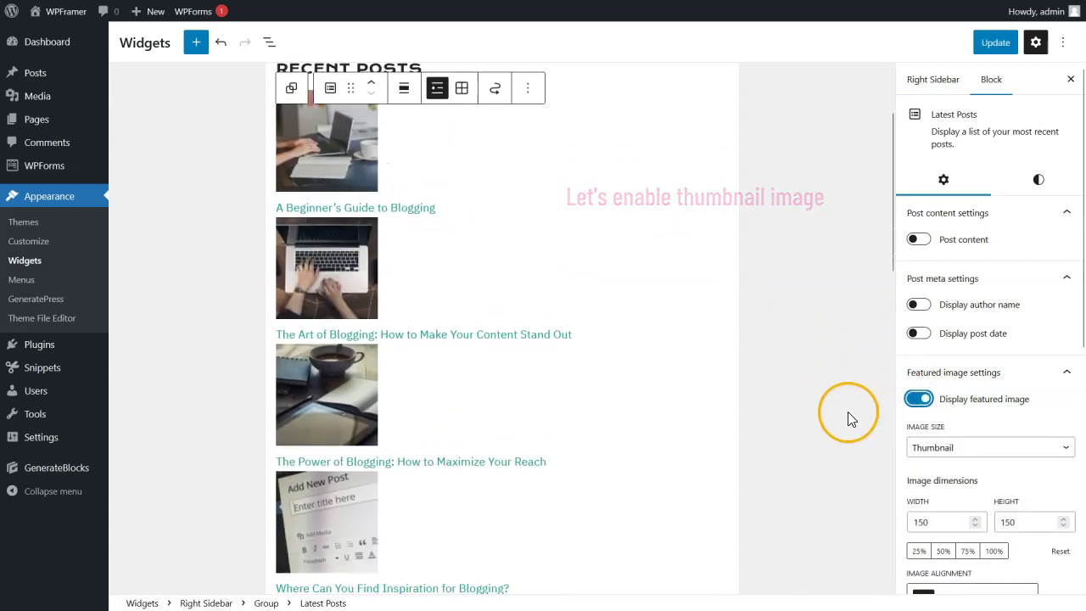
pyautogui.scroll(-3, 938, 509)
pyautogui.click(953, 382)
pyautogui.doubleClick(945, 381)
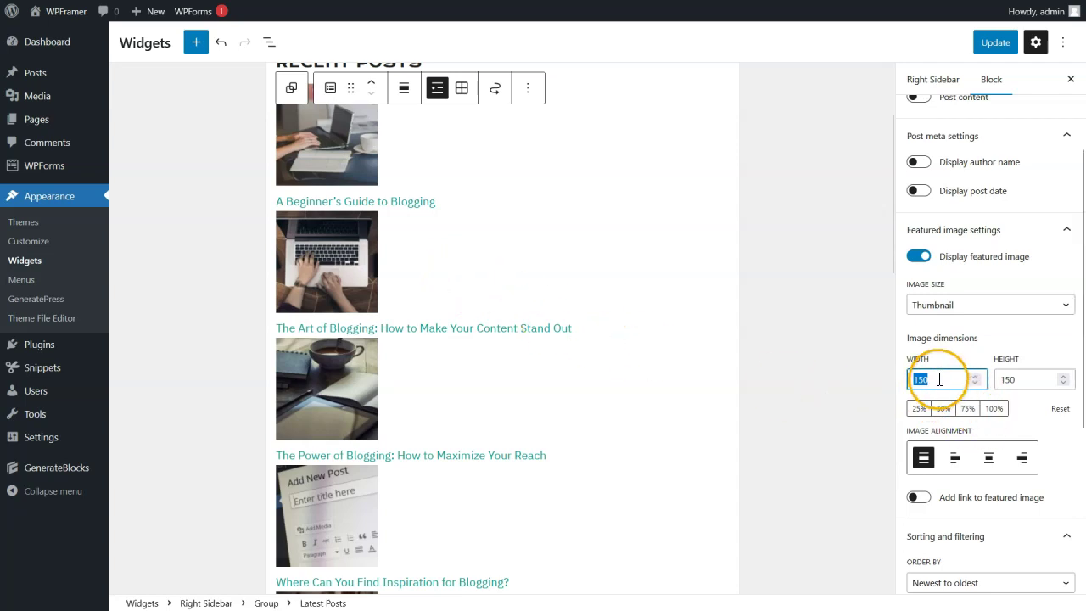
pyautogui.write('125')
pyautogui.click(1028, 380)
pyautogui.doubleClick(1028, 380)
pyautogui.write('69')
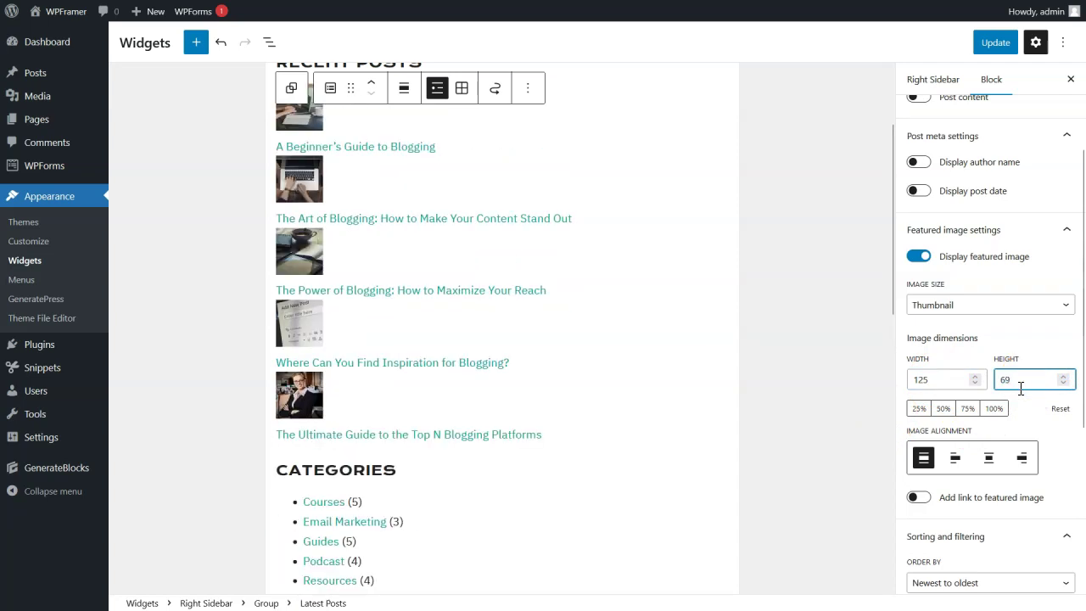
# Step: Align the Latest Posts featured images left and save the widget changes
pyautogui.click(955, 459)
pyautogui.scroll(3, 885, 435)
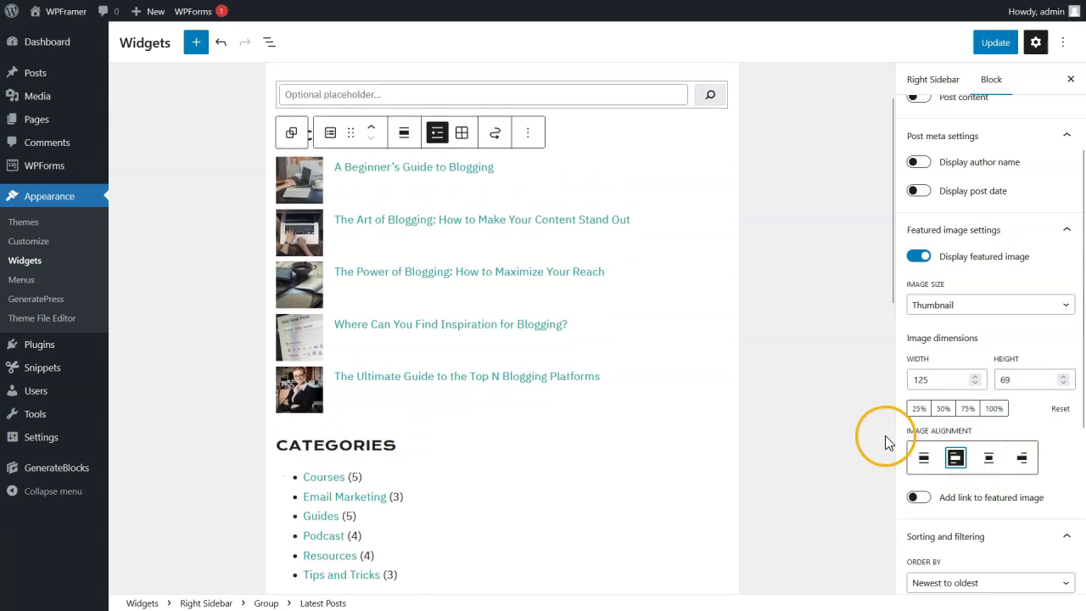
pyautogui.click(998, 43)
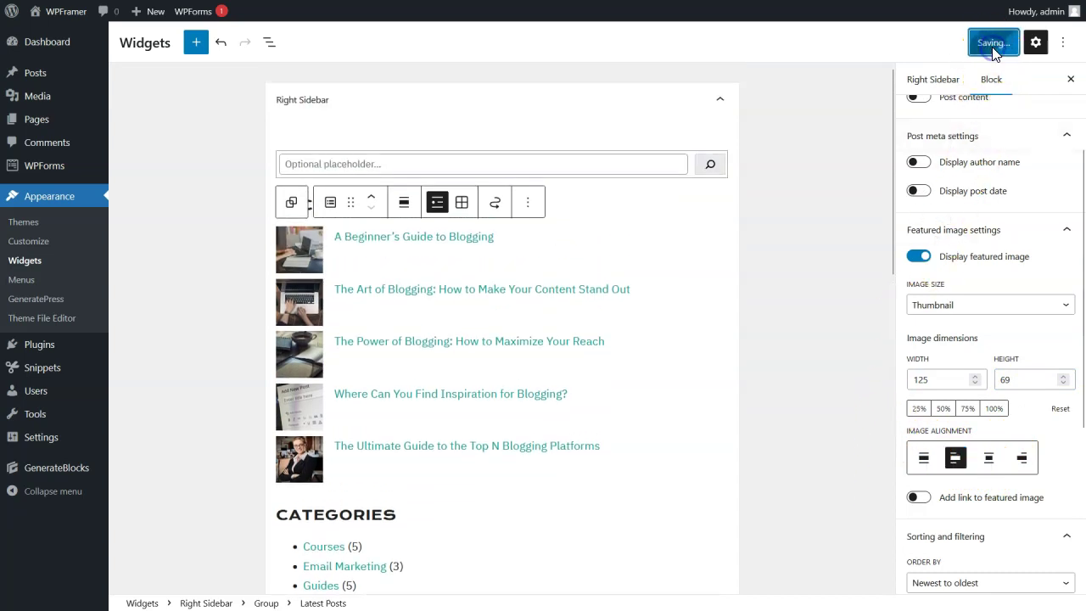
# Step: Set the Right Sidebar search block's placeholder to "Search..." and save the widgets
pyautogui.click(385, 166)
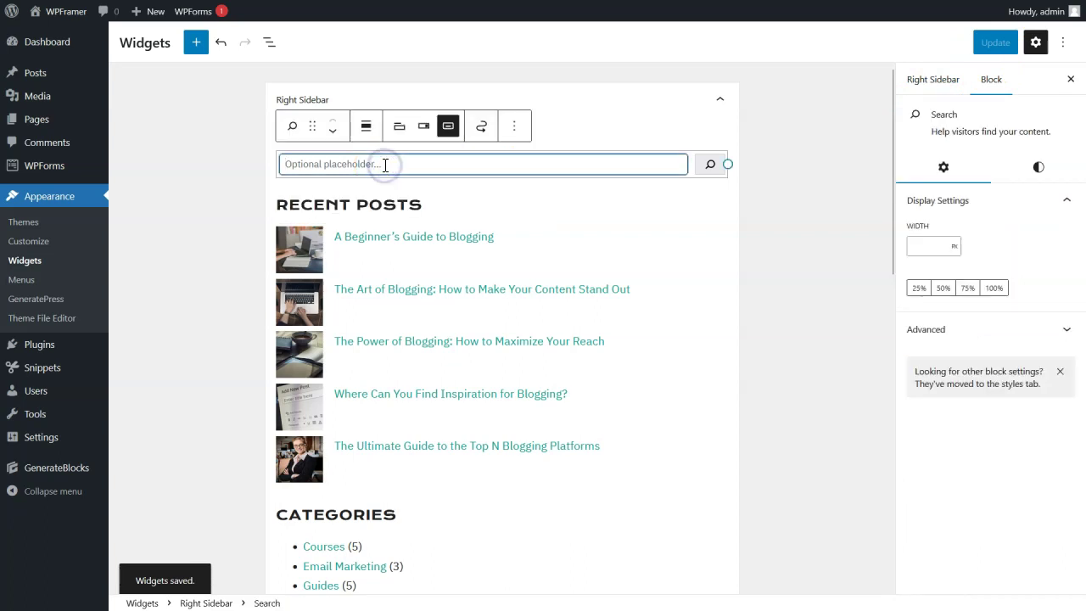
pyautogui.write('Search')
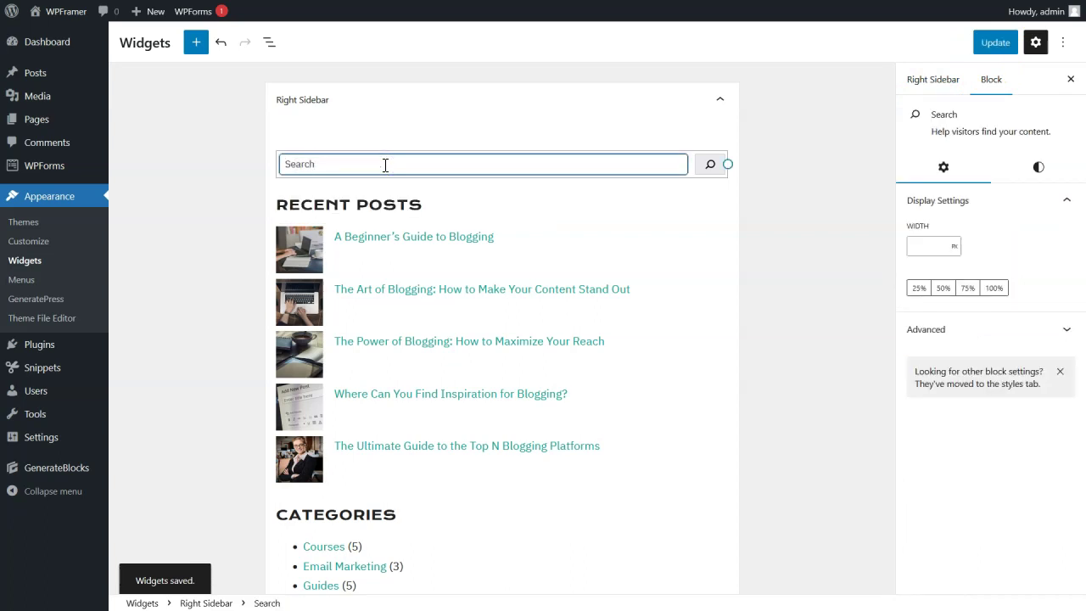
pyautogui.click(415, 163)
pyautogui.click(992, 43)
pyautogui.click(883, 140)
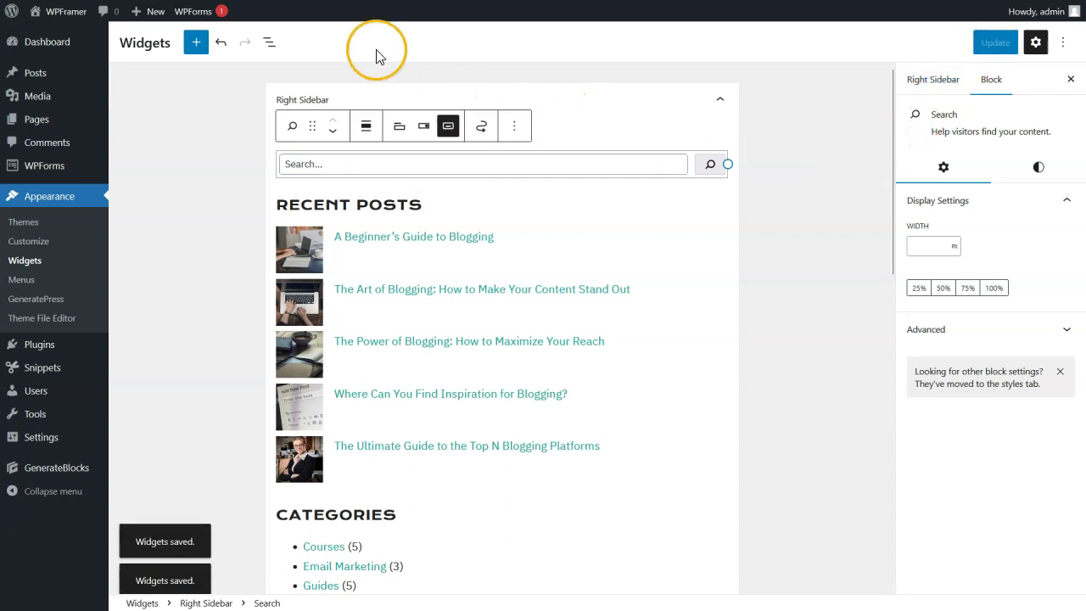
# Step: Check the search placeholder, recent post thumbnails and categories in the live Blog page's sidebar
pyautogui.click(237, 12)
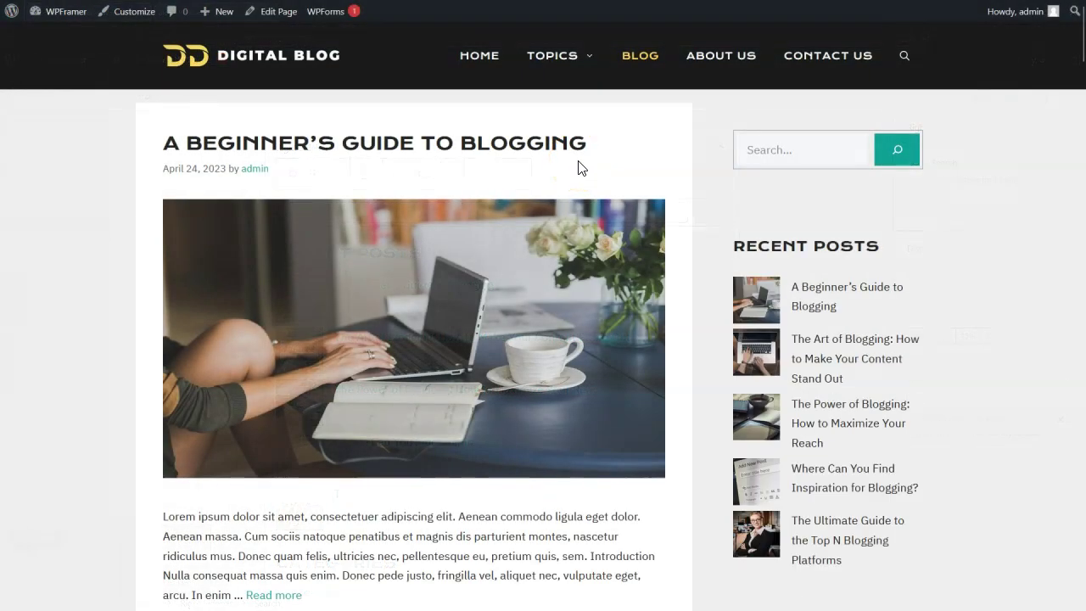
pyautogui.click(581, 169)
pyautogui.click(787, 176)
pyautogui.click(798, 154)
pyautogui.scroll(-5, 787, 249)
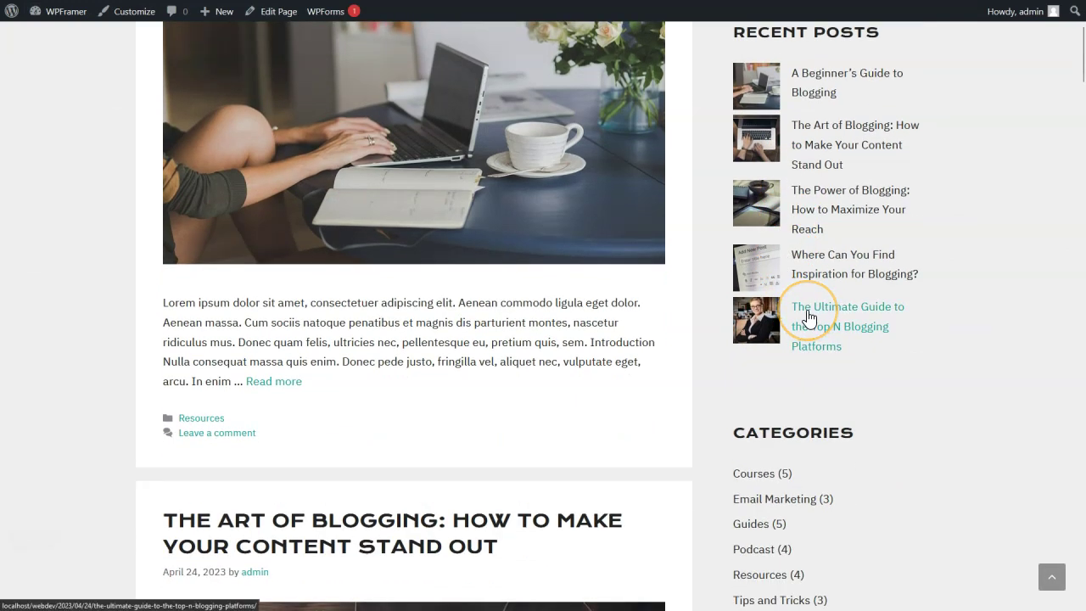
pyautogui.scroll(-5, 808, 317)
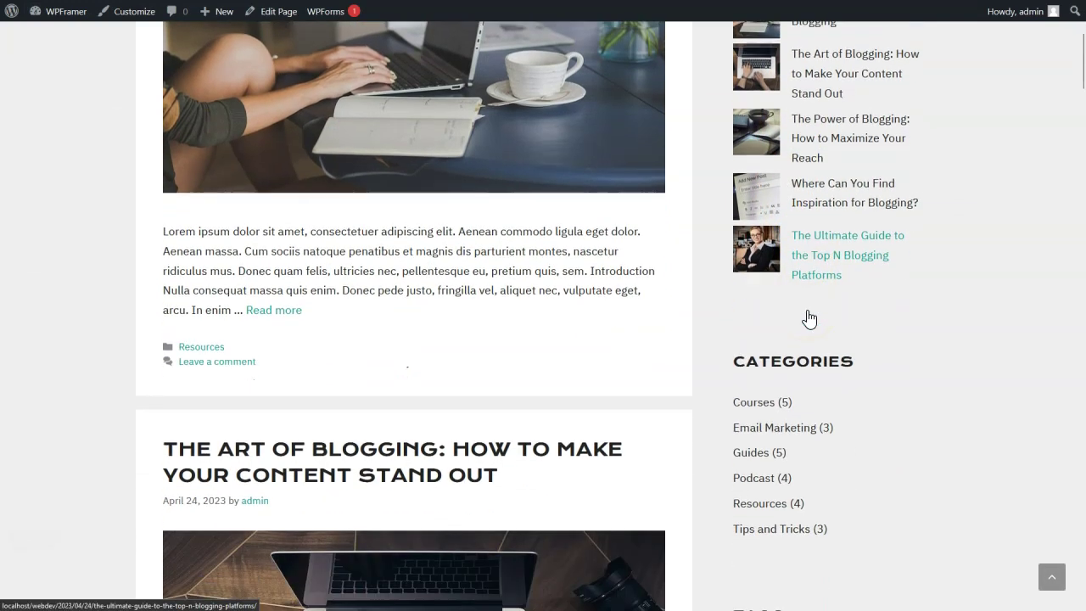
pyautogui.scroll(10, 807, 310)
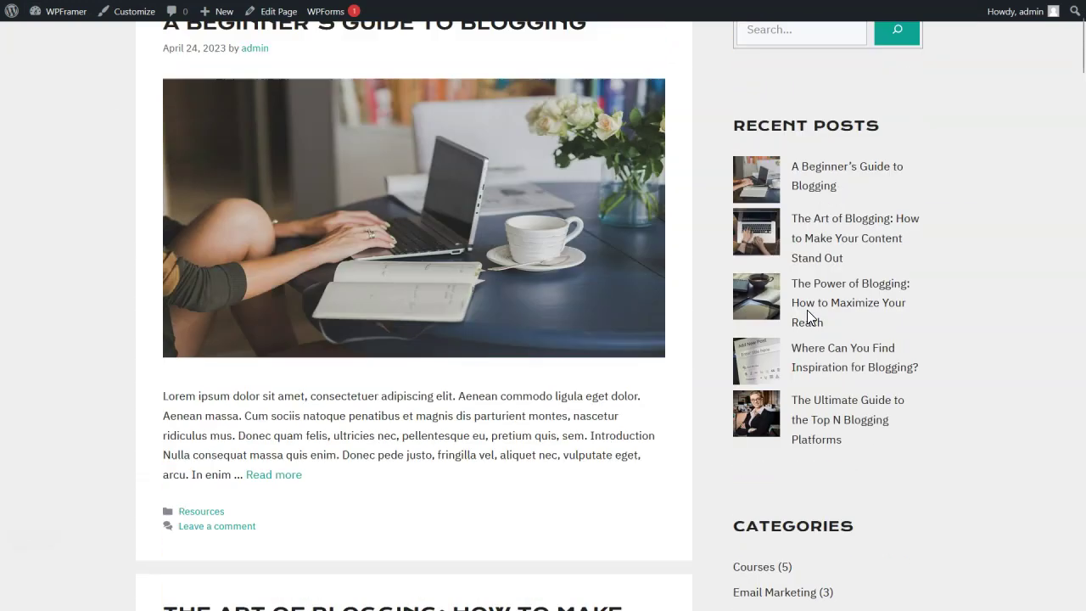
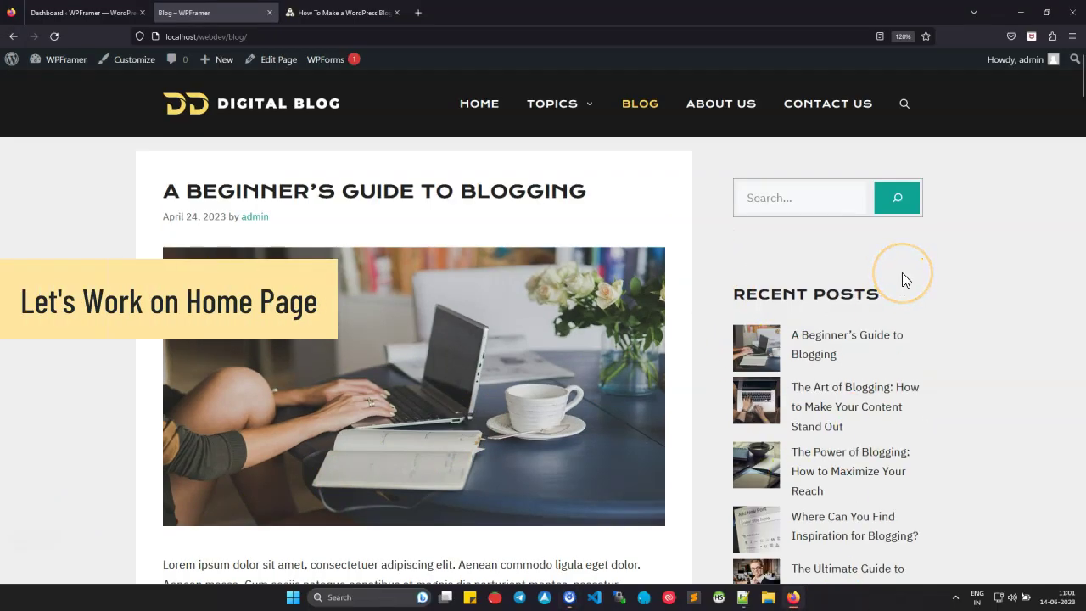
# Step: View the live Home page, then open the Home front page for editing from the WordPress Pages list
pyautogui.press('F11')
pyautogui.click(480, 64)
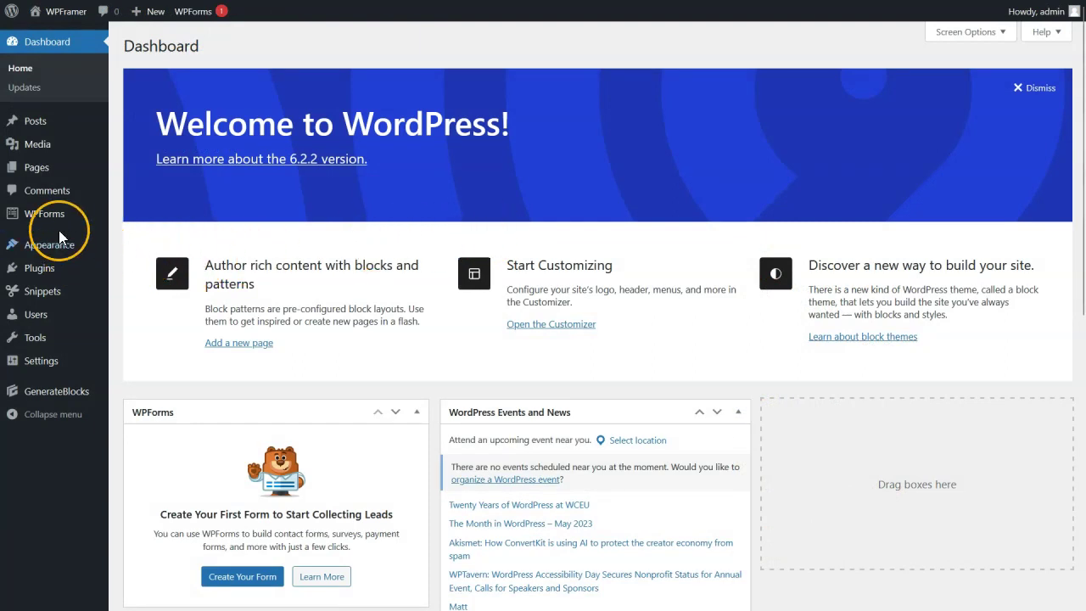
pyautogui.click(144, 166)
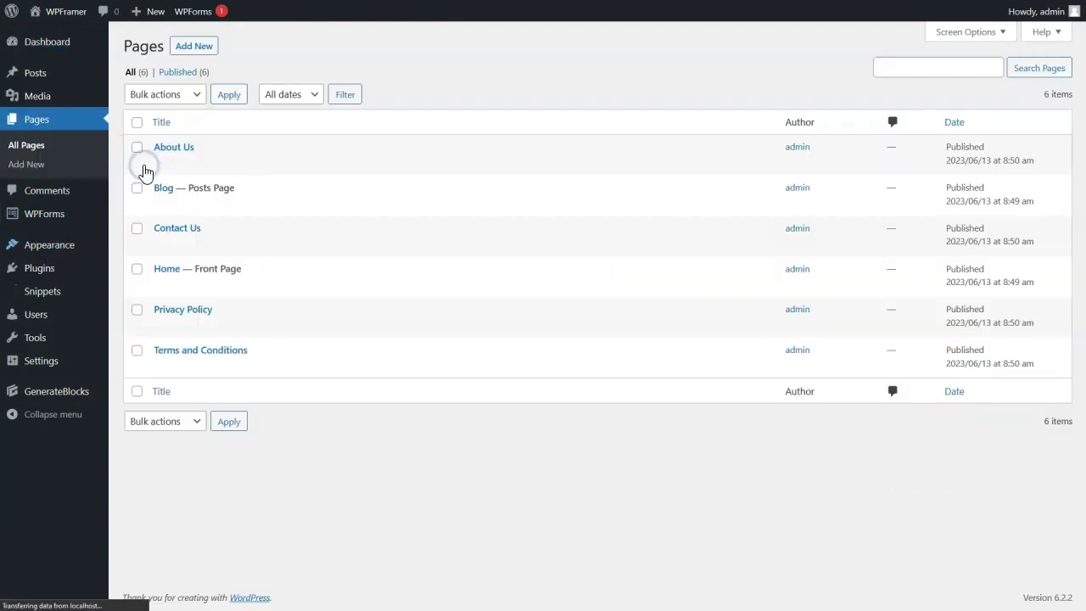
pyautogui.click(167, 269)
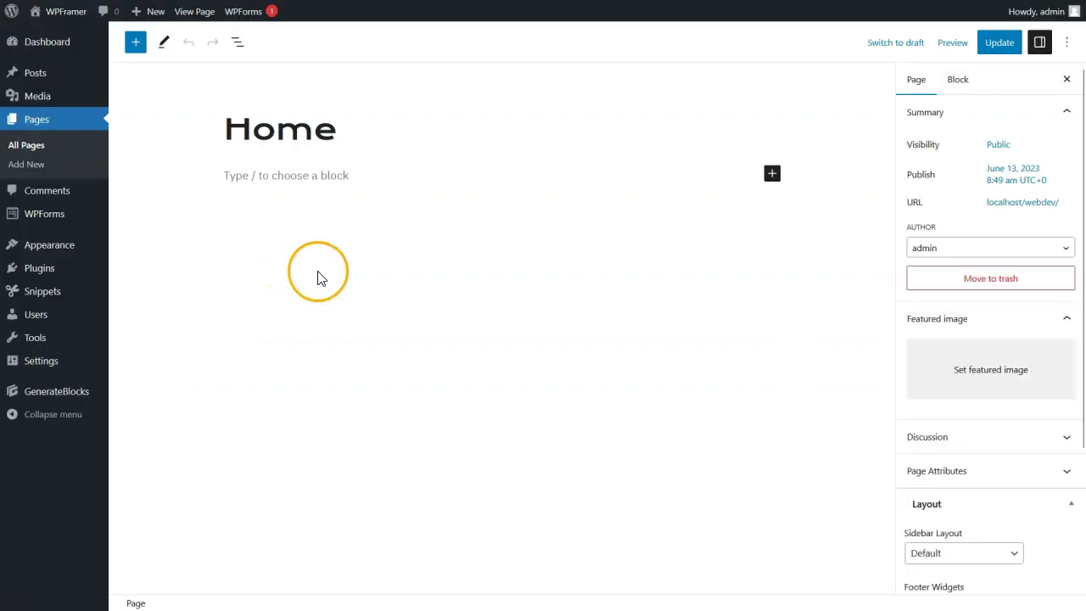
# Step: Set the Home page's sidebar layout to No Sidebars and content container to Full Width, update it and refresh the live page
pyautogui.scroll(-3, 993, 433)
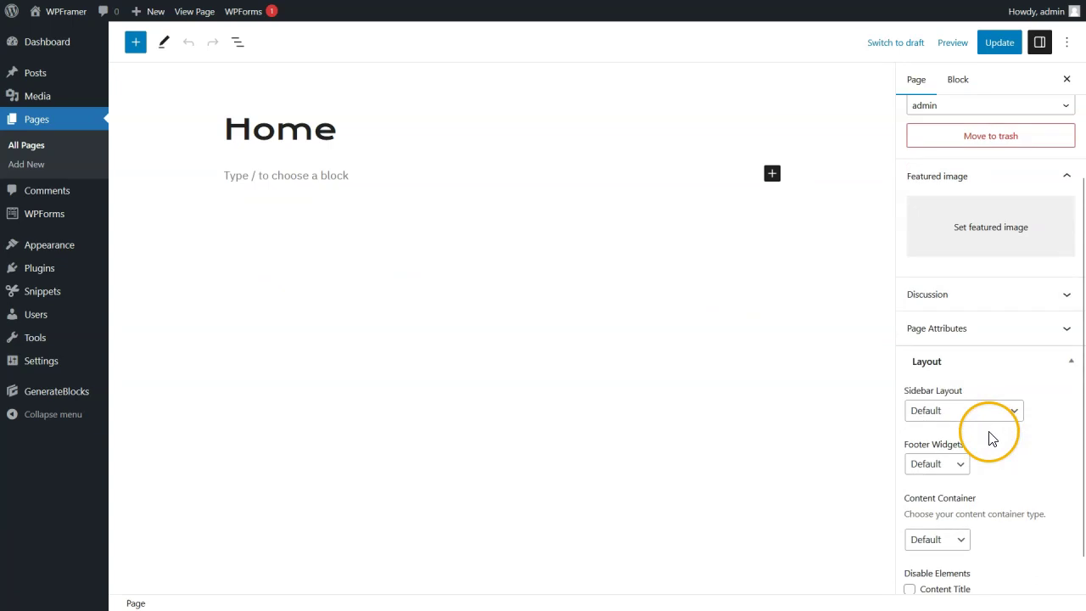
pyautogui.scroll(-1, 993, 437)
pyautogui.click(952, 374)
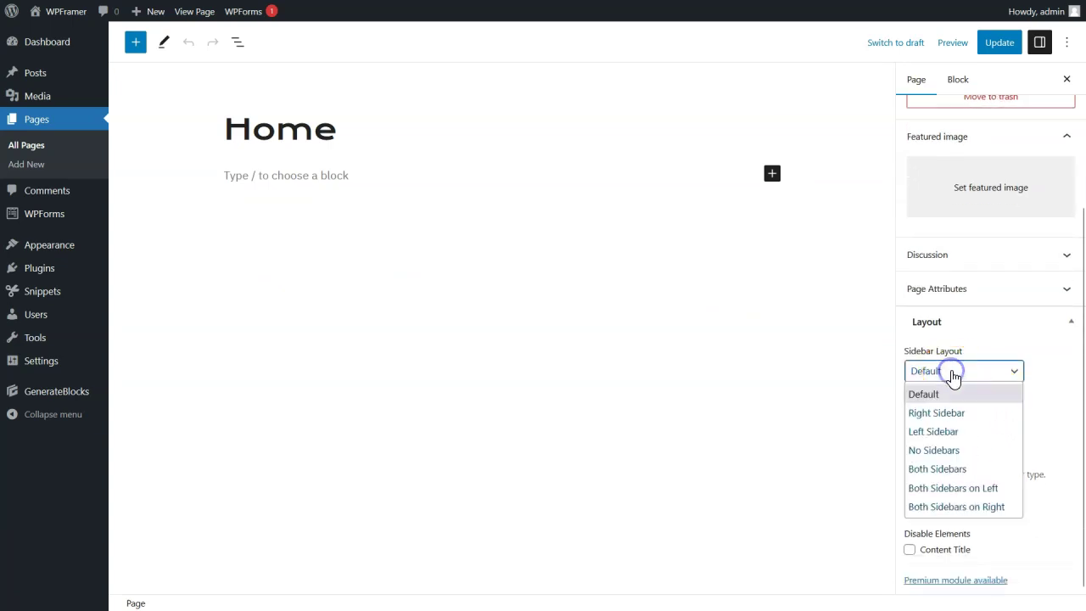
pyautogui.click(928, 449)
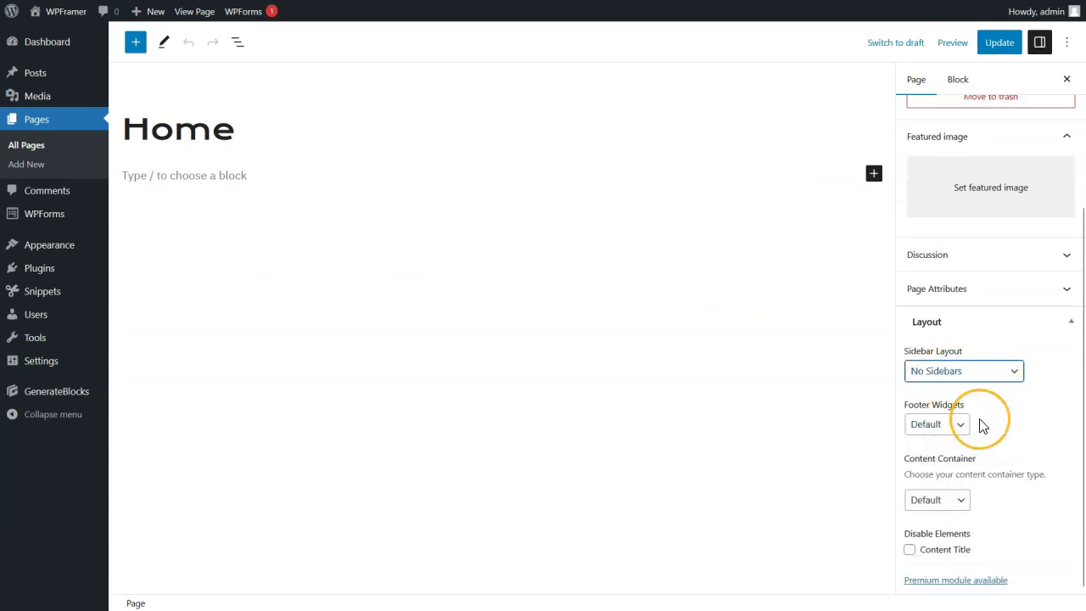
pyautogui.click(934, 499)
pyautogui.click(934, 544)
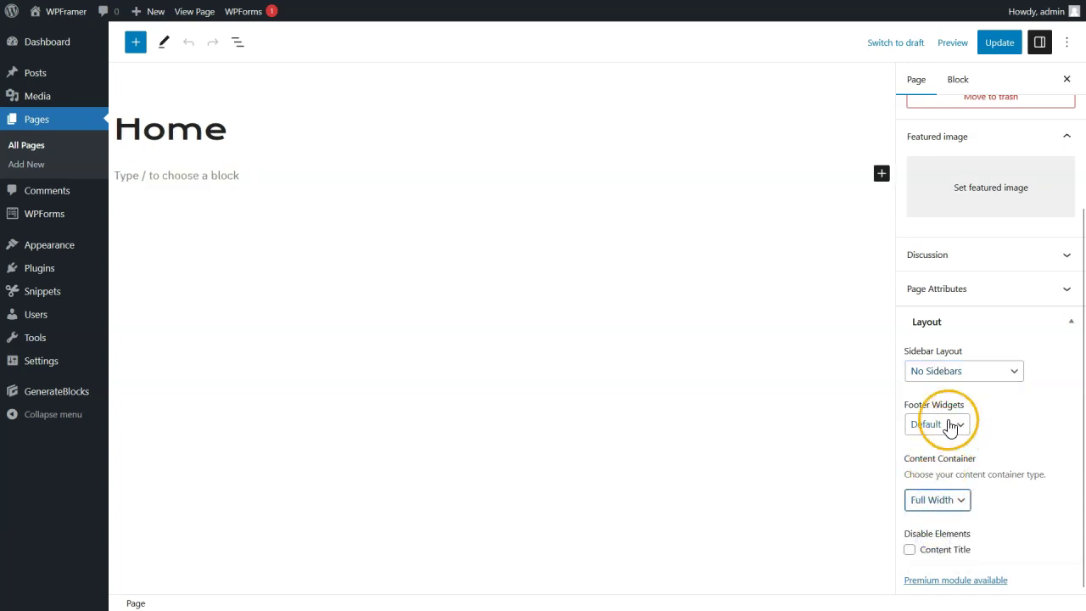
pyautogui.click(1003, 44)
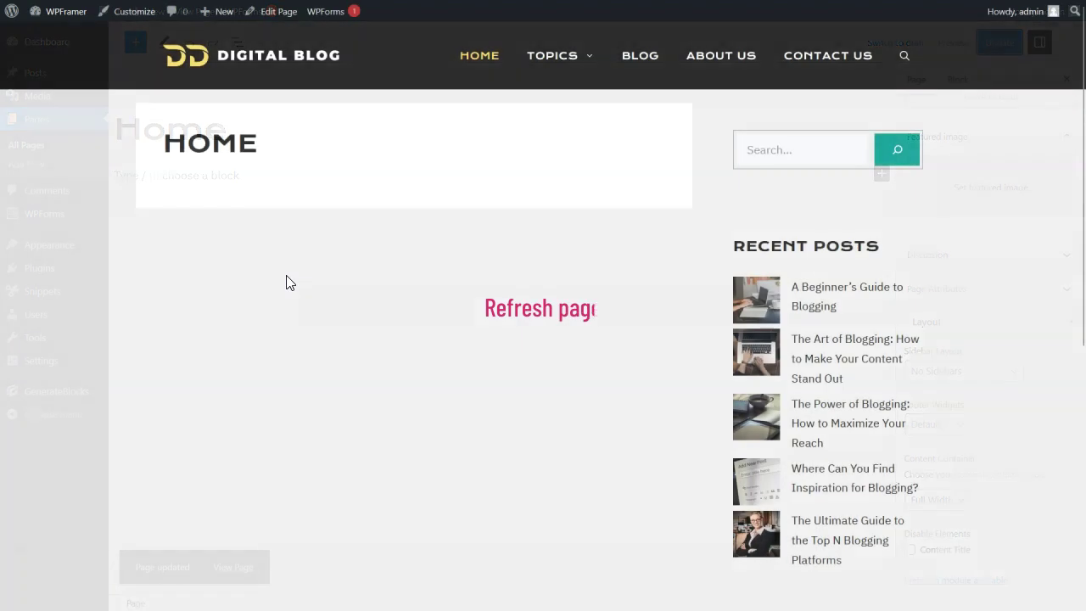
pyautogui.press('F5')
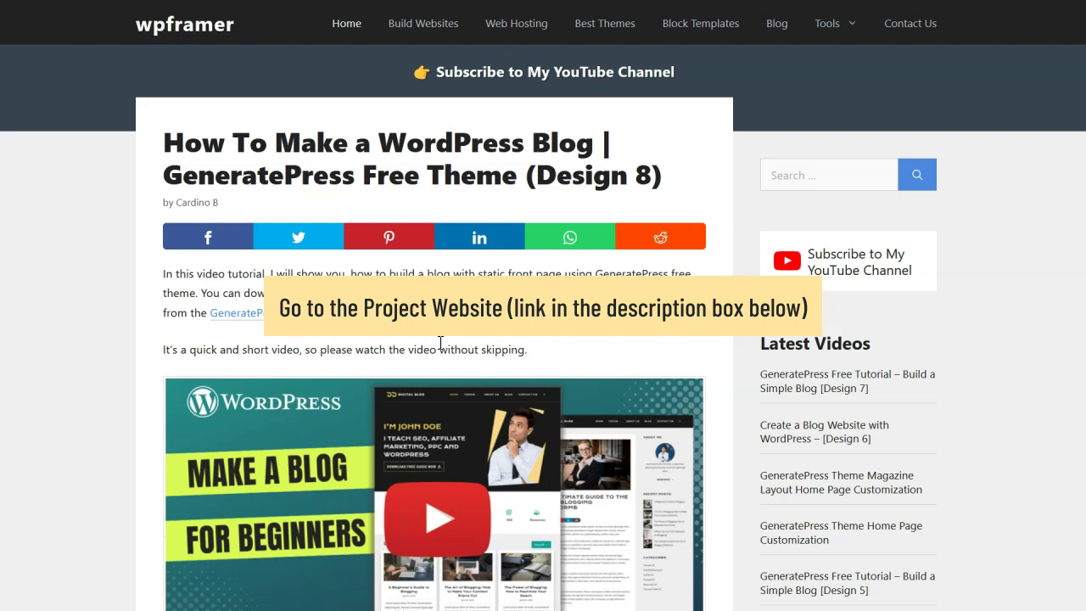
# Step: Copy the Welcome Banner Block code from the wpframer project page
pyautogui.scroll(-10, 440, 342)
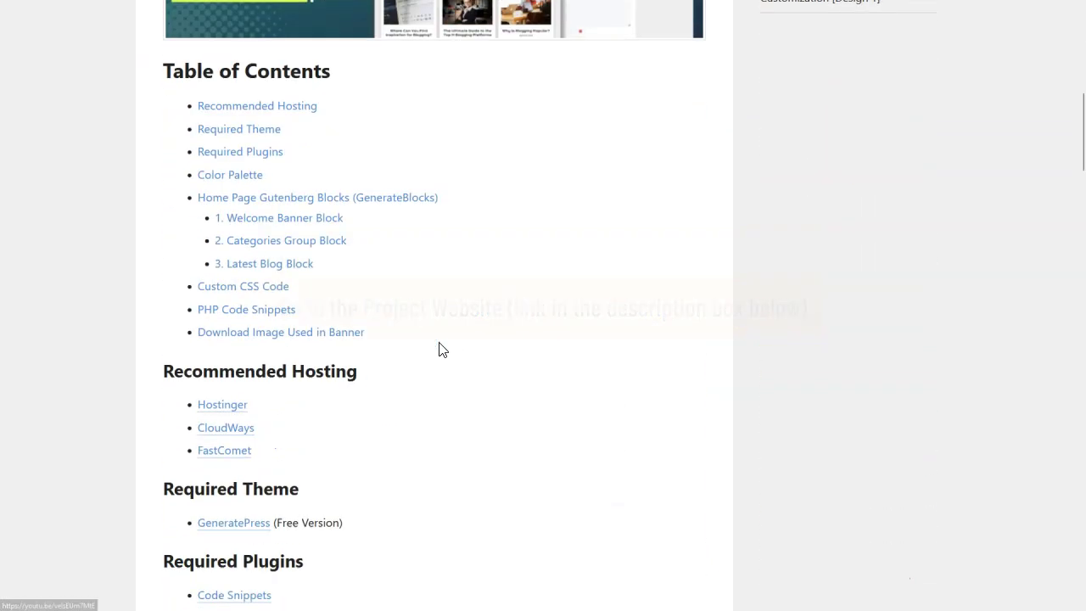
pyautogui.scroll(-11, 441, 349)
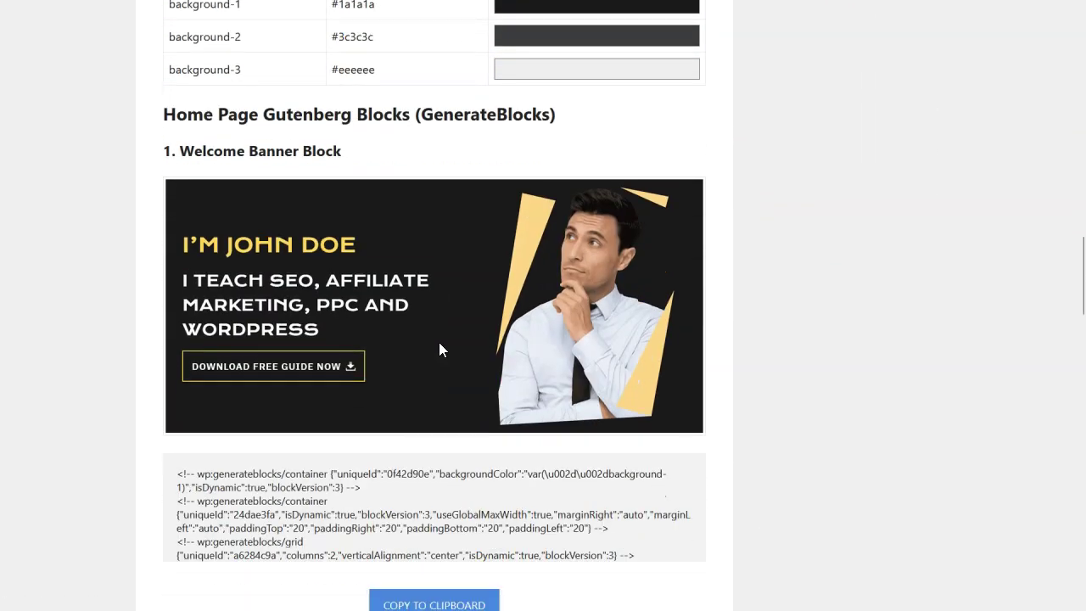
pyautogui.scroll(-3, 439, 348)
pyautogui.click(451, 378)
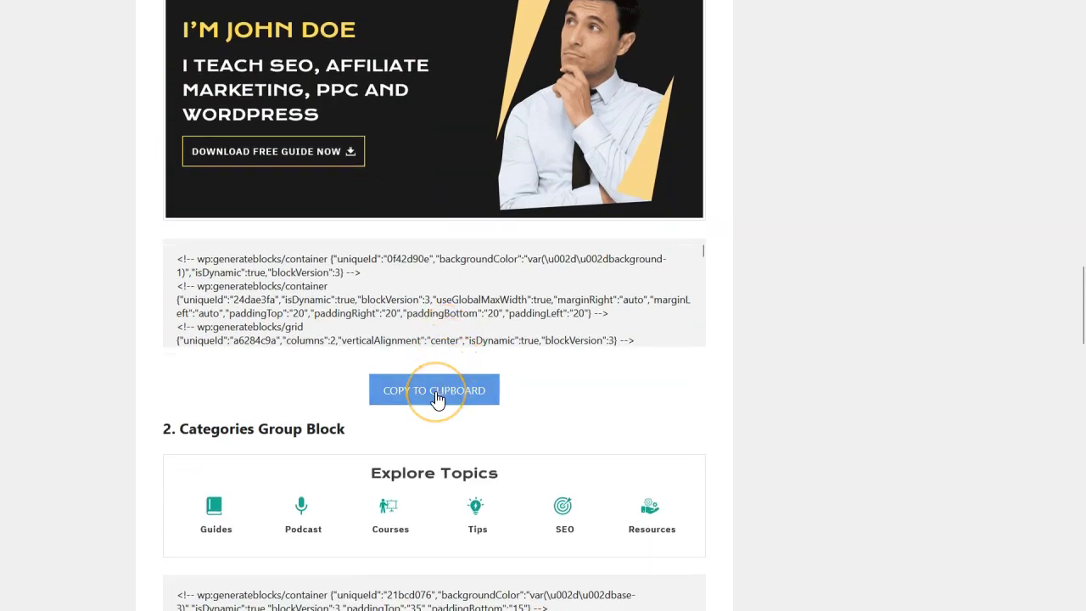
pyautogui.click(433, 392)
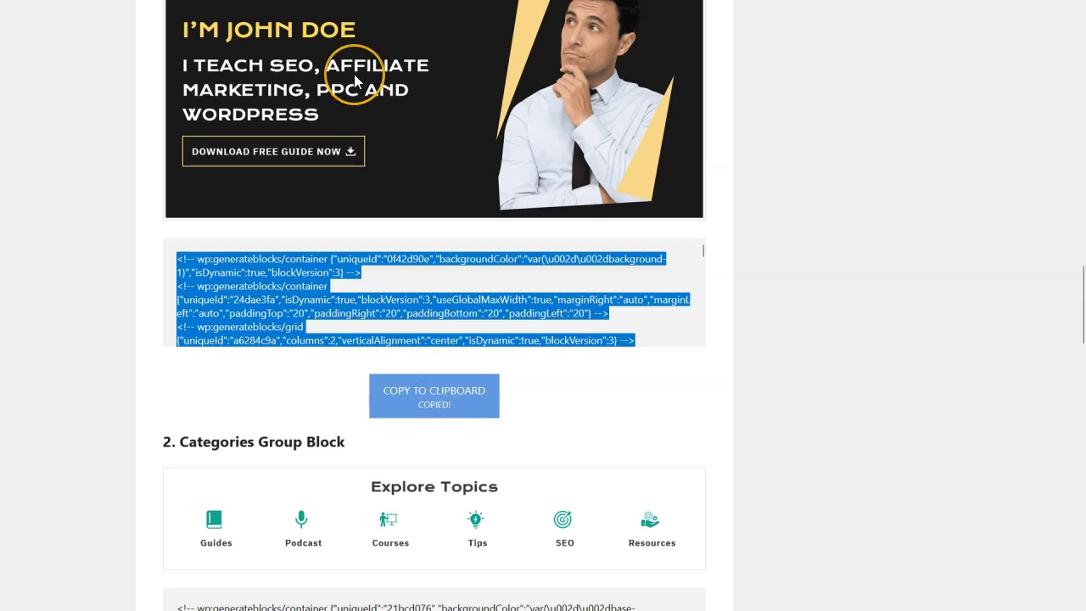
# Step: Paste the copied Welcome Banner code without formatting into the Home page's empty block in WordPress and update the page
pyautogui.click(72, 13)
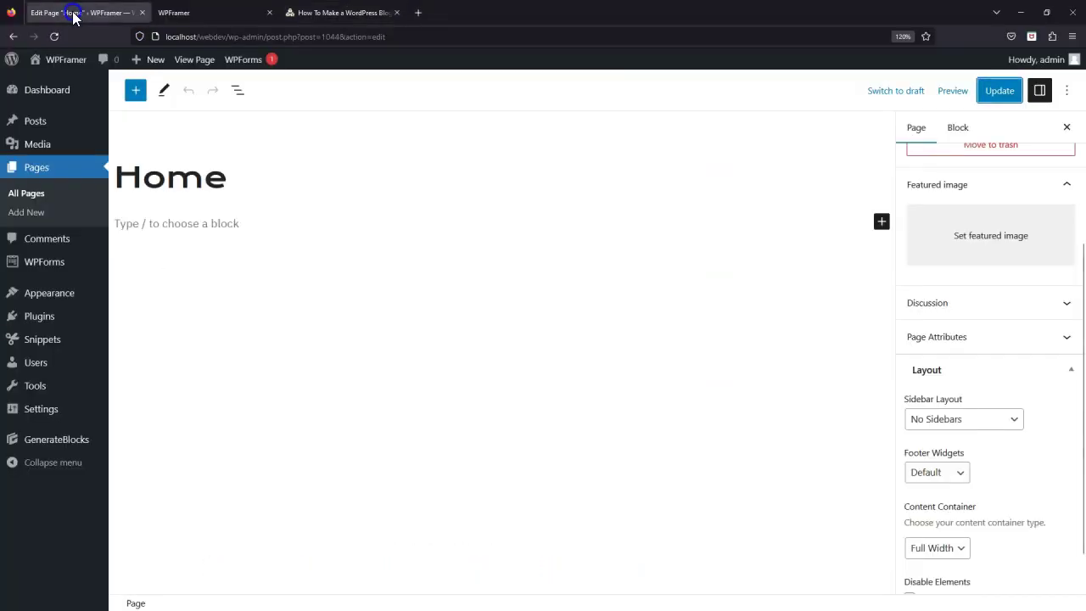
pyautogui.click(237, 223)
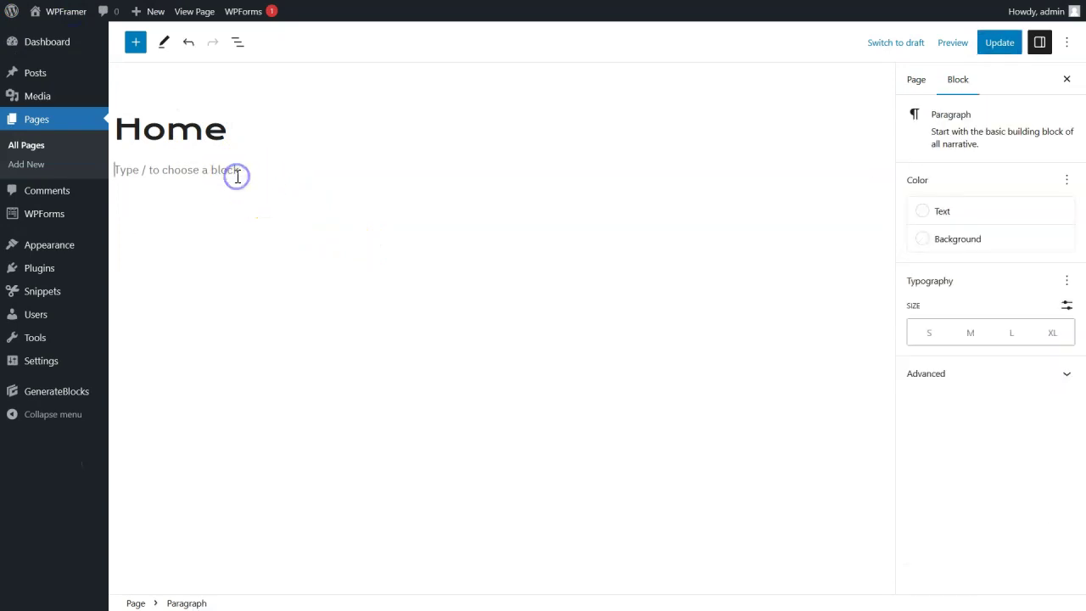
pyautogui.rightClick(237, 170)
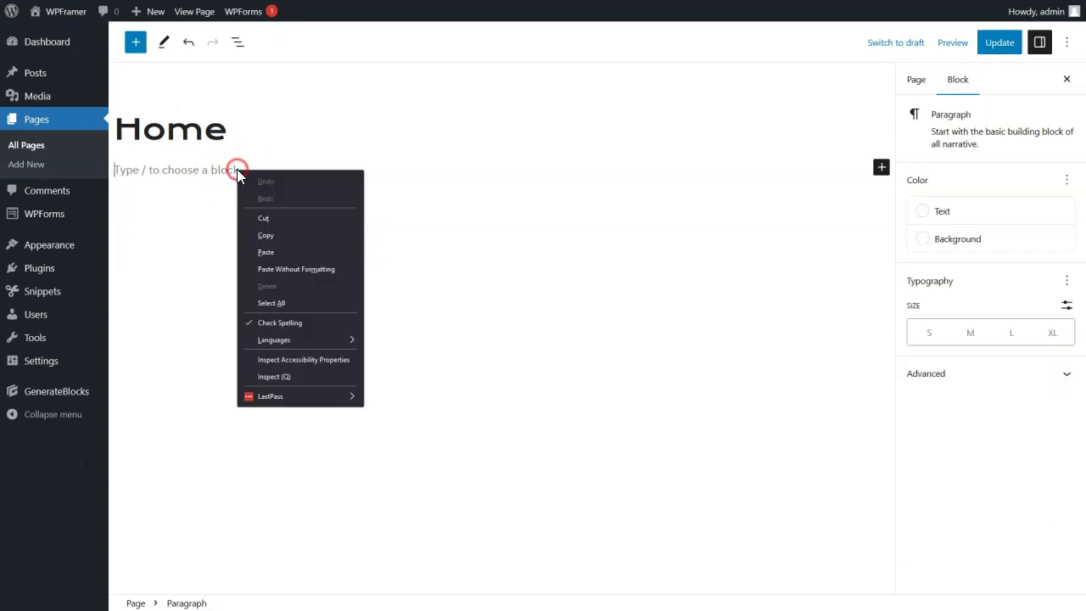
pyautogui.click(296, 270)
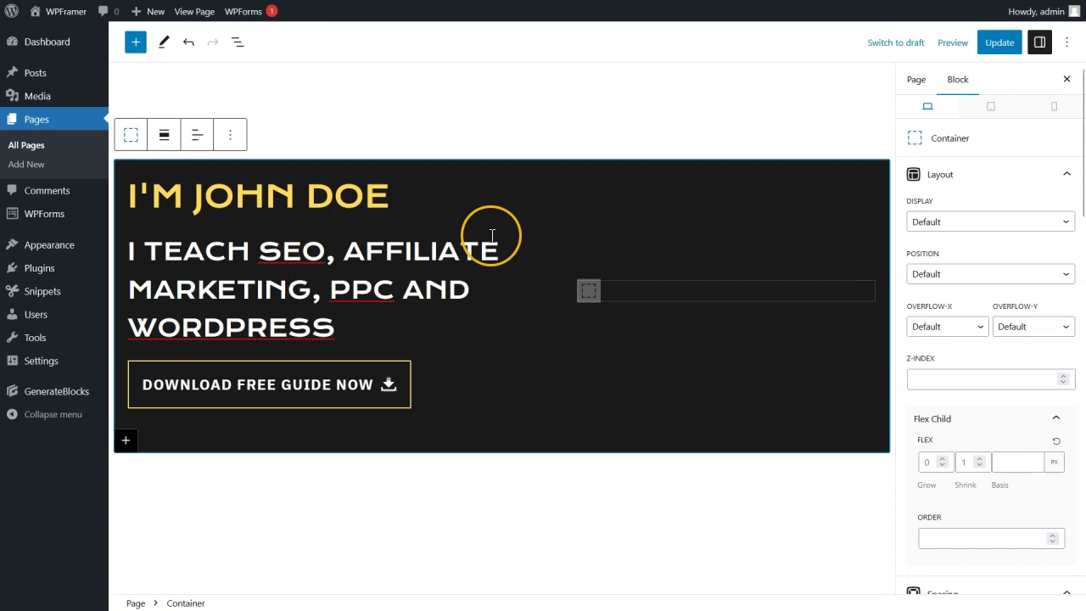
pyautogui.click(996, 45)
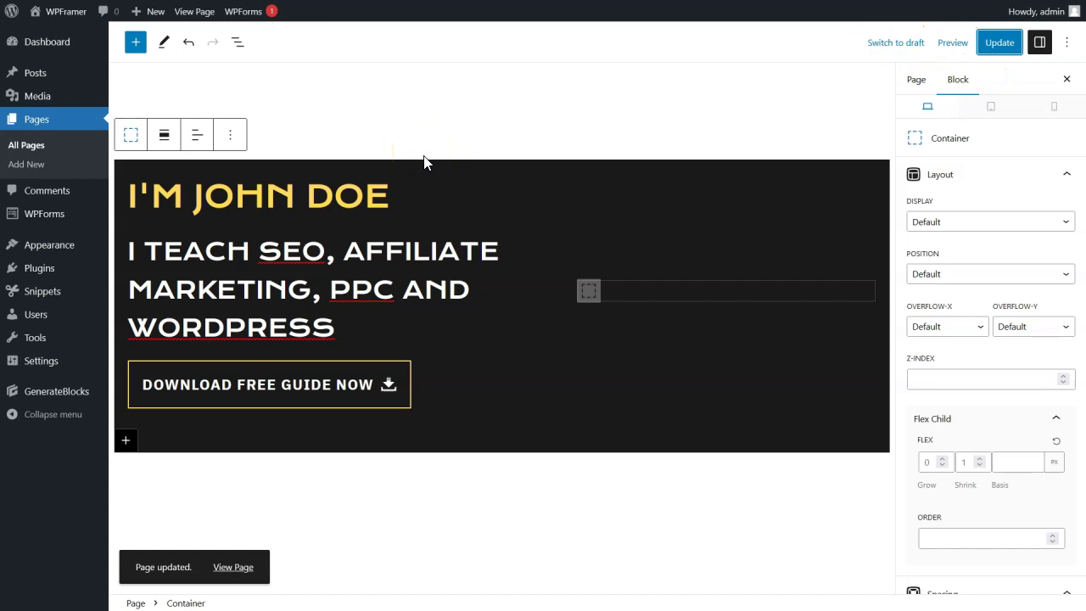
# Step: Switch to the wpframer project page and download the image used in the banner
pyautogui.press('F11')
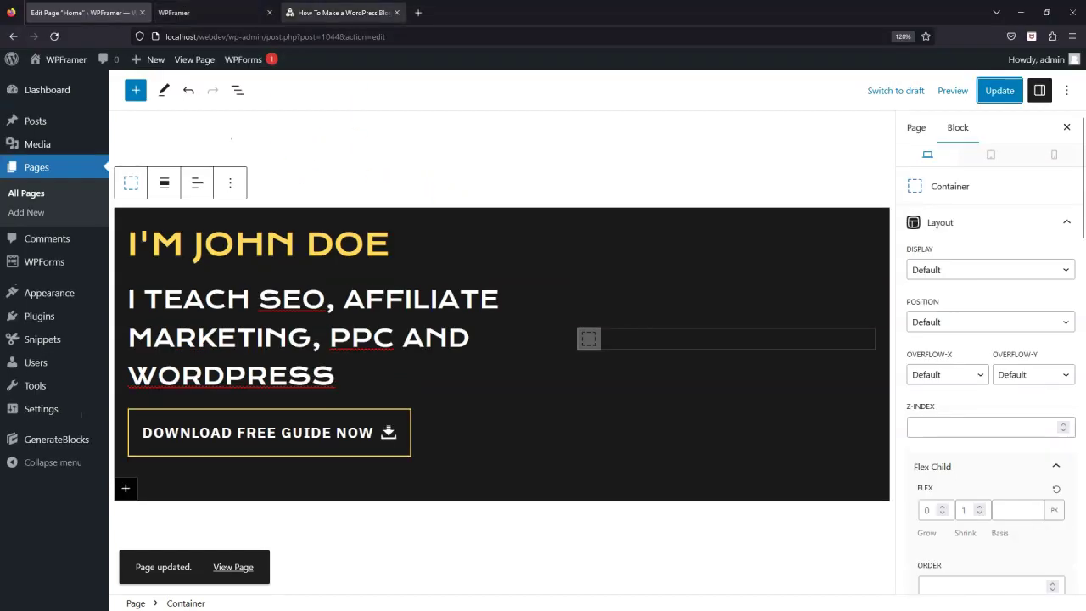
pyautogui.click(325, 11)
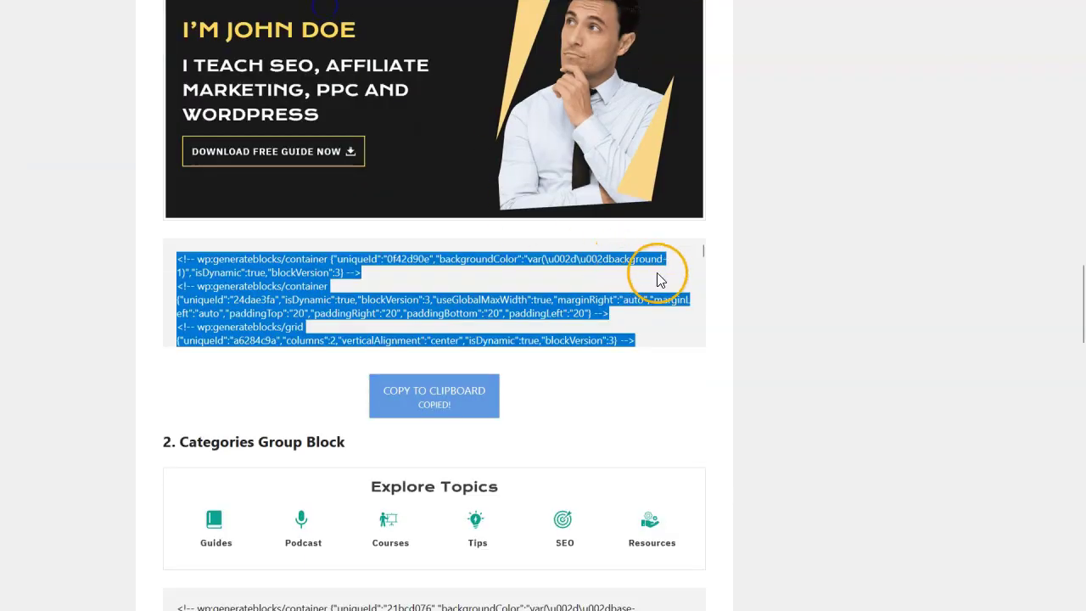
pyautogui.click(664, 254)
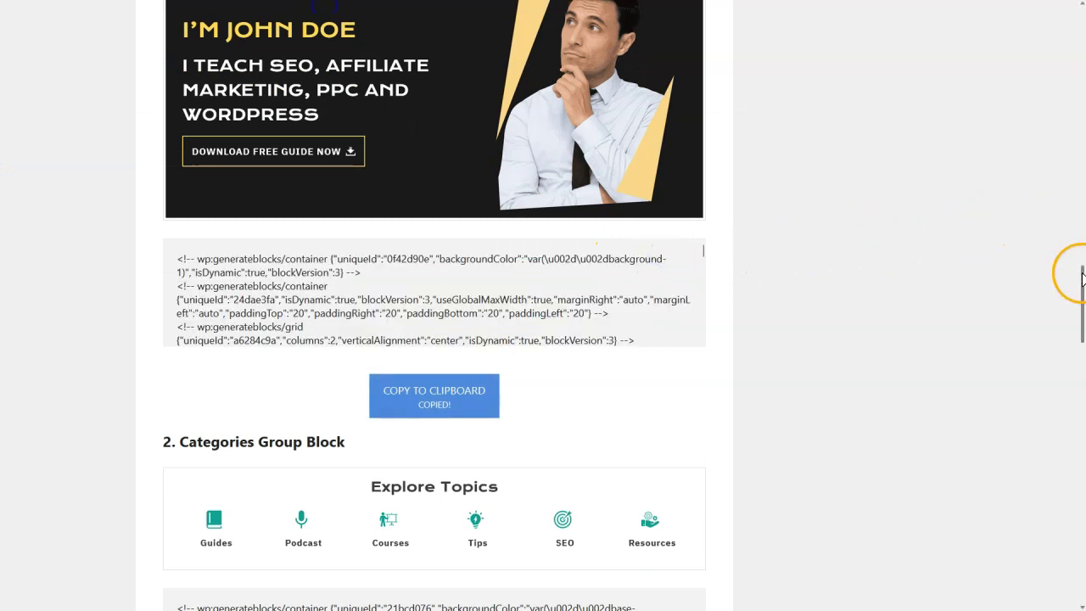
pyautogui.moveTo(1080, 275); pyautogui.dragTo(1081, 536)
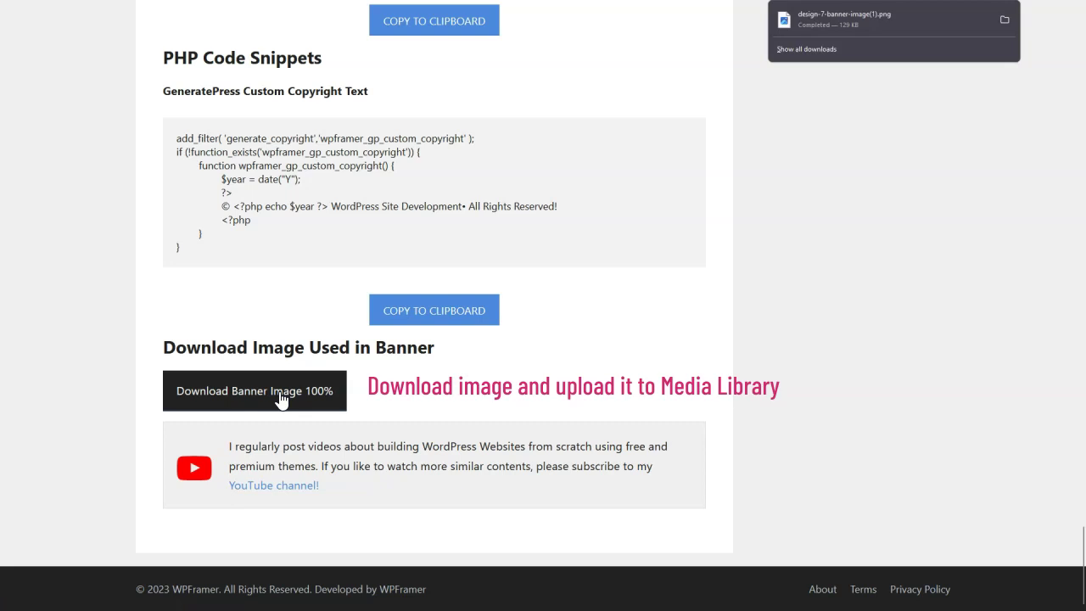
pyautogui.click(588, 396)
pyautogui.click(1081, 550)
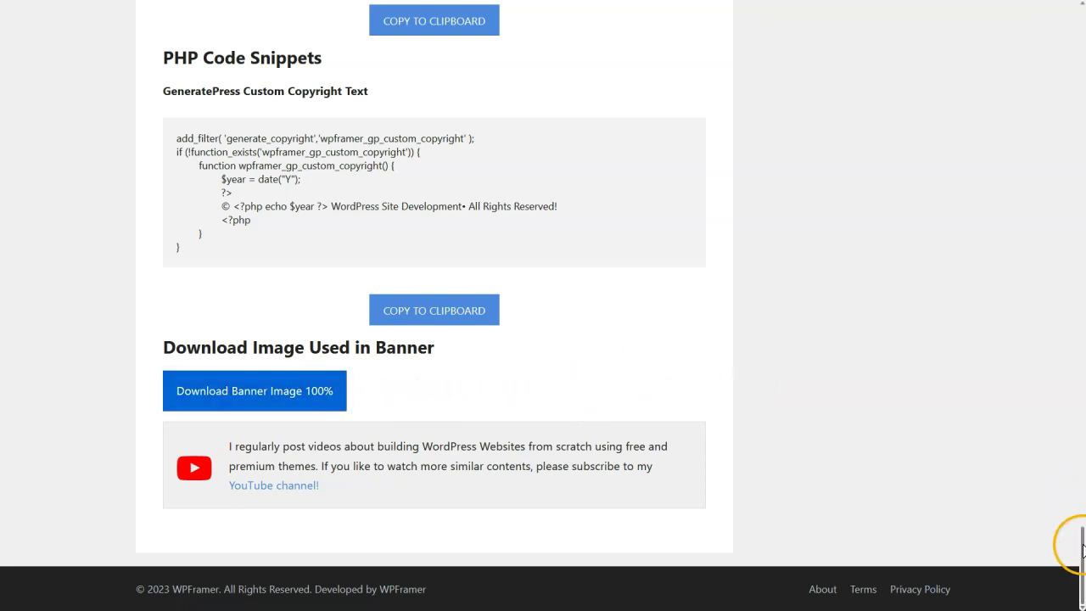
pyautogui.moveTo(1080, 550); pyautogui.dragTo(1082, 31)
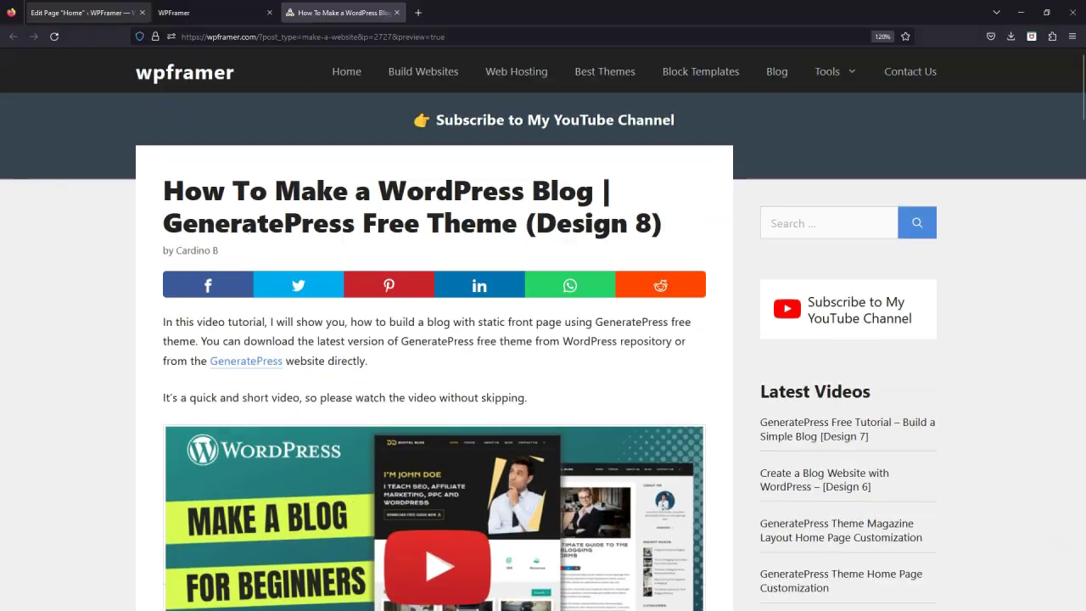
# Step: Return to the WordPress Home page editor and insert a GenerateBlocks Image block in the empty container beside the banner text
pyautogui.click(68, 14)
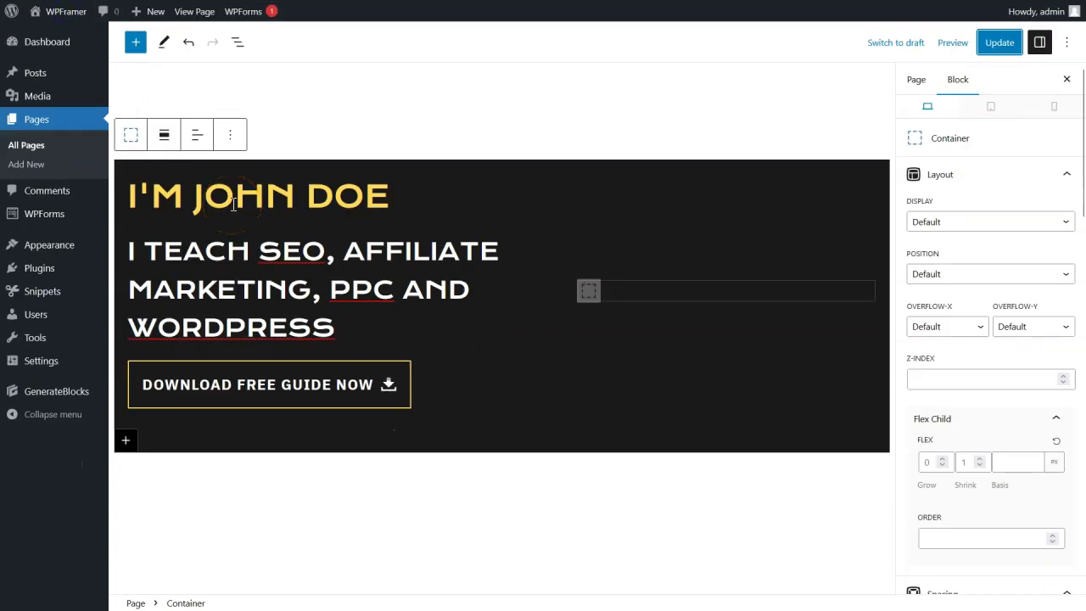
pyautogui.click(592, 293)
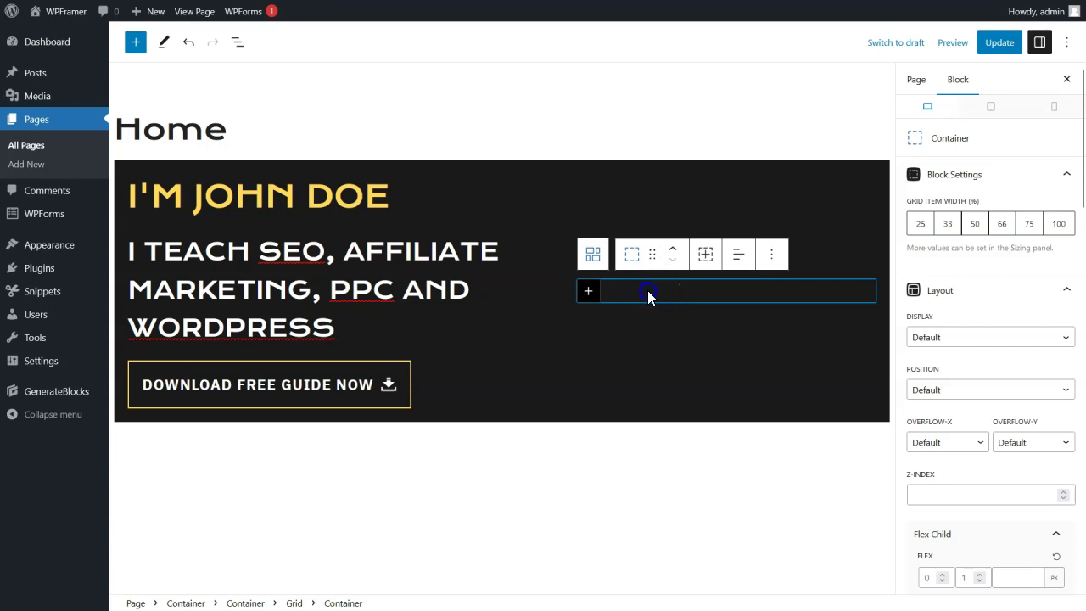
pyautogui.click(588, 291)
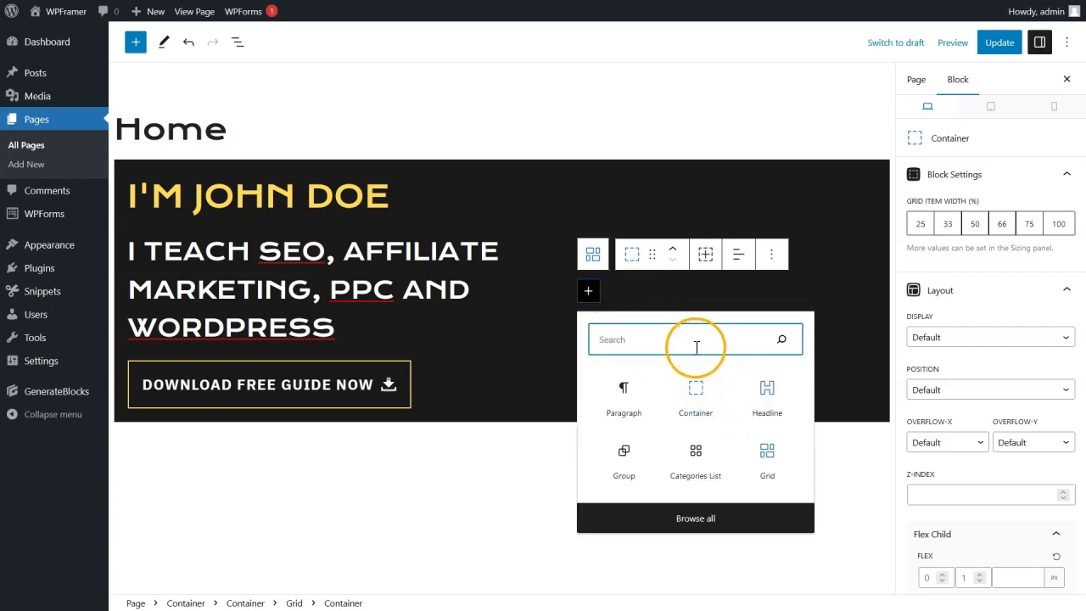
pyautogui.write('im')
pyautogui.click(782, 413)
# Step: Fill the banner's Image block with banner.png from the Media Library and update the page
pyautogui.click(637, 312)
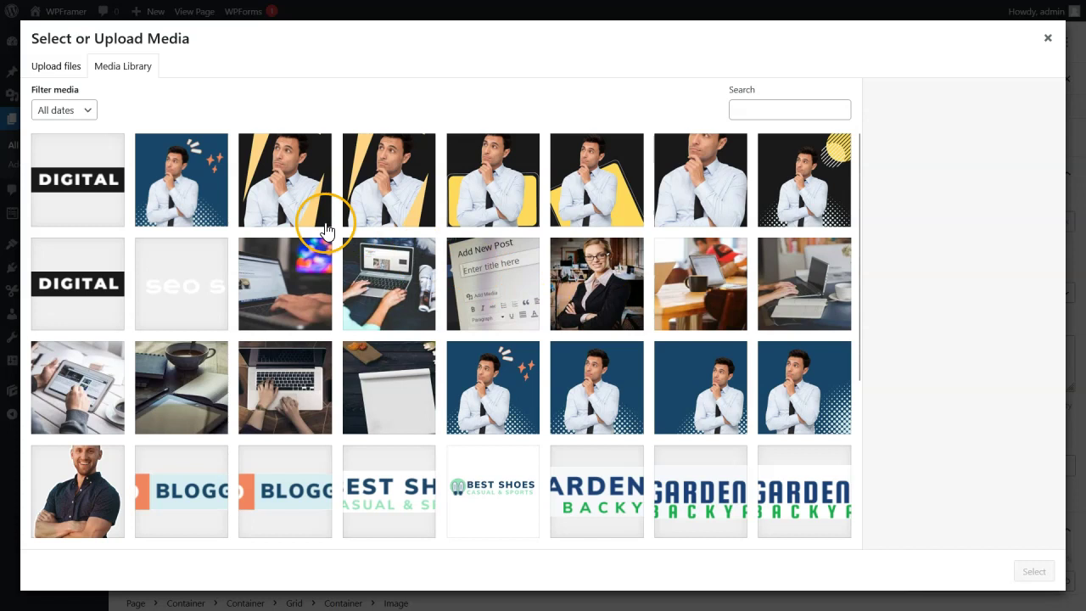
pyautogui.click(282, 191)
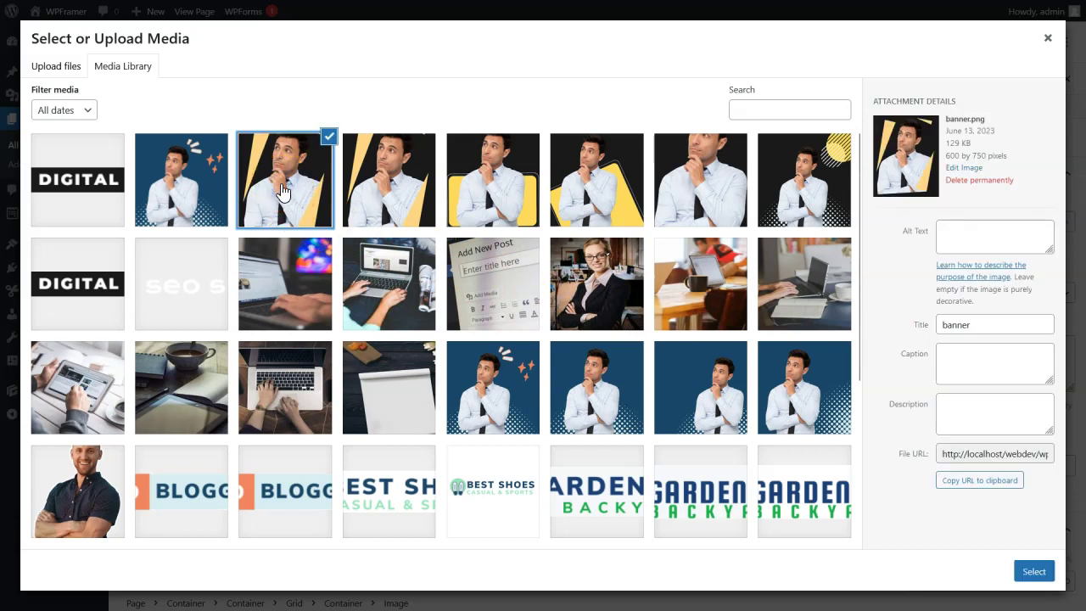
pyautogui.click(289, 192)
pyautogui.click(1033, 573)
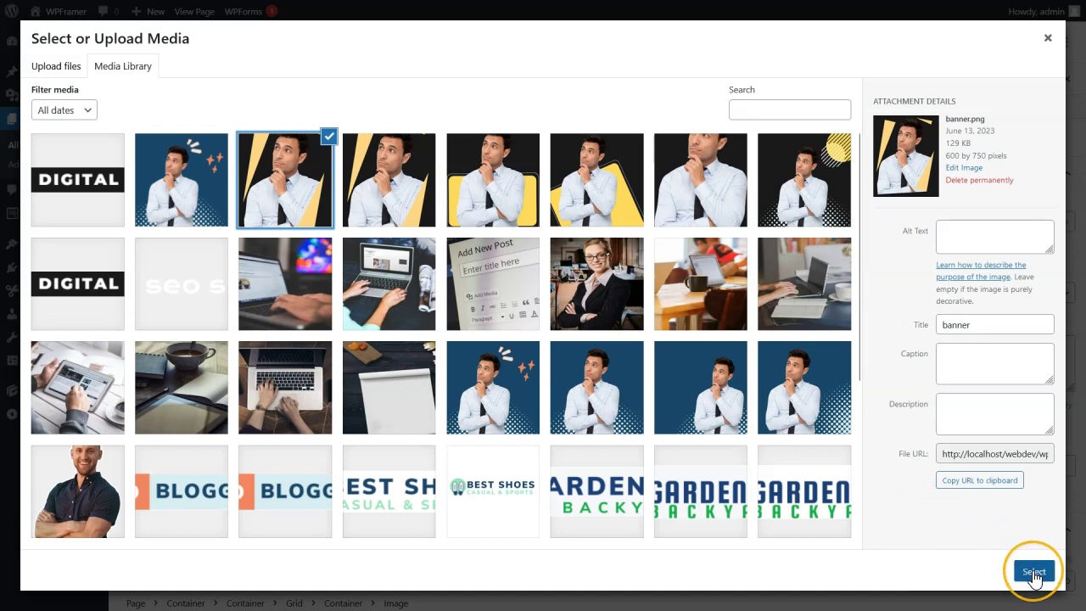
pyautogui.click(1033, 573)
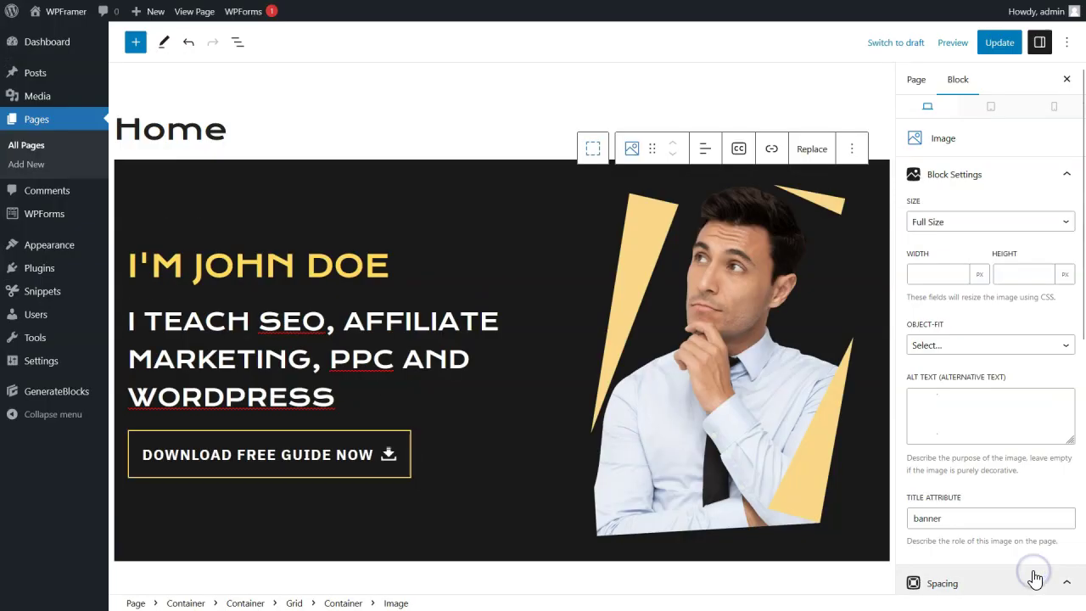
pyautogui.click(998, 56)
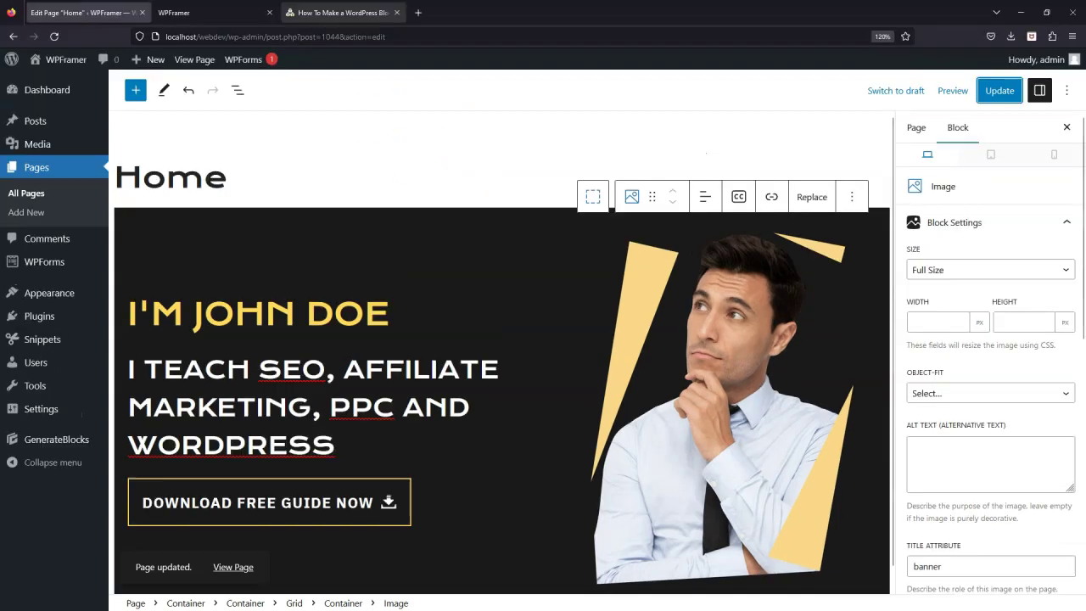
# Step: Copy the Categories Group Block code from the wpframer project page
pyautogui.click(339, 12)
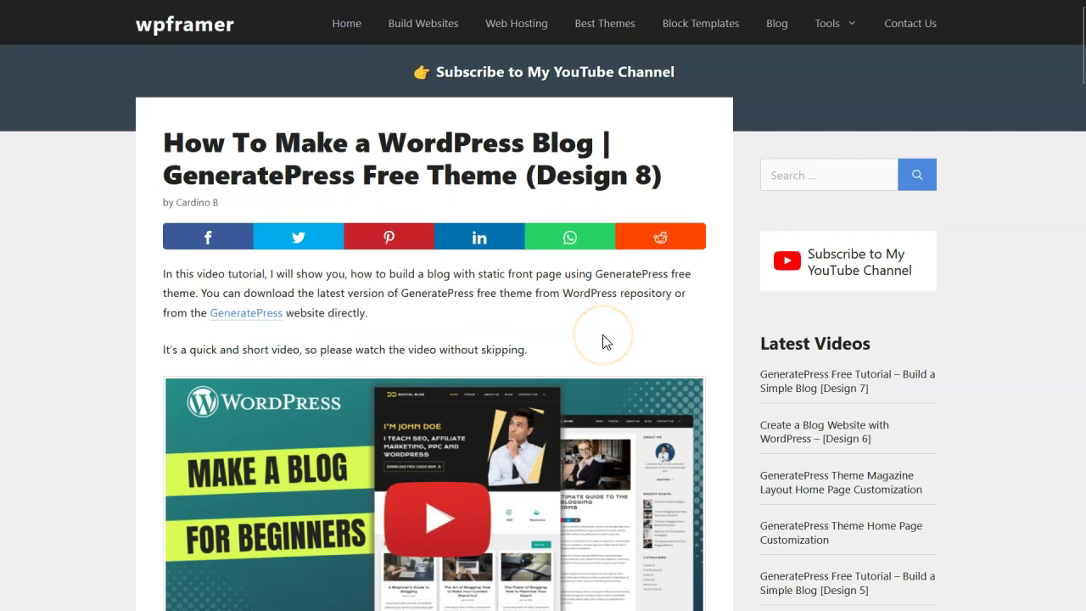
pyautogui.moveTo(1081, 77); pyautogui.dragTo(1078, 352)
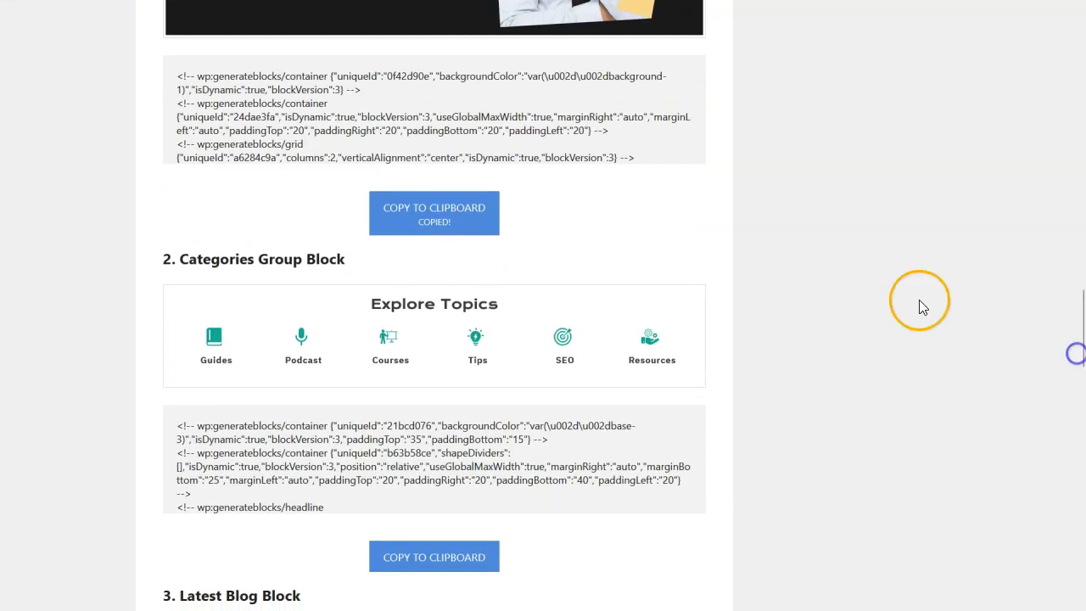
pyautogui.scroll(-1, 831, 303)
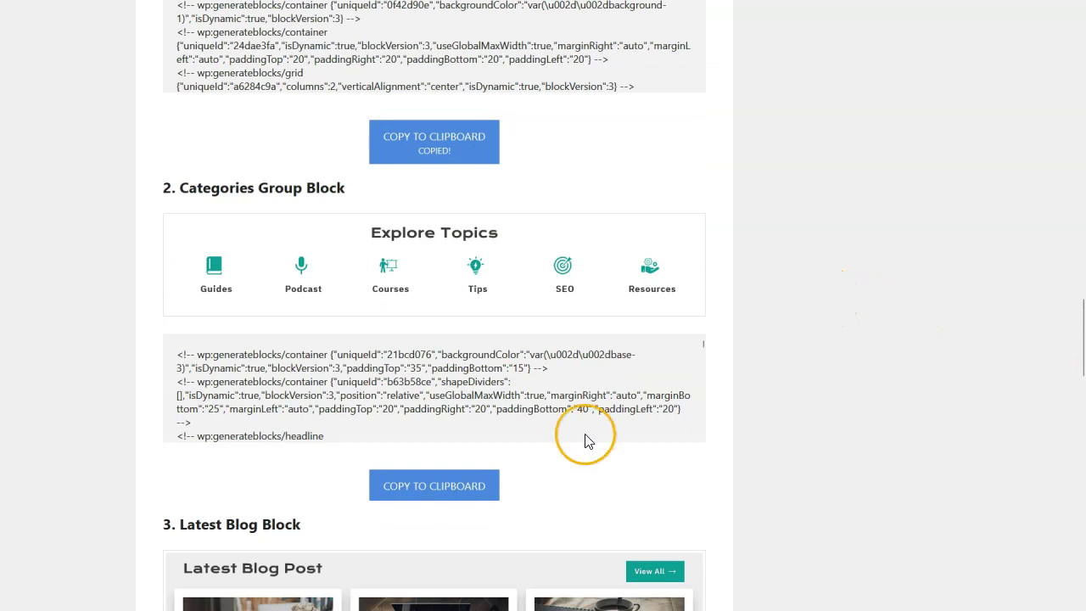
pyautogui.click(450, 489)
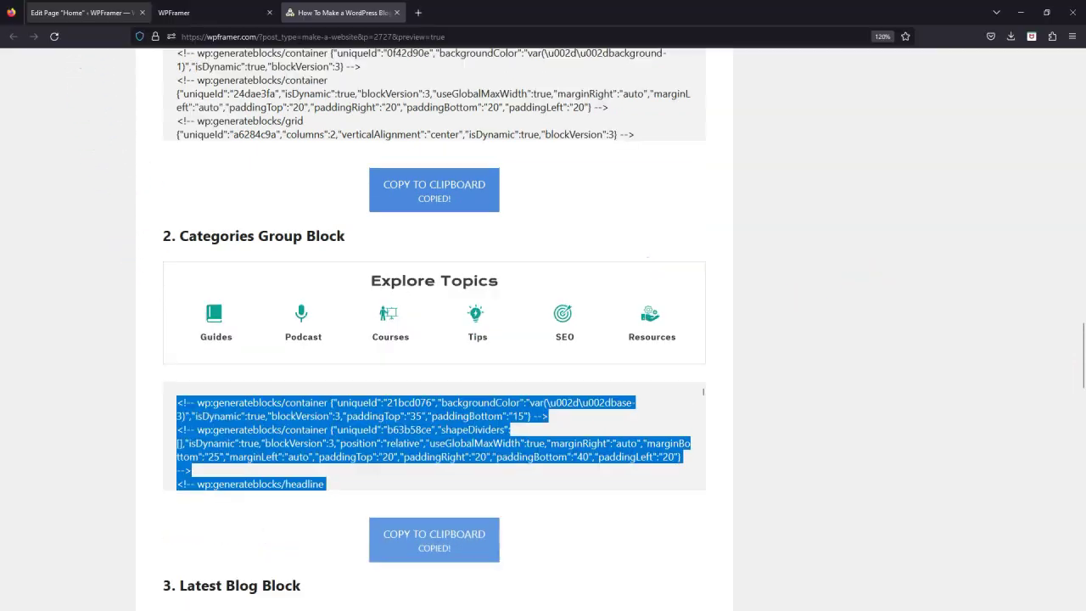
# Step: Add an empty block below the banner on the WordPress Home page and paste the Categories Group code without formatting
pyautogui.click(82, 11)
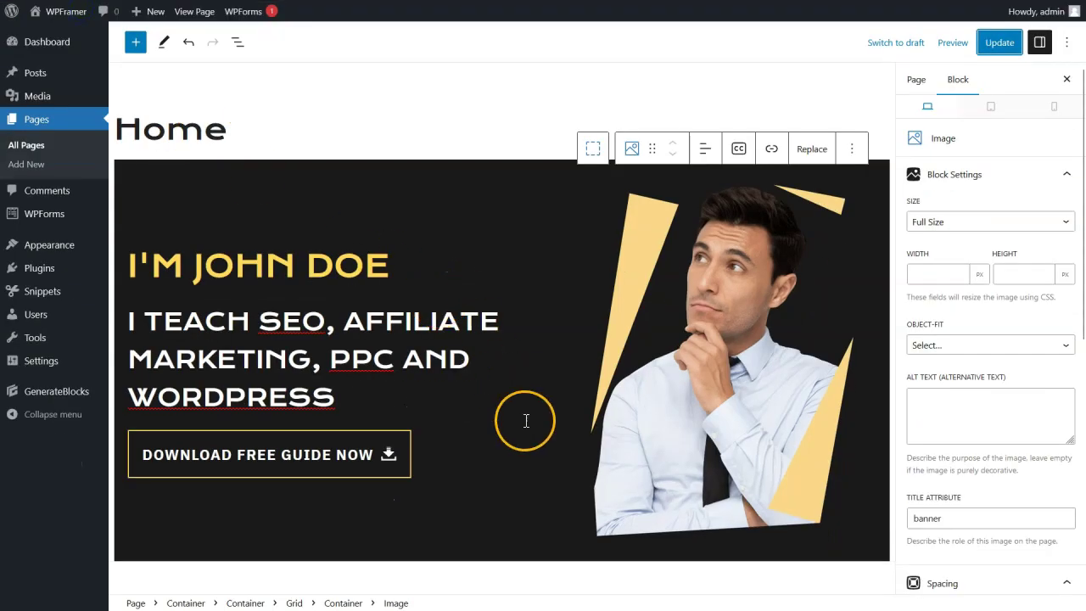
pyautogui.click(622, 575)
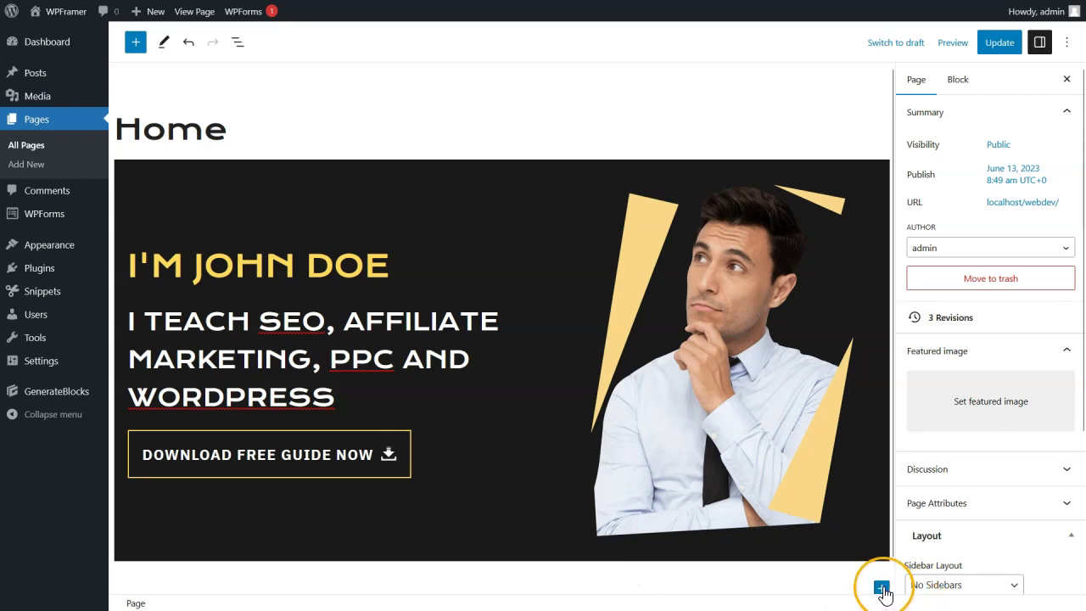
pyautogui.click(874, 586)
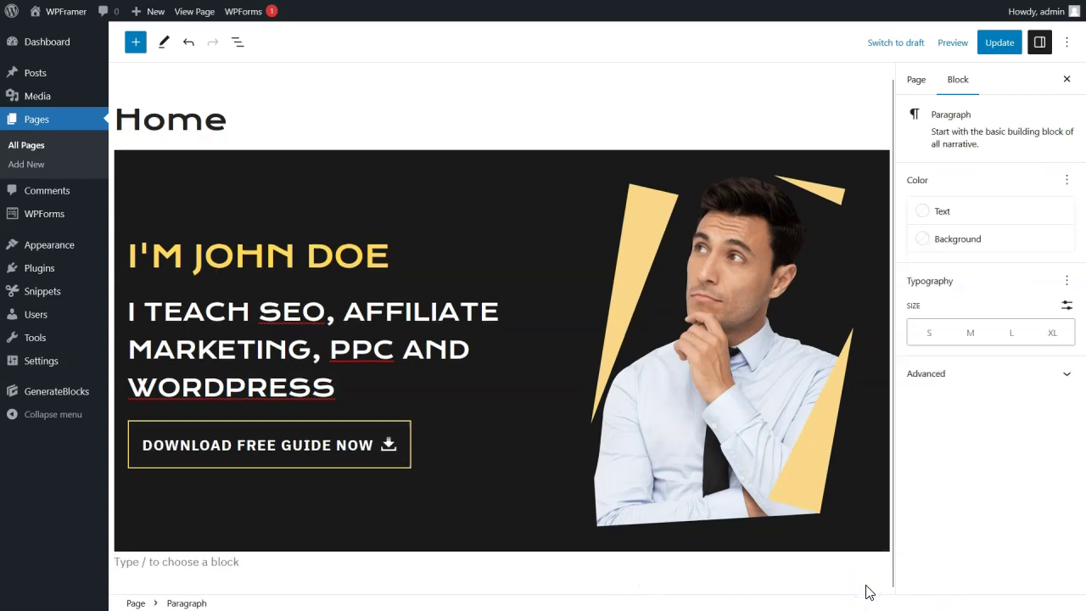
pyautogui.rightClick(229, 555)
pyautogui.click(286, 417)
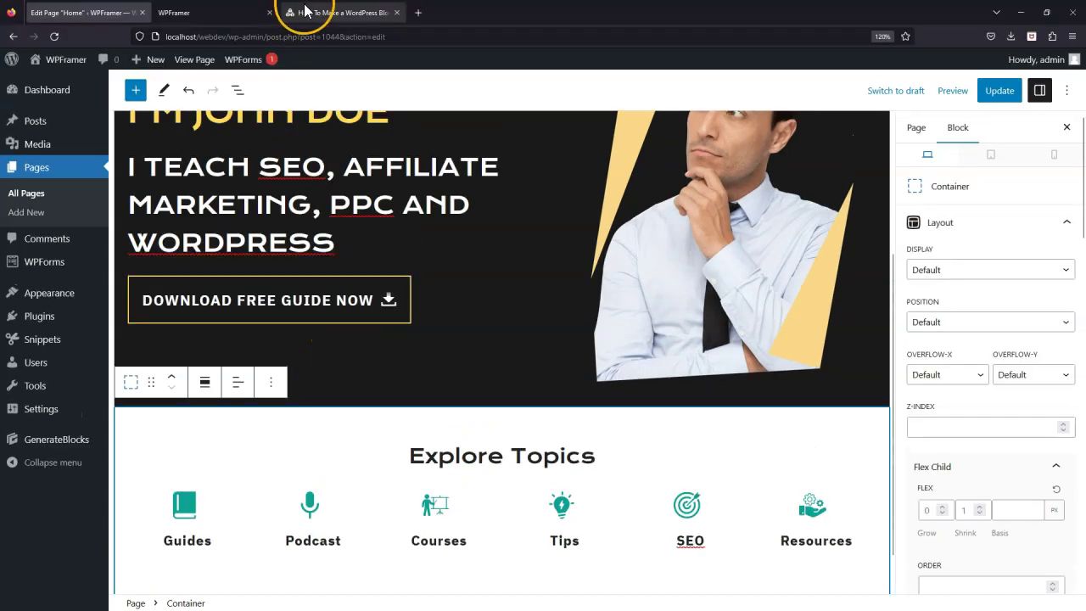
# Step: Copy the Latest Blog Block code from the wpframer project page
pyautogui.click(305, 12)
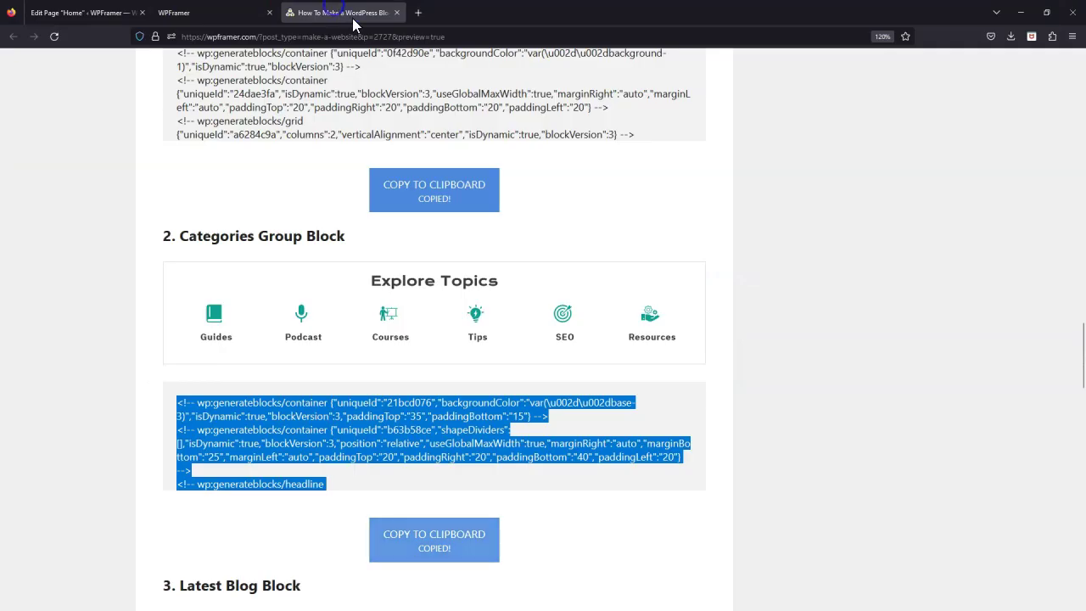
pyautogui.click(902, 450)
pyautogui.scroll(-5, 589, 424)
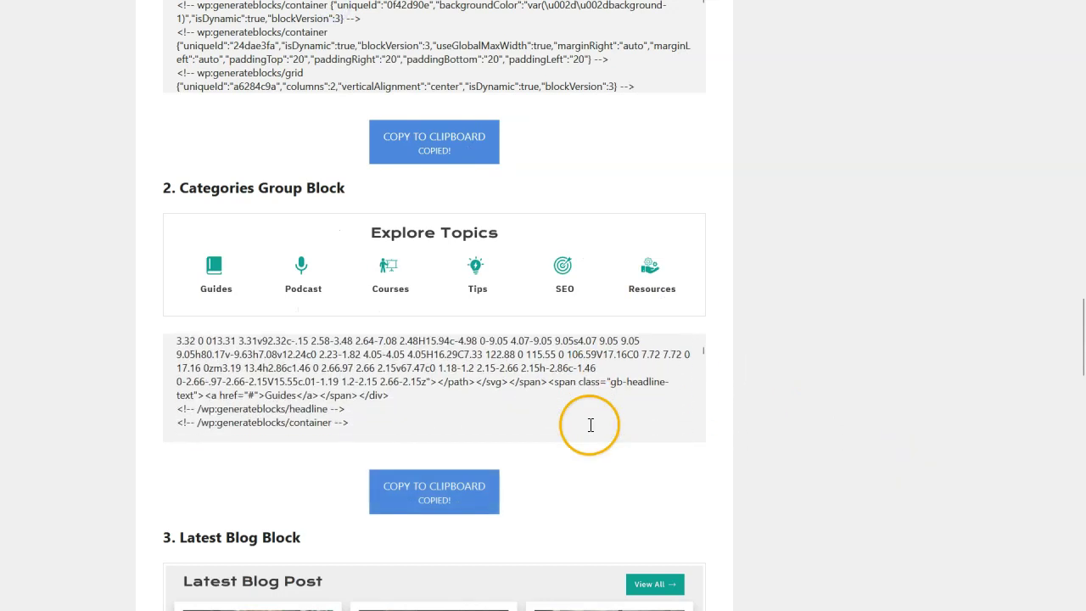
pyautogui.scroll(-2, 642, 461)
pyautogui.scroll(-3, 766, 479)
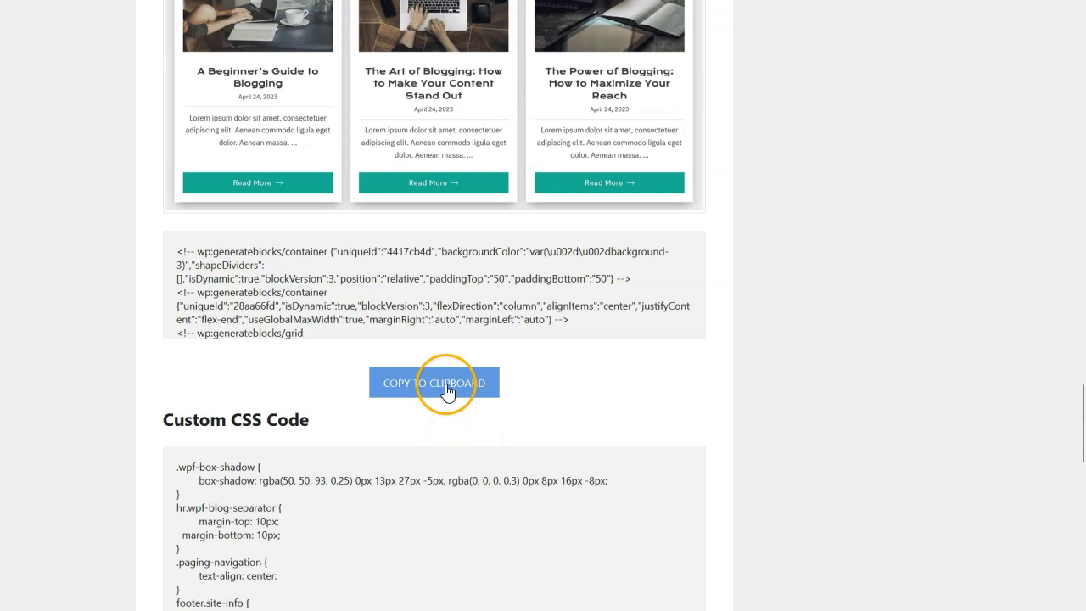
pyautogui.click(447, 396)
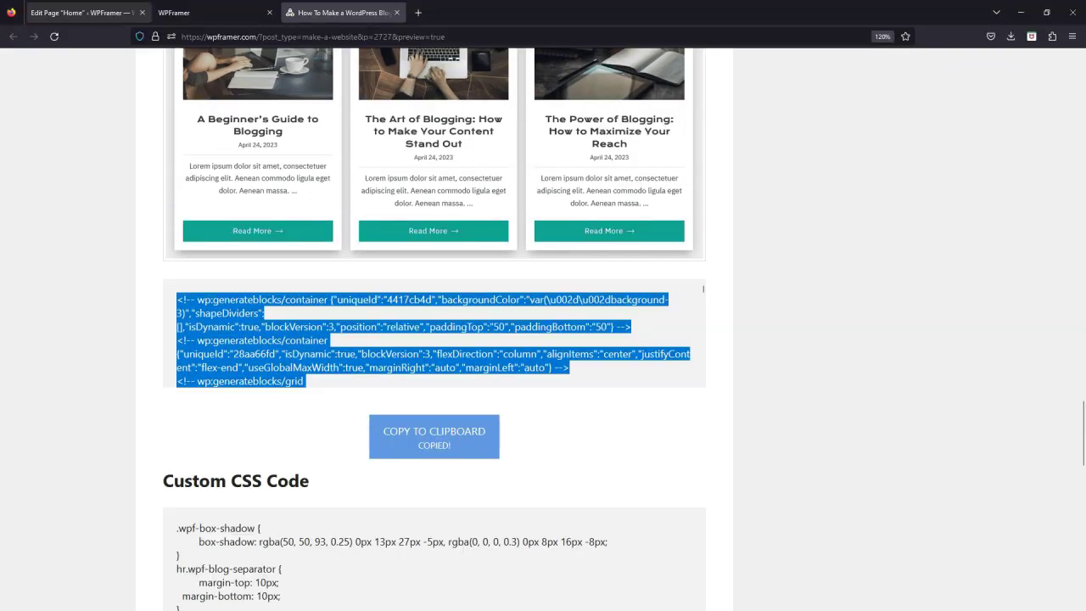
# Step: Paste the Latest Blog code without formatting into a new block below Explore Topics on the WordPress Home page, then update the page
pyautogui.click(68, 10)
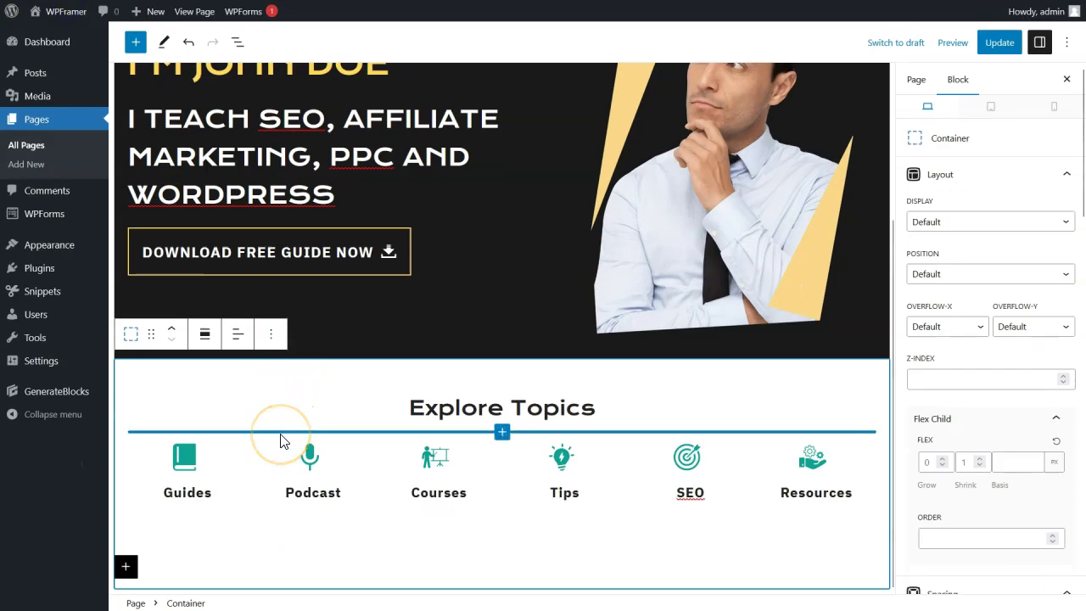
pyautogui.click(872, 594)
pyautogui.click(880, 563)
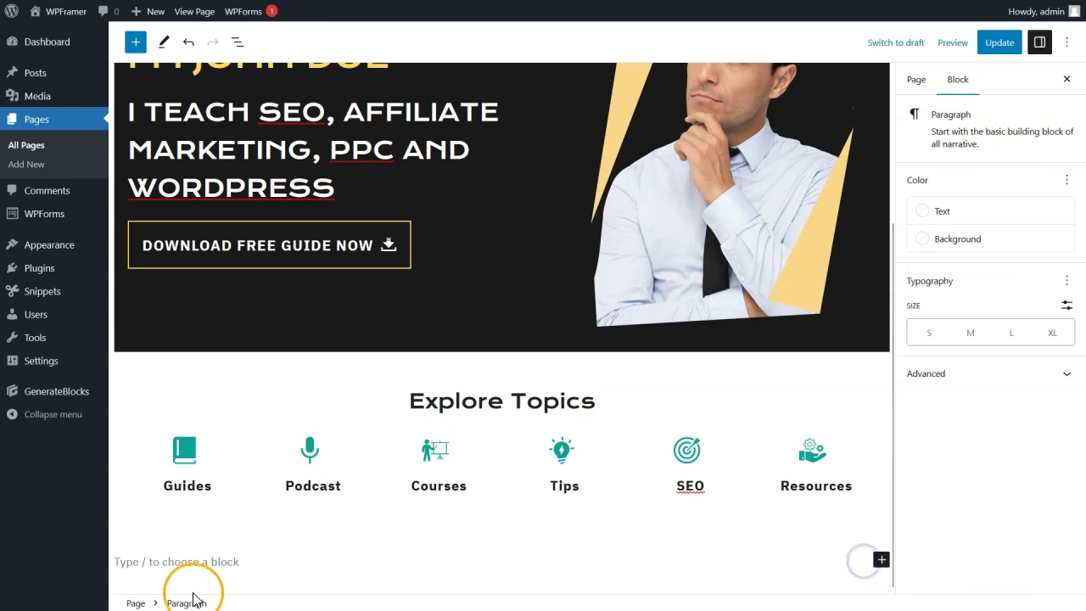
pyautogui.rightClick(189, 561)
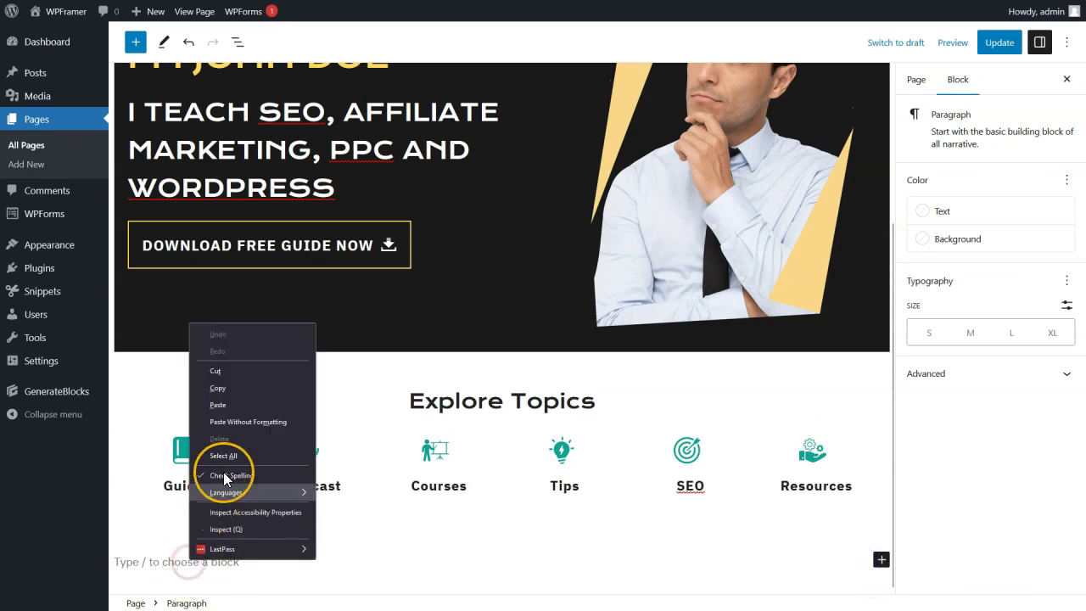
pyautogui.click(252, 422)
pyautogui.scroll(-3, 283, 480)
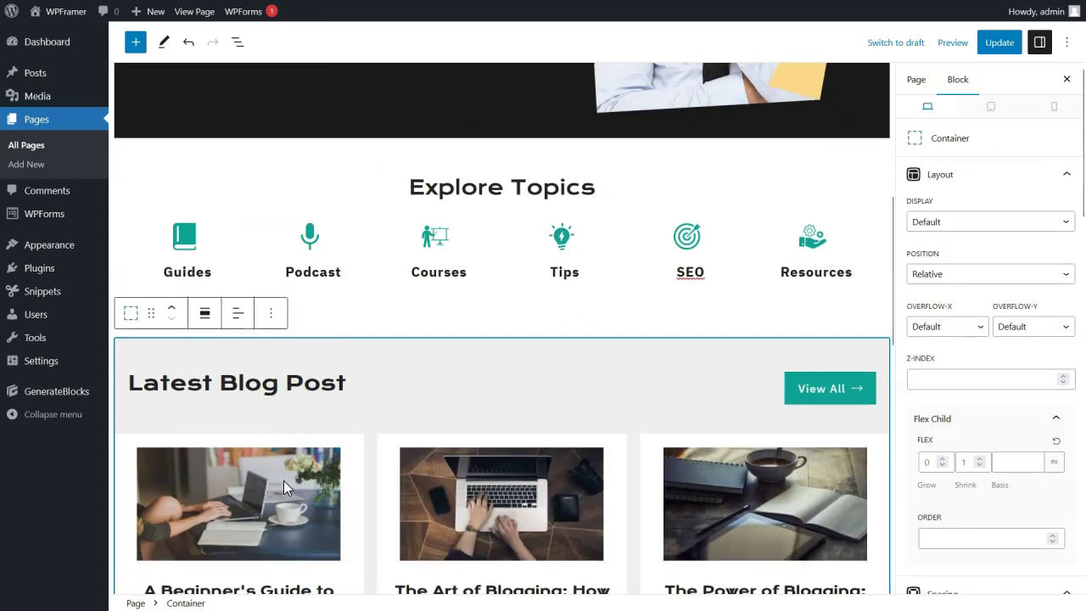
pyautogui.scroll(-6, 283, 480)
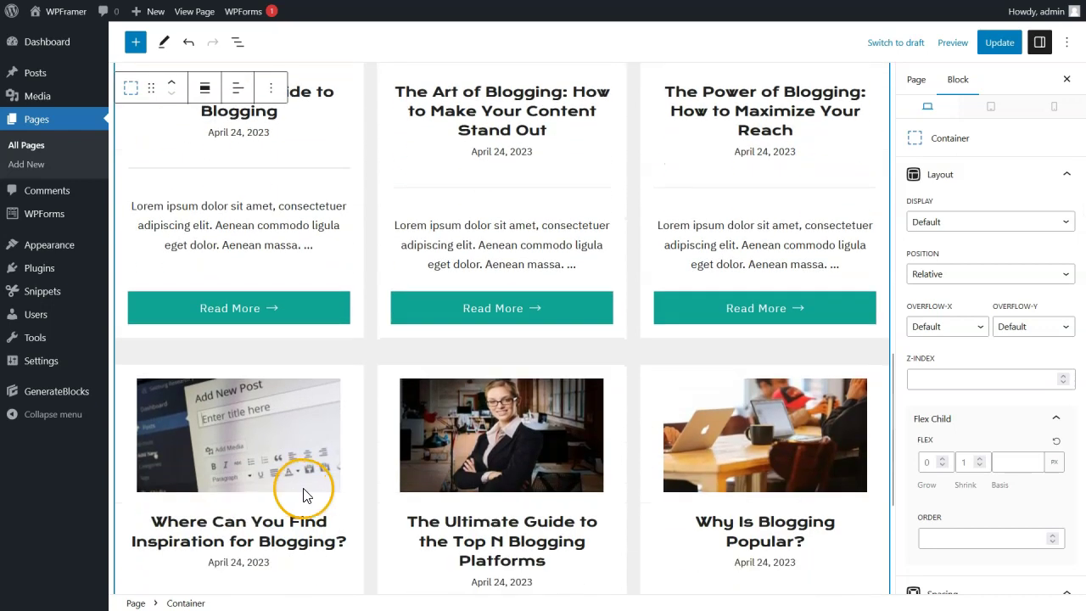
pyautogui.click(999, 47)
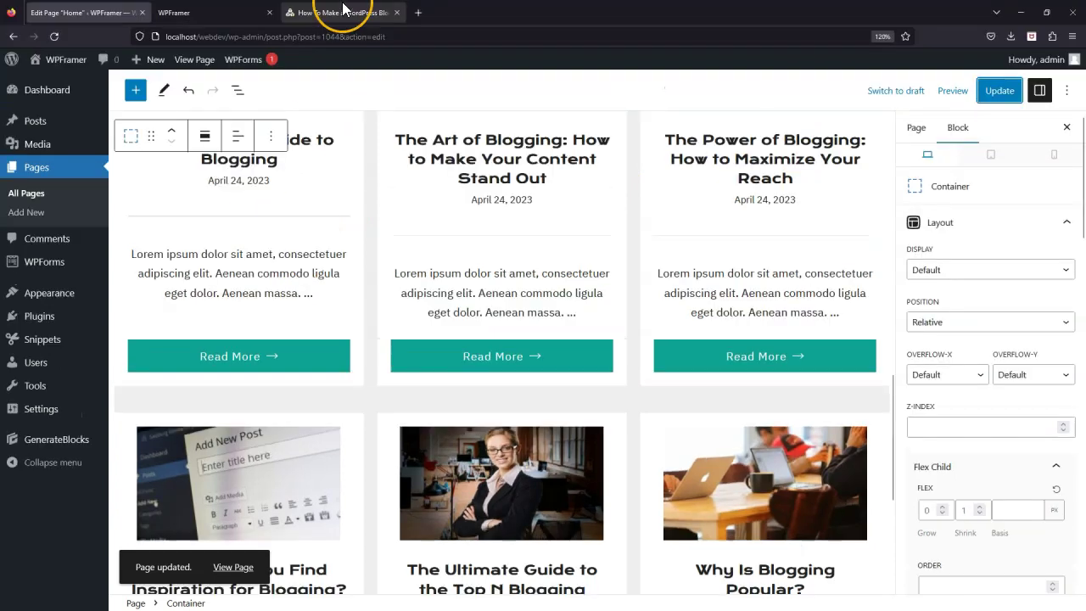
# Step: Copy the Custom CSS Code from the wpframer project page
pyautogui.click(340, 7)
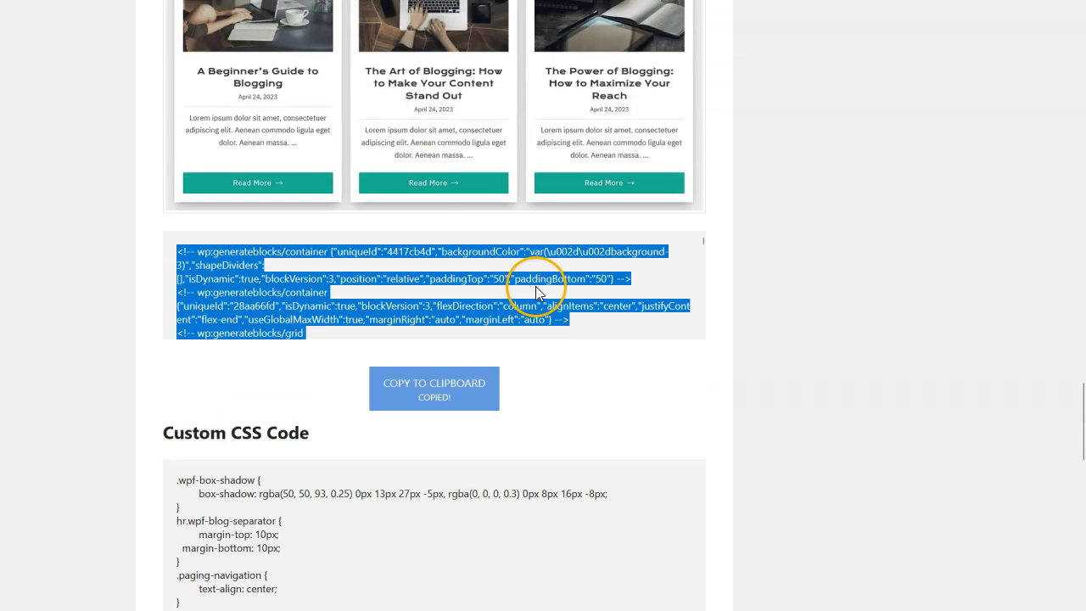
pyautogui.moveTo(686, 383); pyautogui.dragTo(771, 404)
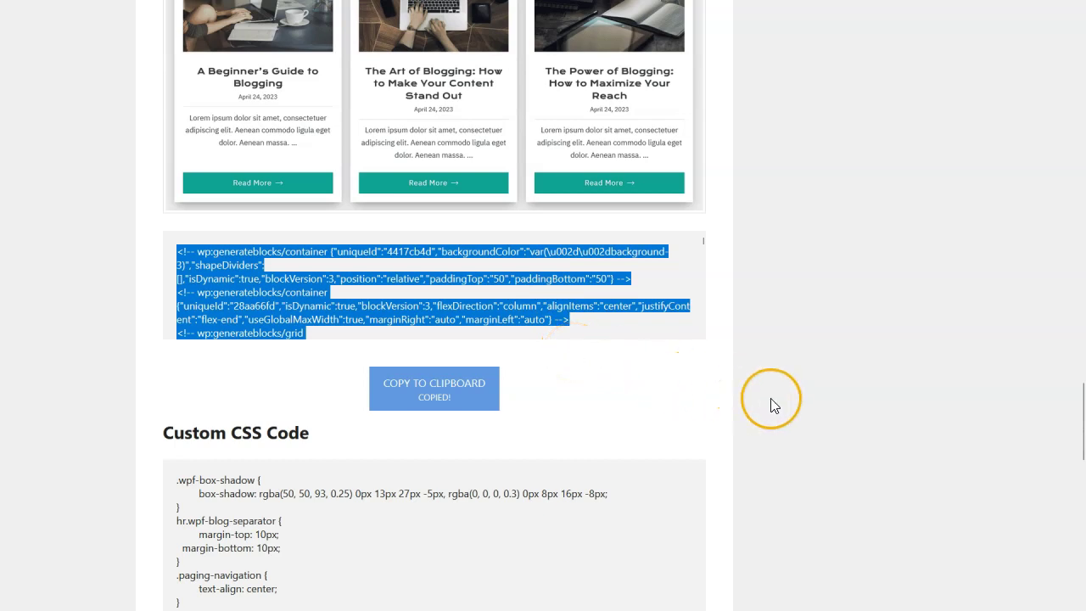
pyautogui.scroll(-8, 771, 405)
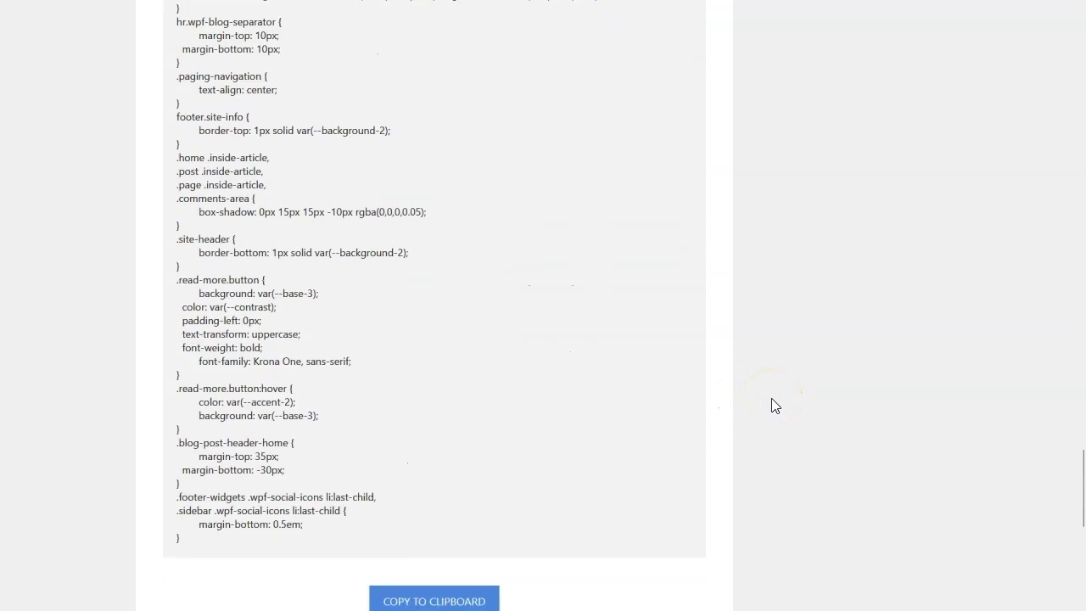
pyautogui.click(448, 397)
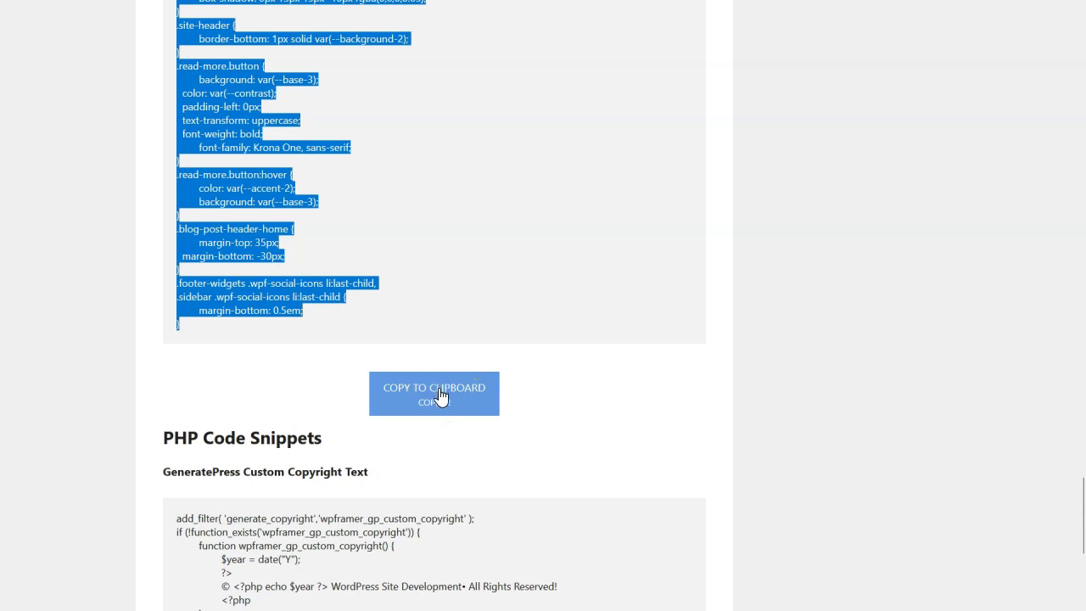
# Step: Paste the copied CSS into the Additional CSS of the WordPress theme Customizer and publish the change
pyautogui.click(75, 18)
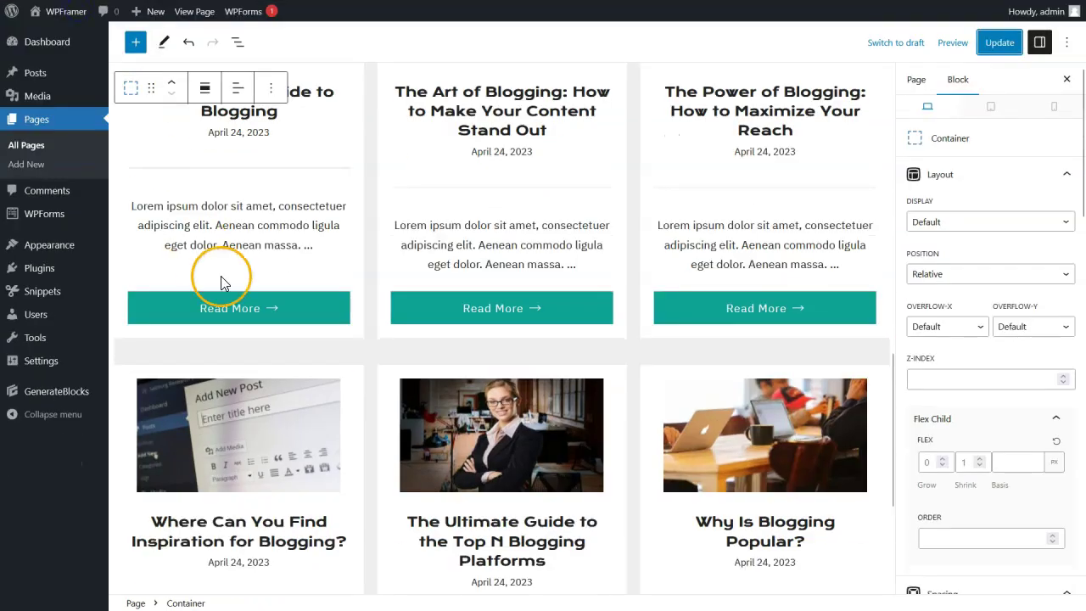
pyautogui.moveTo(73, 256)
pyautogui.click(148, 267)
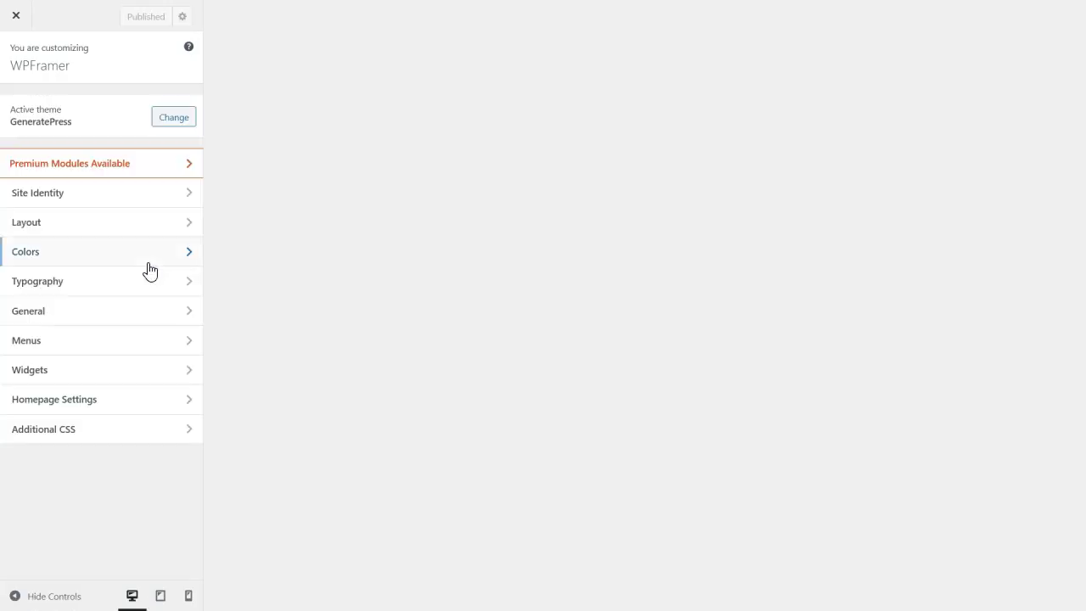
pyautogui.click(115, 416)
pyautogui.click(110, 430)
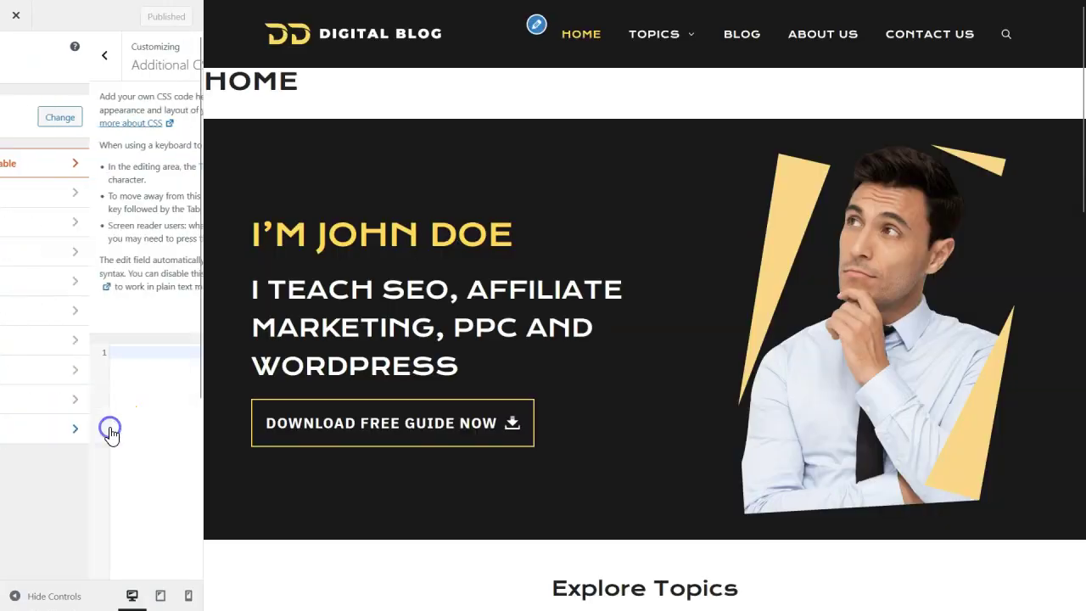
pyautogui.rightClick(74, 353)
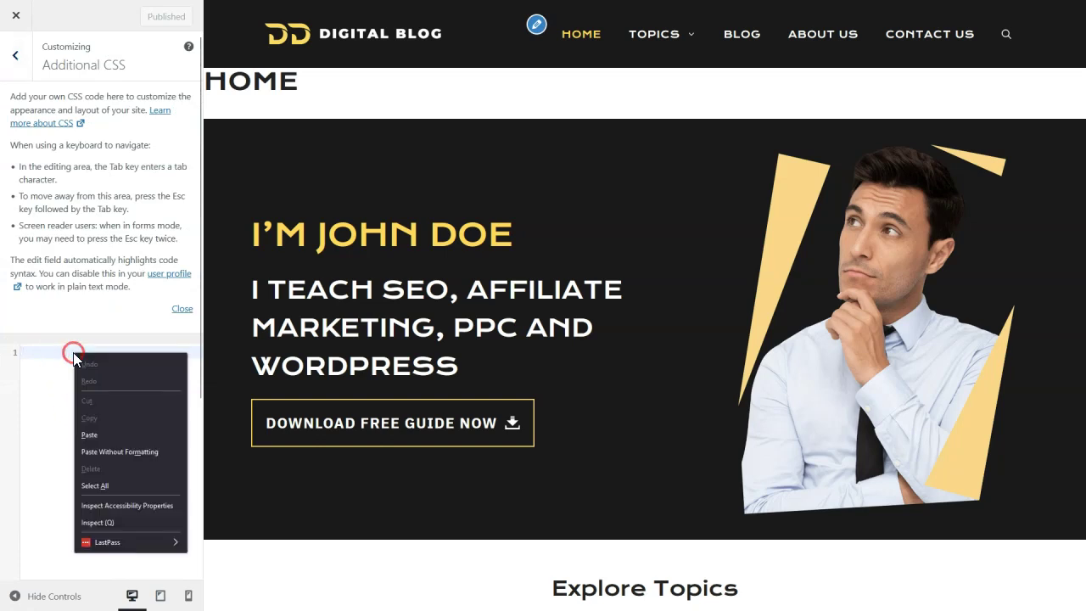
pyautogui.click(89, 435)
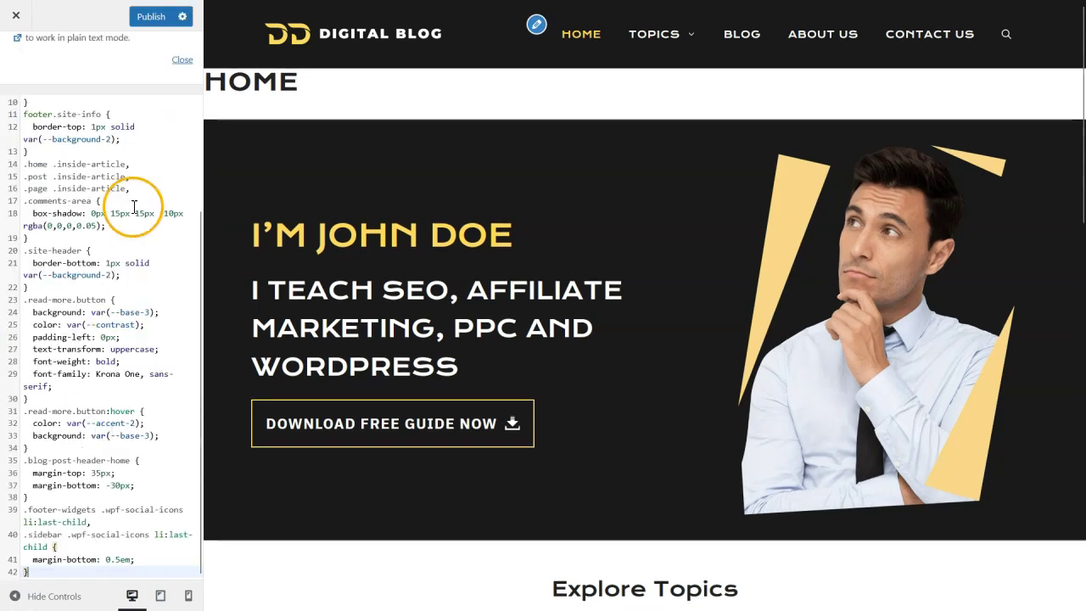
pyautogui.click(151, 20)
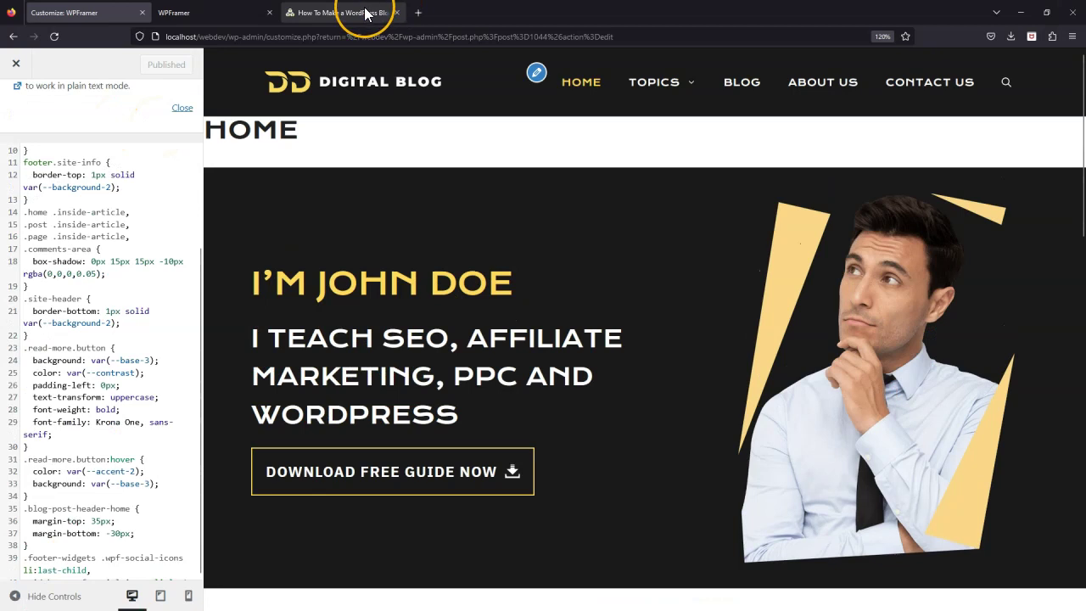
# Step: Copy the GeneratePress Custom Copyright Text PHP snippet from the wpframer project page and return to the WordPress Customizer
pyautogui.click(359, 14)
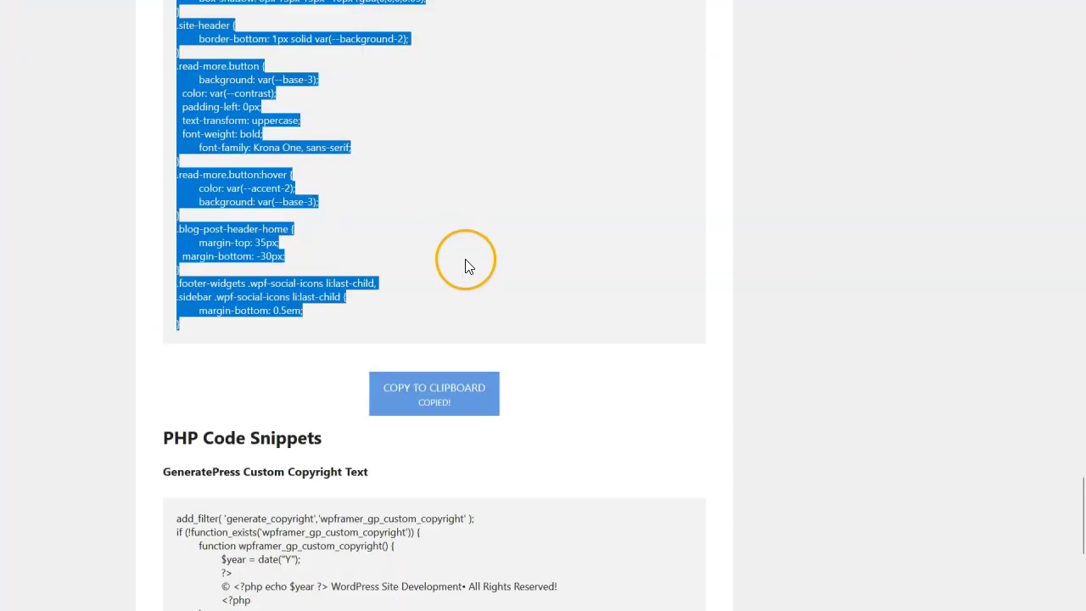
pyautogui.scroll(-5, 570, 386)
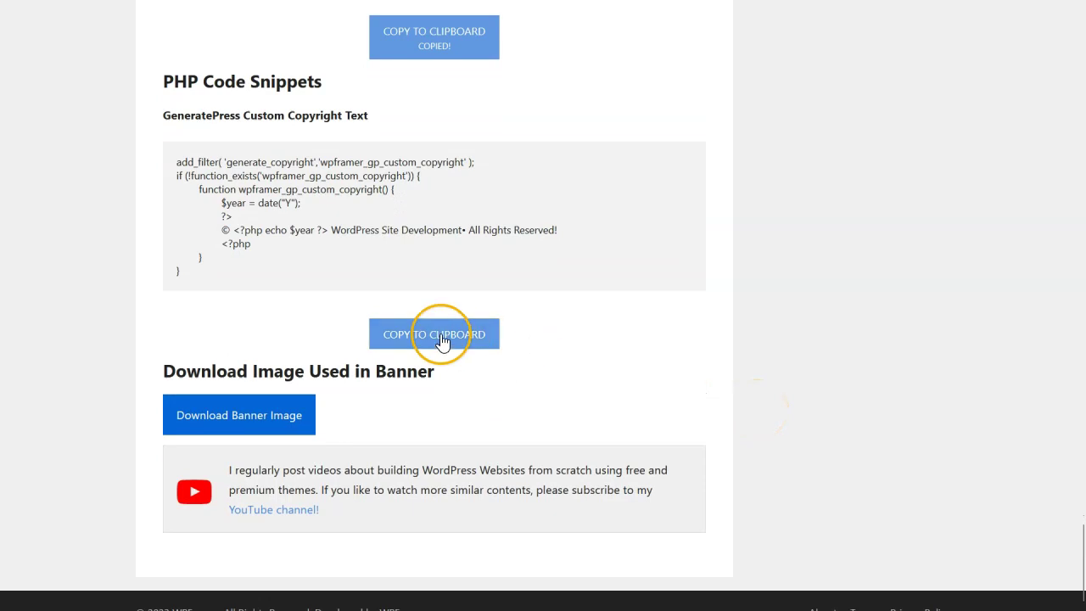
pyautogui.click(441, 340)
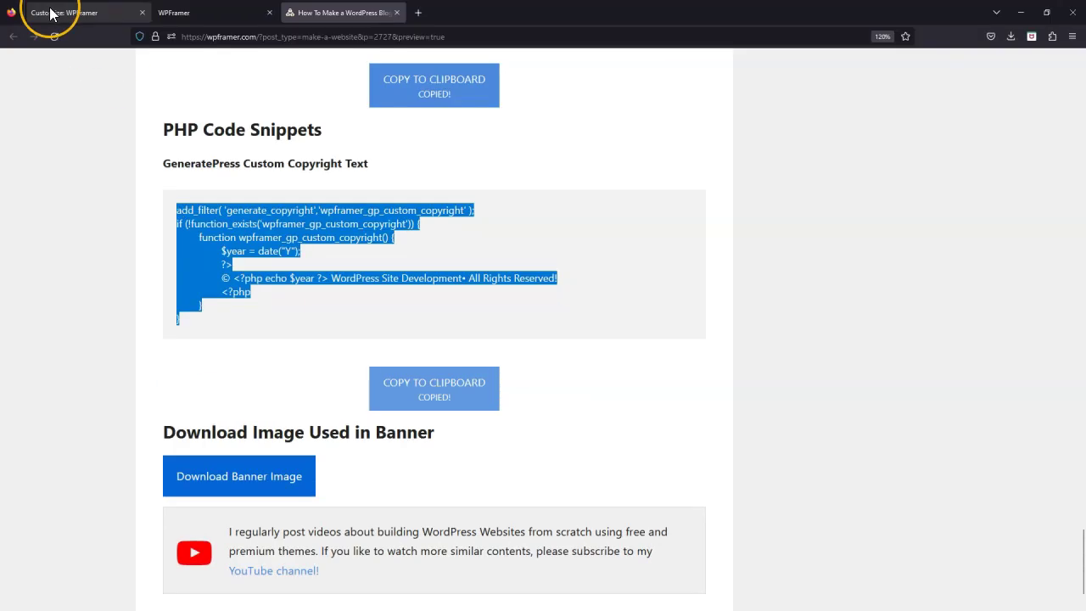
pyautogui.click(53, 10)
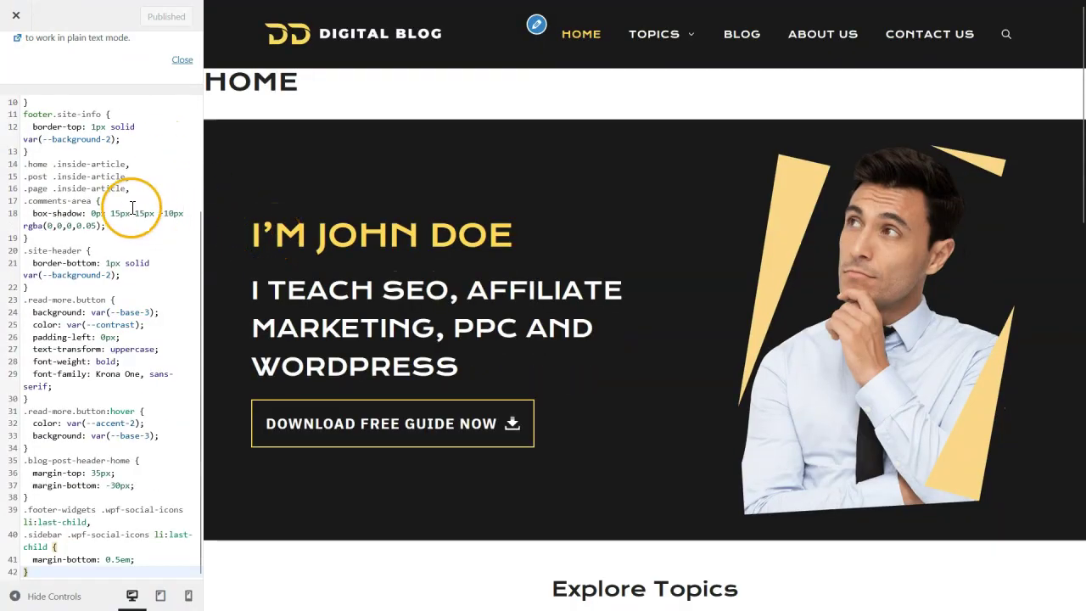
# Step: Leave the Additional CSS section, close the site customizer and start a new code snippet
pyautogui.scroll(3, 133, 206)
pyautogui.scroll(2, 28, 83)
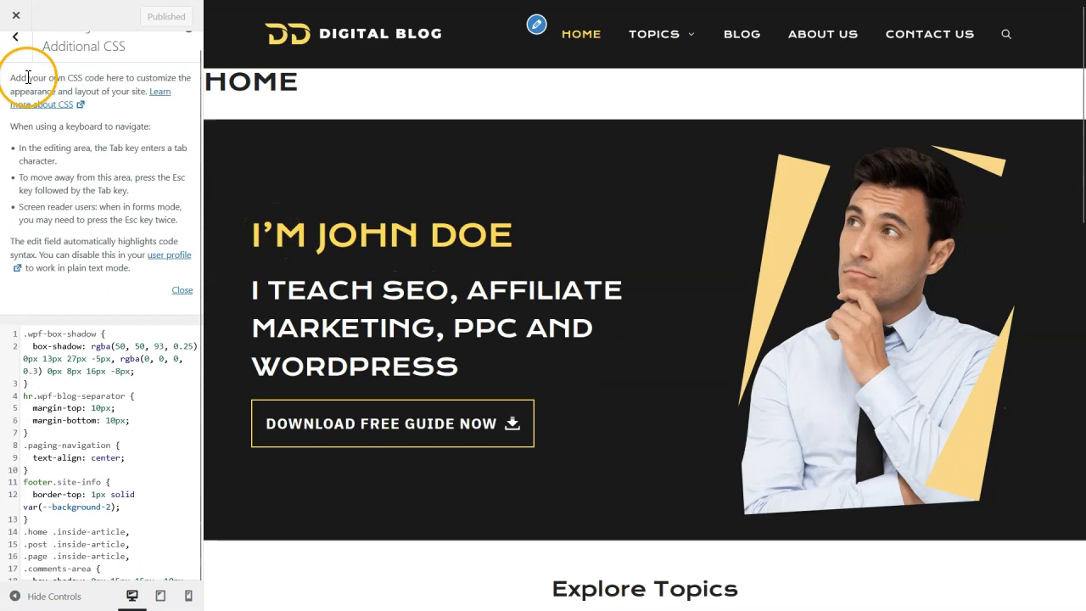
pyautogui.click(14, 59)
pyautogui.click(15, 15)
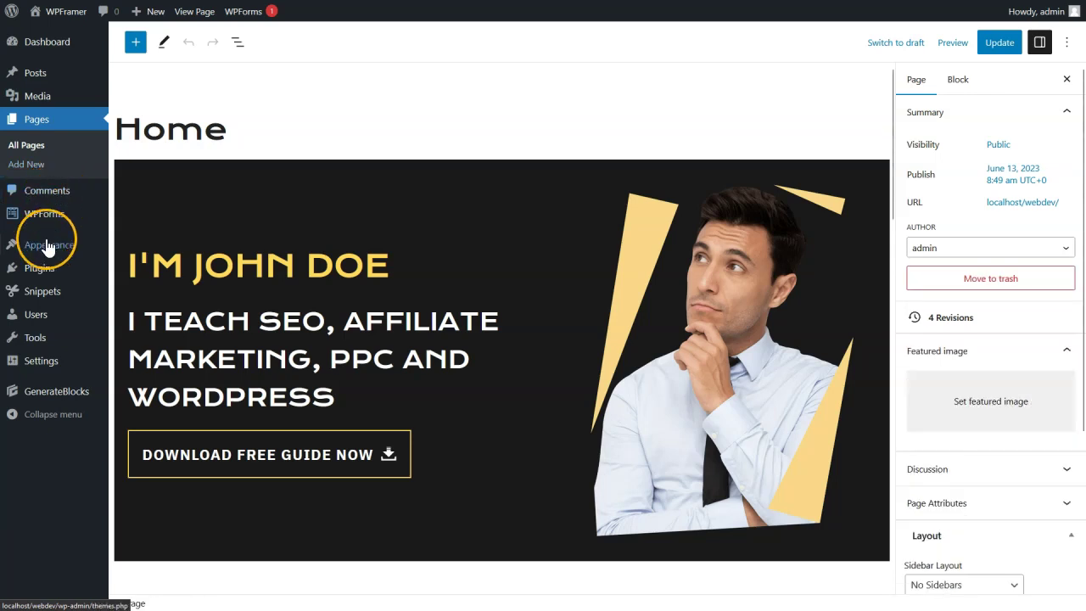
pyautogui.moveTo(43, 293)
pyautogui.click(143, 316)
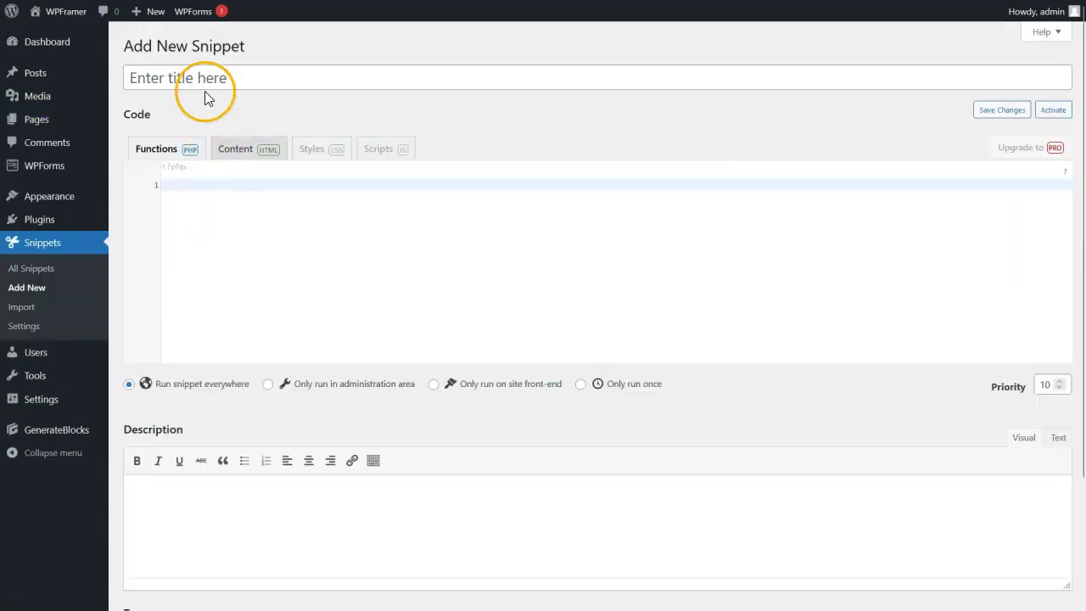
# Step: Title the snippet "Custom Copyright Text" and paste in the PHP code for the generate_copyright filter
pyautogui.click(208, 81)
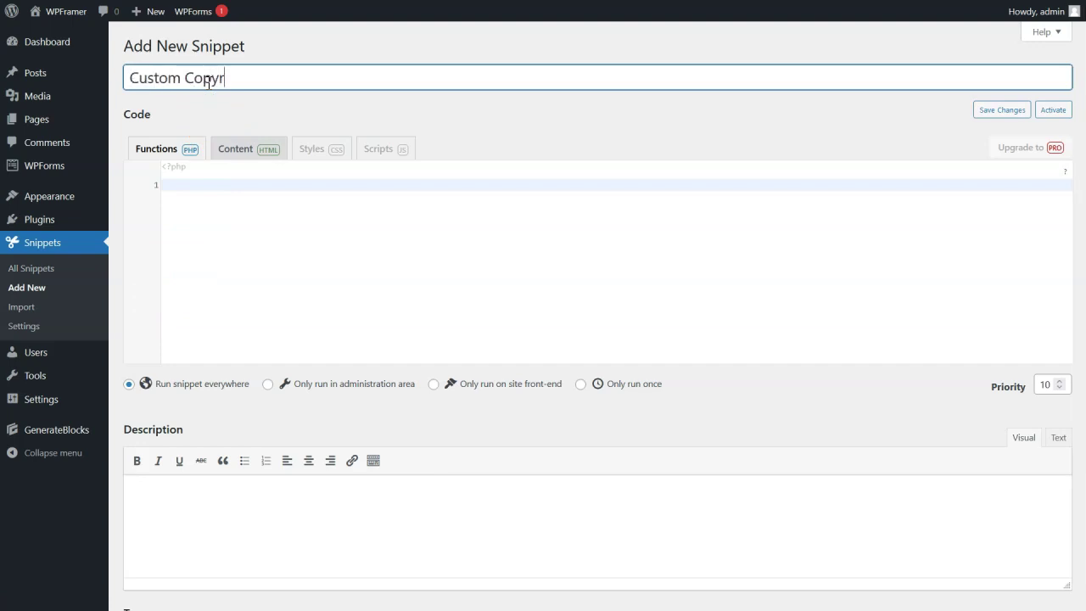
pyautogui.write('Custom Copyright Text')
pyautogui.click(193, 189)
pyautogui.hotkey('ctrl', 'v')
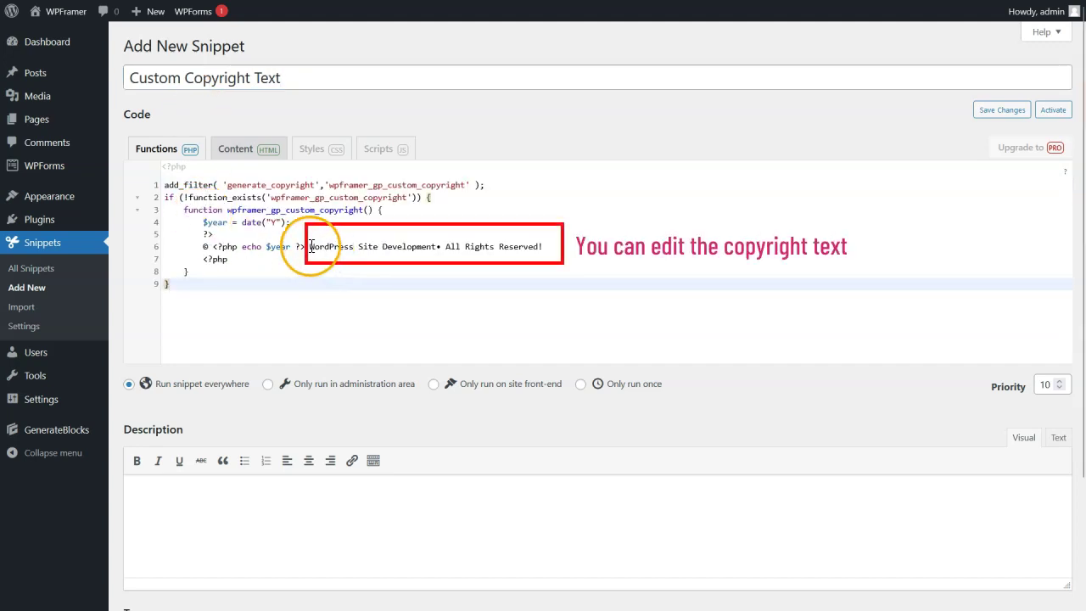
# Step: Replace "WordPress Site Development" in the snippet's copyright line with "Your Website Name", and save and activate the snippet
pyautogui.moveTo(309, 246); pyautogui.dragTo(433, 246)
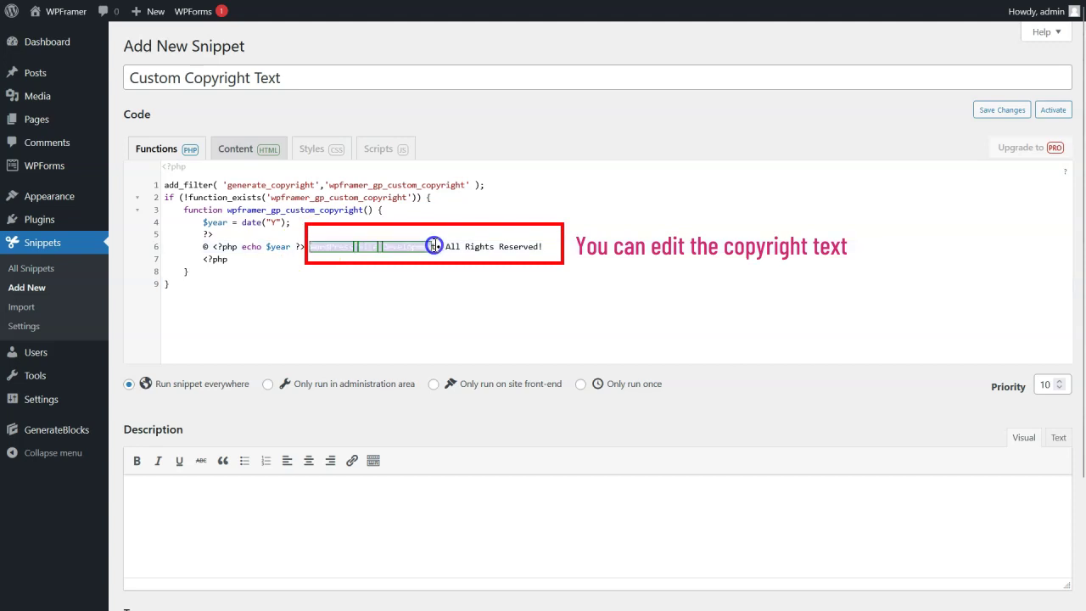
pyautogui.write('You')
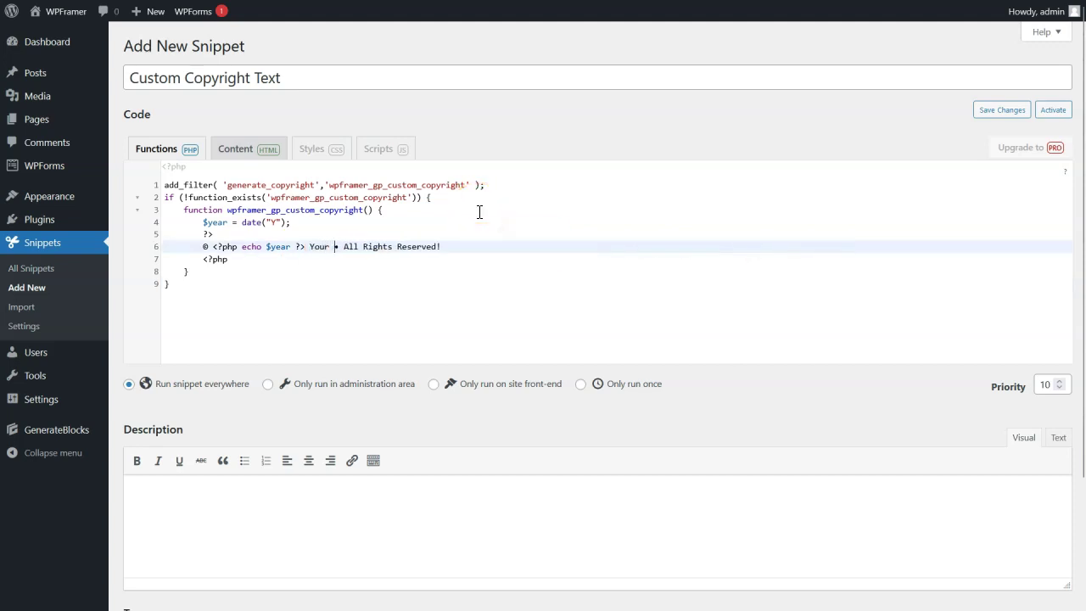
pyautogui.write('r Website Nam')
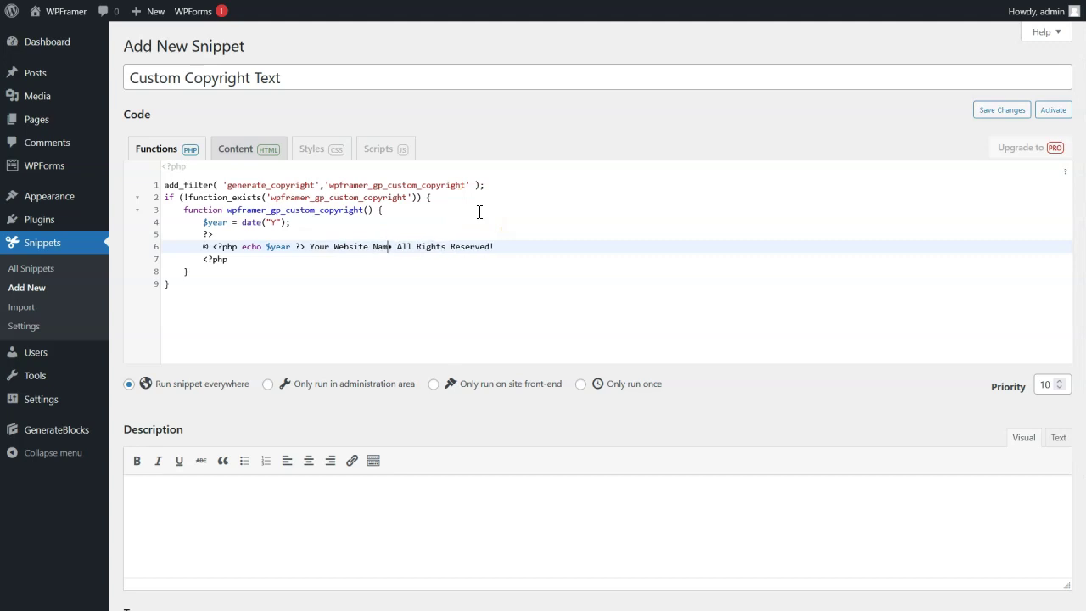
pyautogui.click(476, 207)
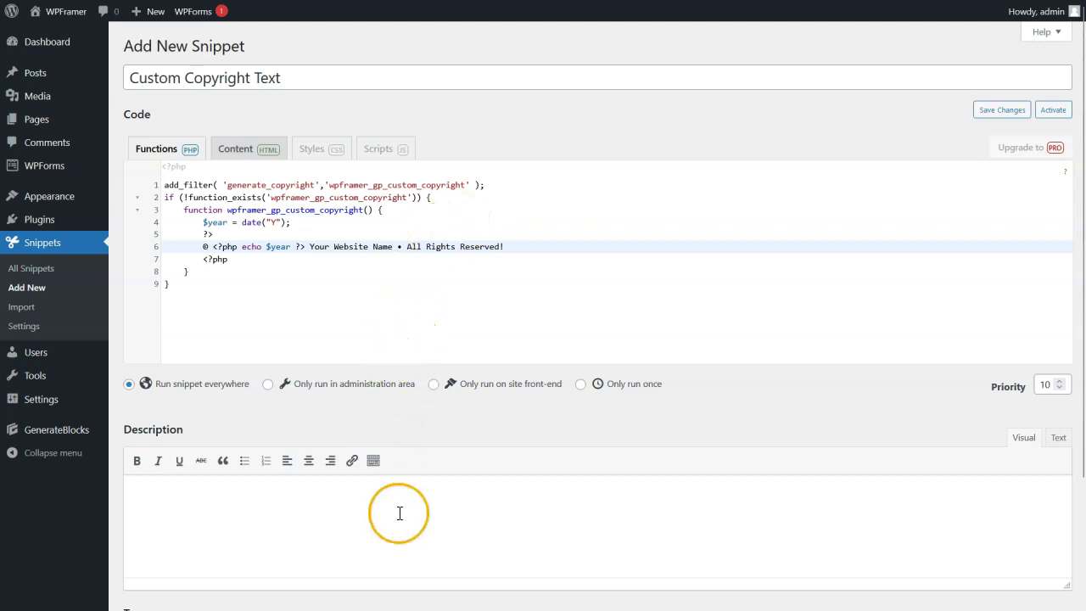
pyautogui.scroll(-2, 400, 513)
pyautogui.click(231, 533)
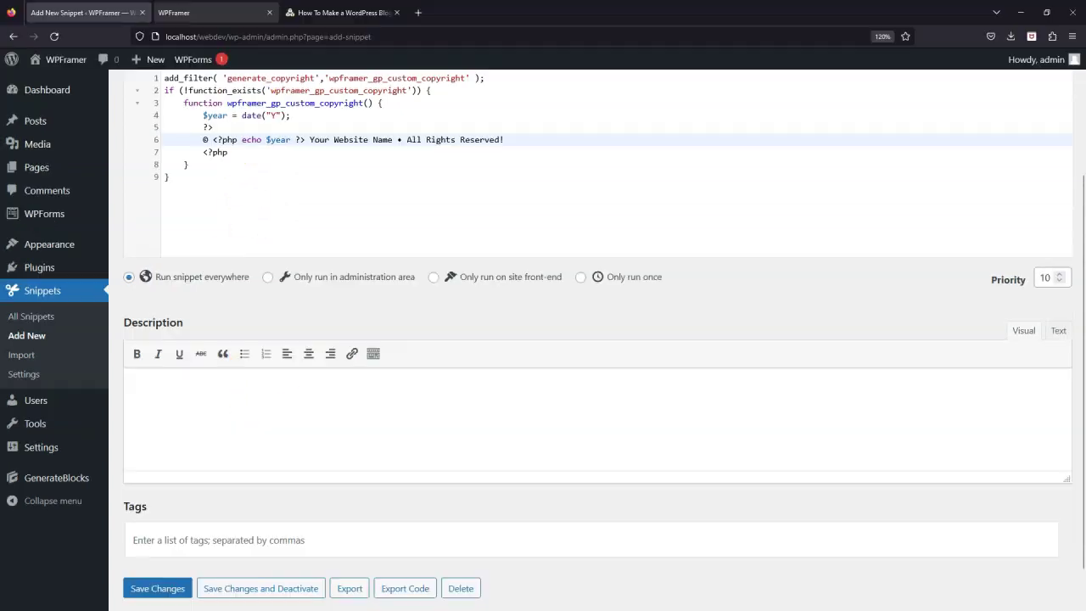
# Step: Reload the live home page and check the footer copyright text and the blog post cards
pyautogui.click(225, 12)
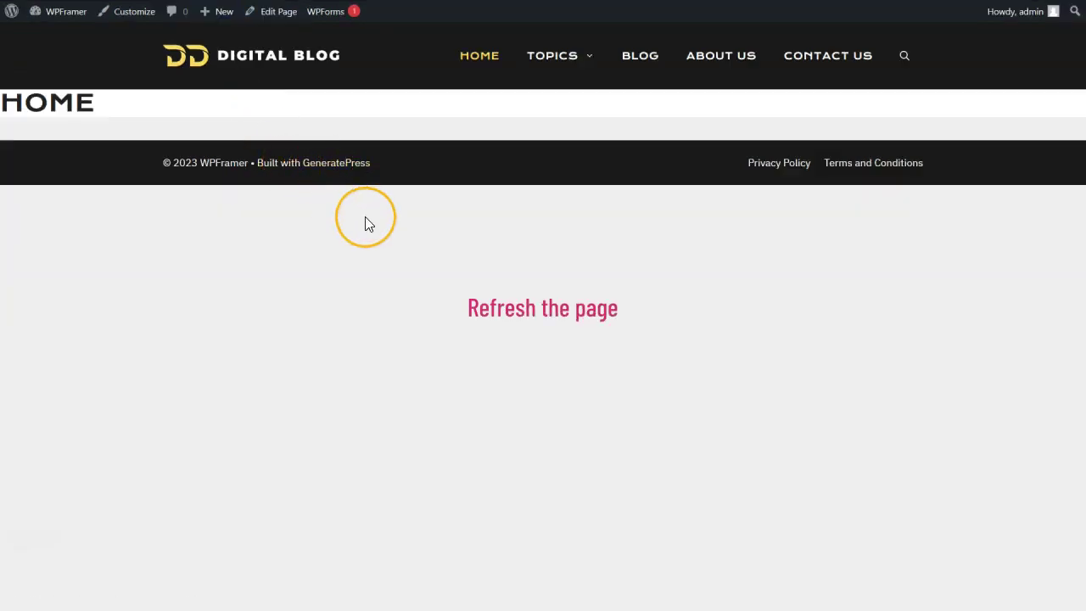
pyautogui.press('F5')
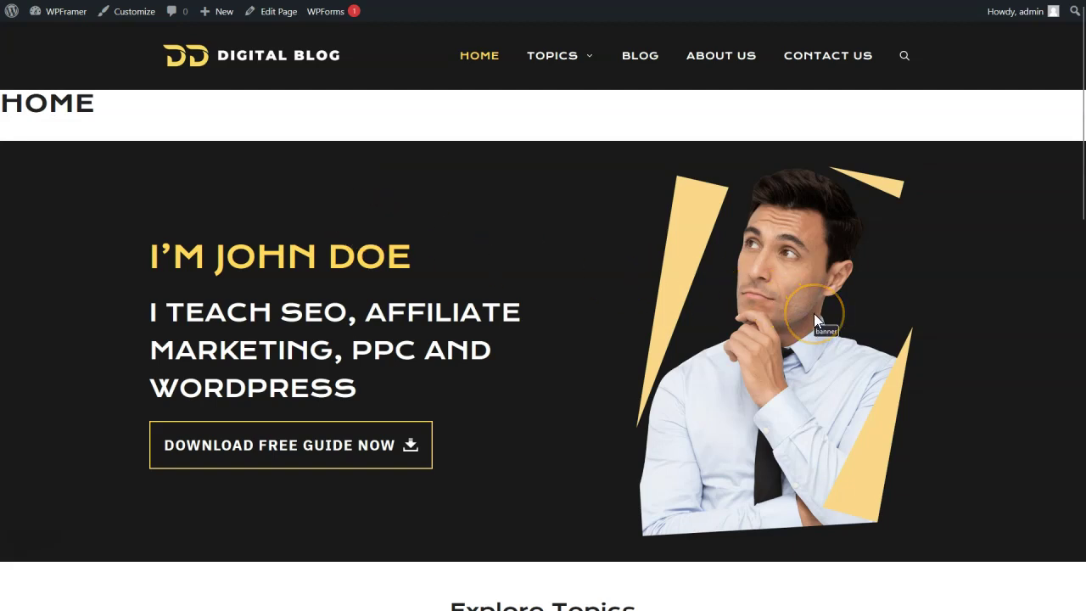
pyautogui.scroll(-5, 815, 314)
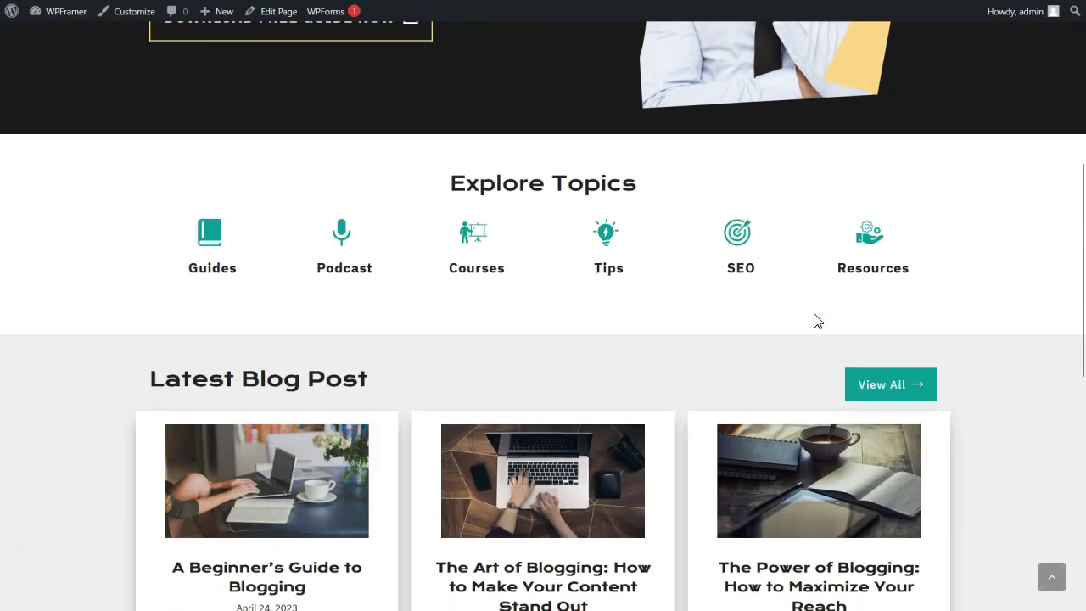
pyautogui.scroll(-4, 816, 320)
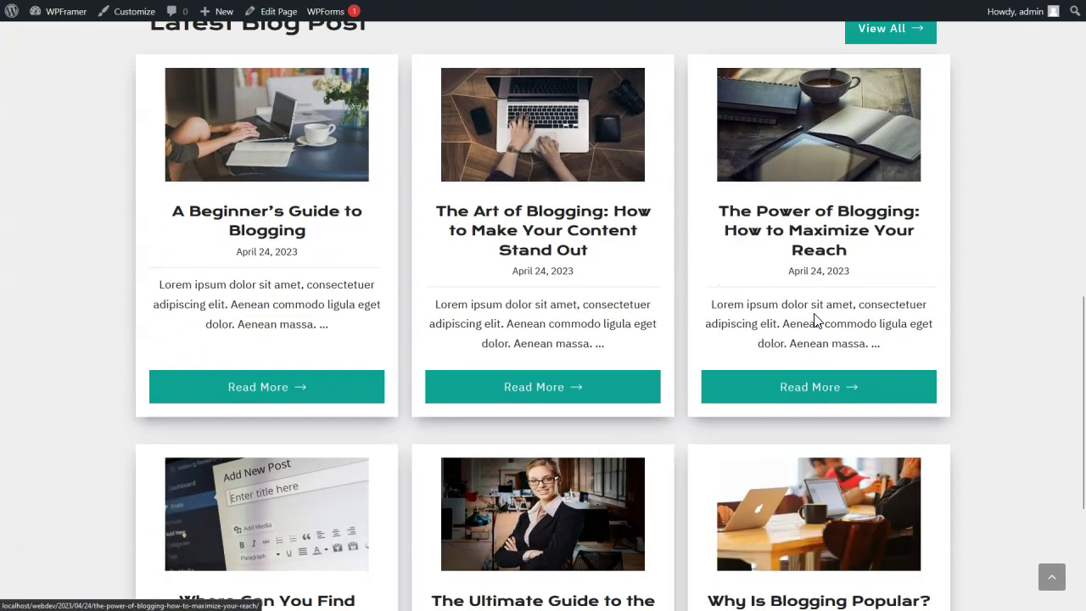
pyautogui.scroll(-3, 816, 321)
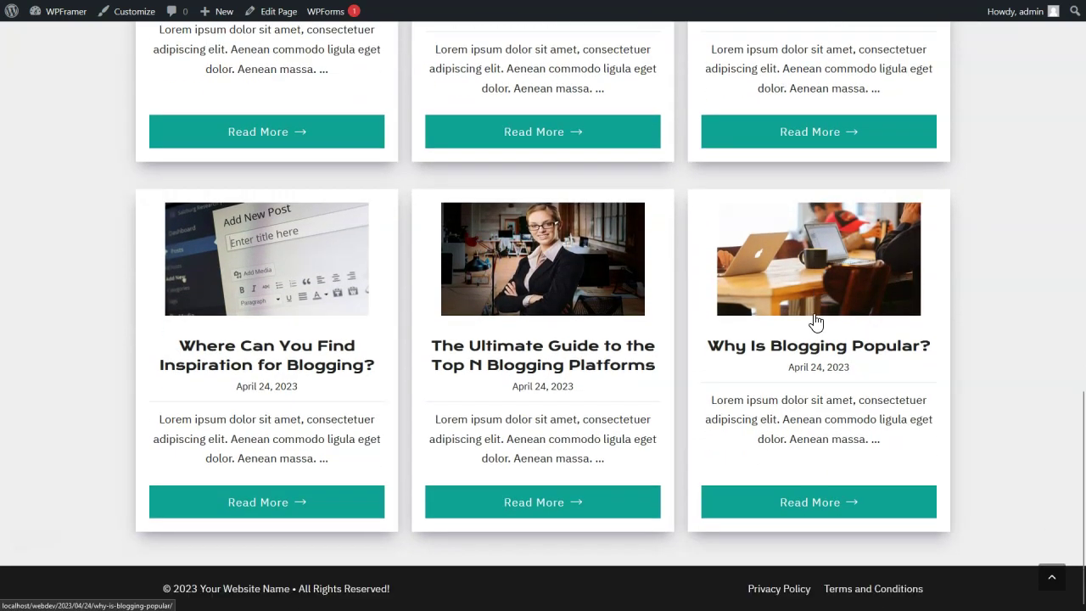
pyautogui.click(1028, 274)
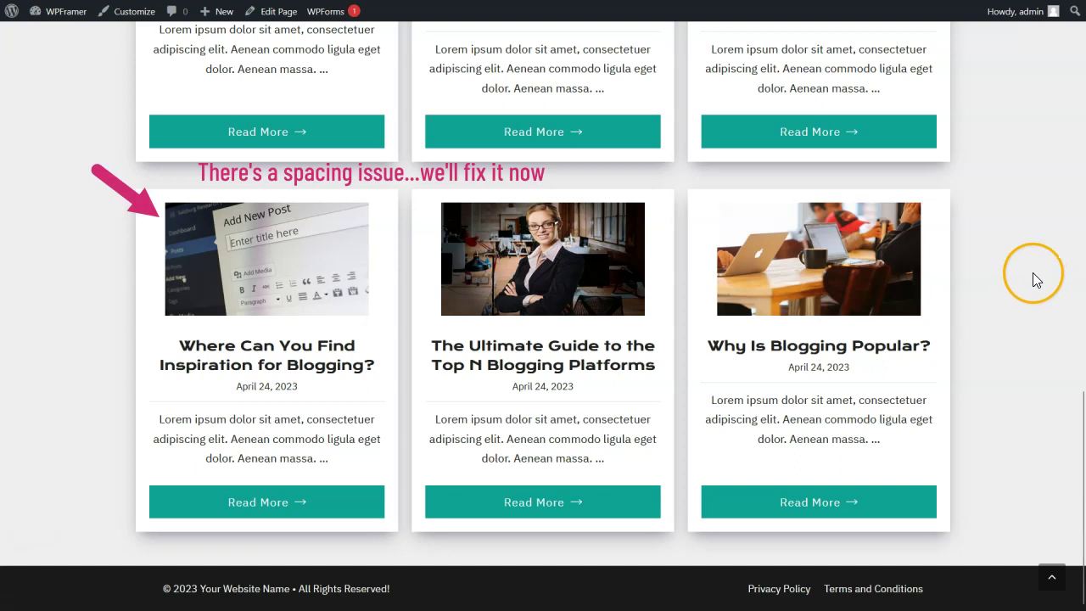
pyautogui.moveTo(1082, 420); pyautogui.dragTo(1082, 38)
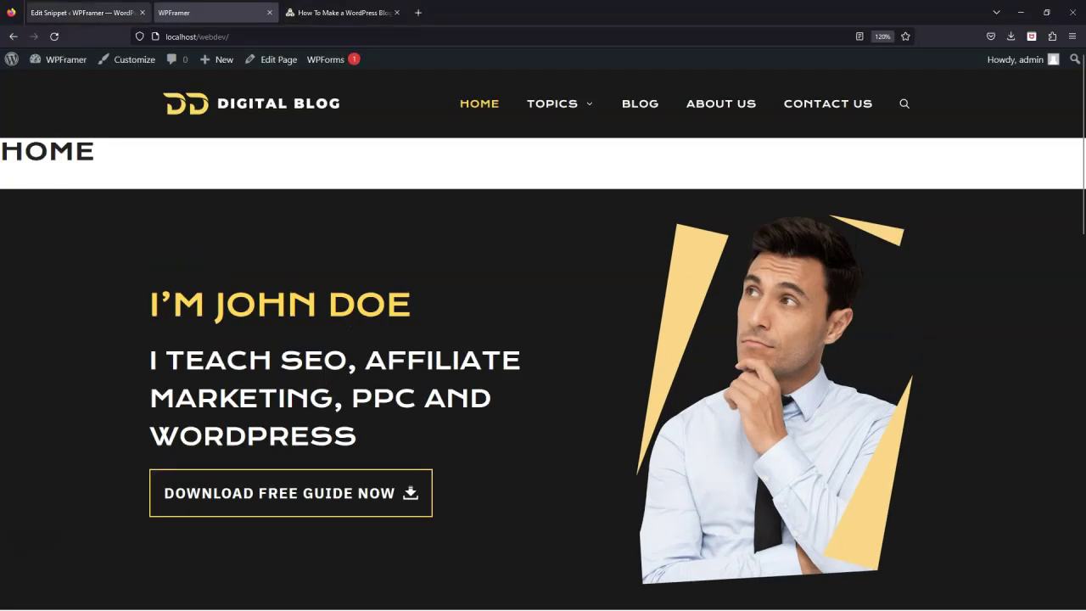
# Step: Open the Home page for editing and disable its content title
pyautogui.click(85, 0)
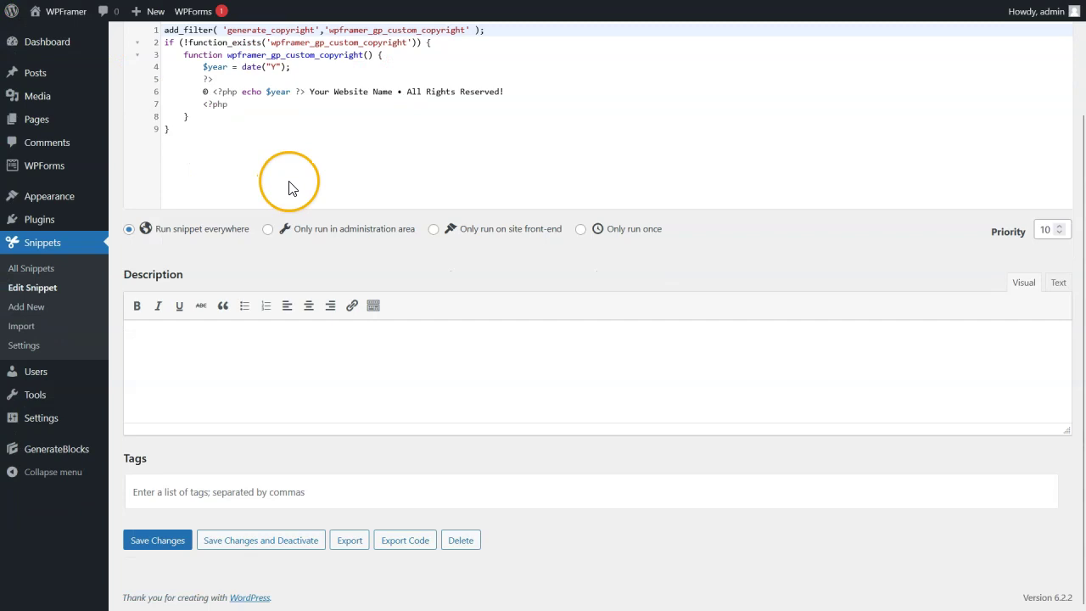
pyautogui.moveTo(48, 117)
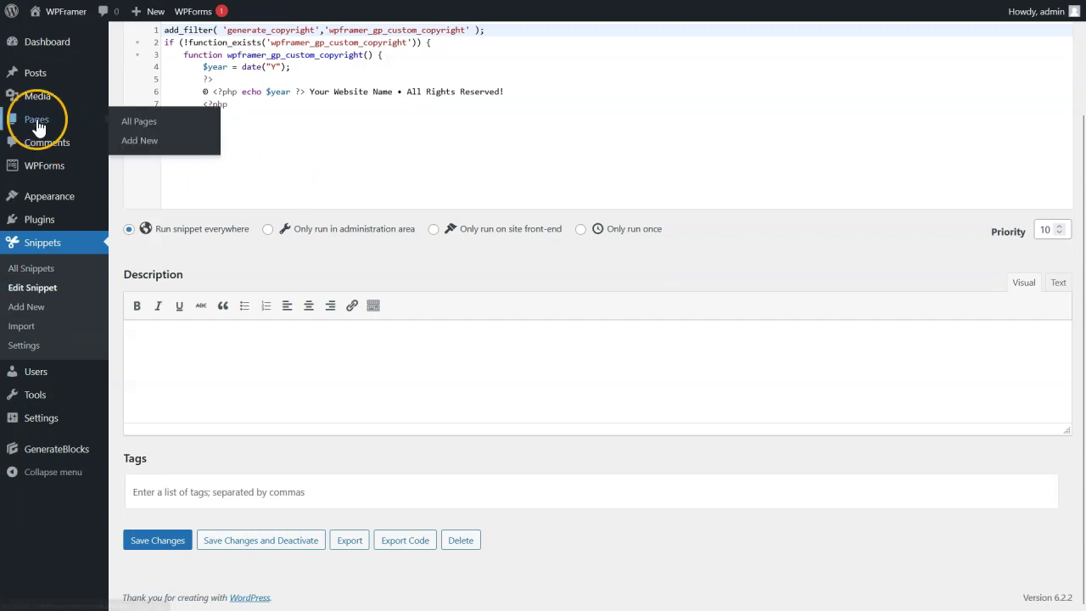
pyautogui.click(140, 123)
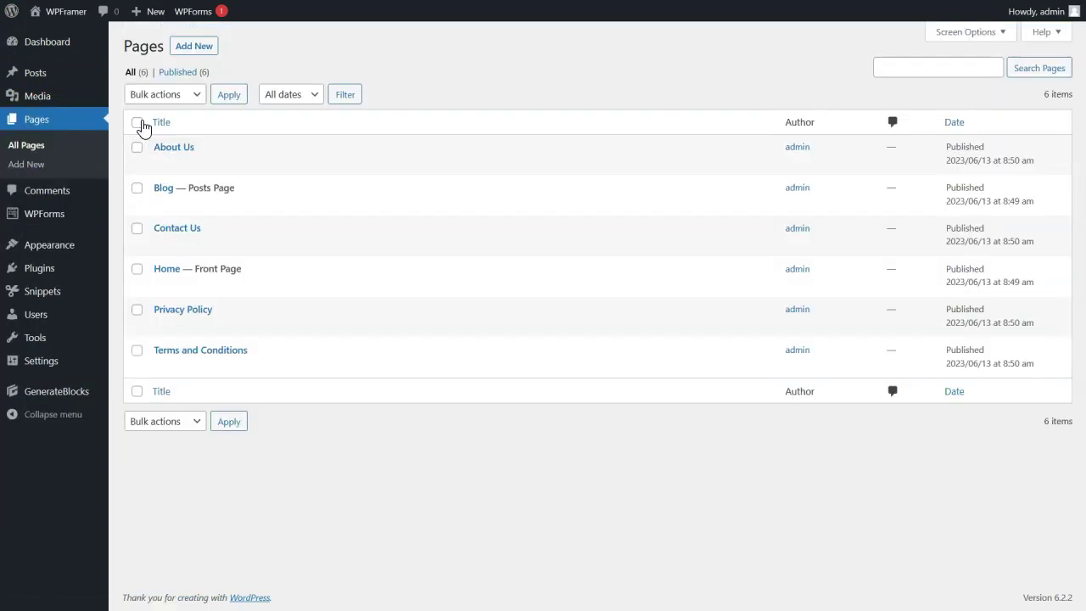
pyautogui.click(170, 268)
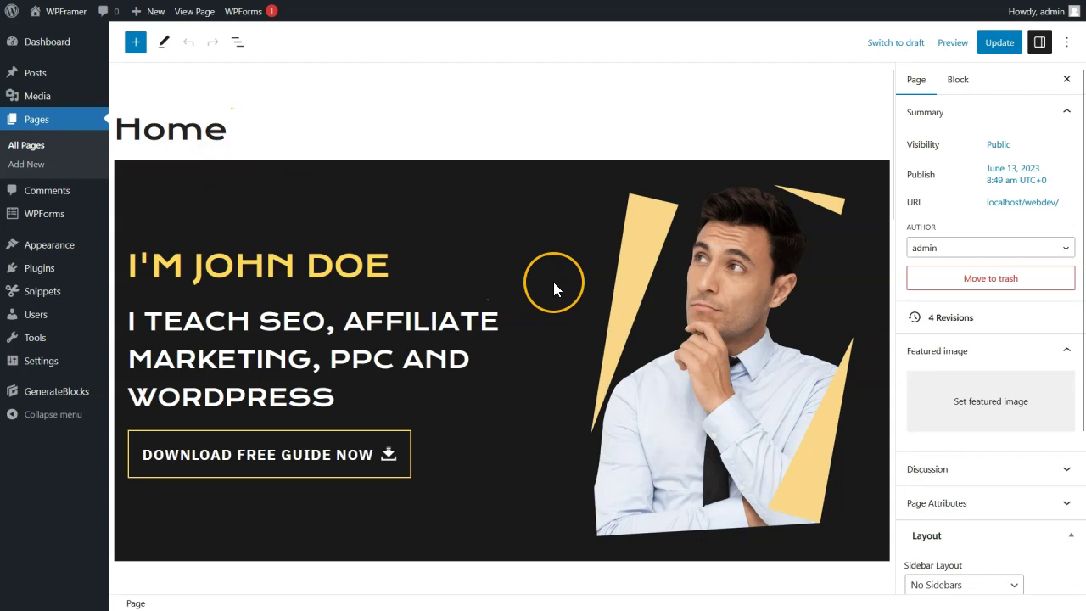
pyautogui.scroll(-3, 950, 432)
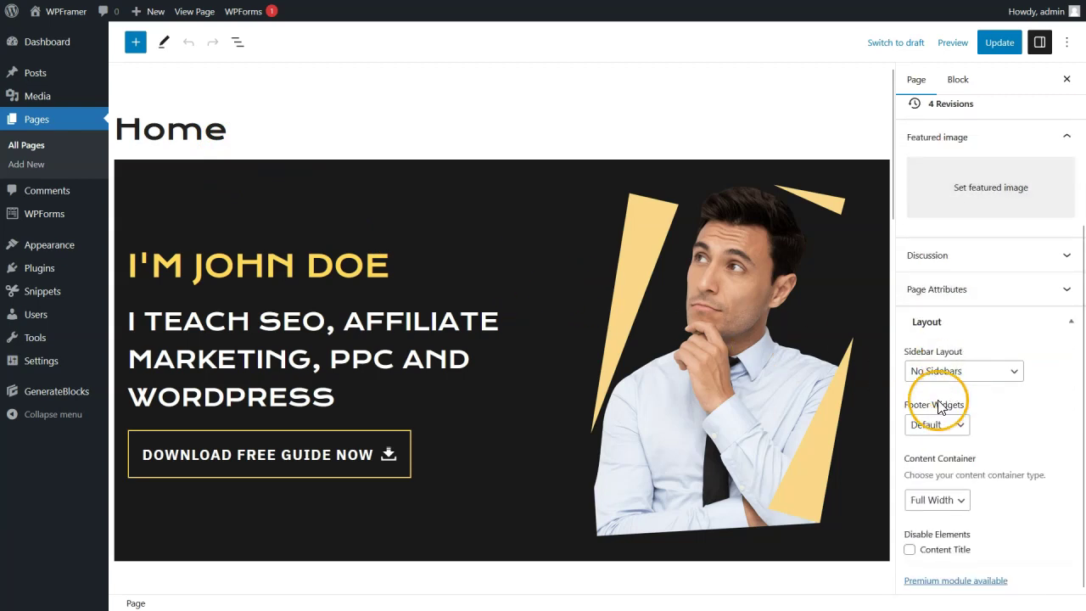
pyautogui.click(909, 550)
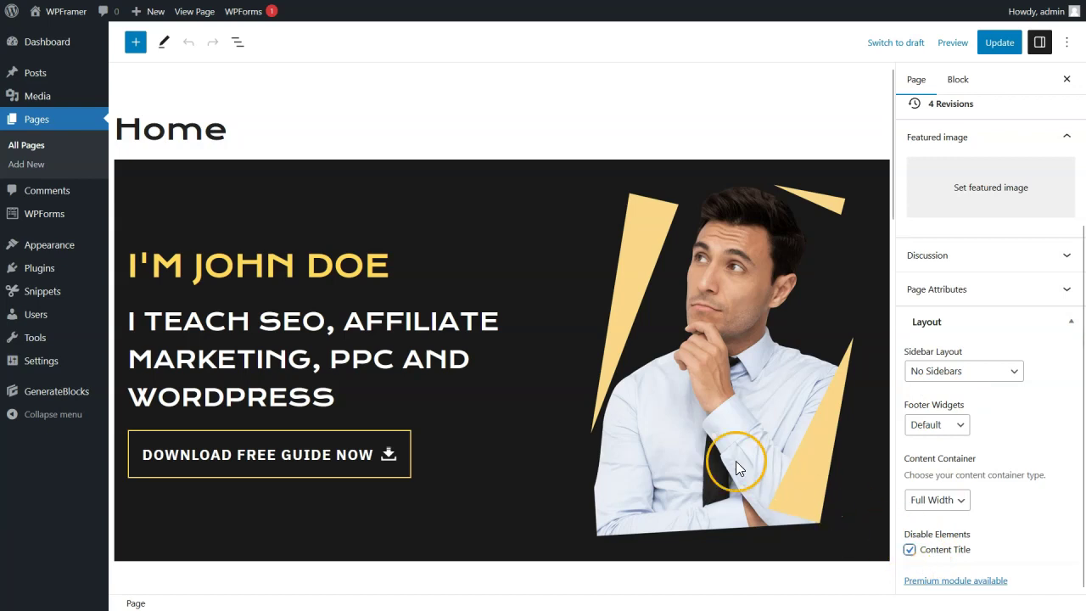
# Step: Set the post image size in the Latest Blog Post grid to Large and update the page
pyautogui.scroll(-5, 664, 441)
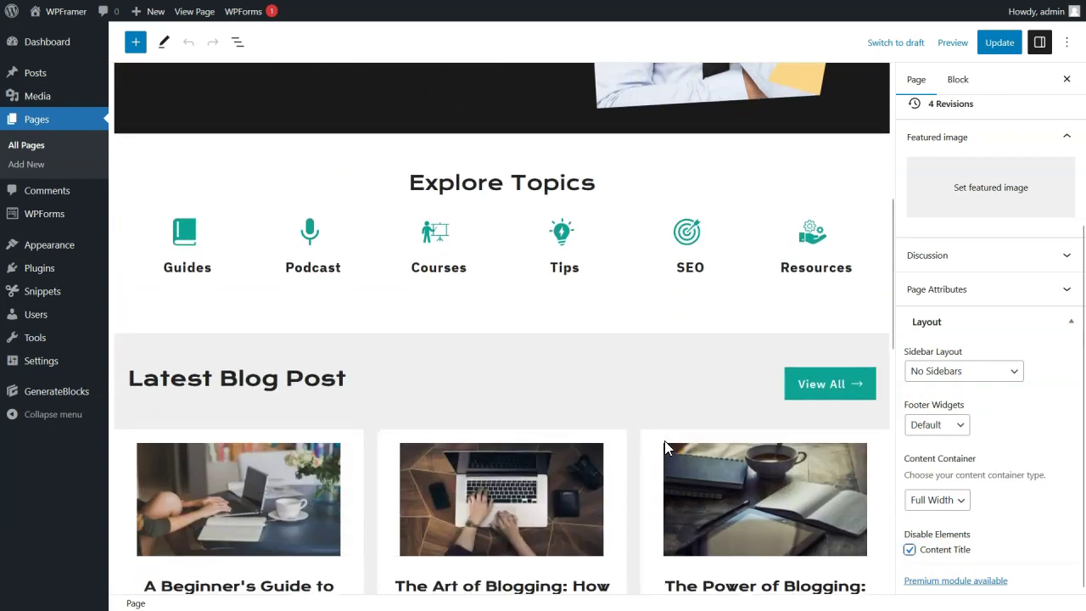
pyautogui.scroll(-2, 664, 440)
pyautogui.click(548, 365)
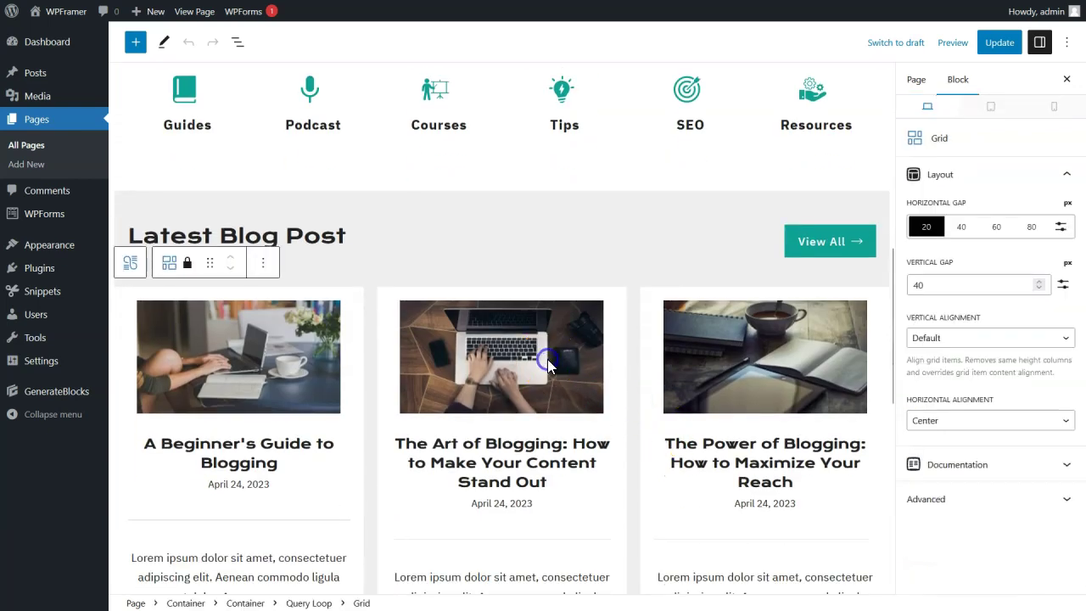
pyautogui.click(535, 356)
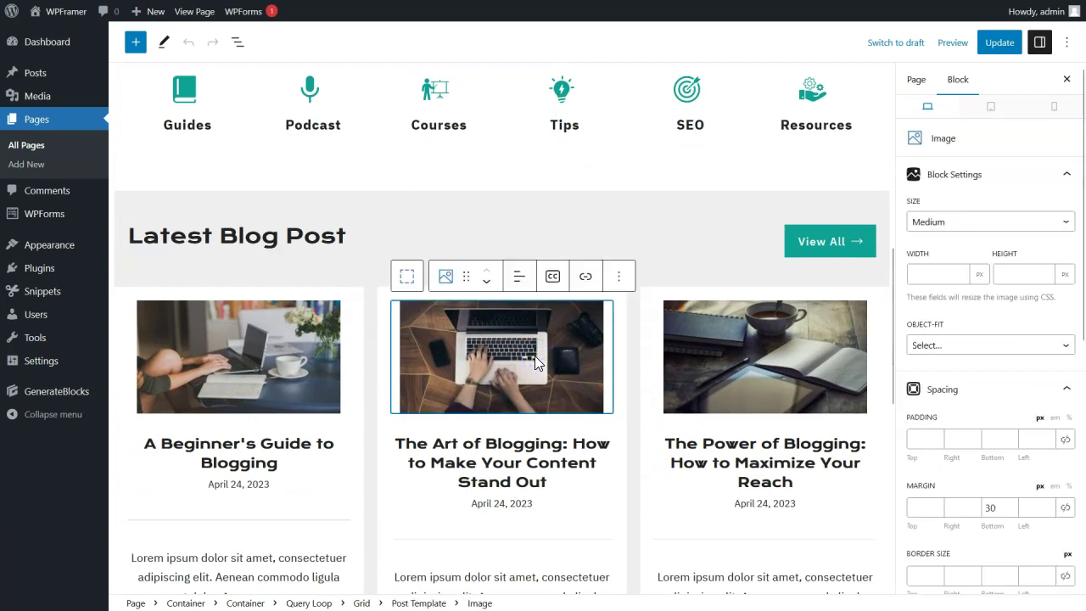
pyautogui.click(964, 223)
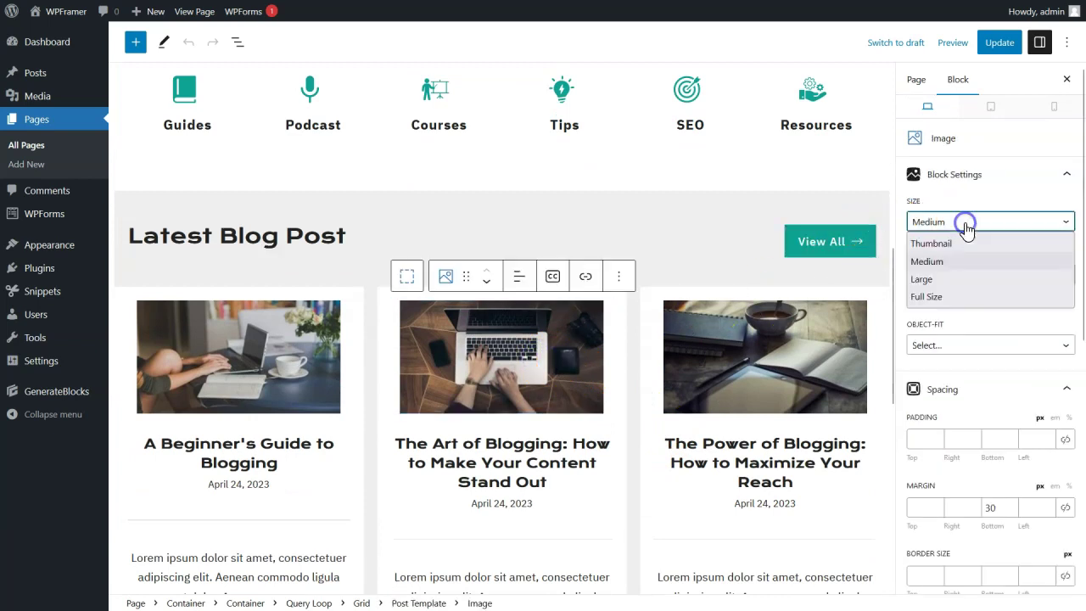
pyautogui.click(933, 279)
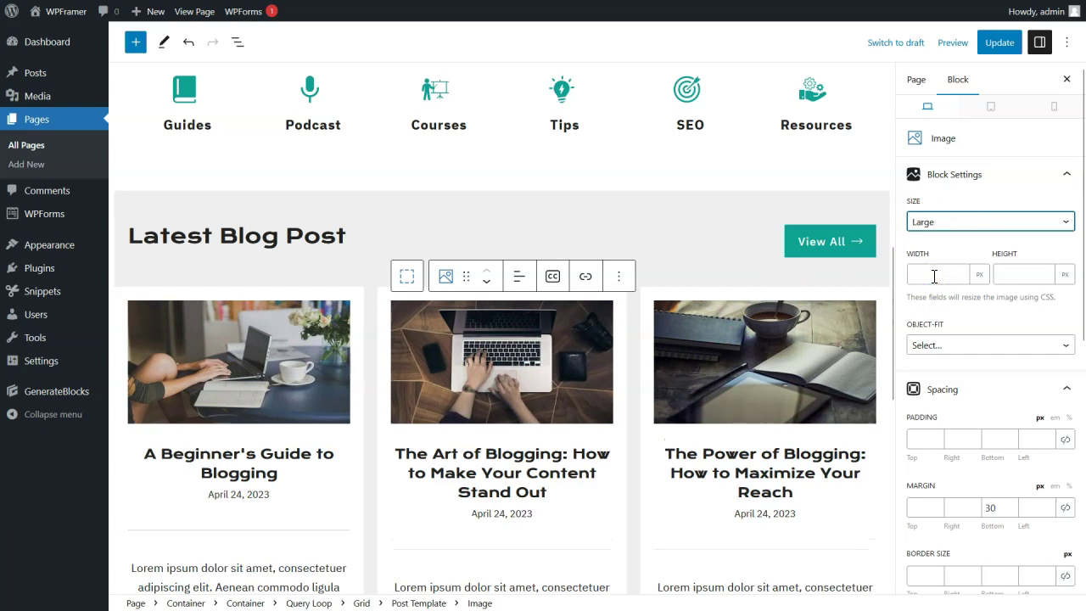
pyautogui.click(1002, 46)
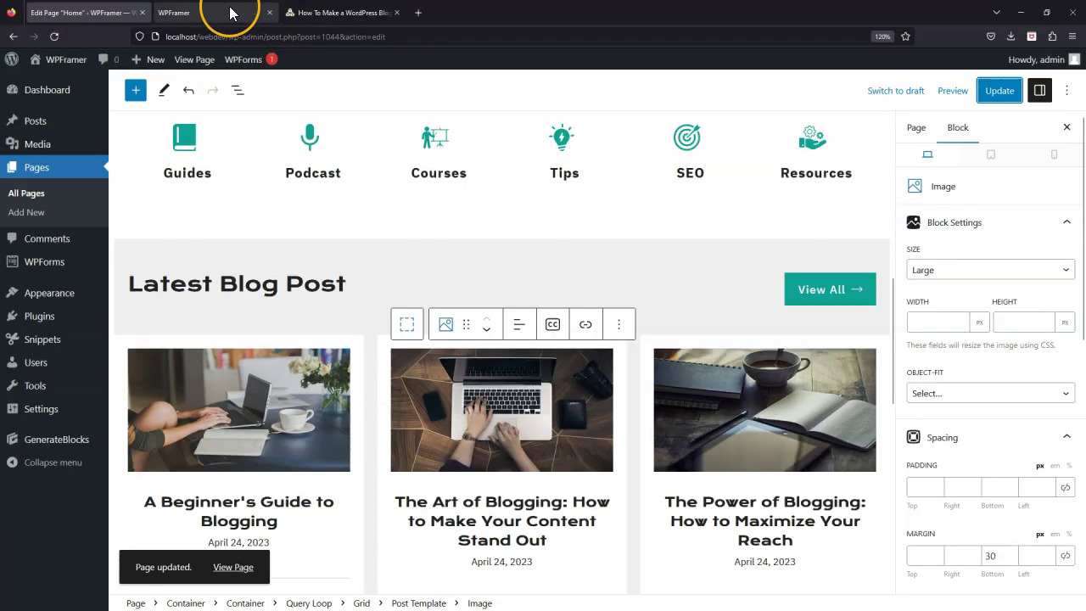
# Step: Reload the live home page and check the page title area and the blog post card images
pyautogui.click(221, 12)
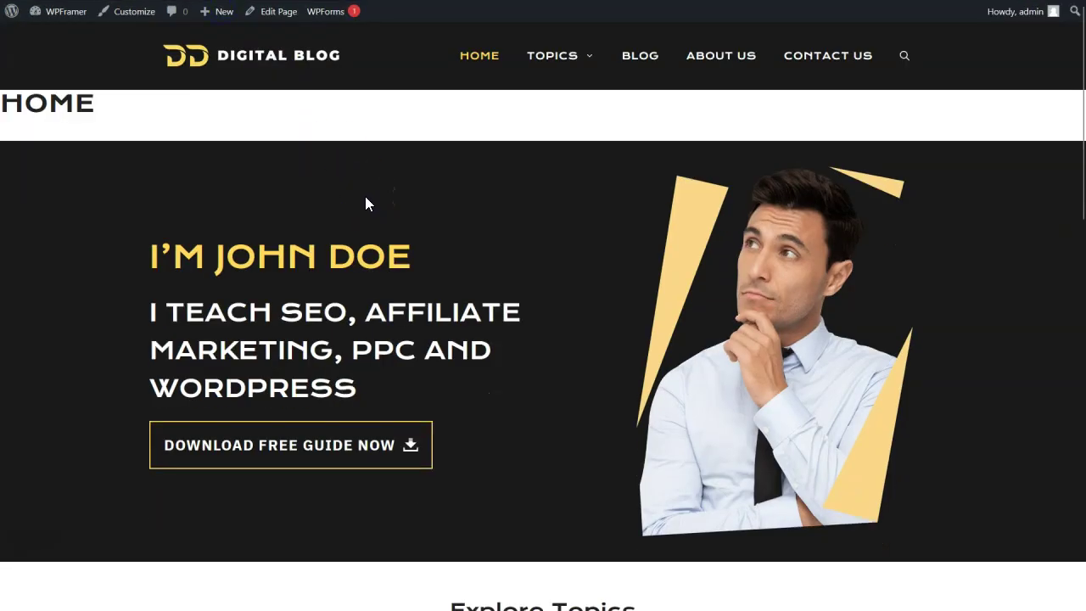
pyautogui.press('F5')
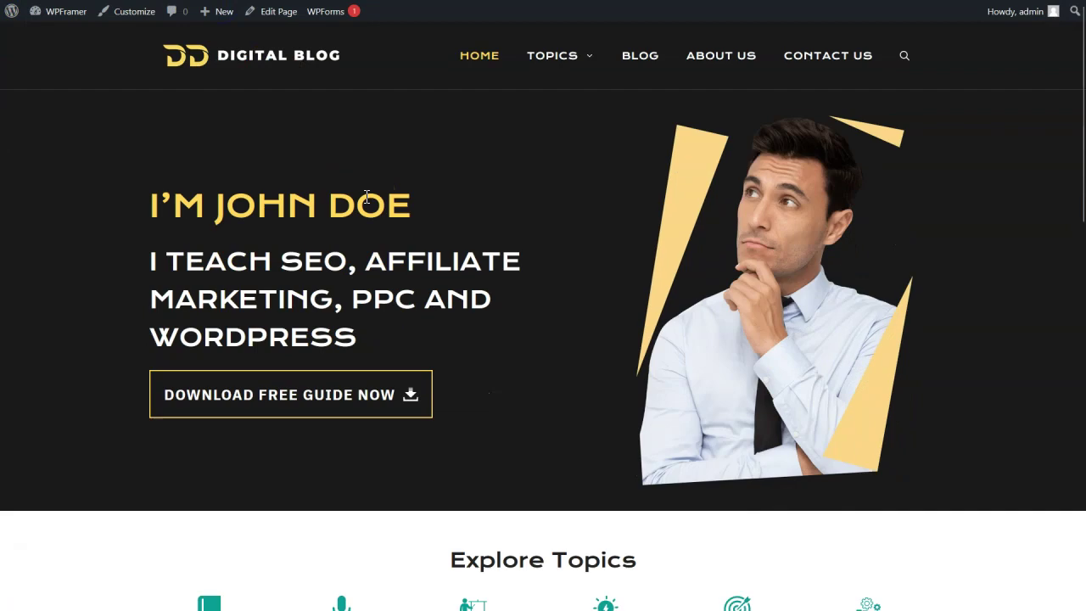
pyautogui.scroll(-10, 367, 197)
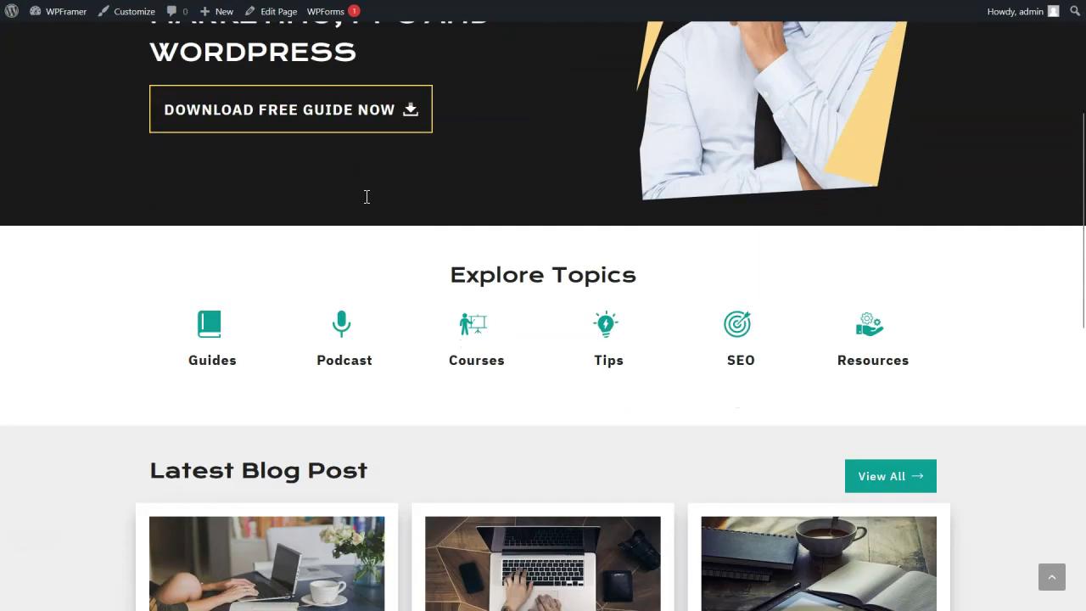
pyautogui.scroll(-3, 366, 196)
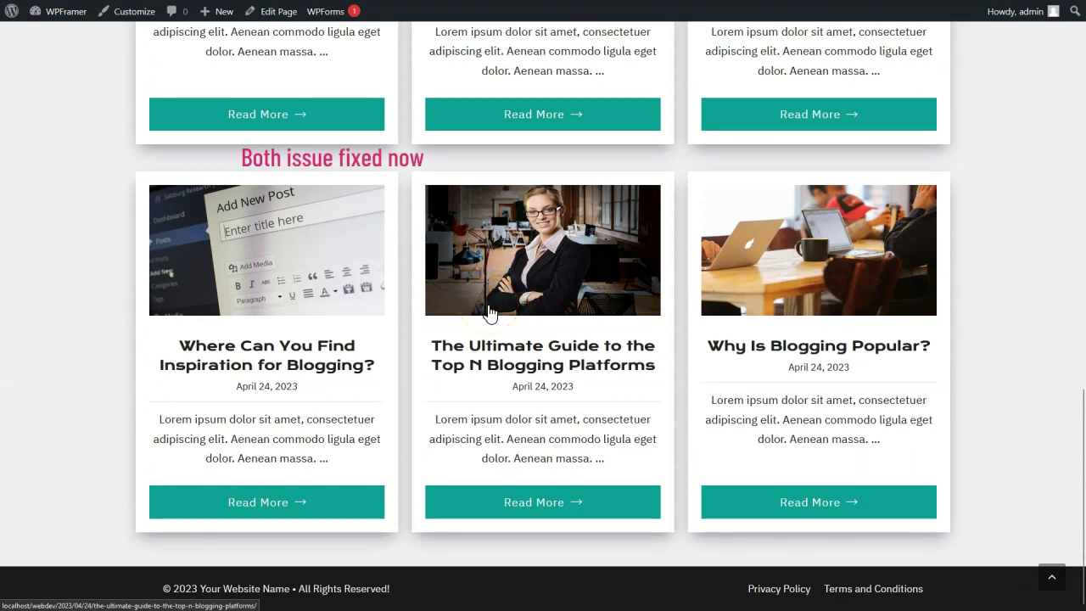
pyautogui.scroll(3, 489, 312)
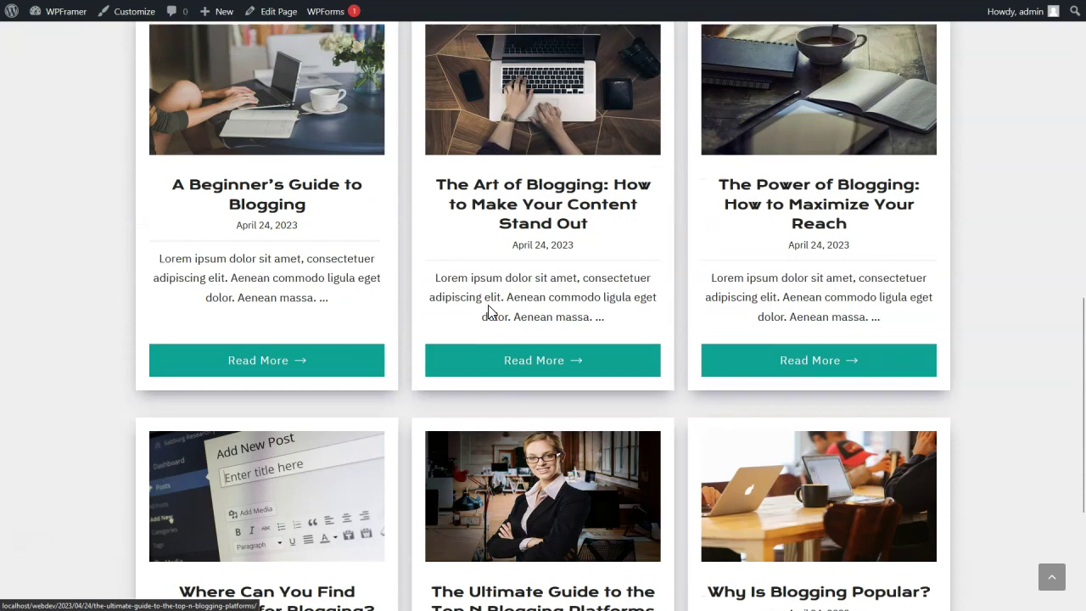
pyautogui.scroll(6, 489, 312)
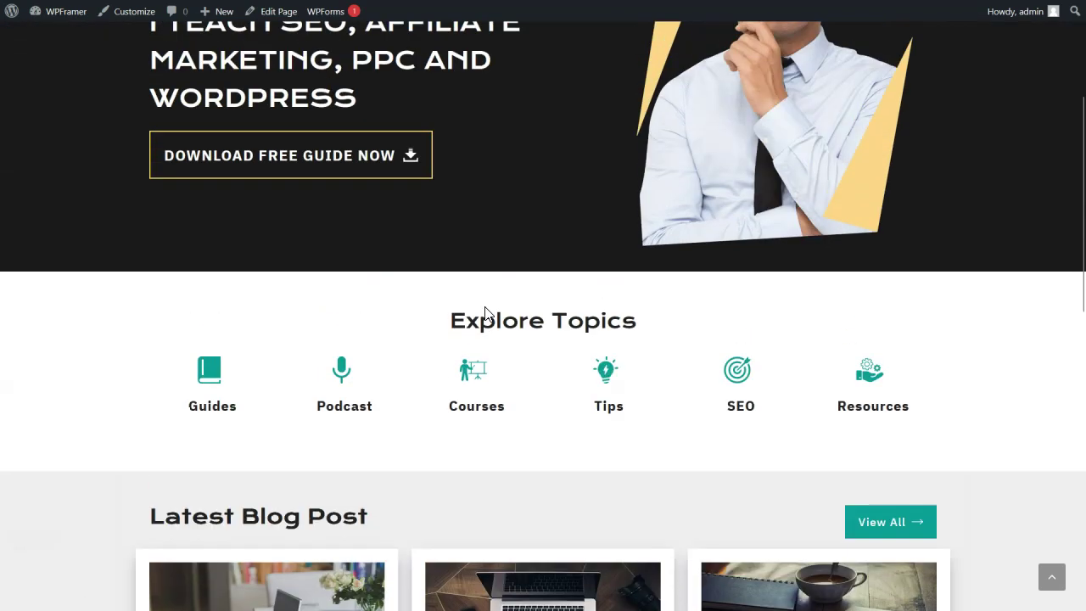
# Step: Replace the surname in the hero section's main headline with a different surname
pyautogui.scroll(3, 485, 311)
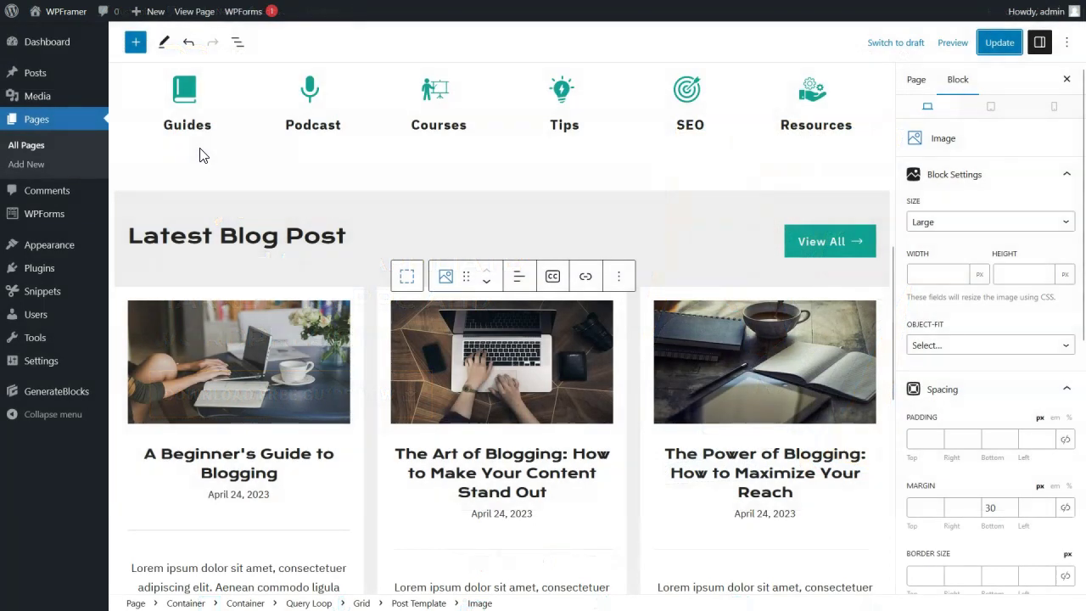
pyautogui.scroll(6, 199, 161)
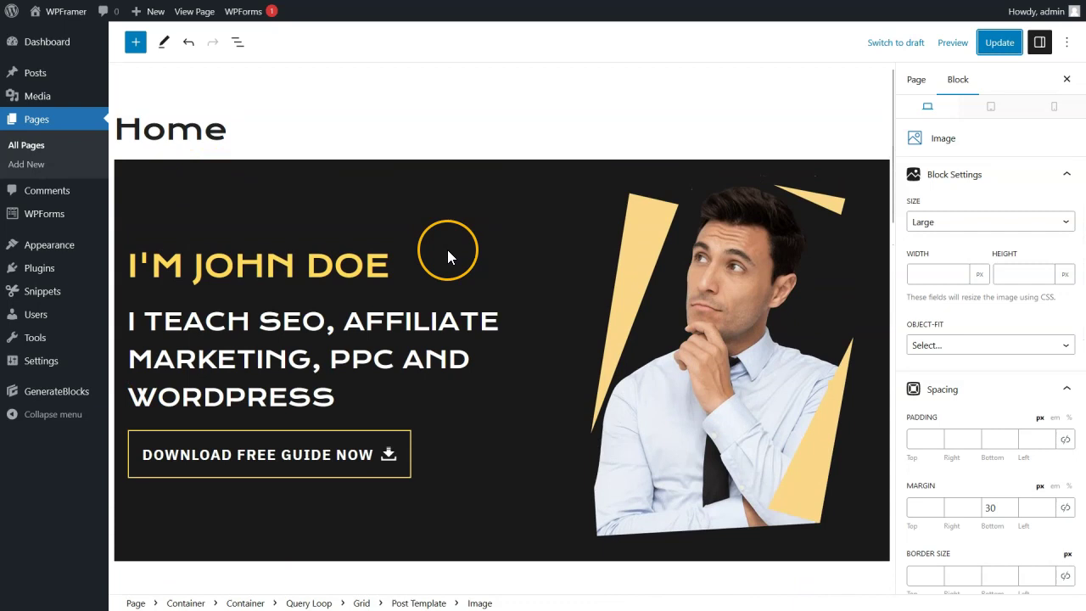
pyautogui.click(364, 263)
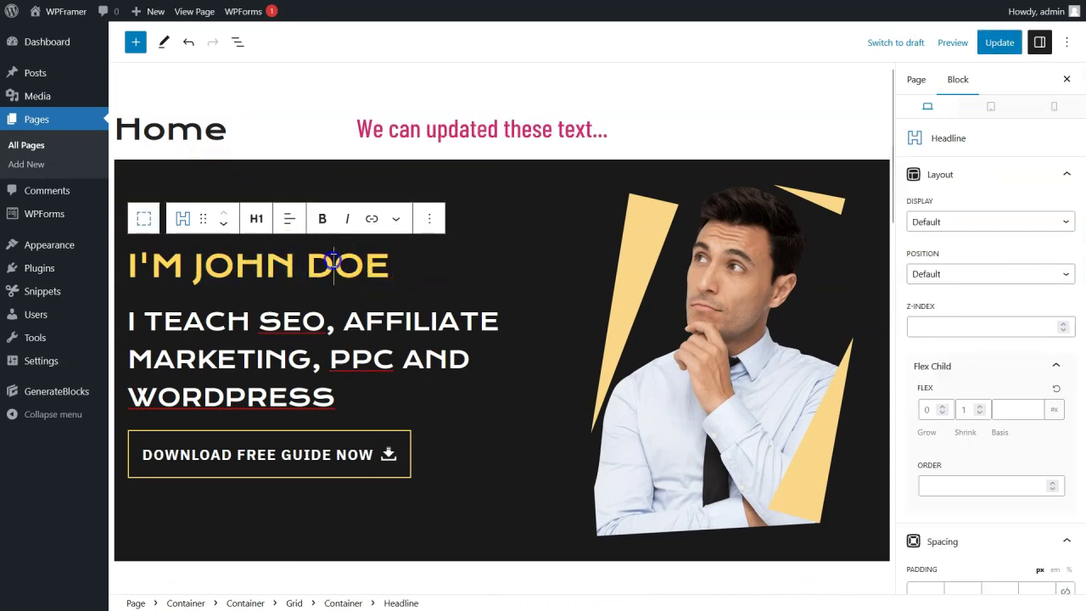
pyautogui.doubleClick(335, 263)
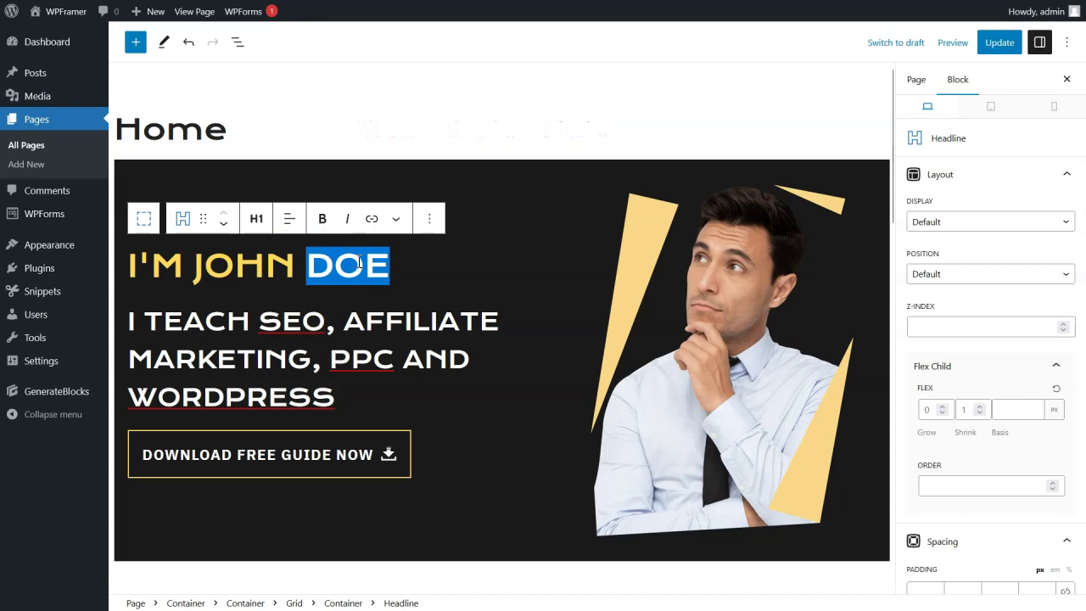
pyautogui.write('PETER')
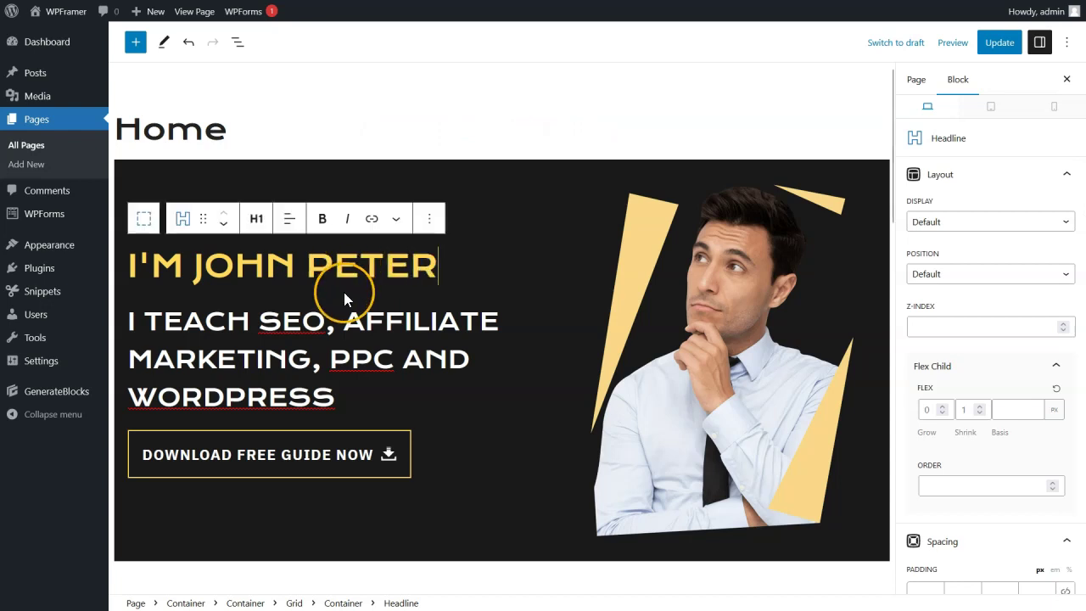
# Step: Select the hero subheading, download button and banner image in turn to view their editing options
pyautogui.click(315, 322)
pyautogui.click(311, 458)
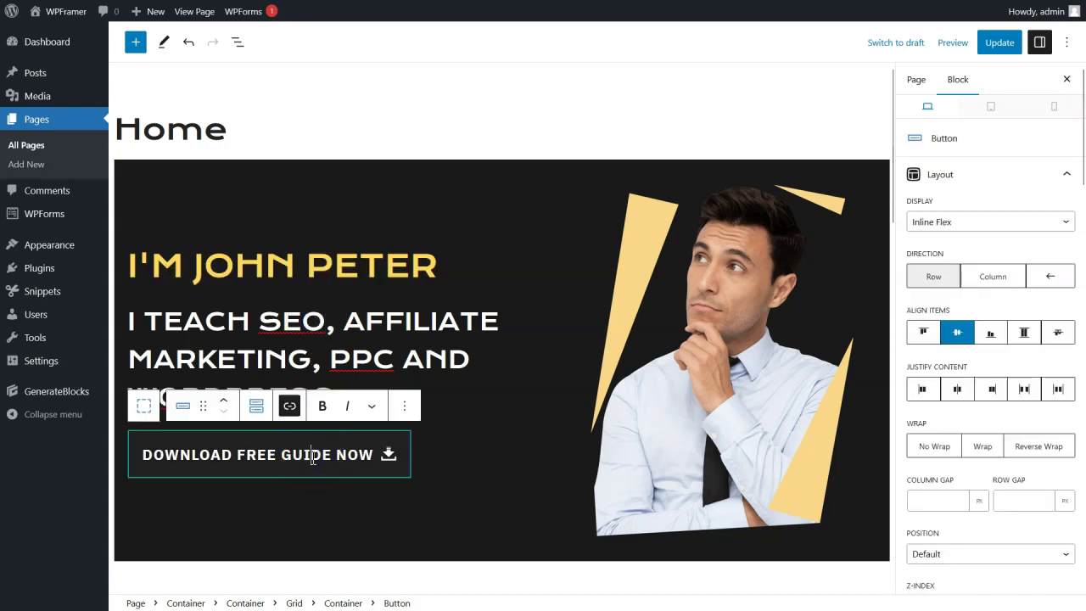
pyautogui.click(688, 358)
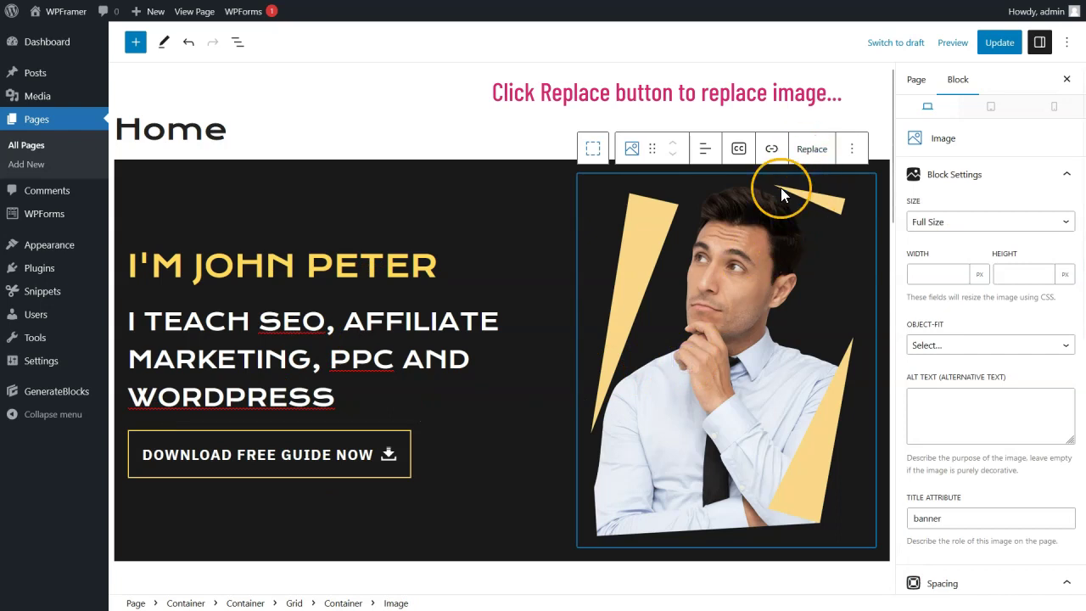
# Step: Show the page's block structure and expand the Explore Topics section down to the item containers in its grid
pyautogui.scroll(-3, 734, 311)
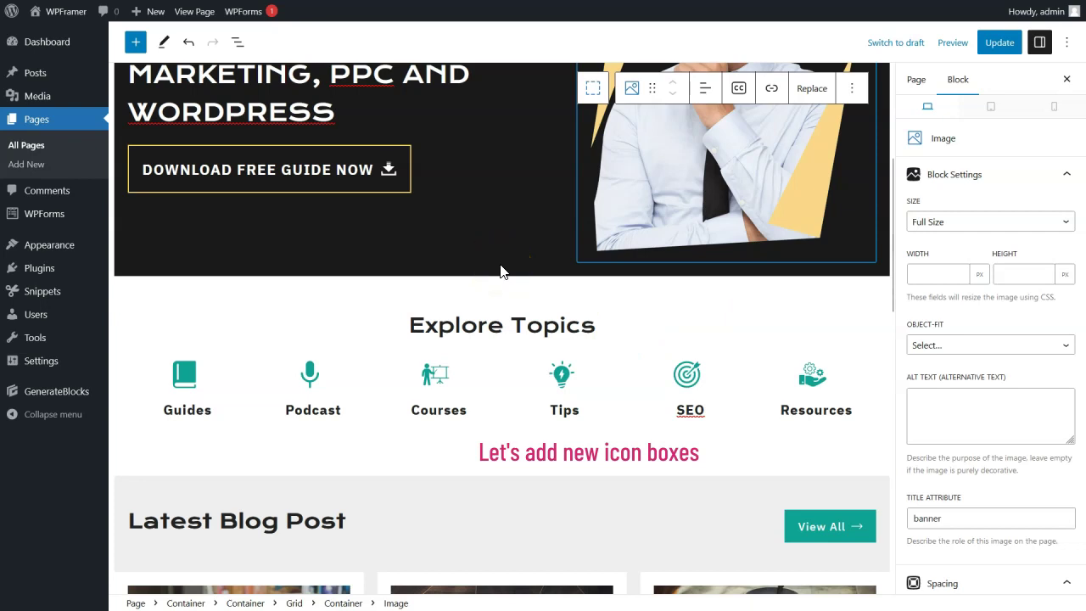
pyautogui.click(238, 41)
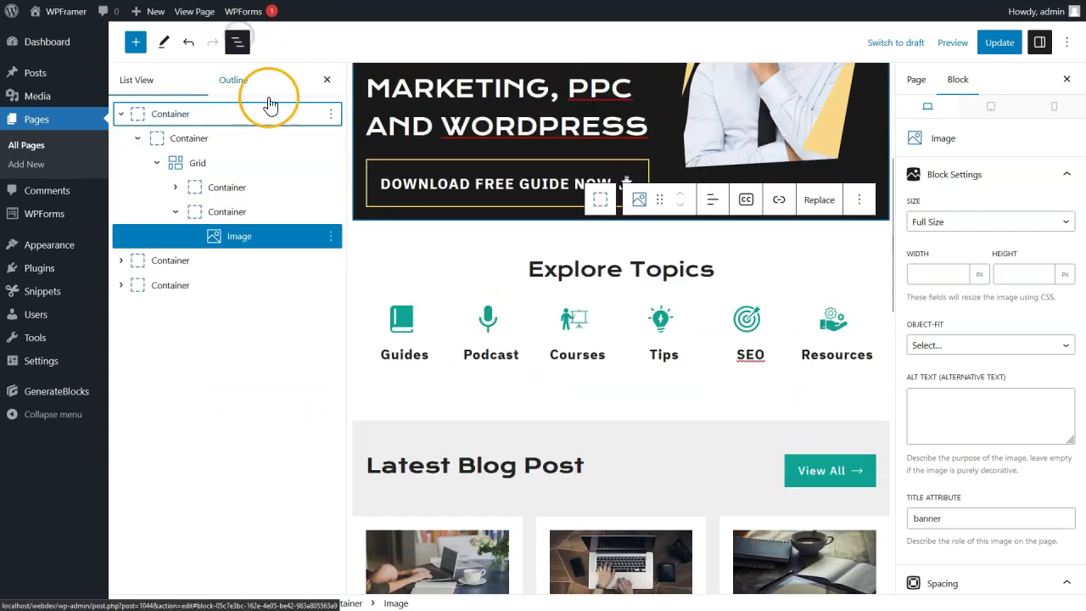
pyautogui.click(179, 263)
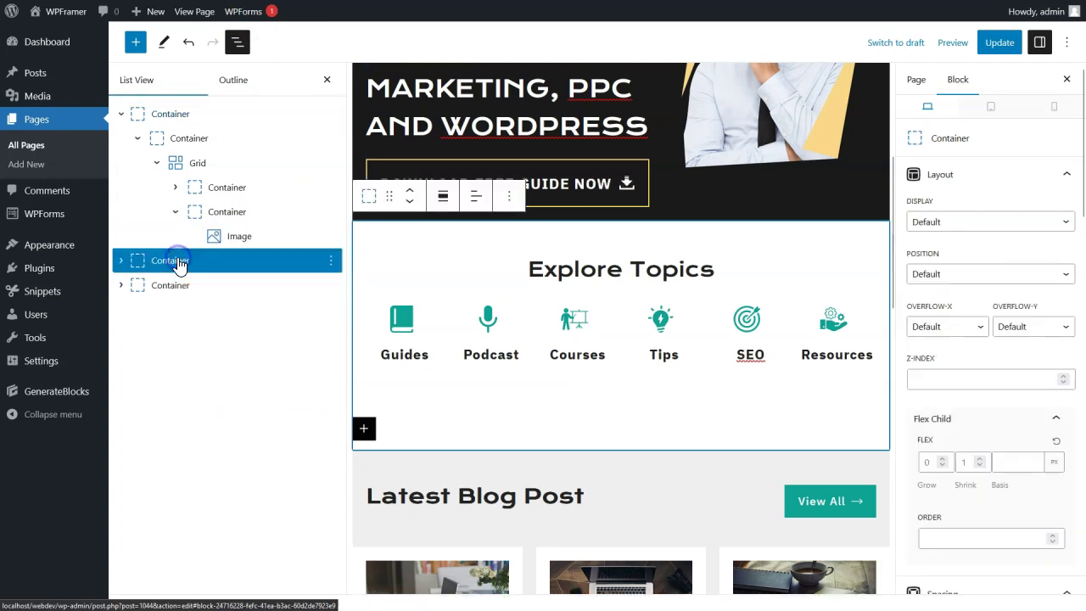
pyautogui.click(122, 260)
pyautogui.click(135, 286)
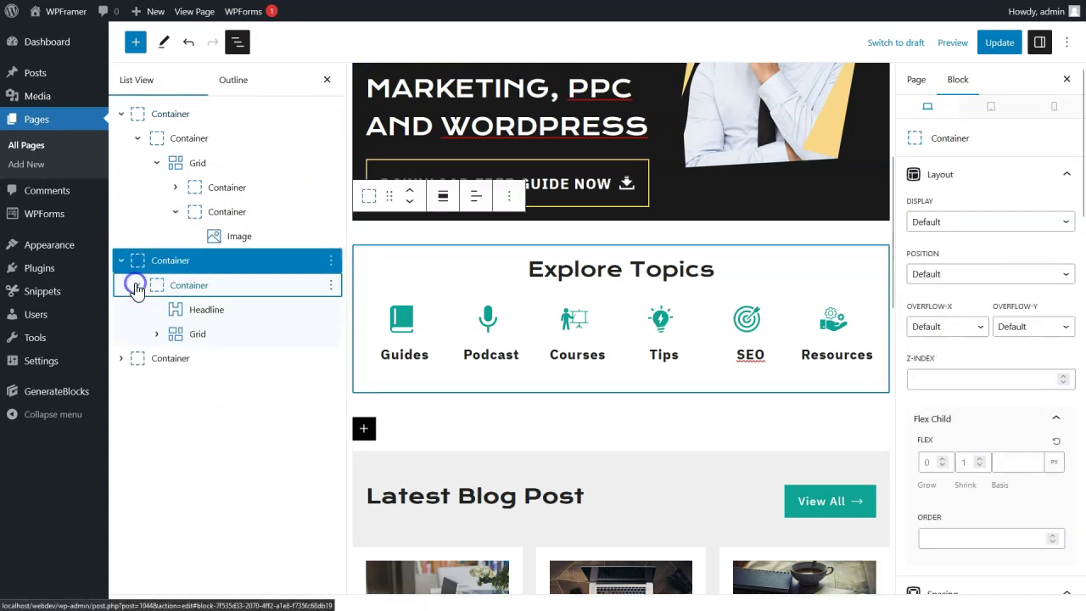
pyautogui.click(157, 335)
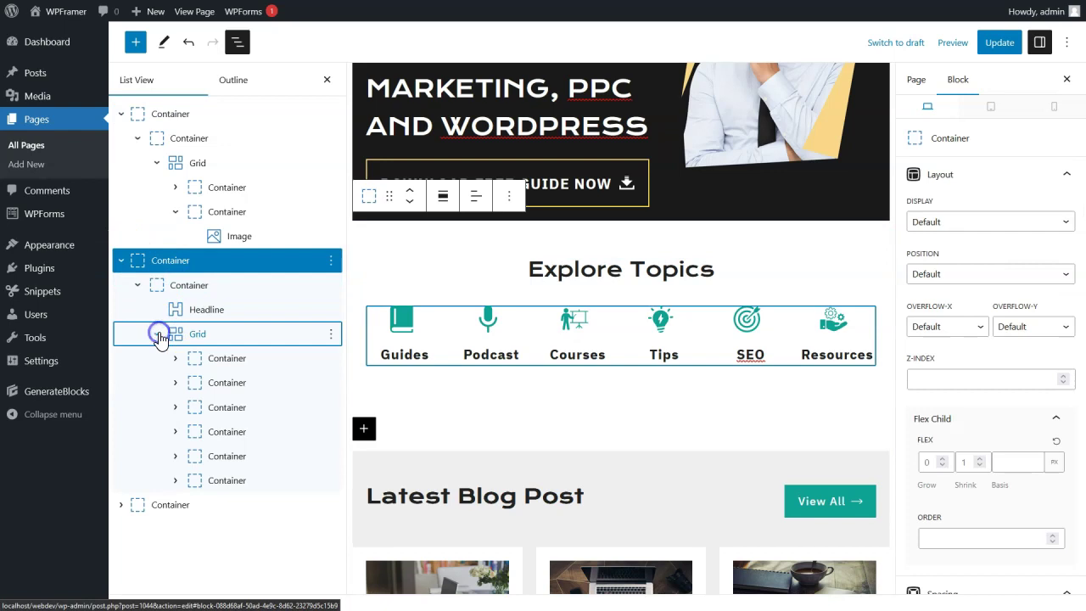
# Step: Add three more icon boxes to the Explore Topics grid by duplicating the Resources container three times
pyautogui.click(241, 491)
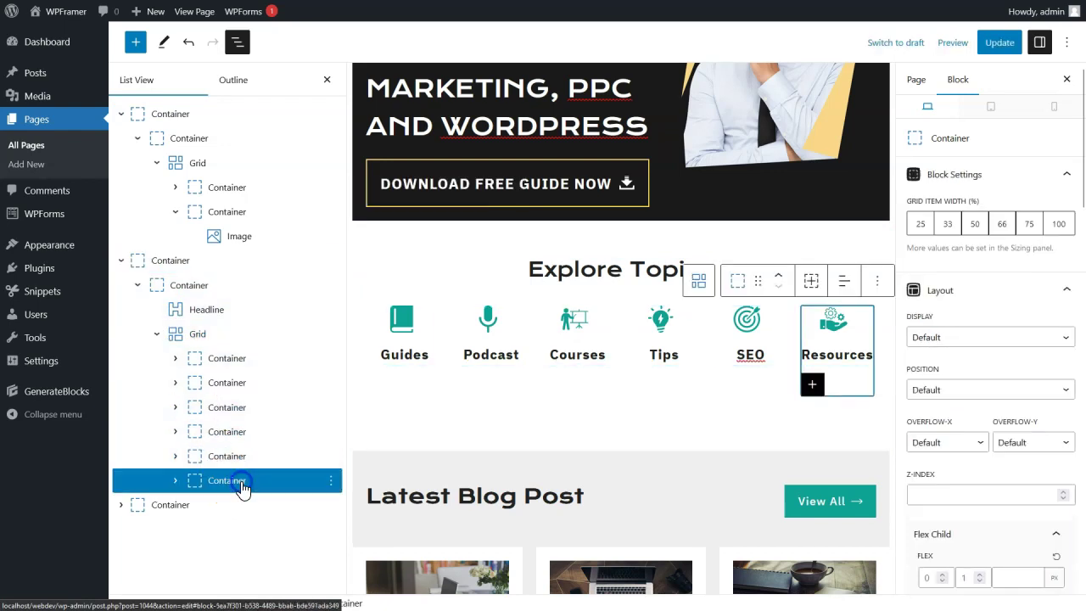
pyautogui.click(330, 480)
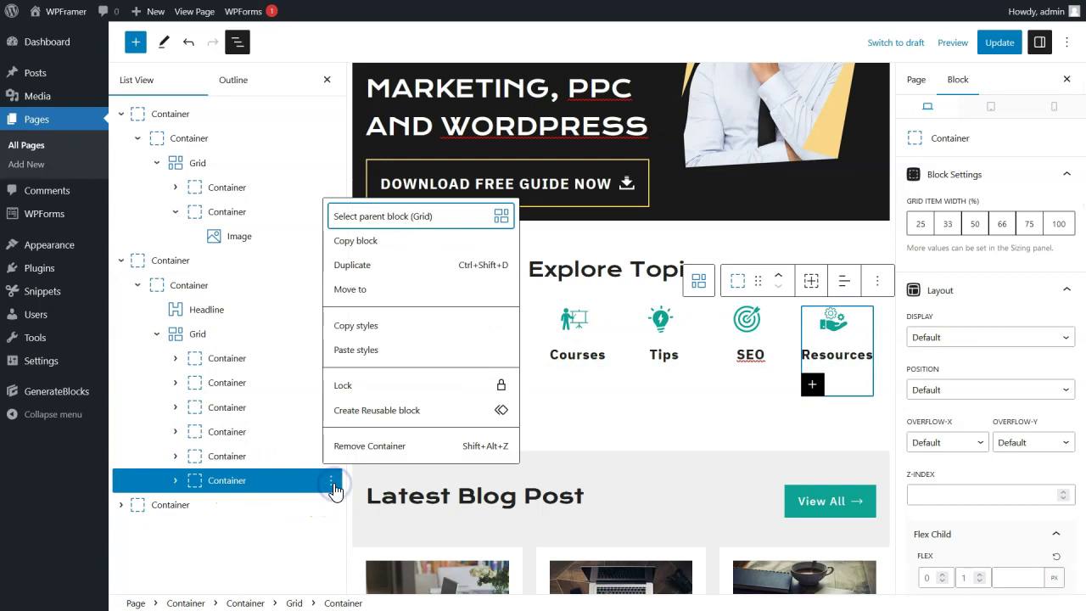
pyautogui.click(360, 266)
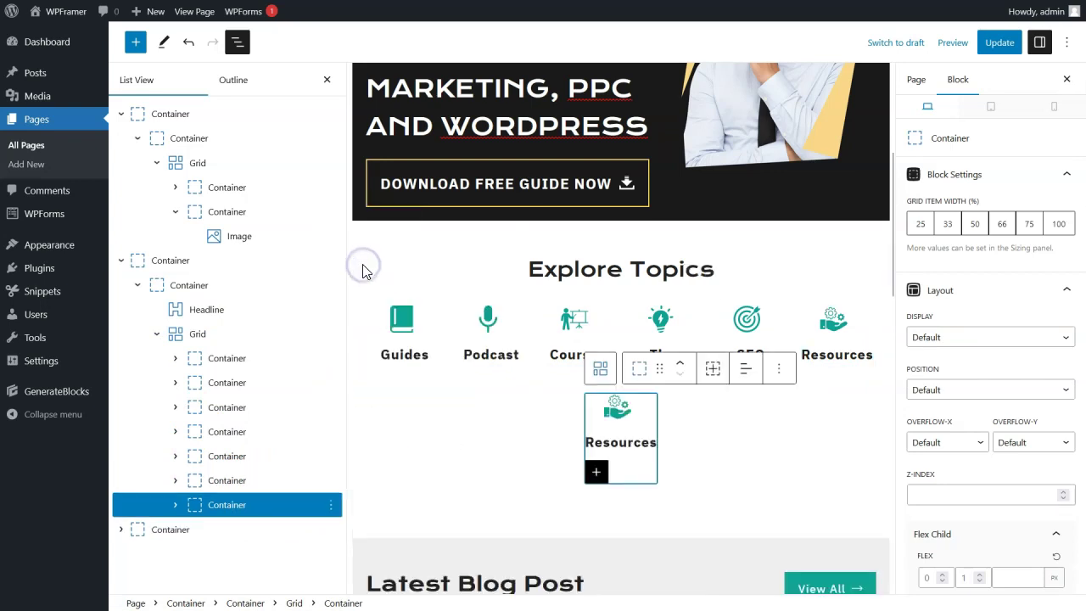
pyautogui.click(331, 505)
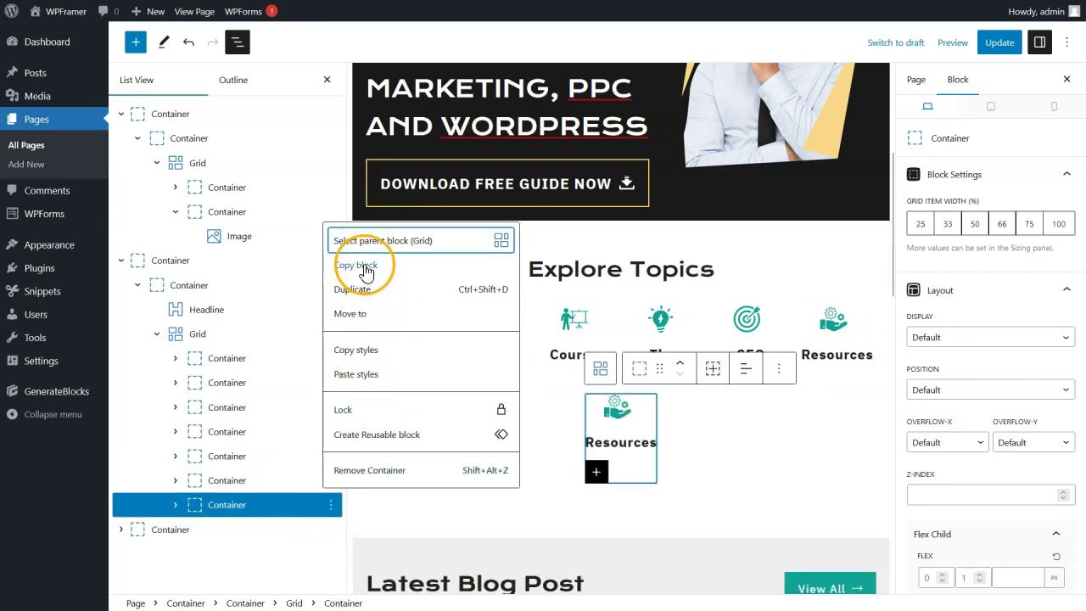
pyautogui.click(359, 289)
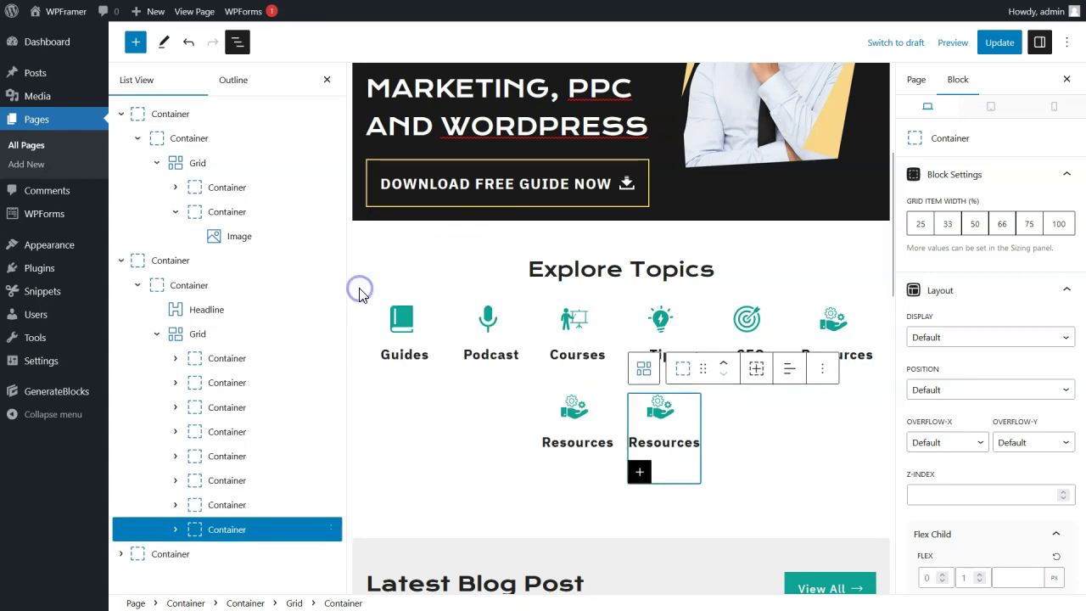
pyautogui.click(330, 529)
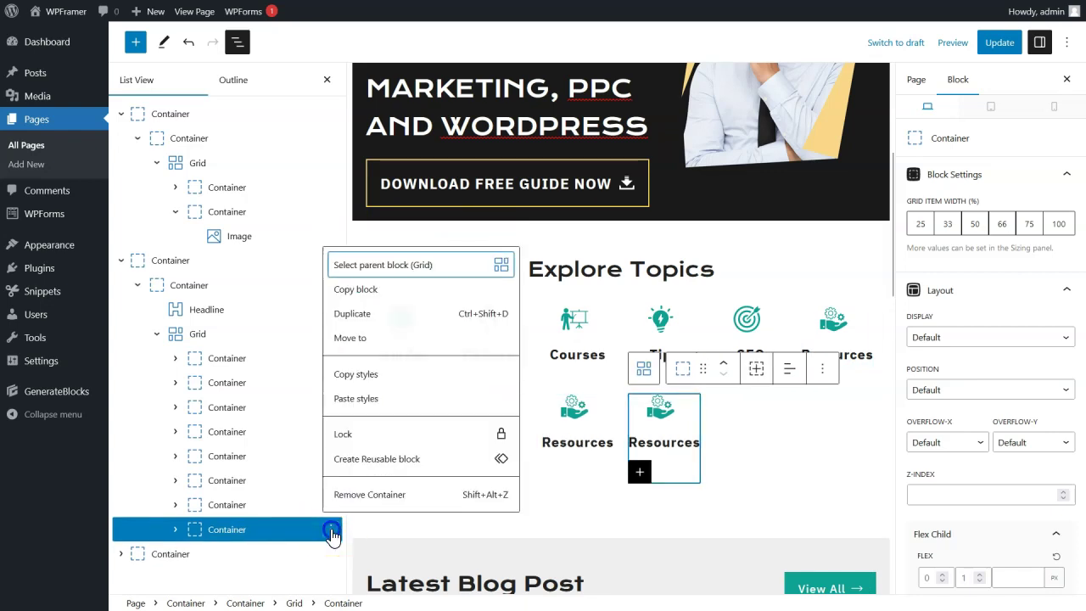
pyautogui.click(370, 315)
# Step: Rename the first two icon boxes in the second Explore Topics row to Tutorial and Hacks
pyautogui.click(549, 443)
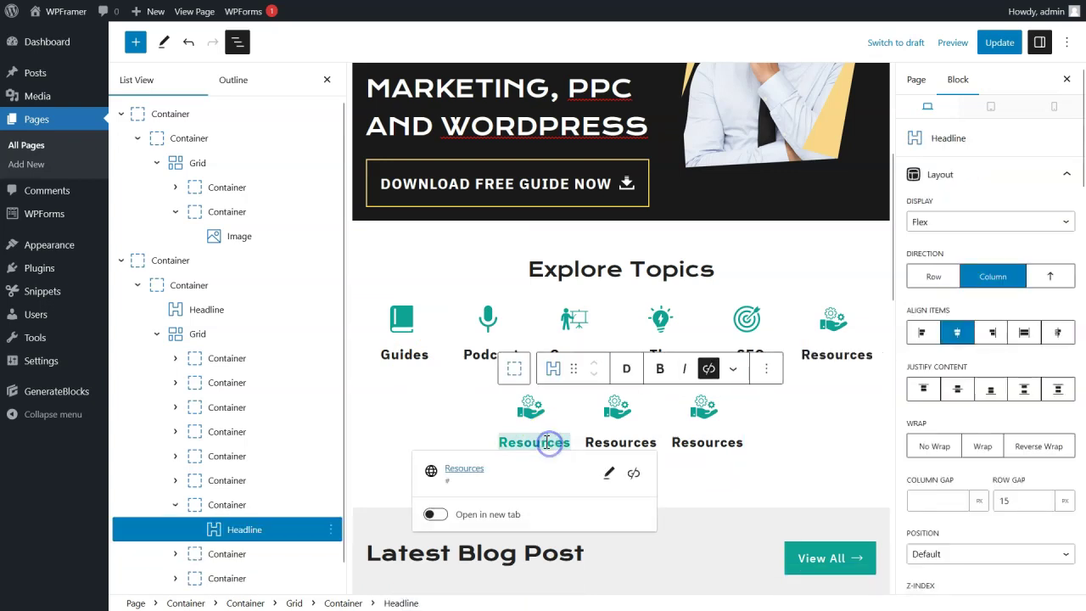
pyautogui.doubleClick(544, 441)
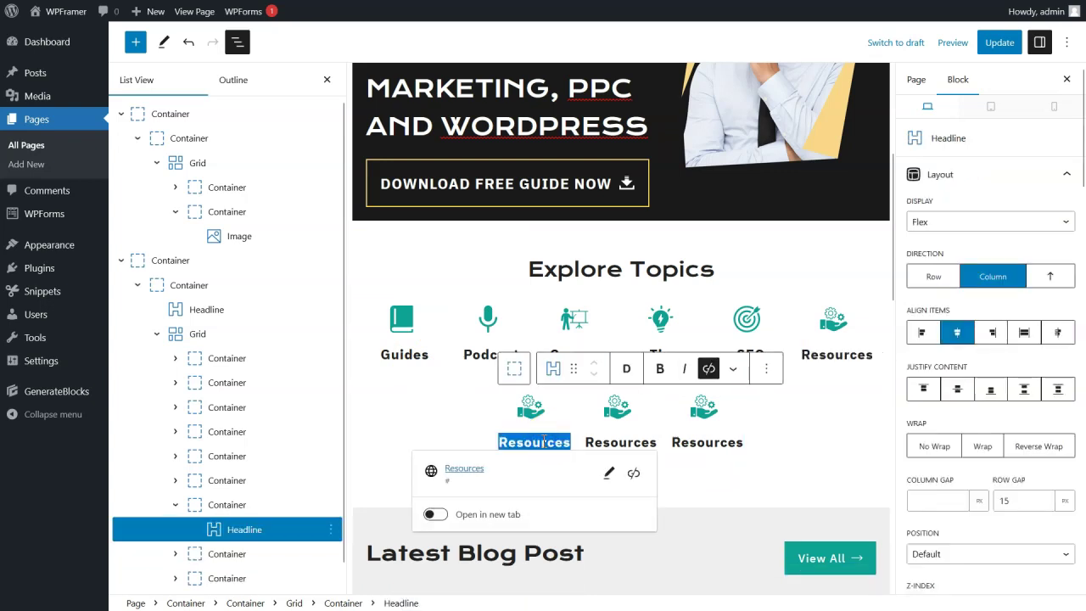
pyautogui.write('Tutorial')
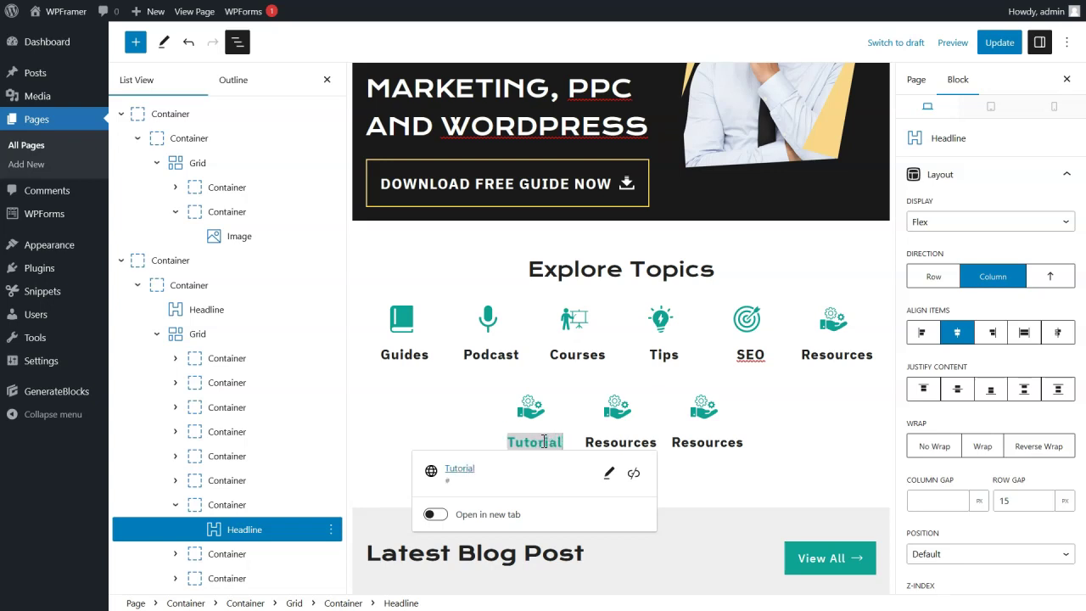
pyautogui.click(600, 443)
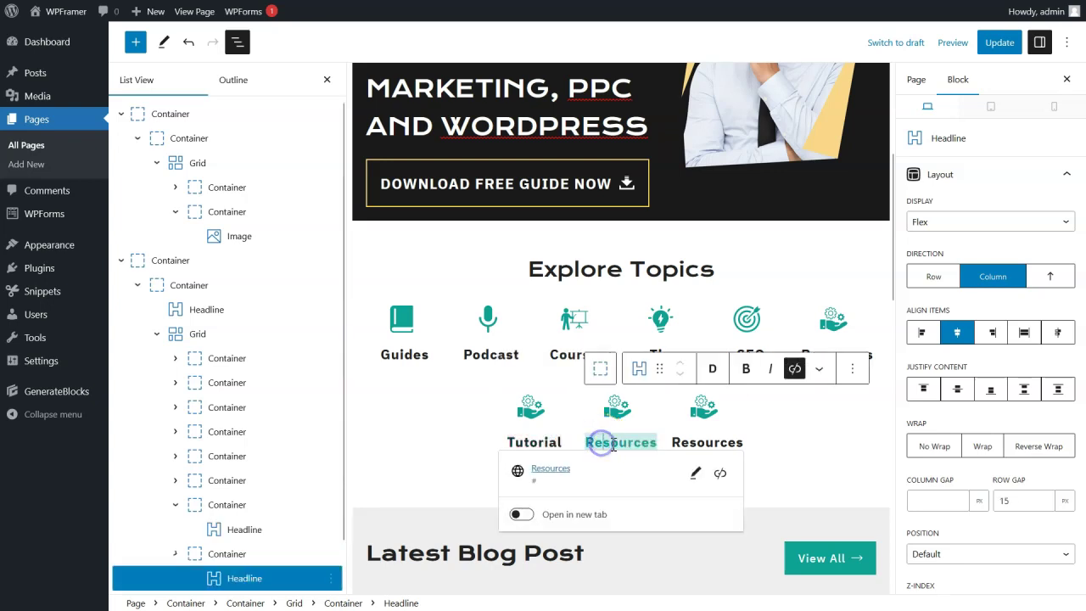
pyautogui.doubleClick(622, 445)
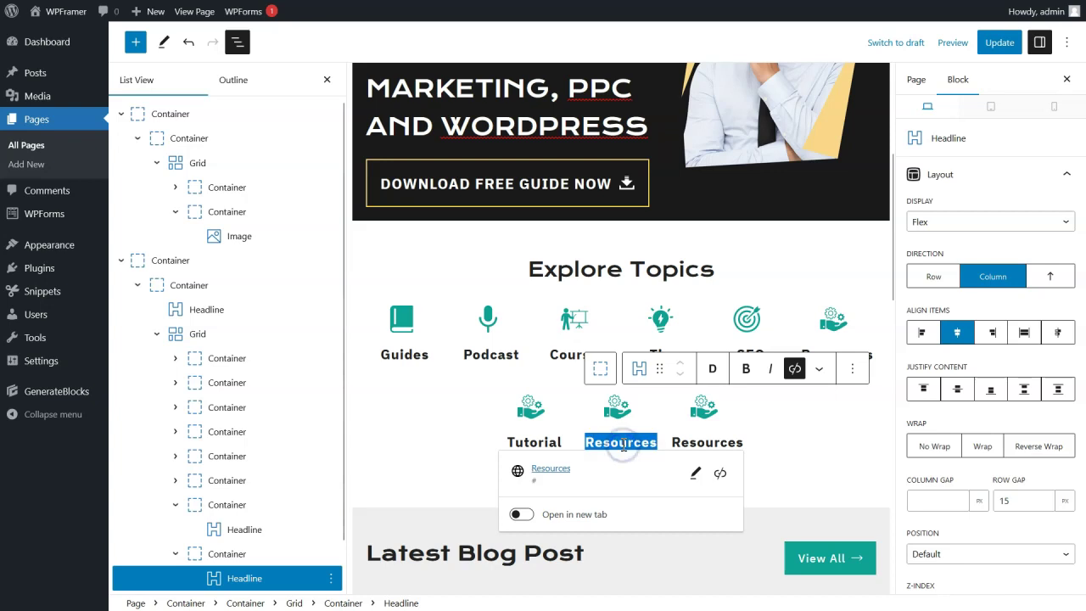
pyautogui.write('Hacks')
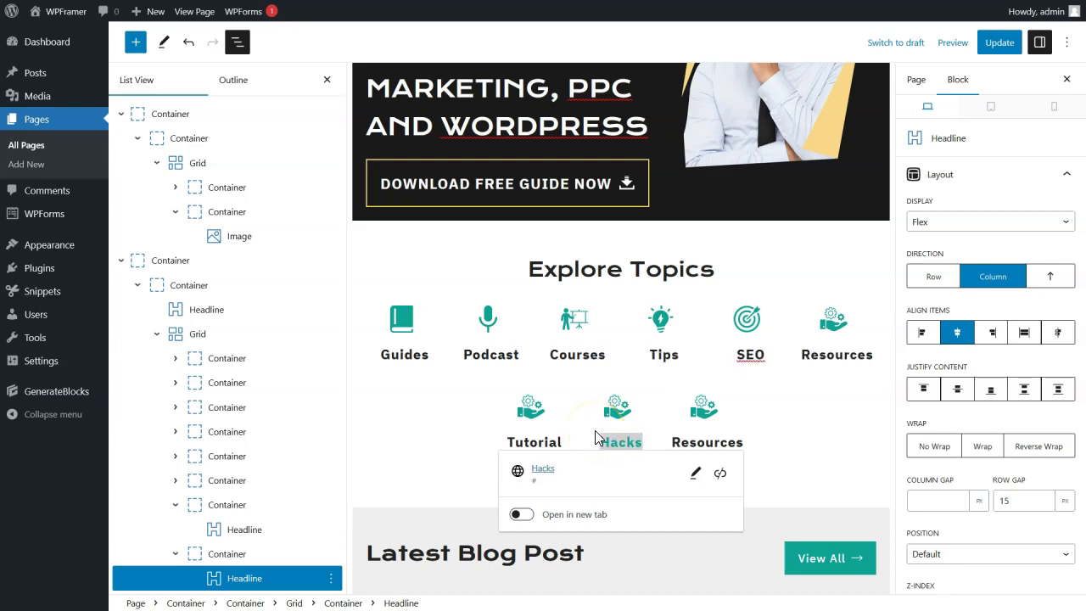
# Step: Rename the third icon box in the second Explore Topics row to Download
pyautogui.click(703, 442)
pyautogui.doubleClick(703, 443)
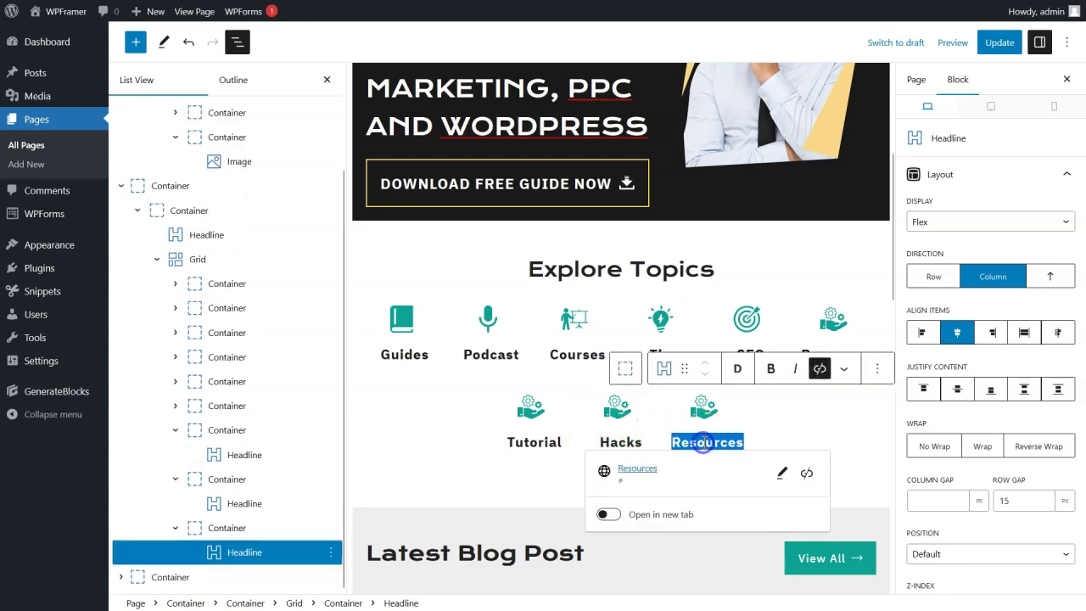
pyautogui.write('Download Co')
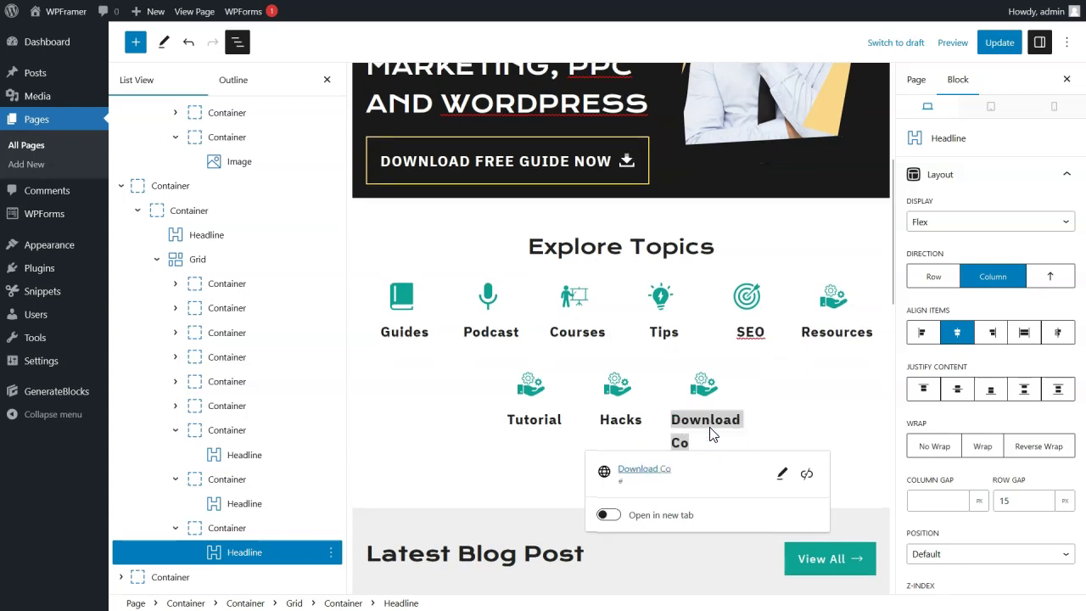
pyautogui.write('ur')
pyautogui.press('BackSpace')
pyautogui.press('BackSpace')
pyautogui.press('BackSpace')
pyautogui.press('BackSpace')
pyautogui.press('BackSpace')
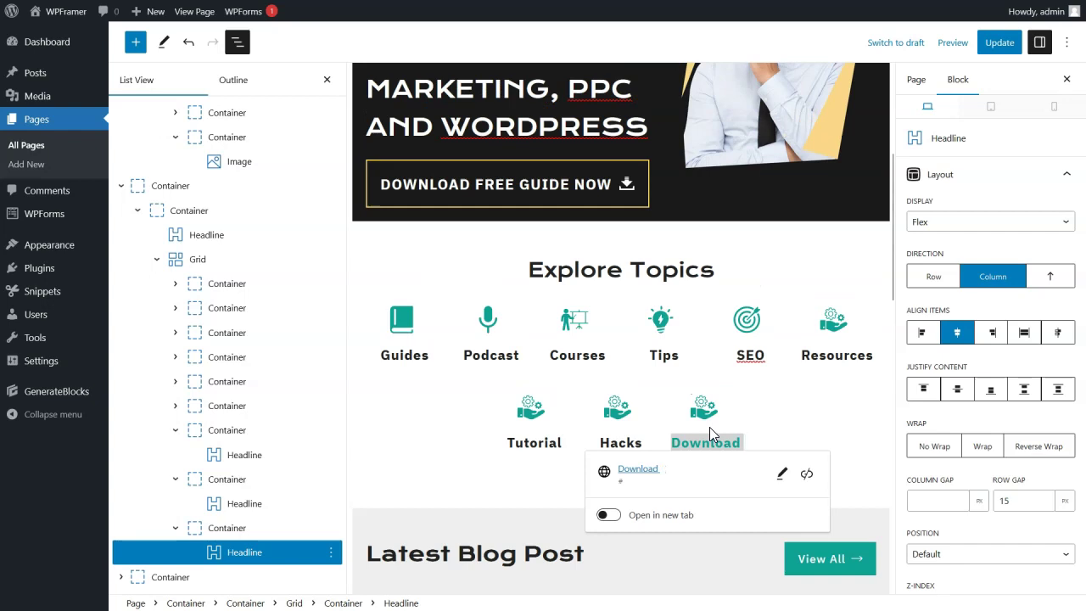
pyautogui.doubleClick(710, 434)
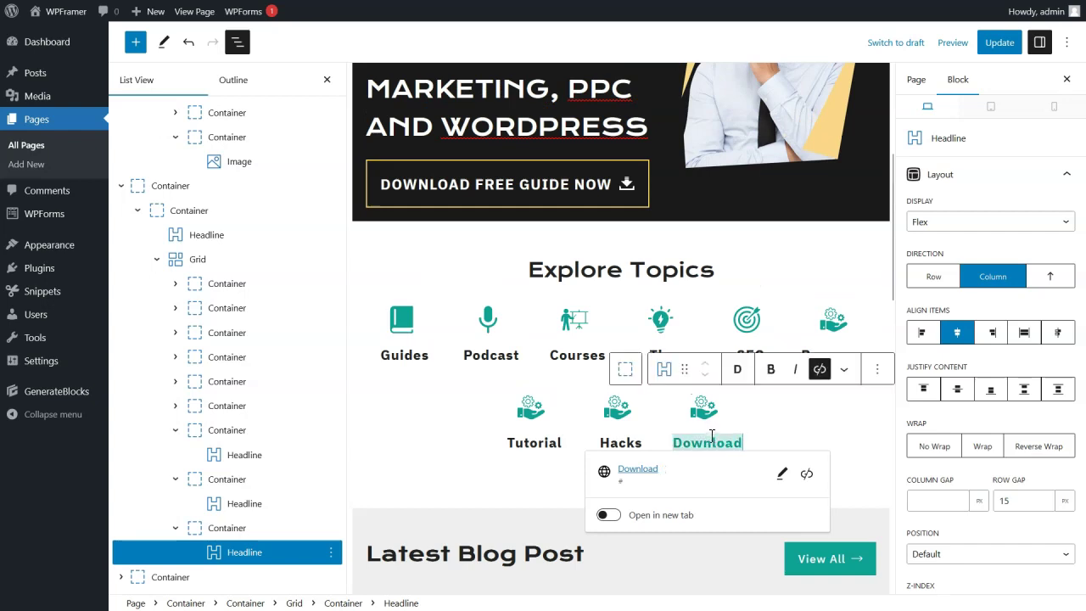
pyautogui.click(737, 415)
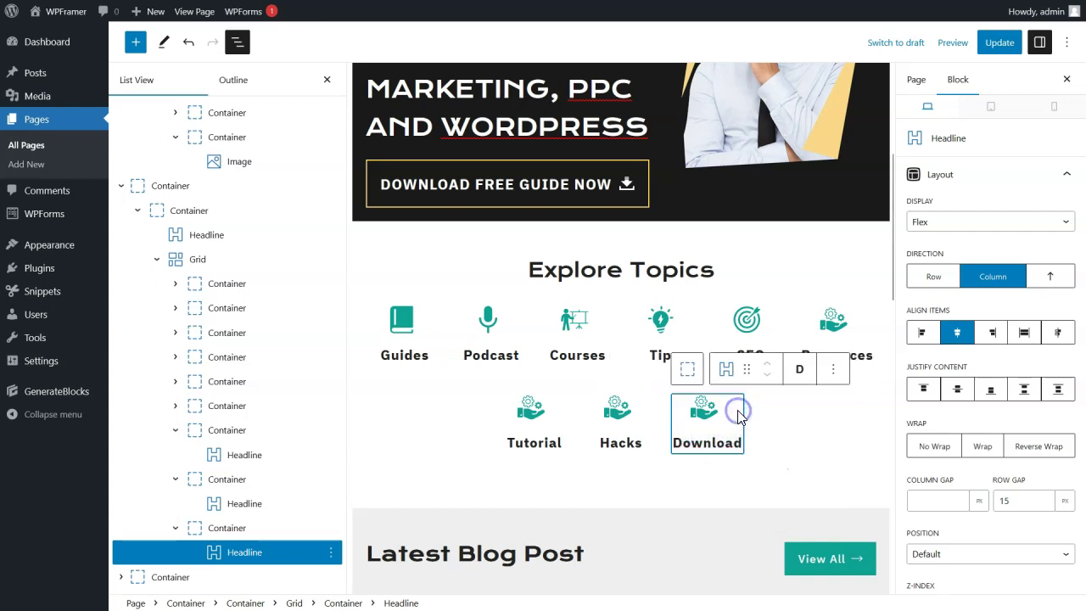
pyautogui.click(708, 442)
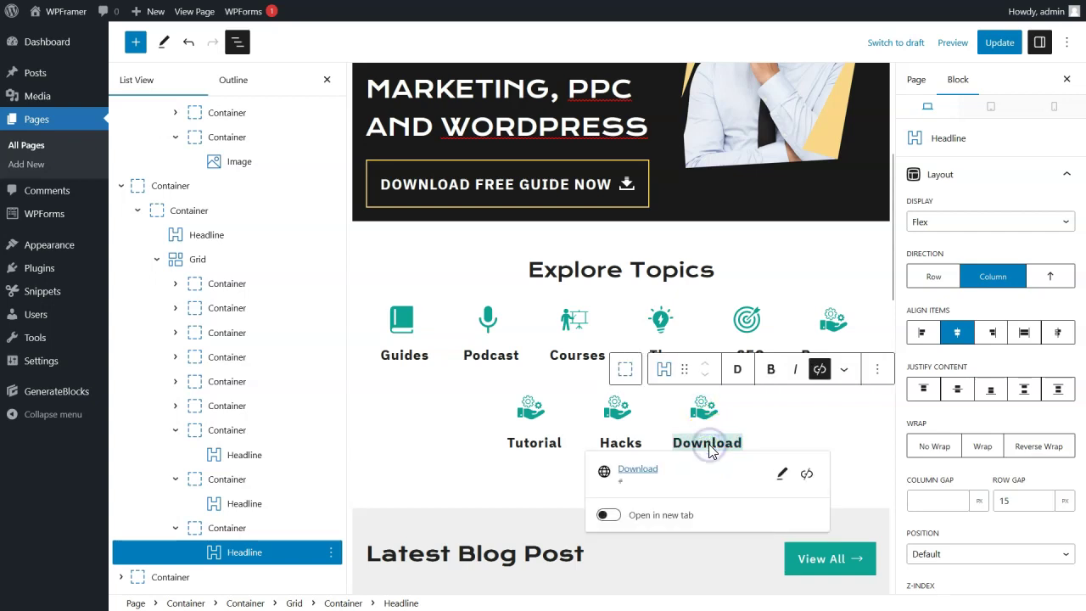
pyautogui.click(780, 473)
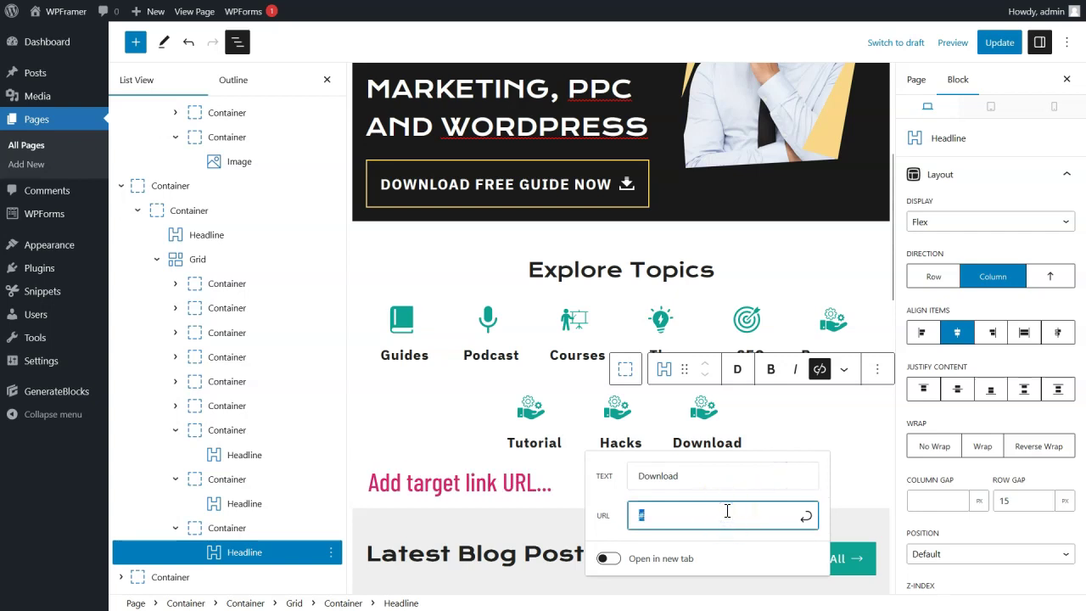
pyautogui.write('https://fa')
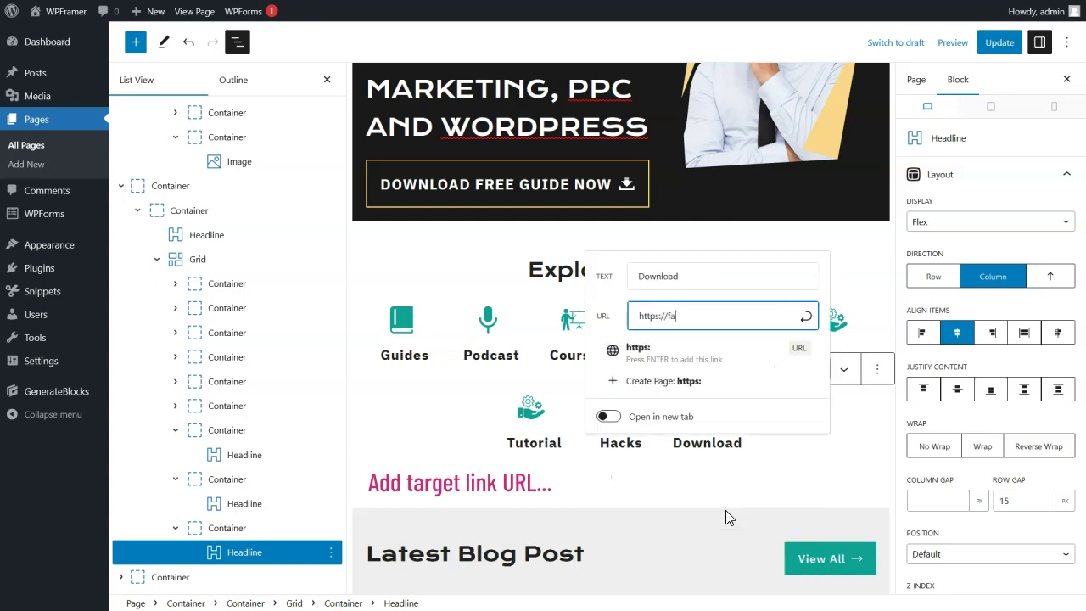
pyautogui.write('cebook.com')
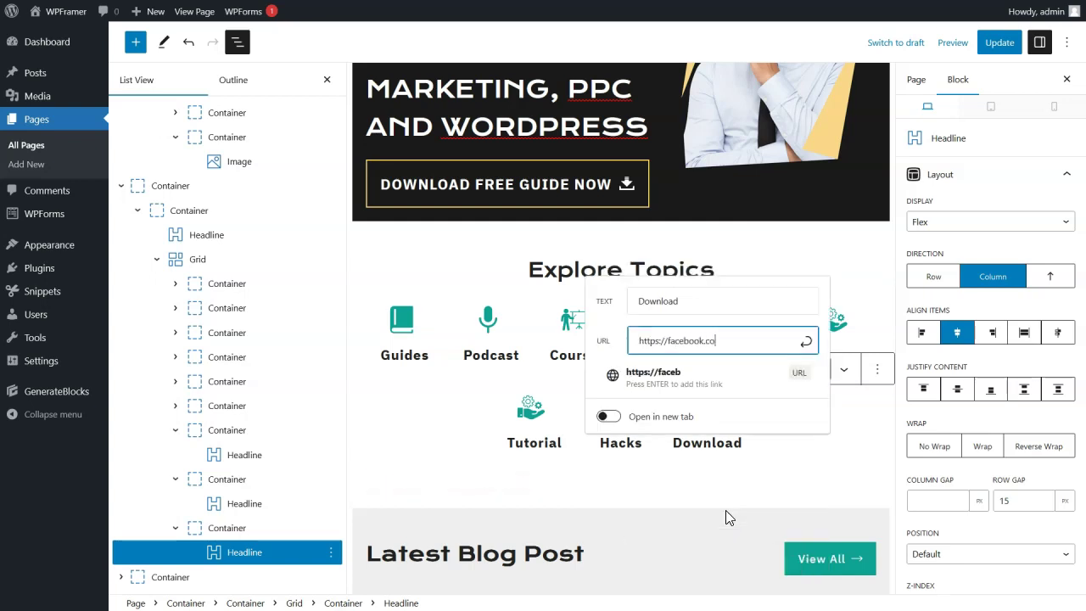
pyautogui.click(806, 342)
pyautogui.click(712, 415)
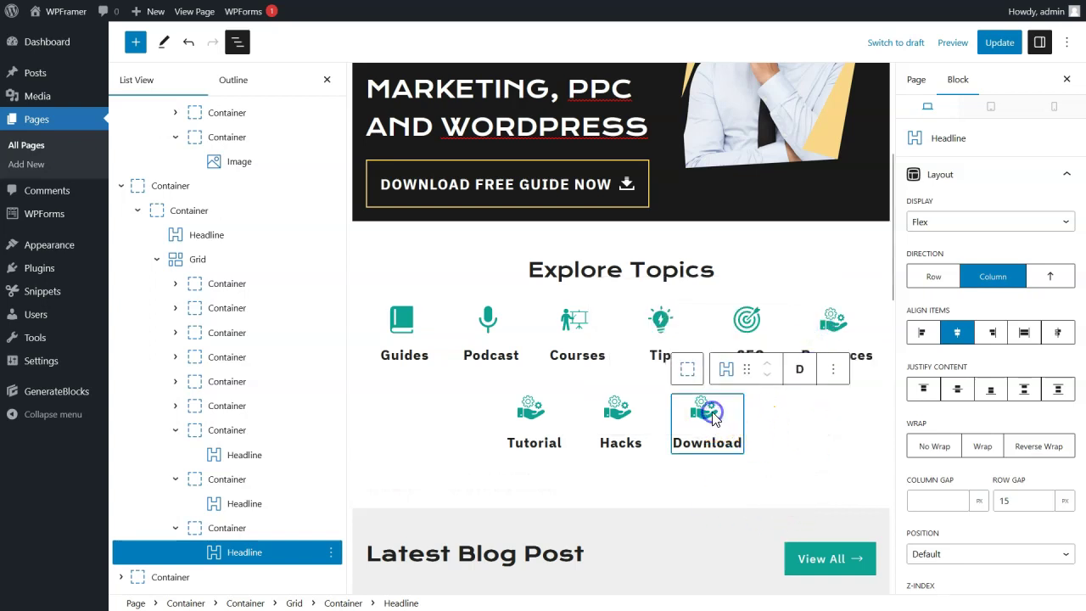
pyautogui.click(704, 415)
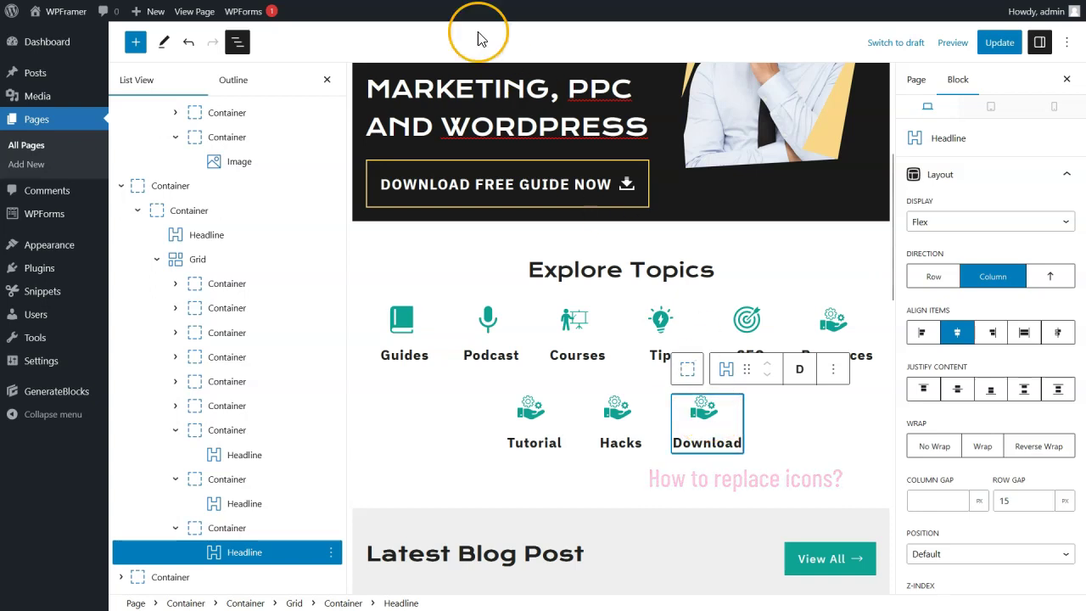
# Step: Switch to the uxwing website, search for blog icons and download the Domain WWW icon as an SVG file
pyautogui.moveTo(509, 13)
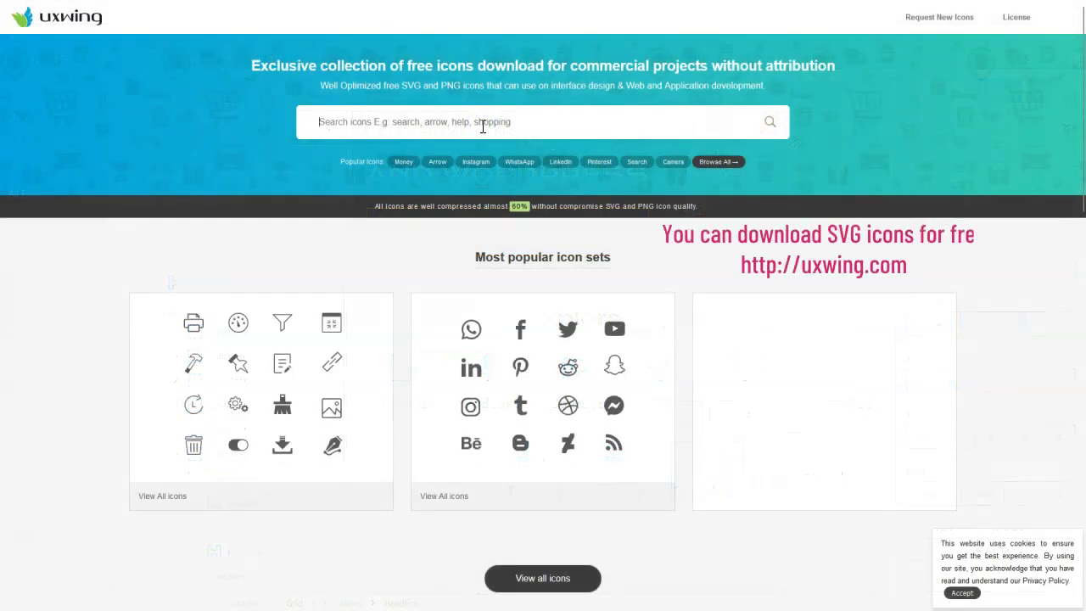
pyautogui.write('blog')
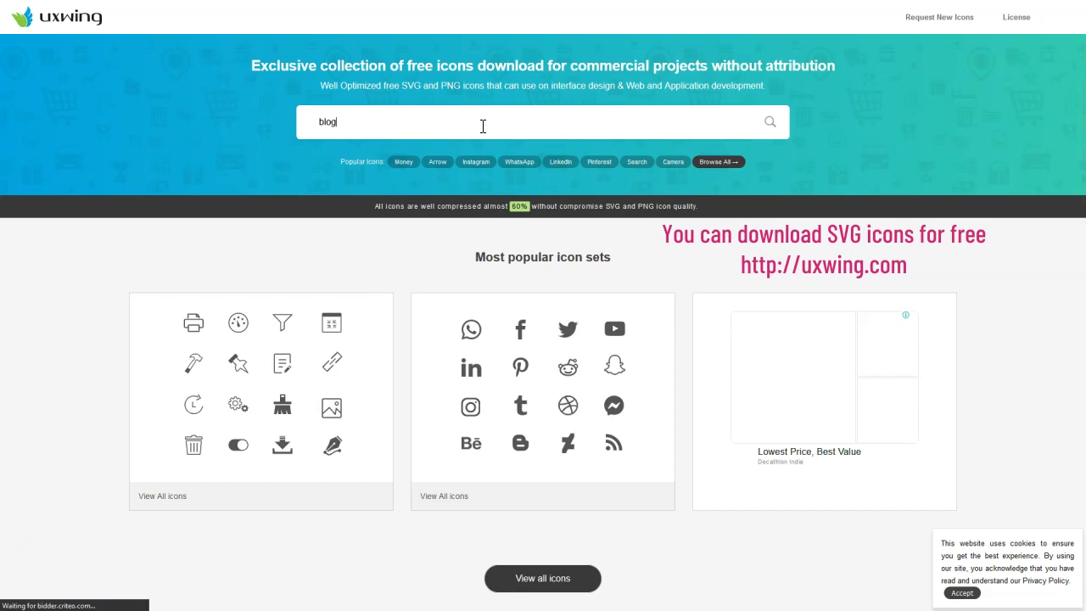
pyautogui.press('Return')
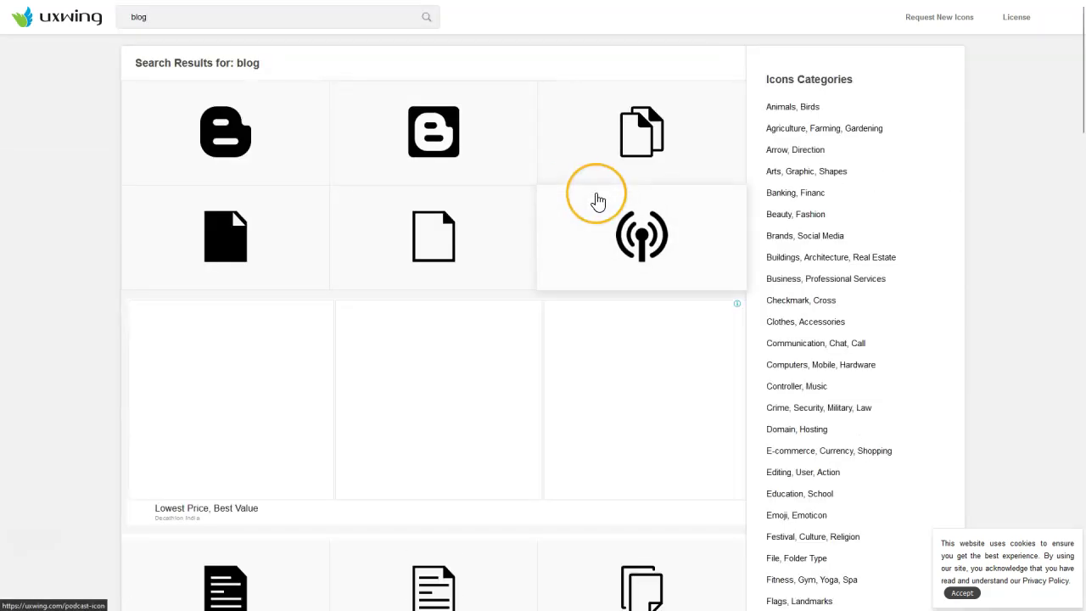
pyautogui.scroll(-3, 596, 199)
pyautogui.scroll(-3, 596, 198)
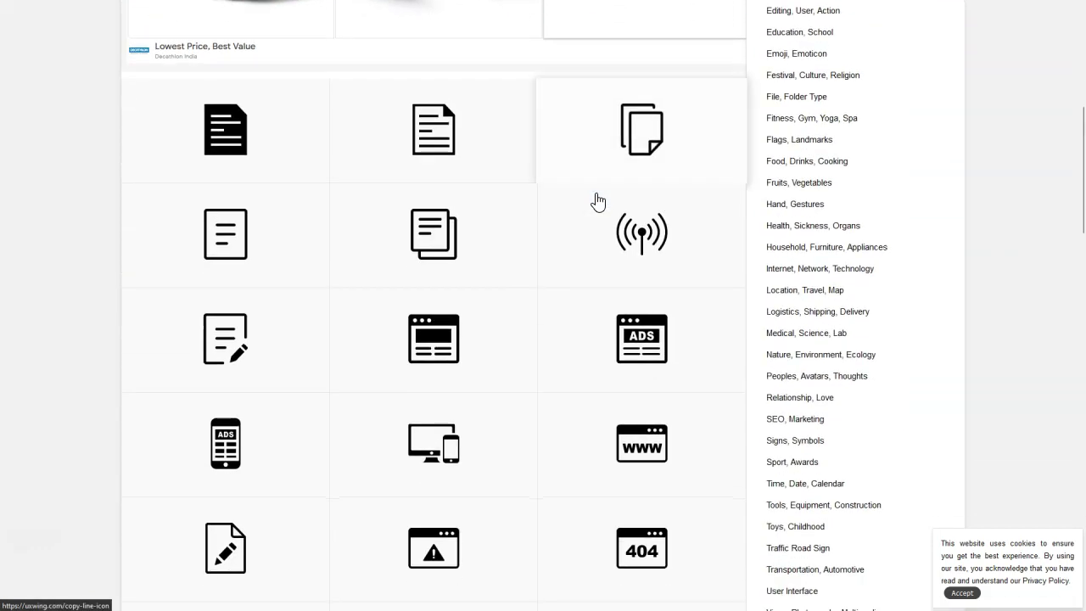
pyautogui.scroll(-2, 597, 199)
pyautogui.scroll(-2, 597, 201)
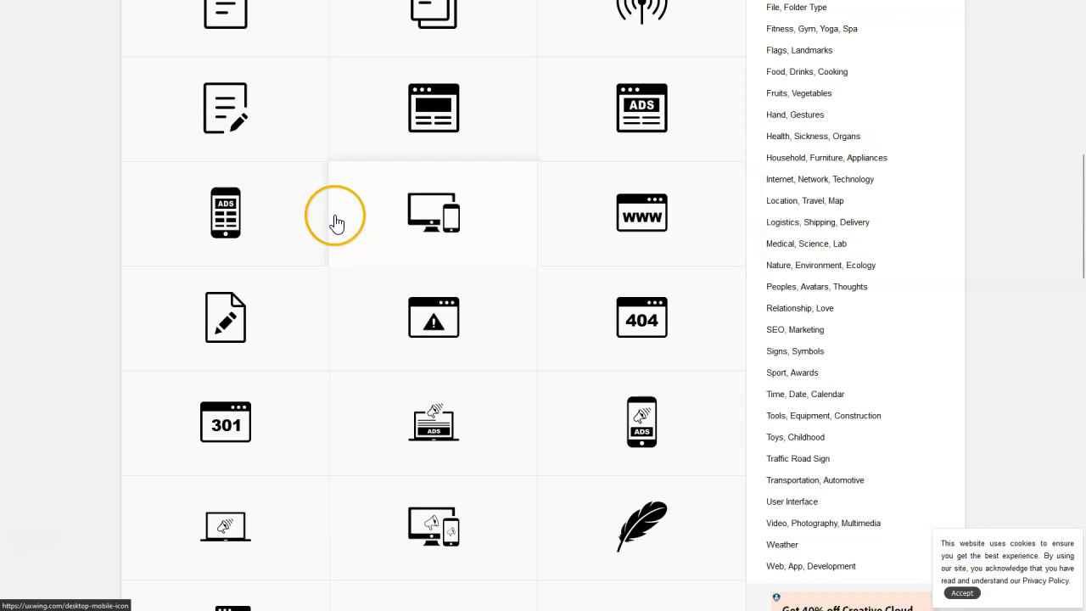
pyautogui.click(642, 212)
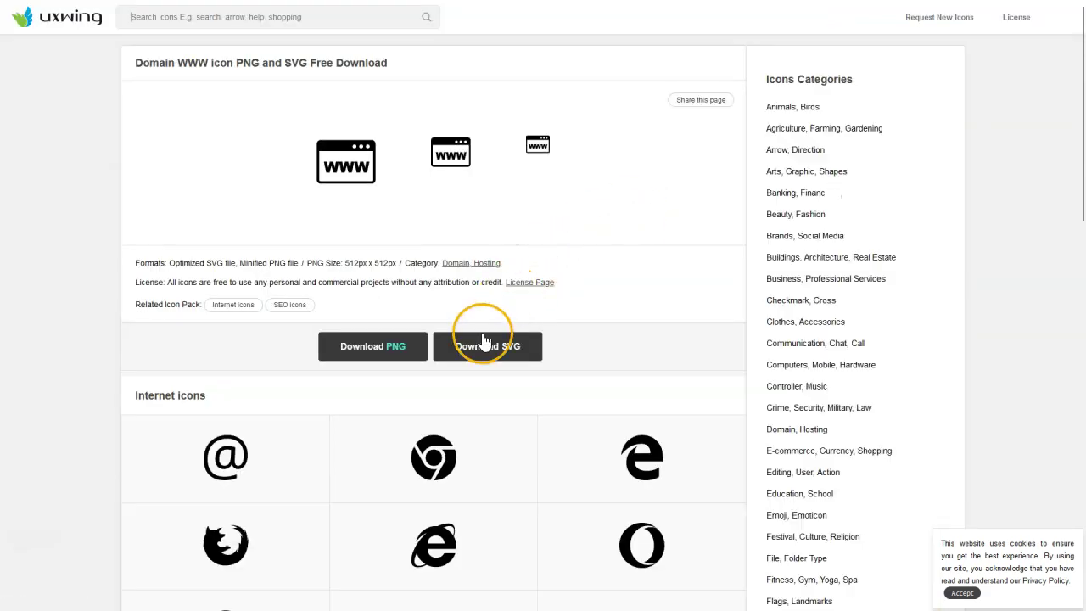
pyautogui.click(485, 351)
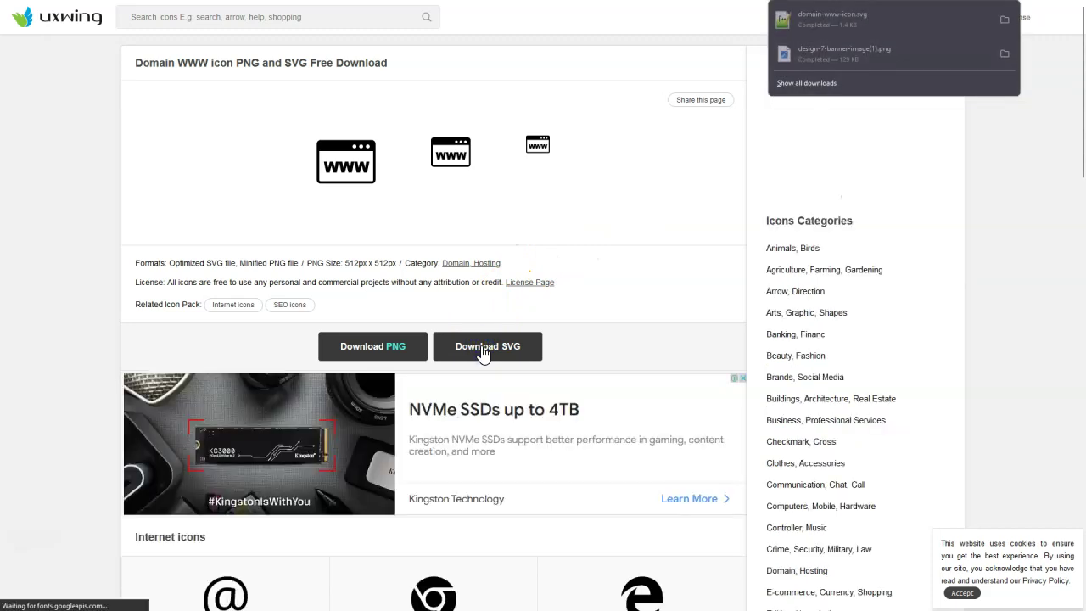
pyautogui.click(510, 348)
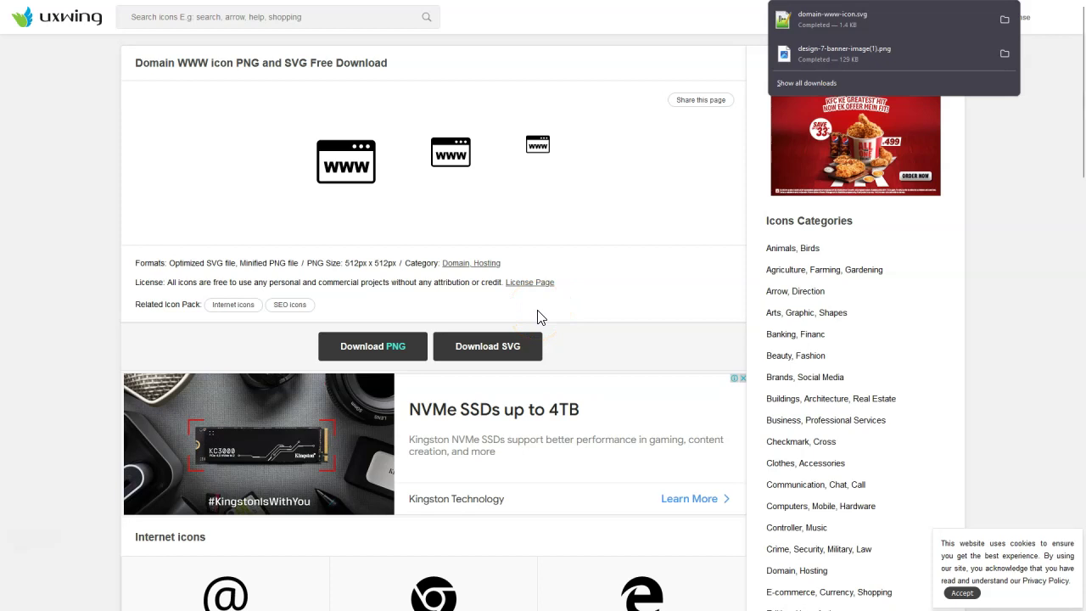
pyautogui.click(568, 284)
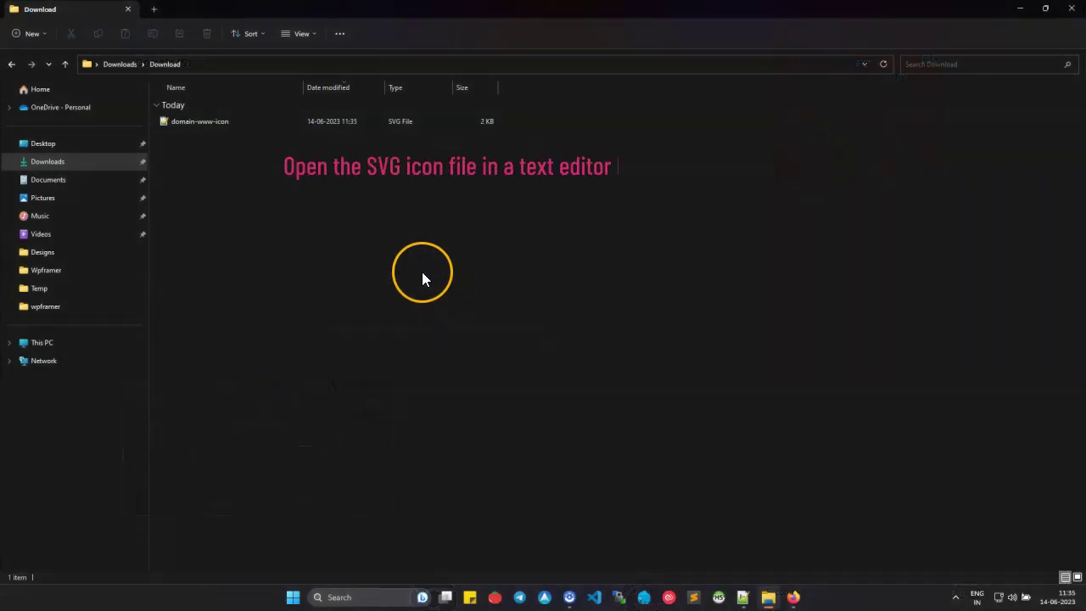
# Step: Open the downloaded domain-www-icon file in Notepad++ and copy its entire code
pyautogui.doubleClick(205, 122)
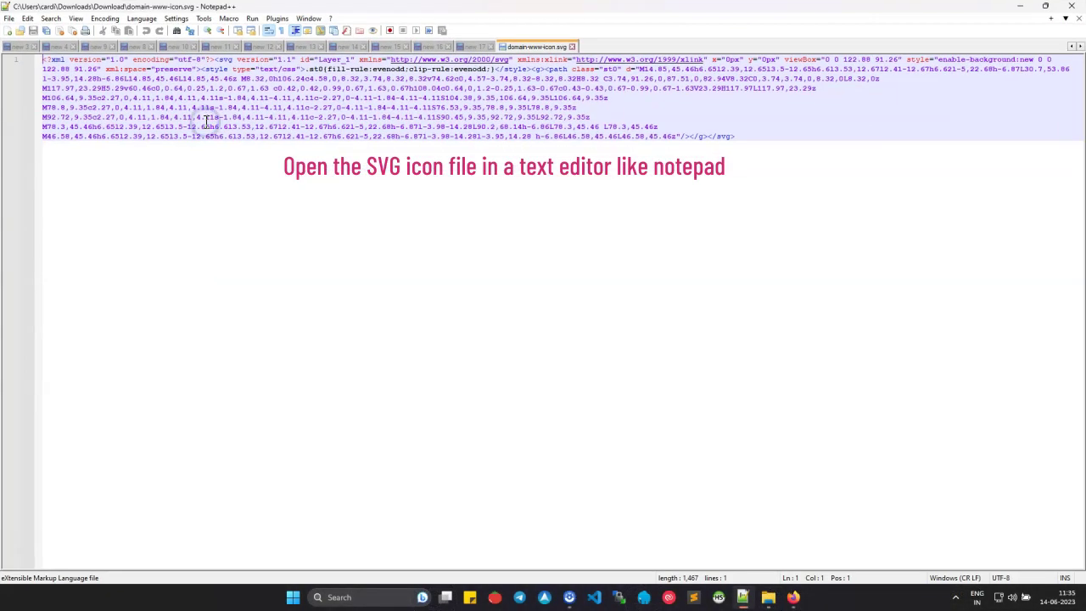
pyautogui.click(224, 87)
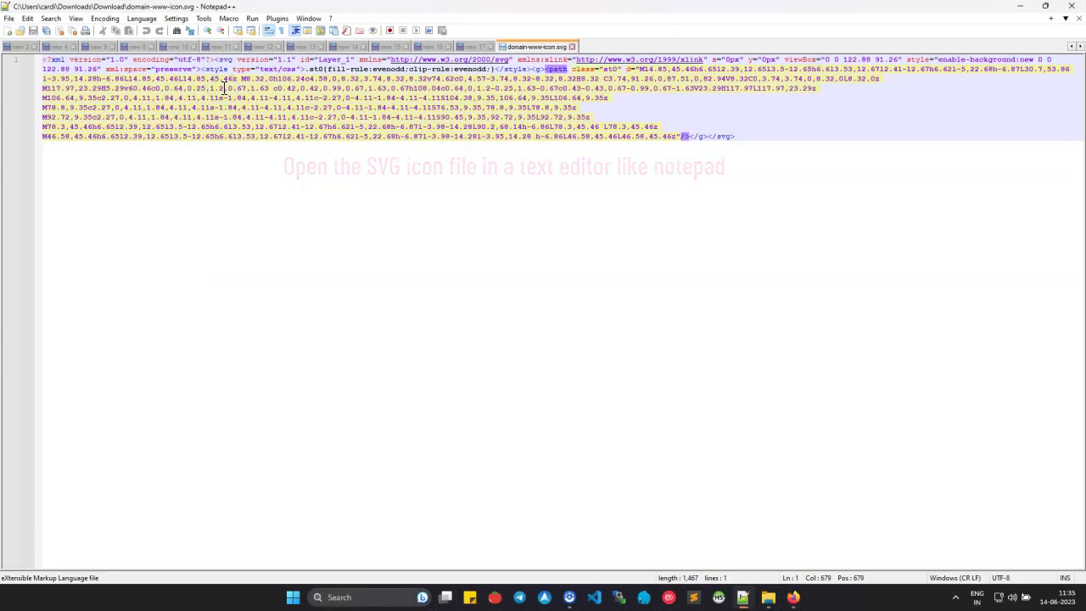
pyautogui.hotkey('ctrl', 'a')
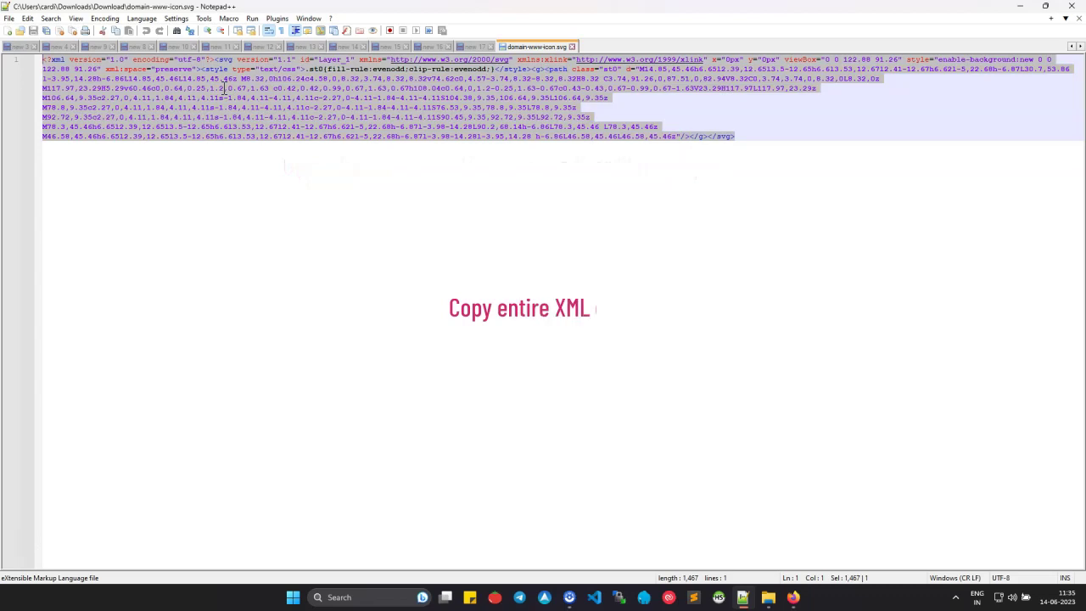
pyautogui.rightClick(374, 107)
pyautogui.click(401, 125)
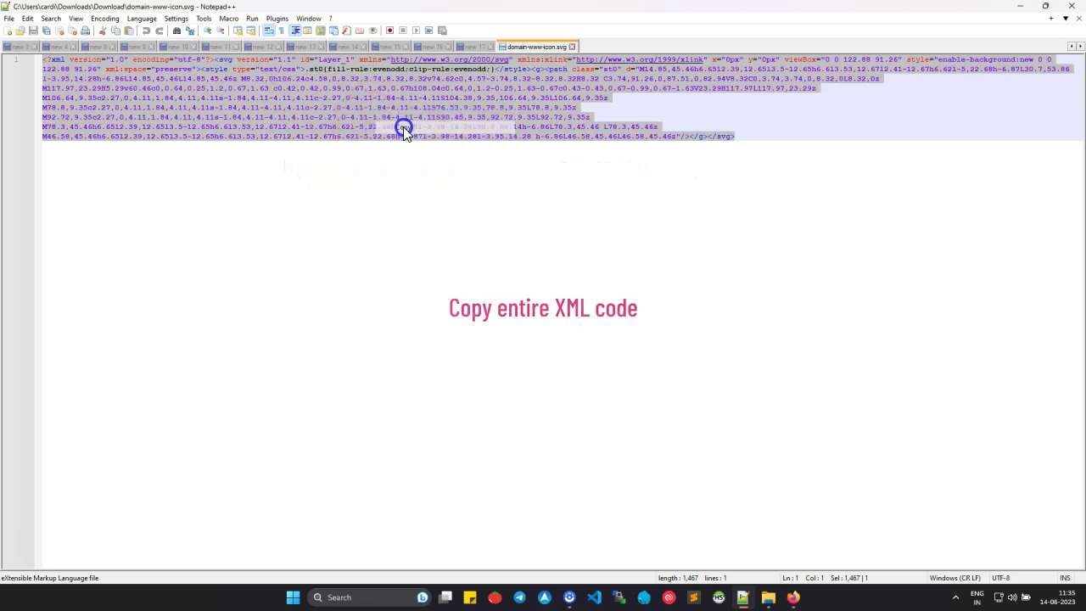
# Step: Return to the page editor in Firefox and replace the Download headline's icon SVG HTML with the copied code
pyautogui.click(793, 597)
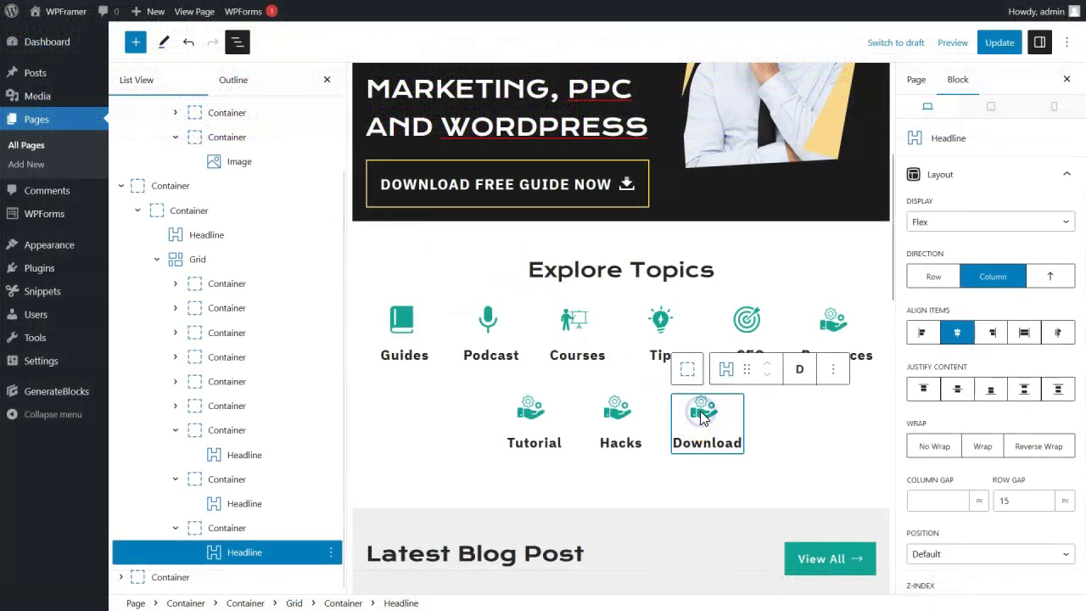
pyautogui.scroll(-3, 950, 443)
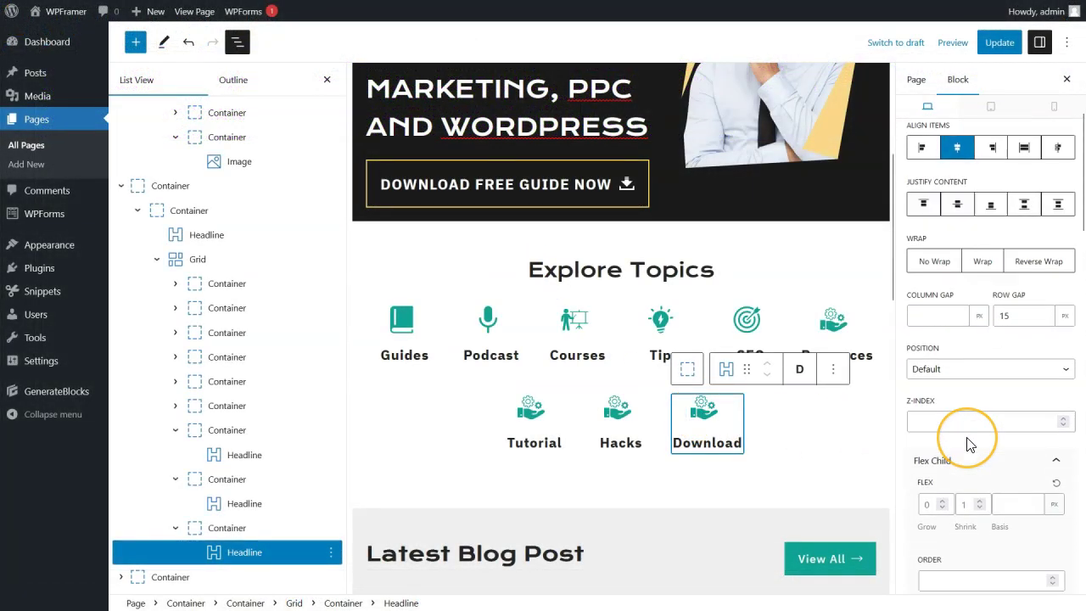
pyautogui.scroll(-8, 969, 444)
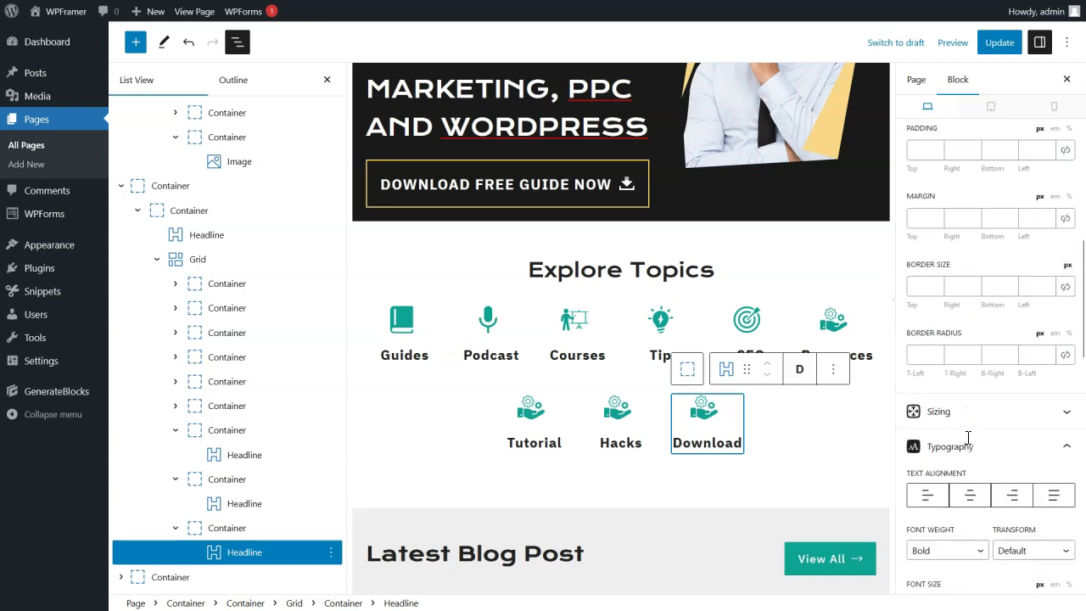
pyautogui.scroll(-8, 968, 437)
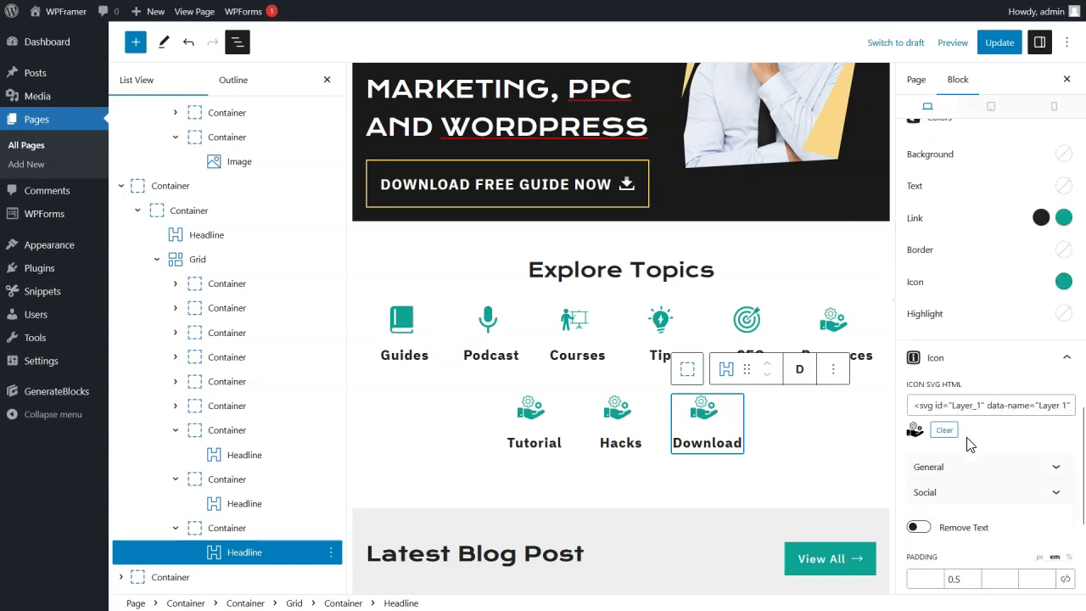
pyautogui.click(979, 414)
pyautogui.tripleClick(981, 406)
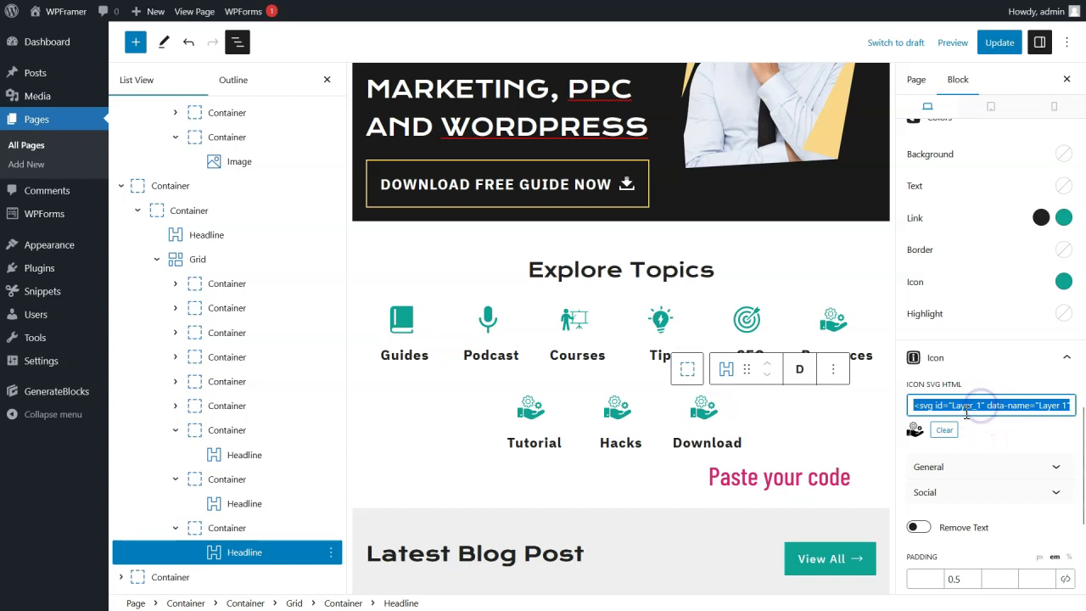
pyautogui.press('BackSpace')
pyautogui.hotkey('ctrl', 'v')
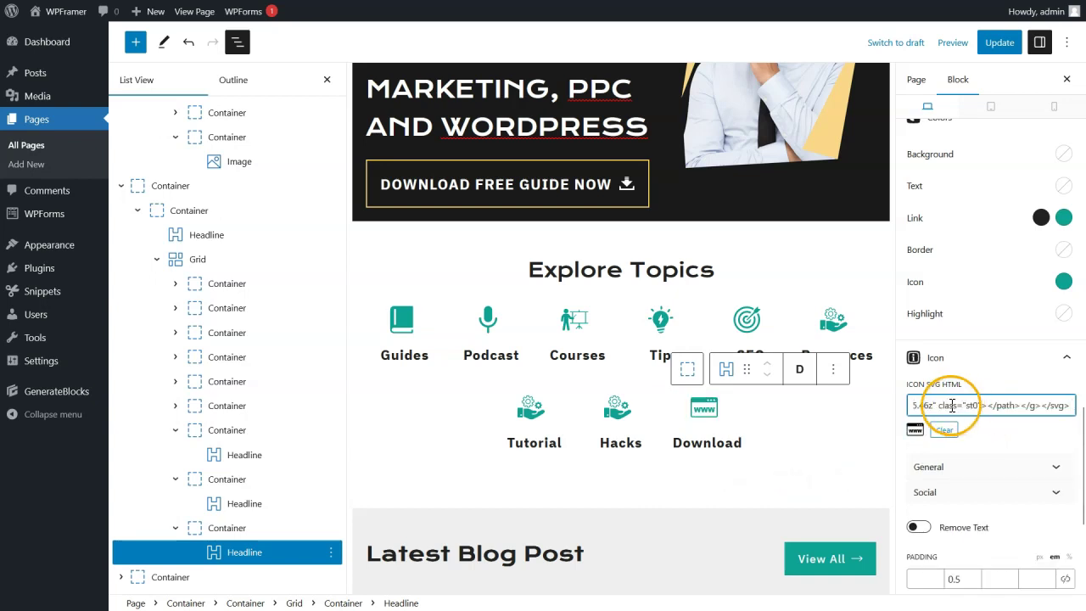
# Step: Replace the icon SVG HTML of the Hacks and Tutorial headlines with the same copied WWW icon code
pyautogui.click(615, 415)
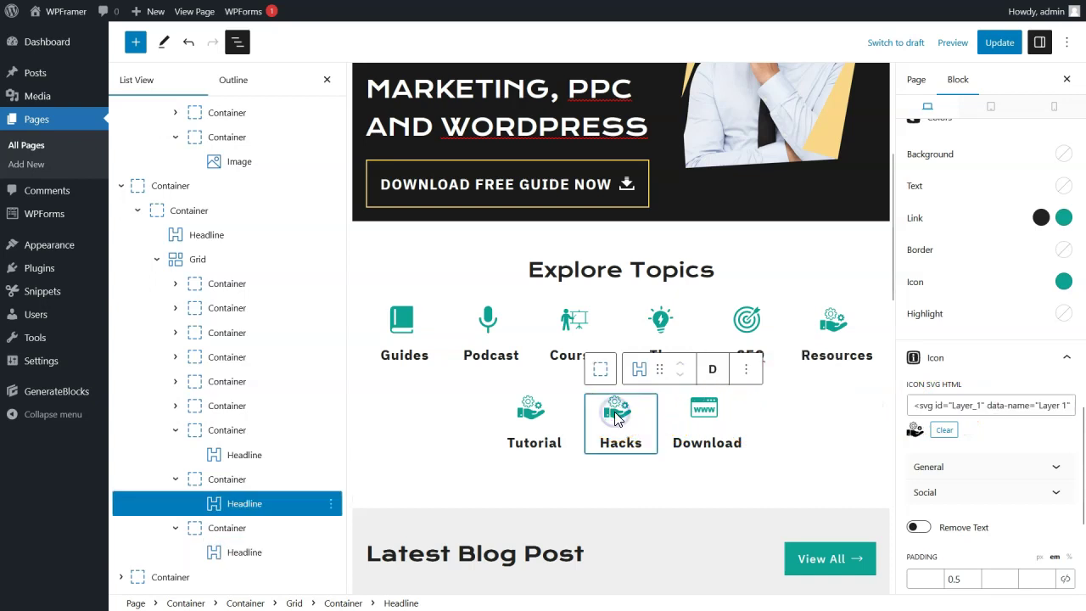
pyautogui.click(994, 405)
pyautogui.hotkey('ctrl', 'a')
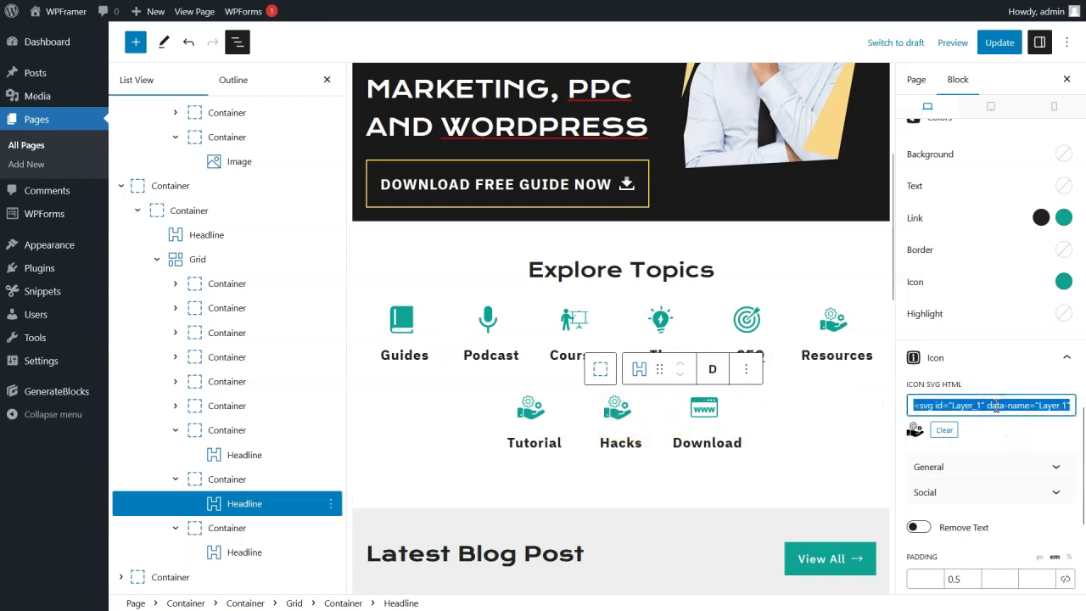
pyautogui.hotkey('ctrl', 'v')
pyautogui.click(536, 405)
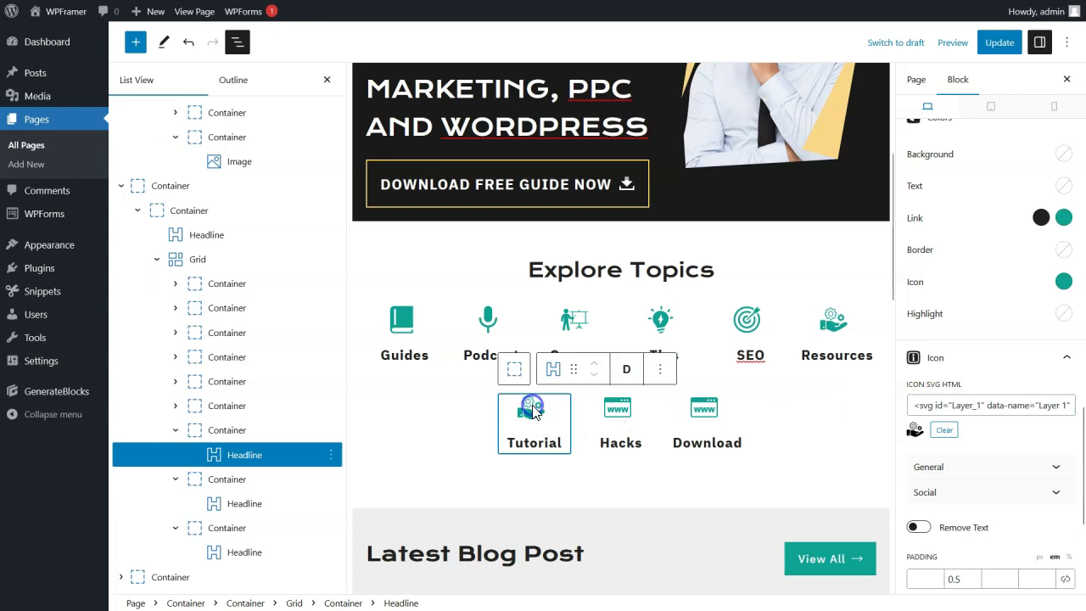
pyautogui.click(977, 406)
pyautogui.hotkey('ctrl', 'a')
pyautogui.hotkey('ctrl', 'v')
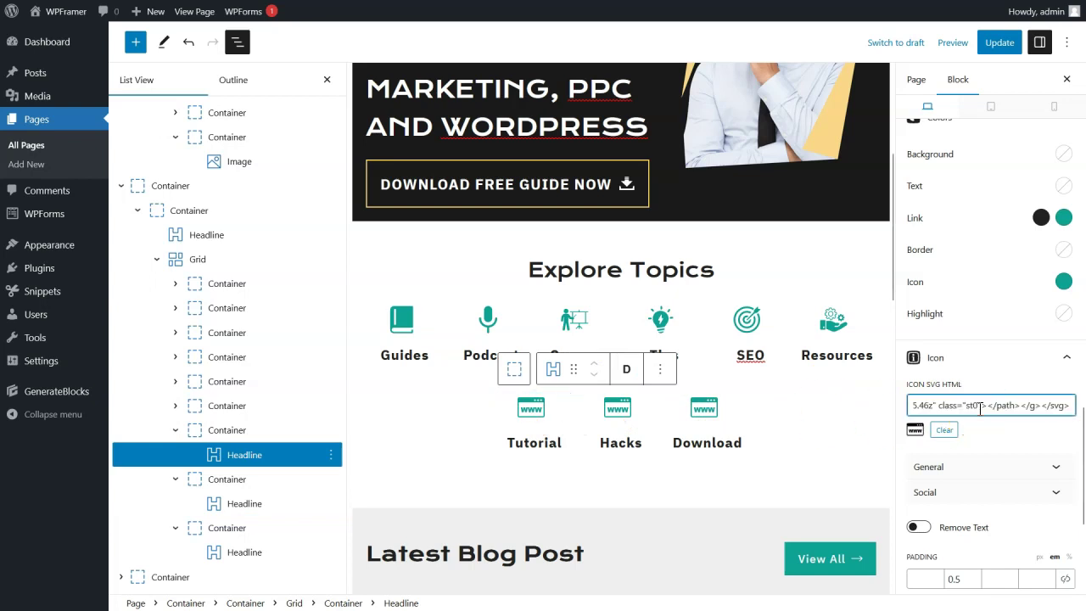
# Step: Update the page and check the Explore Topics section on the live home page
pyautogui.click(1000, 44)
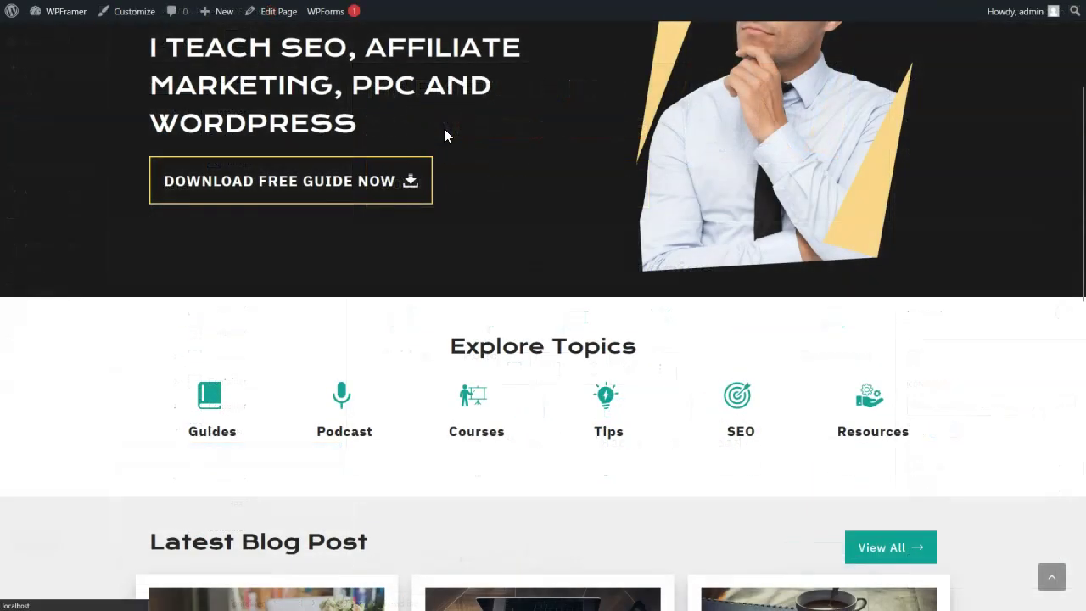
pyautogui.scroll(-2, 445, 130)
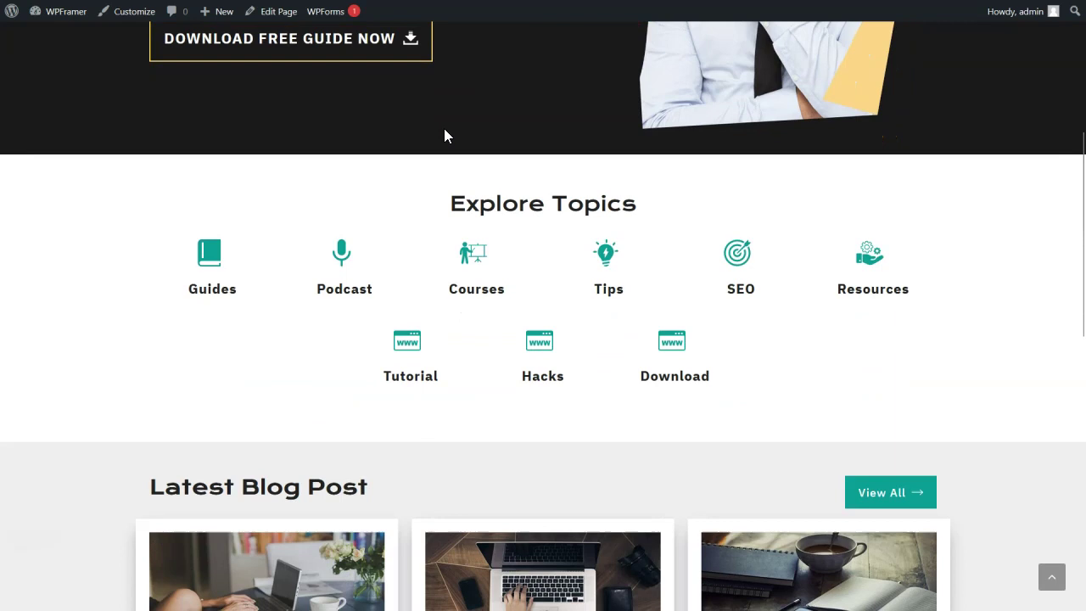
pyautogui.scroll(1, 457, 128)
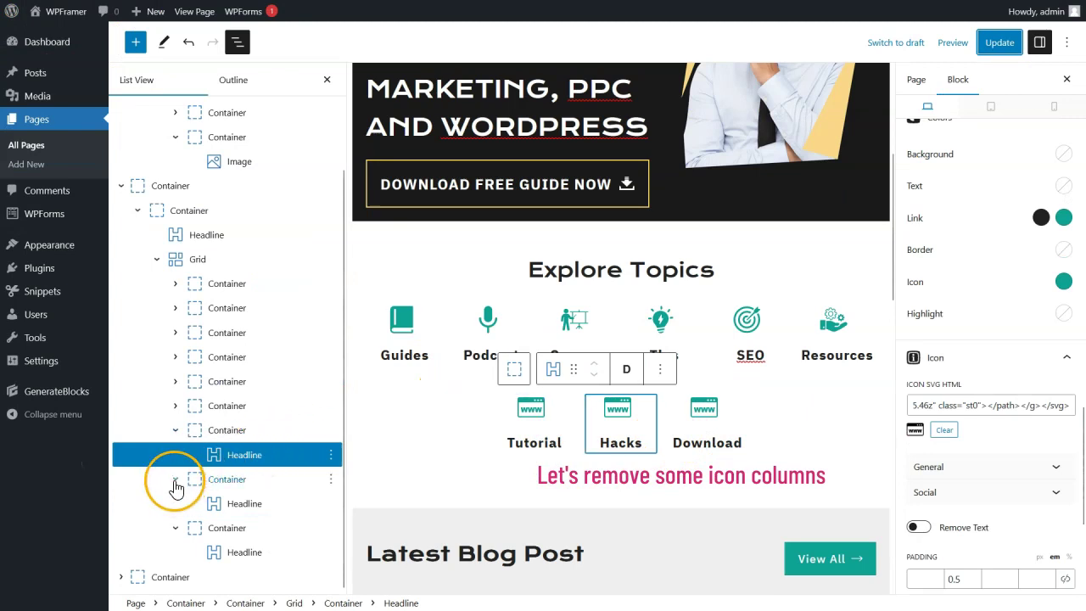
# Step: Remove the Download, Hacks and Tutorial containers from the Explore Topics grid
pyautogui.click(175, 430)
pyautogui.click(176, 479)
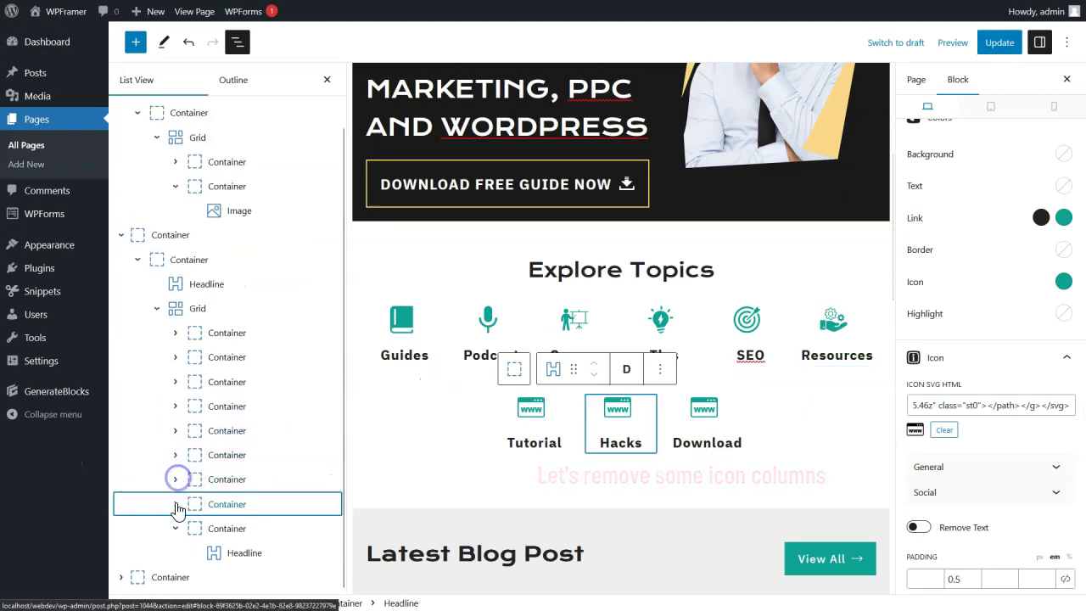
pyautogui.click(176, 527)
pyautogui.click(234, 553)
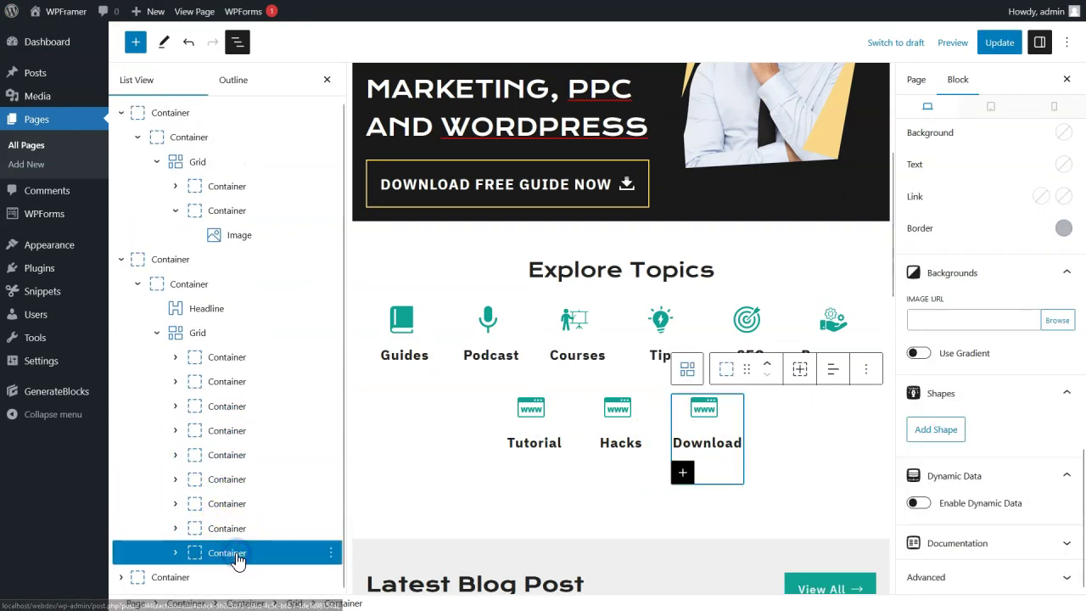
pyautogui.click(331, 553)
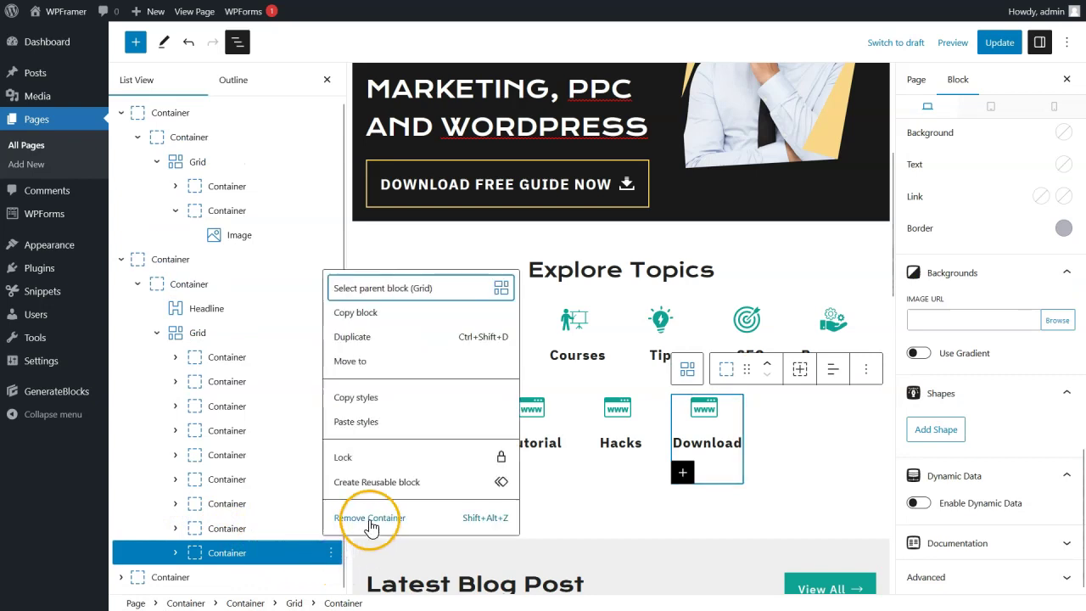
pyautogui.click(371, 524)
pyautogui.click(331, 529)
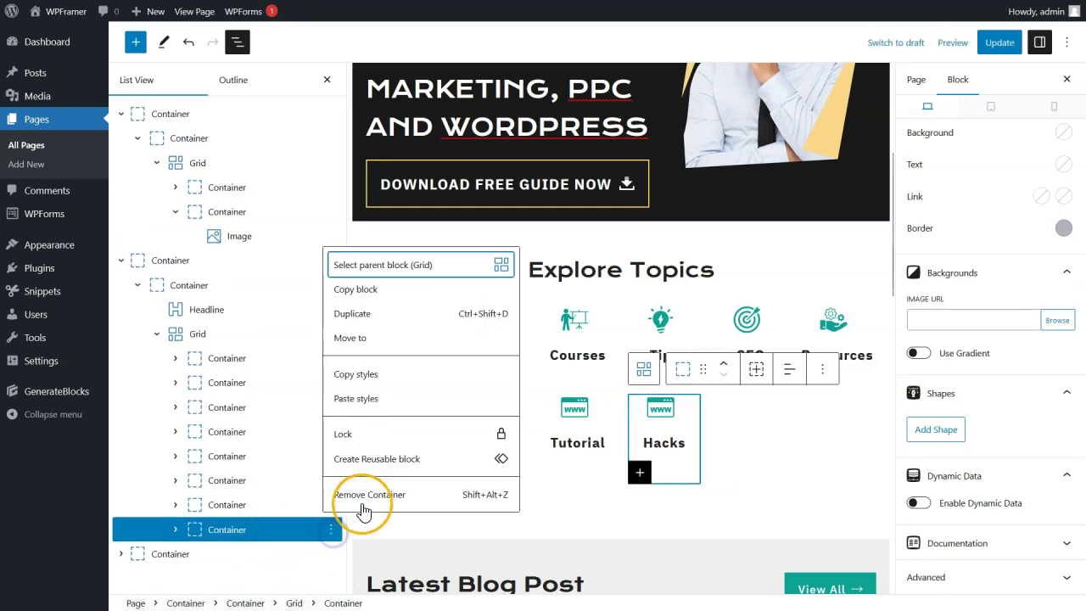
pyautogui.click(367, 498)
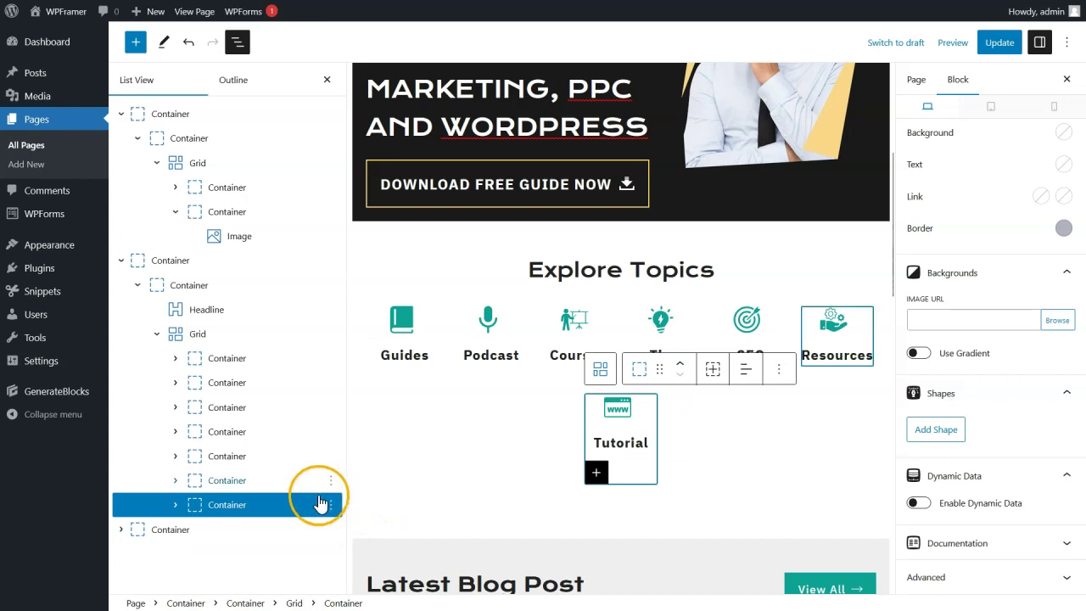
pyautogui.click(331, 504)
pyautogui.click(365, 536)
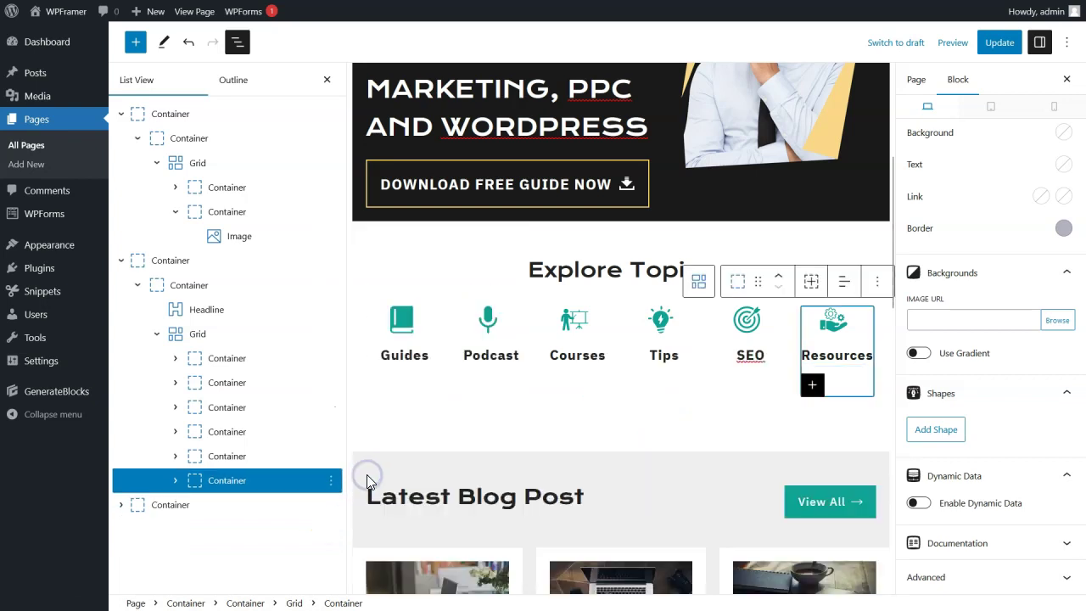
# Step: Update the home page and reload the live site to check the Explore Topics section
pyautogui.click(999, 47)
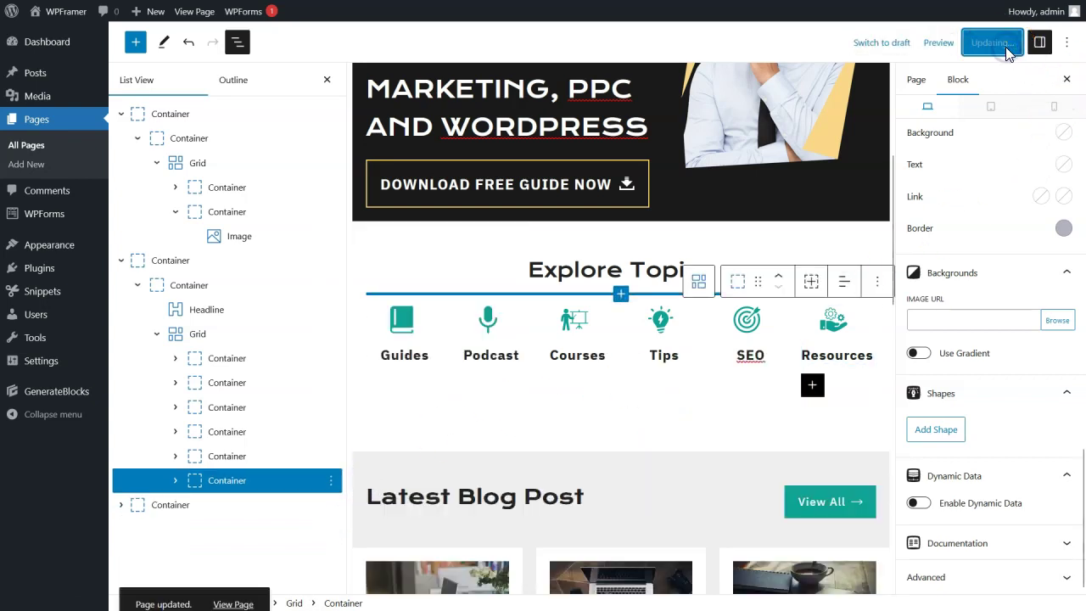
pyautogui.moveTo(280, 12)
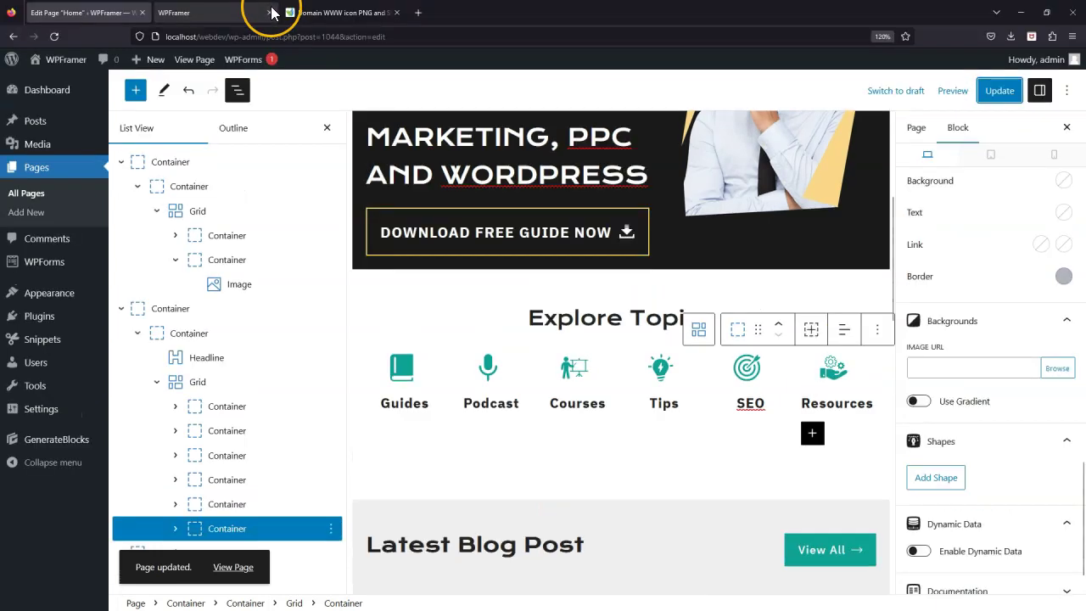
pyautogui.click(212, 12)
pyautogui.press('F5')
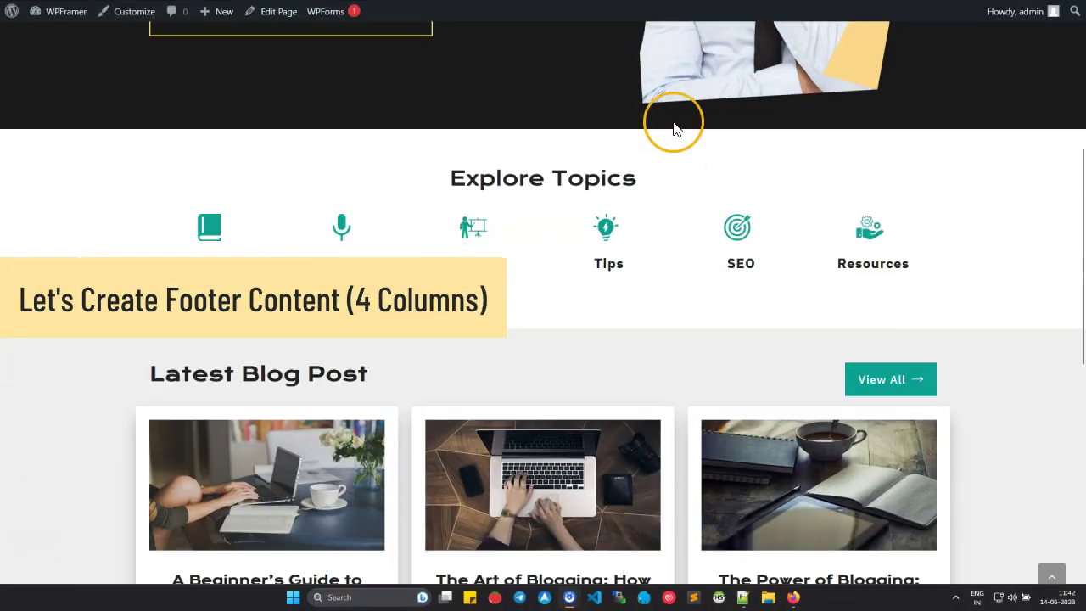
# Step: Go from the live home page to the dashboard's Widgets editor and collapse the Right Sidebar area
pyautogui.click(676, 167)
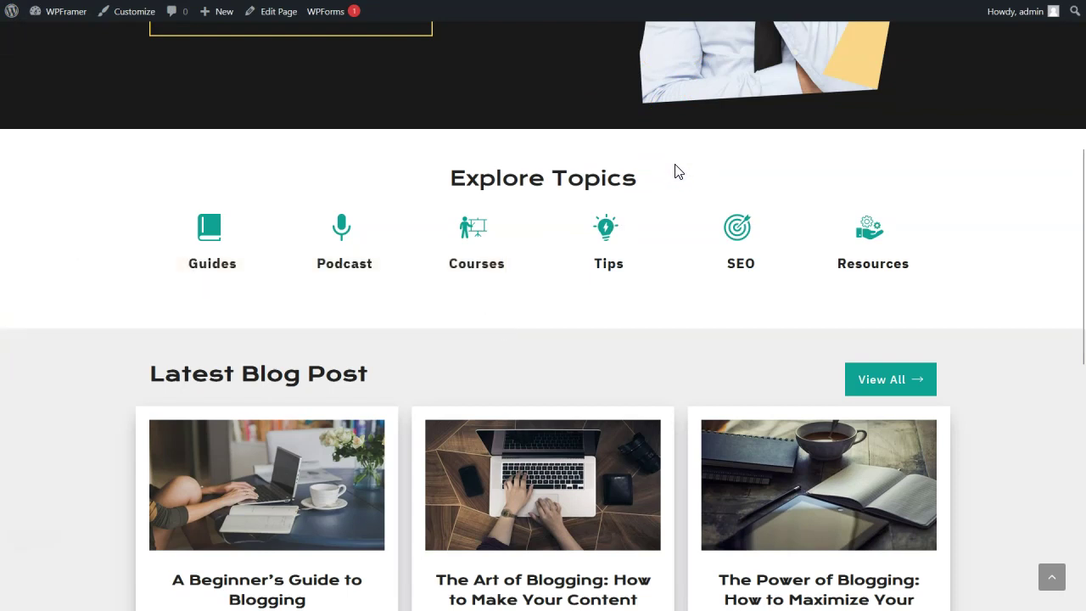
pyautogui.click(683, 167)
pyautogui.press('F11')
pyautogui.click(65, 12)
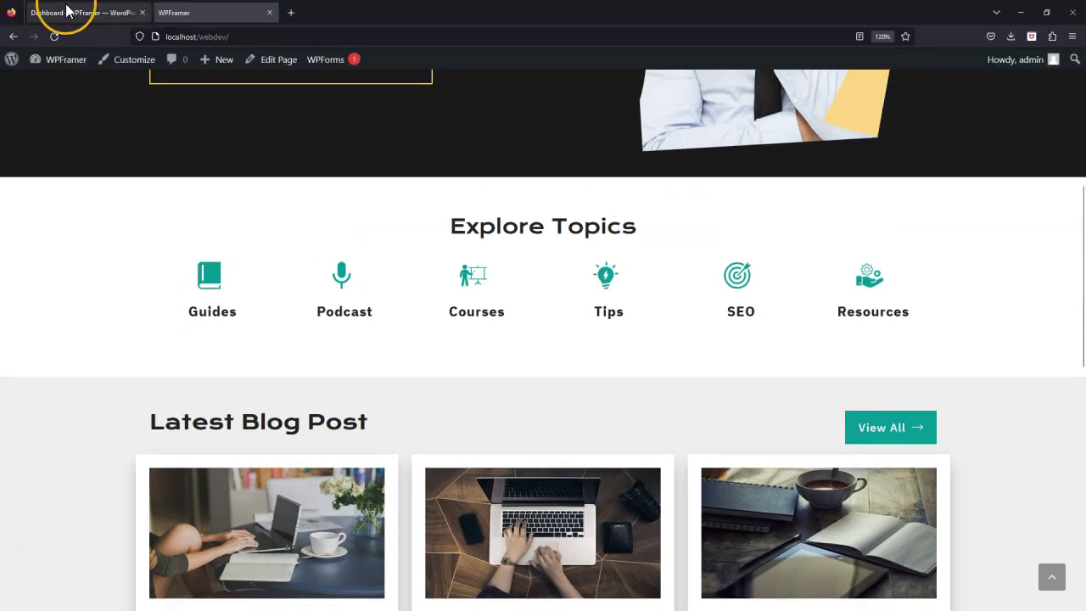
pyautogui.press('F11')
pyautogui.click(266, 257)
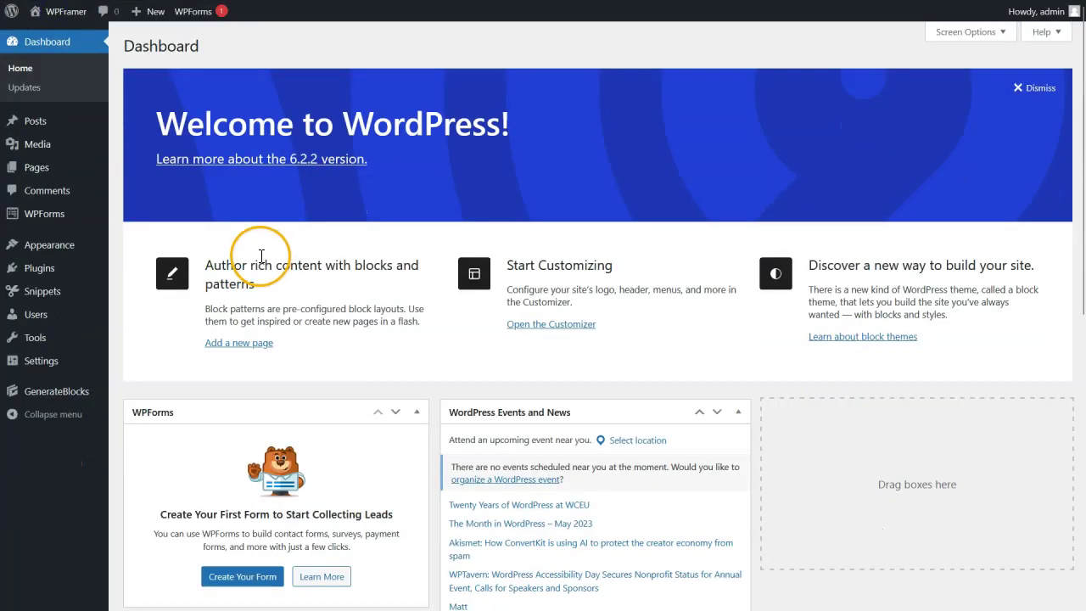
pyautogui.moveTo(77, 250)
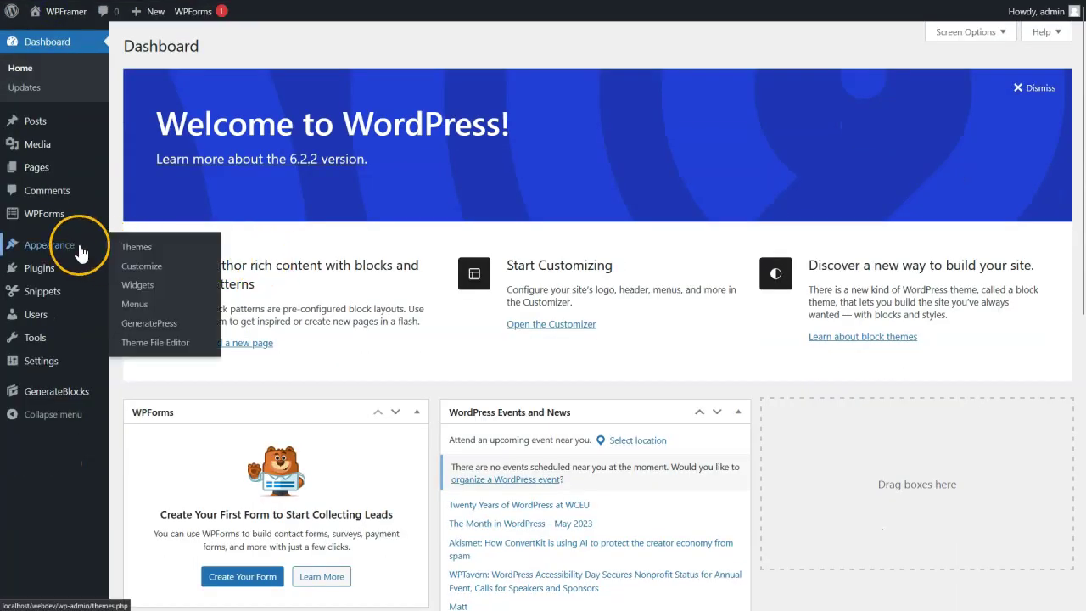
pyautogui.click(141, 286)
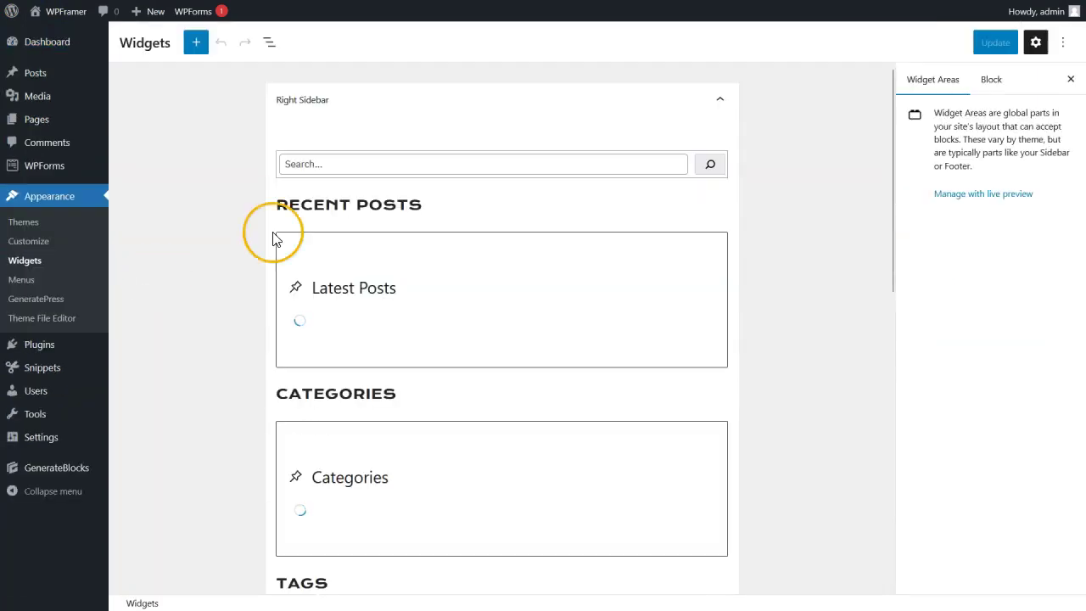
pyautogui.click(719, 101)
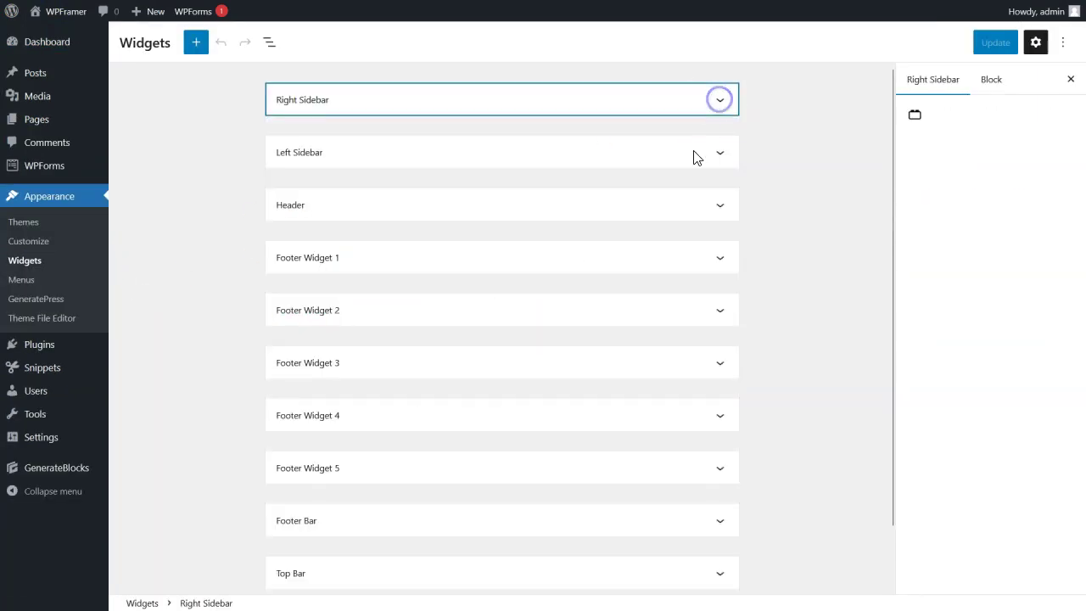
# Step: Add an Image block to Footer Widget 1 using the Digital Blog logo, logo-1.png, from the media library
pyautogui.click(473, 265)
pyautogui.click(502, 310)
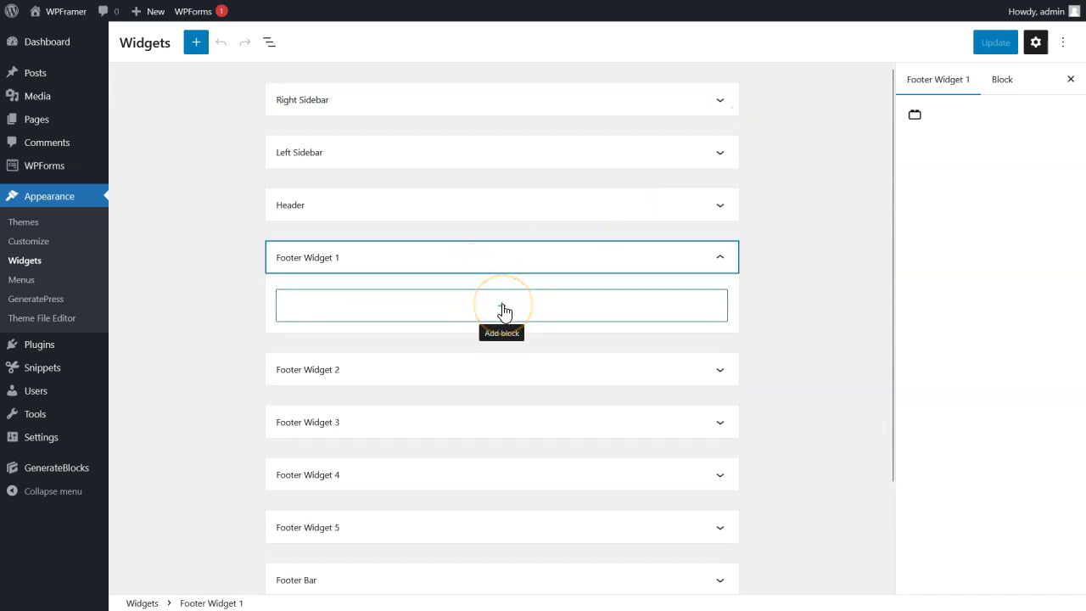
pyautogui.click(503, 309)
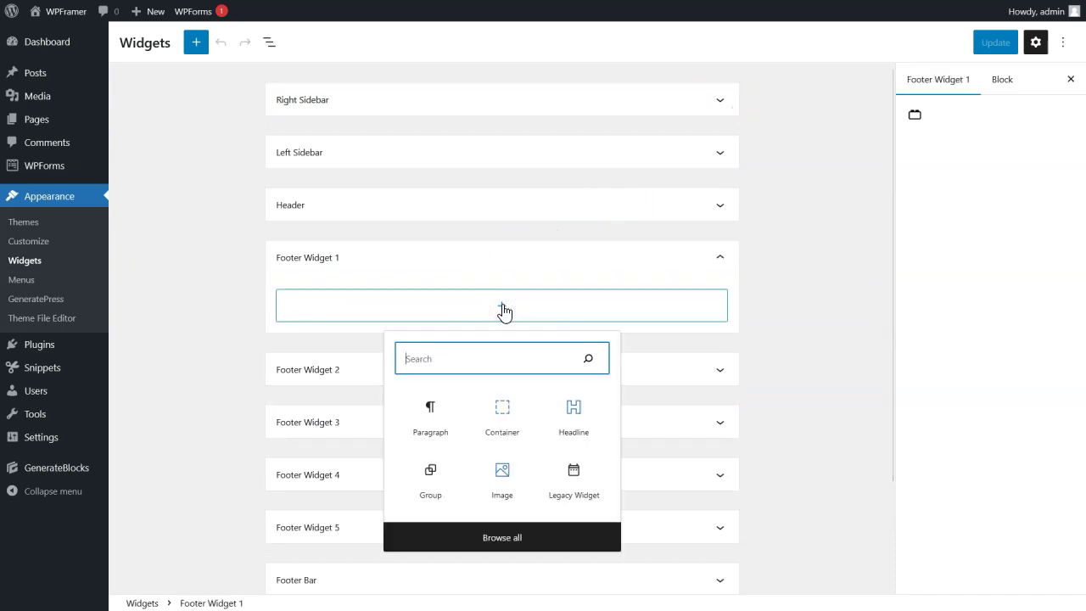
pyautogui.click(501, 473)
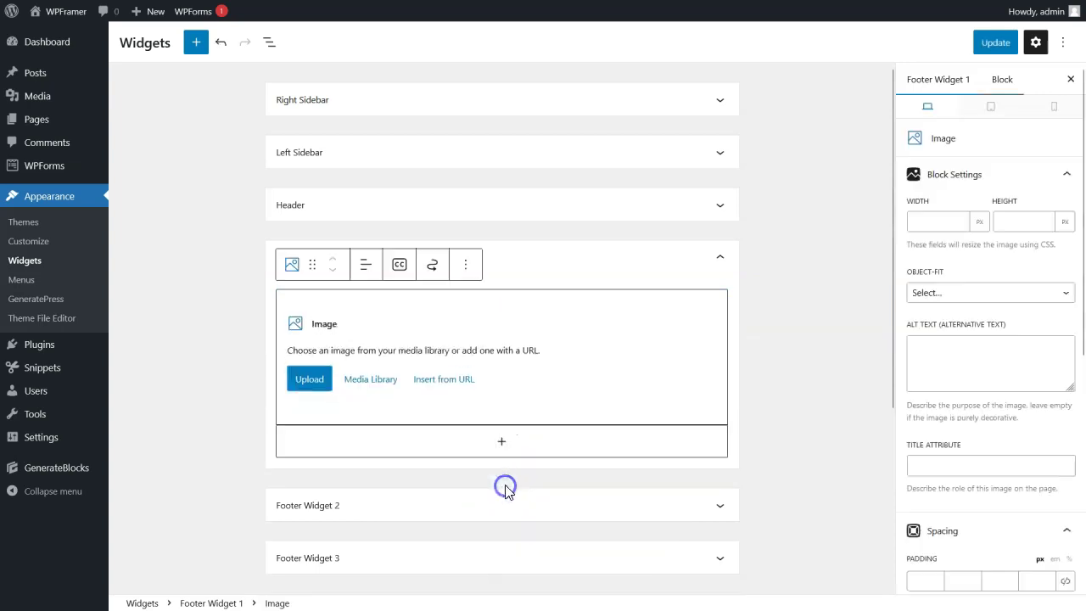
pyautogui.click(391, 397)
pyautogui.click(386, 393)
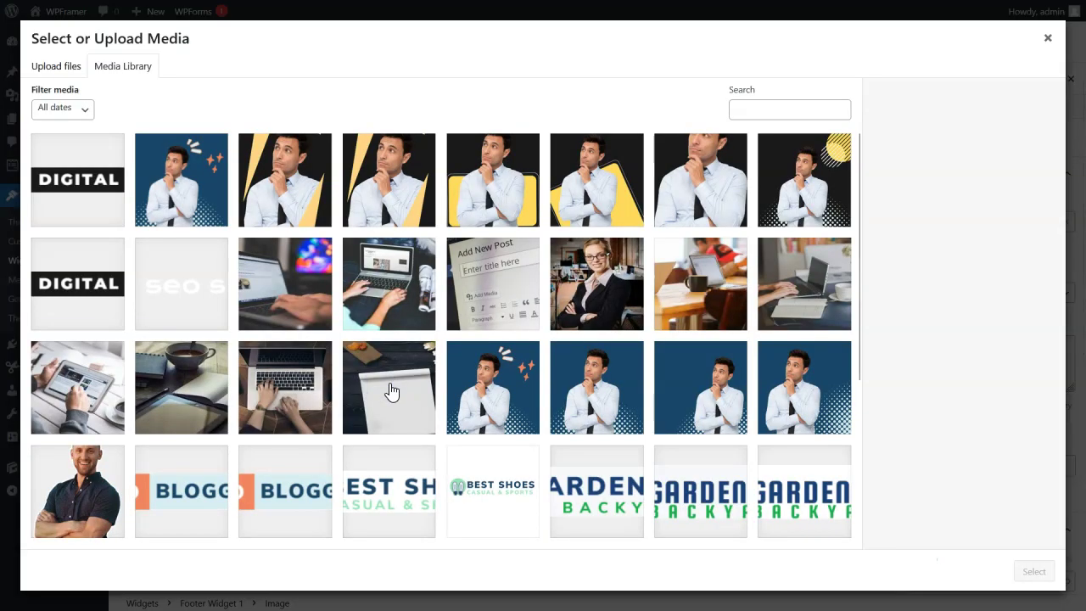
pyautogui.click(87, 191)
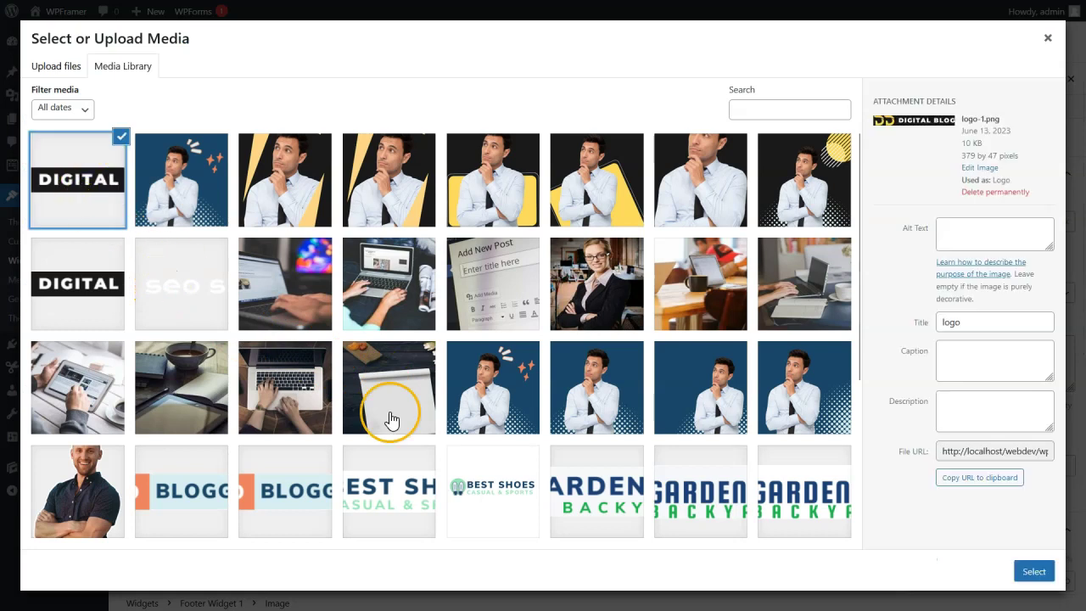
pyautogui.click(1036, 570)
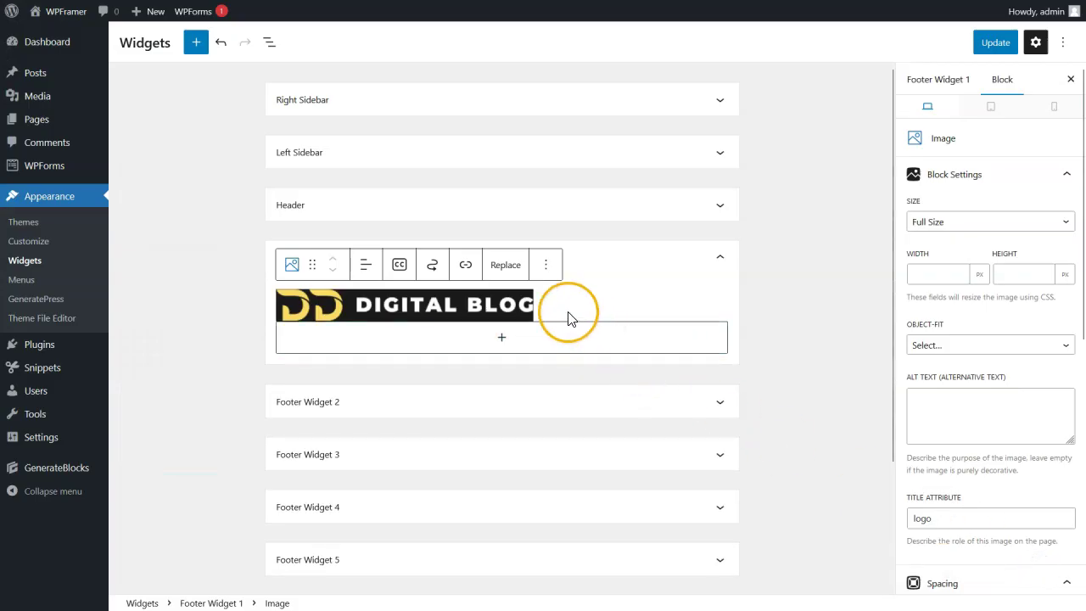
# Step: Add two paragraphs below the logo, each reading "Tortor consequat id porta nibh venenatis cras sed felic nunc eget lorem dolor."
pyautogui.click(528, 341)
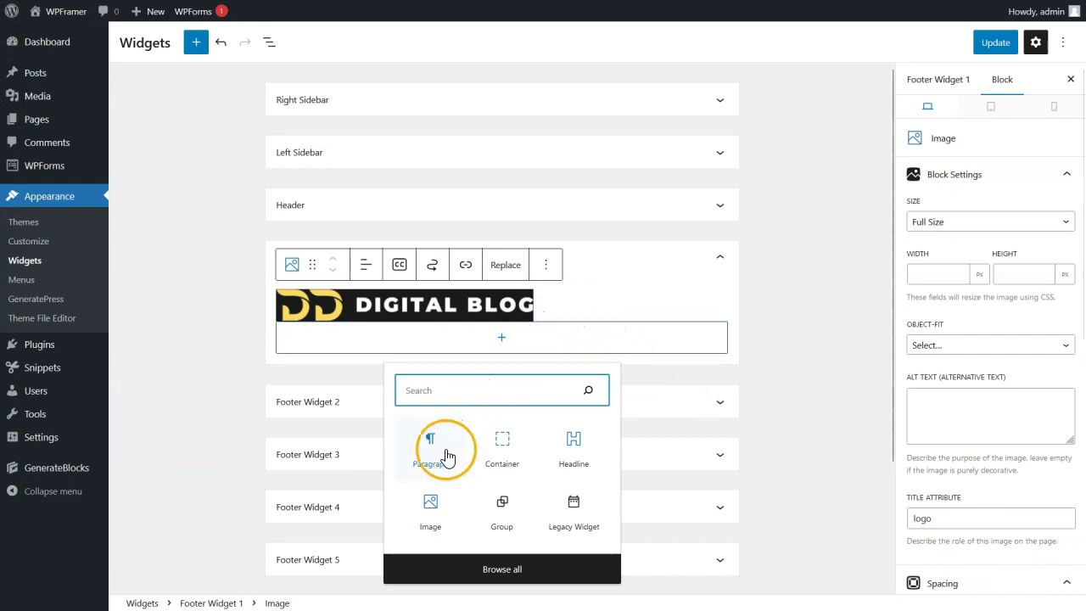
pyautogui.click(447, 455)
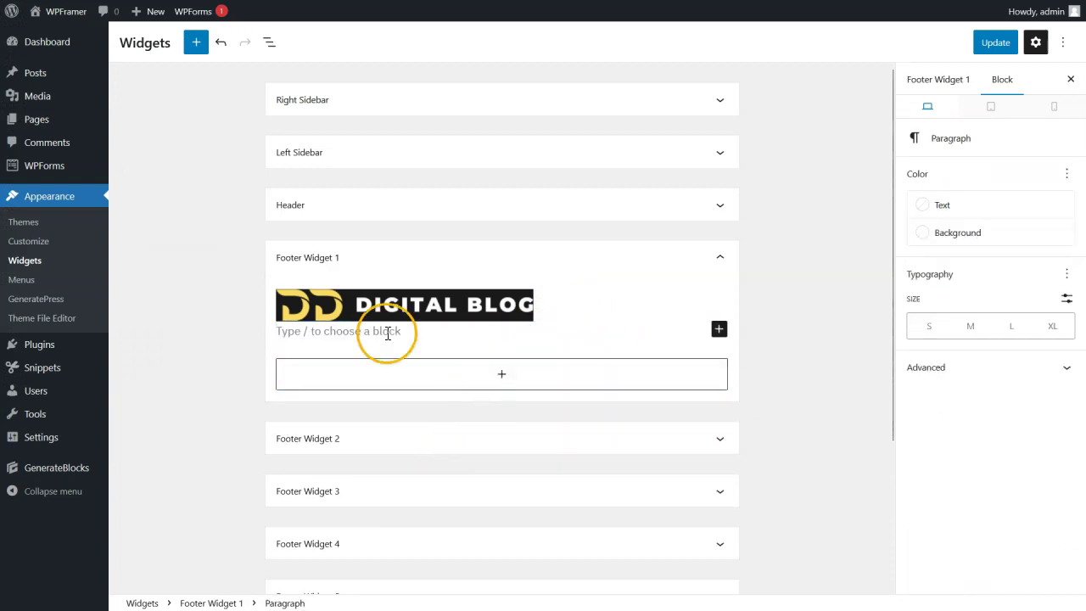
pyautogui.write('Tortor consequat id porta nibh venenatis cras sed felic nunc eget lorem dolor.')
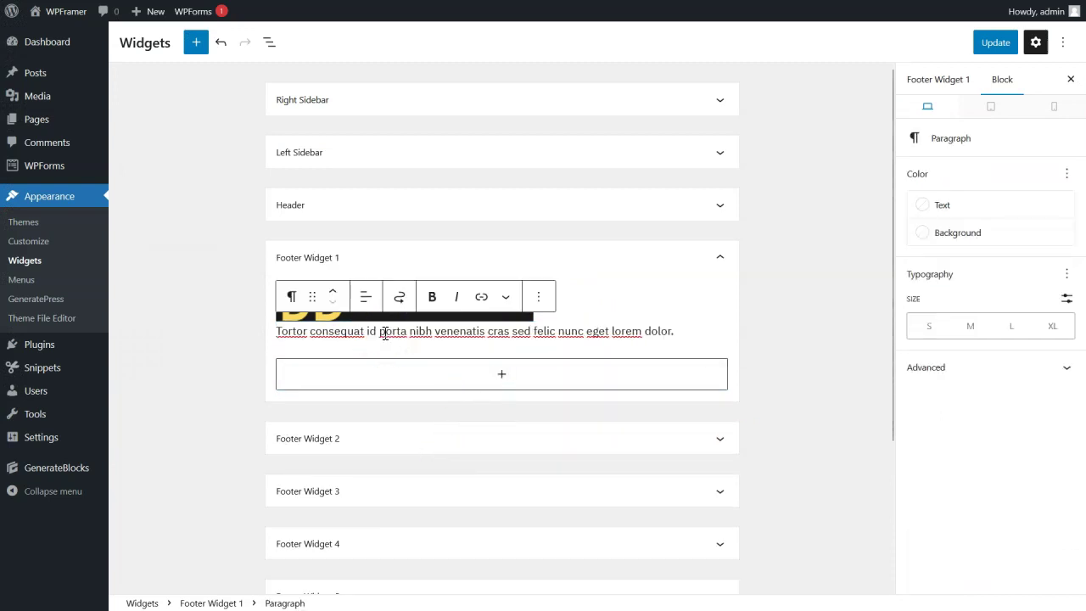
pyautogui.press('Return')
pyautogui.write('Tortor consequat id porta nibh venenatis cras sed felic nunc eget lorem dolor.')
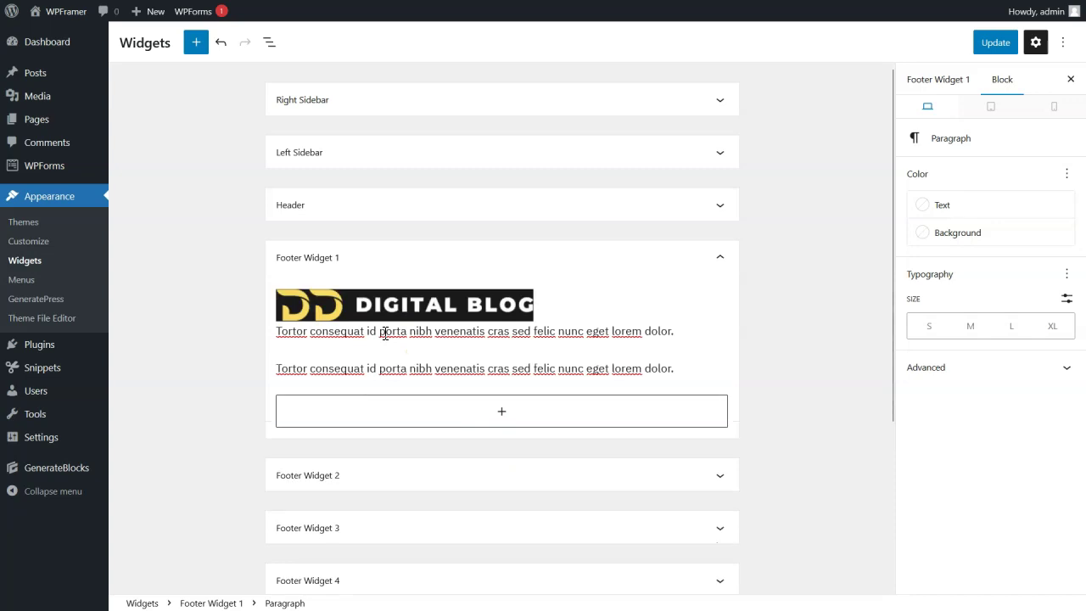
# Step: Set the footer logo image's bottom margin to 20 px and update the widgets
pyautogui.click(398, 305)
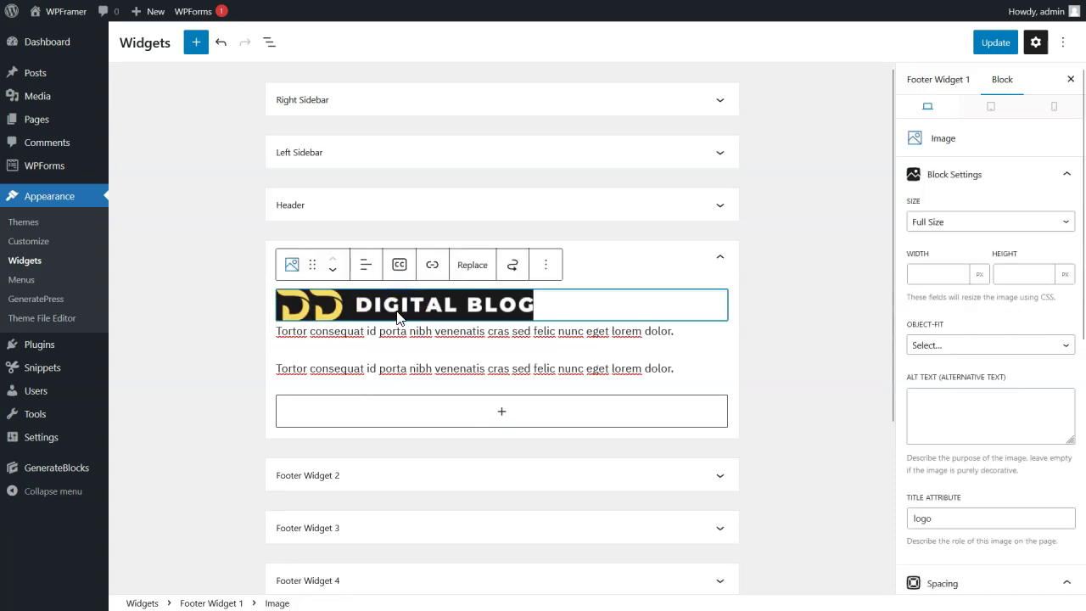
pyautogui.scroll(-5, 1064, 467)
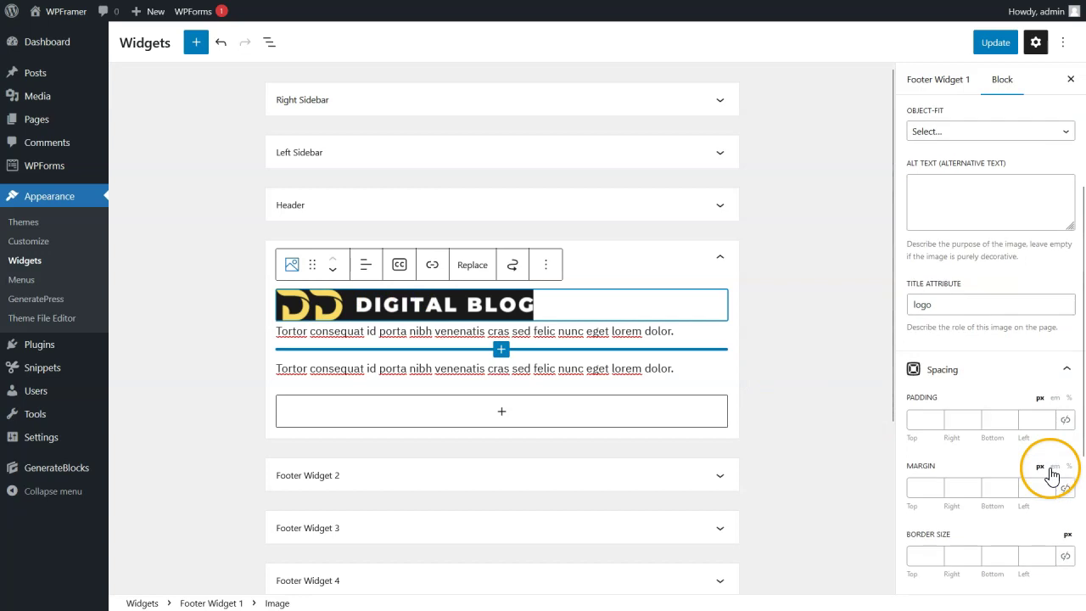
pyautogui.click(994, 485)
pyautogui.write('20')
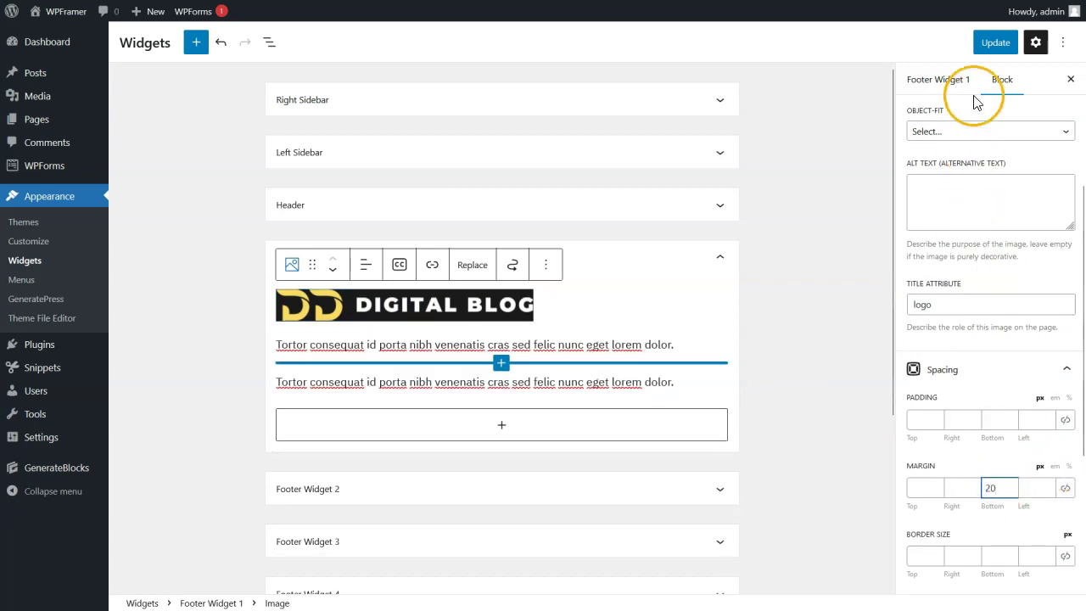
pyautogui.click(992, 43)
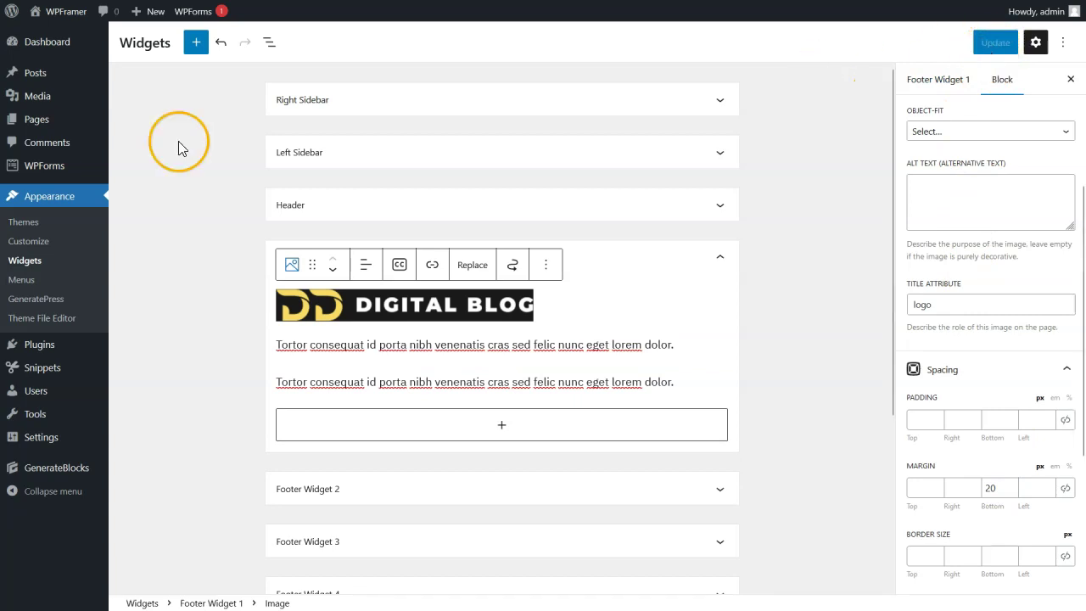
# Step: Collapse Footer Widget 1 and add a Heading 3 headline reading "Resources" to Footer Widget 2
pyautogui.click(722, 258)
pyautogui.click(720, 311)
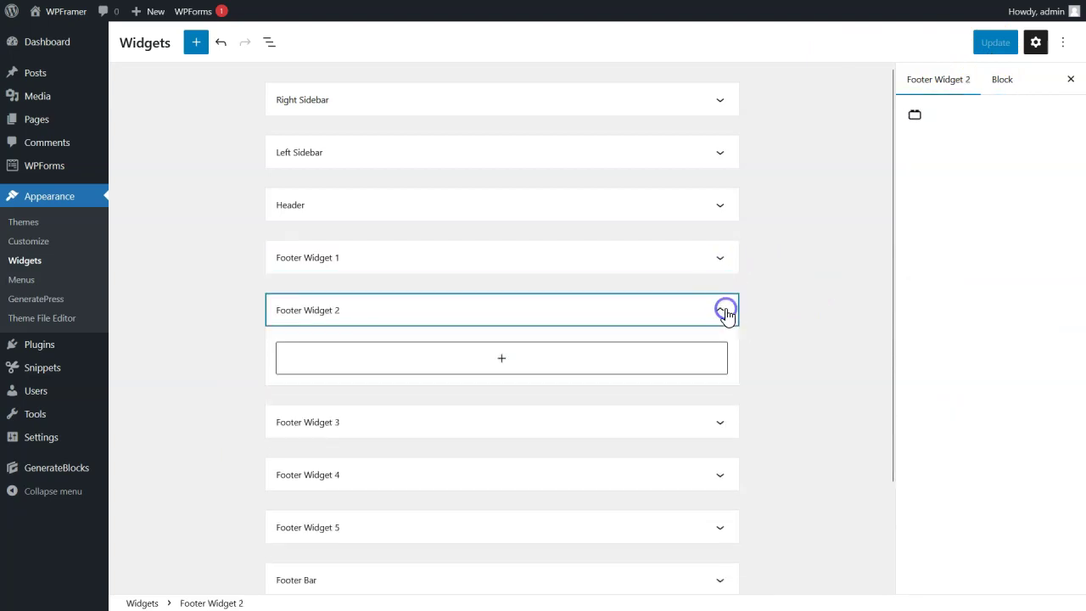
pyautogui.click(506, 363)
pyautogui.click(574, 465)
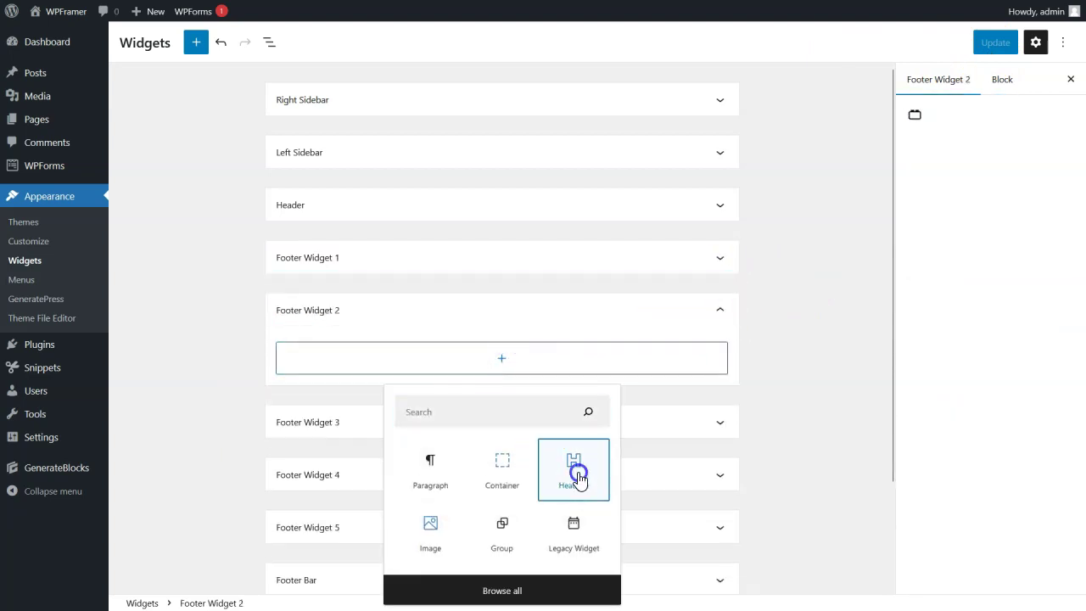
pyautogui.click(365, 317)
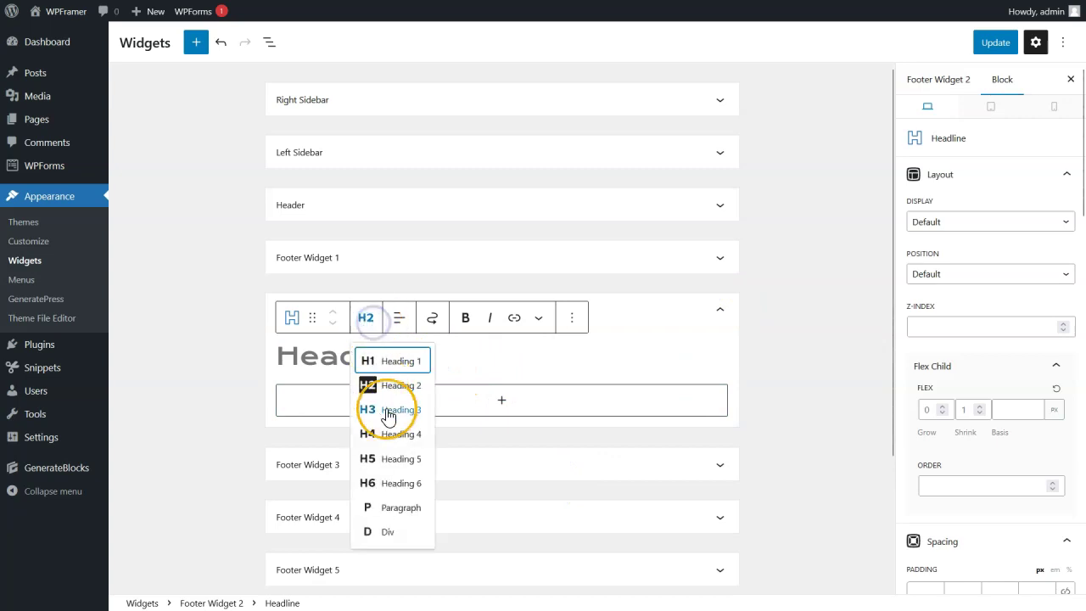
pyautogui.click(385, 410)
pyautogui.click(357, 353)
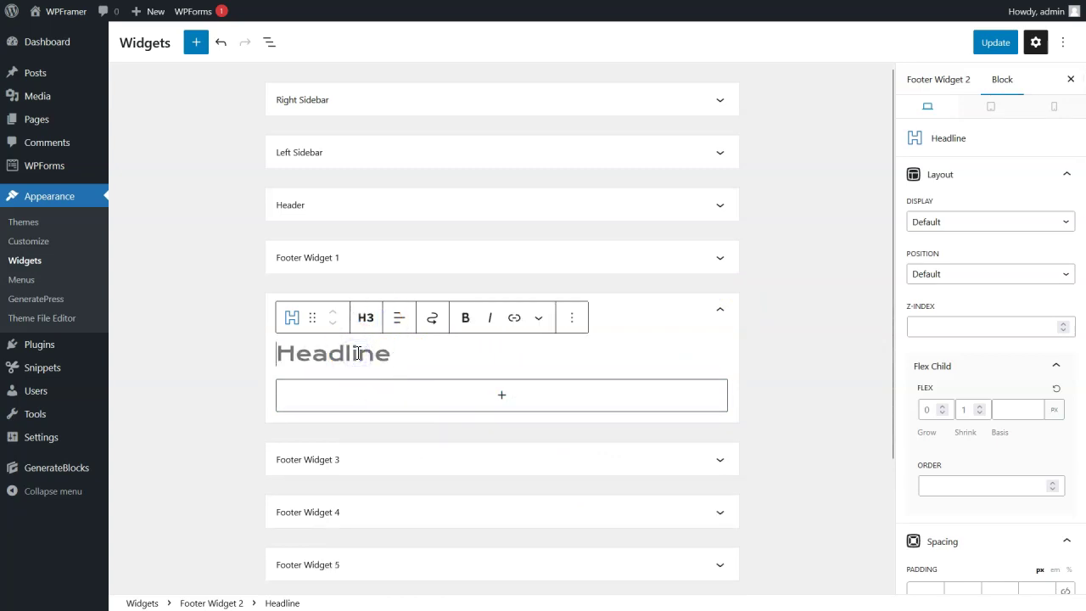
pyautogui.write('Resources')
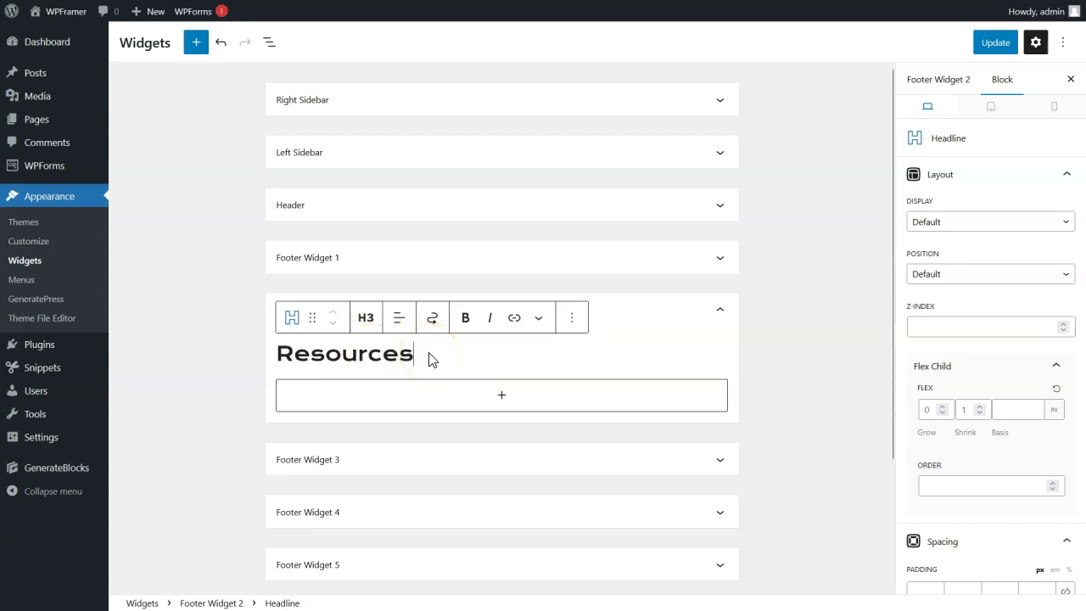
# Step: Add a Heading 3 headline reading "About" to Footer Widget 3
pyautogui.scroll(-1, 441, 359)
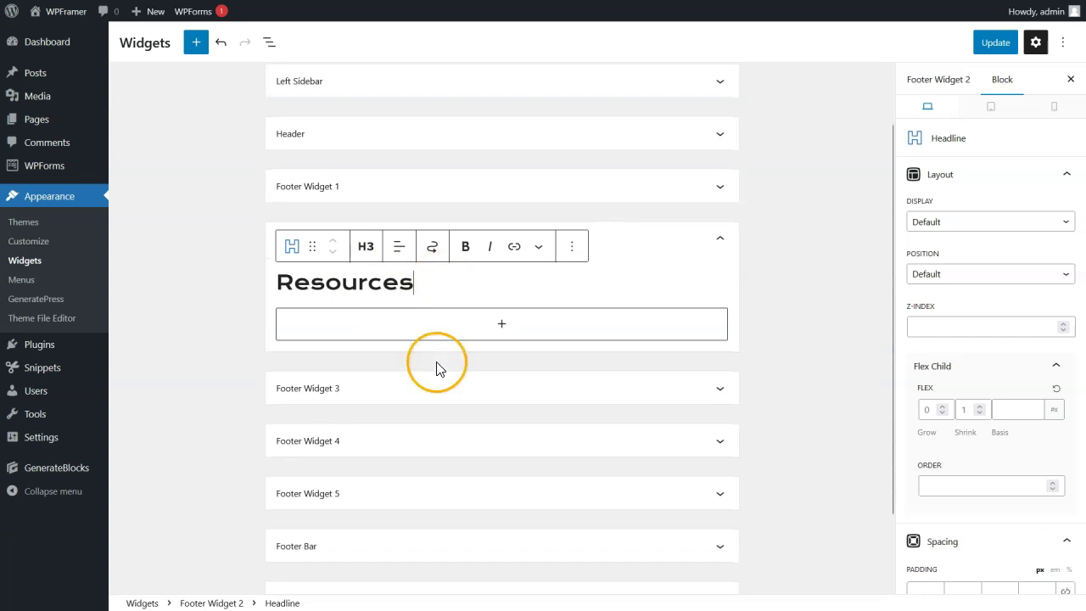
pyautogui.click(437, 388)
pyautogui.click(476, 438)
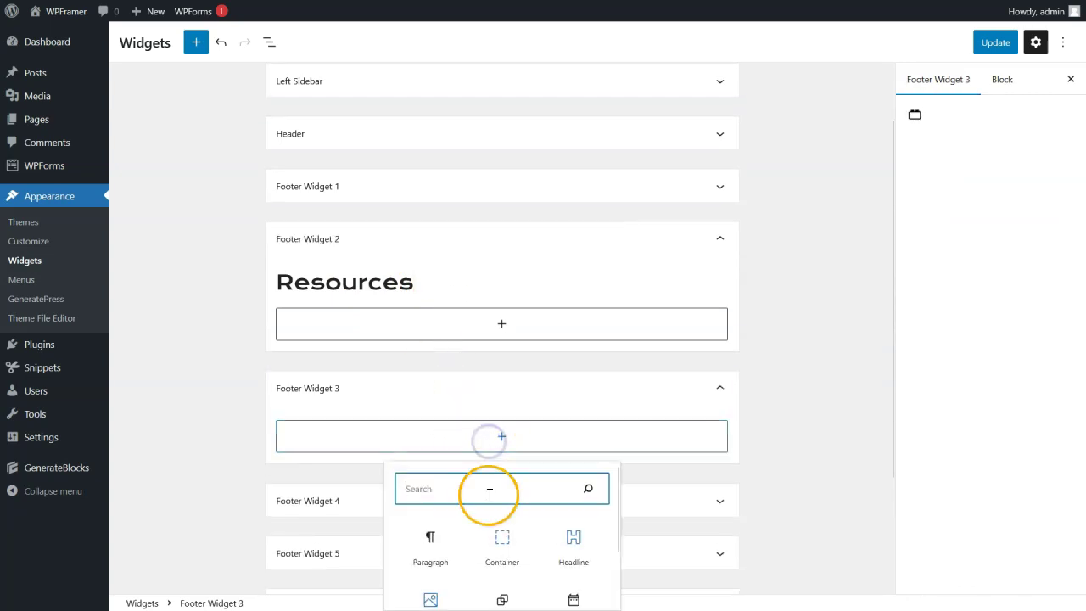
pyautogui.click(576, 541)
pyautogui.click(365, 395)
pyautogui.click(391, 233)
pyautogui.click(353, 431)
pyautogui.write('About')
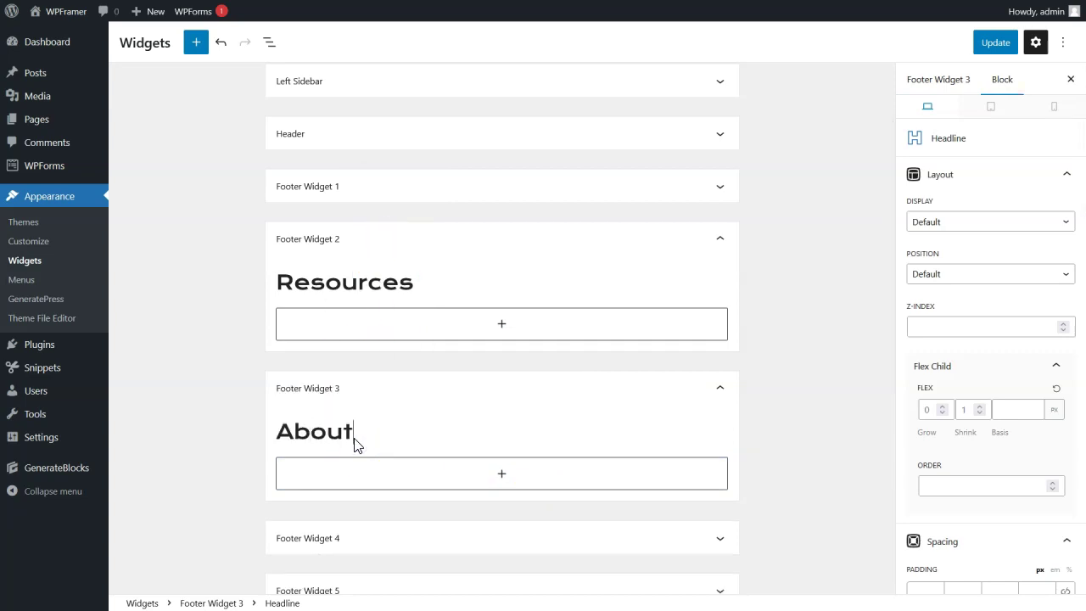
# Step: Add a Heading 3 headline reading "Subscribe" to Footer Widget 4
pyautogui.scroll(-3, 356, 446)
pyautogui.click(395, 348)
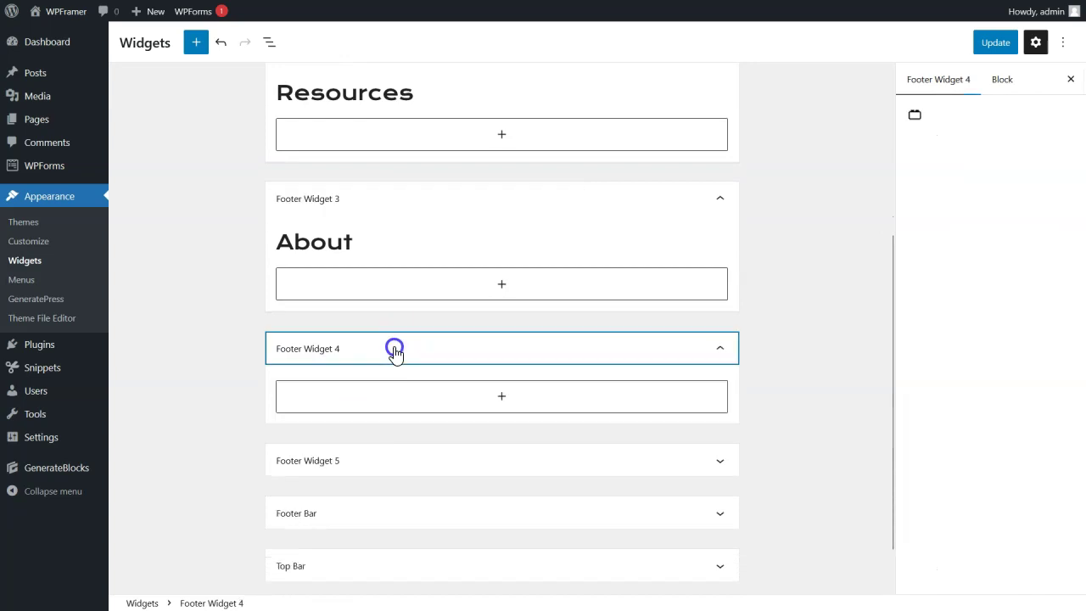
pyautogui.click(422, 395)
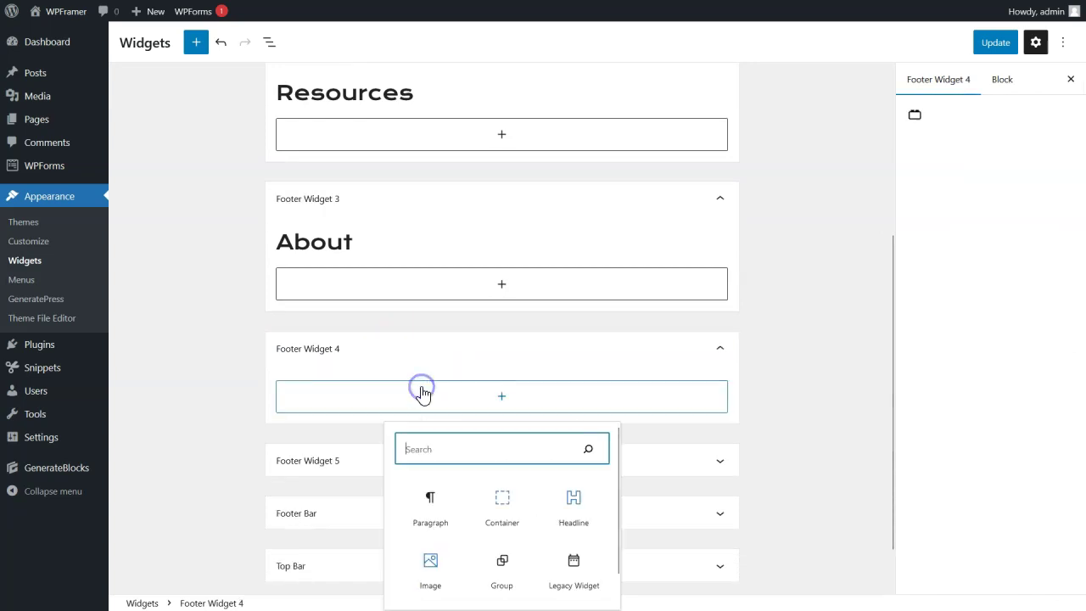
pyautogui.click(576, 509)
pyautogui.click(366, 355)
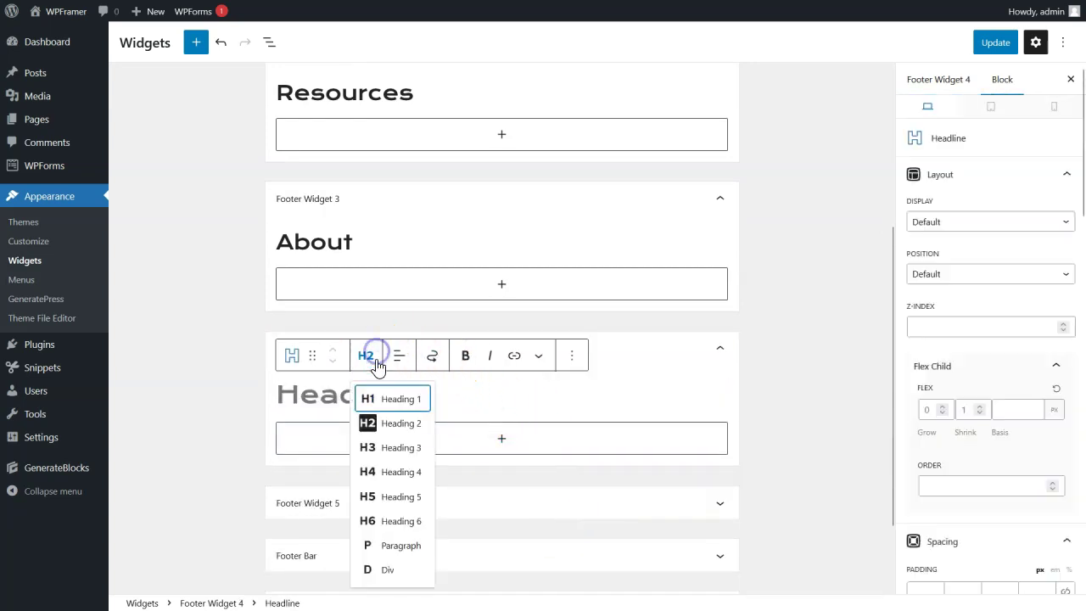
pyautogui.click(380, 447)
pyautogui.click(352, 394)
pyautogui.write('Subscribe')
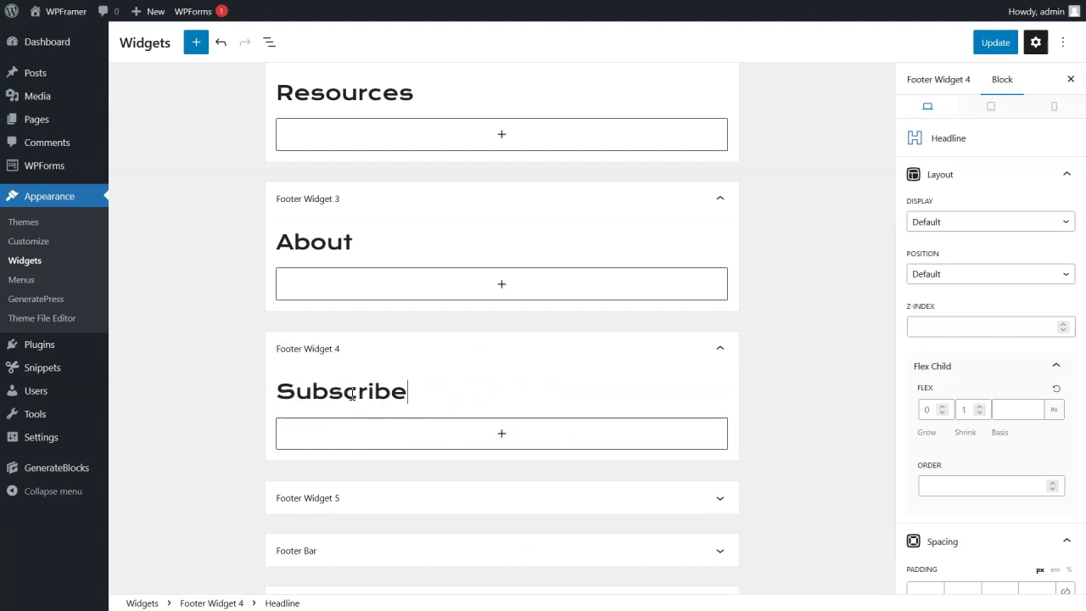
# Step: Below Subscribe, add "You can subscribe & learn more from our YouTube Channel. Follow us on various social media platforms below -" and start a new paragraph
pyautogui.press('Return')
pyautogui.click(355, 407)
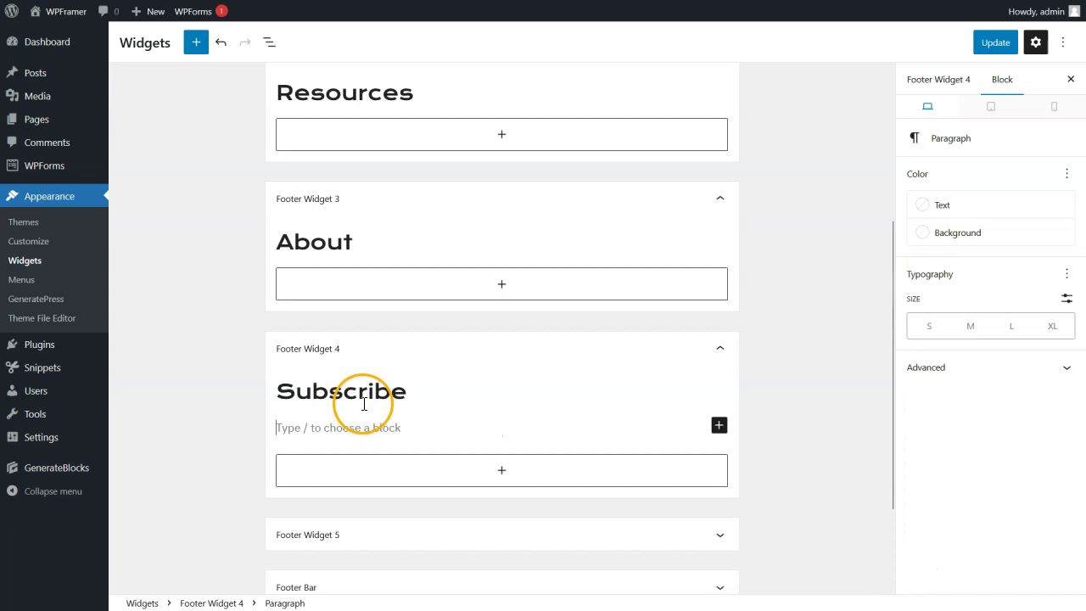
pyautogui.rightClick(281, 430)
pyautogui.click(344, 288)
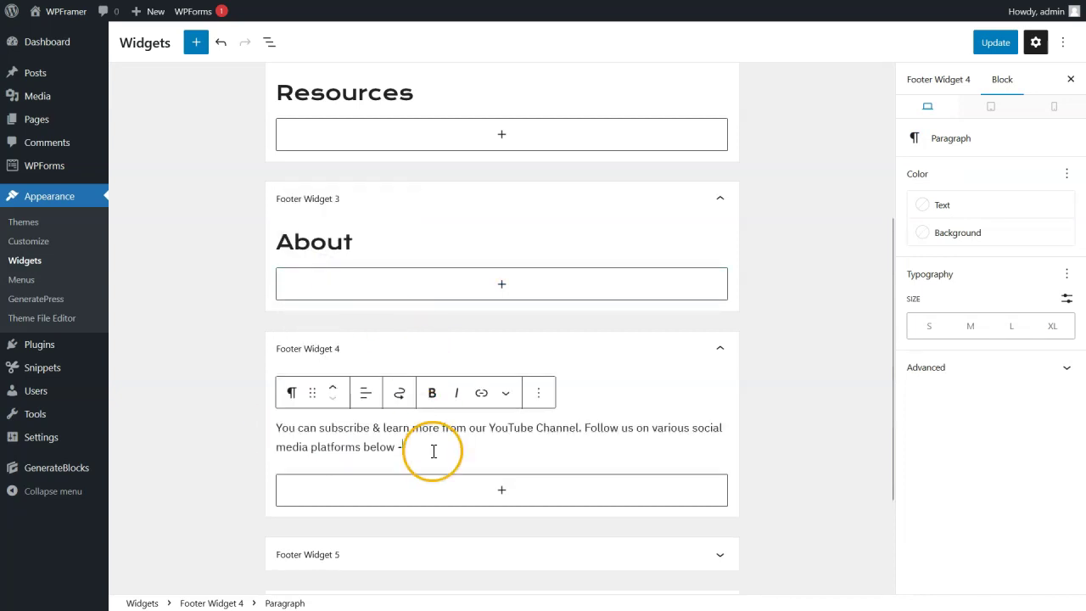
pyautogui.press('Return')
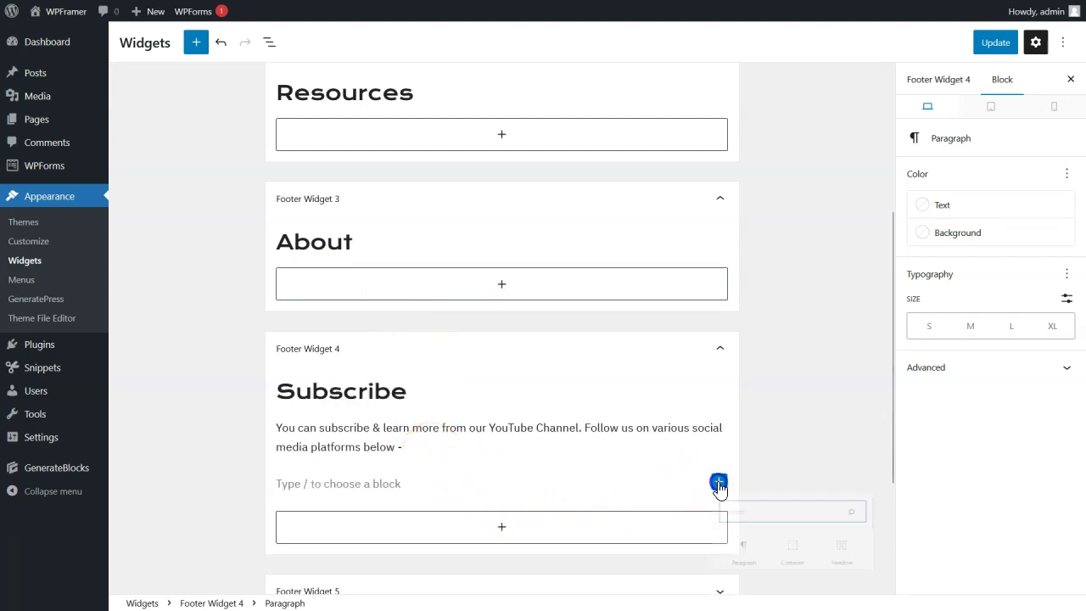
# Step: Insert a Social Icons block below the subscribe paragraph in Footer Widget 4
pyautogui.click(717, 482)
pyautogui.write('ico')
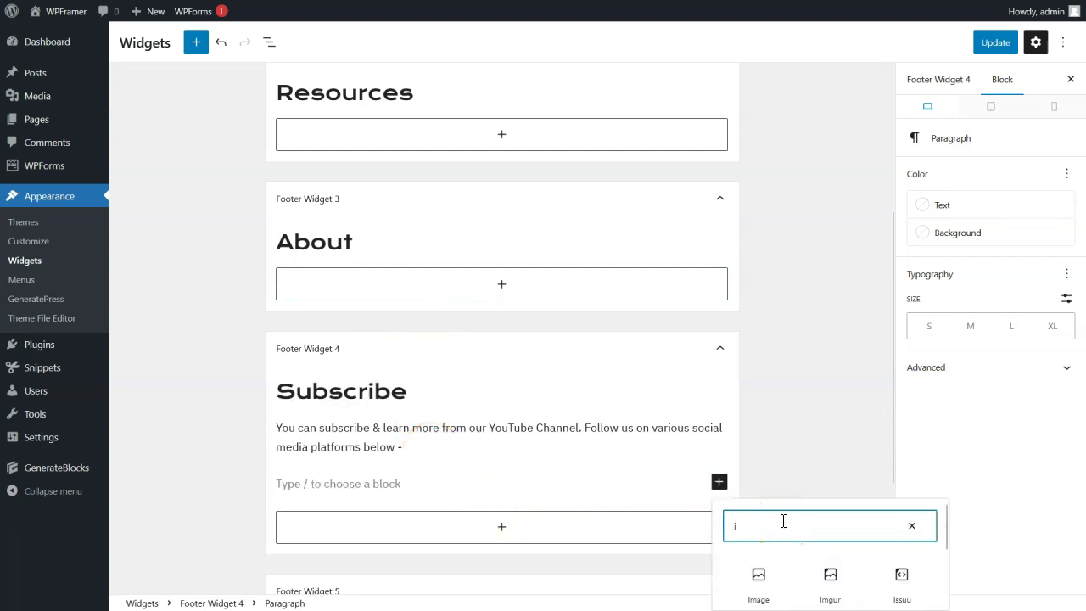
pyautogui.click(767, 572)
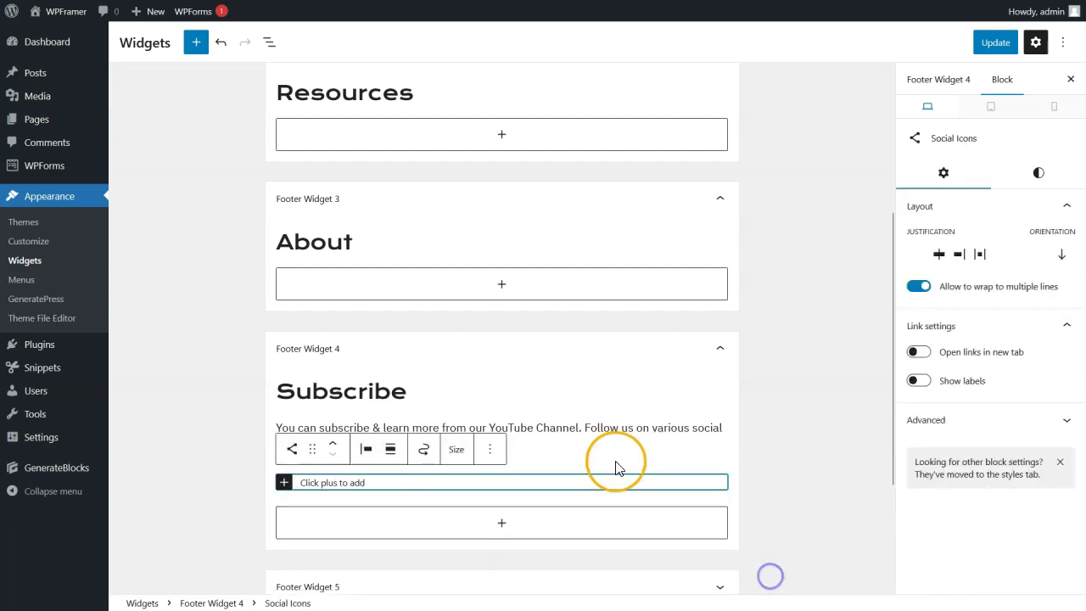
# Step: Add a Facebook icon to the Social Icons block and set its link address to "#"
pyautogui.click(282, 485)
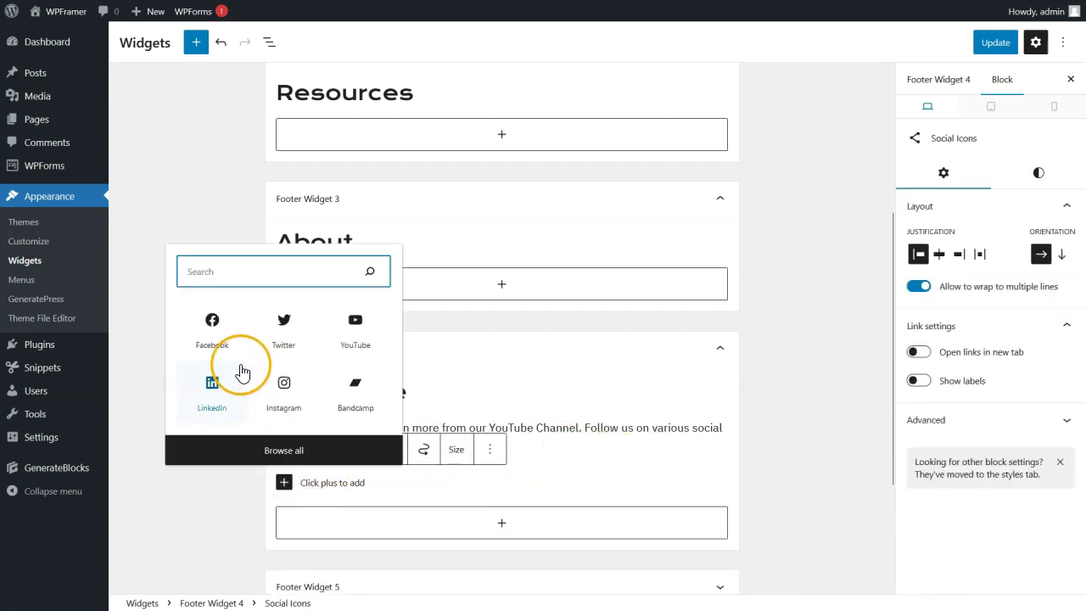
pyautogui.click(226, 344)
pyautogui.click(292, 485)
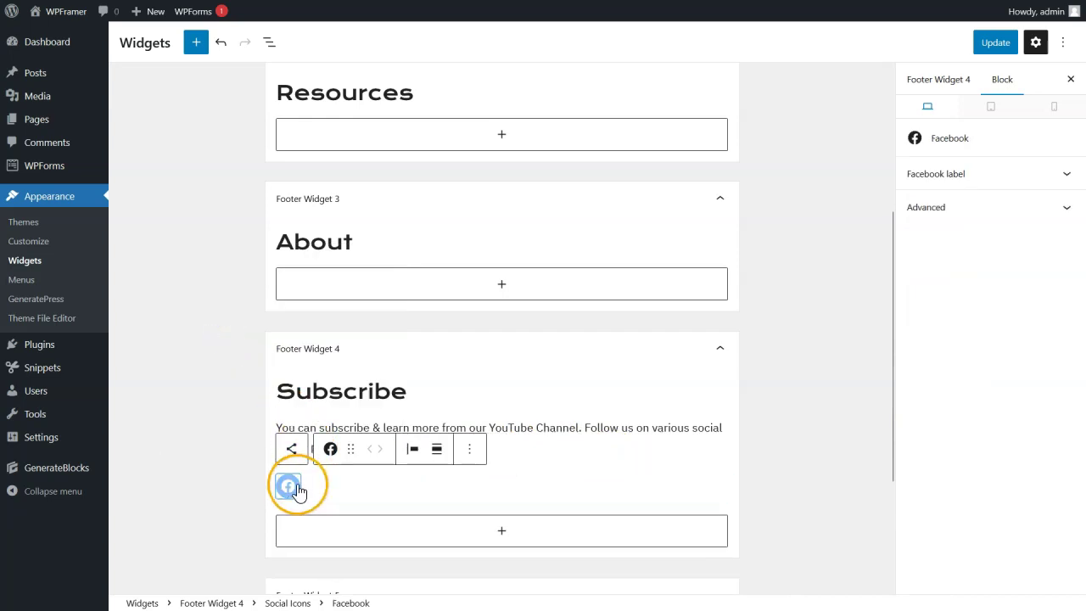
pyautogui.hotkey('ctrl', 'v')
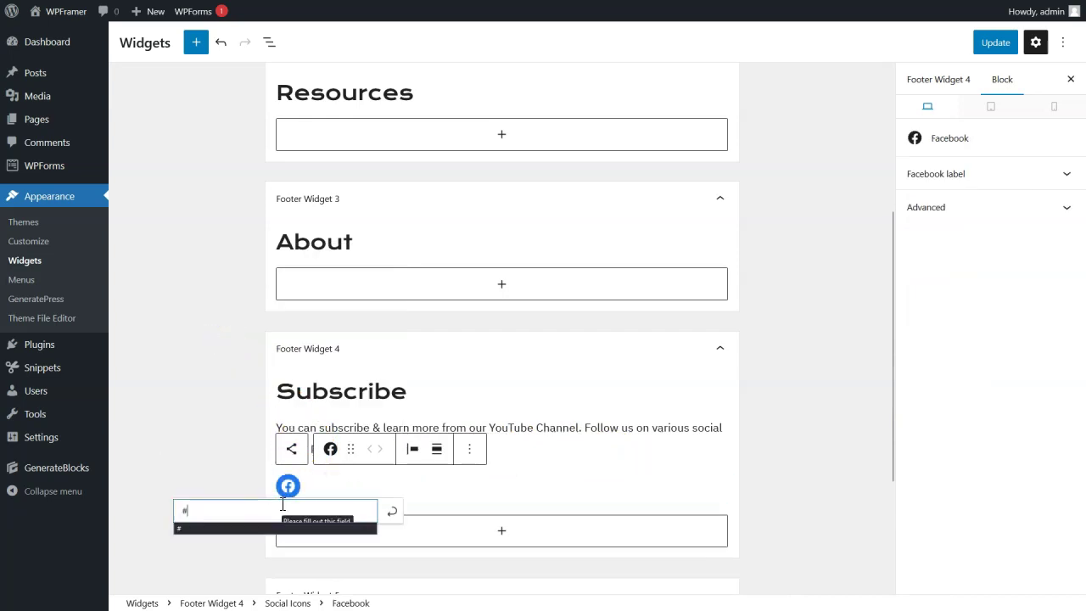
pyautogui.click(392, 511)
# Step: Add a YouTube icon after the Facebook icon and set its link address to "#"
pyautogui.click(325, 491)
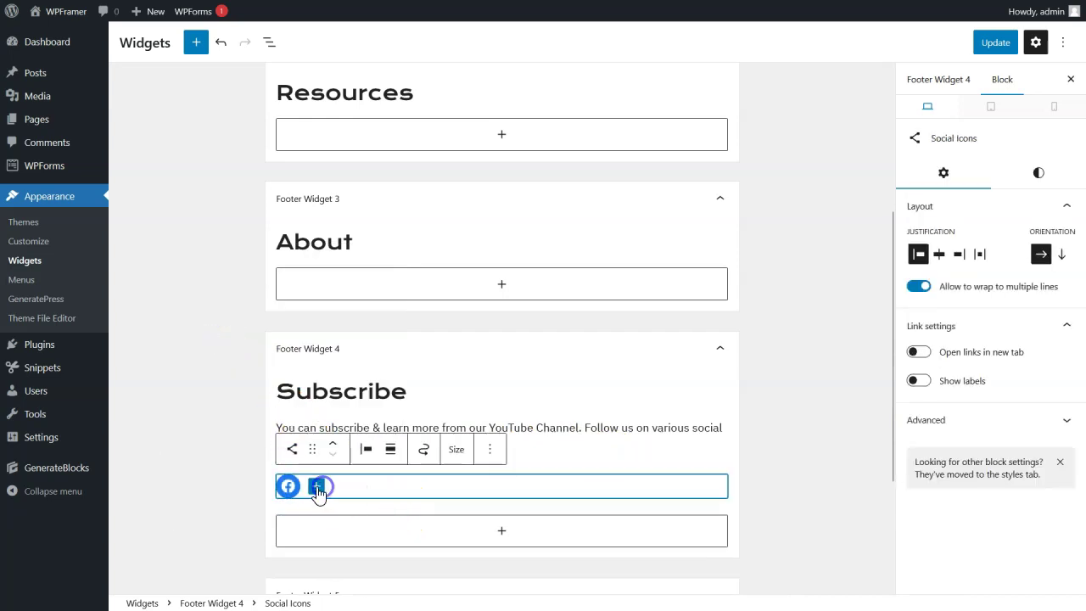
pyautogui.click(317, 486)
pyautogui.click(395, 341)
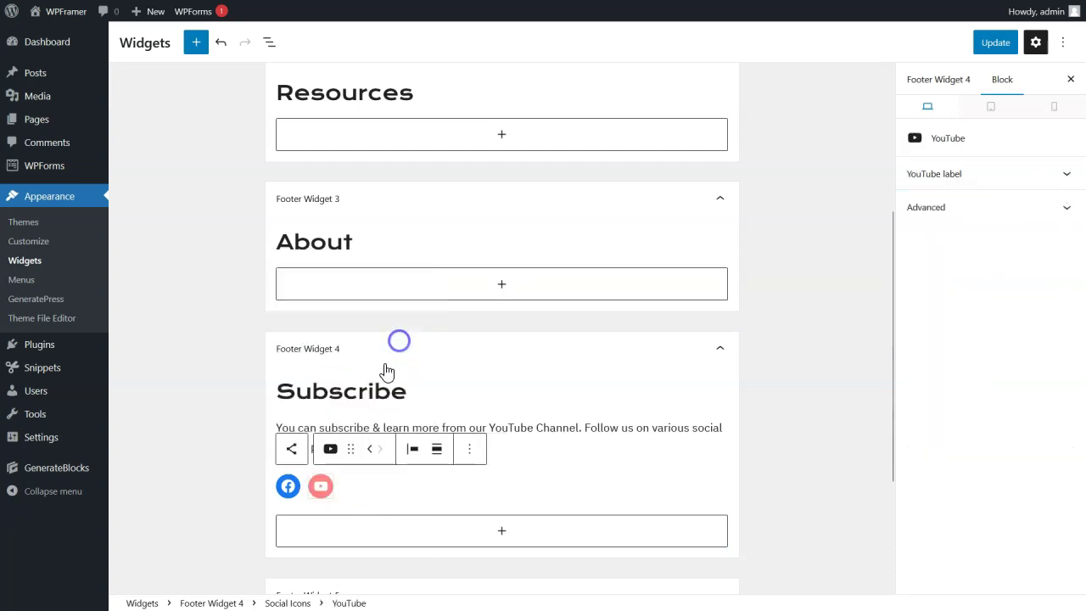
pyautogui.click(325, 489)
pyautogui.hotkey('ctrl', 'v')
pyautogui.click(424, 511)
# Step: Add an Instagram icon after the YouTube icon and set its link address to "#"
pyautogui.click(356, 490)
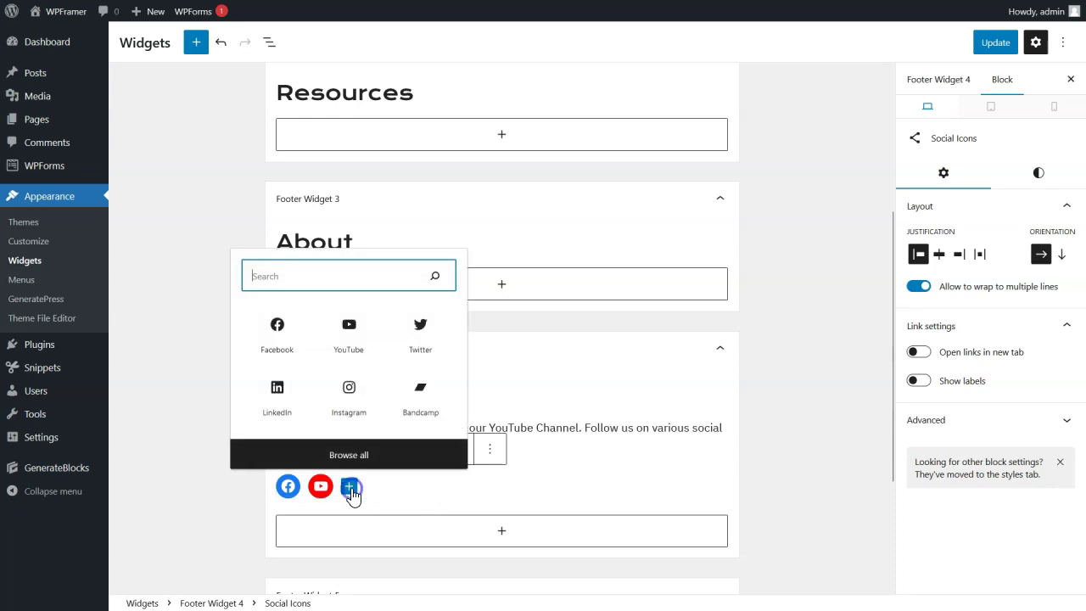
pyautogui.click(353, 411)
pyautogui.click(354, 488)
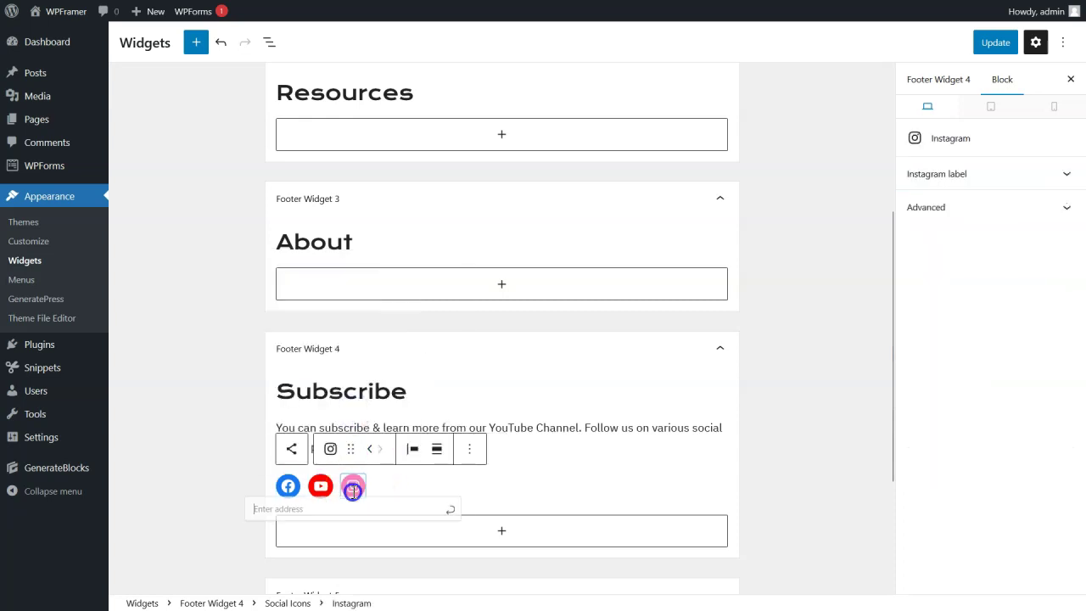
pyautogui.write('#')
pyautogui.click(465, 507)
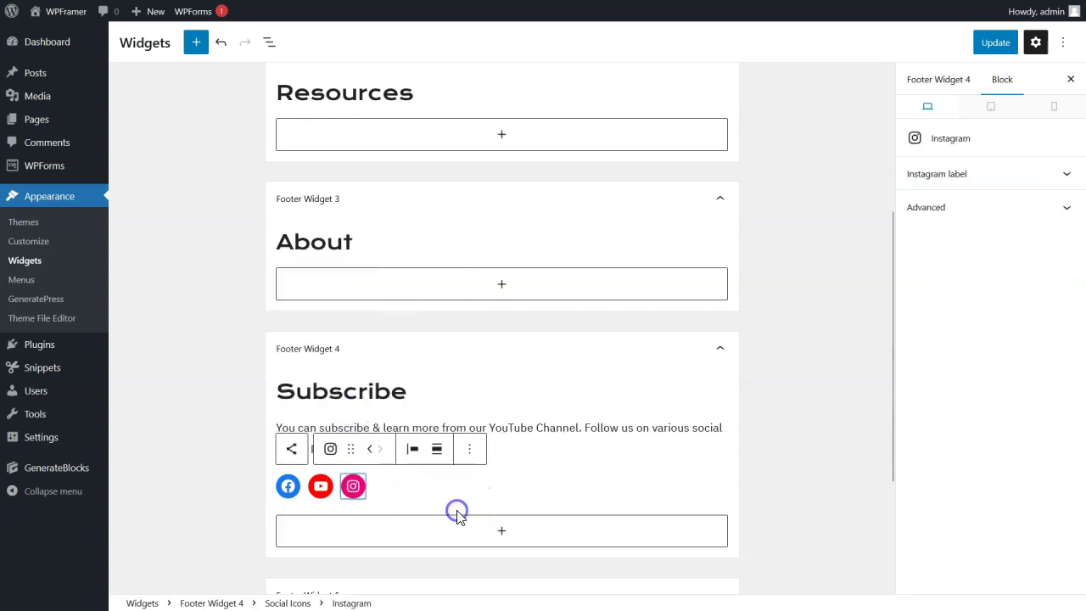
# Step: Add a Twitter icon after the Instagram icon and set its link address to "#"
pyautogui.click(376, 485)
pyautogui.click(385, 487)
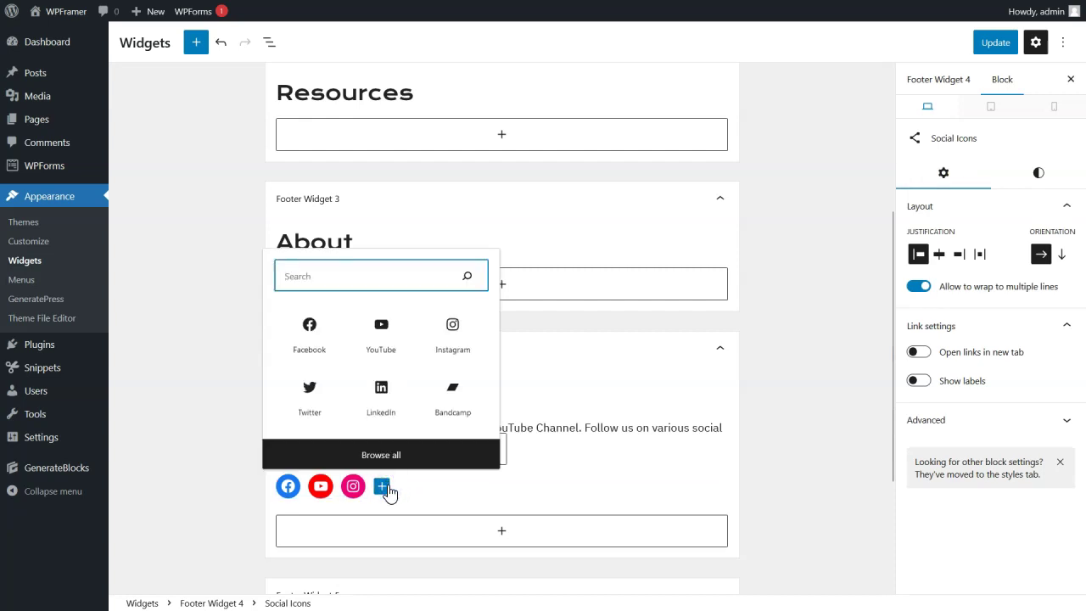
pyautogui.click(325, 406)
pyautogui.click(388, 490)
pyautogui.click(489, 510)
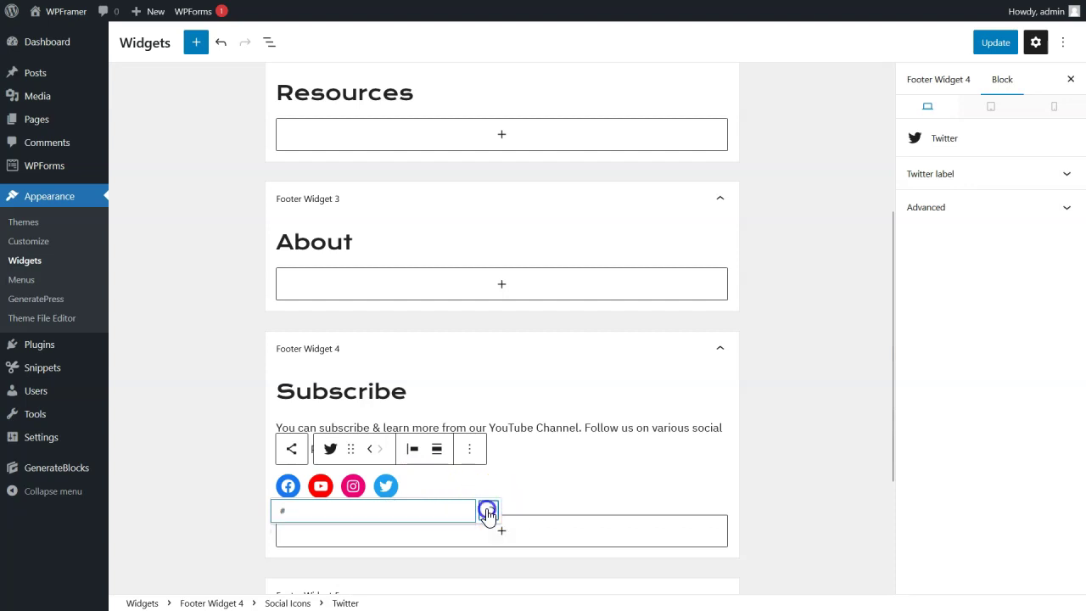
# Step: Style the Social Icons block with a white icon color and the teal accent-2 icon background
pyautogui.click(432, 490)
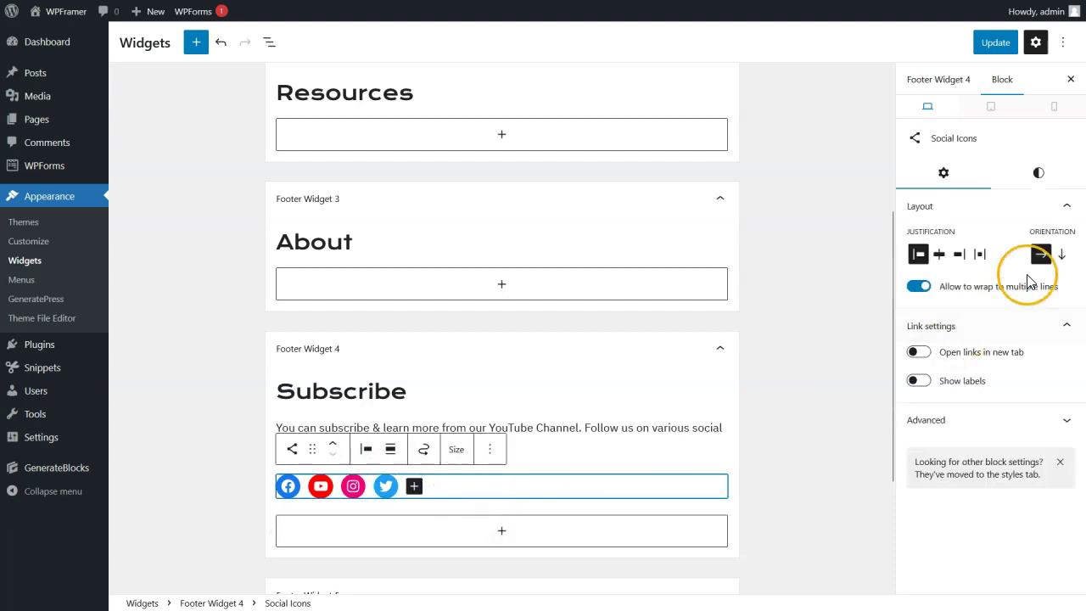
pyautogui.click(1038, 173)
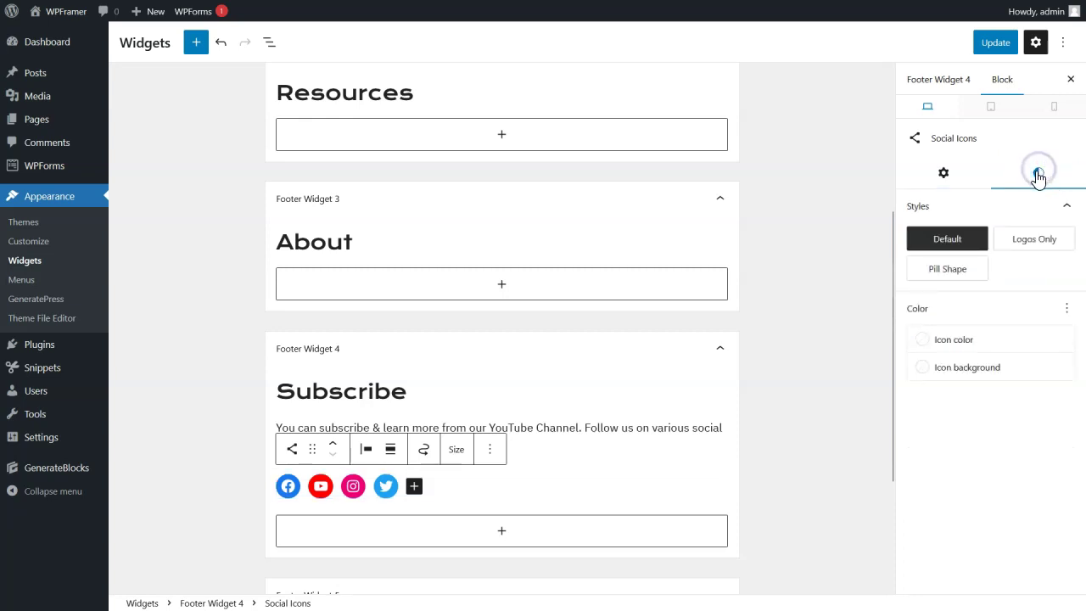
pyautogui.click(963, 342)
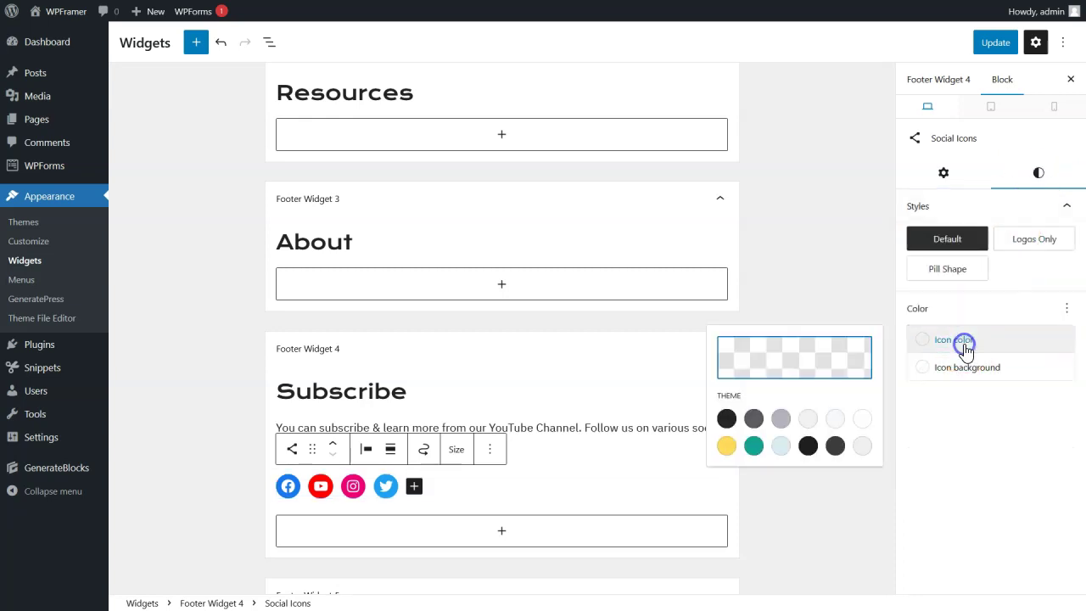
pyautogui.click(864, 420)
pyautogui.click(968, 368)
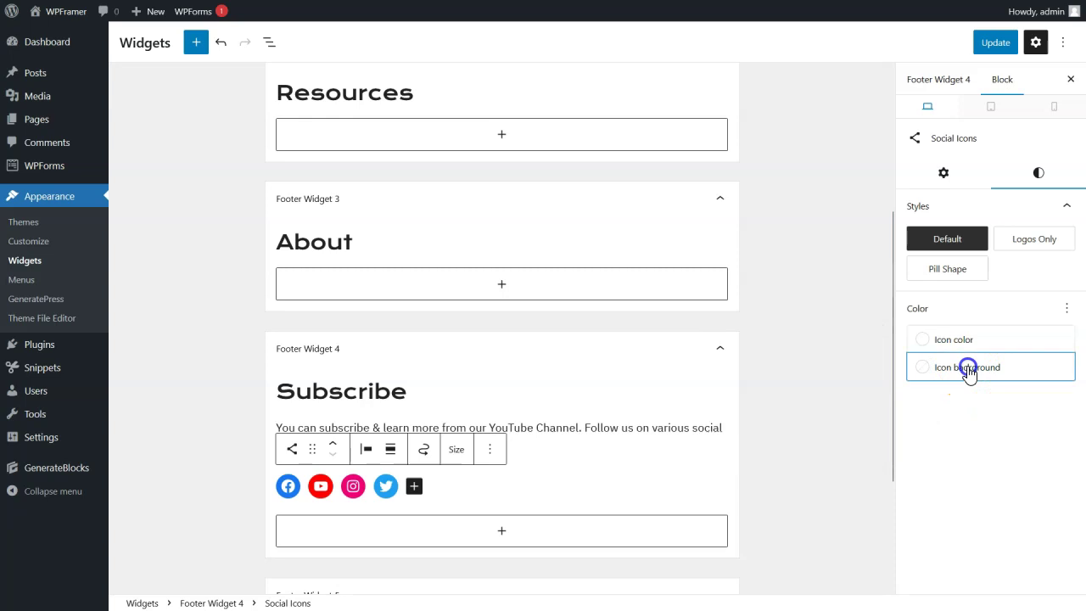
pyautogui.click(754, 473)
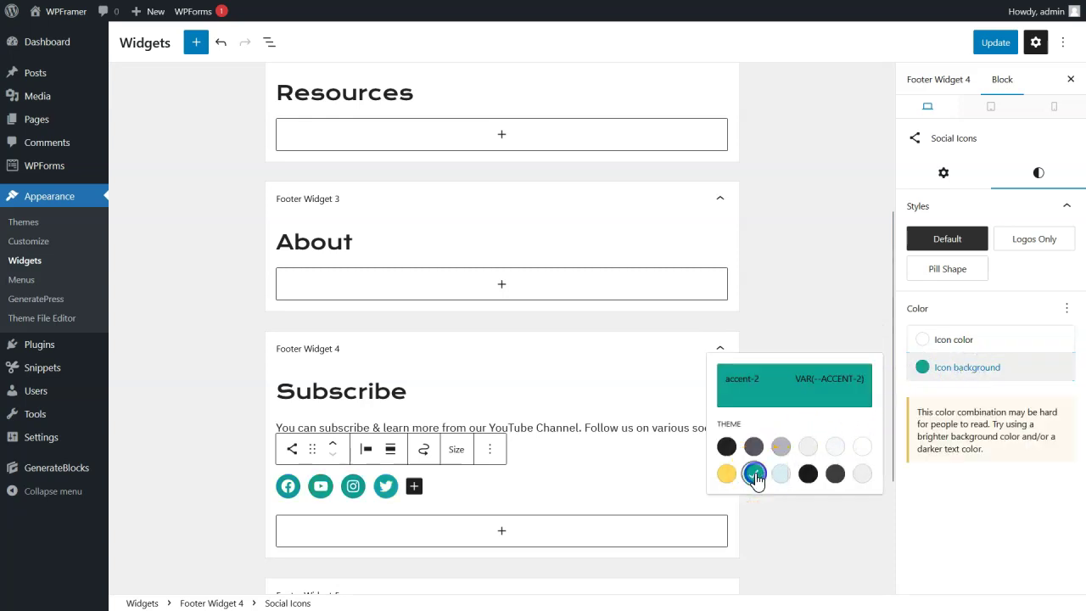
# Step: Save the widgets and check the footer on the site's front end before returning to the widget editor
pyautogui.click(999, 47)
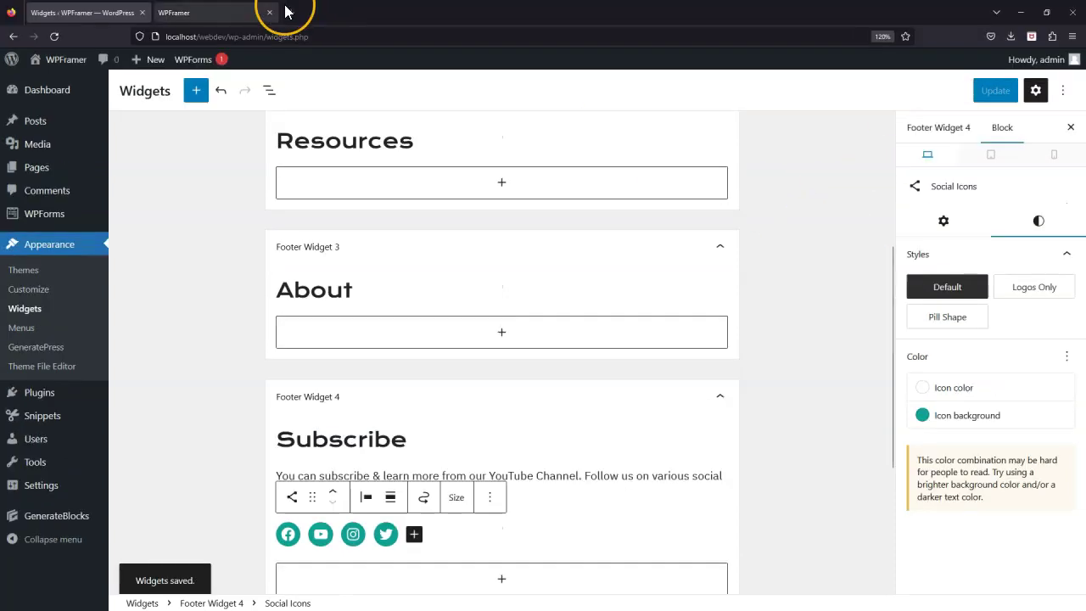
pyautogui.click(213, 12)
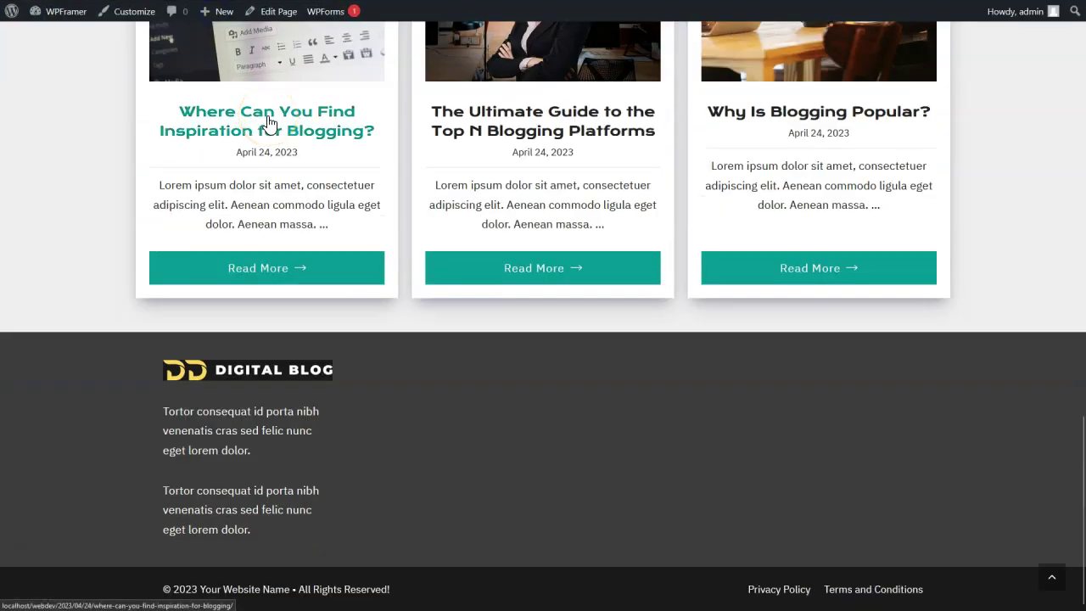
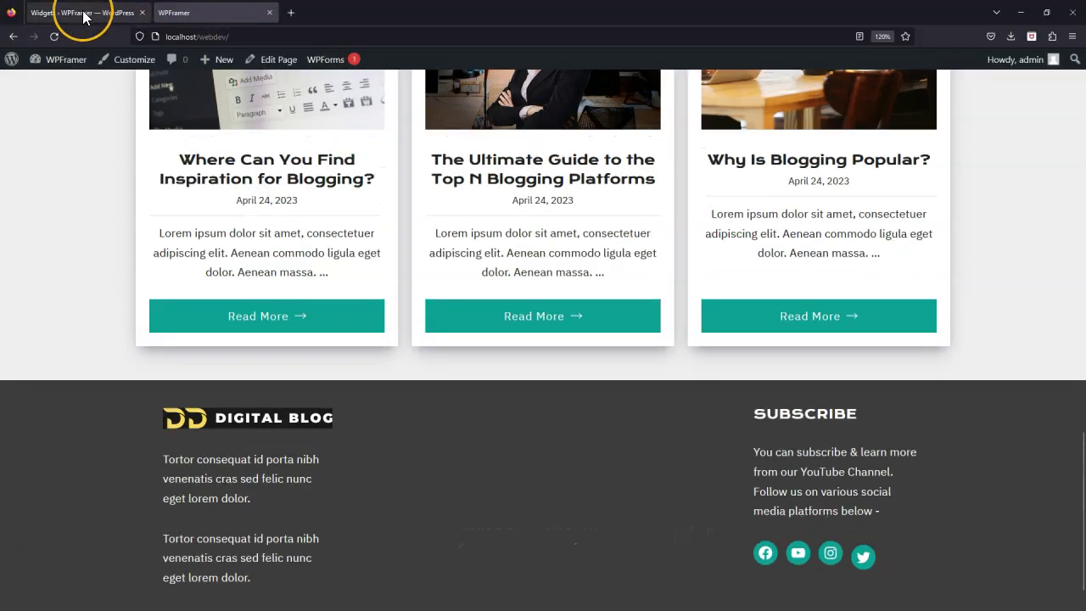
pyautogui.click(74, 12)
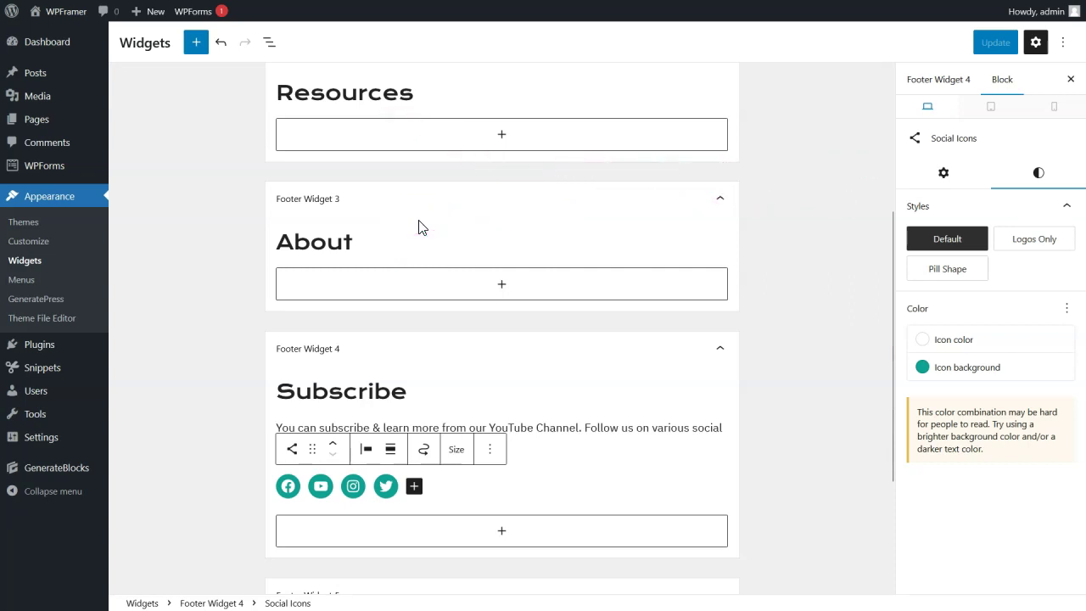
# Step: Select the Resources headline in Footer Widget 2 and save the widgets again
pyautogui.click(415, 95)
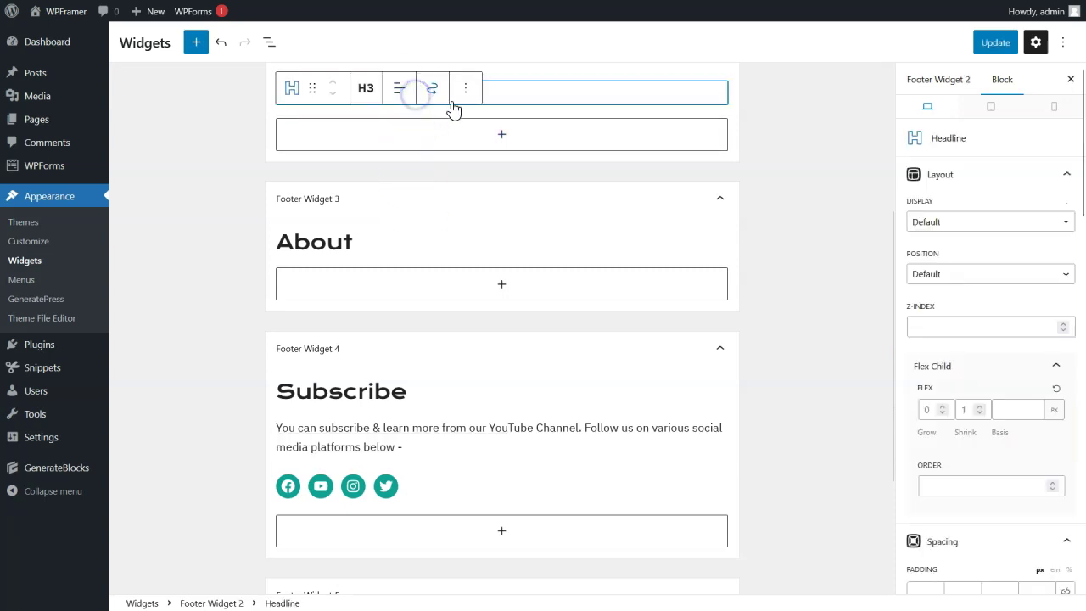
pyautogui.click(994, 43)
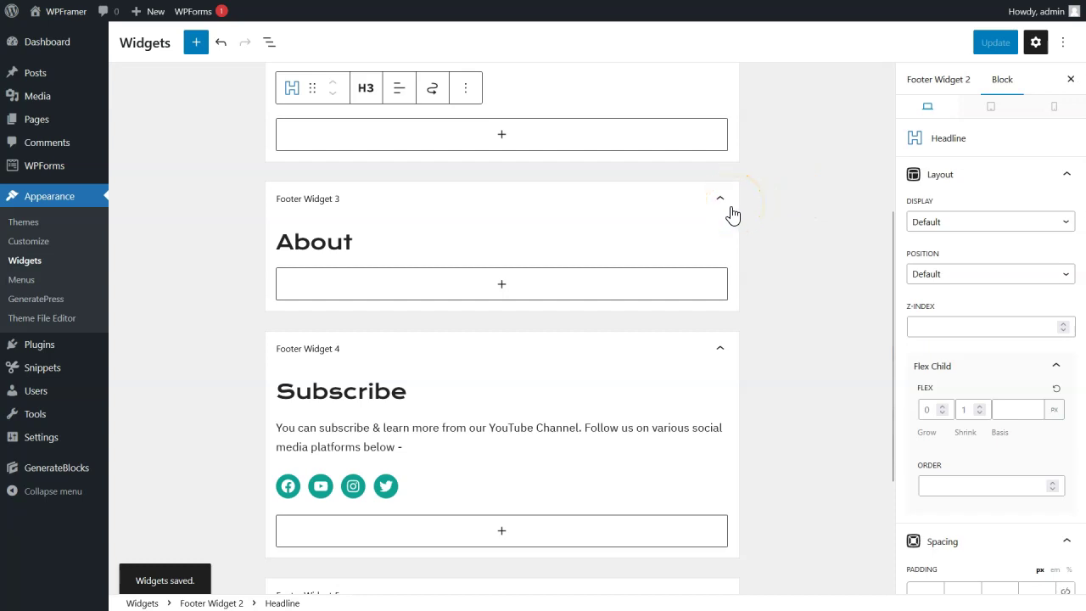
# Step: Go to the Menus page and create a new menu named "Resources"
pyautogui.scroll(1, 732, 214)
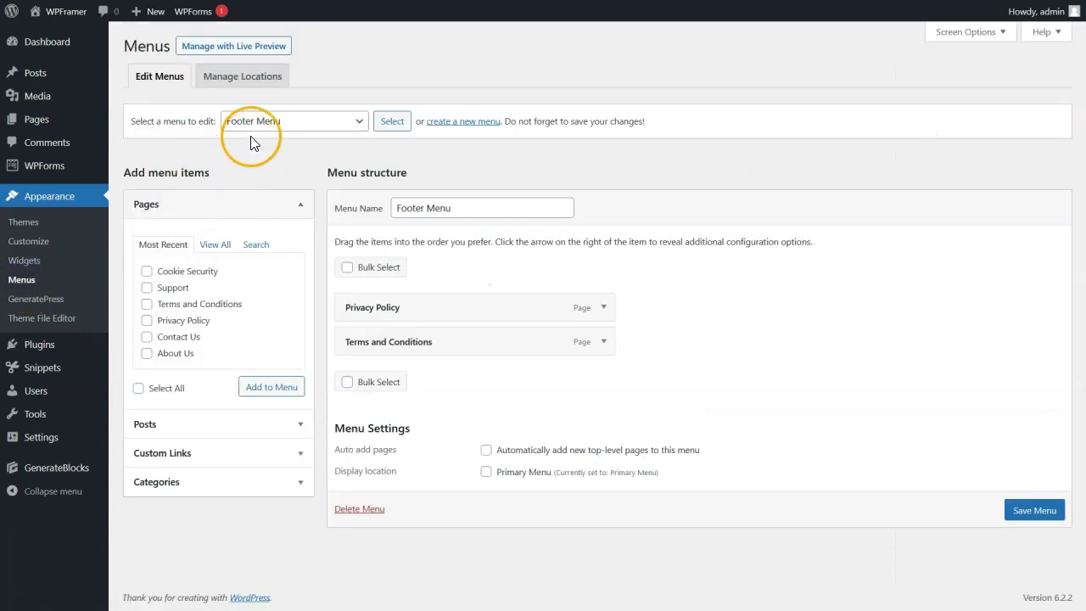
pyautogui.click(484, 123)
pyautogui.click(431, 205)
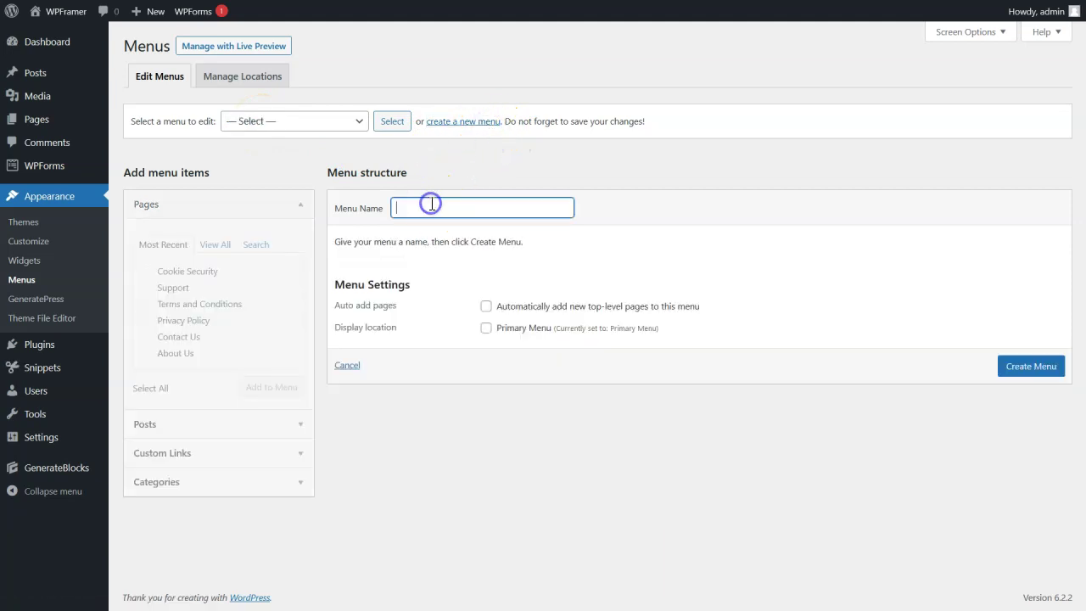
pyautogui.write('Resources')
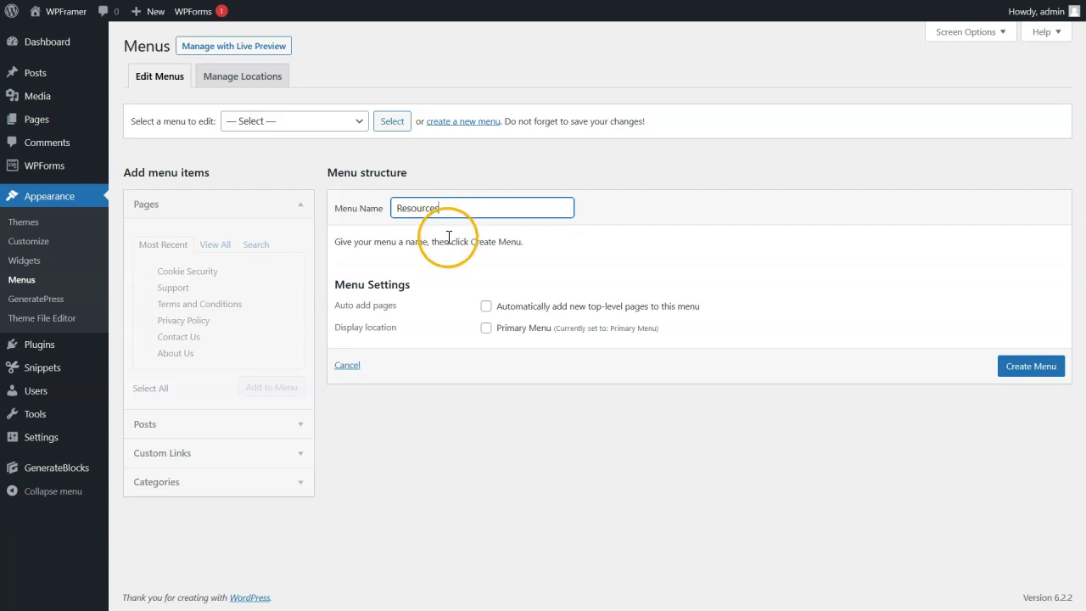
pyautogui.click(1034, 371)
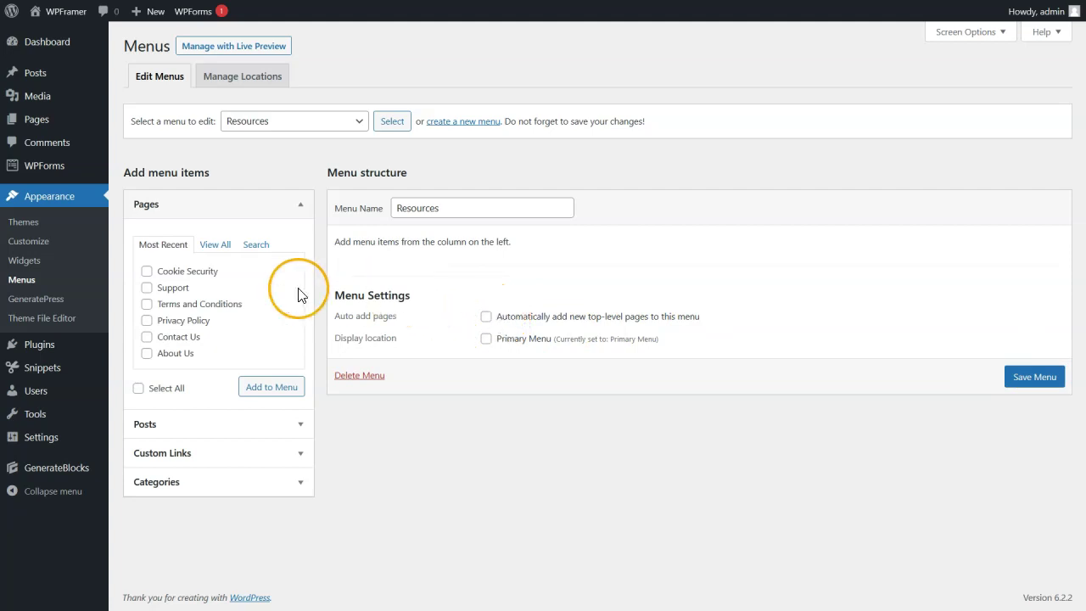
# Step: Add the categories Guides, Courses, Podcast, Resources, Email Marketing and Tips and Tricks to the Resources menu and save it
pyautogui.click(199, 482)
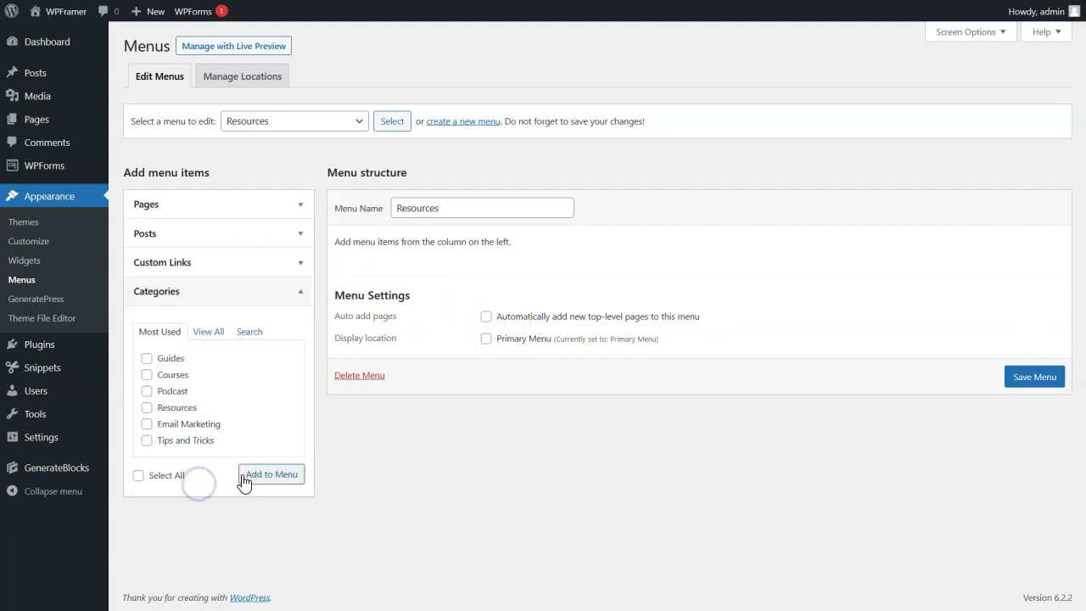
pyautogui.click(147, 358)
pyautogui.click(147, 424)
pyautogui.click(147, 440)
pyautogui.click(258, 474)
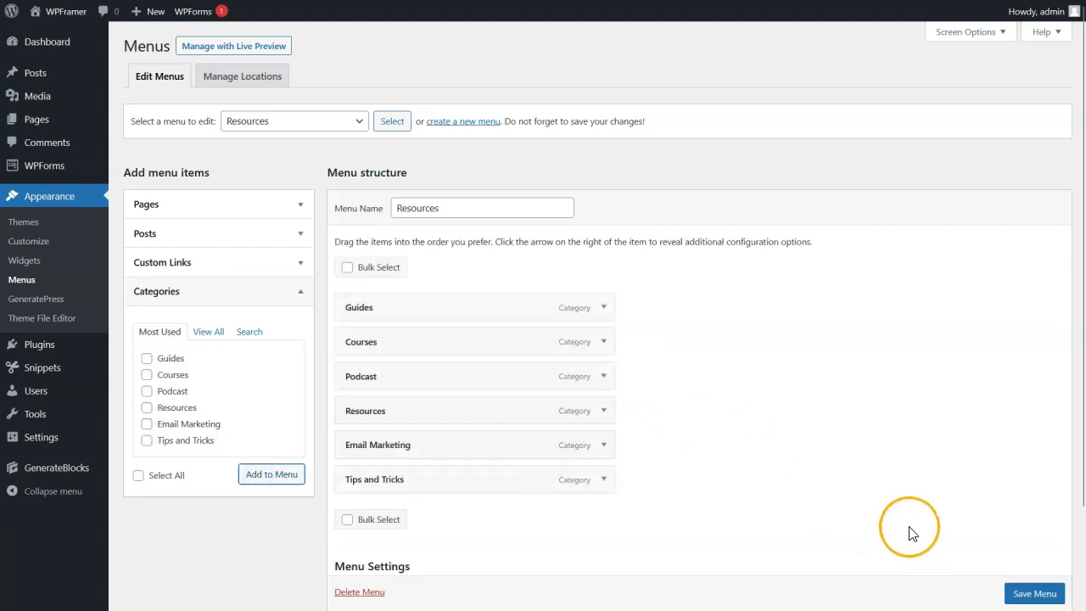
pyautogui.scroll(-1, 920, 509)
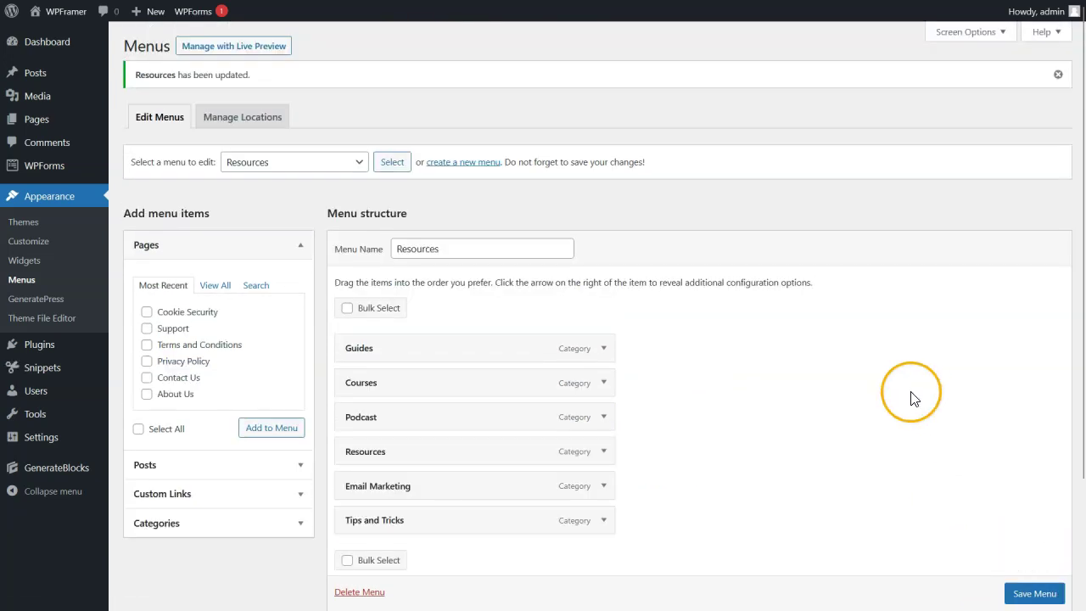
# Step: Create another new menu named "About"
pyautogui.click(456, 164)
pyautogui.click(438, 209)
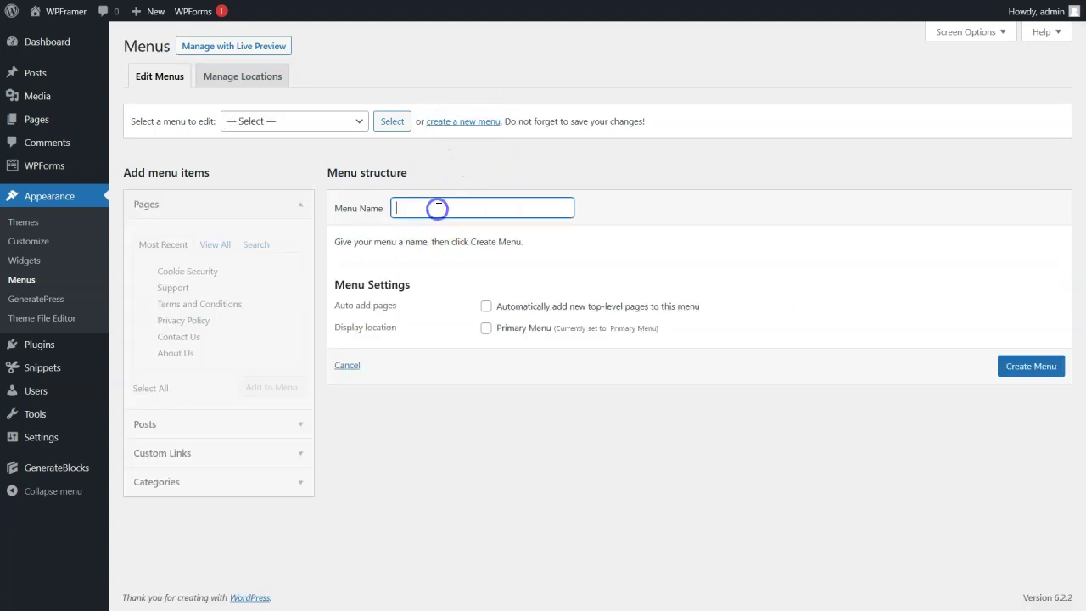
pyautogui.write('About')
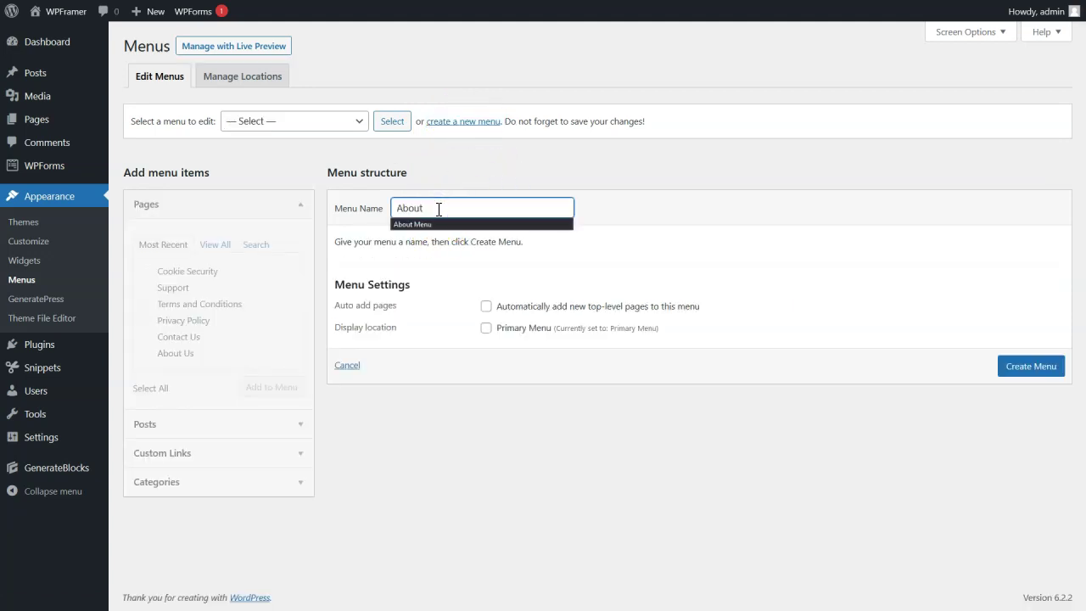
pyautogui.click(501, 172)
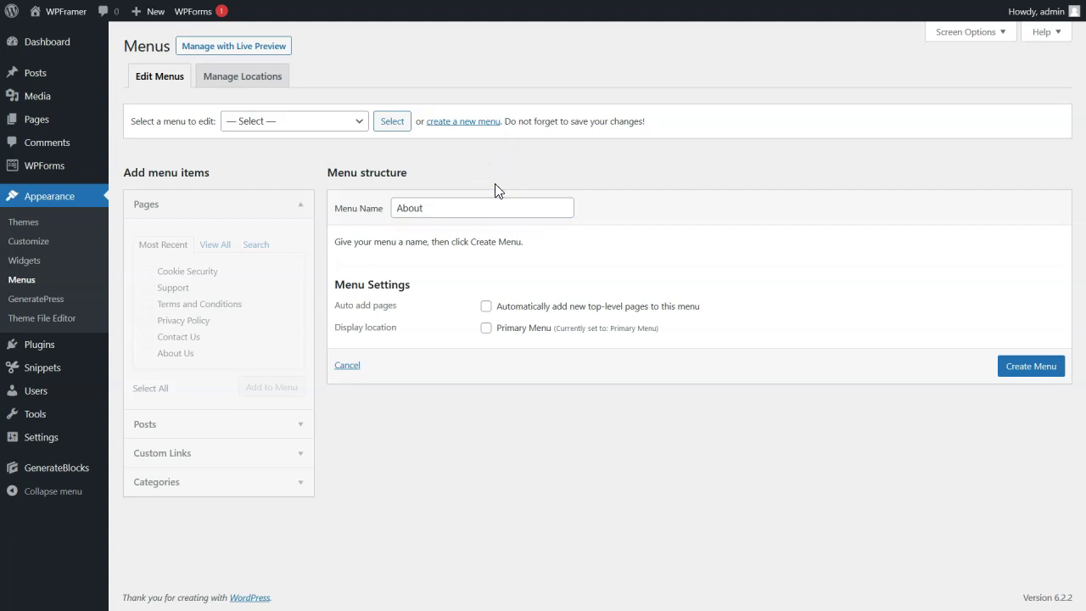
pyautogui.click(1028, 368)
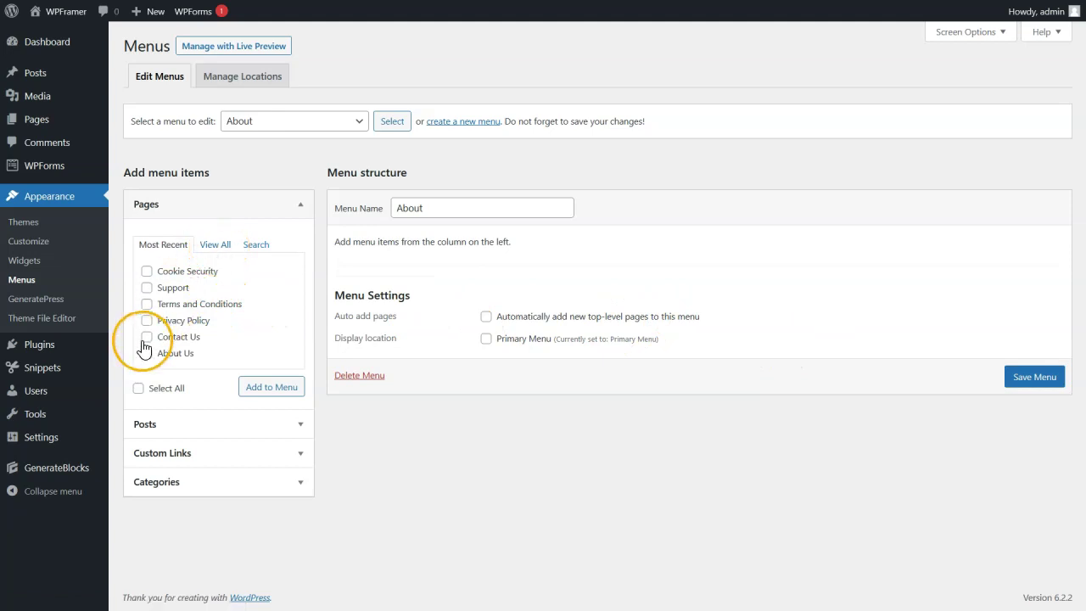
# Step: Add the pages About Us, Support, Contact Us and Cookie Security to the About menu, with About Us first, and save it
pyautogui.click(147, 271)
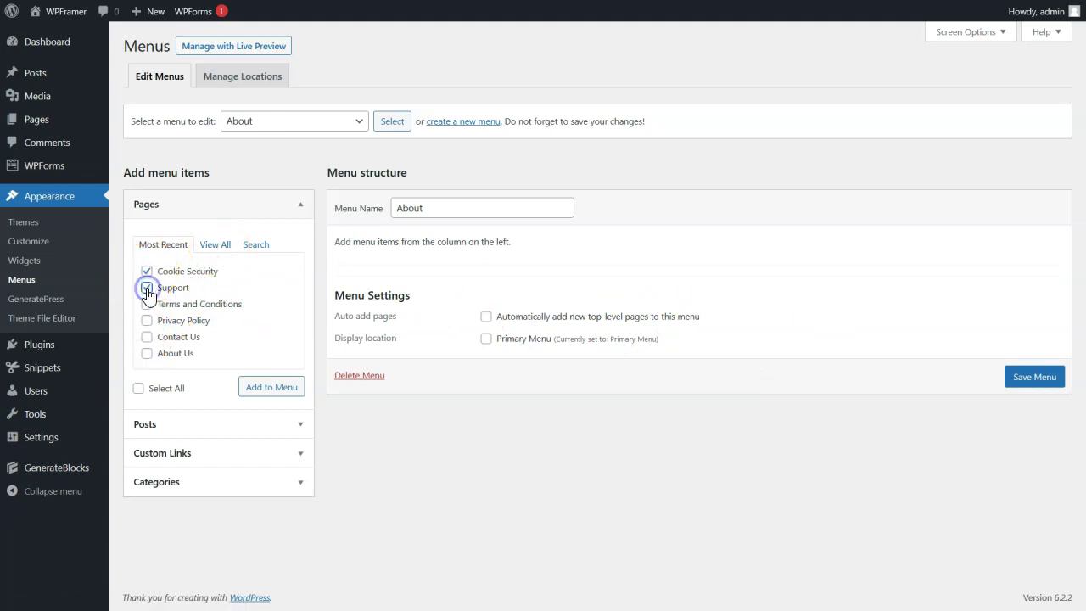
pyautogui.click(146, 336)
pyautogui.click(147, 353)
pyautogui.click(276, 389)
pyautogui.moveTo(417, 310)
pyautogui.mouseDown()
pyautogui.moveTo(427, 416)
pyautogui.moveTo(414, 307)
pyautogui.mouseUp()
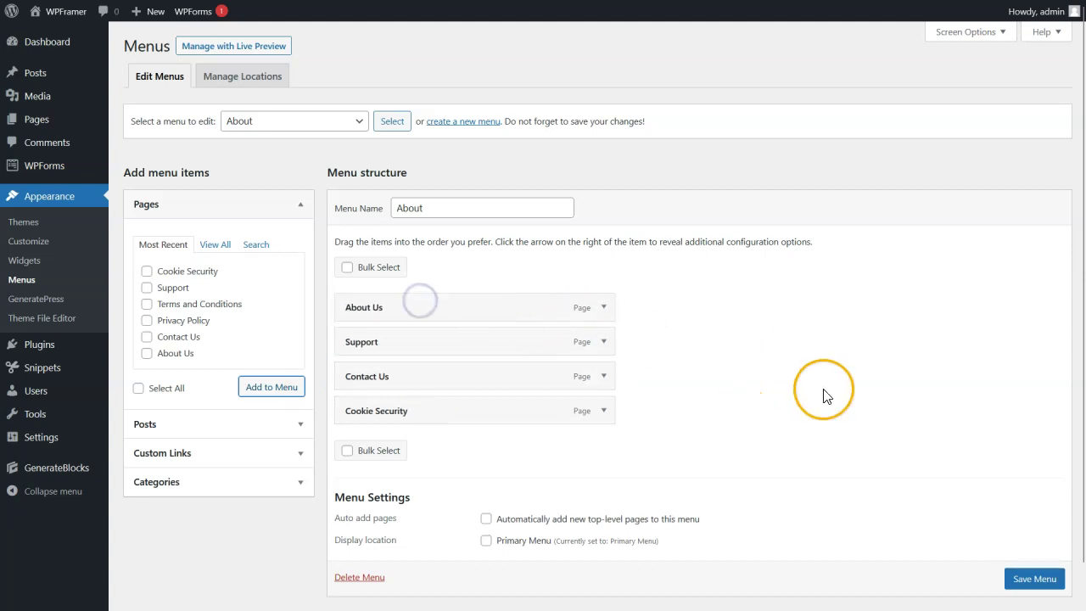
pyautogui.scroll(-1, 1026, 584)
pyautogui.click(1029, 582)
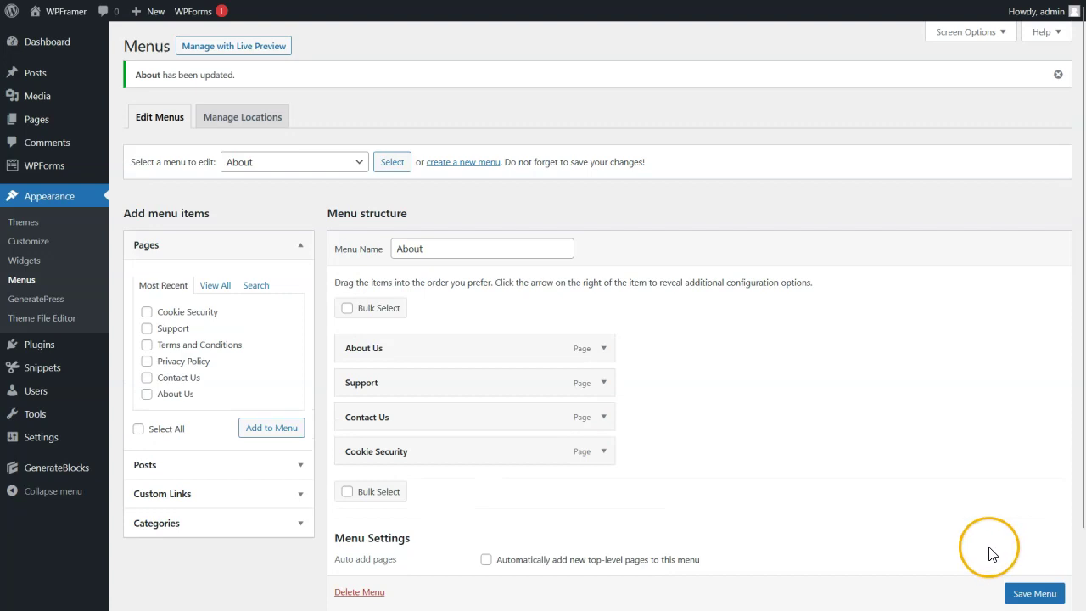
# Step: Go to the Widgets page and expand the Footer Widget 2 area
pyautogui.click(23, 261)
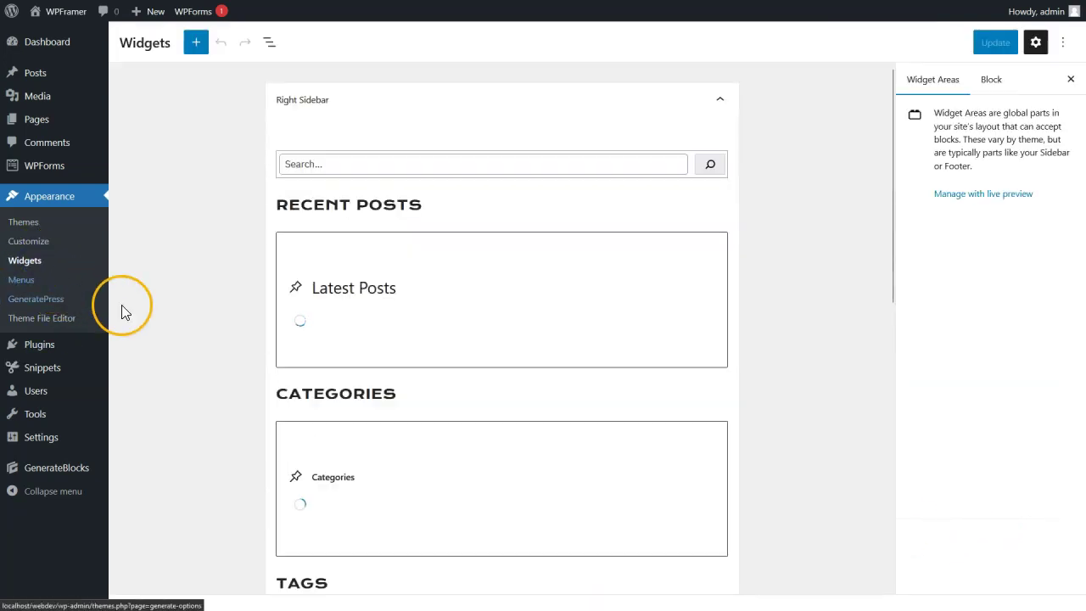
pyautogui.scroll(-10, 164, 335)
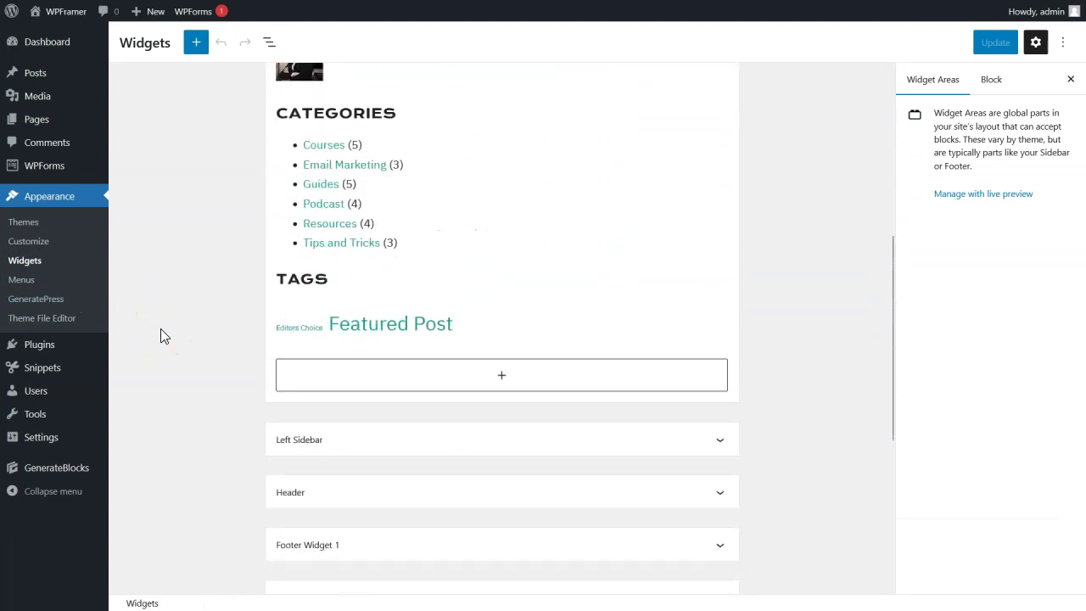
pyautogui.click(407, 194)
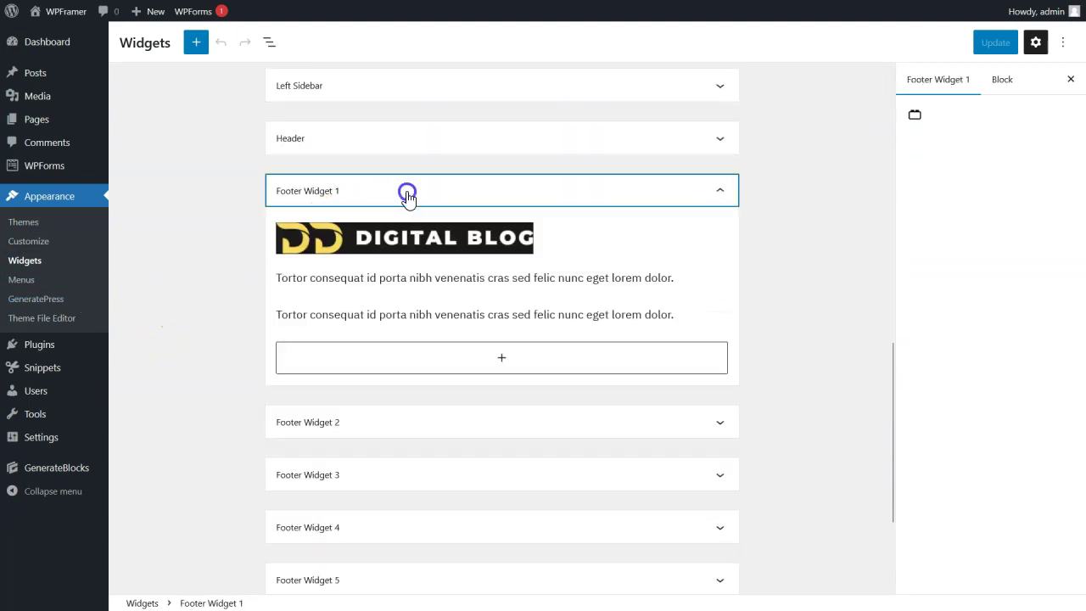
pyautogui.click(407, 195)
pyautogui.click(407, 243)
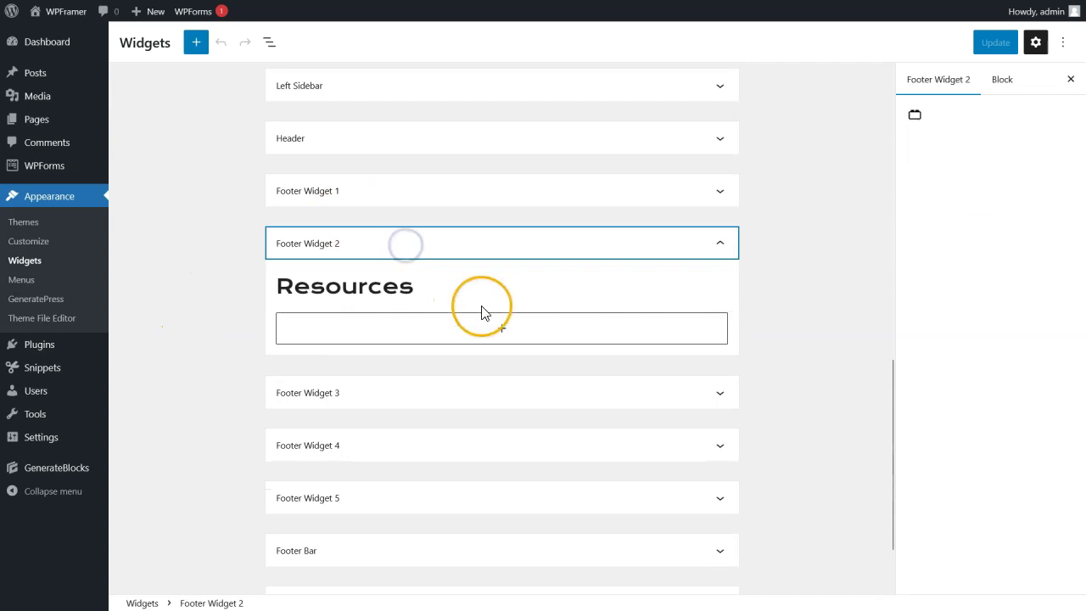
# Step: Add a Navigation Menu block below the Resources headline in Footer Widget 2 and set it to the Resources menu
pyautogui.click(503, 329)
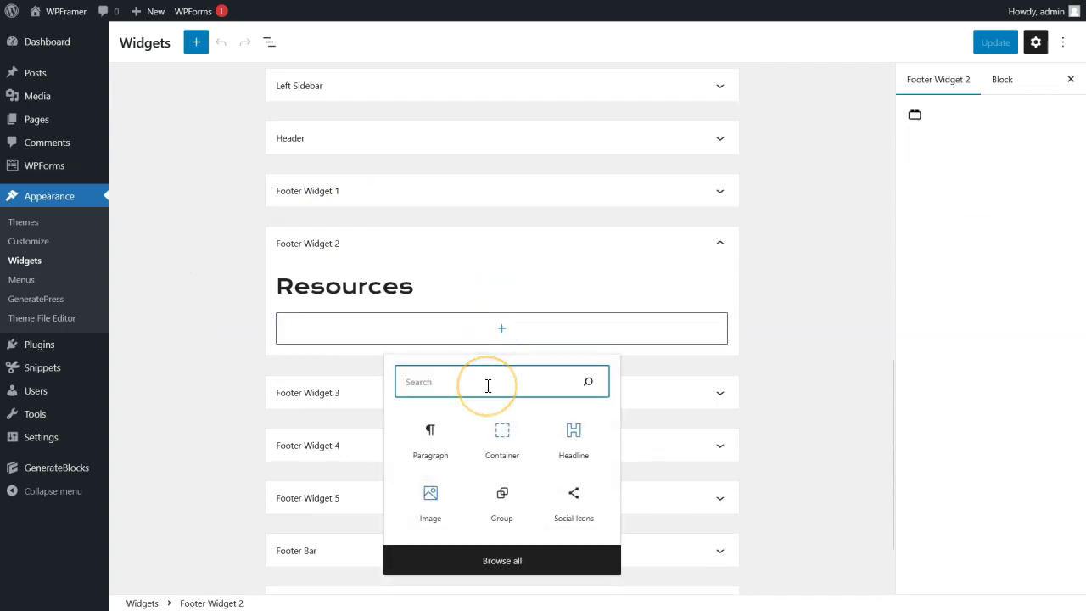
pyautogui.write('na')
pyautogui.click(434, 453)
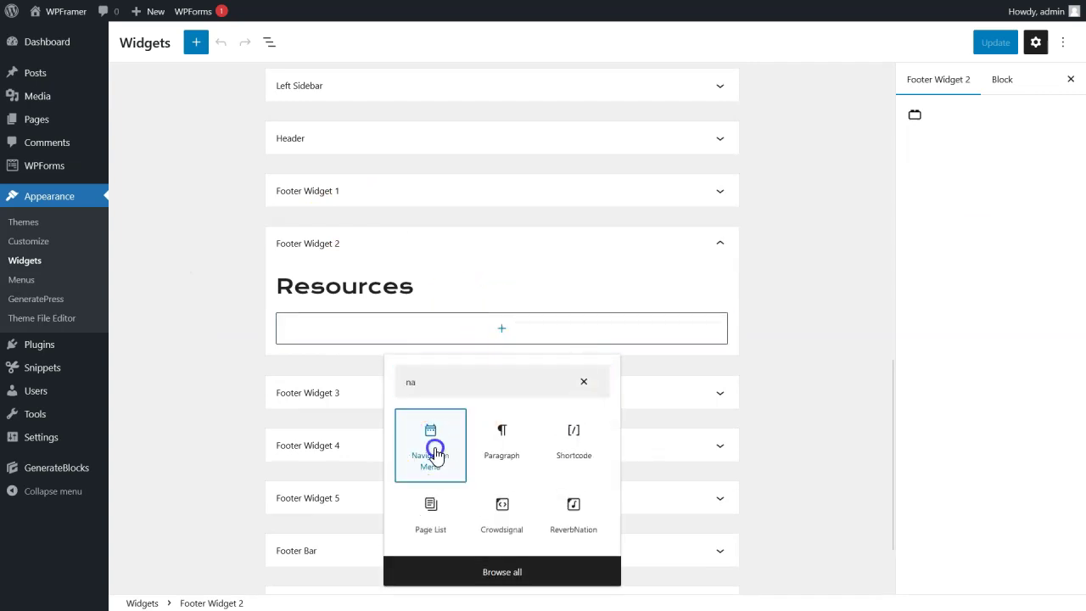
pyautogui.click(398, 428)
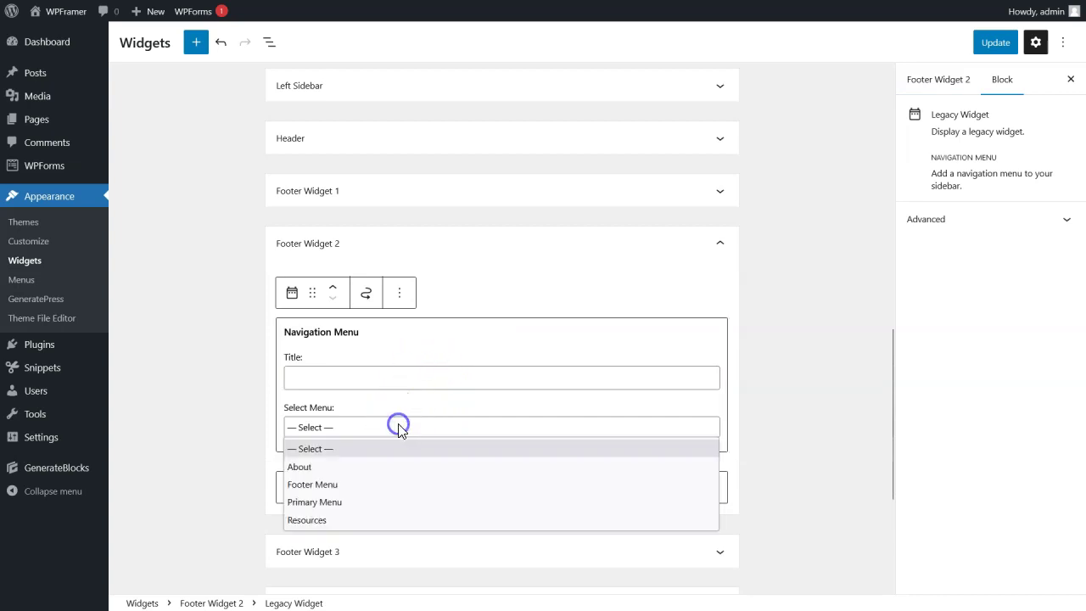
pyautogui.click(334, 517)
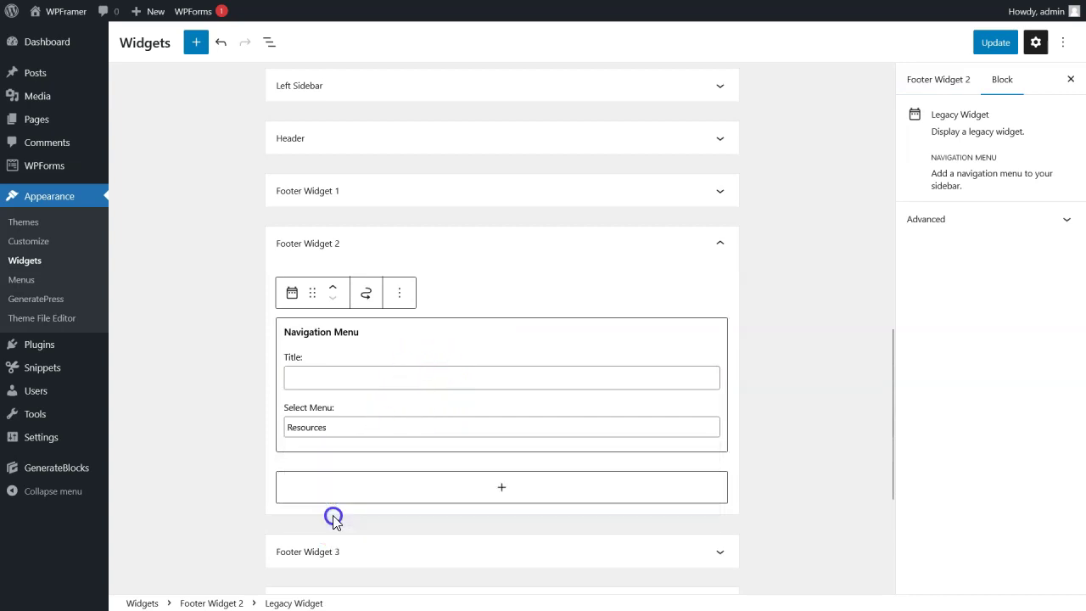
pyautogui.scroll(-3, 584, 413)
pyautogui.click(574, 417)
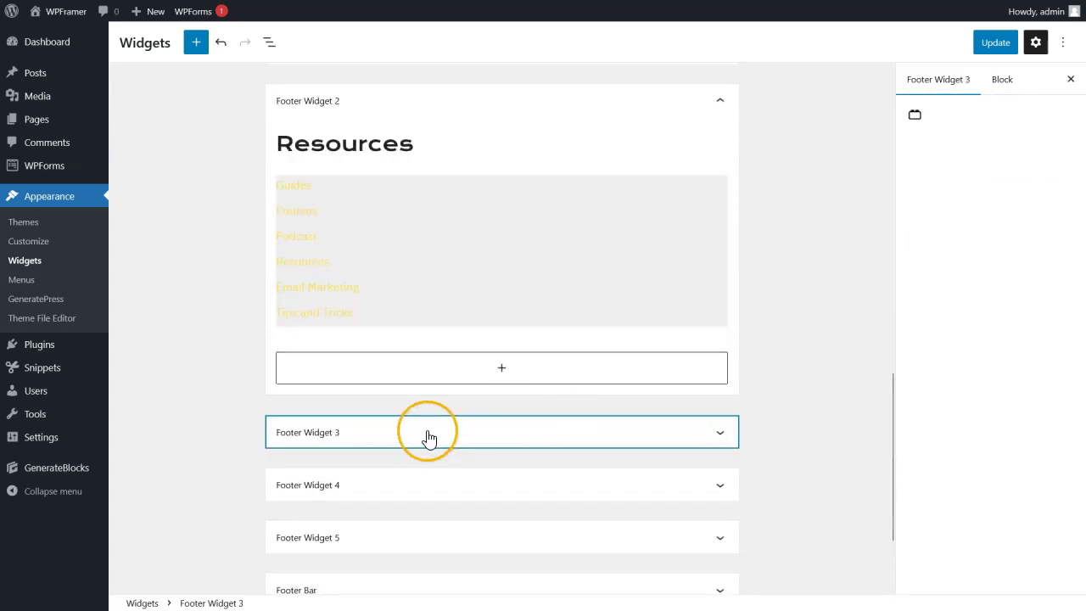
# Step: Expand the Footer Widget 3 area and save the widgets
pyautogui.click(429, 434)
pyautogui.scroll(-2, 426, 437)
pyautogui.click(501, 340)
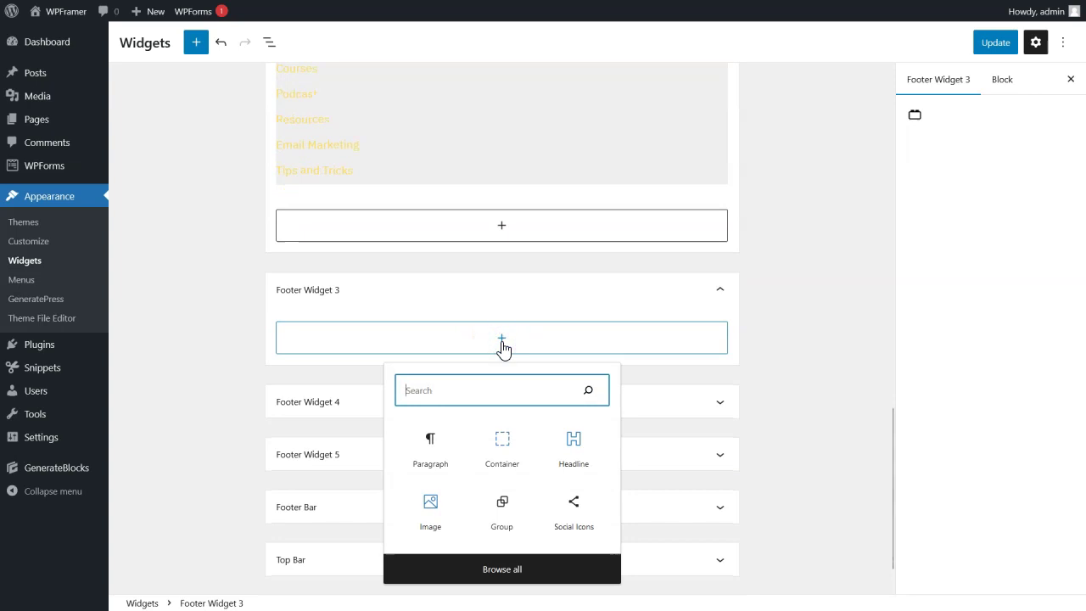
pyautogui.click(501, 339)
pyautogui.scroll(5, 657, 383)
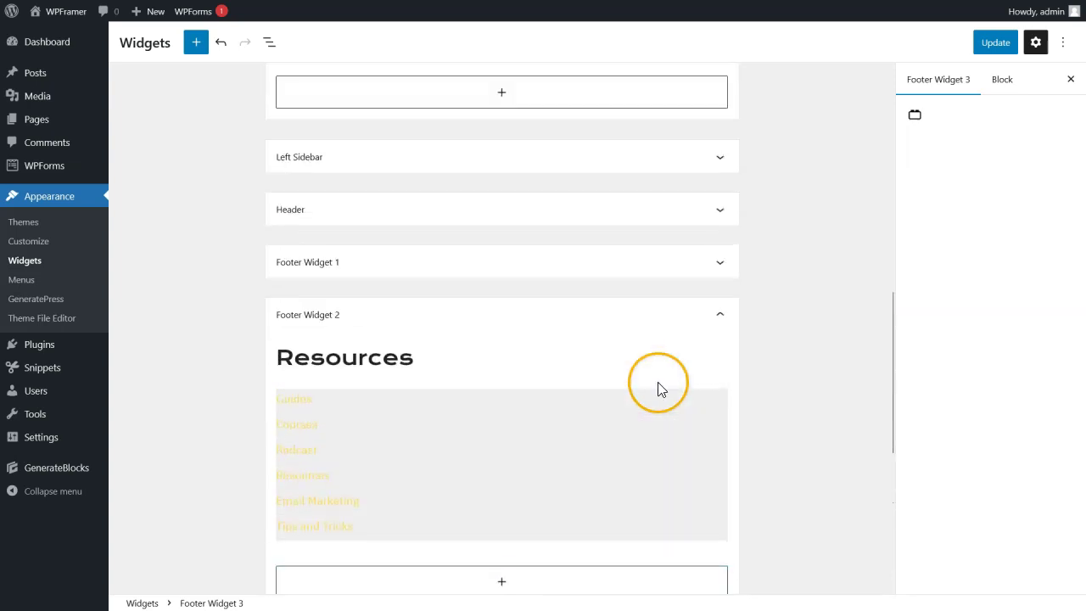
pyautogui.scroll(-3, 658, 387)
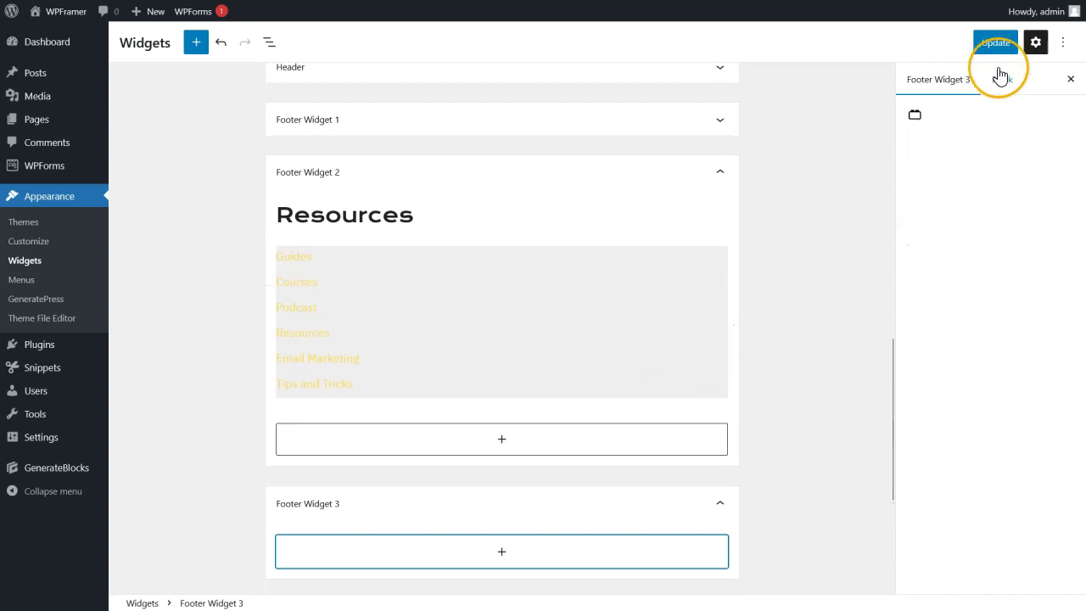
pyautogui.click(996, 43)
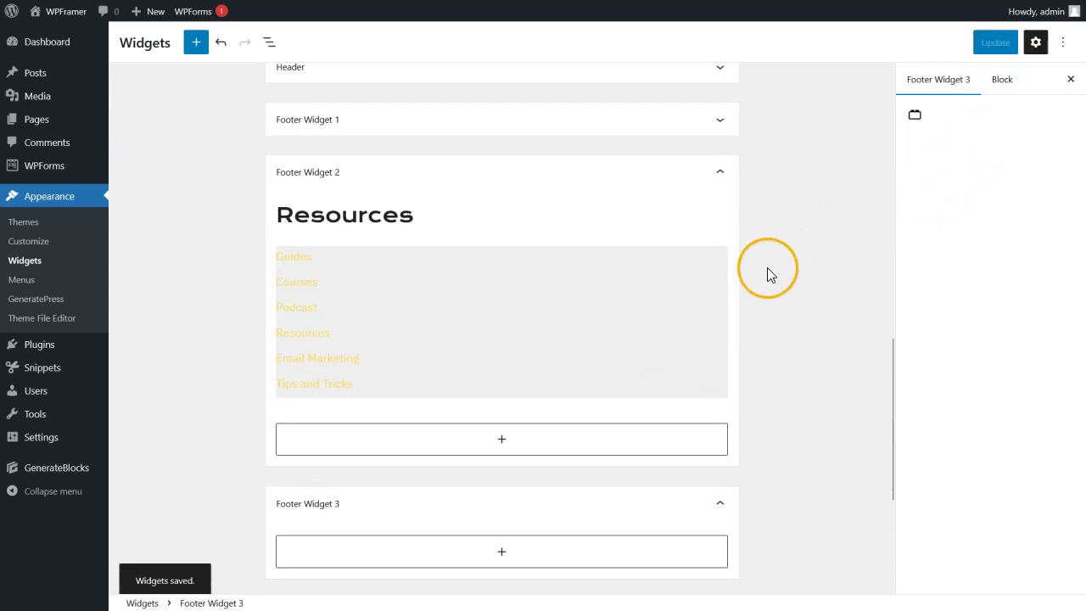
# Step: Reload the live home page to check the Resources menu in the footer
pyautogui.scroll(-3, 742, 287)
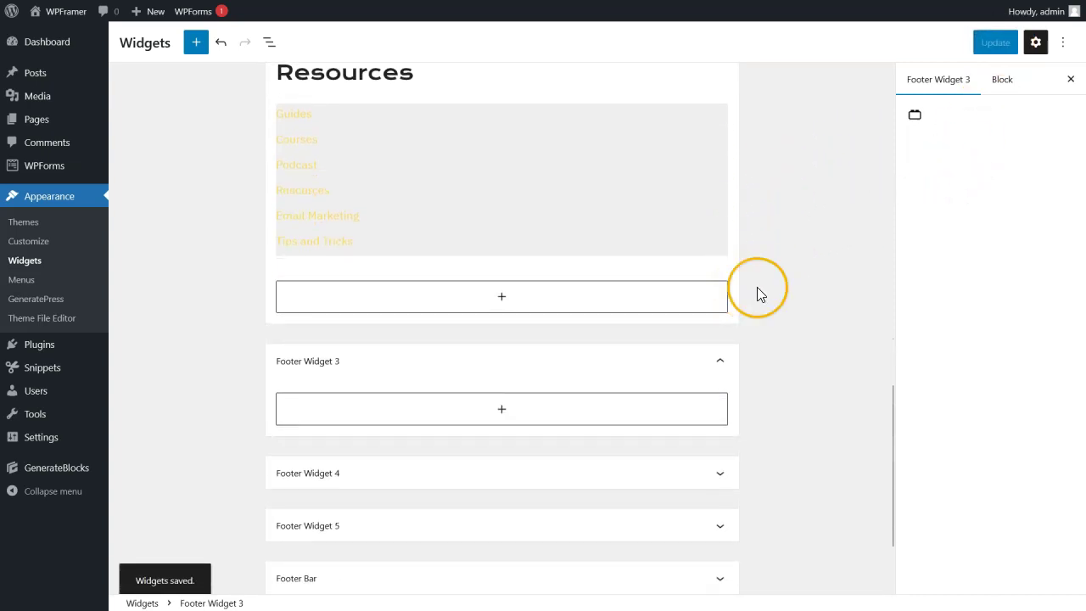
pyautogui.click(204, 9)
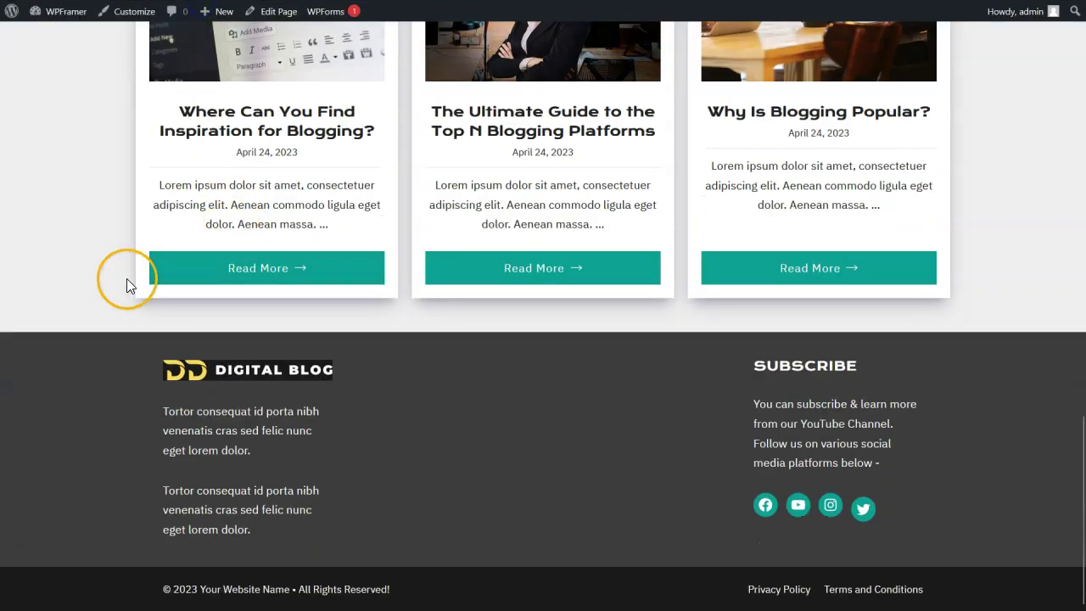
pyautogui.press('F5')
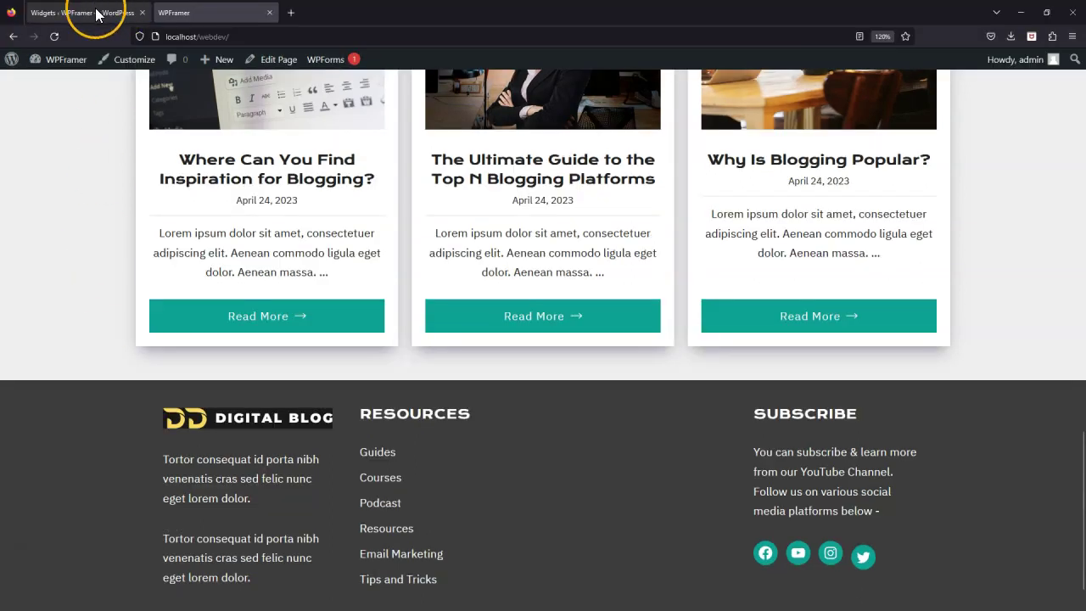
# Step: Return to the Widgets page and add a Heading 3 headline reading "About" to Footer Widget 3
pyautogui.click(97, 14)
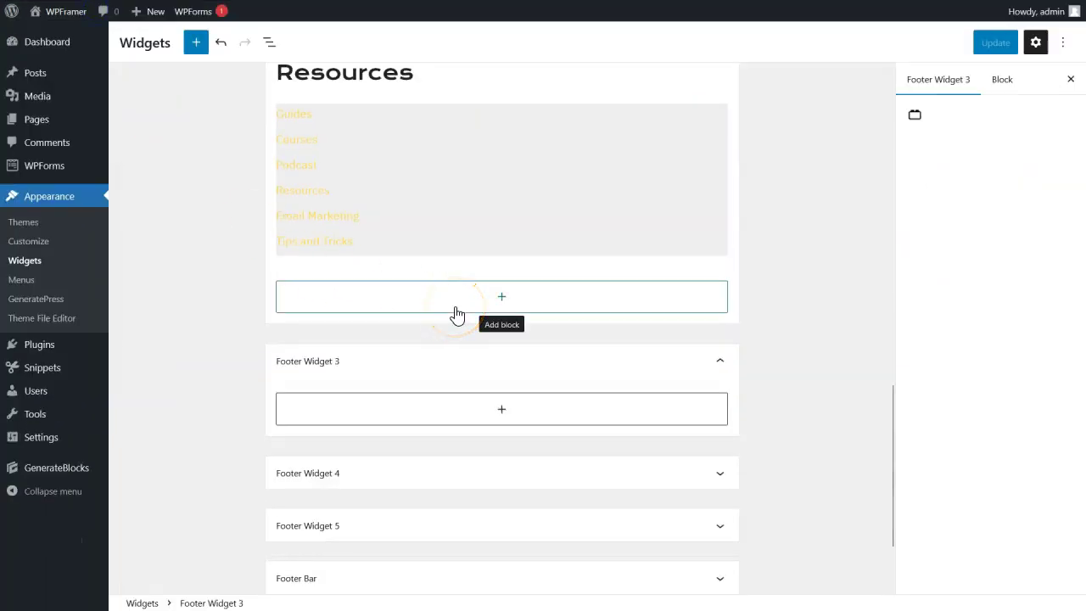
pyautogui.scroll(-2, 457, 315)
pyautogui.click(508, 337)
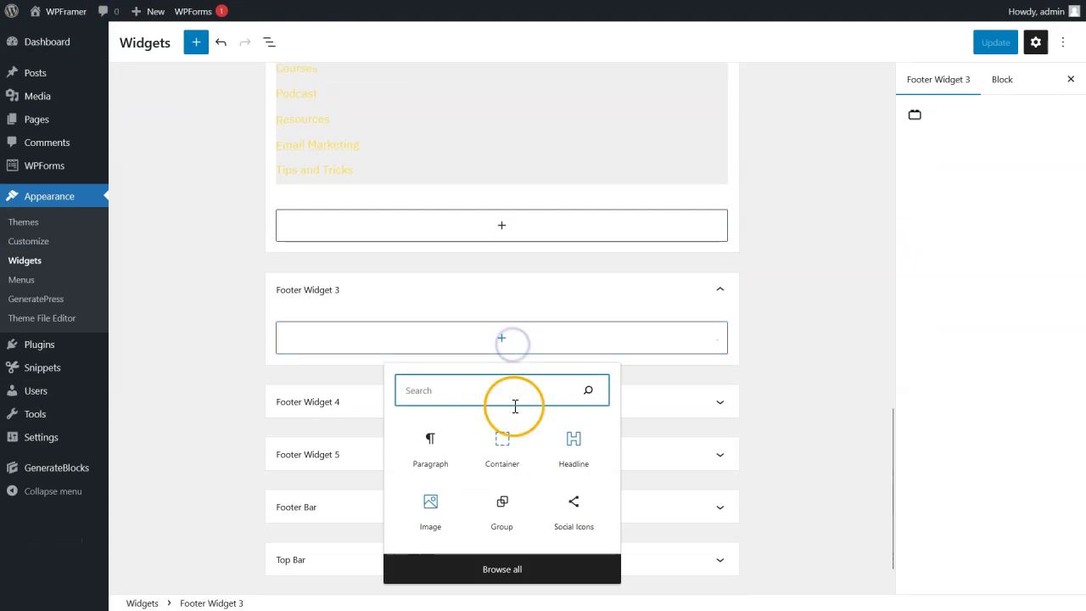
pyautogui.click(580, 449)
pyautogui.click(367, 297)
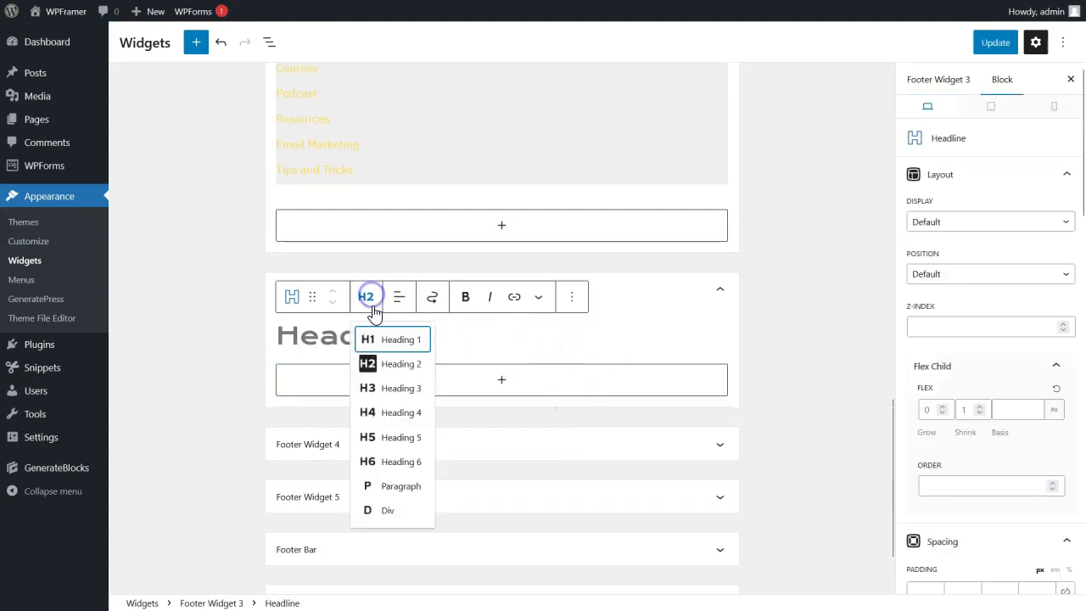
pyautogui.click(393, 388)
pyautogui.doubleClick(326, 334)
pyautogui.write('A')
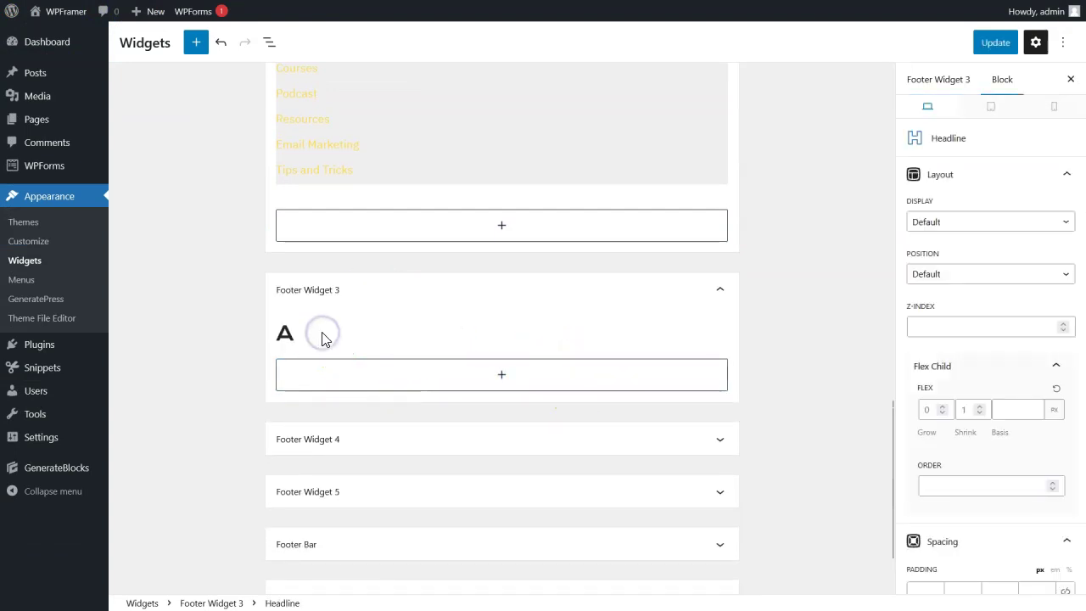
# Step: Add a Navigation Menu block below the About headline, set it to the About menu, and save the widgets
pyautogui.click(417, 365)
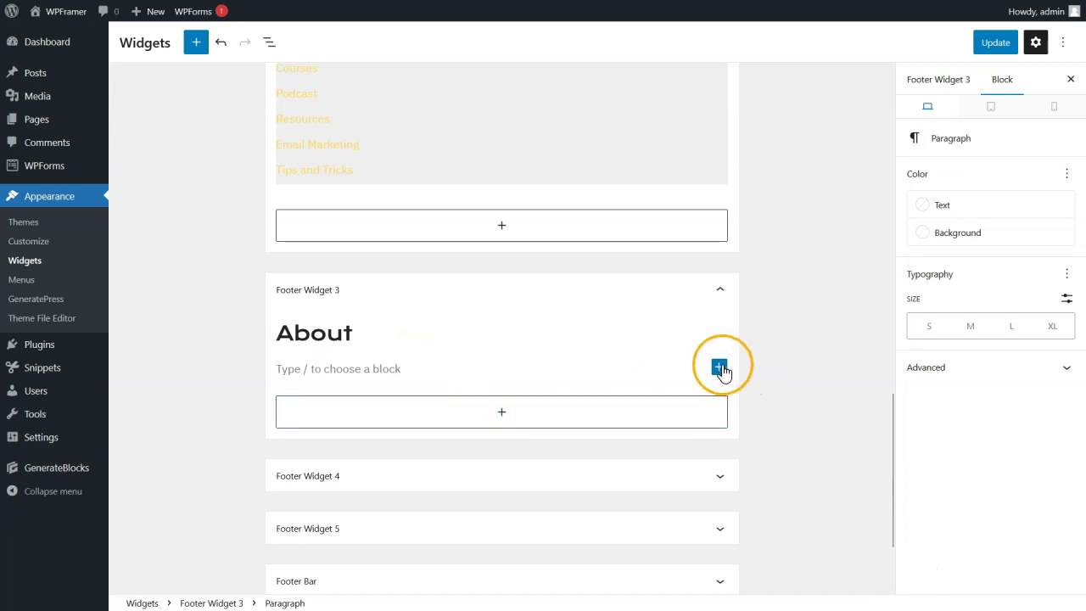
pyautogui.click(719, 367)
pyautogui.write('s')
pyautogui.press('BackSpace')
pyautogui.write('nav')
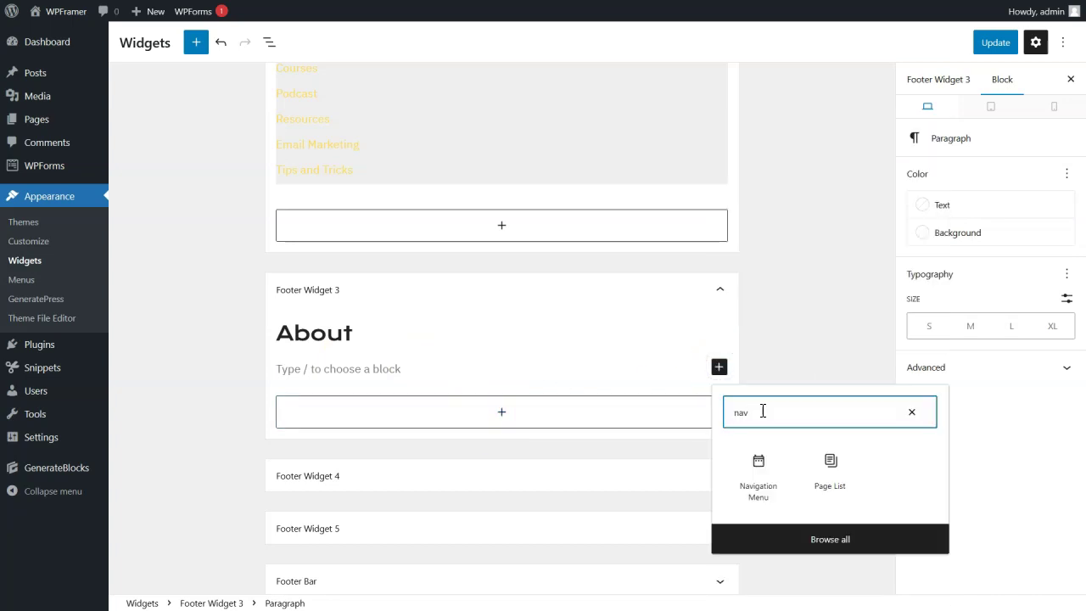
pyautogui.click(759, 475)
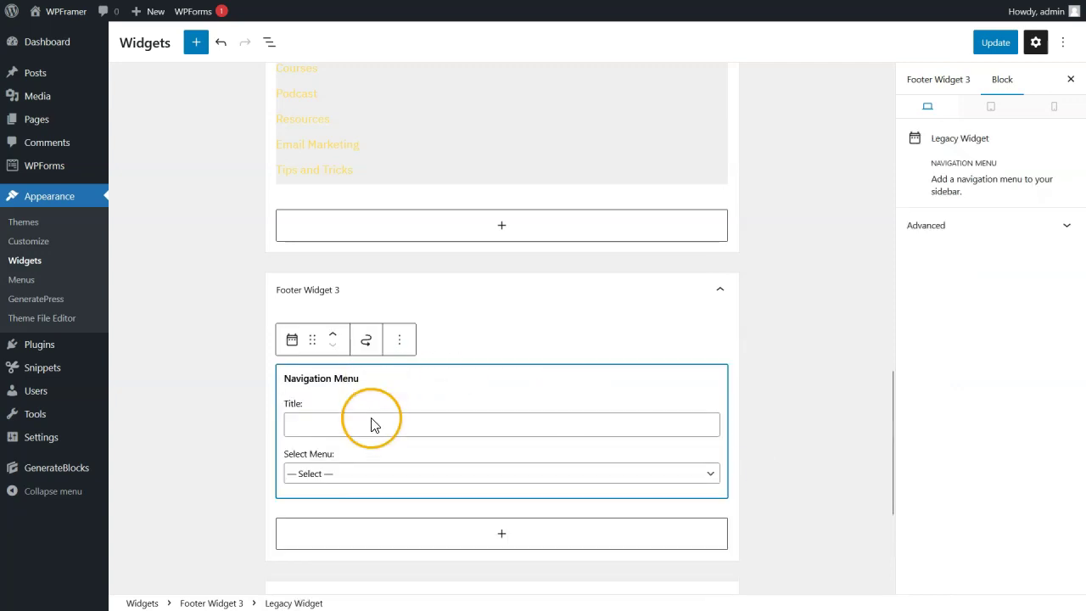
pyautogui.click(361, 473)
pyautogui.click(350, 513)
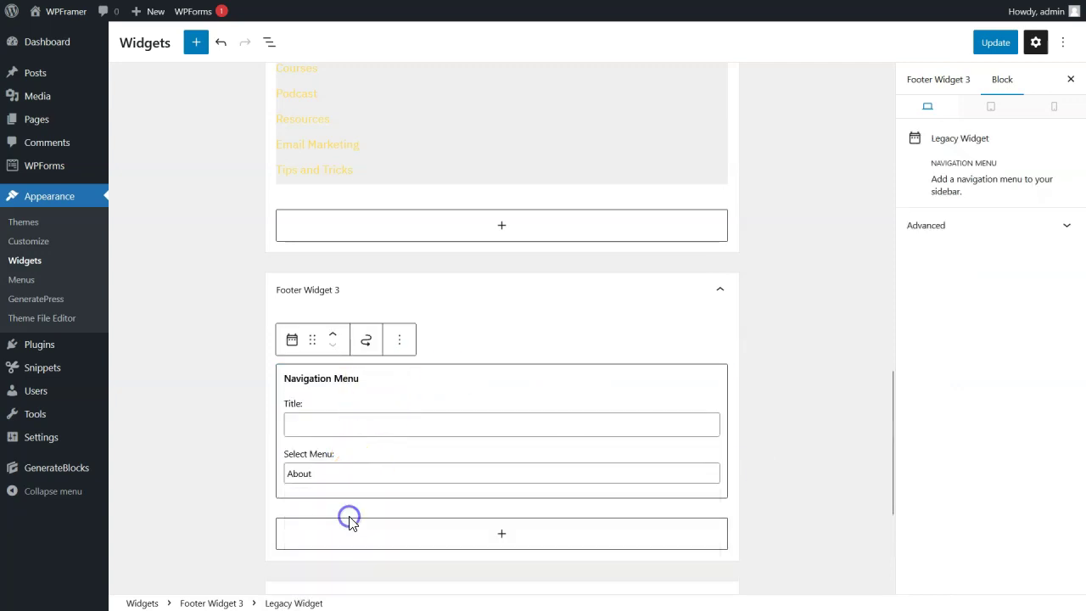
pyautogui.click(1000, 47)
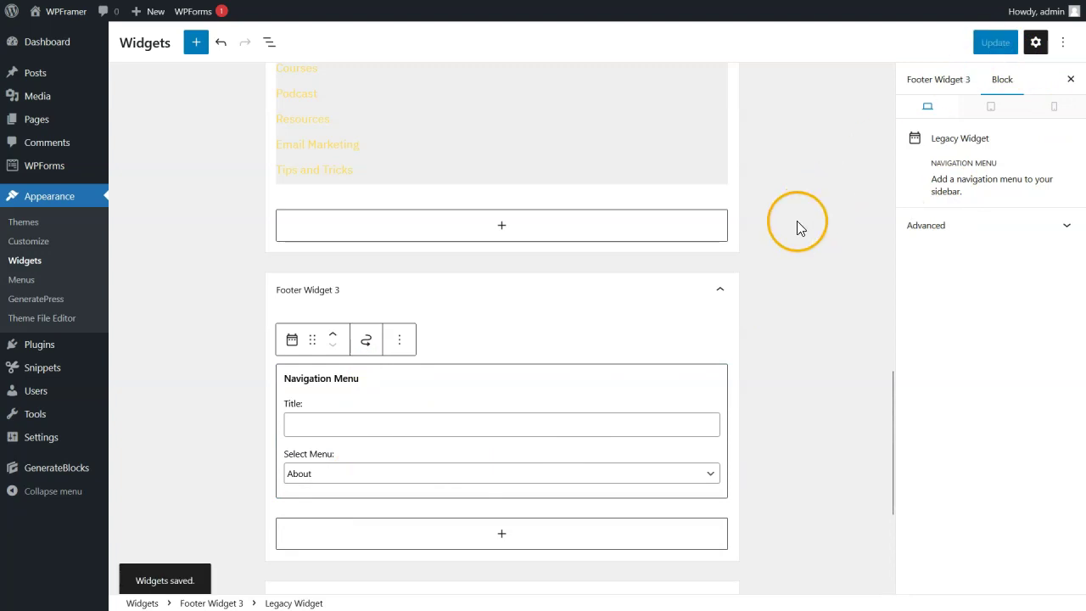
# Step: Reload the live home page to check the About column and the overall footer layout
pyautogui.click(194, 19)
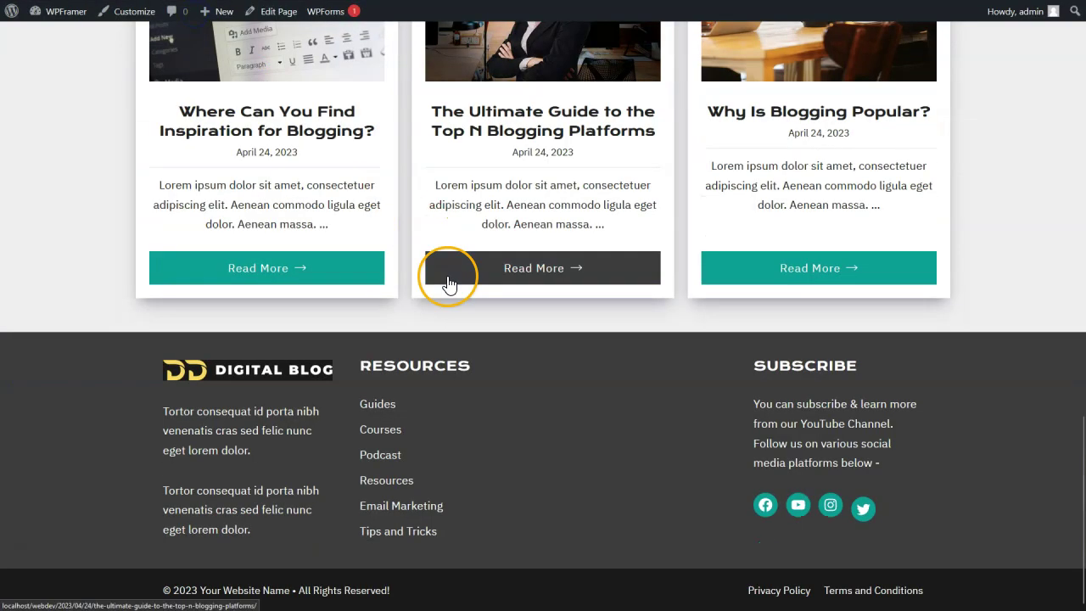
pyautogui.press('F5')
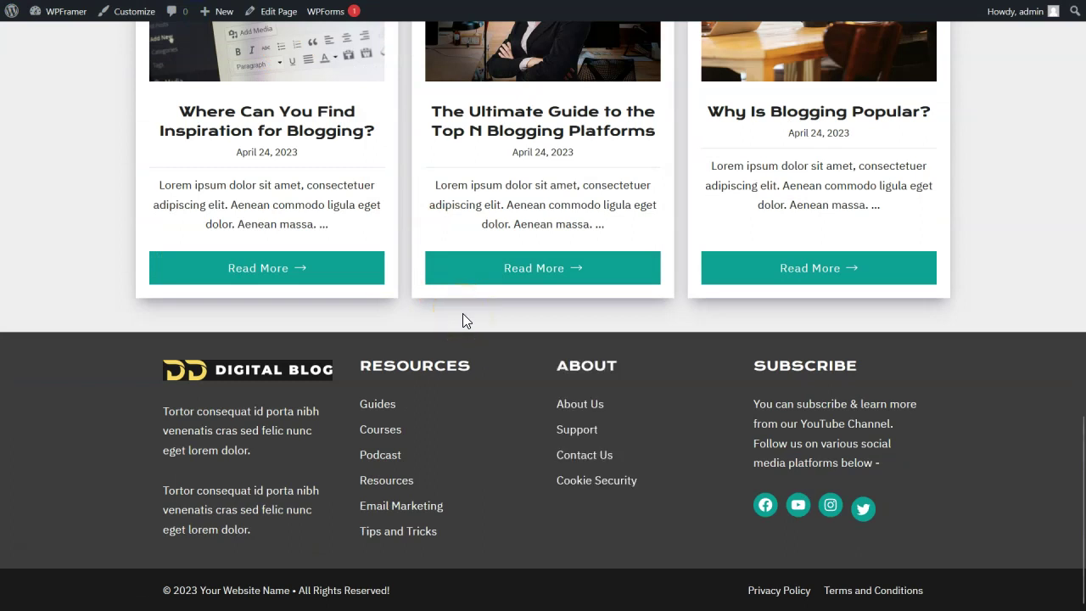
pyautogui.click(718, 464)
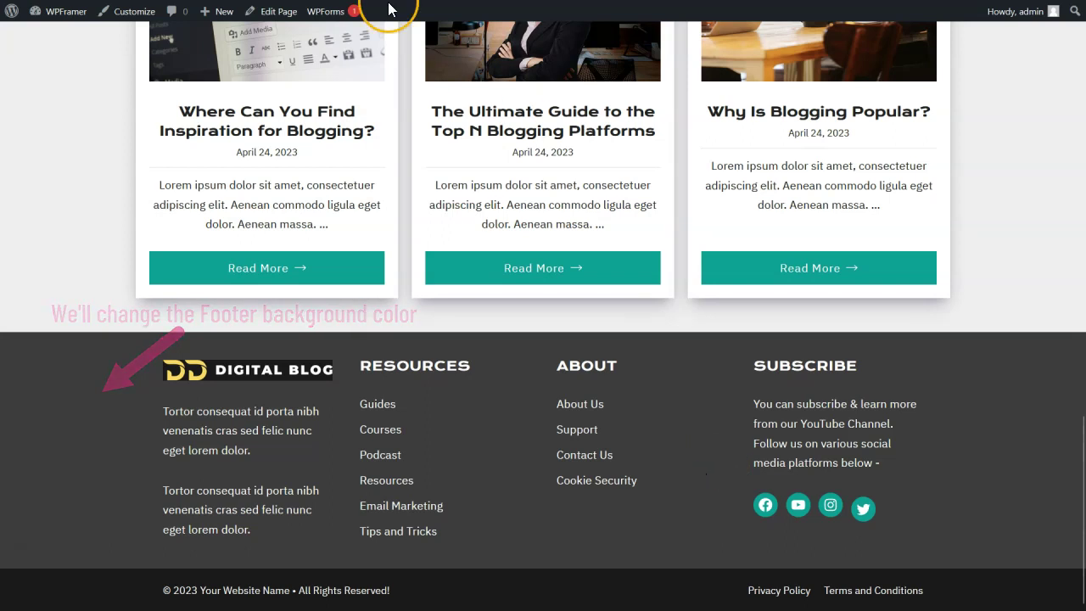
# Step: Open the theme customizer's Colors settings with the footer shown in the preview
pyautogui.click(43, 20)
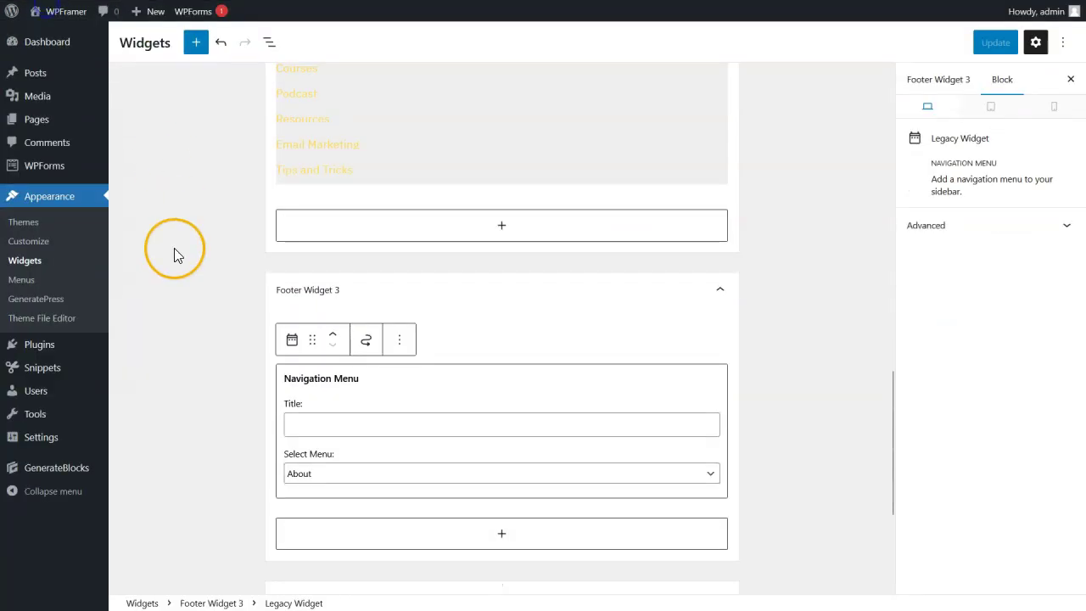
pyautogui.click(38, 243)
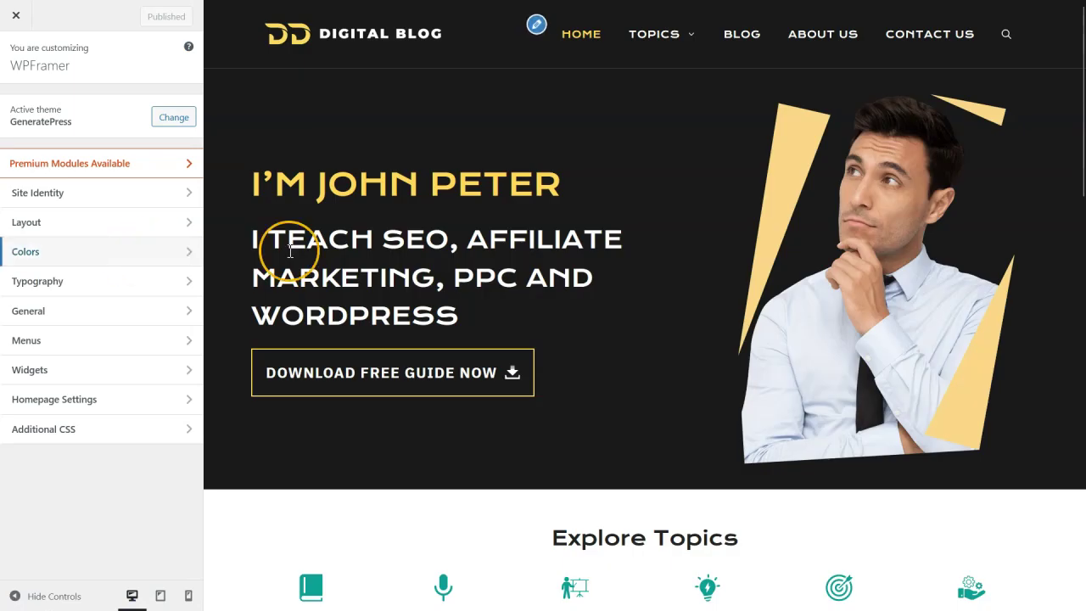
pyautogui.moveTo(1082, 131); pyautogui.dragTo(1082, 554)
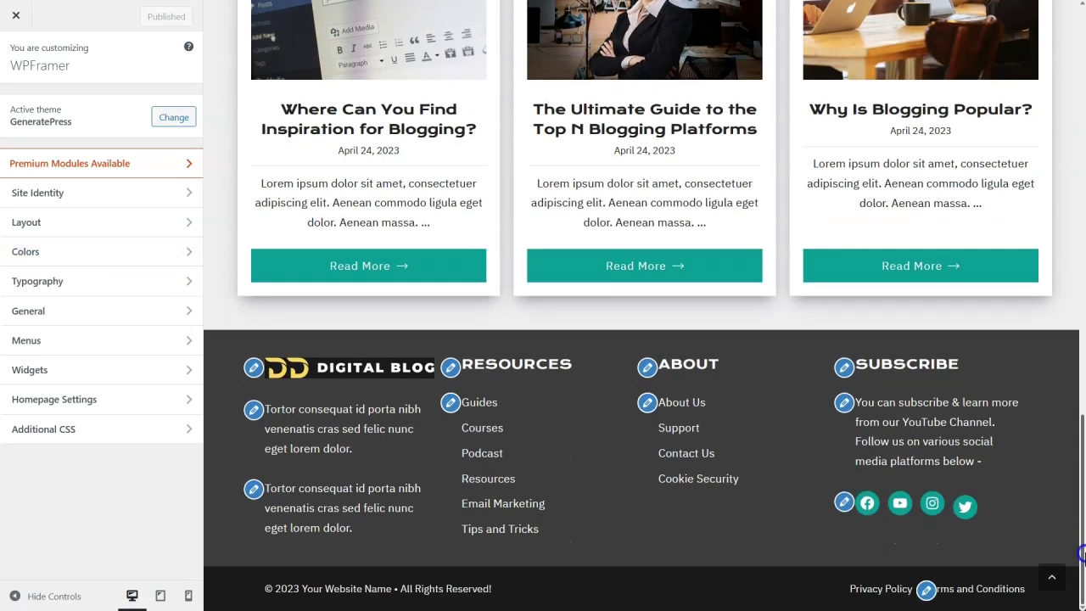
pyautogui.click(64, 251)
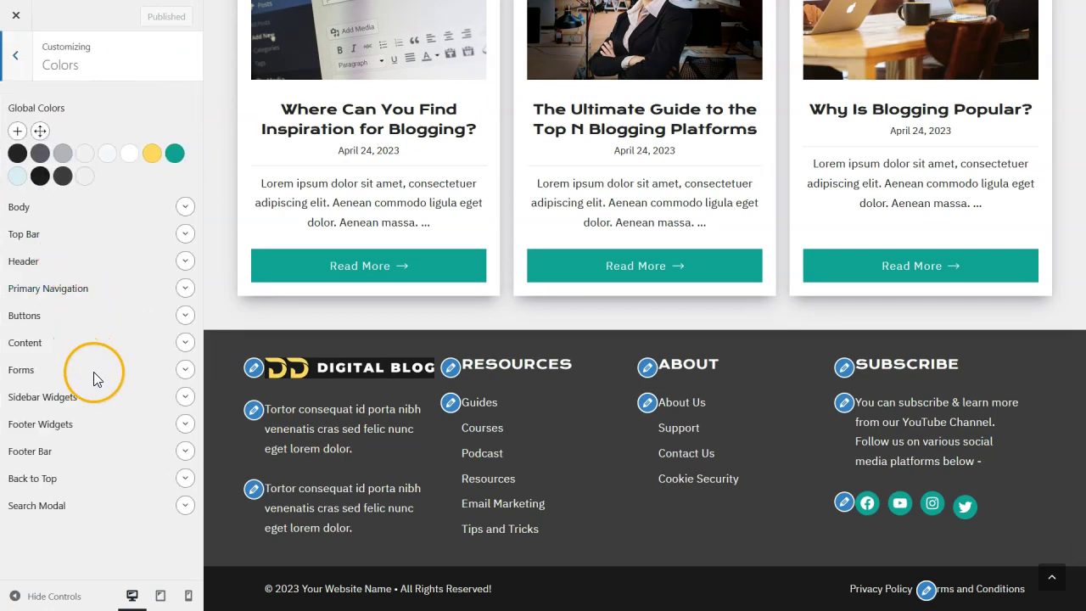
# Step: Set the Footer Widgets background color to the global color var(--background-1) and publish the customizer changes
pyautogui.click(185, 425)
pyautogui.scroll(-2, 163, 434)
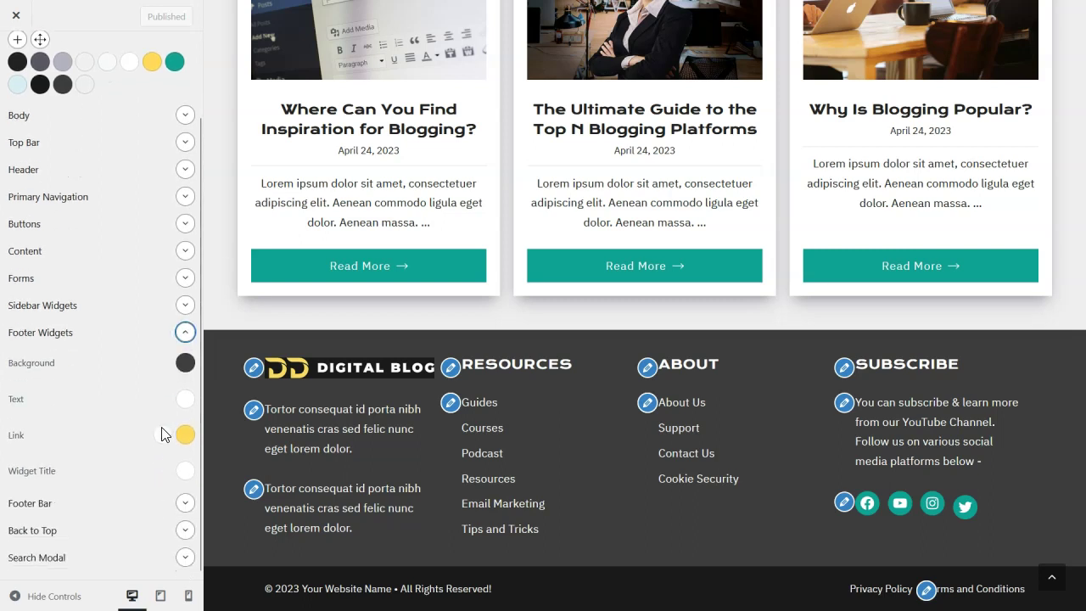
pyautogui.click(186, 361)
pyautogui.click(74, 341)
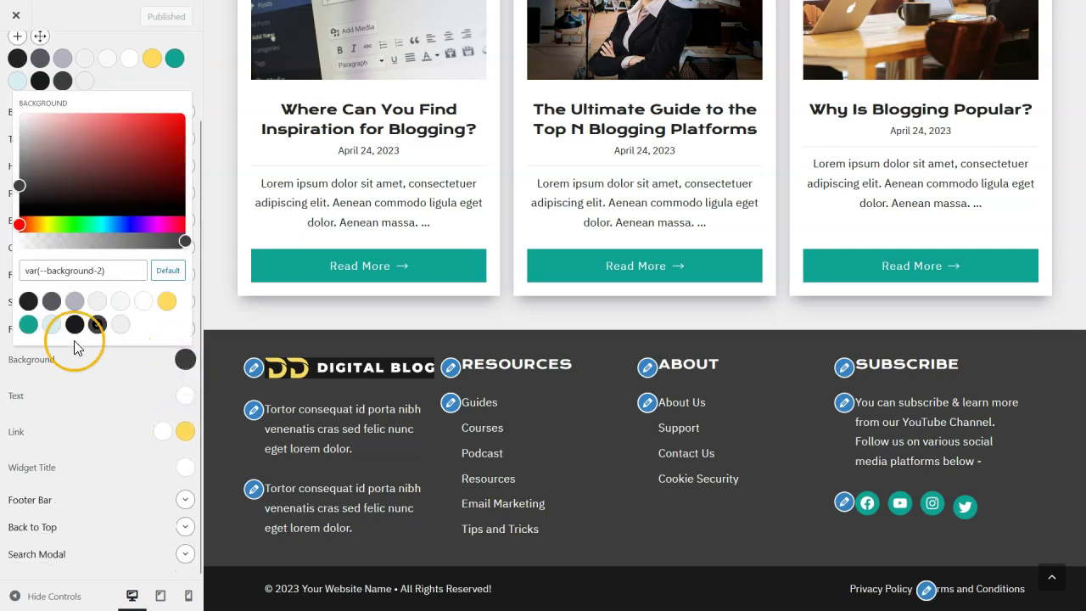
pyautogui.click(28, 303)
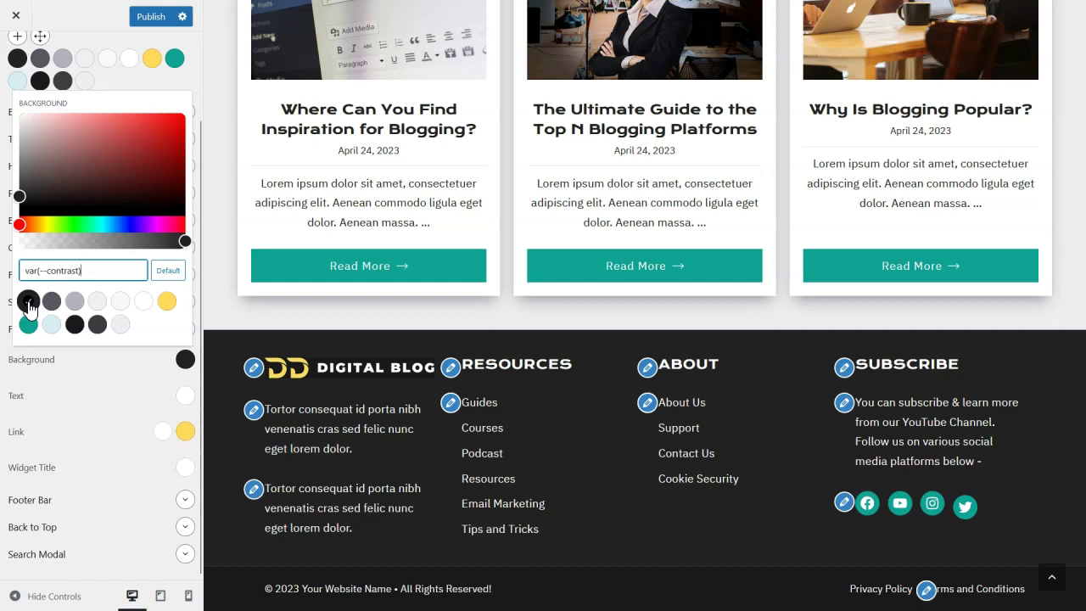
pyautogui.click(76, 328)
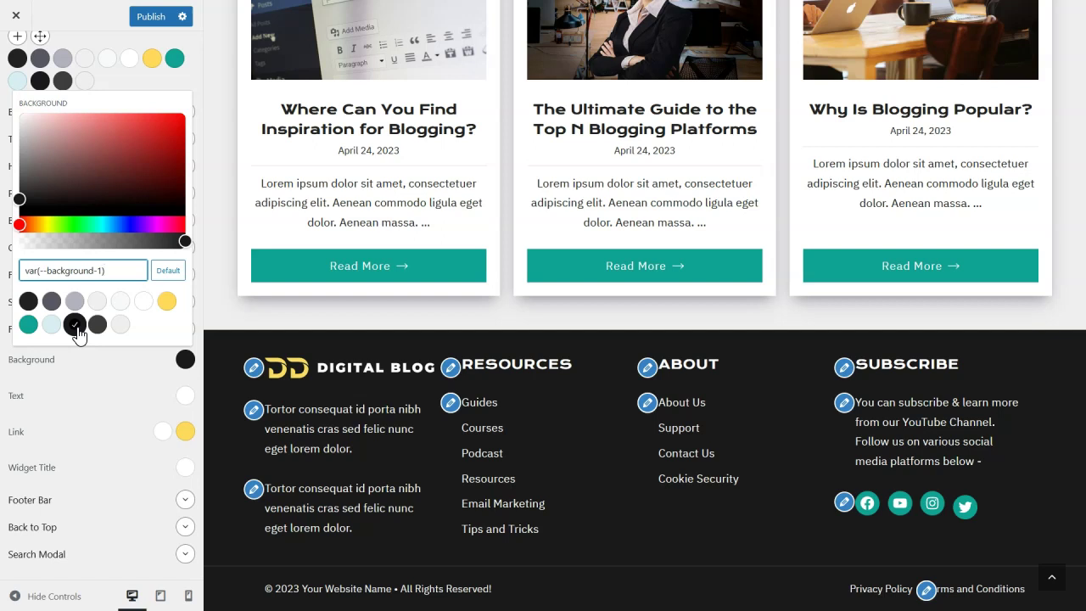
pyautogui.click(153, 19)
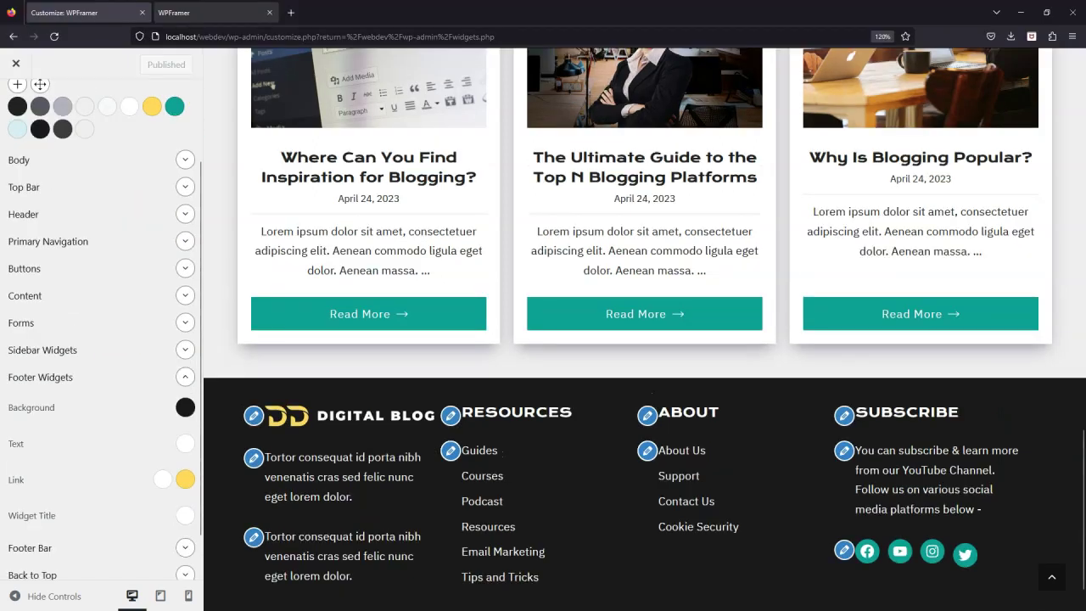
# Step: Check the recolored footer on the live home page and open the Contact Us page
pyautogui.click(15, 16)
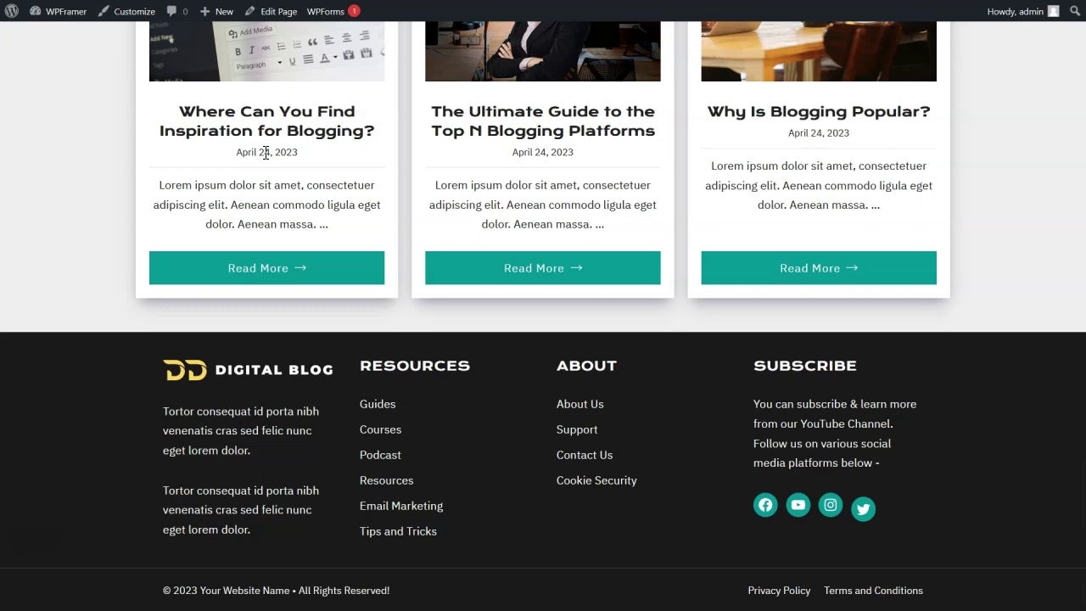
pyautogui.moveTo(1084, 460); pyautogui.dragTo(1069, 54)
pyautogui.click(856, 60)
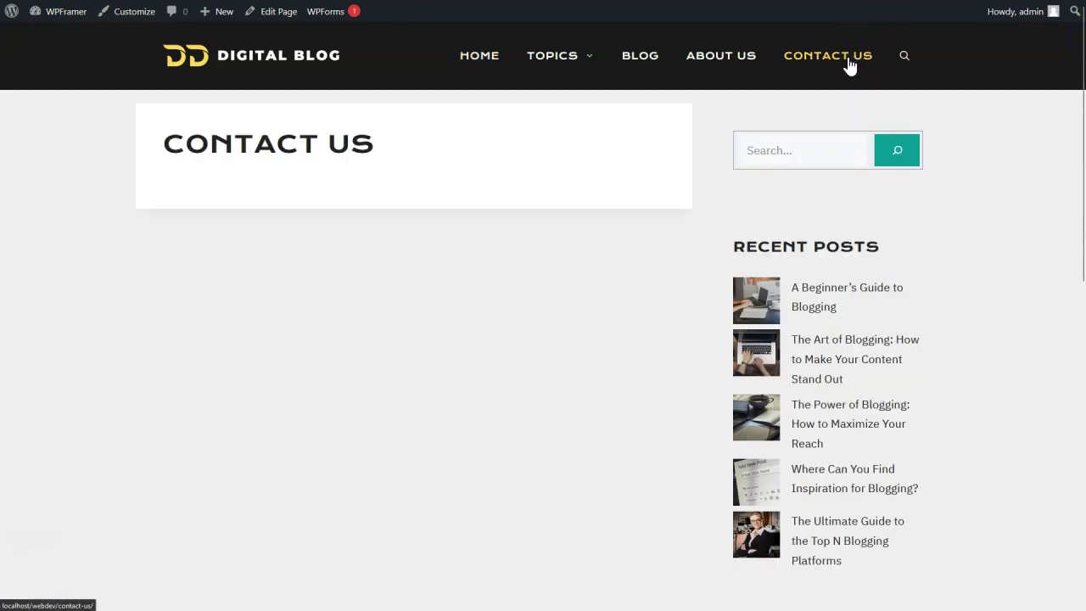
pyautogui.click(849, 79)
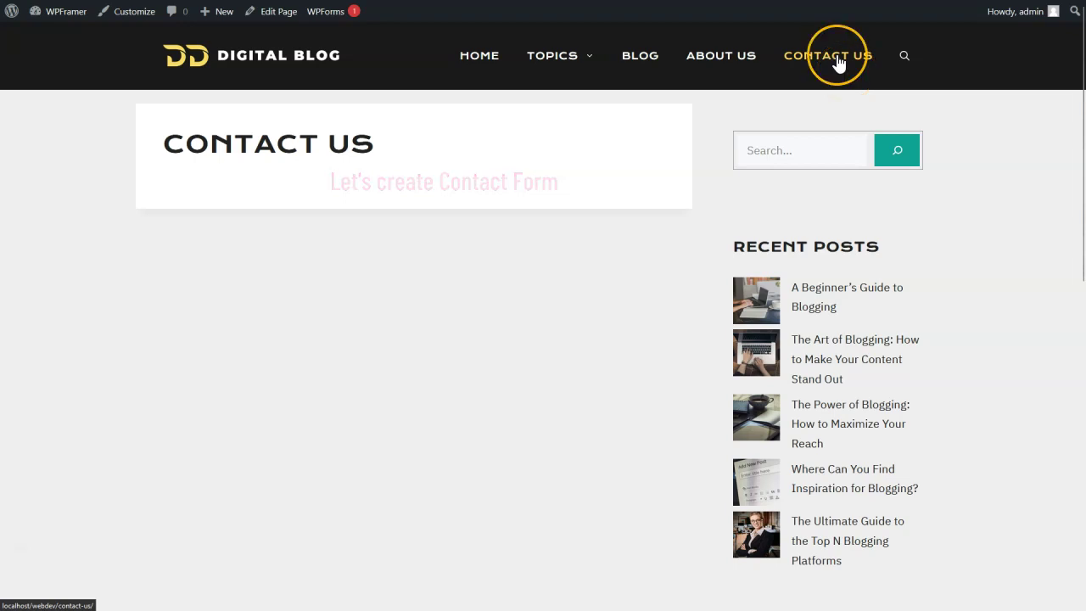
# Step: Leave the theme customizer and start a new form in WPForms
pyautogui.click(96, 8)
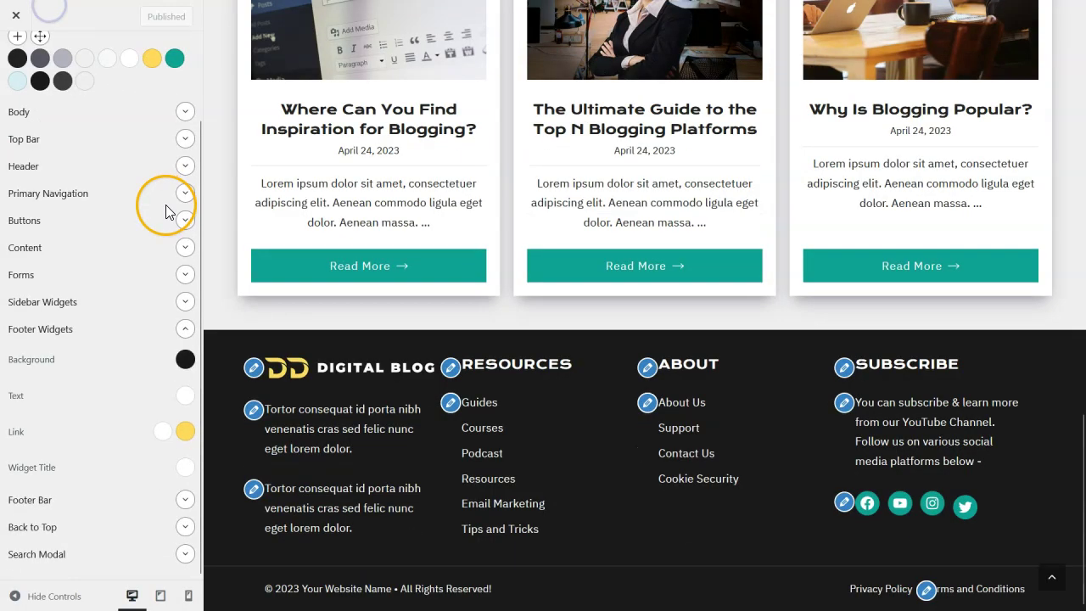
pyautogui.scroll(2, 73, 141)
pyautogui.click(15, 55)
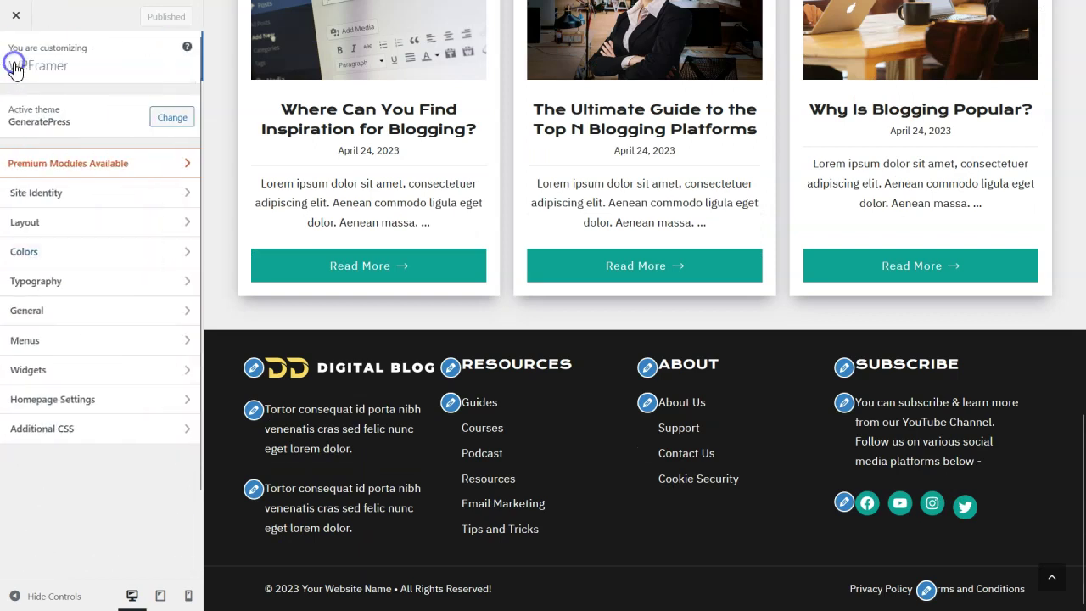
pyautogui.click(17, 19)
pyautogui.moveTo(36, 123)
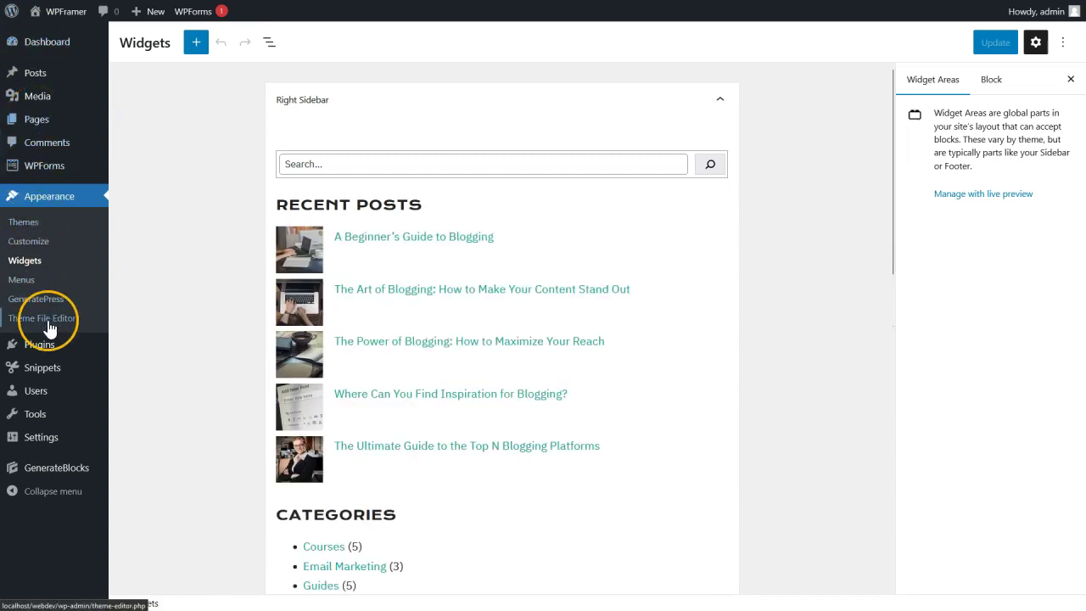
pyautogui.moveTo(49, 436)
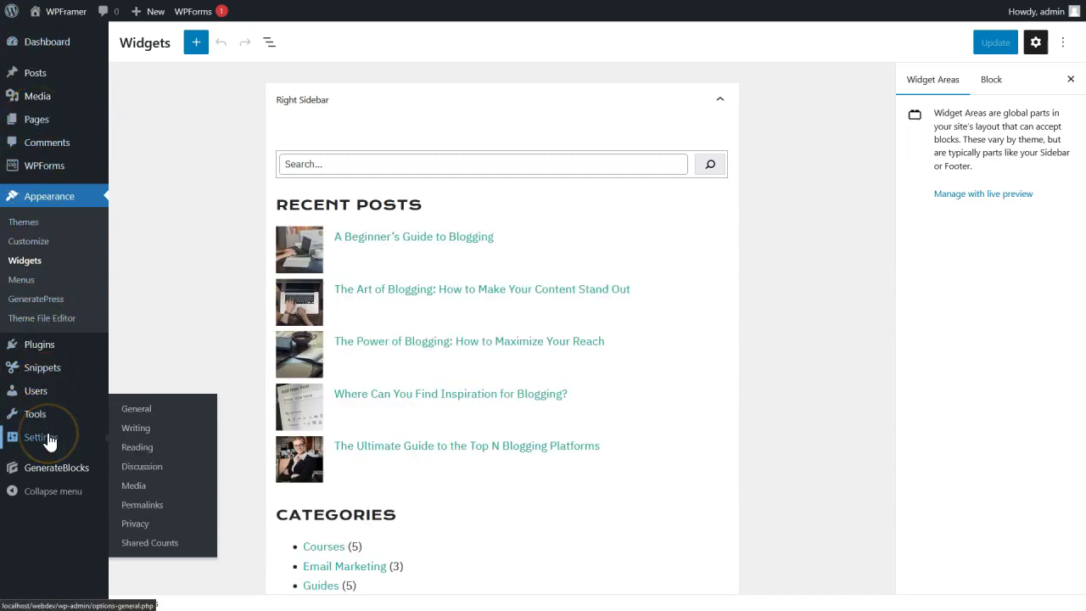
pyautogui.moveTo(45, 175)
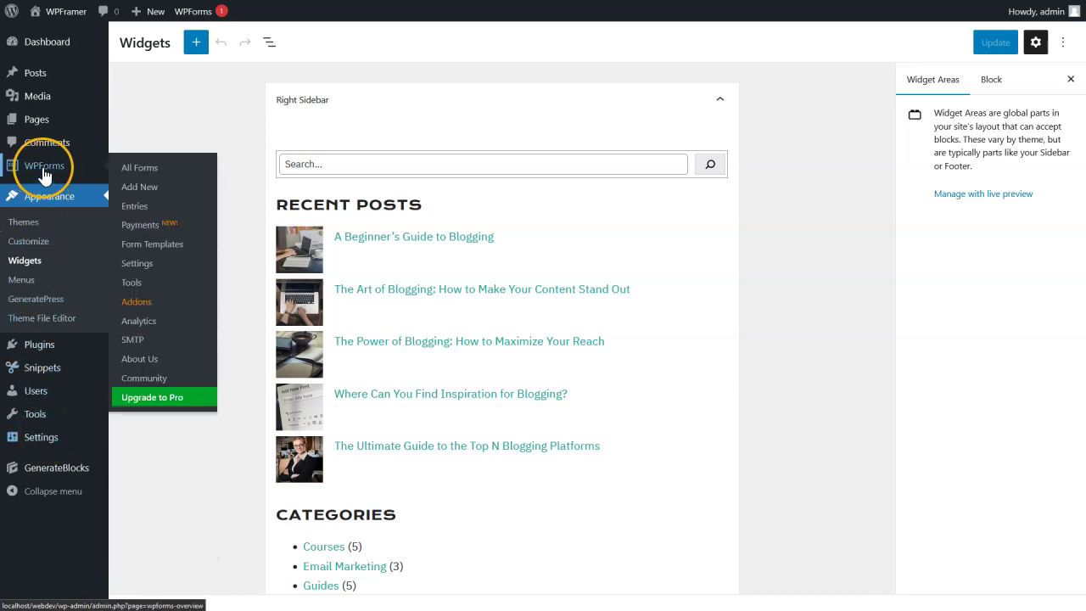
pyautogui.click(148, 172)
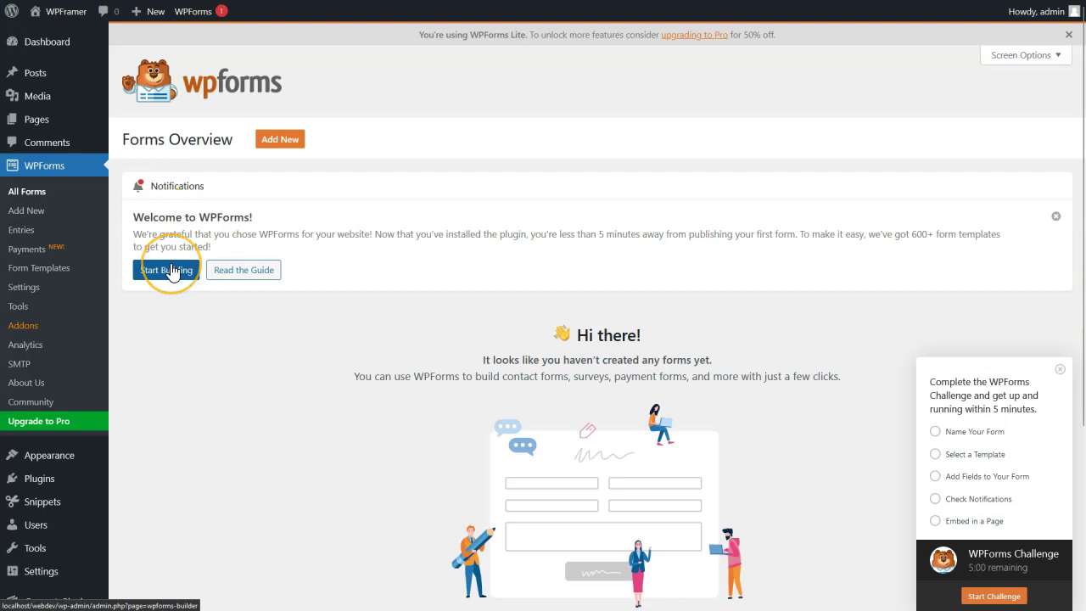
pyautogui.click(39, 213)
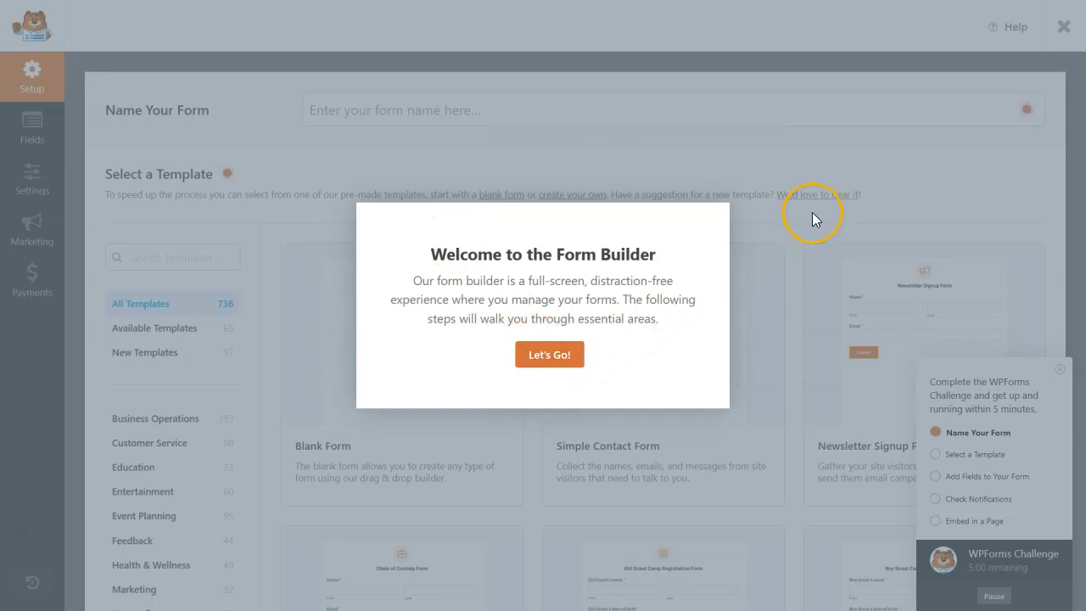
# Step: Dismiss the form builder's welcome message and the WPForms Challenge walkthrough
pyautogui.click(556, 356)
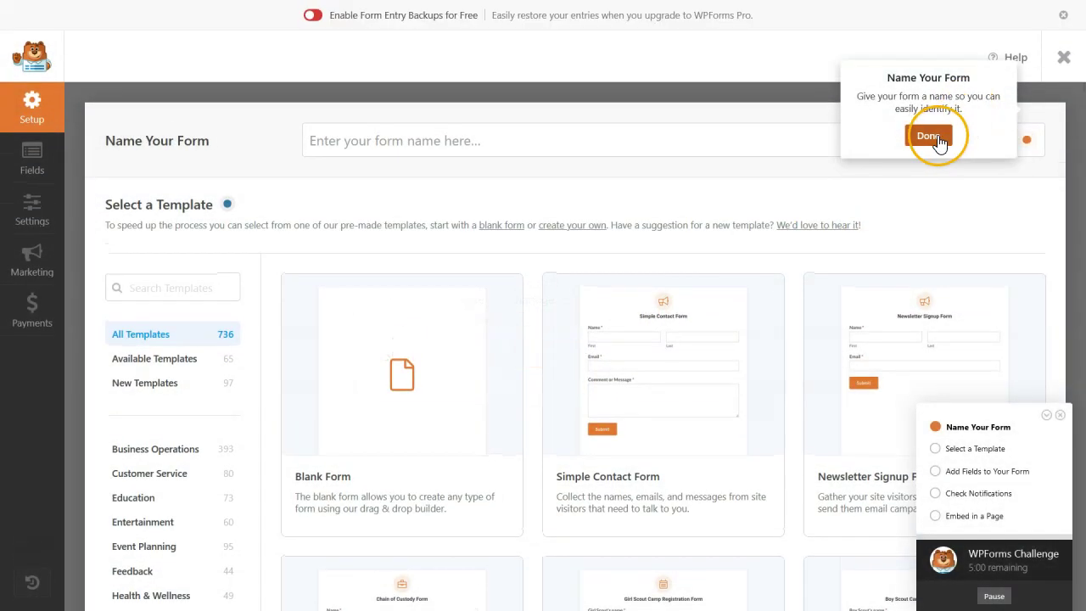
pyautogui.click(939, 143)
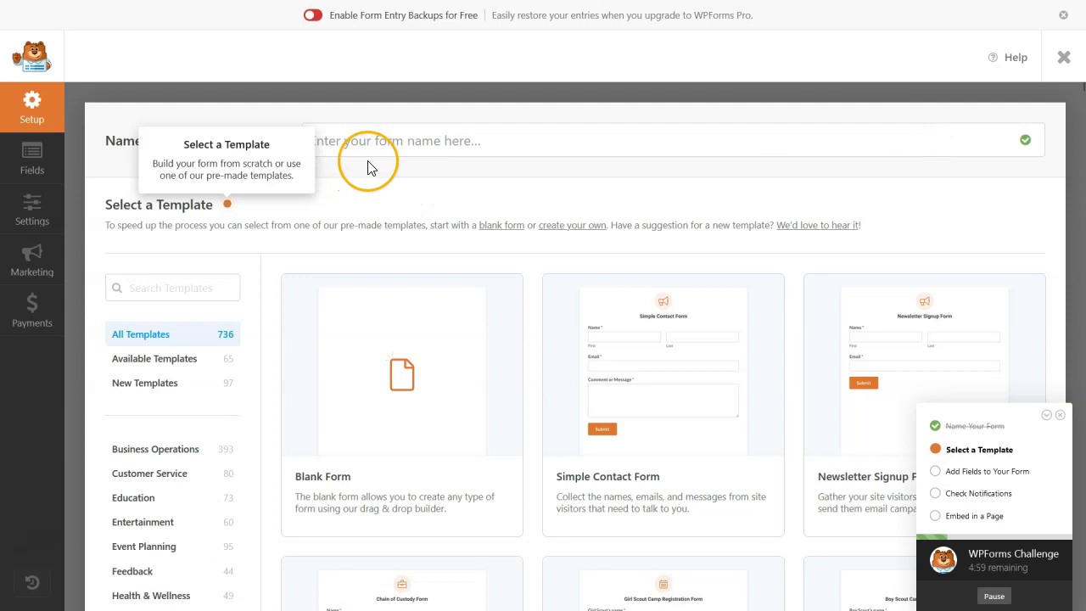
pyautogui.click(348, 136)
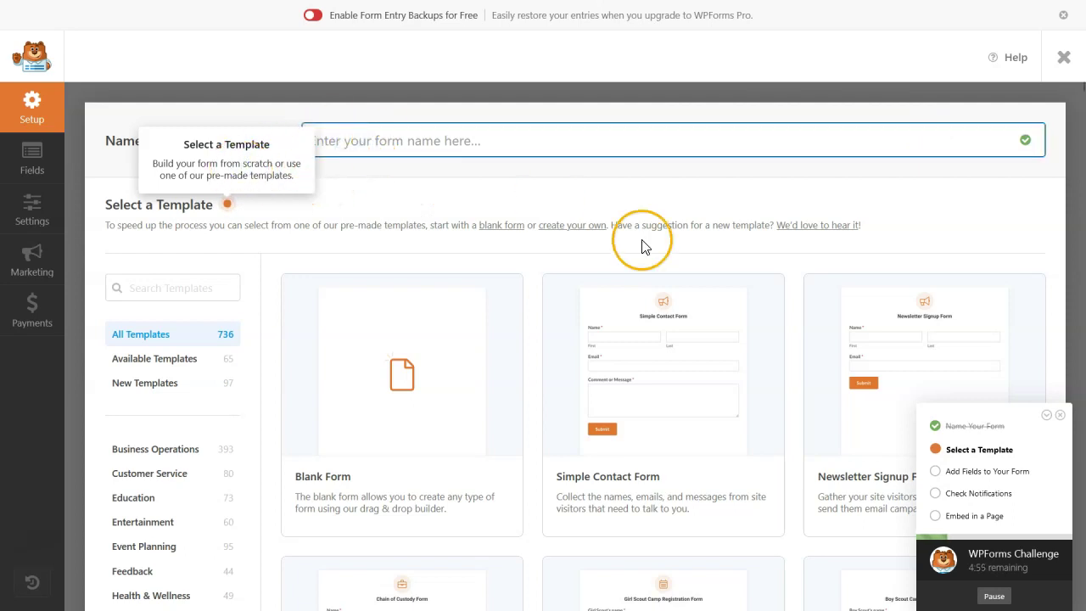
pyautogui.click(1059, 414)
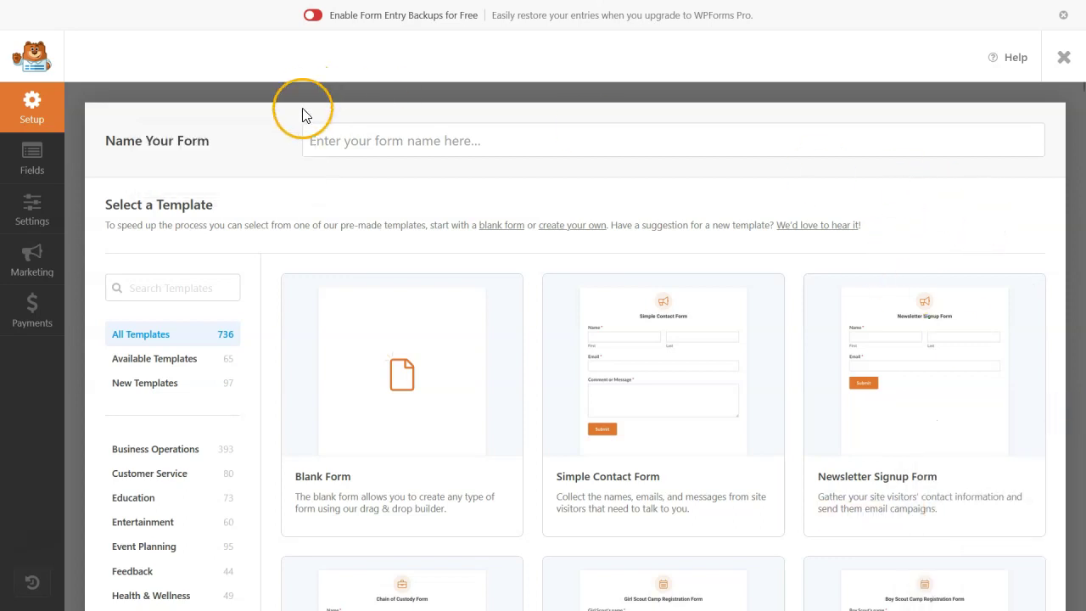
# Step: Name the form "Contact Form" and create it from the Simple Contact Form template
pyautogui.click(354, 134)
pyautogui.write('Contact Form')
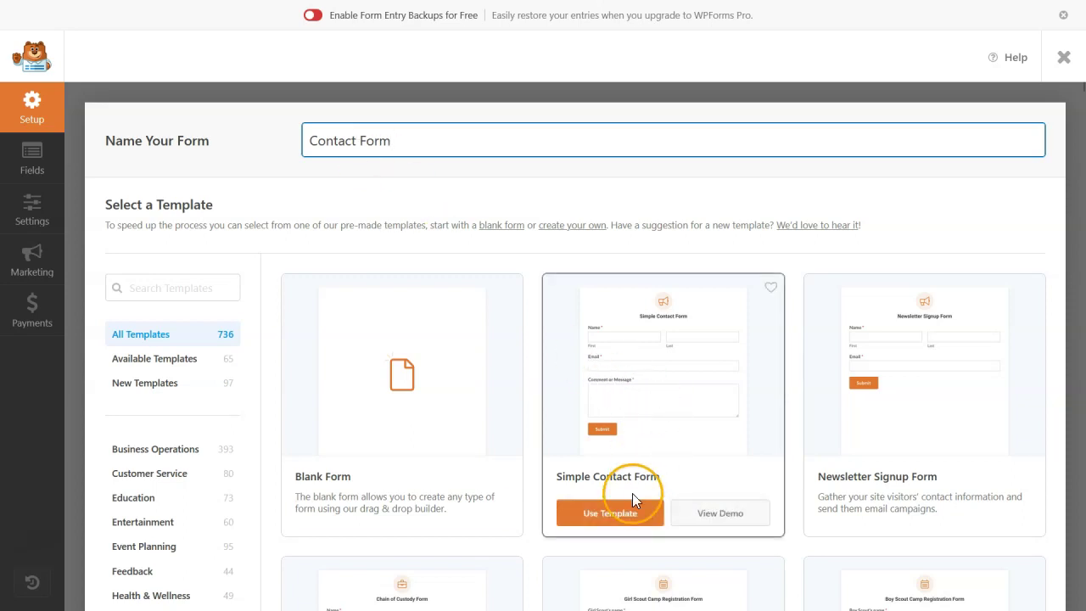
pyautogui.click(621, 513)
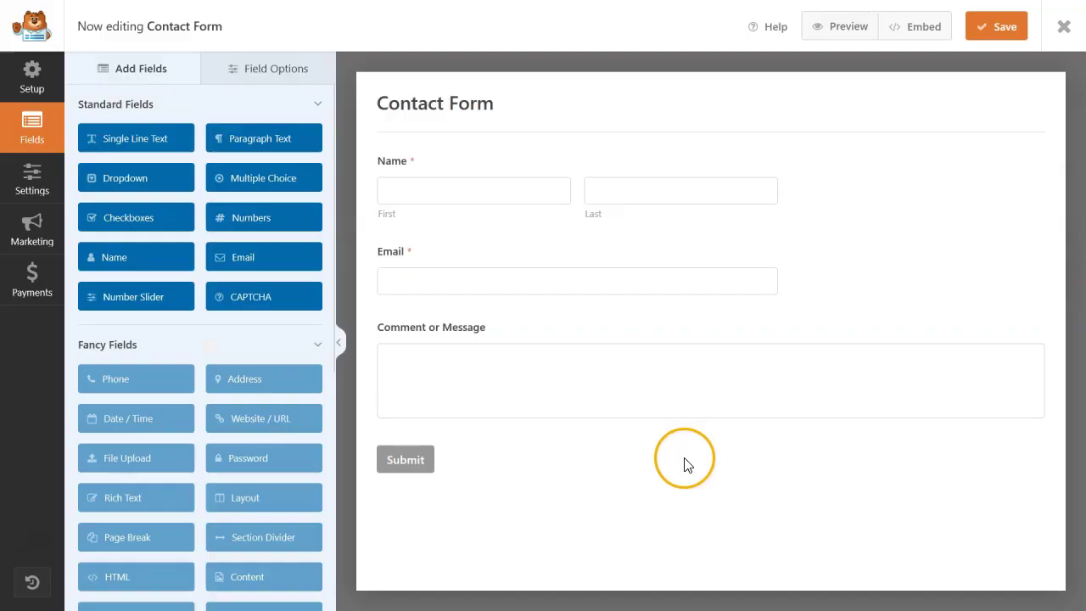
# Step: Set the field size of the Name and Email fields to Large
pyautogui.click(488, 196)
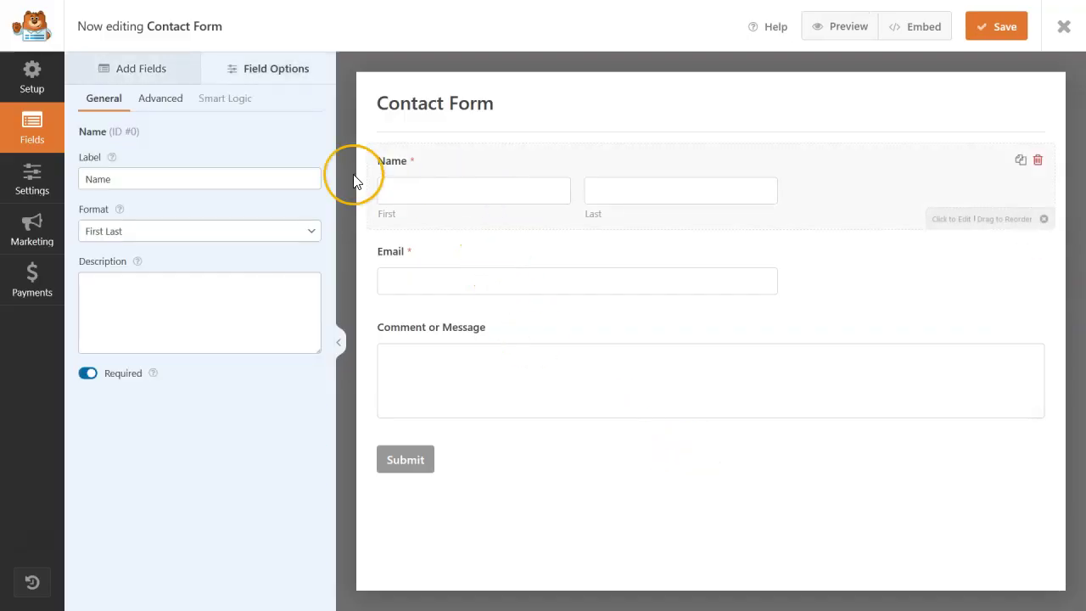
pyautogui.click(163, 136)
pyautogui.click(139, 210)
pyautogui.click(123, 268)
pyautogui.click(454, 319)
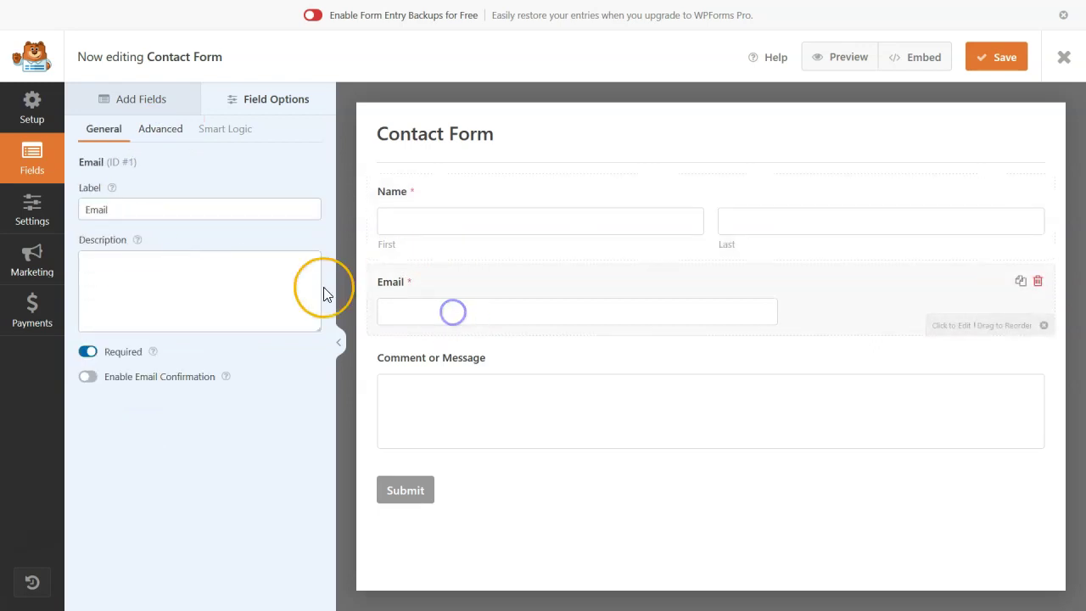
pyautogui.click(159, 132)
pyautogui.click(125, 215)
pyautogui.click(113, 268)
# Step: Set the Comment or Message field's size to Large, then save the form and close the form builder
pyautogui.click(472, 415)
pyautogui.click(161, 129)
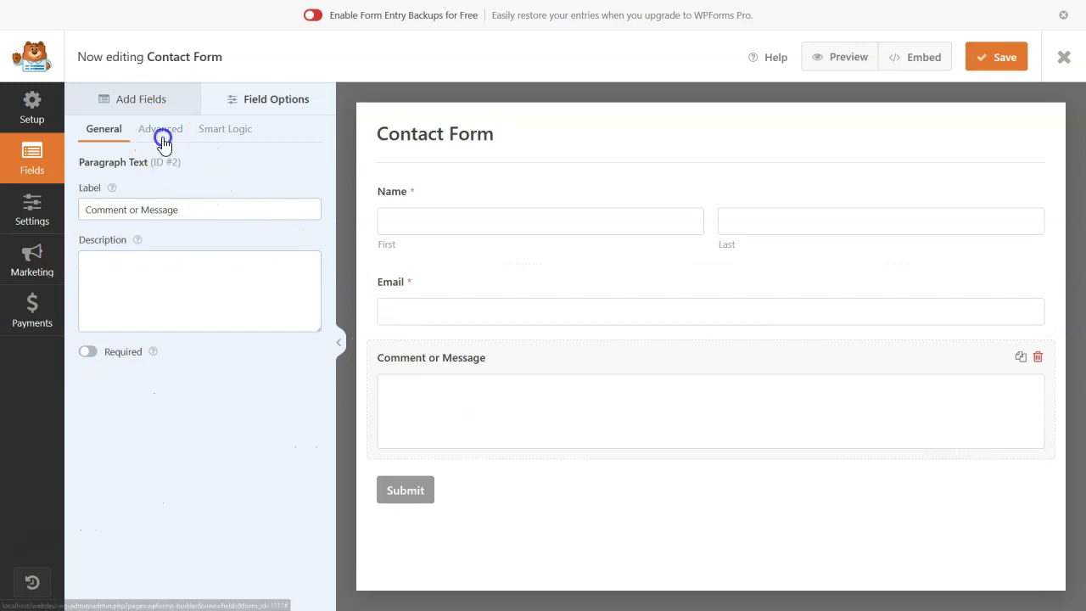
pyautogui.click(134, 210)
pyautogui.click(126, 268)
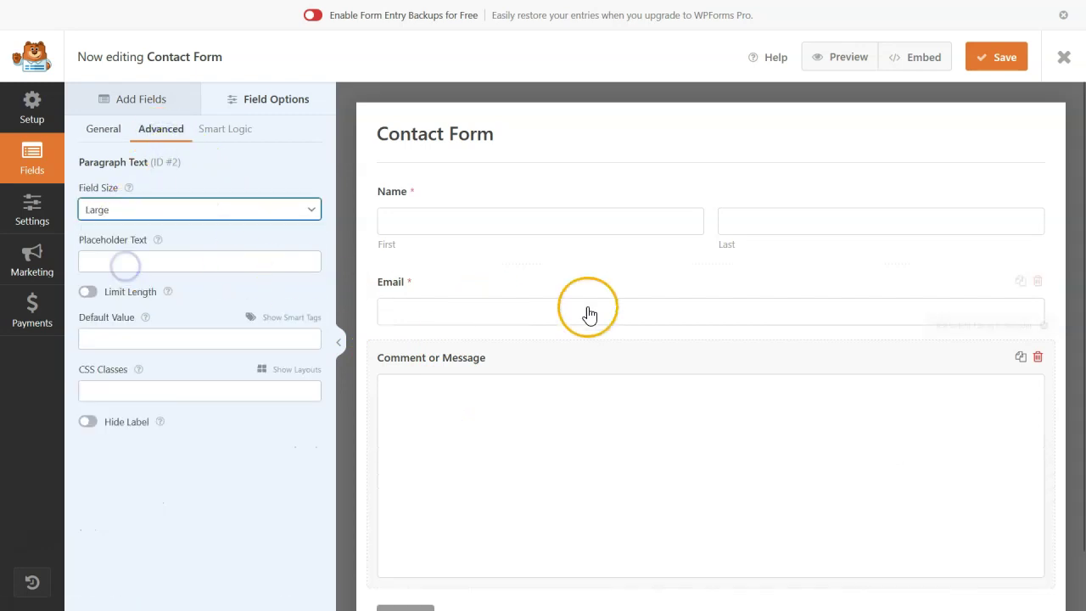
pyautogui.click(1001, 64)
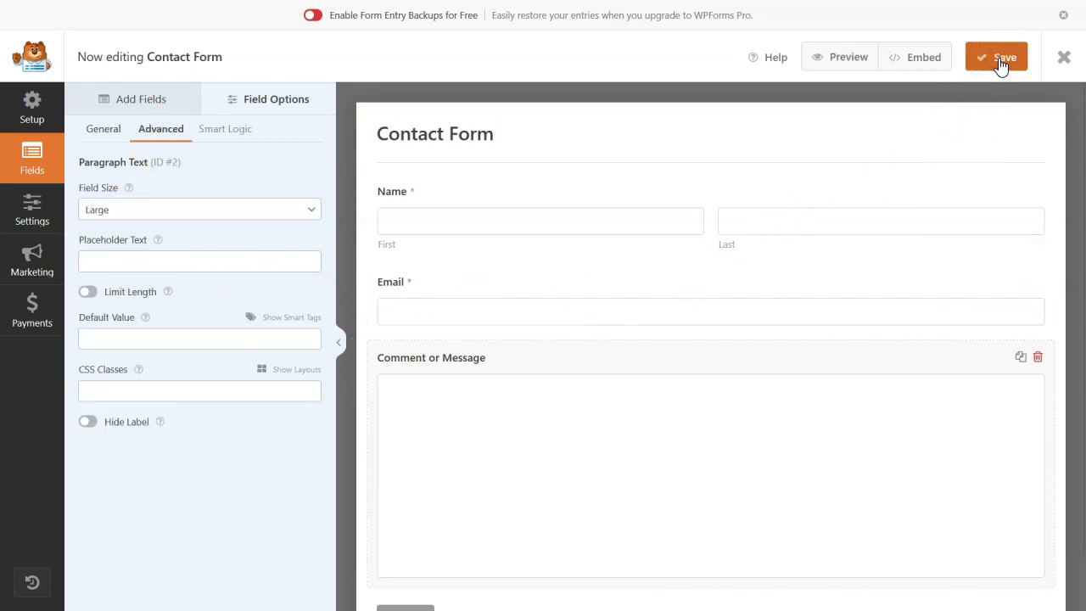
pyautogui.click(1064, 56)
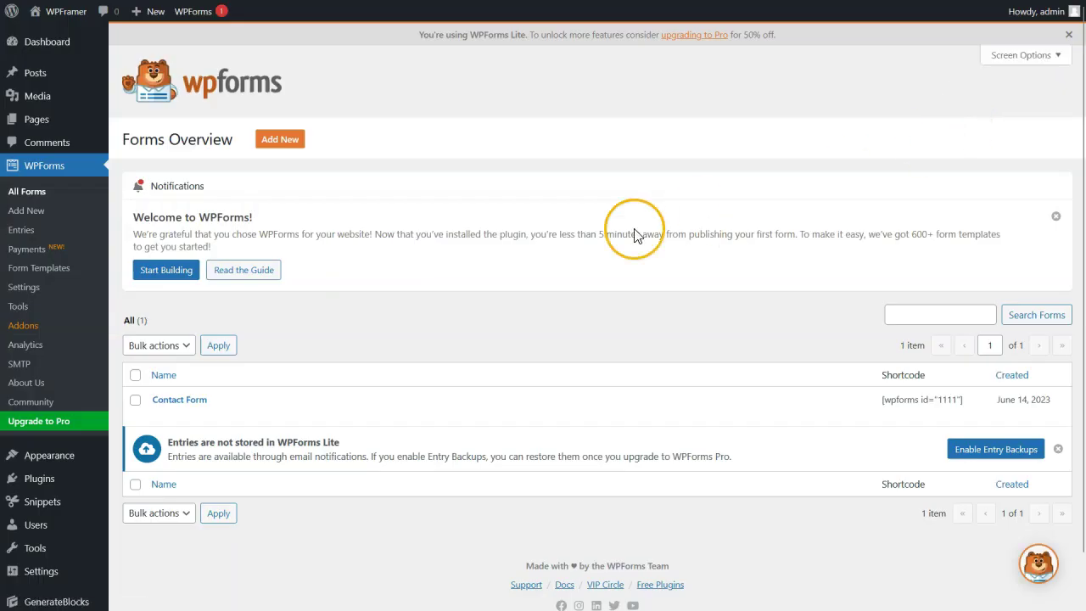
# Step: Insert a WPForms block showing Contact Form into the Contact Us page and update the page
pyautogui.click(38, 124)
pyautogui.click(185, 229)
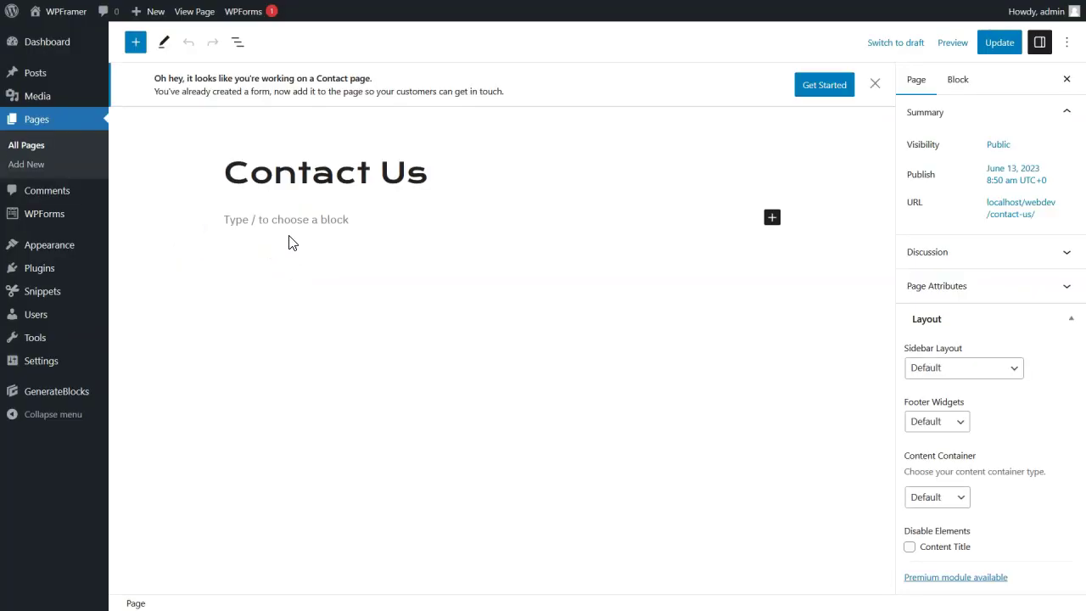
pyautogui.click(772, 217)
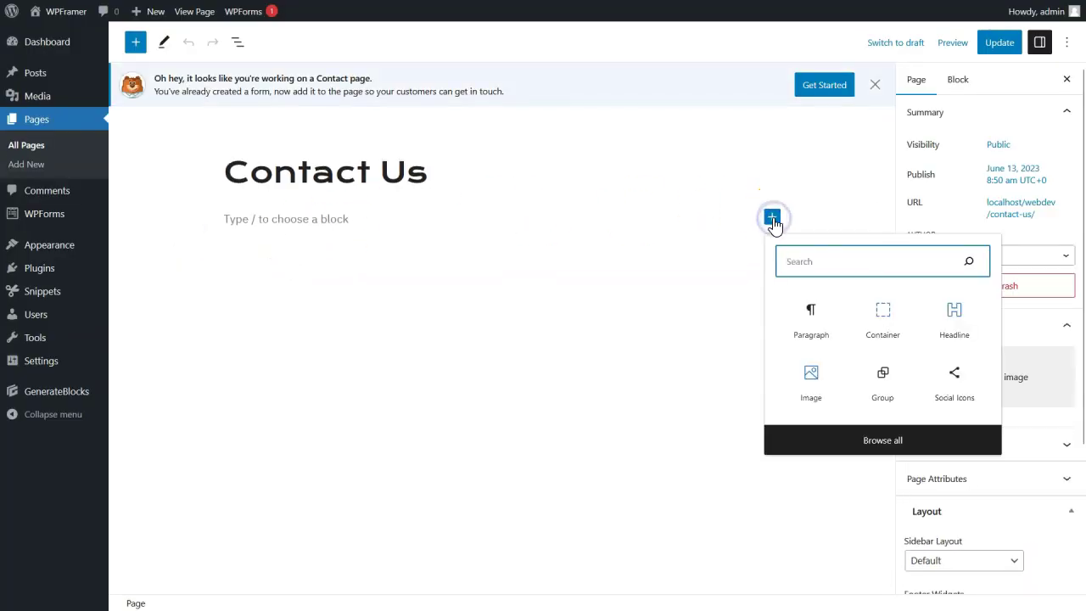
pyautogui.write('wpf')
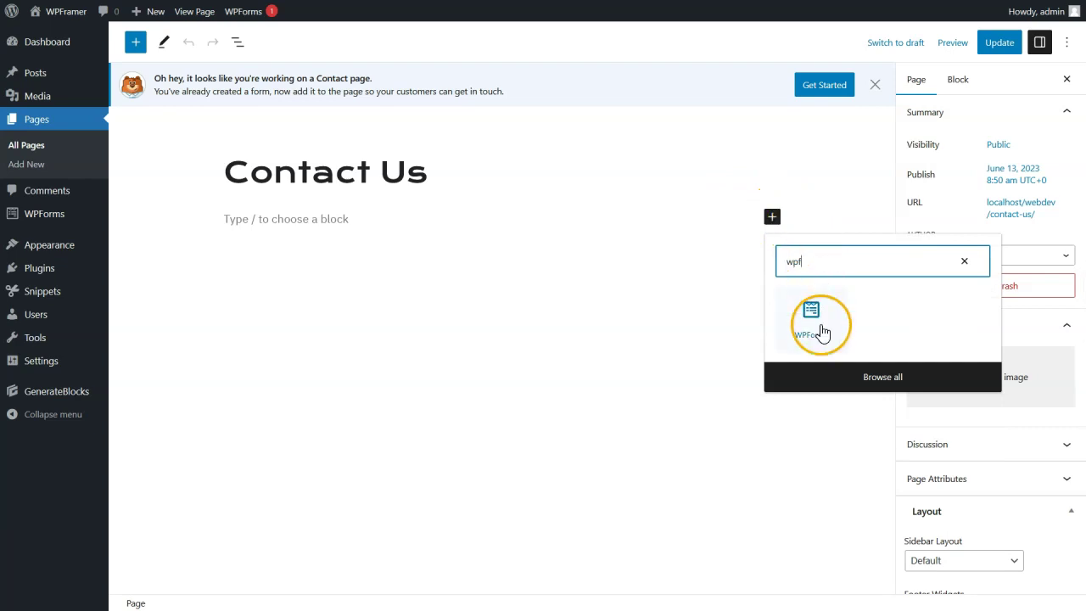
pyautogui.click(811, 318)
pyautogui.click(497, 327)
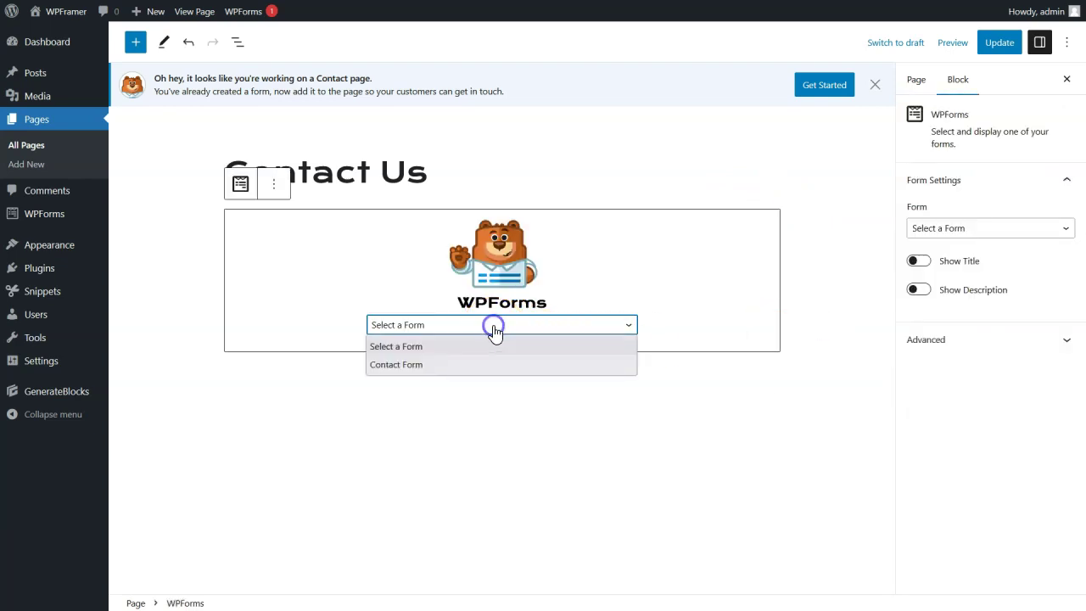
pyautogui.click(481, 365)
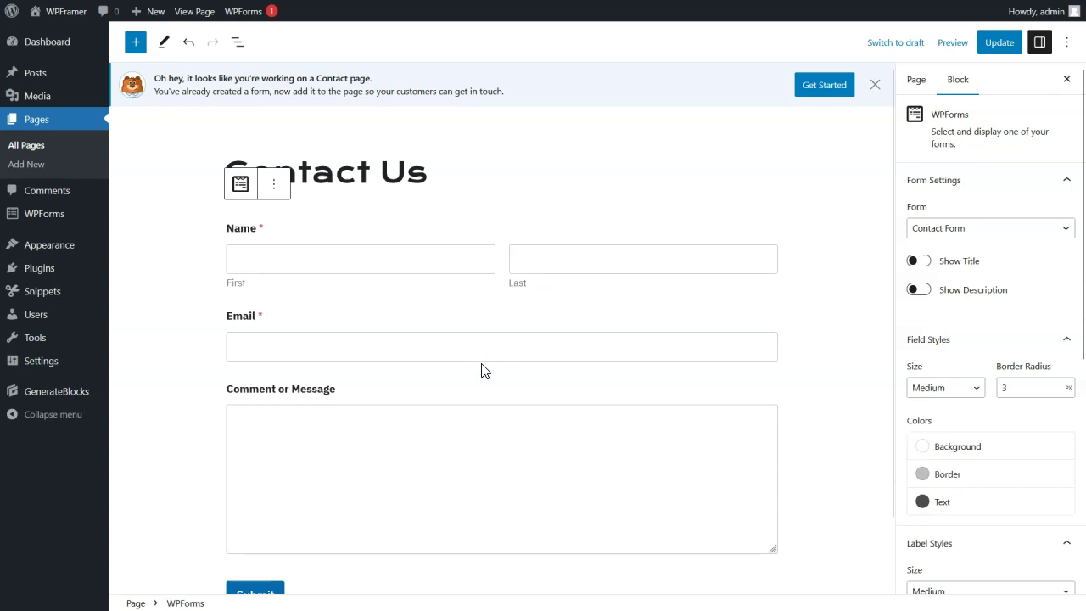
pyautogui.click(995, 44)
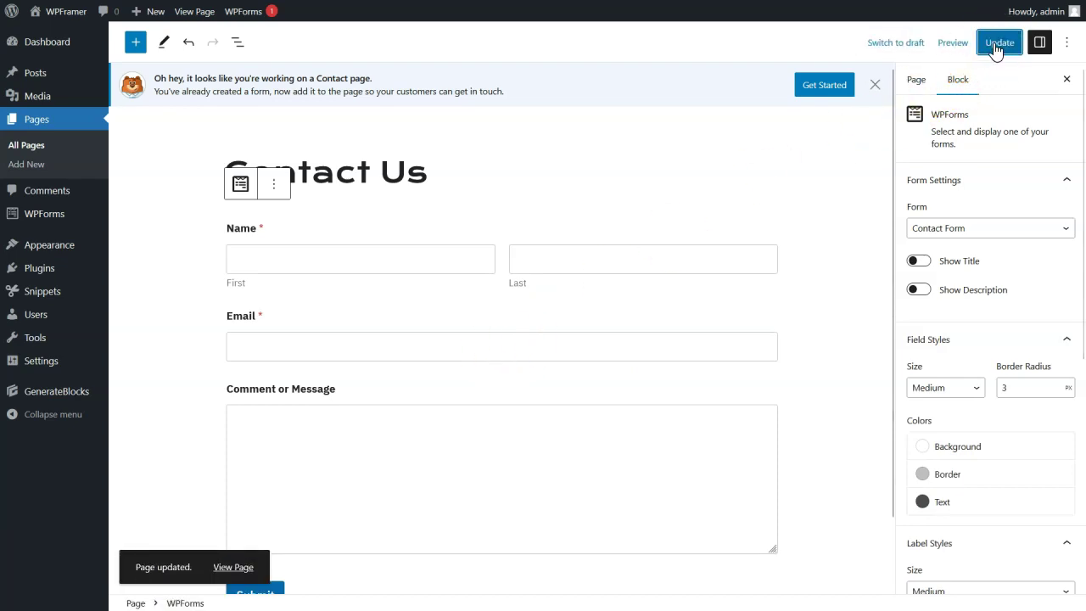
# Step: Check the form on the live Contact Us page and return to the home page
pyautogui.click(227, 13)
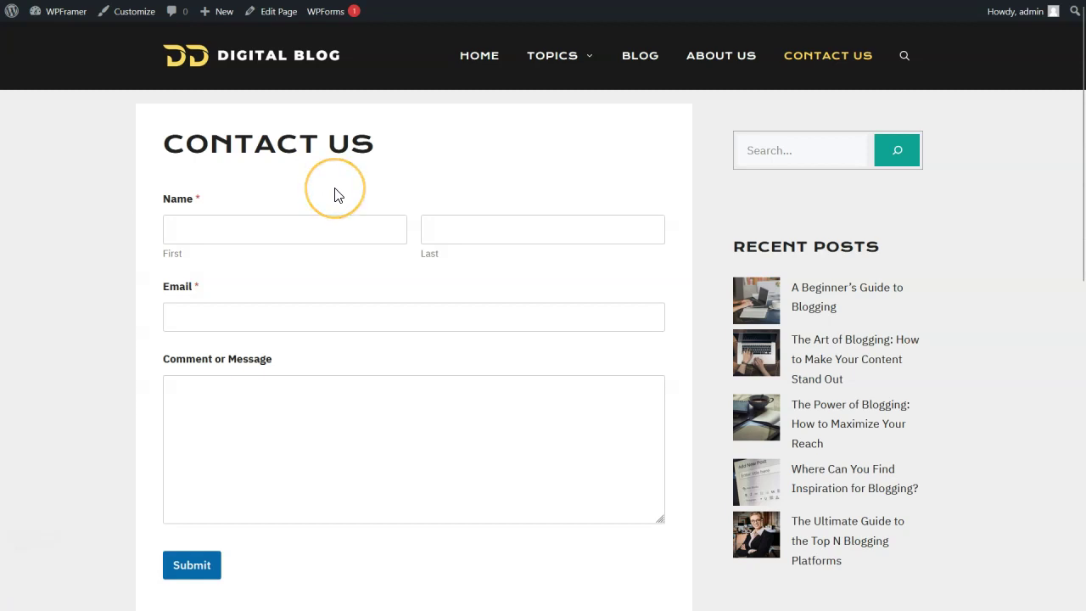
pyautogui.click(480, 58)
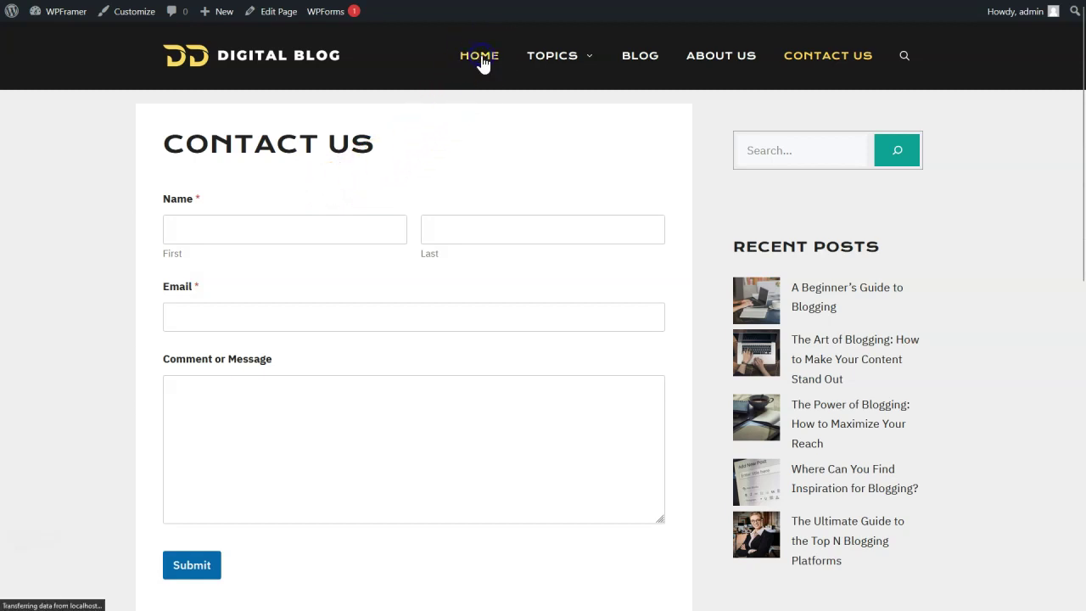
# Step: Look over the live home page's Latest Blog Post section and copy the Blog page's link address from the site navigation
pyautogui.scroll(-5, 454, 168)
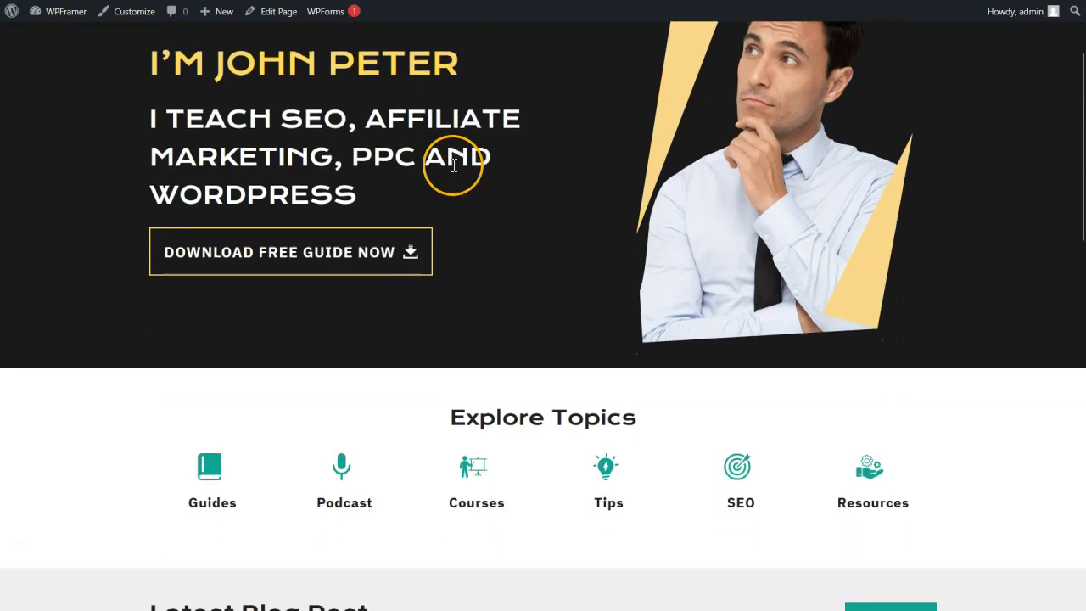
pyautogui.scroll(-2, 452, 169)
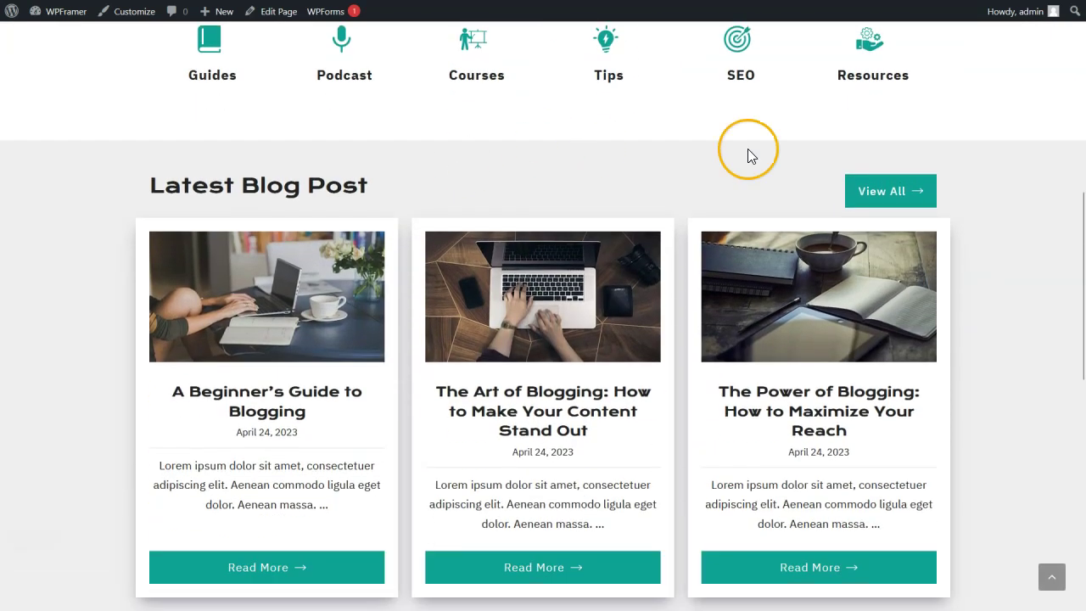
pyautogui.moveTo(1081, 198); pyautogui.dragTo(1081, 156)
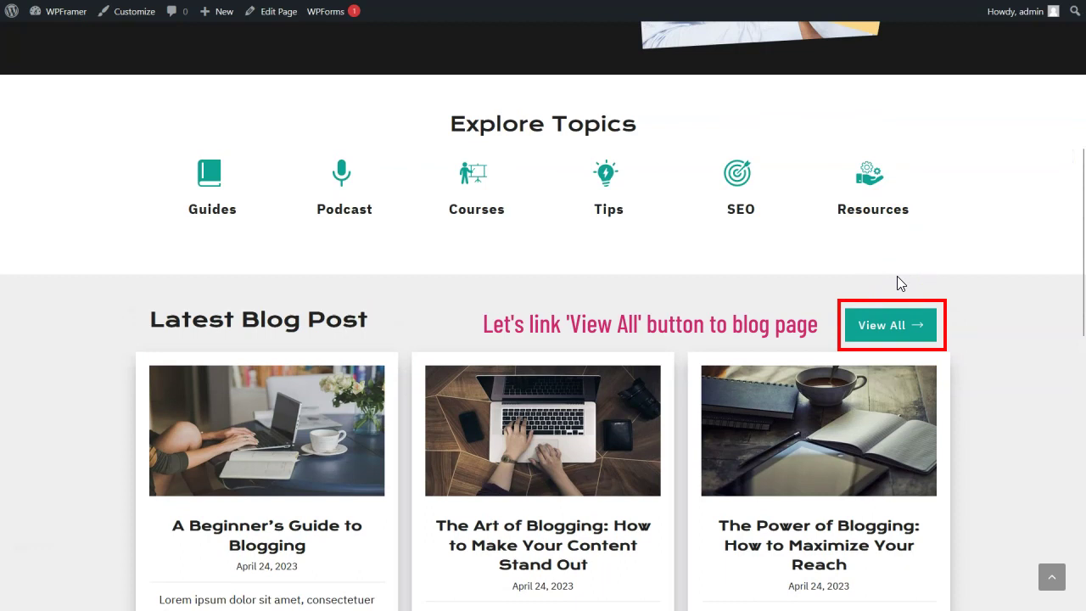
pyautogui.click(902, 322)
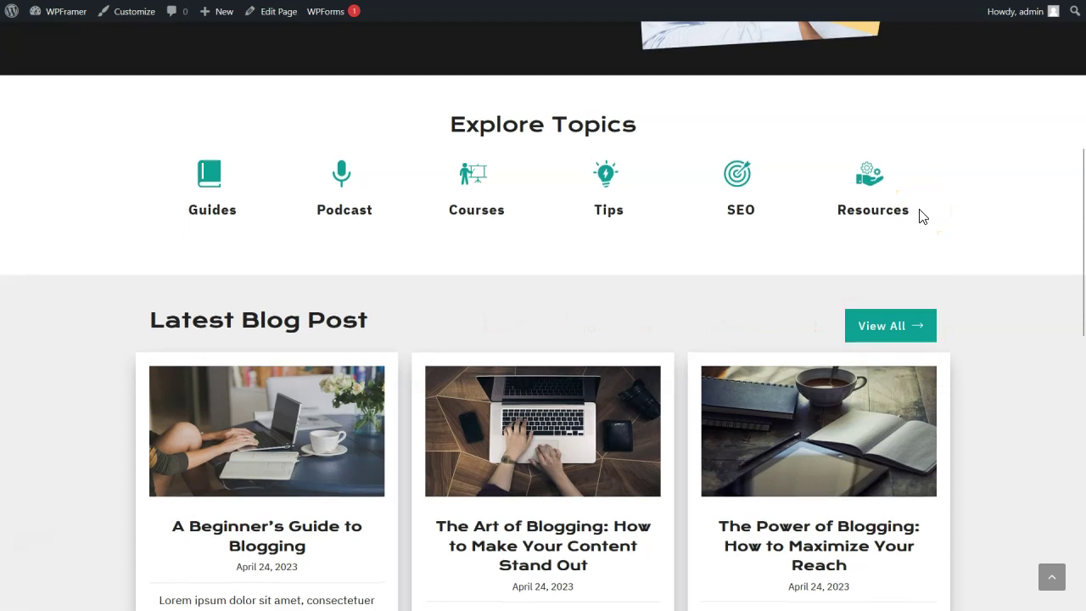
pyautogui.scroll(5, 919, 214)
pyautogui.click(739, 82)
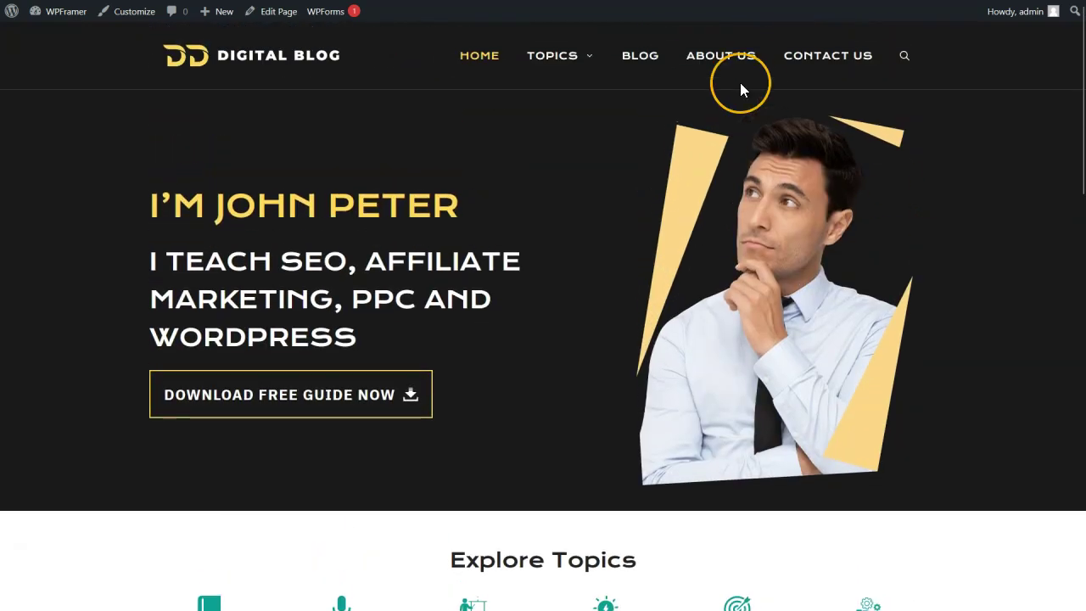
pyautogui.rightClick(632, 65)
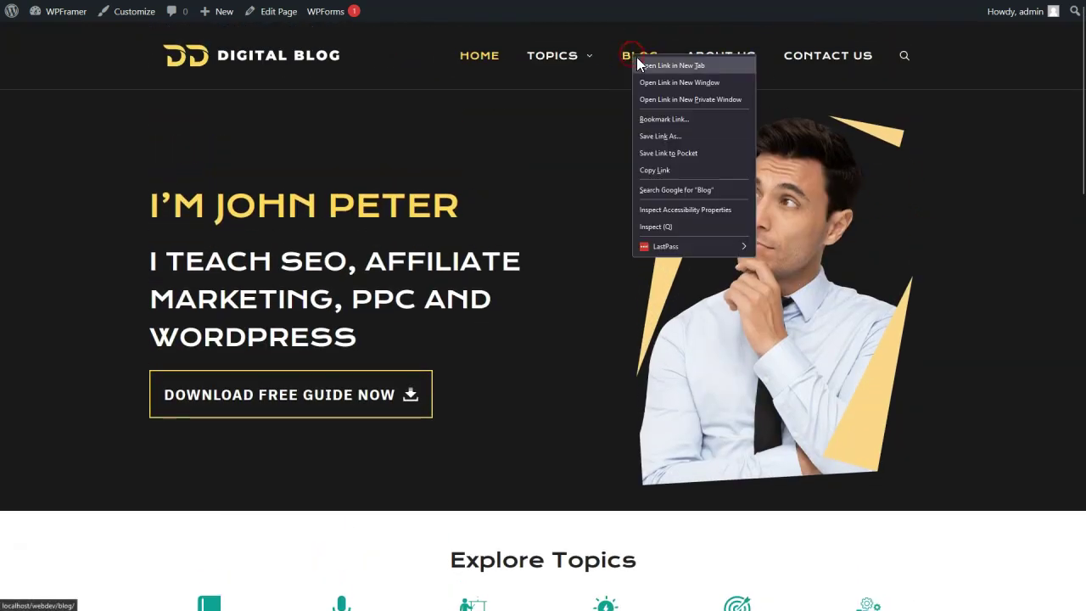
pyautogui.click(654, 170)
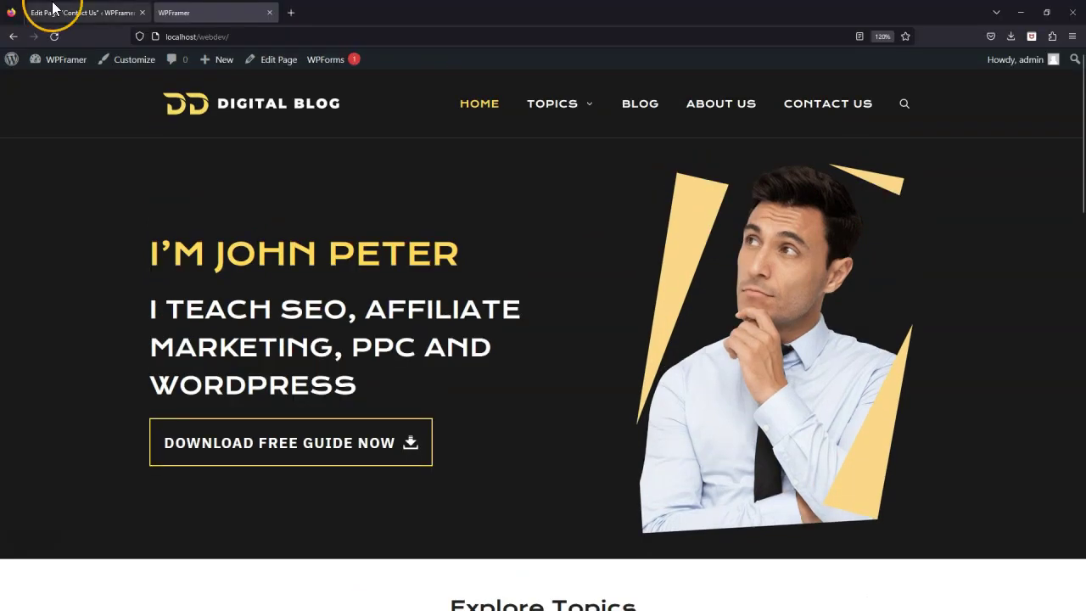
# Step: Return to the WordPress admin and open the Home page for editing from the list of all pages
pyautogui.click(61, 13)
pyautogui.click(190, 204)
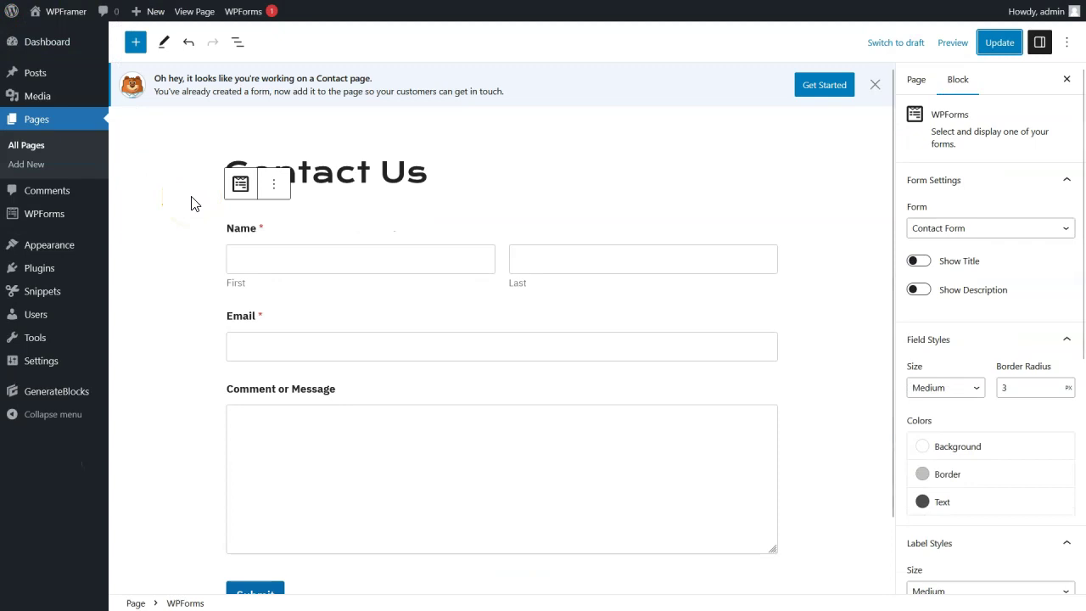
pyautogui.click(30, 147)
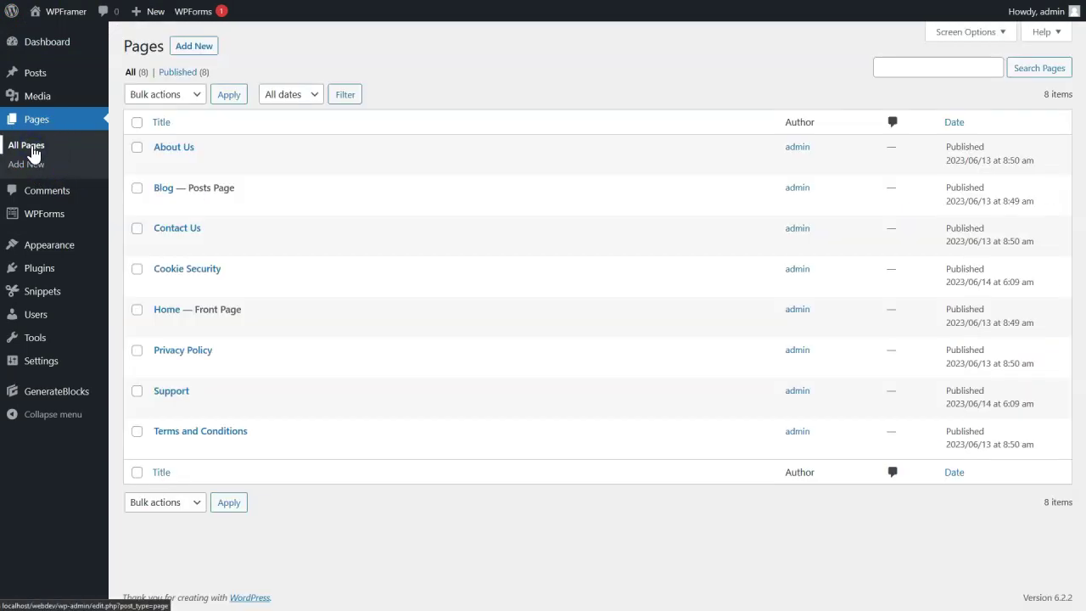
pyautogui.click(170, 310)
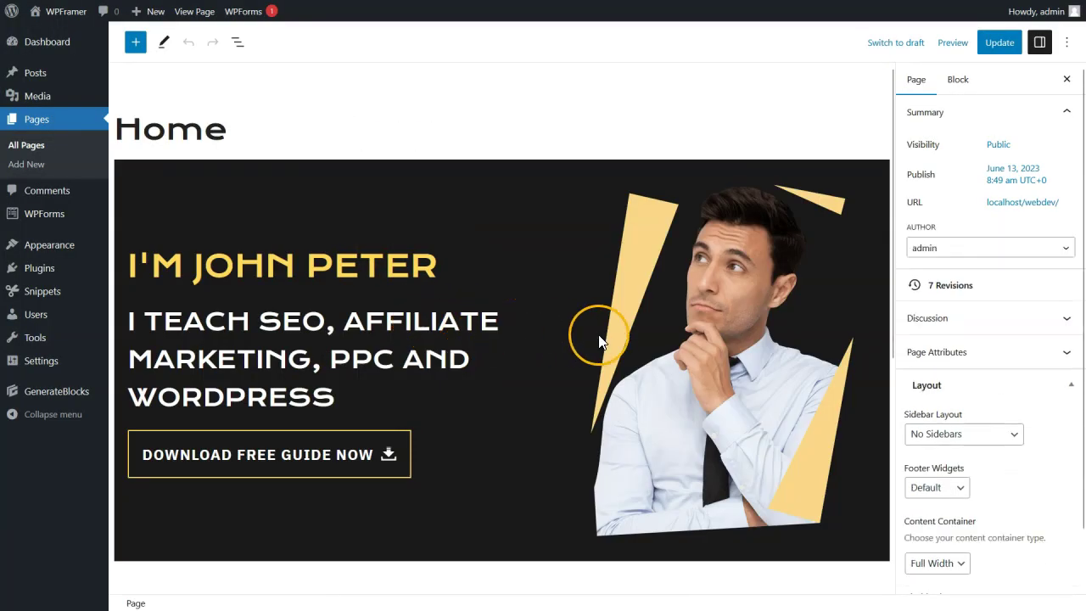
pyautogui.scroll(-5, 604, 341)
pyautogui.scroll(-3, 605, 342)
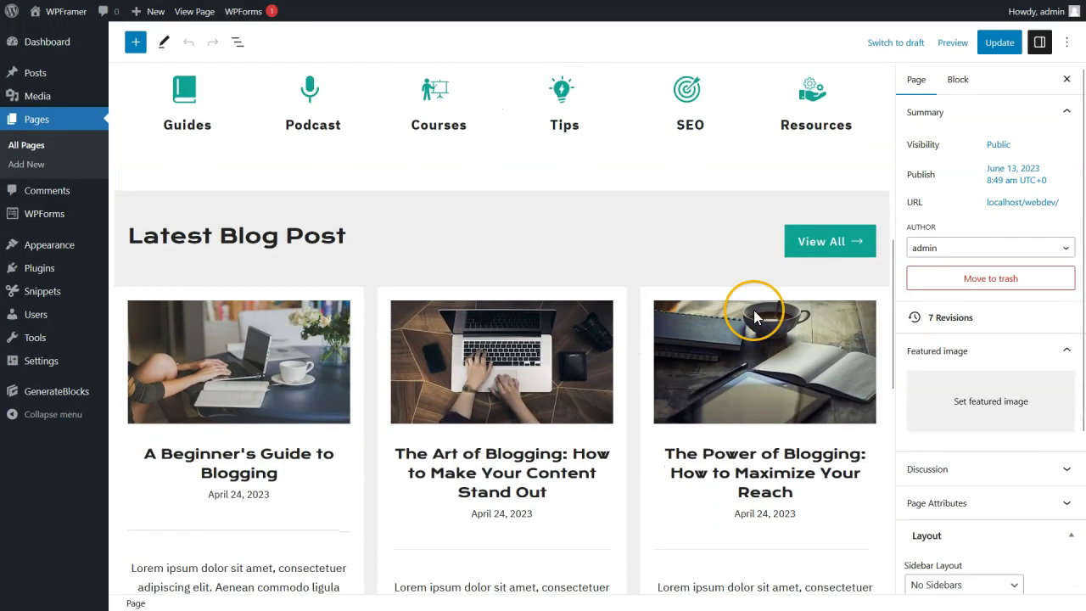
pyautogui.click(834, 241)
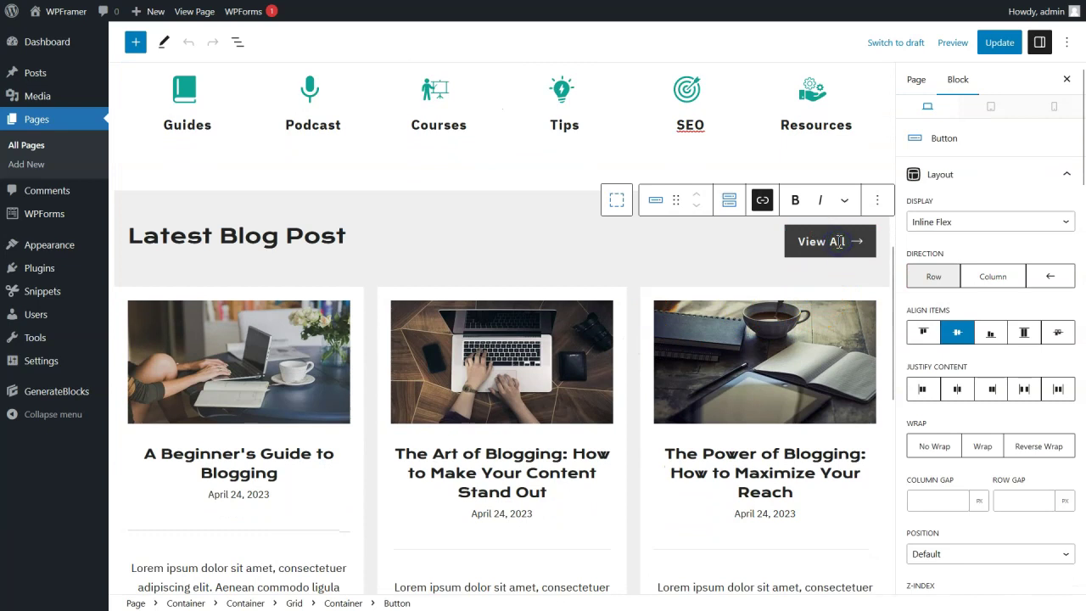
pyautogui.click(763, 199)
pyautogui.doubleClick(785, 242)
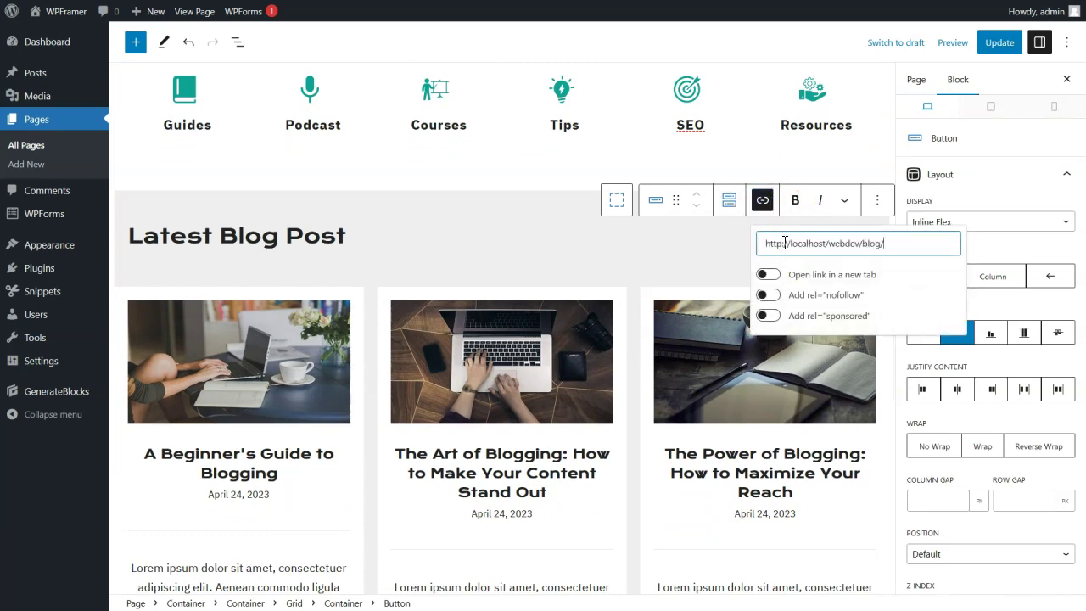
pyautogui.click(725, 242)
pyautogui.click(1001, 49)
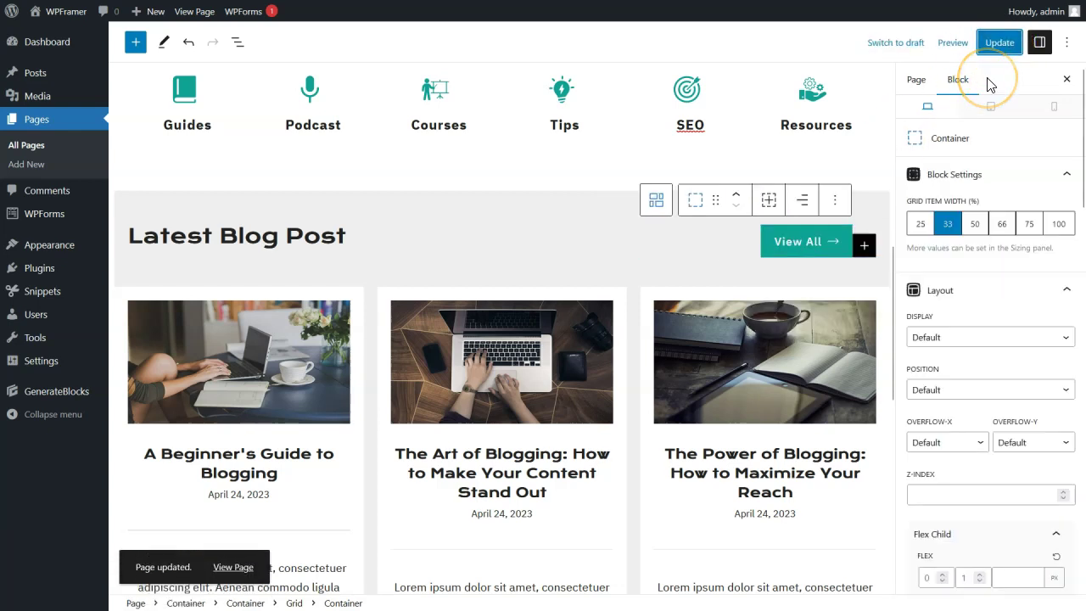
pyautogui.click(914, 165)
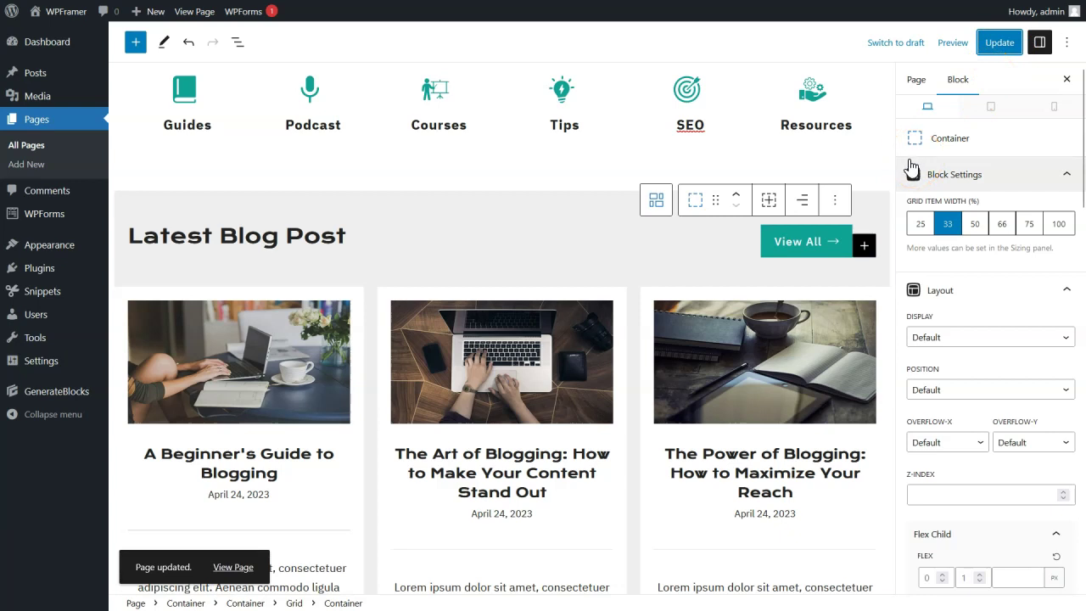
pyautogui.click(696, 246)
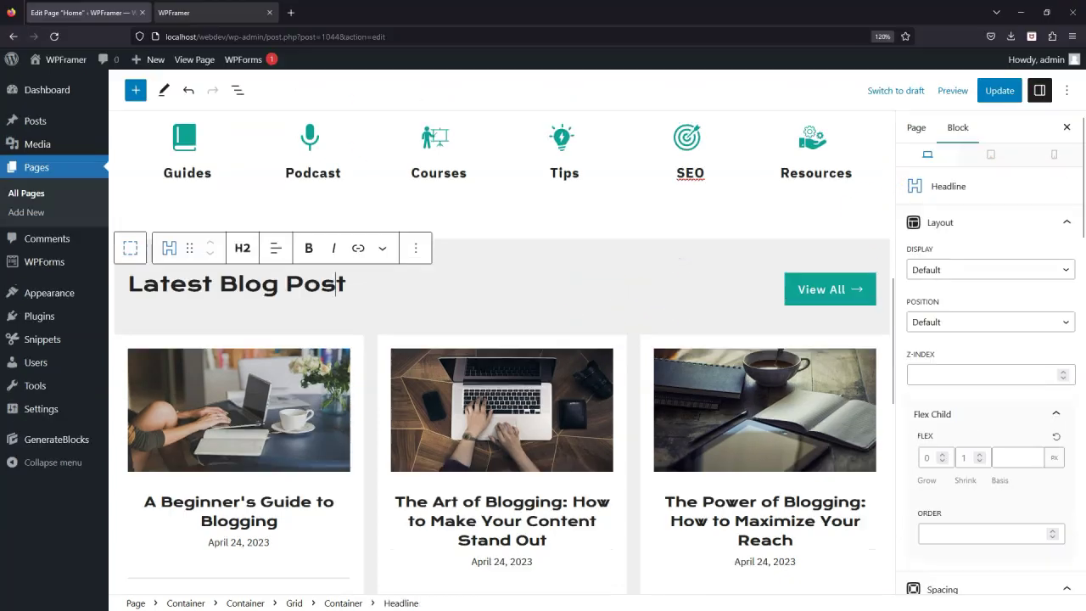
# Step: Check the live home page from its Latest Blog Post section down to the social icons in the footer
pyautogui.click(193, 12)
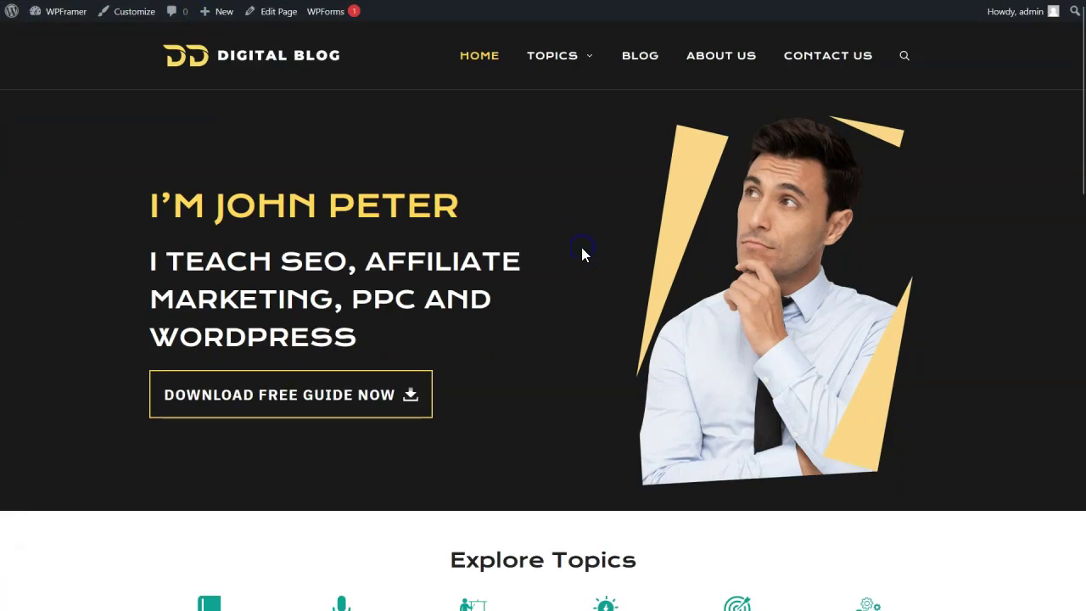
pyautogui.click(835, 234)
pyautogui.moveTo(1079, 141); pyautogui.dragTo(1076, 556)
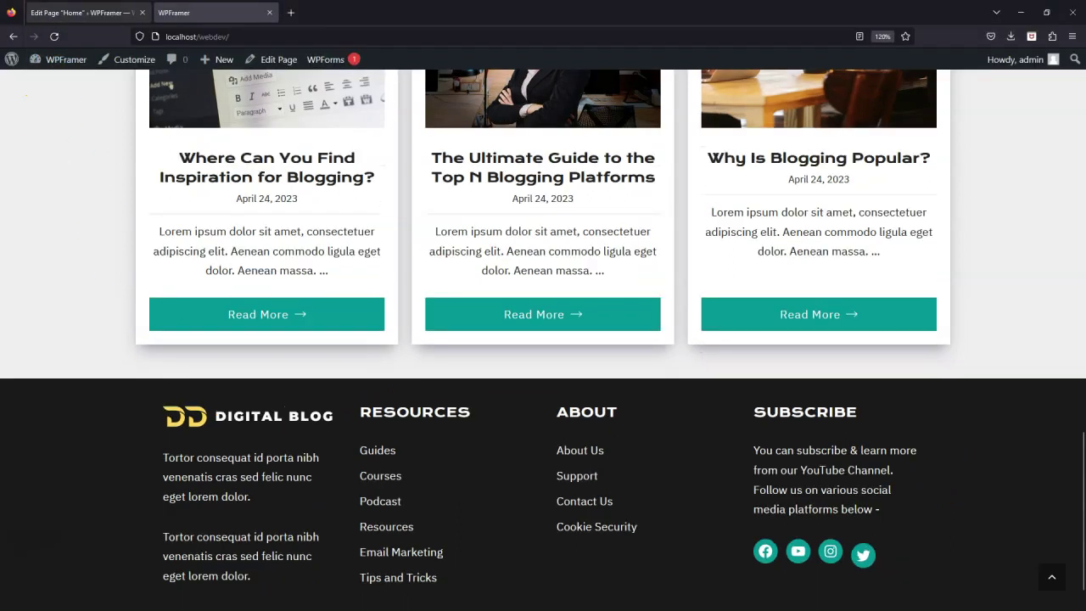
# Step: Open the Widgets screen in the WordPress admin, collapse Right Sidebar and expand Footer Widget 4
pyautogui.click(59, 12)
pyautogui.click(271, 199)
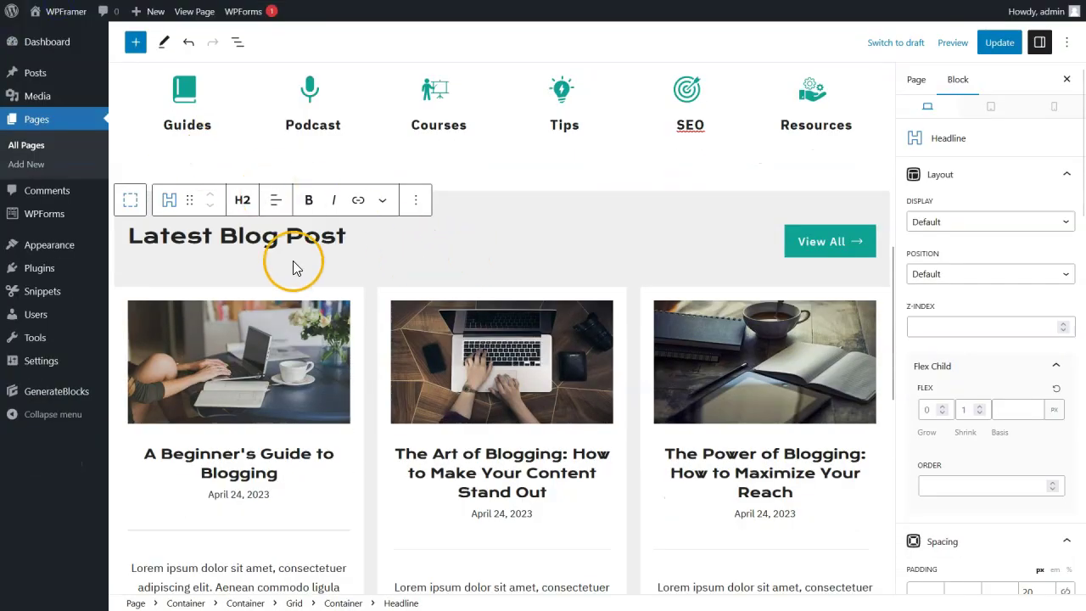
pyautogui.moveTo(25, 248)
pyautogui.click(140, 287)
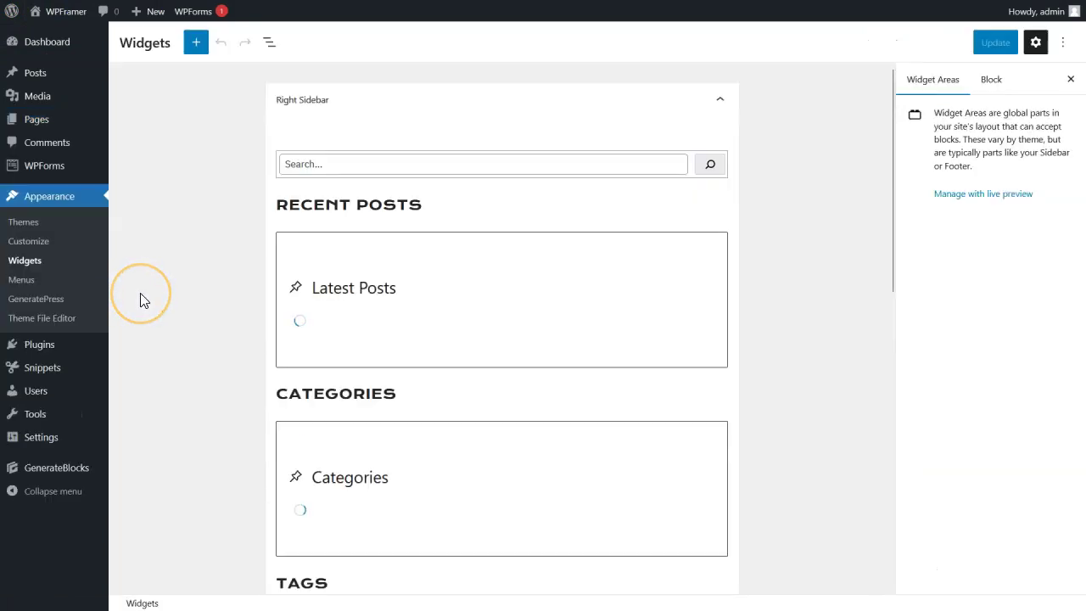
pyautogui.click(720, 99)
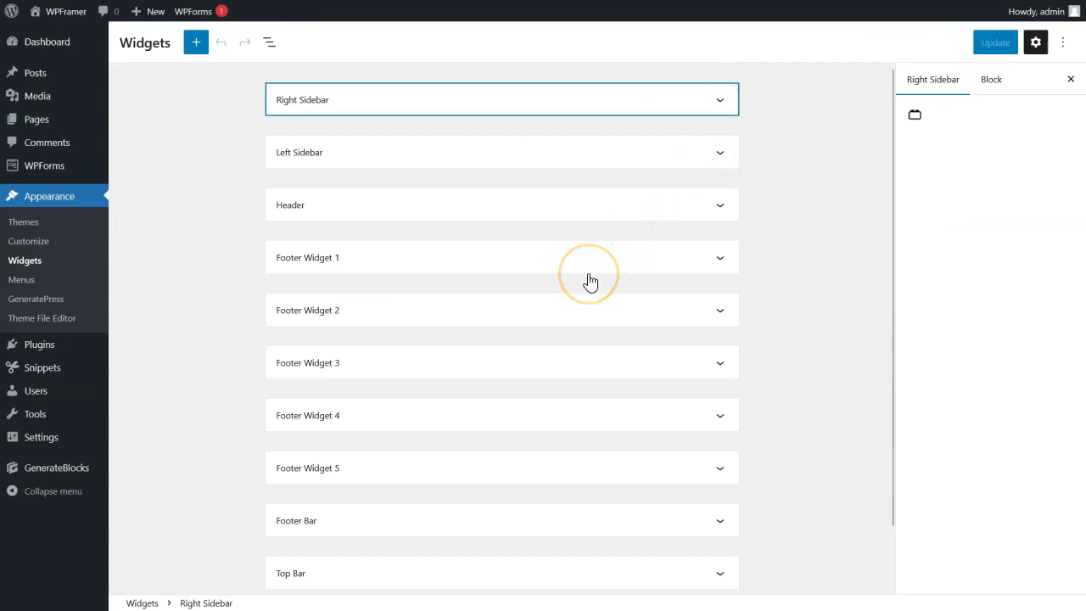
pyautogui.scroll(-1, 590, 281)
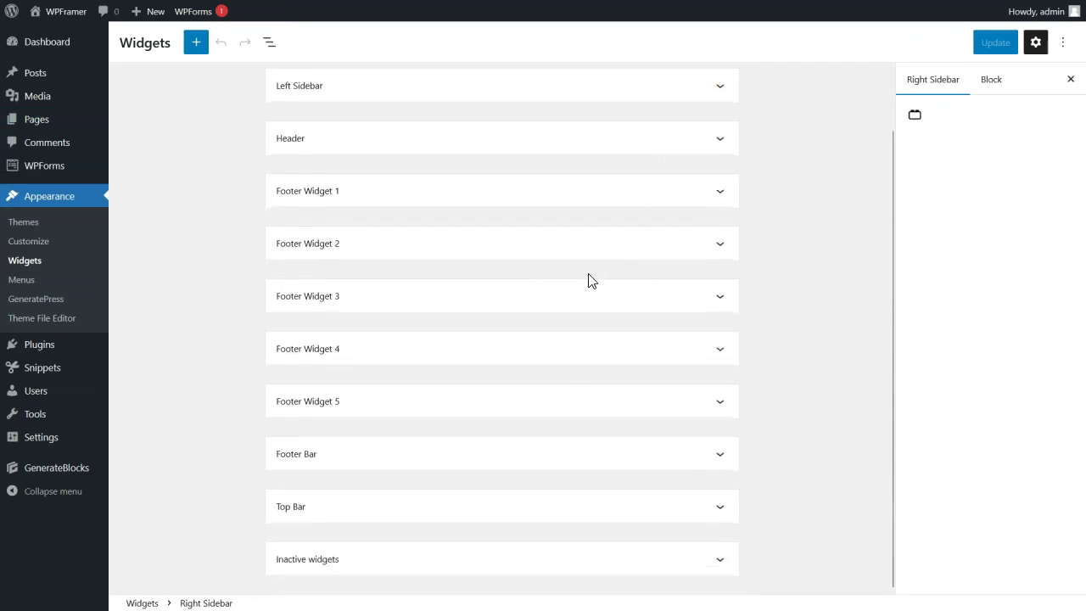
pyautogui.click(441, 350)
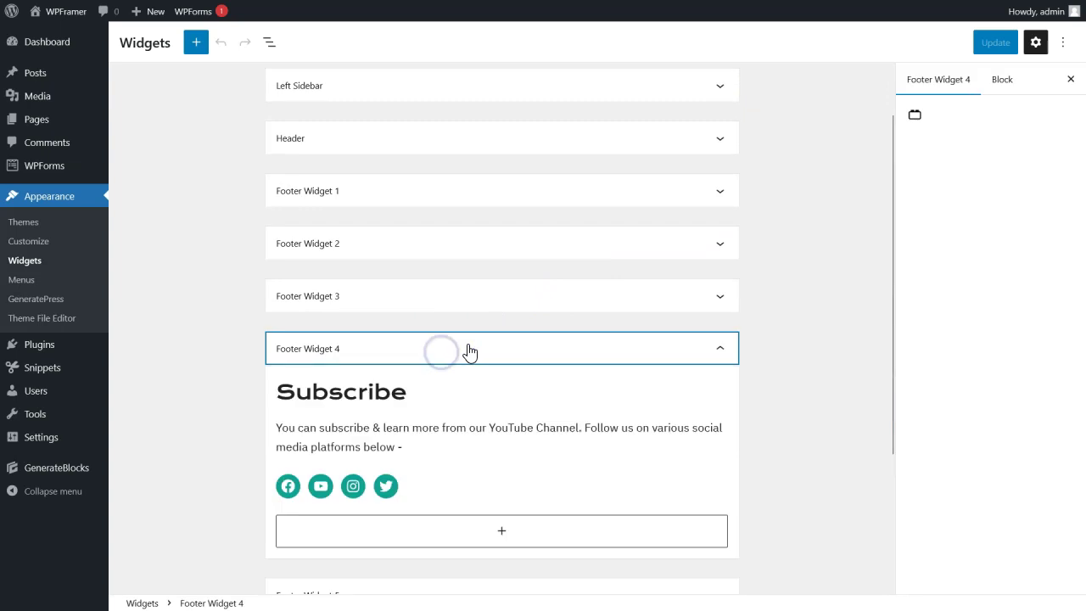
# Step: Add the additional CSS class wpf-social-icons to the Social Icons block in Footer Widget 4 and save the widgets
pyautogui.scroll(-2, 470, 352)
pyautogui.click(432, 351)
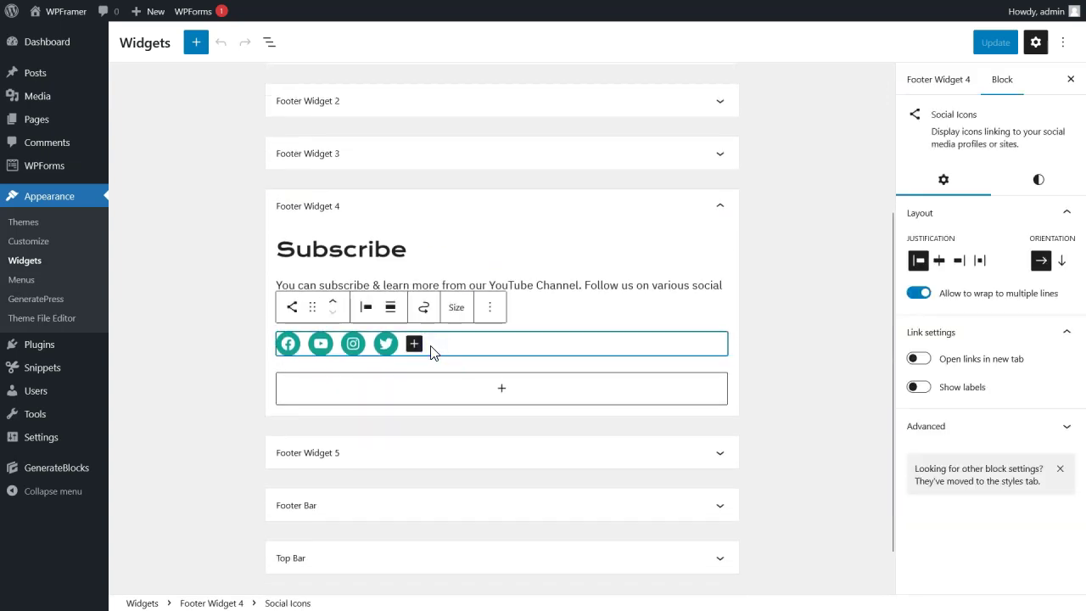
pyautogui.click(955, 428)
pyautogui.click(933, 490)
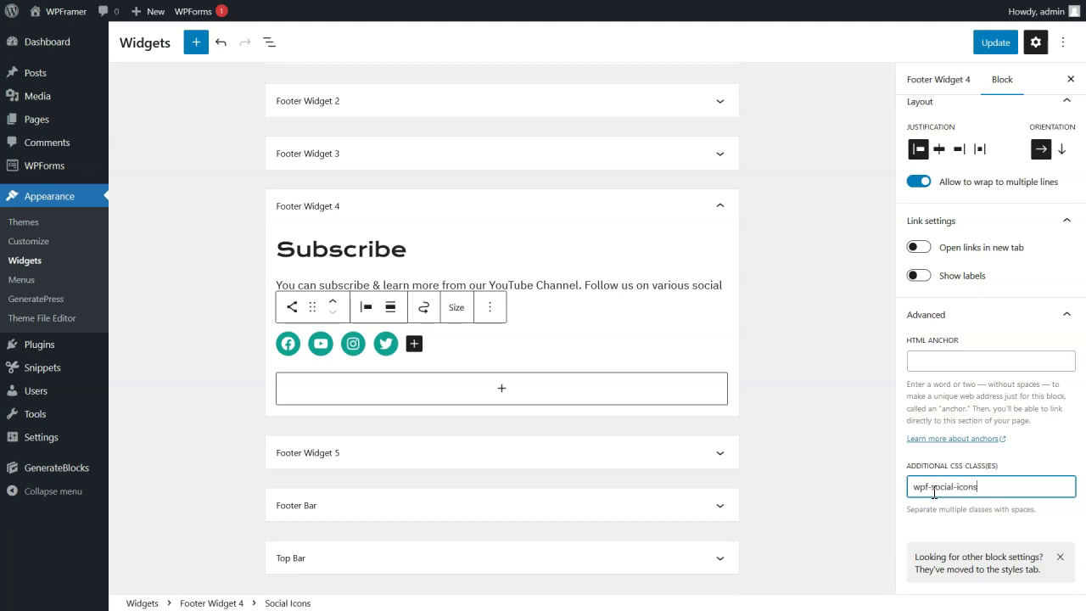
pyautogui.write('wpf-social-icons')
pyautogui.click(996, 45)
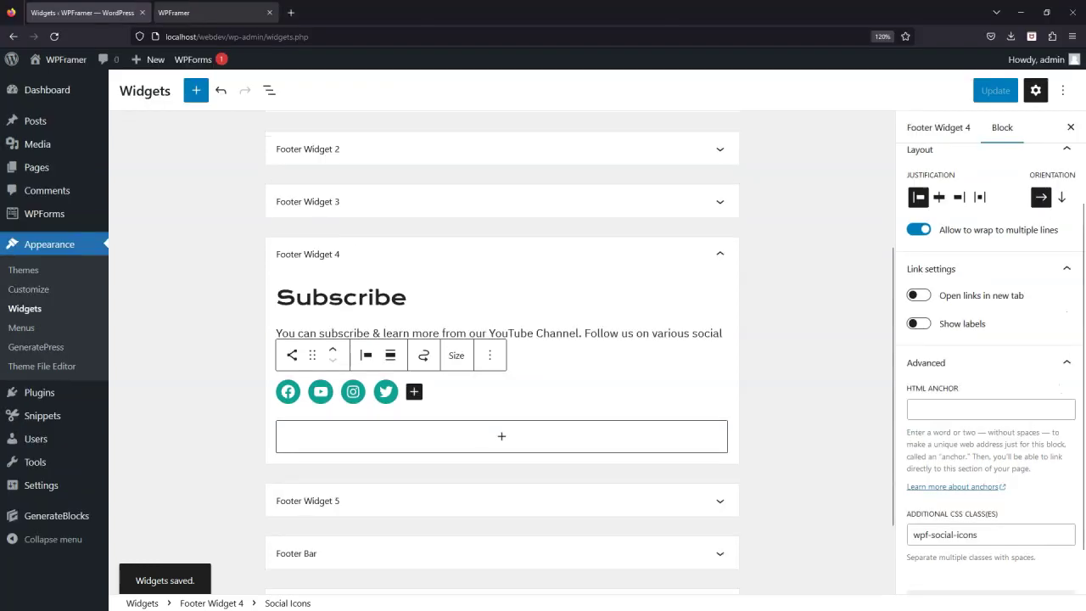
# Step: Check the footer's social icons on the live site and review the Guides, Blog, About Us and Contact Us pages
pyautogui.click(211, 12)
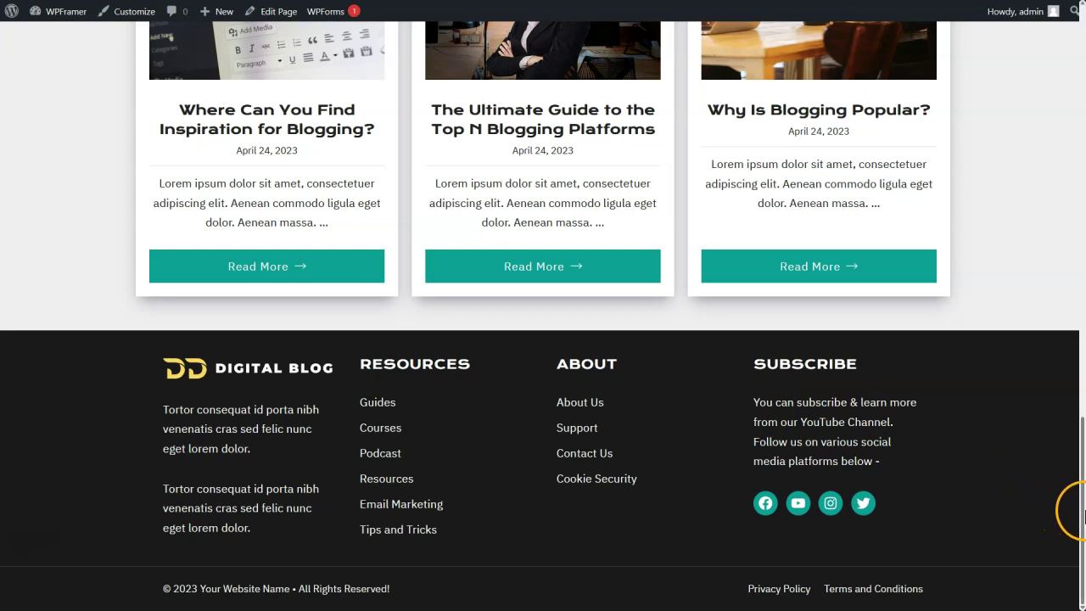
pyautogui.moveTo(1081, 511); pyautogui.dragTo(1083, 87)
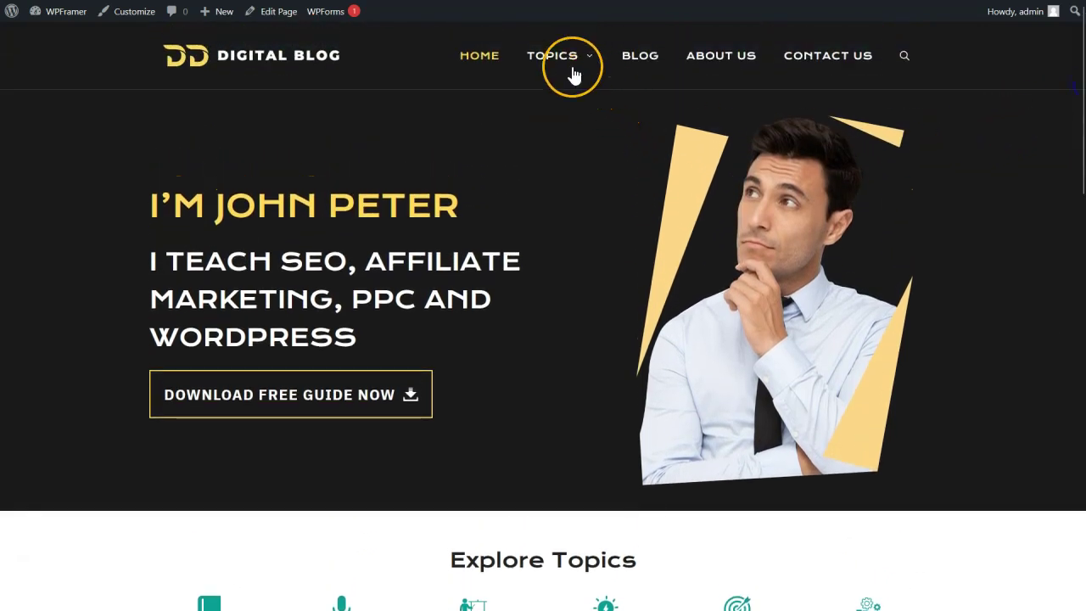
pyautogui.click(556, 89)
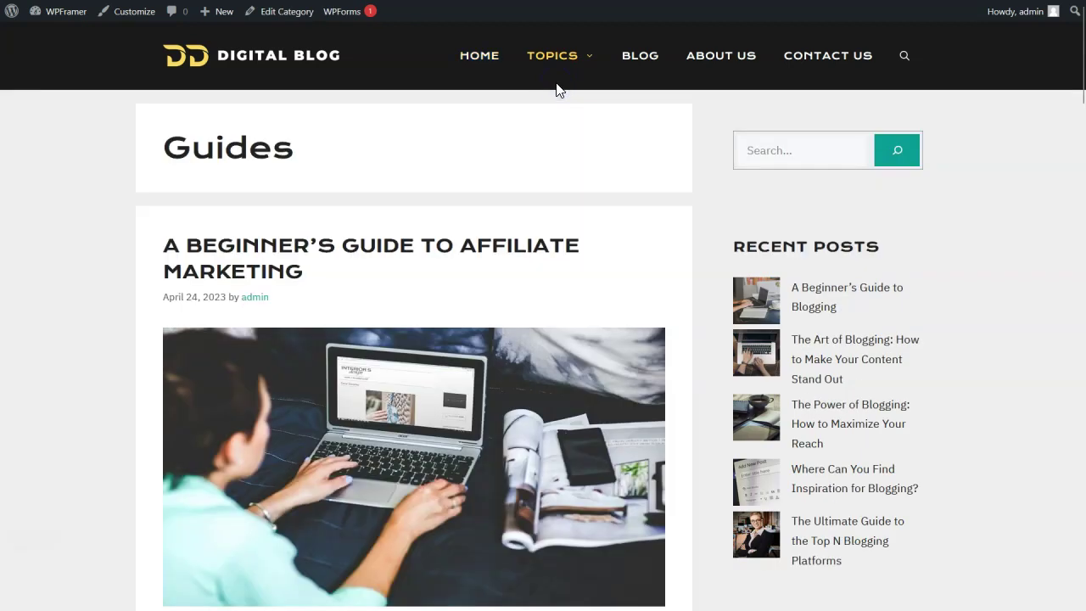
pyautogui.scroll(-4, 535, 176)
pyautogui.scroll(3, 534, 179)
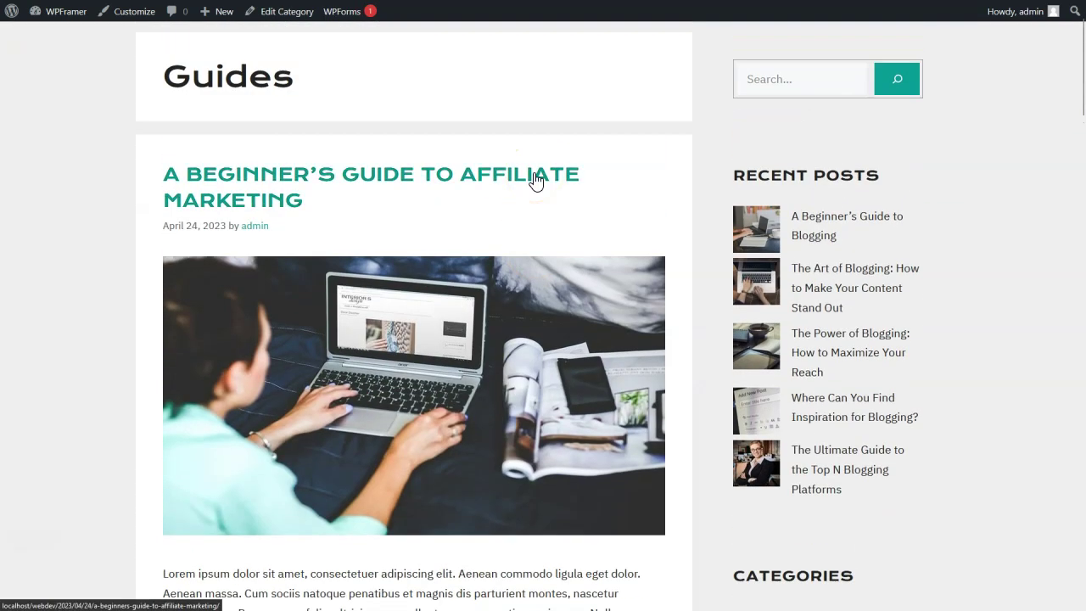
pyautogui.scroll(1, 536, 170)
pyautogui.click(652, 61)
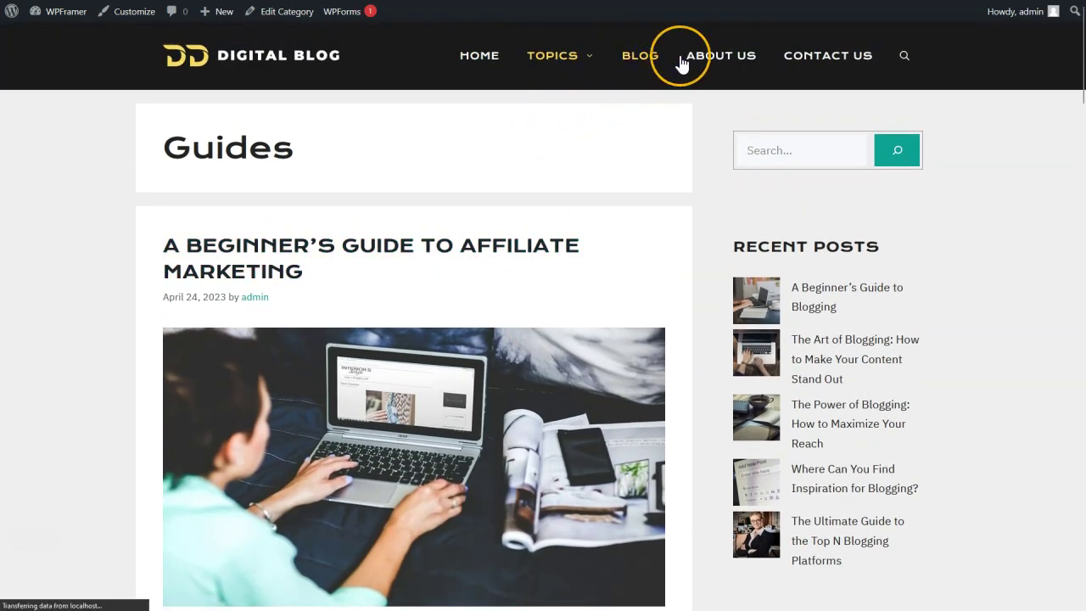
pyautogui.click(736, 63)
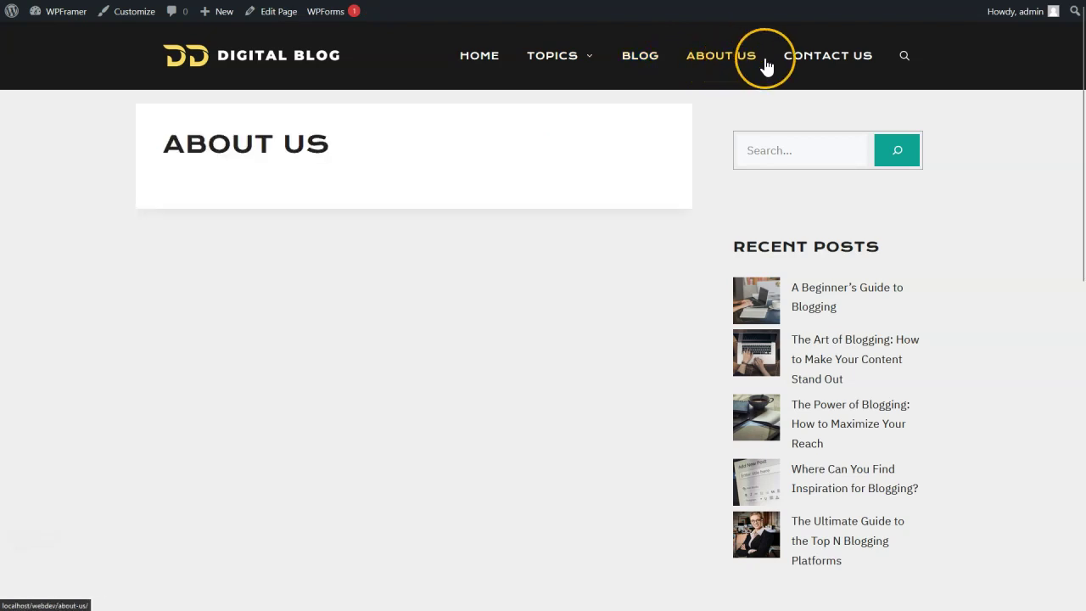
pyautogui.click(838, 65)
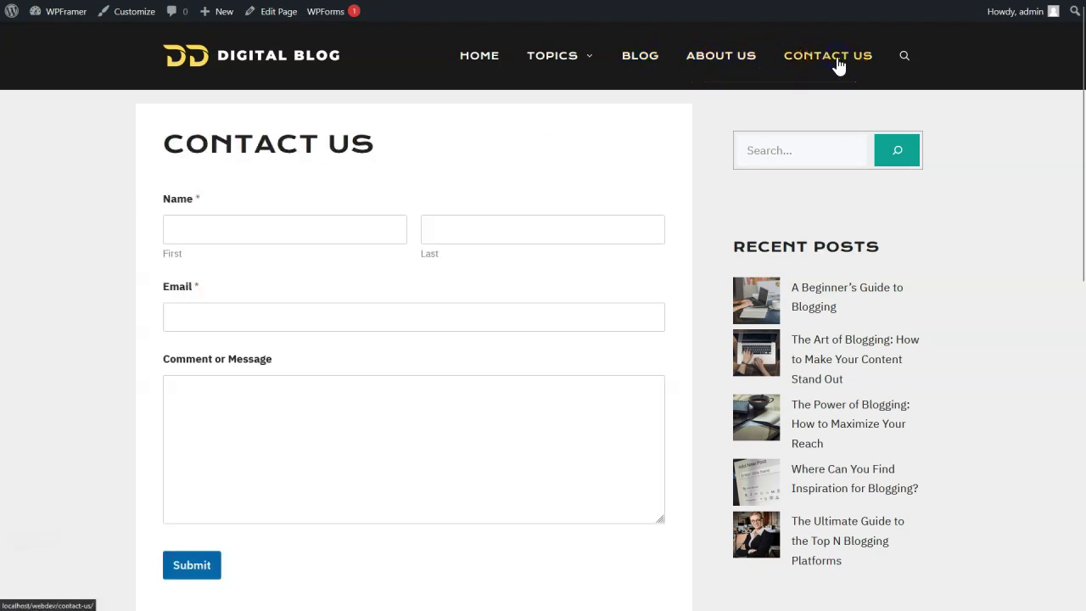
# Step: Return to the live home page and review its sections down to the footer
pyautogui.click(483, 66)
pyautogui.scroll(-5, 454, 270)
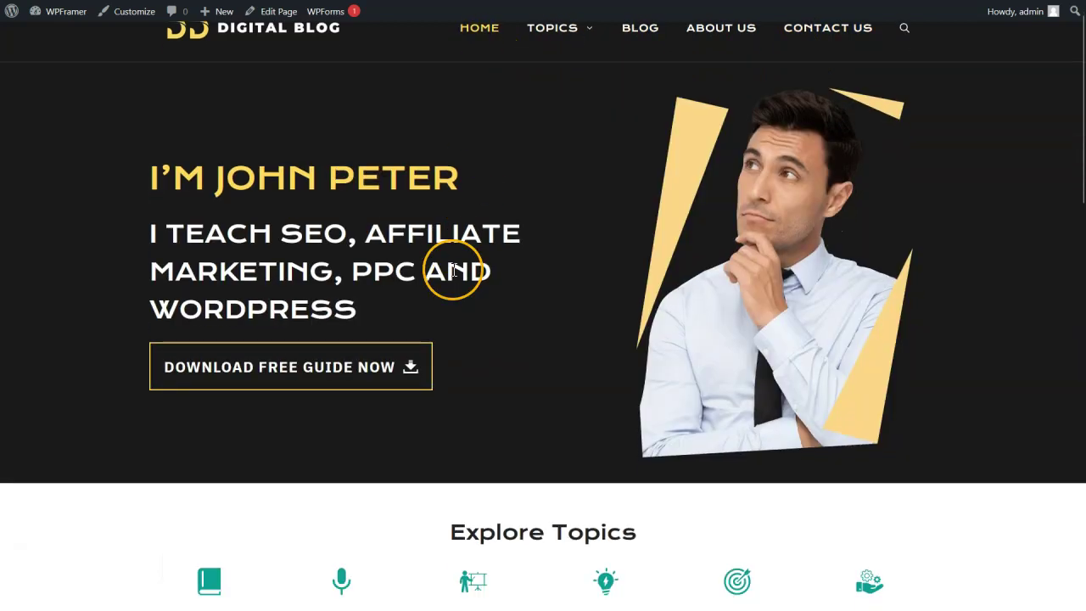
pyautogui.scroll(-7, 454, 276)
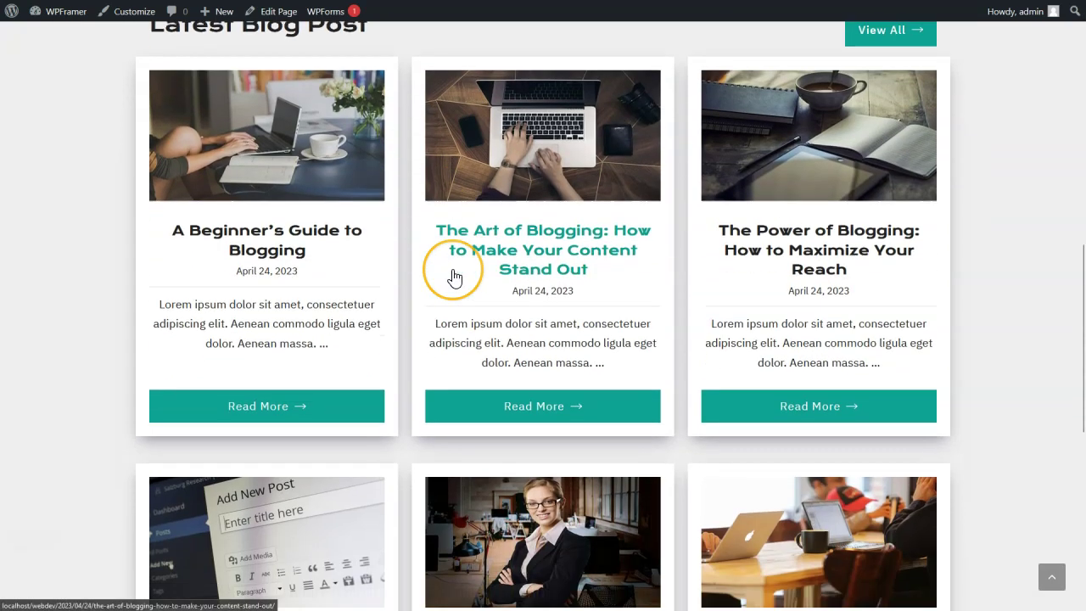
pyautogui.scroll(-4, 454, 276)
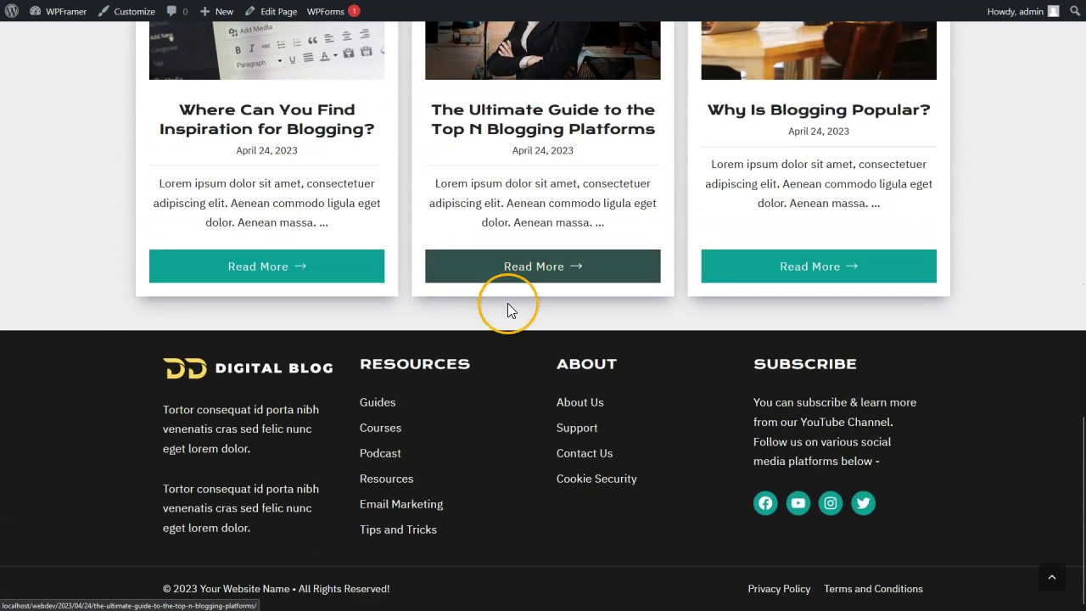
# Step: Open the "Why Is Blogging Popular?" post from the home page and review it down to the comment form and footer
pyautogui.click(830, 266)
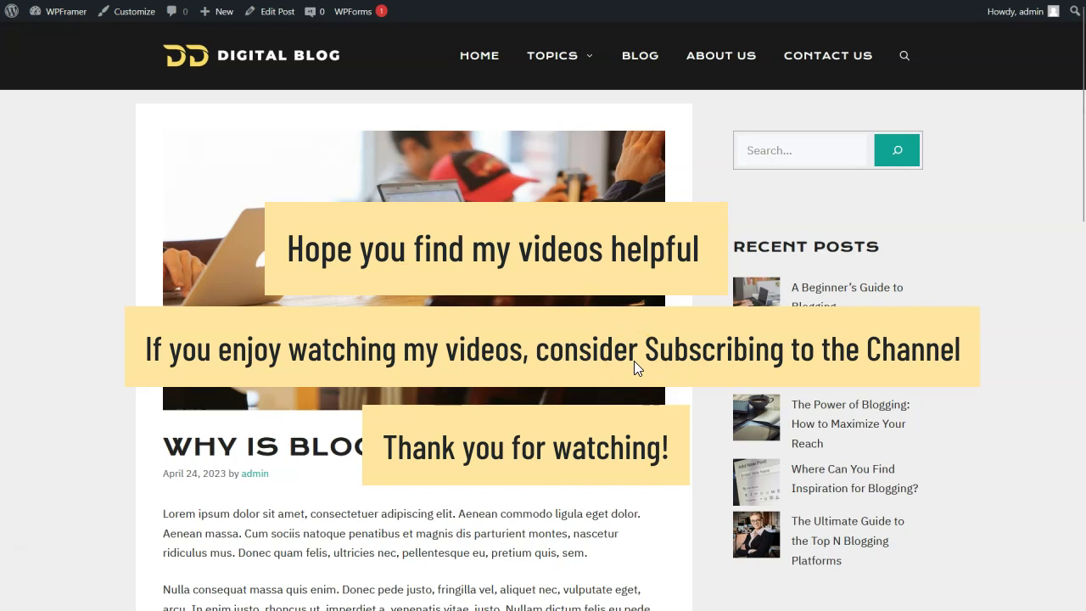
pyautogui.scroll(-1, 585, 386)
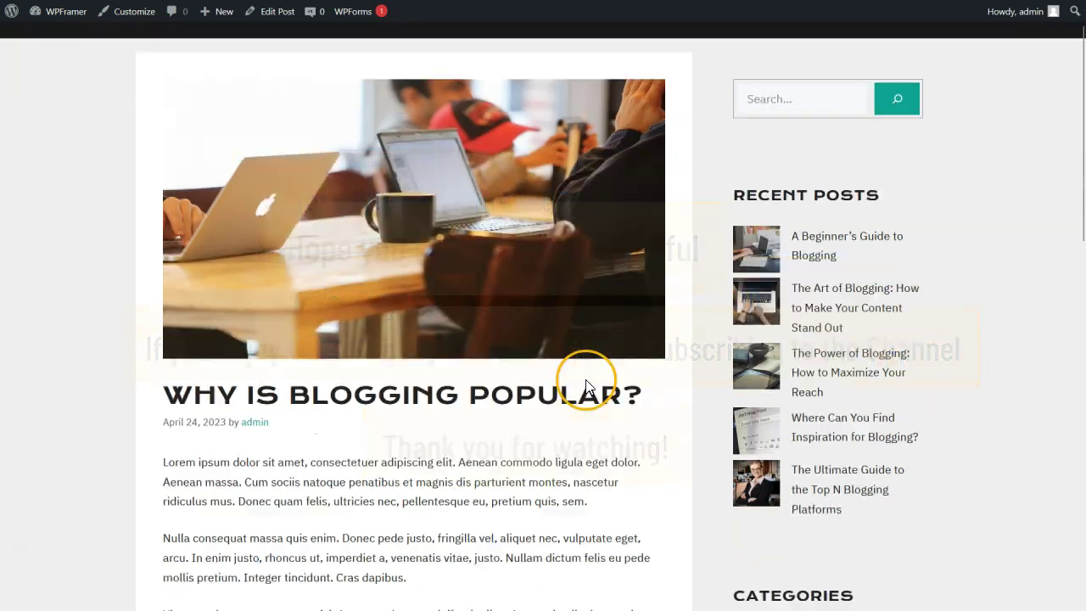
pyautogui.scroll(-12, 585, 386)
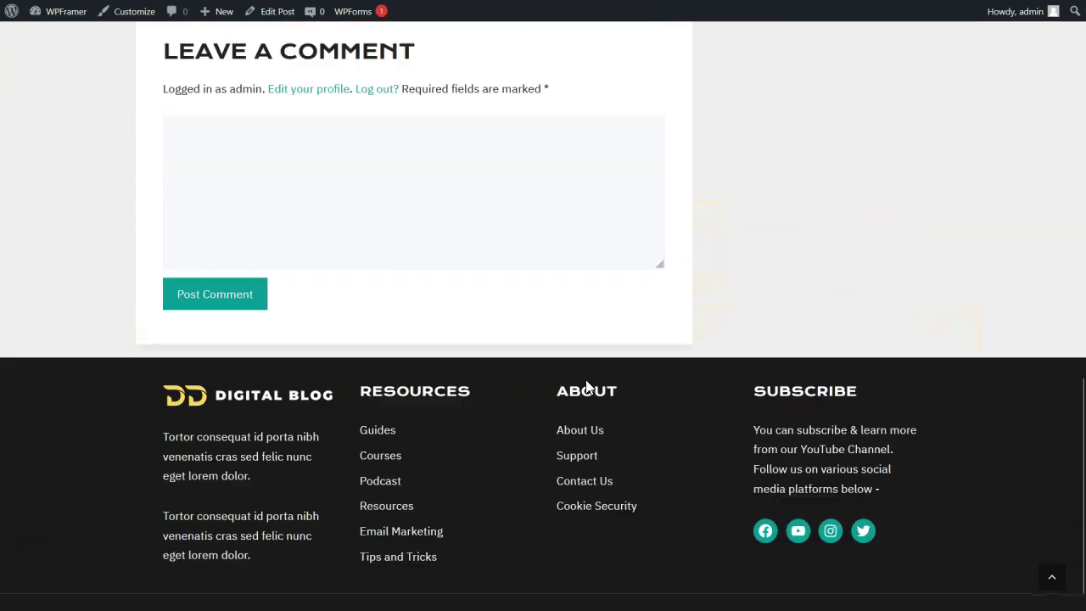